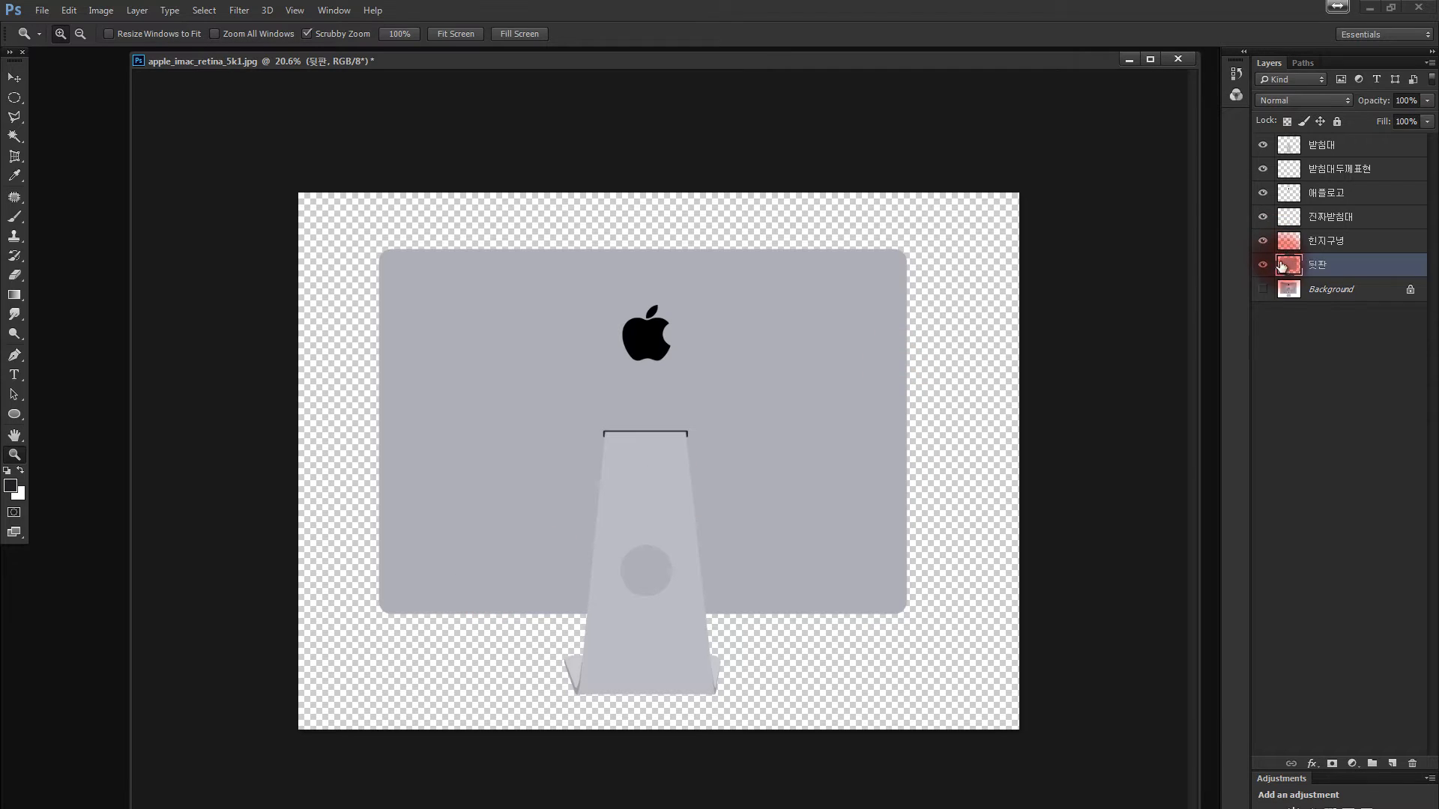
Show only the Background photo by hiding all other layers.
click(1263, 289)
click(1286, 290)
alt+click(1262, 289)
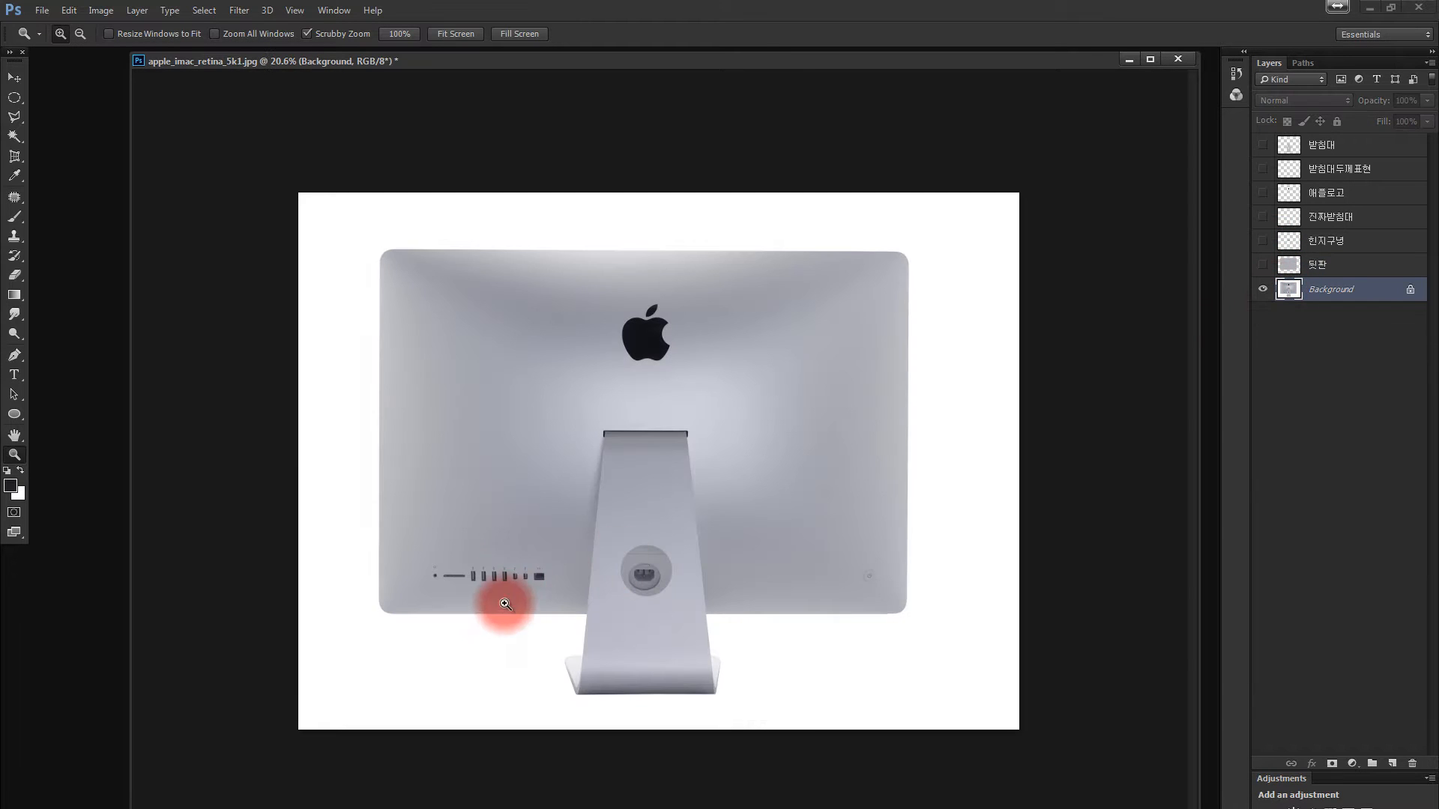
Draw a rounded-rectangle path about 70 × 46 px over the Ethernet port at the end of the port row.
drag(498, 600, 645, 457)
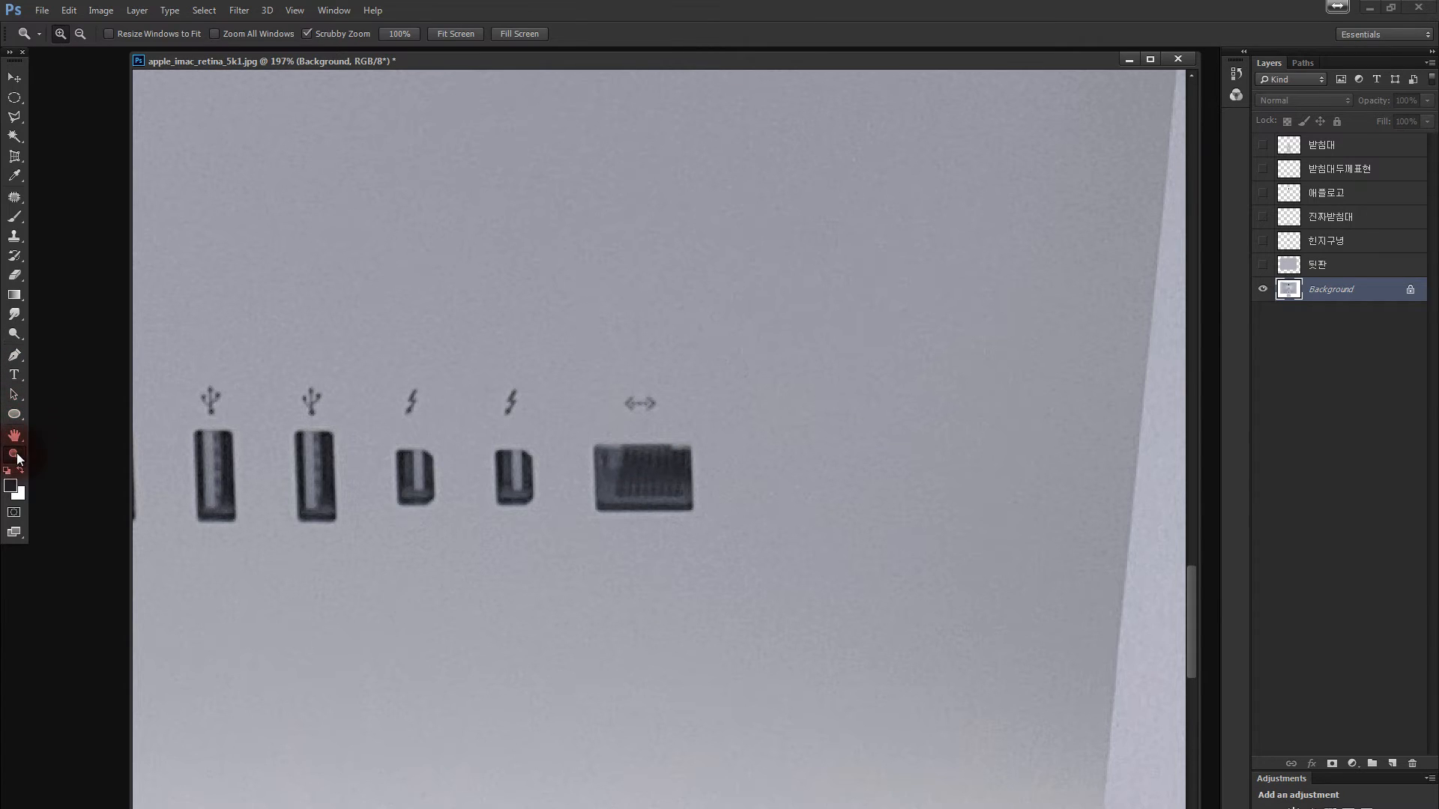
click(14, 417)
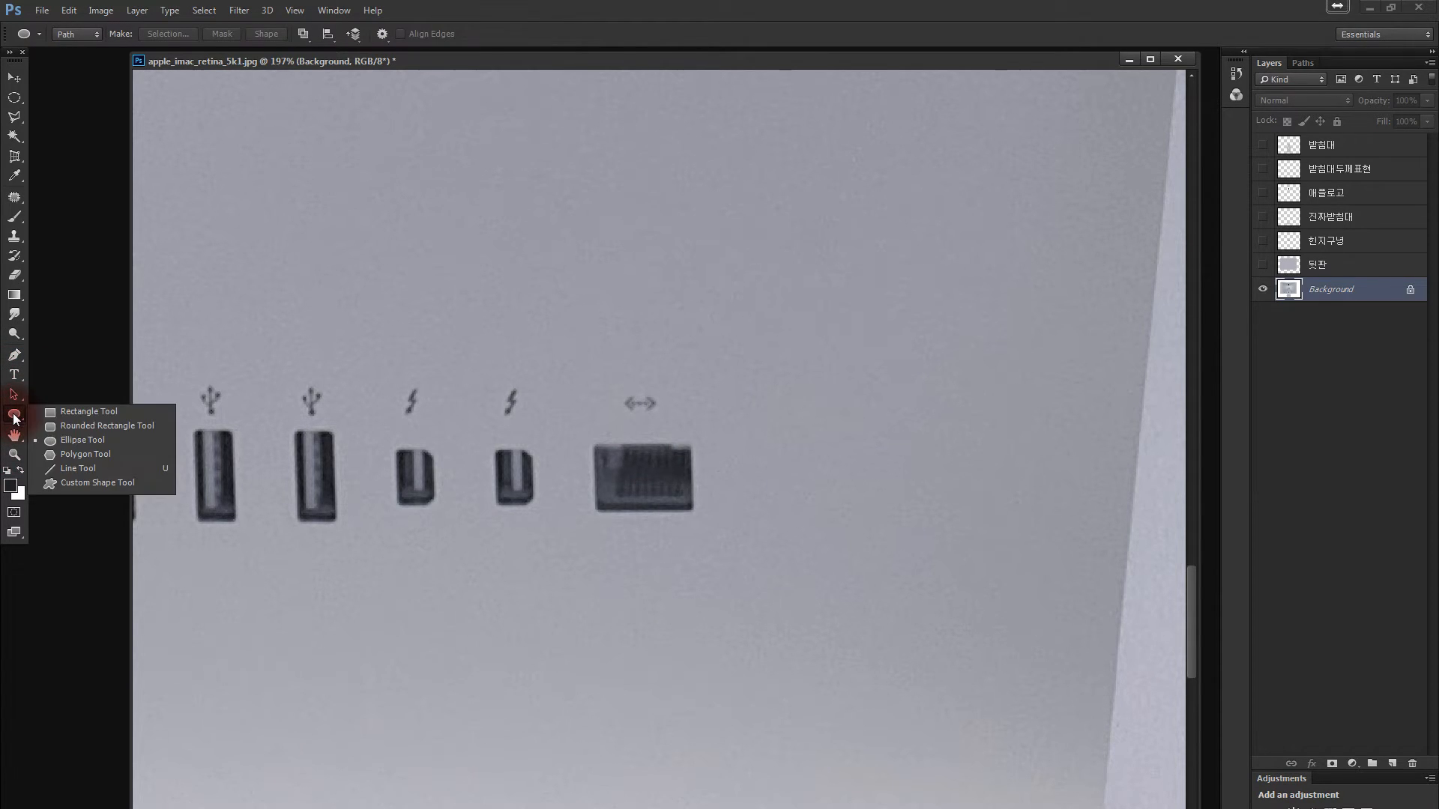
click(73, 426)
drag(593, 445, 695, 512)
Set all four corner radii of the port path to 3 px.
drag(1039, 250, 879, 235)
text(1)
key(Return)
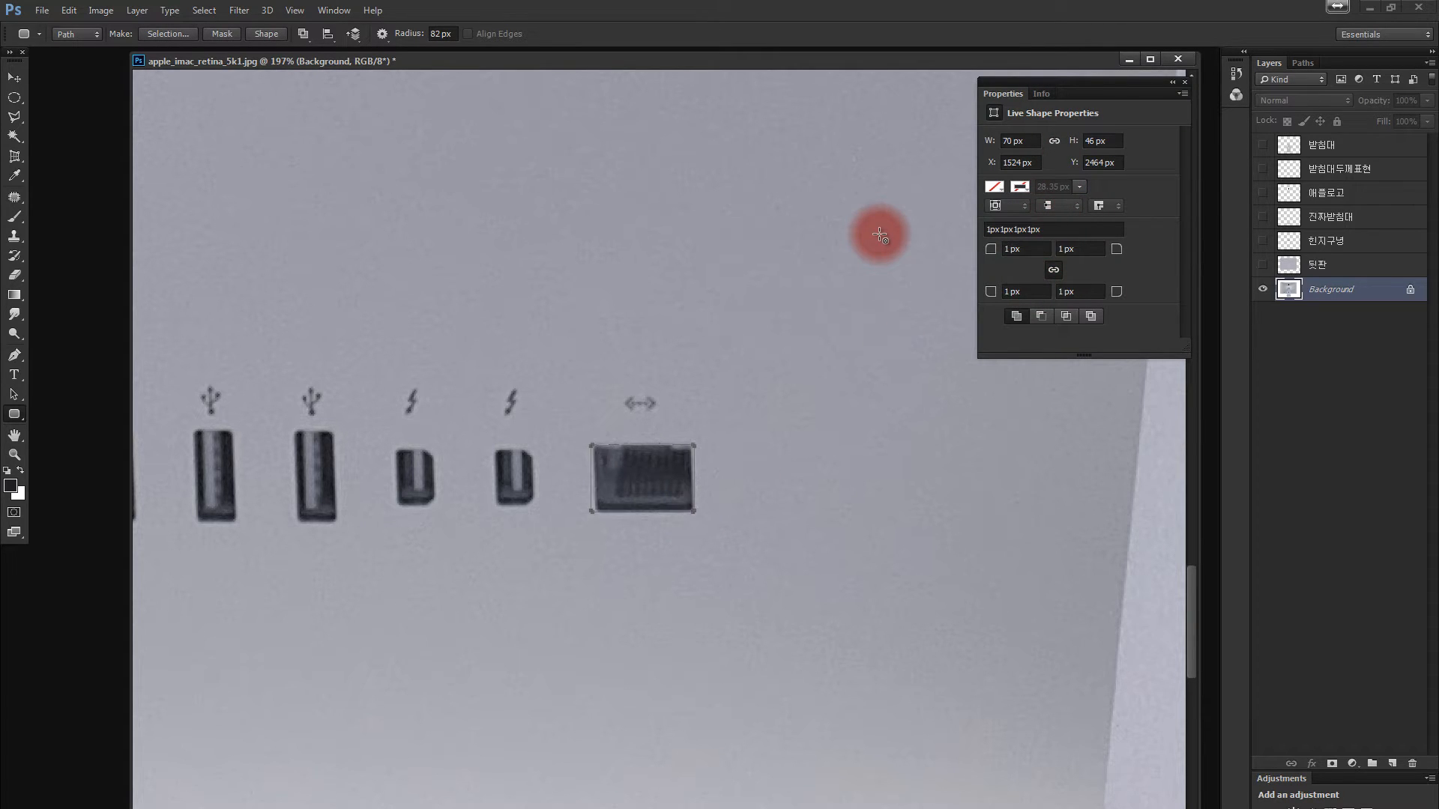
drag(1032, 251, 915, 252)
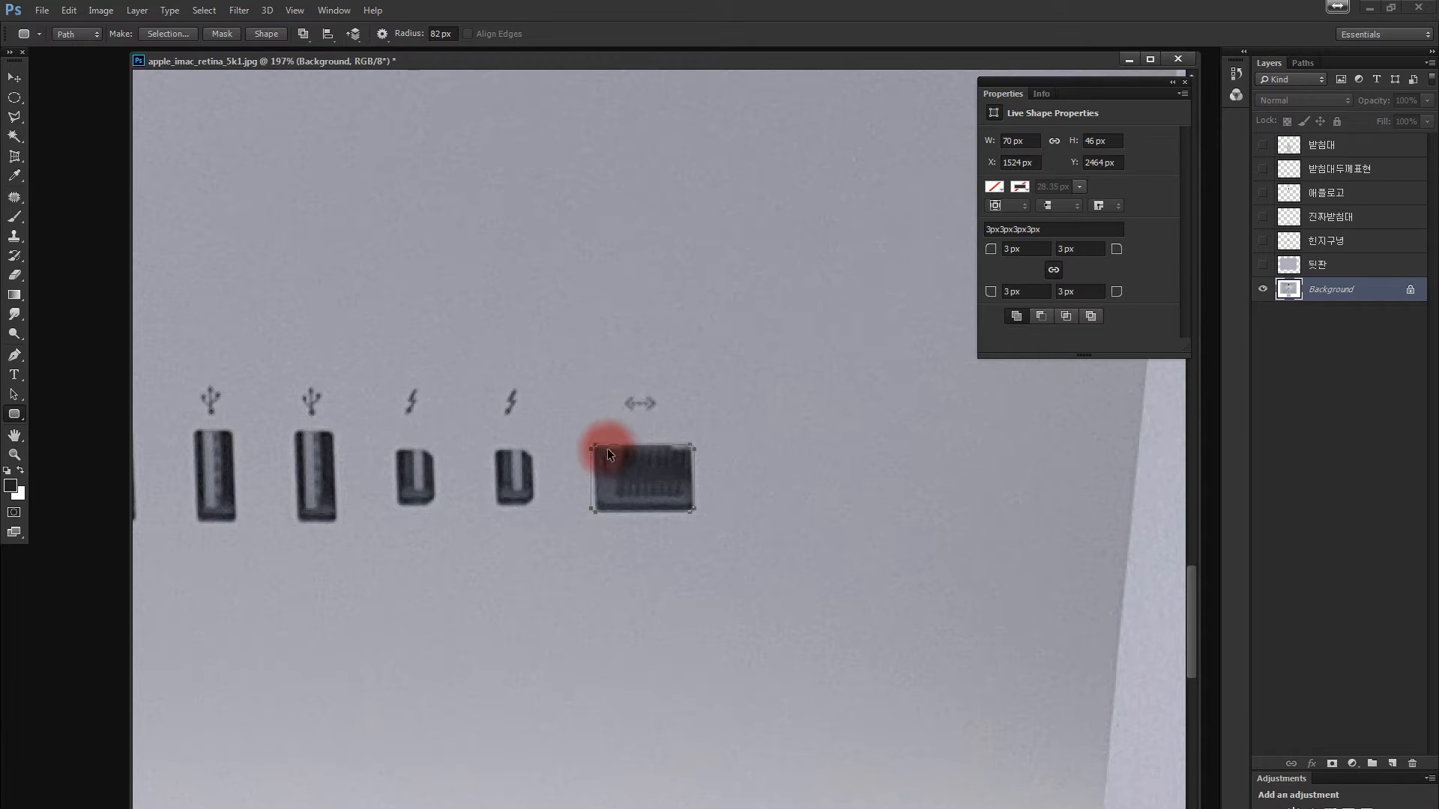
Narrow the port path to 67 px by moving its left edge inward to match the photographed port.
key(ctrl+t)
drag(590, 479, 596, 479)
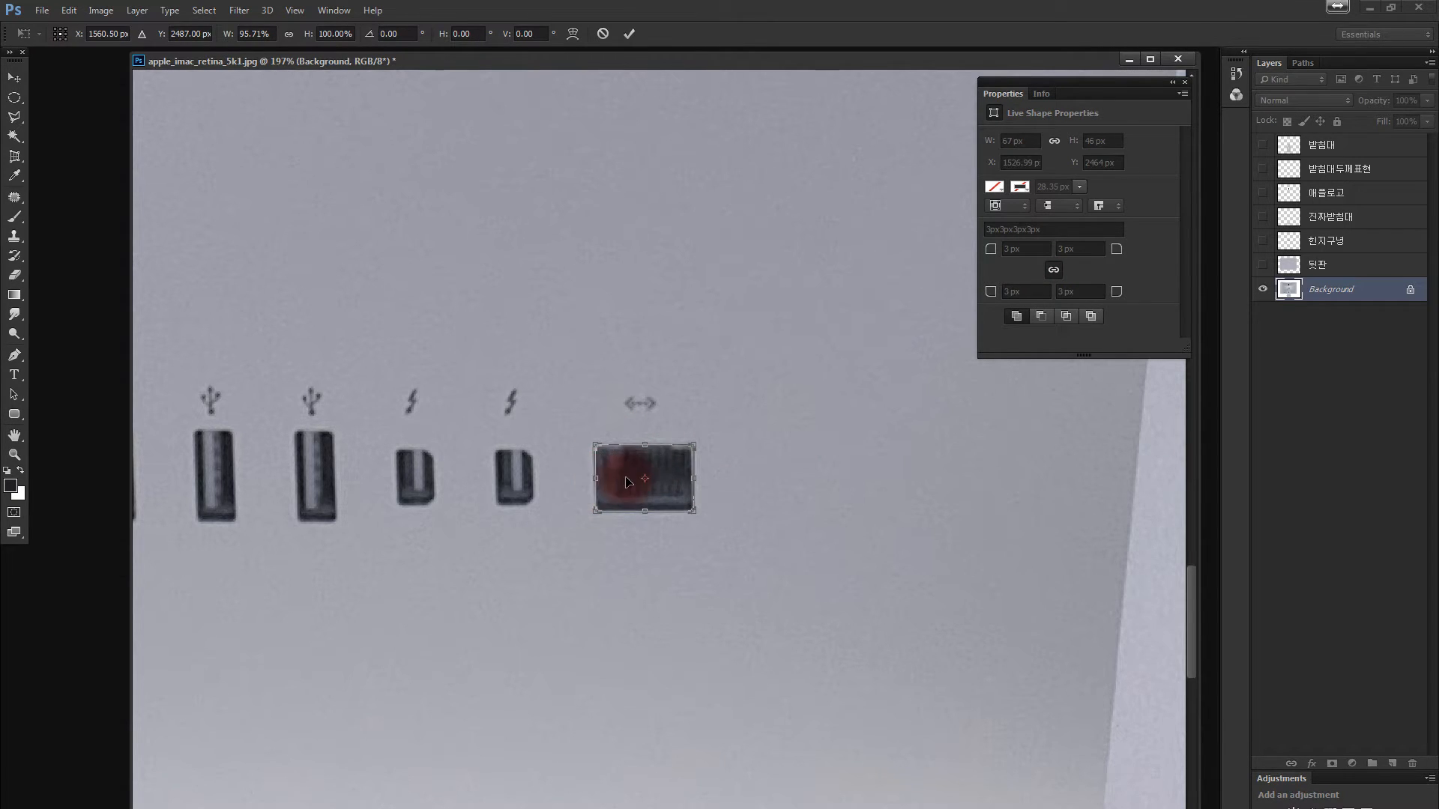
key(Return)
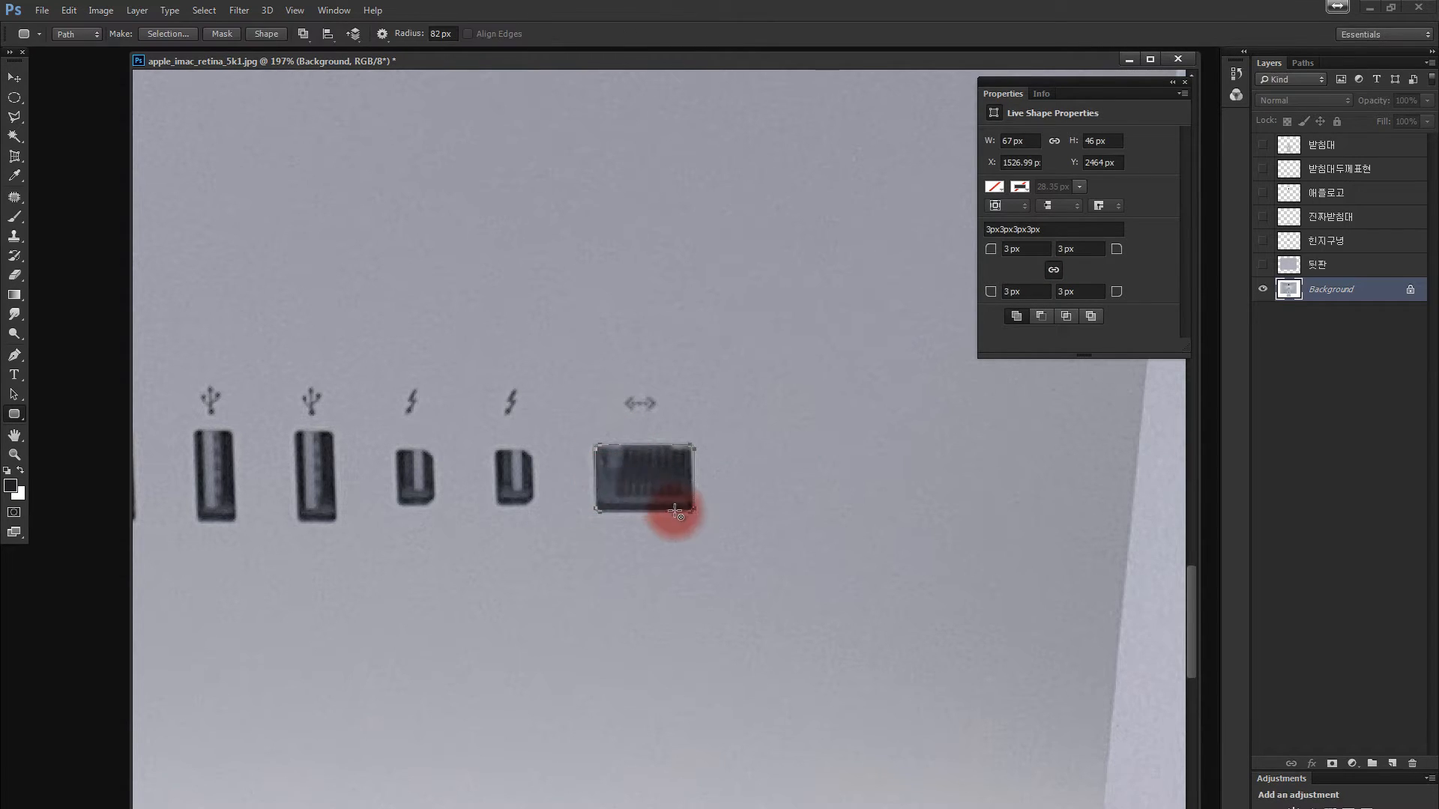
Sample the port's dark grey as the foreground colour and add a new layer above the visible 뒷판 layer.
key(i)
click(626, 456)
click(1288, 265)
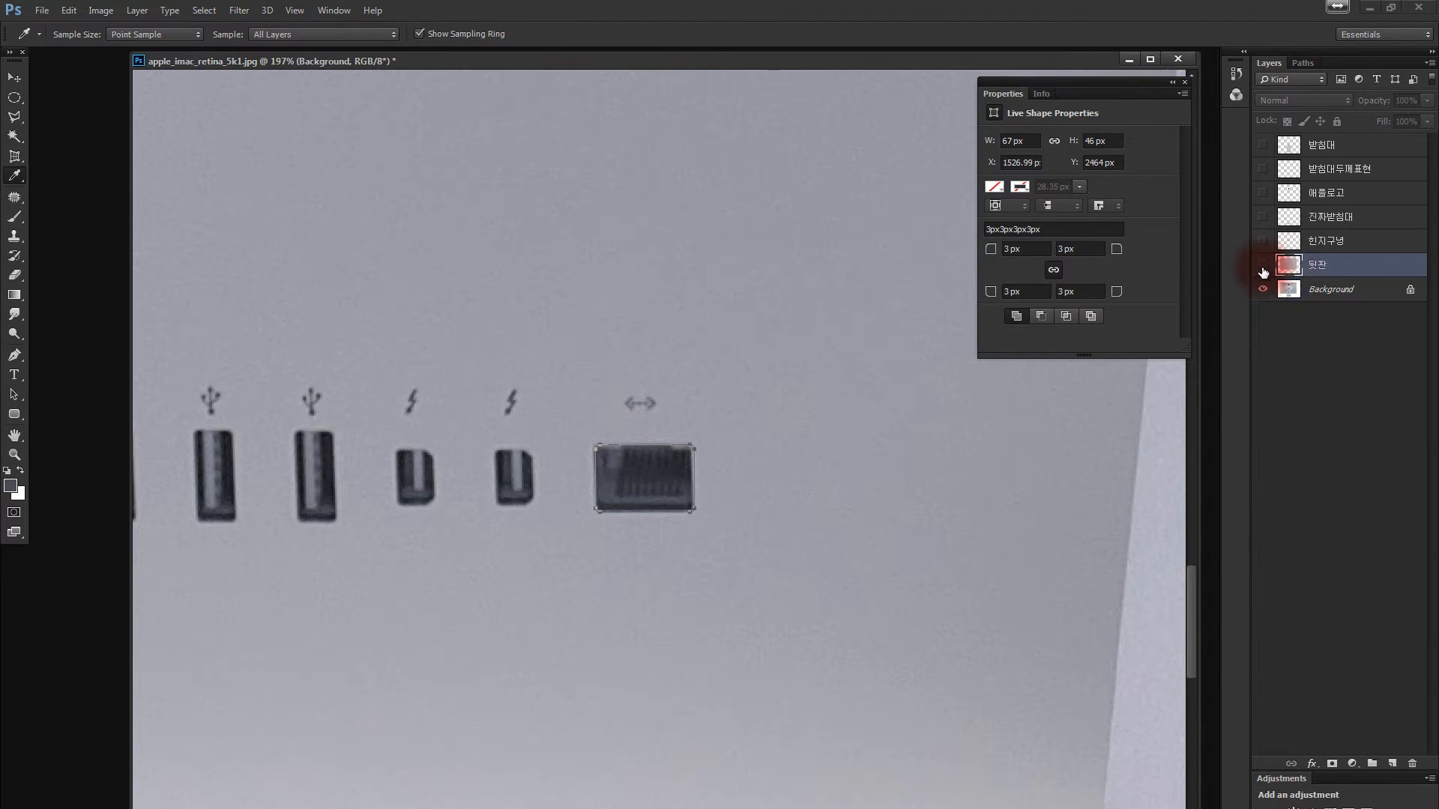
click(1263, 264)
click(1392, 763)
click(1263, 313)
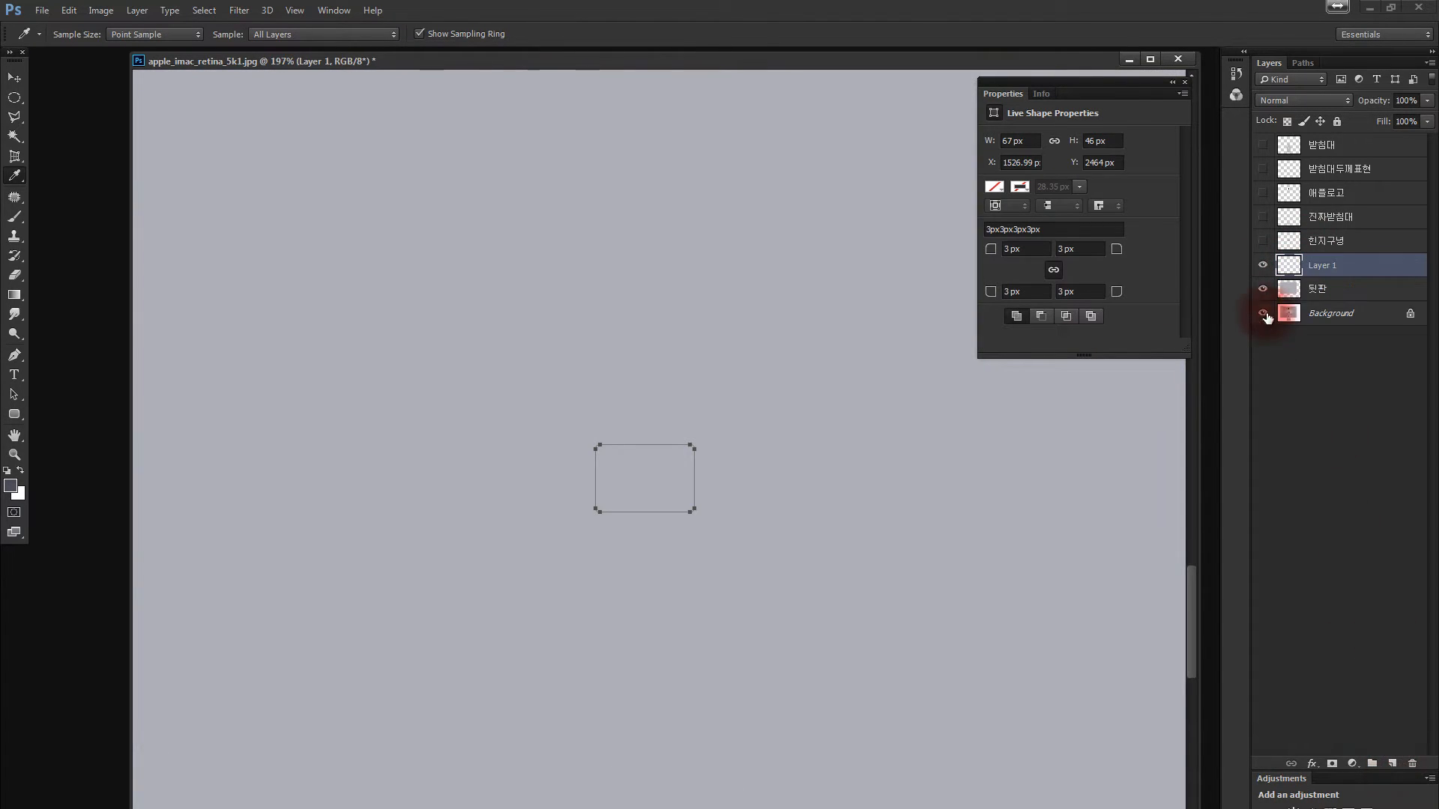
click(1263, 288)
click(1091, 372)
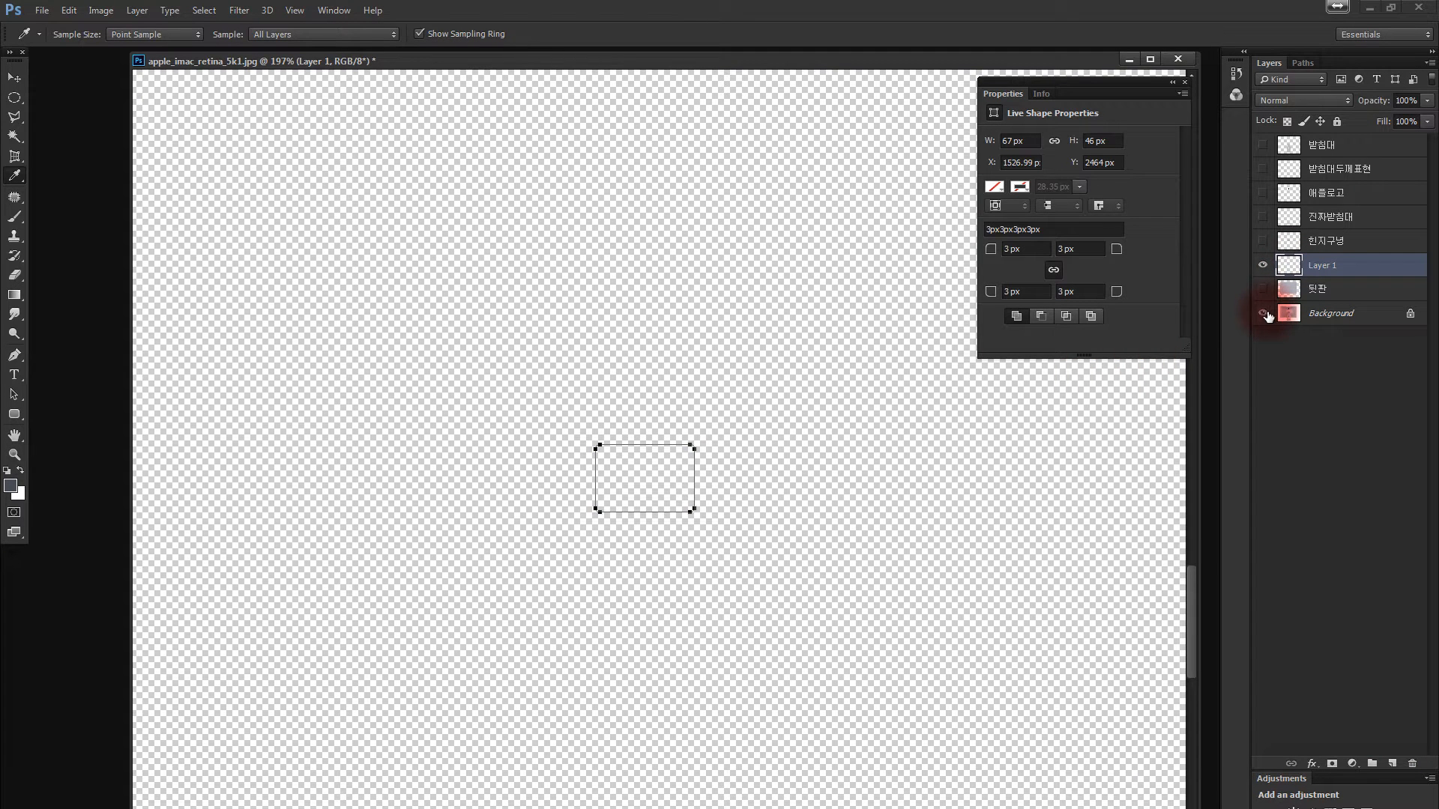
click(1262, 313)
click(1262, 289)
key(alt+BackSpace)
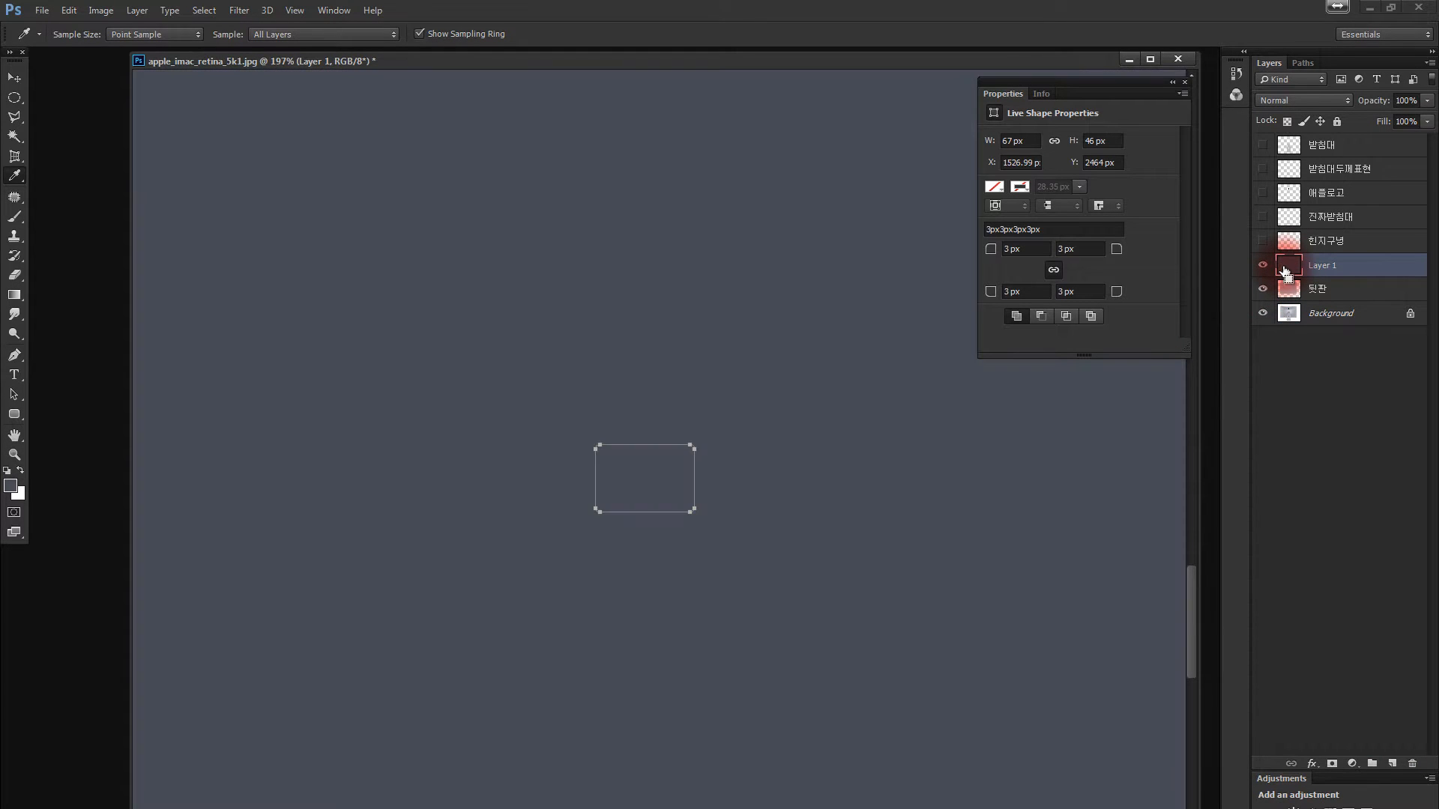
key(ctrl+z)
Load the Work Path as a selection, fill it on Layer 1 with the sampled dark grey and deselect.
click(1301, 63)
ctrl+click(1265, 84)
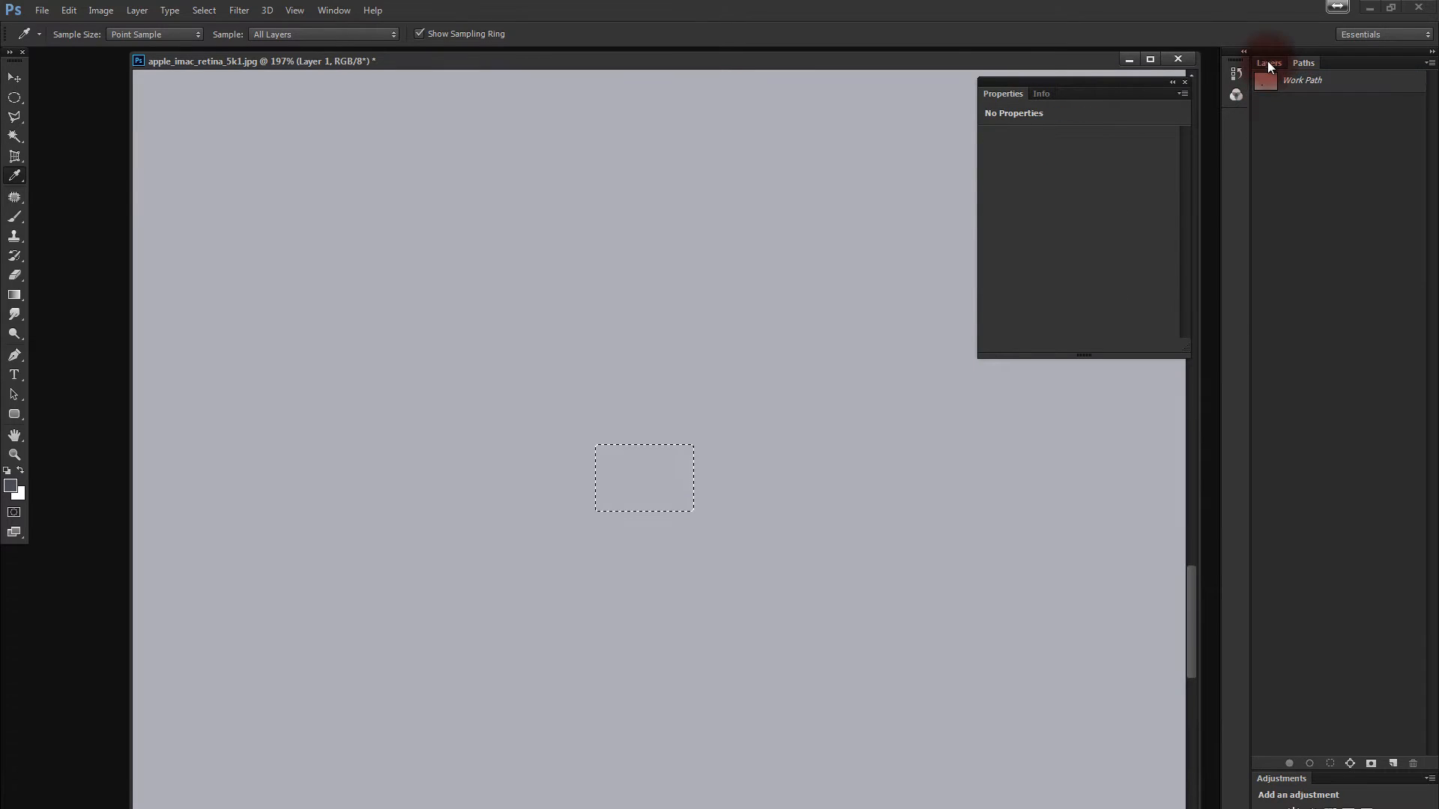
click(1268, 64)
key(alt+BackSpace)
key(ctrl+d)
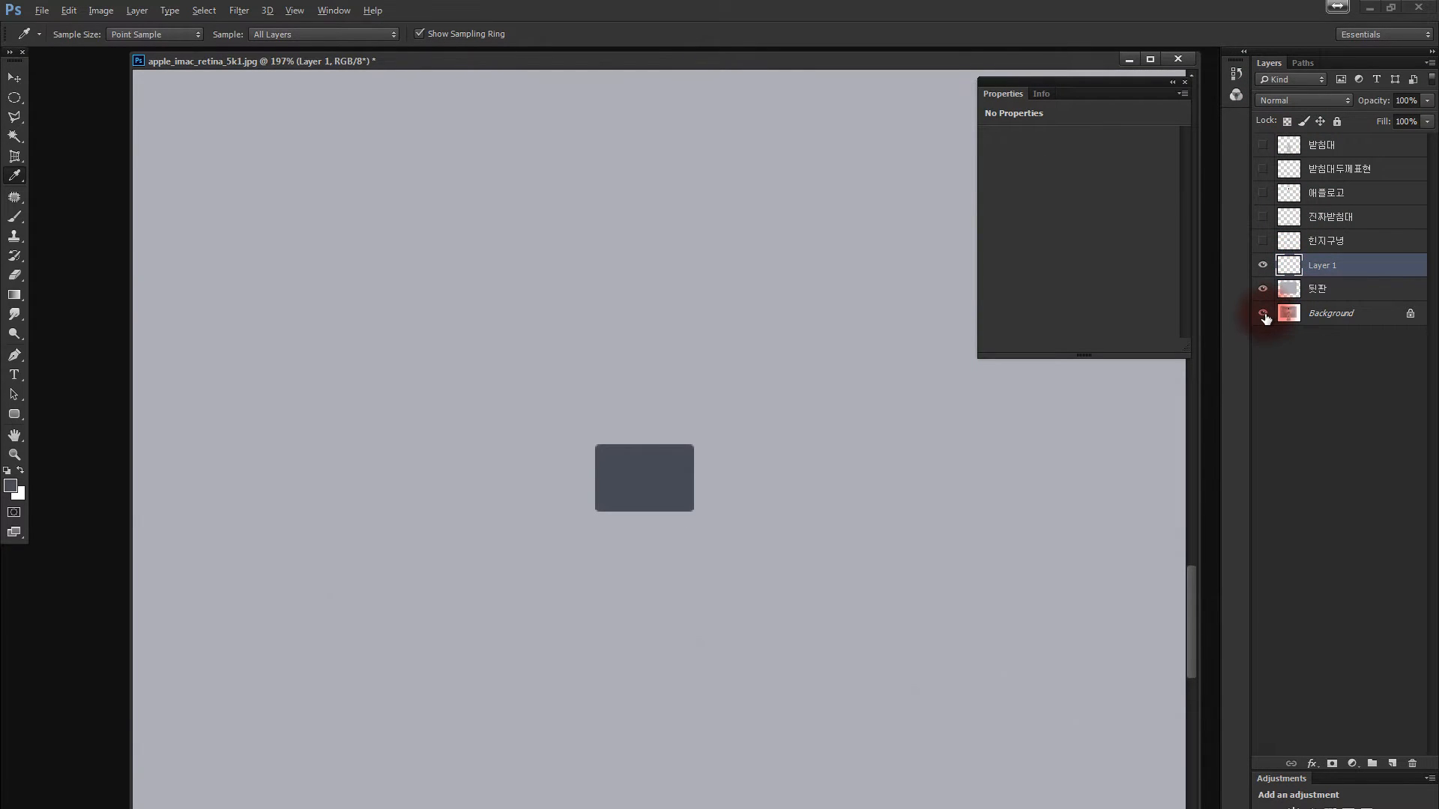
Compare the filled rectangle on Layer 1 with the Ethernet port in the Background photo.
alt+click(1263, 313)
key(z)
drag(636, 488, 825, 392)
click(1264, 267)
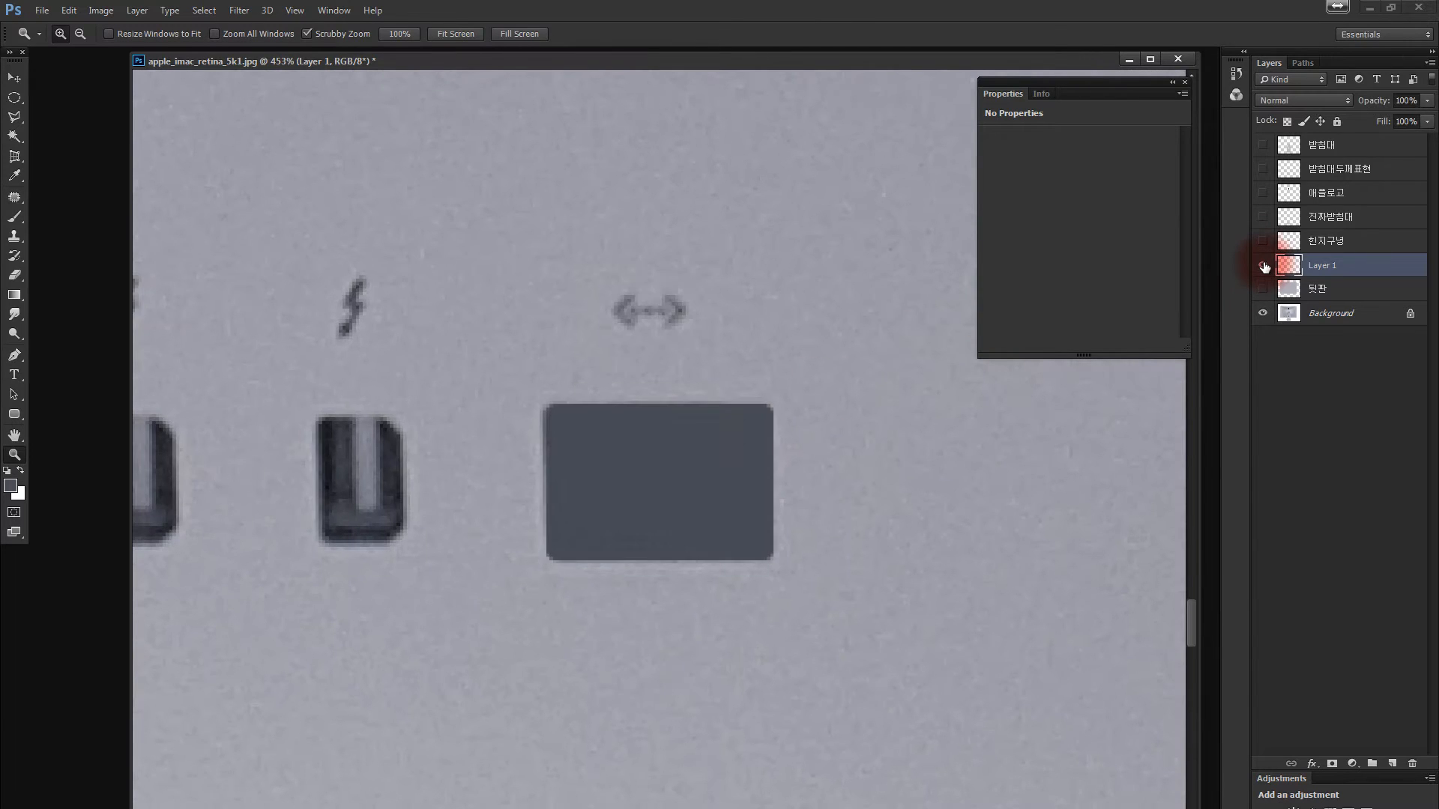
click(1264, 267)
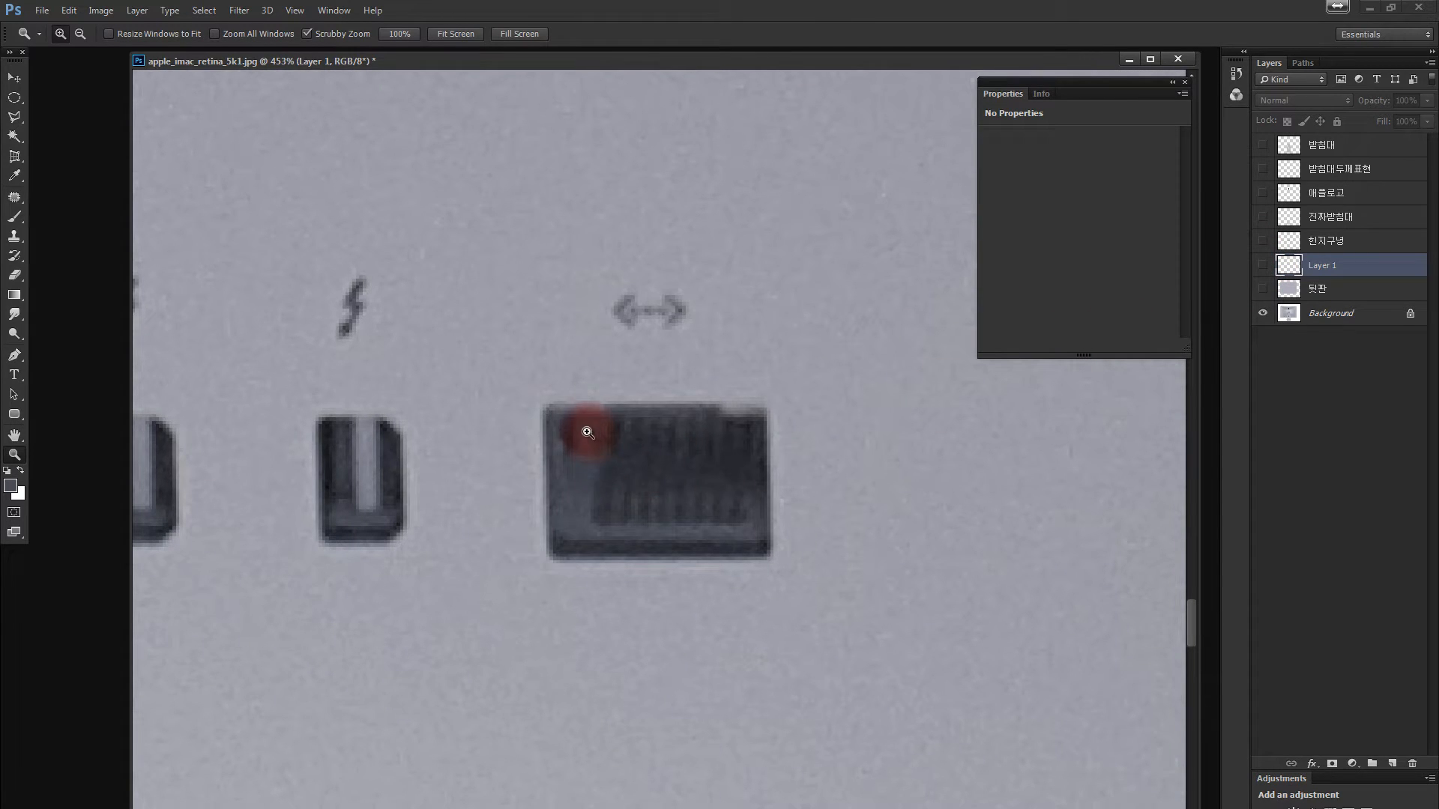
Outline the Ethernet port's inner recess with the Polygonal Lasso, leaving the left and lower rims outside.
key(l)
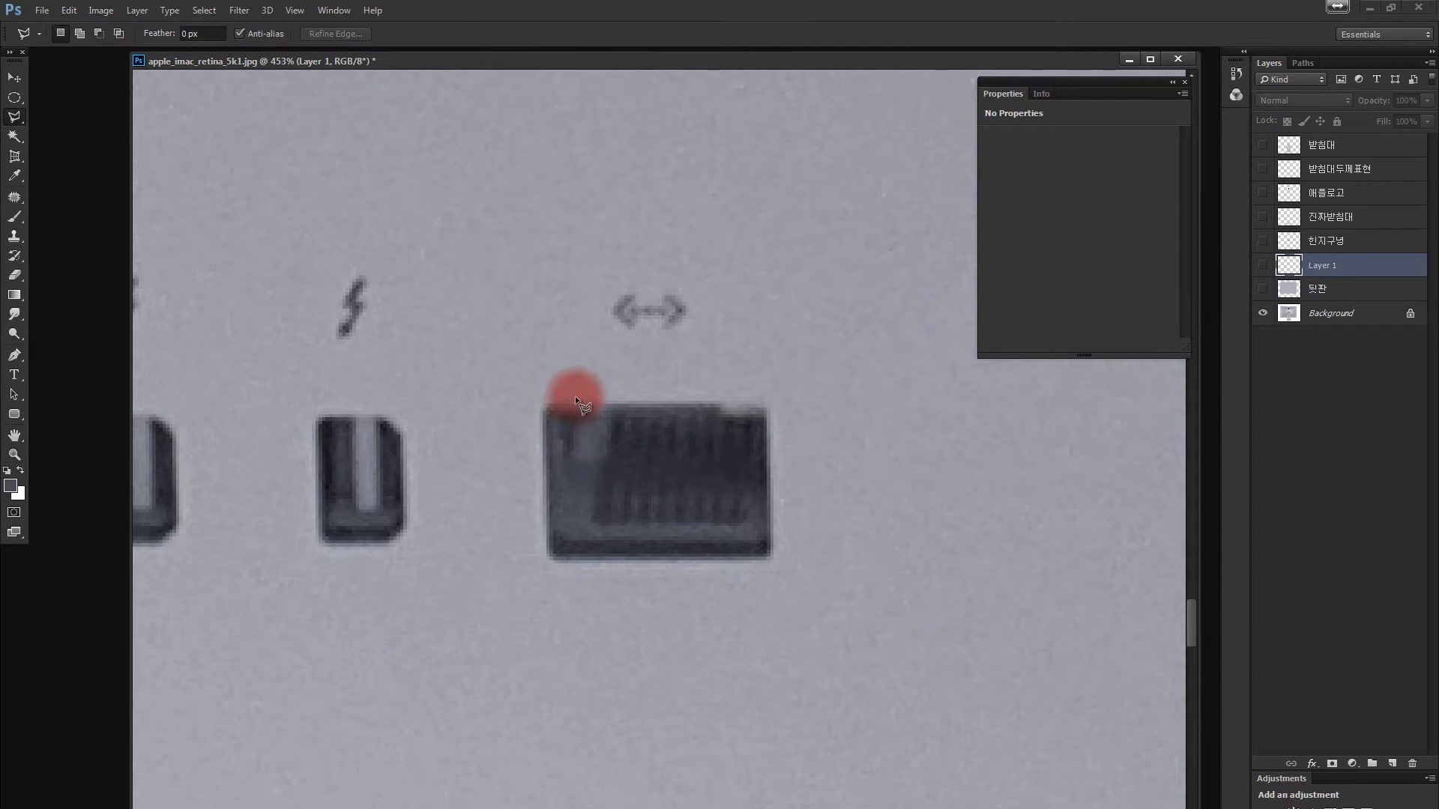
click(579, 371)
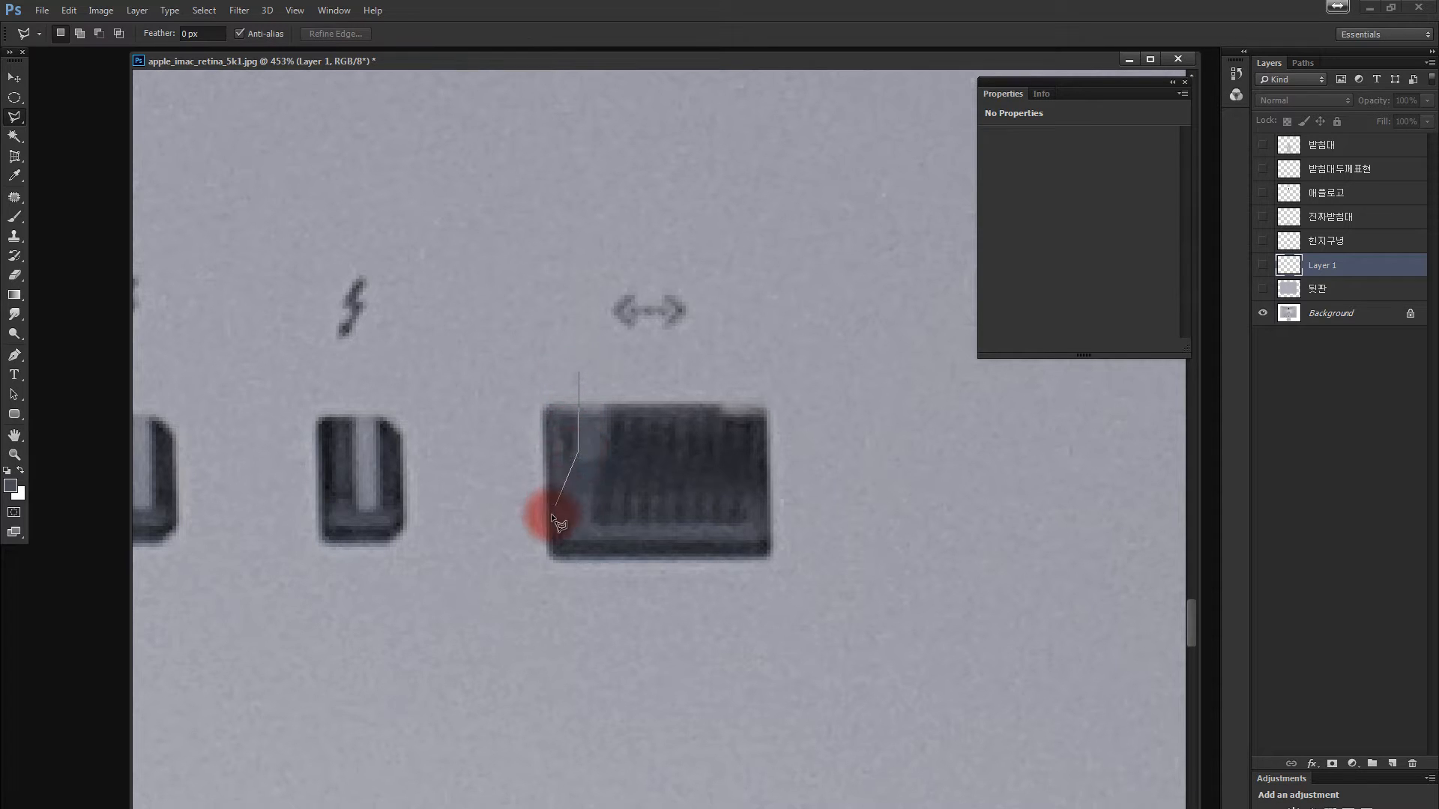
click(563, 540)
click(770, 539)
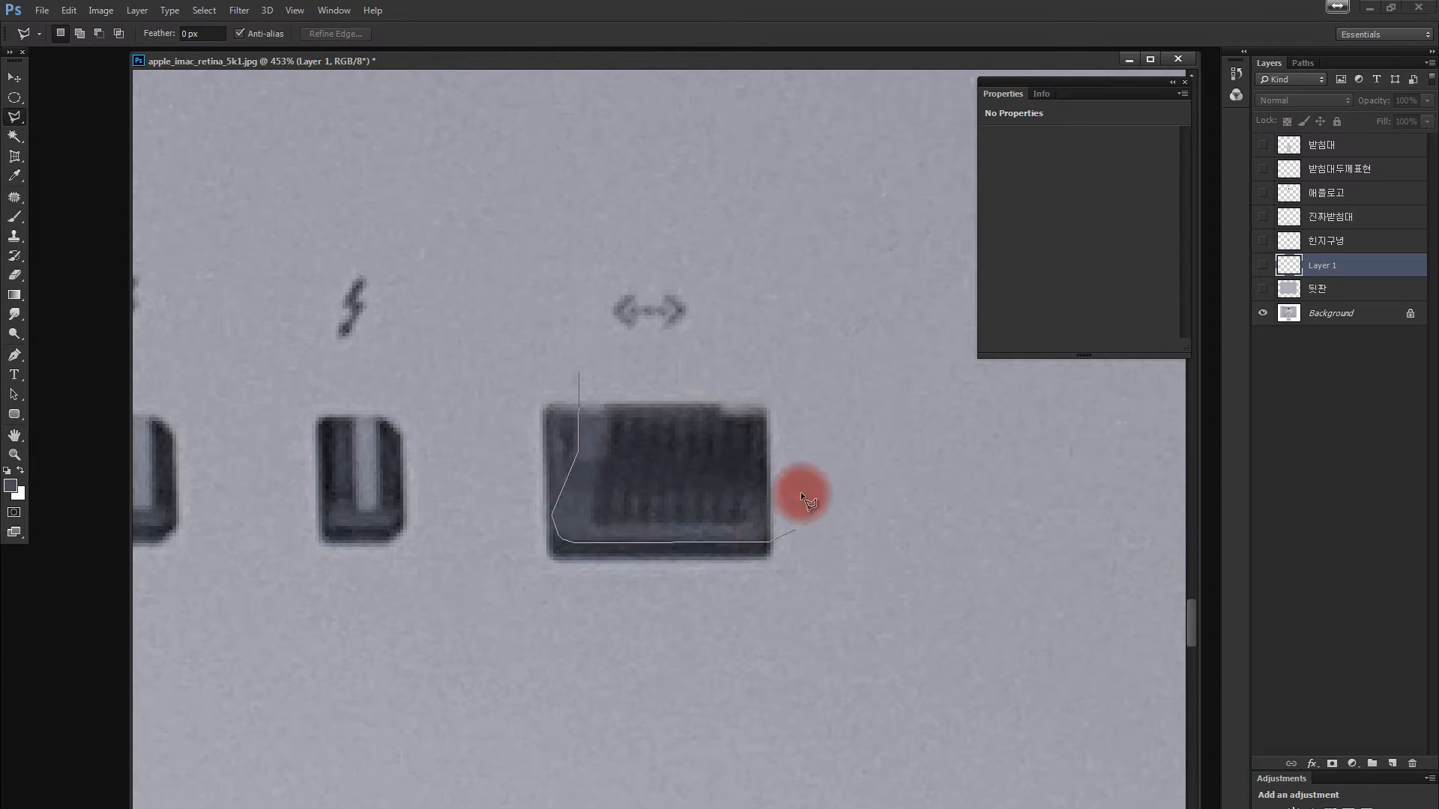
double_click(792, 381)
Copy the selected part of Layer 1's rectangle to a new layer.
click(1263, 264)
click(1289, 266)
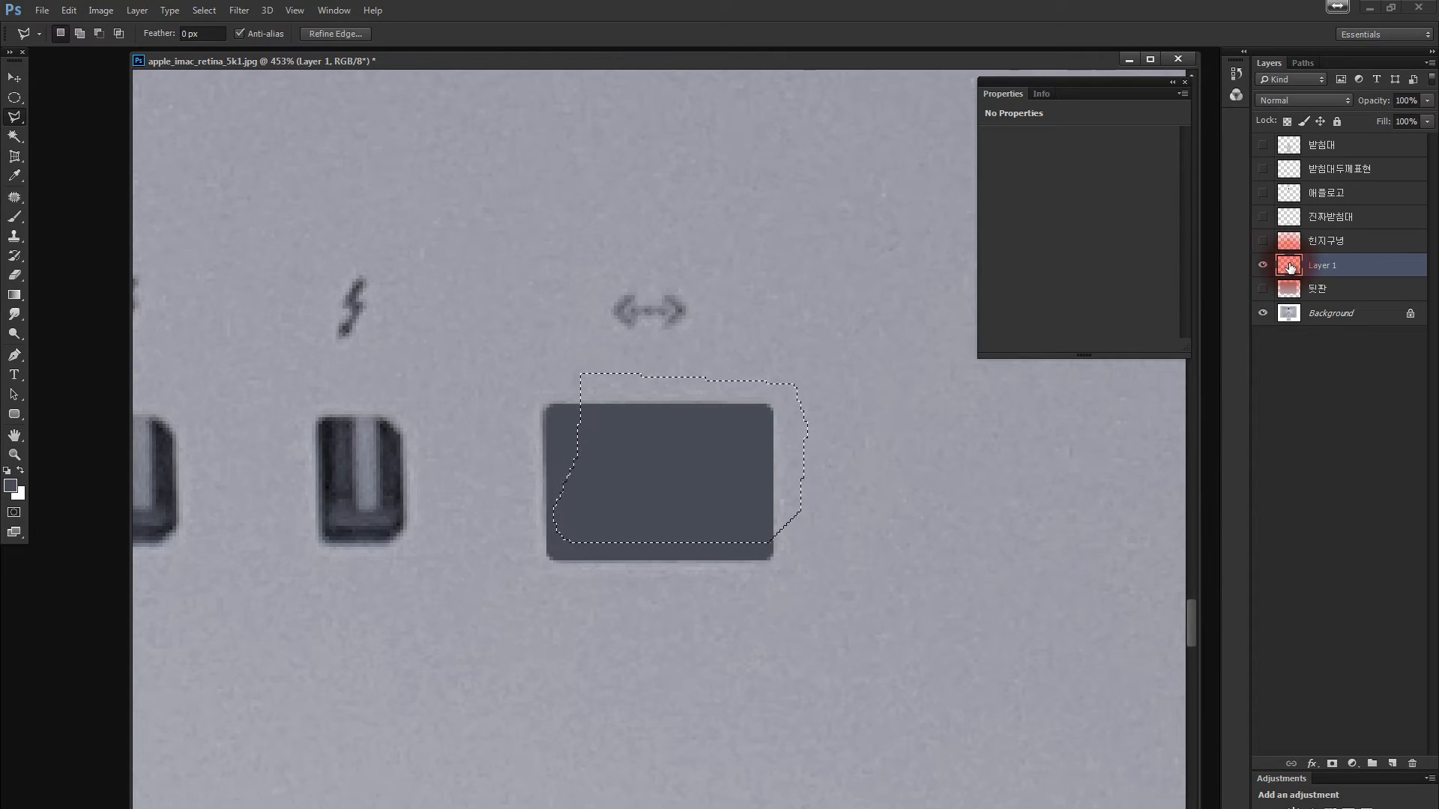
key(ctrl+j)
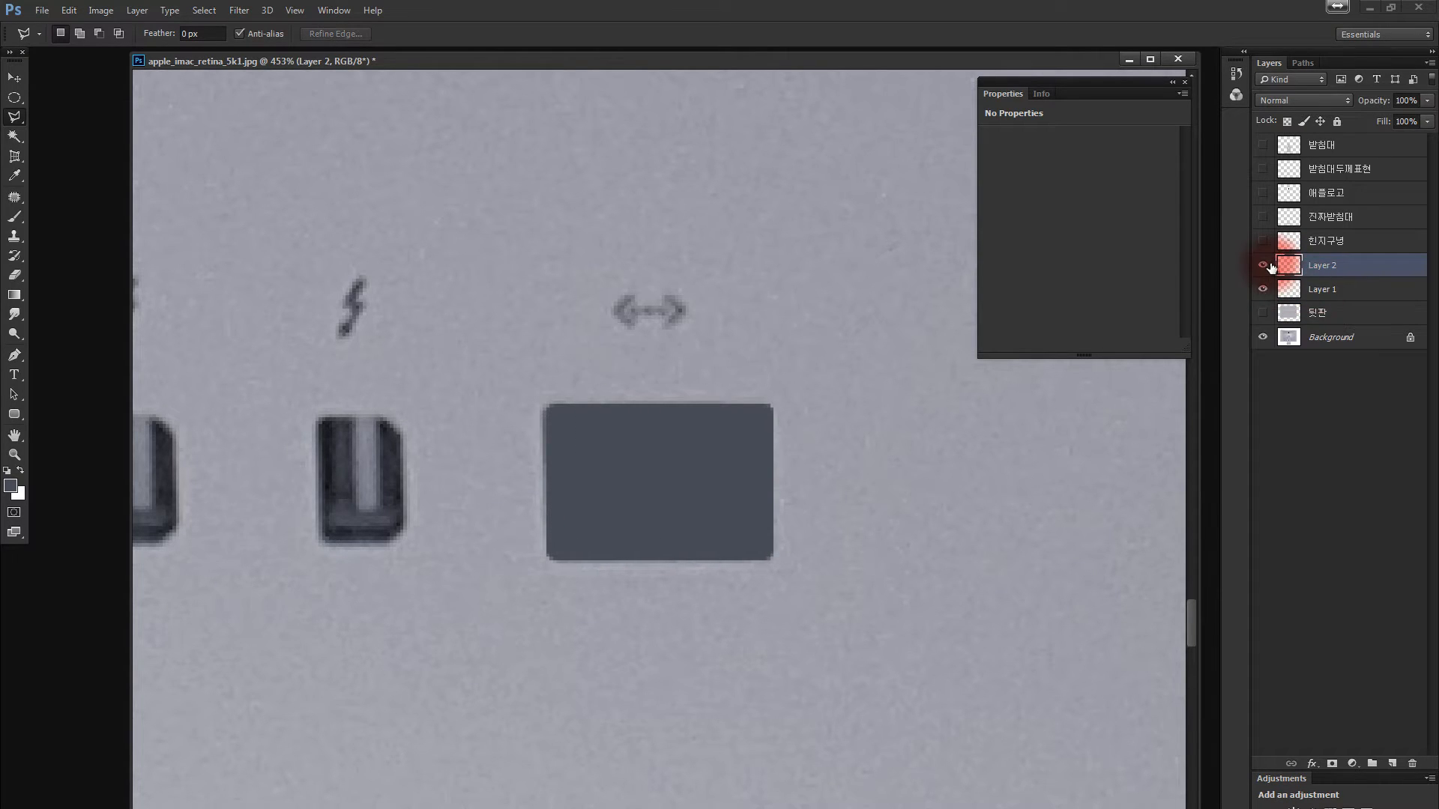
Check the copied recess shape by viewing Layer 2 on its own.
alt+click(1263, 266)
alt+click(1263, 267)
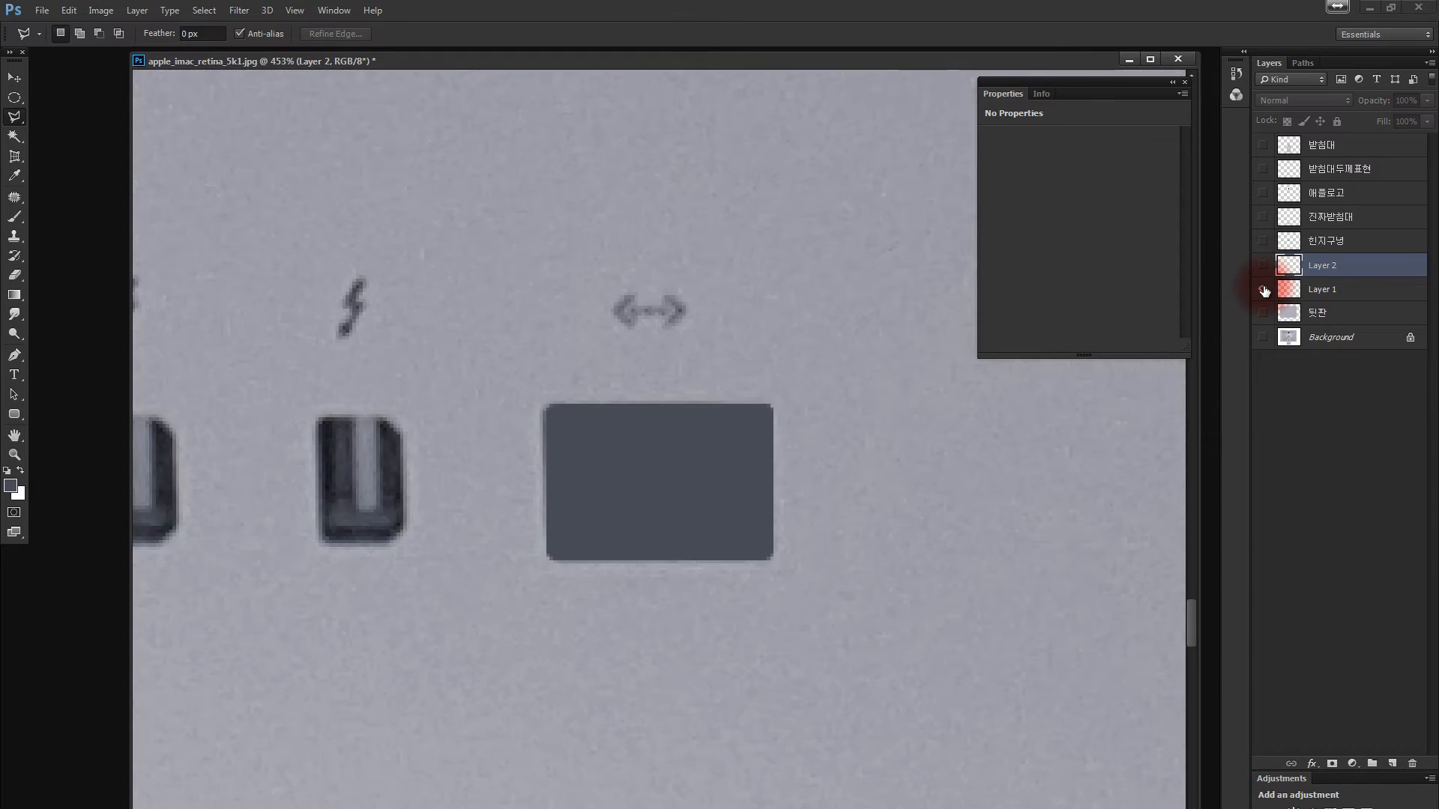
alt+click(1263, 267)
alt+click(1263, 266)
alt+click(1264, 267)
alt+click(1263, 267)
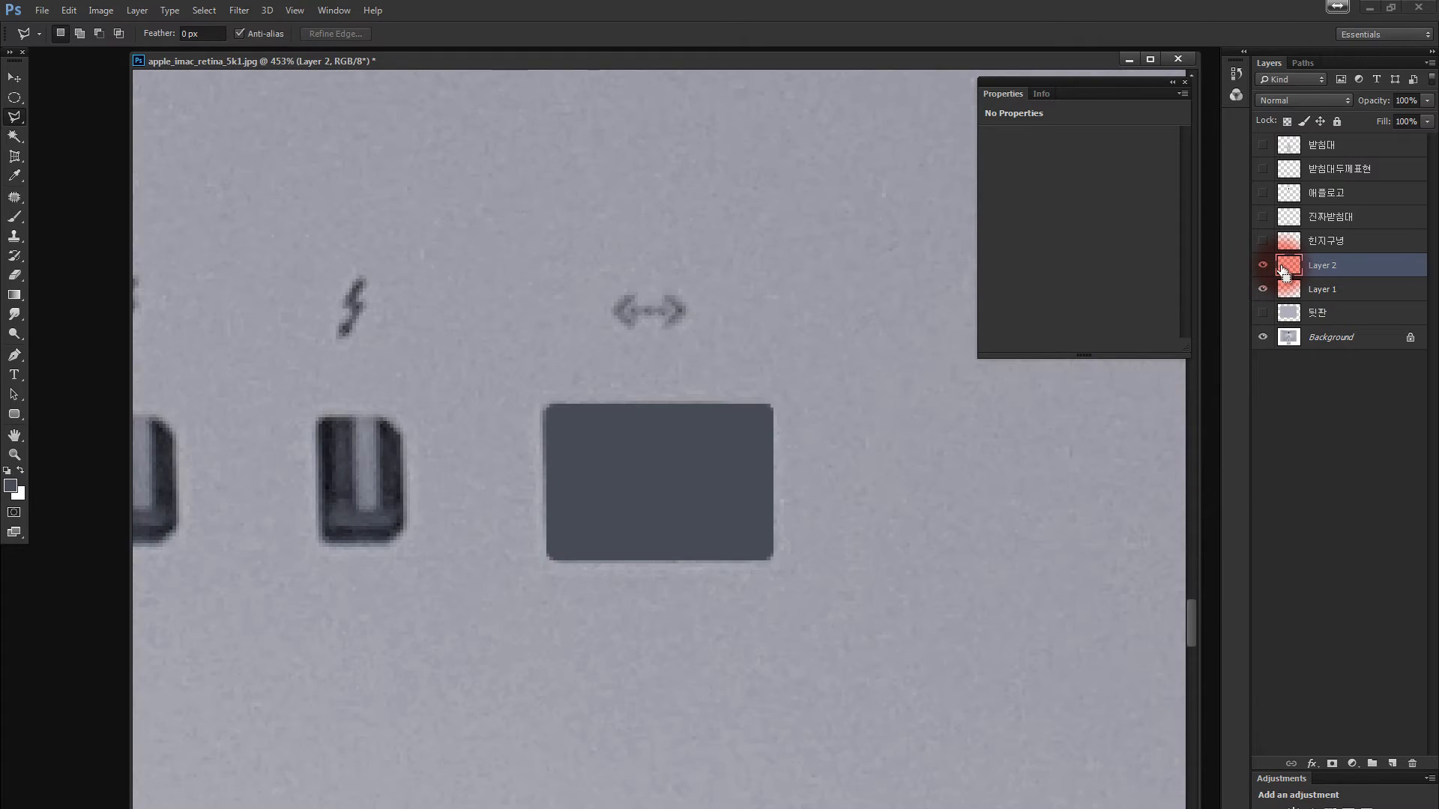
Lighten Layer 2 with Hue/Saturation, setting Lightness to +24.
key(ctrl+u)
drag(910, 630, 928, 630)
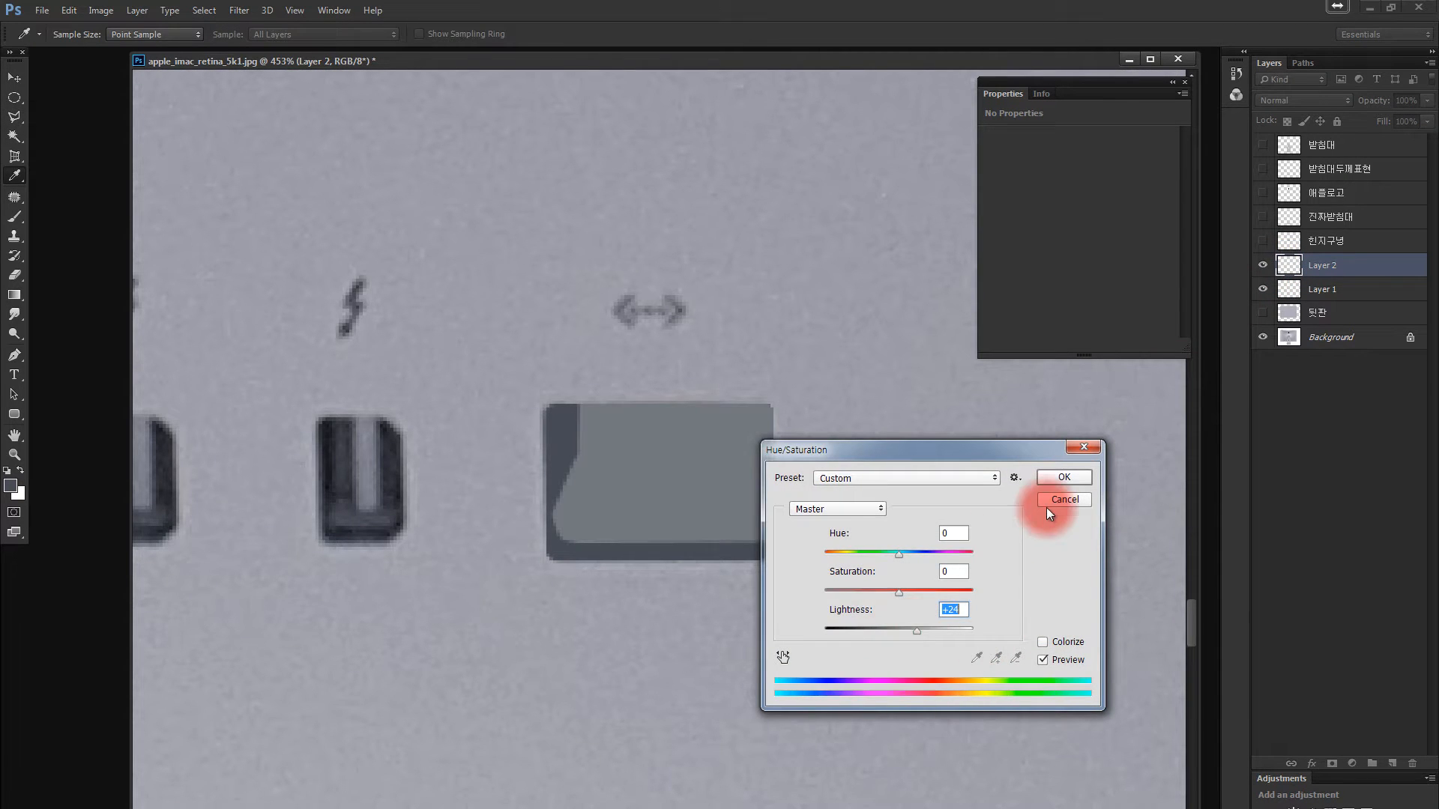
click(1064, 480)
Sample the port's inner colour from the Background photo and recolour the recess shape on Layer 2 with it.
click(1262, 266)
key(l)
click(811, 420)
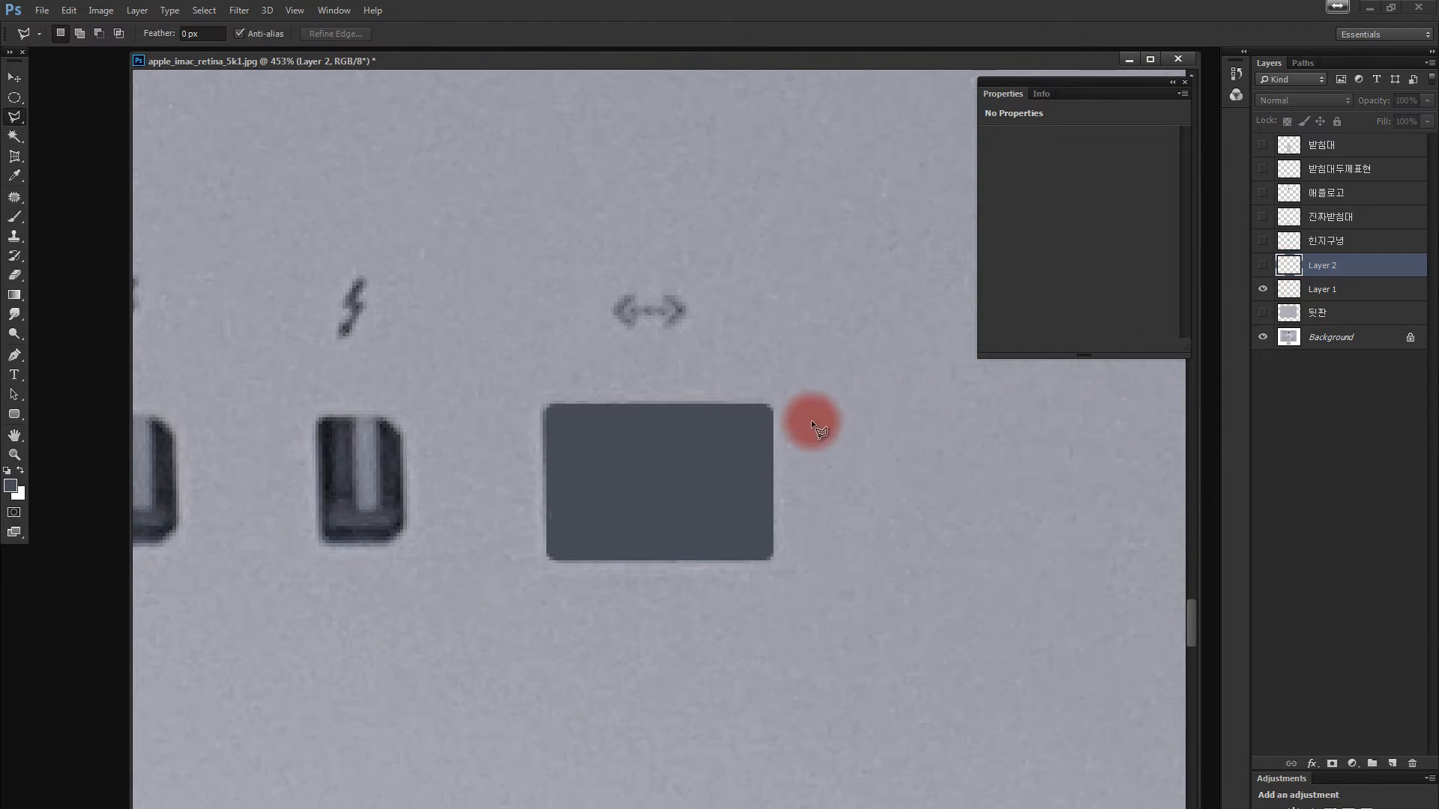
click(1263, 289)
key(i)
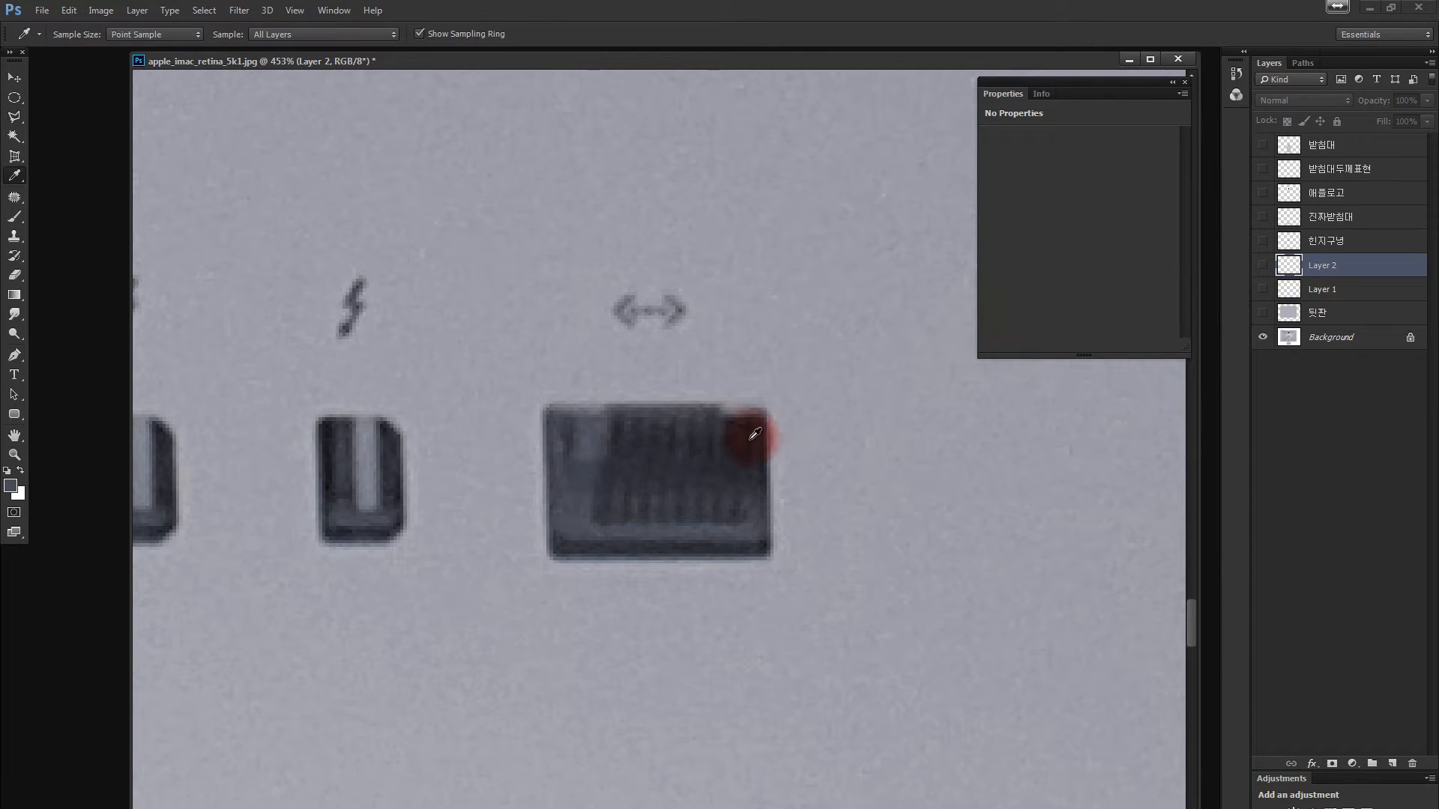
drag(1263, 265, 1262, 313)
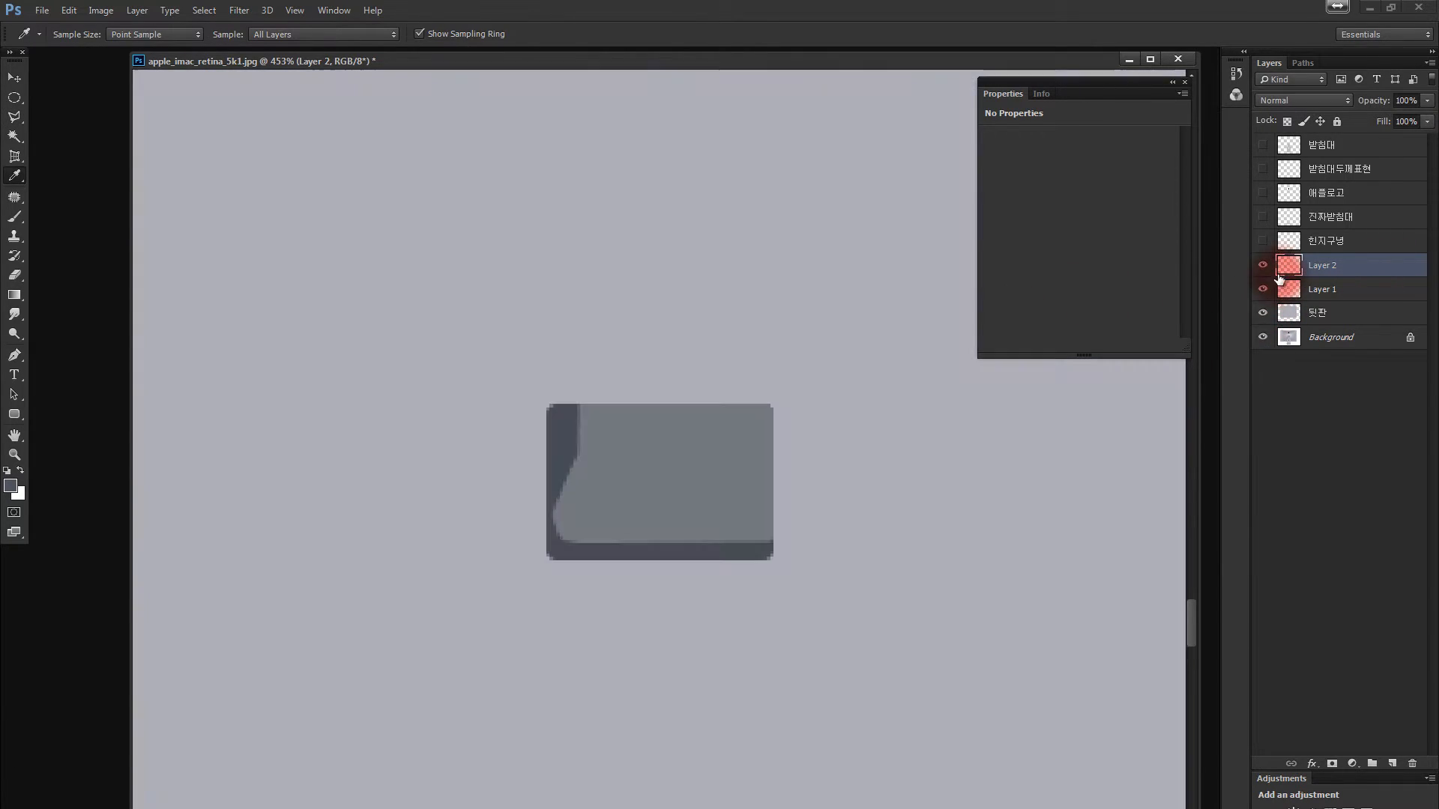
ctrl+click(1289, 268)
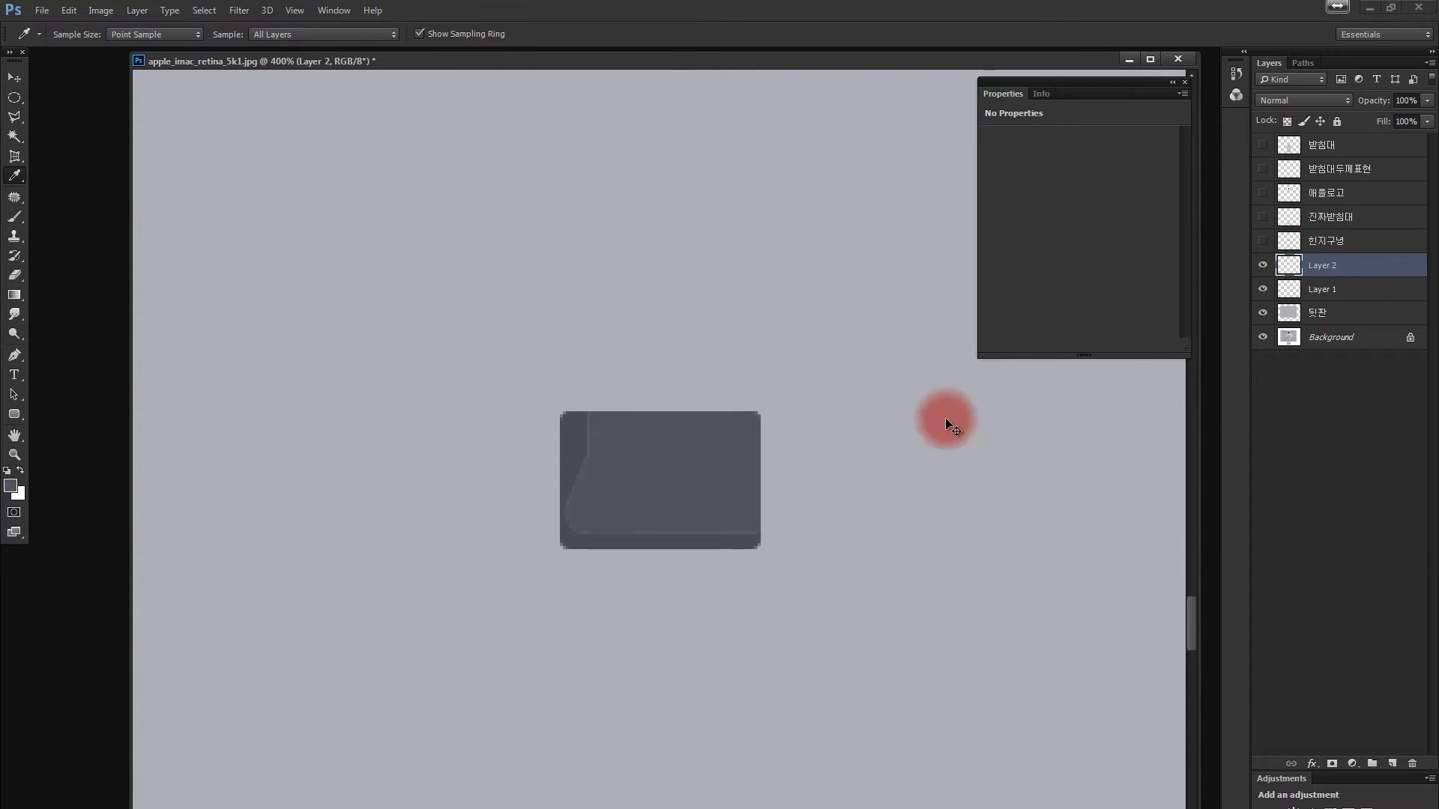
Examine the full row of ports and the small round detail at the opposite lower corner of the Background photo.
scroll(660, 476, down, 6)
scroll(660, 474, down, 1)
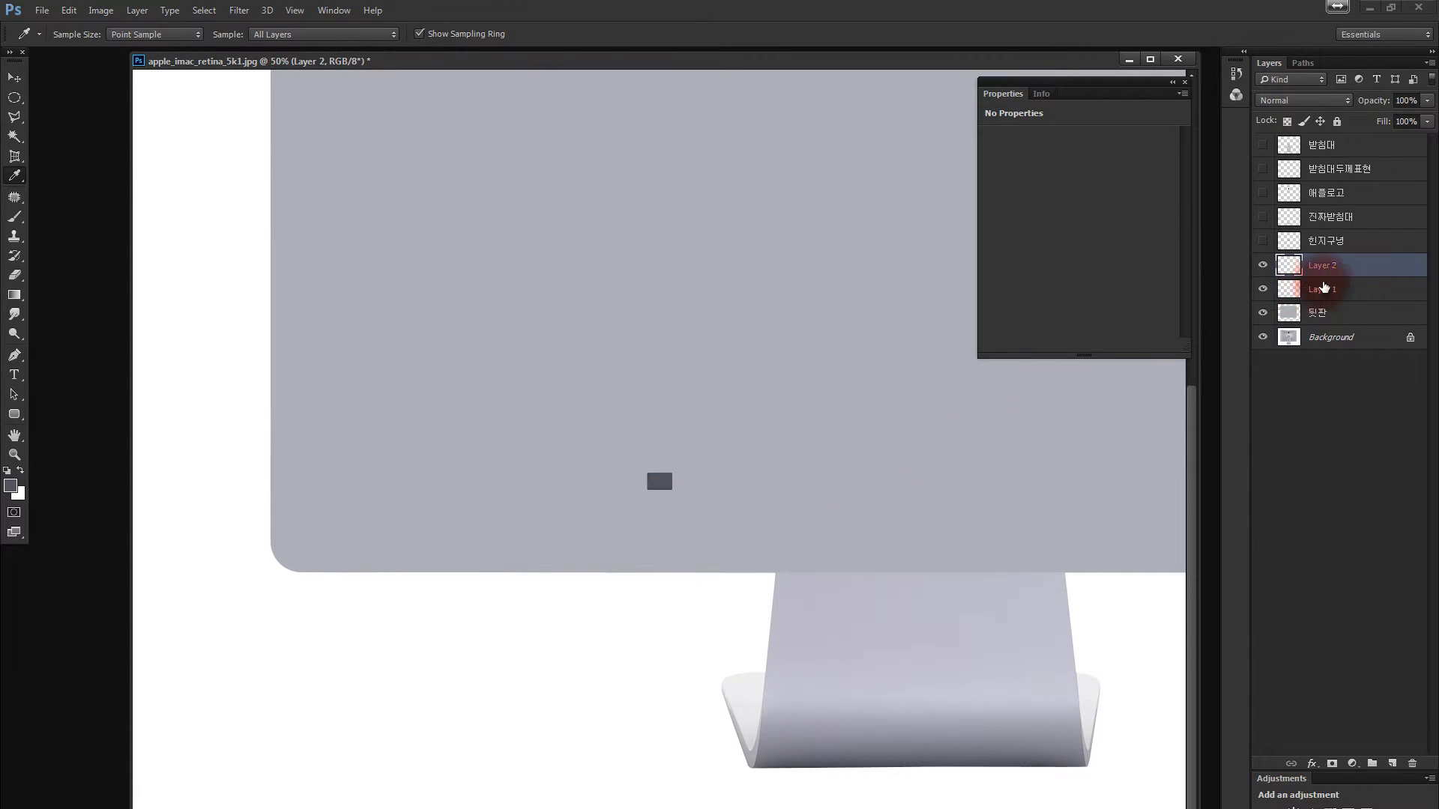
alt+click(1262, 336)
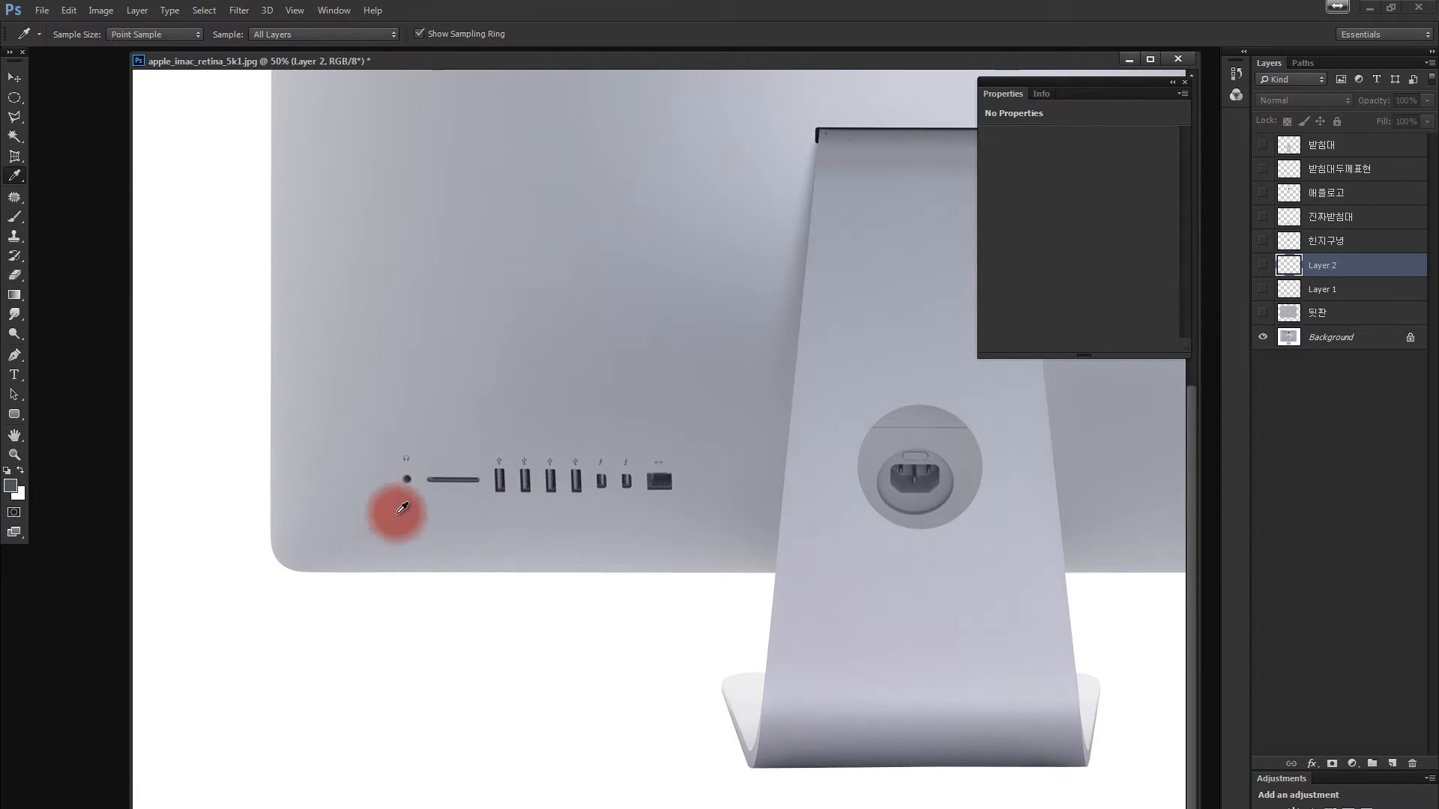
key(z)
drag(925, 488, 880, 502)
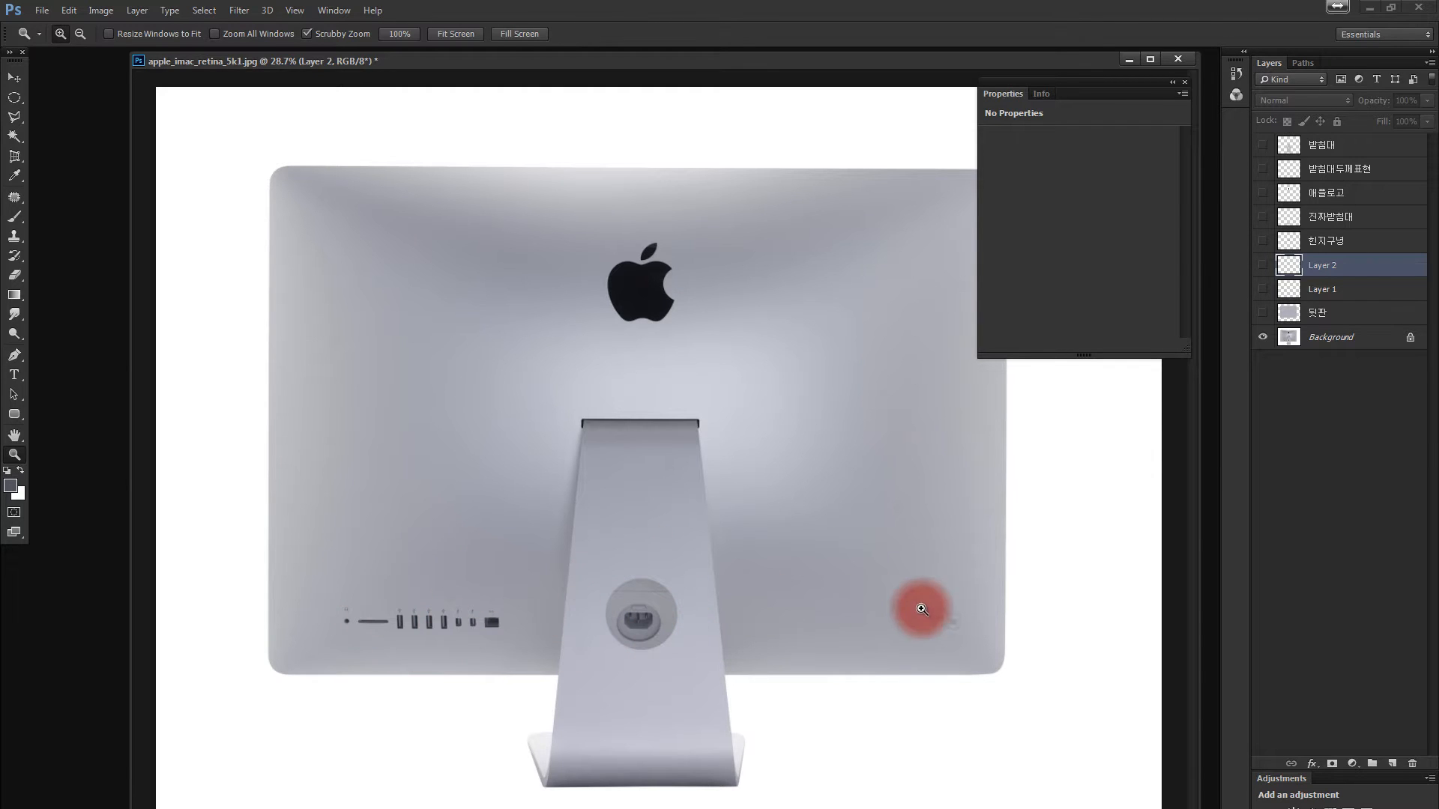
drag(963, 623, 845, 578)
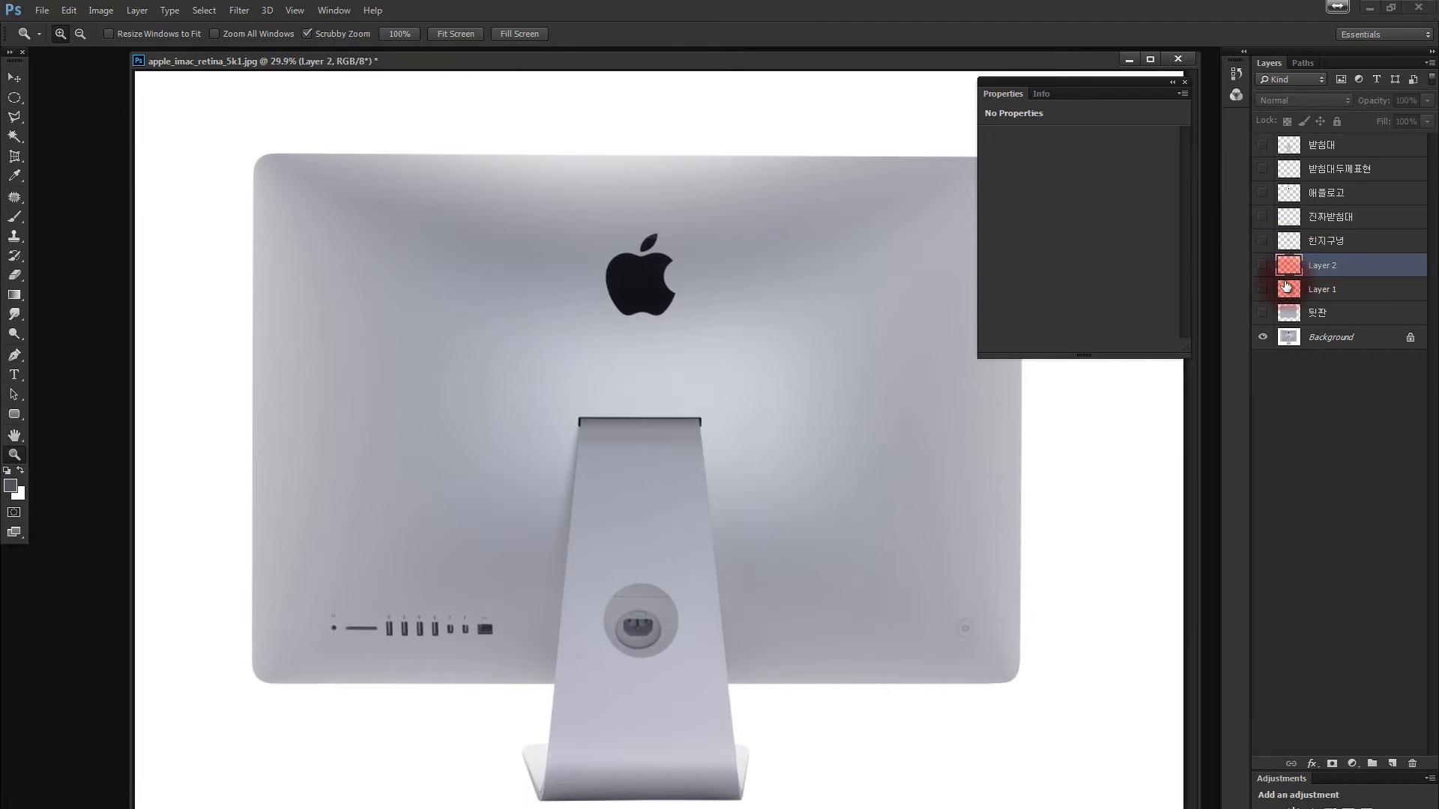
Isolate Layer 1 and Layer 2 and delete both.
alt+click(1265, 289)
click(1264, 266)
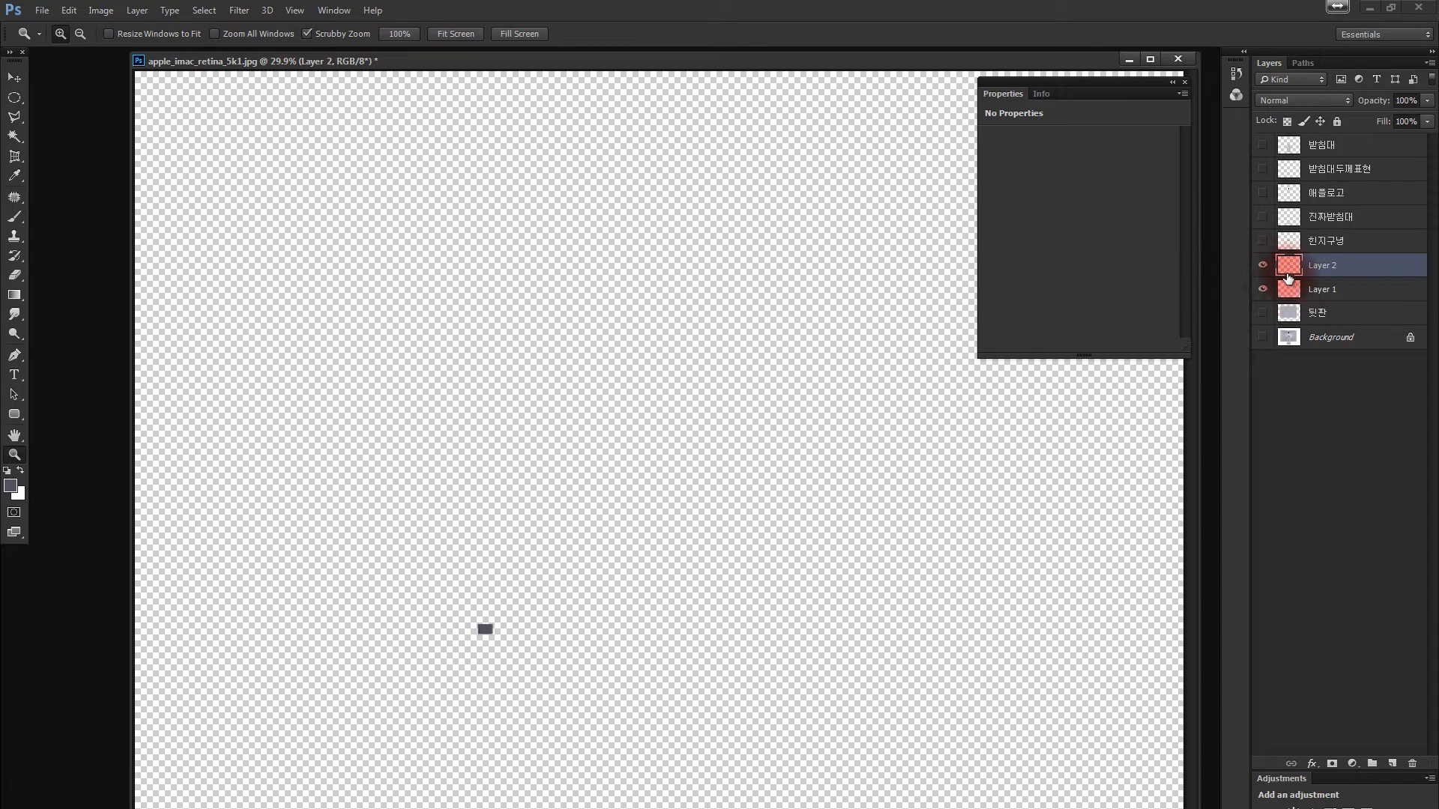
click(1263, 241)
click(1263, 243)
shift+click(1290, 282)
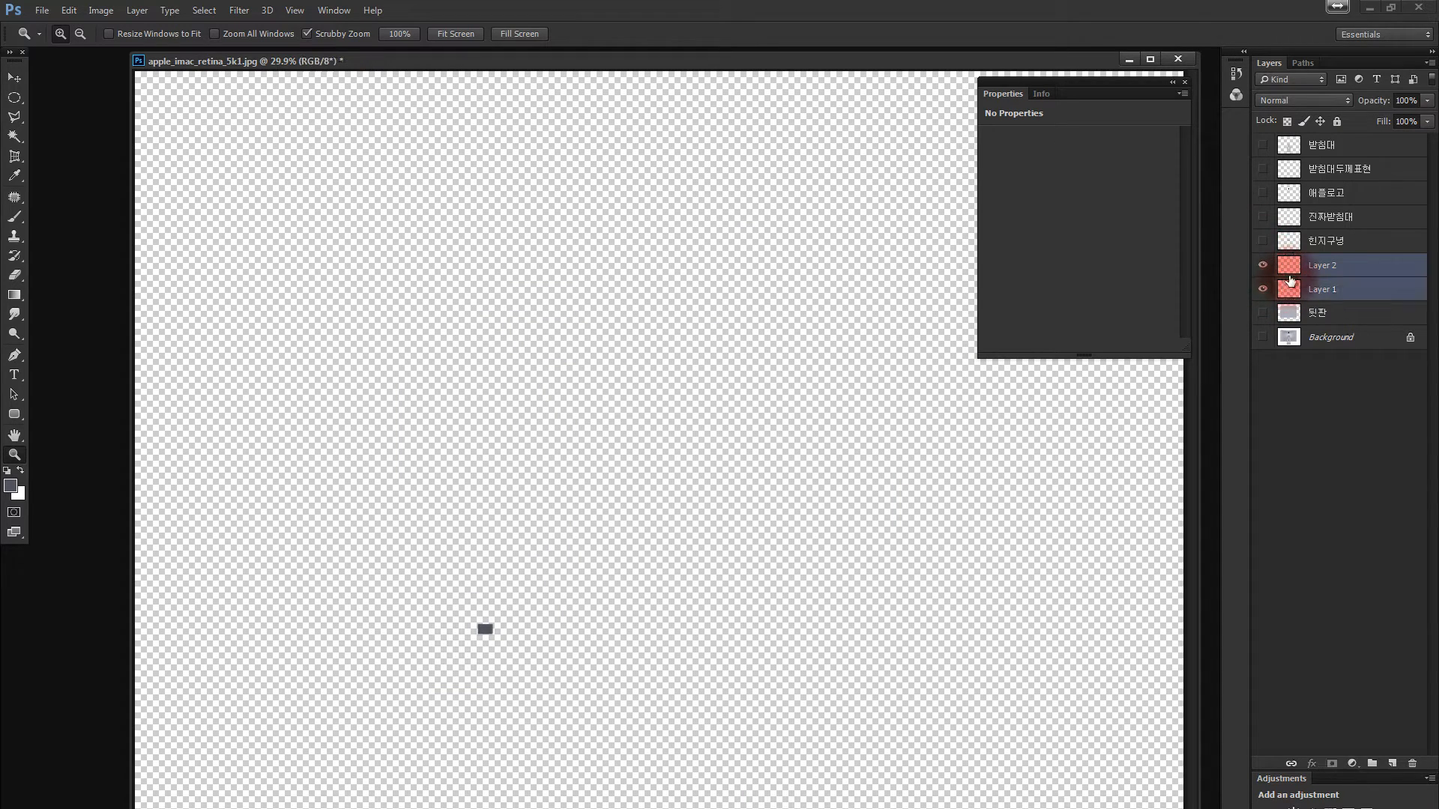
key(Delete)
Hide every layer above the Background photo, leaving only Background visible, and make Background the active layer.
mouse_move(1262, 264)
mouse_down()
mouse_move(1269, 146)
mouse_move(1253, 268)
mouse_up()
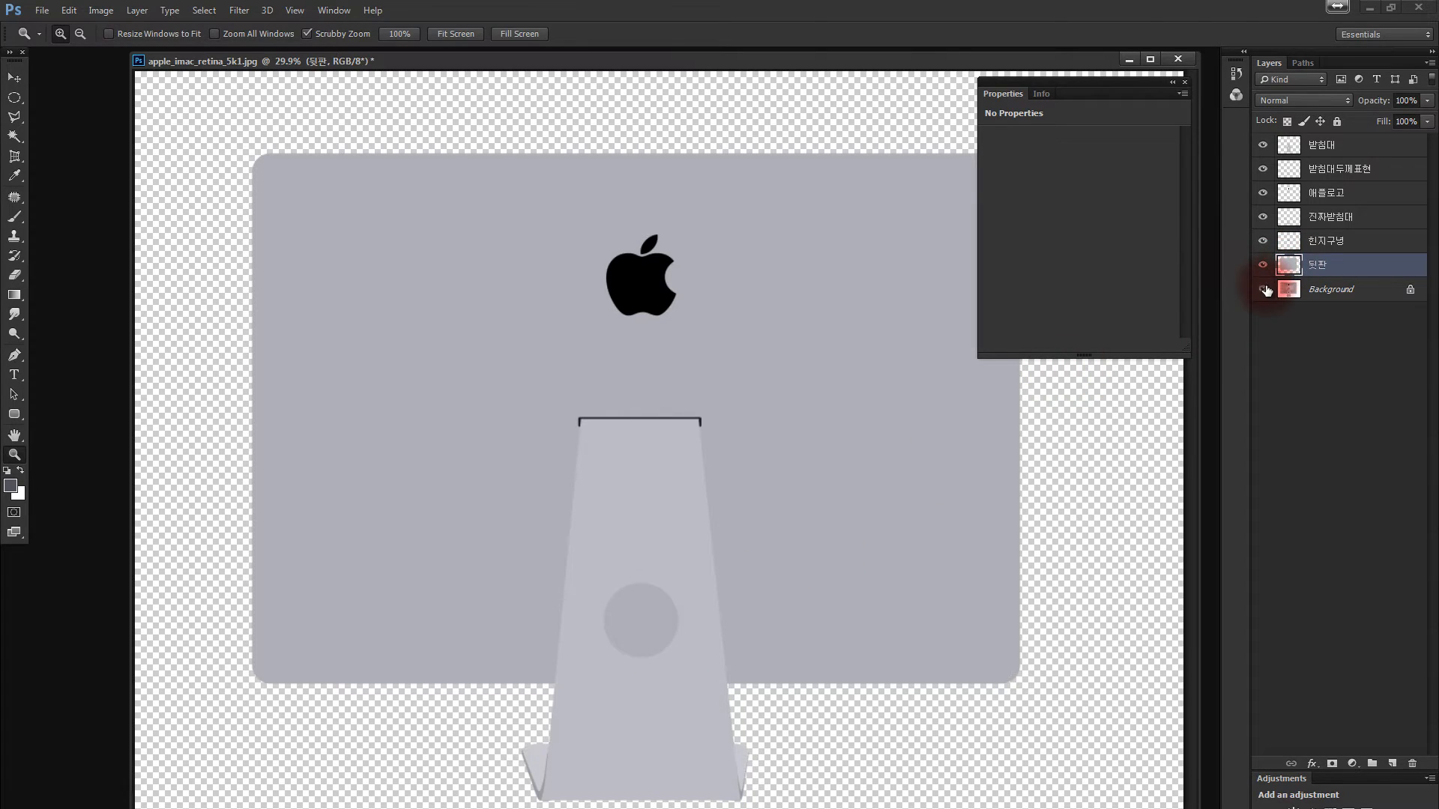
click(1263, 289)
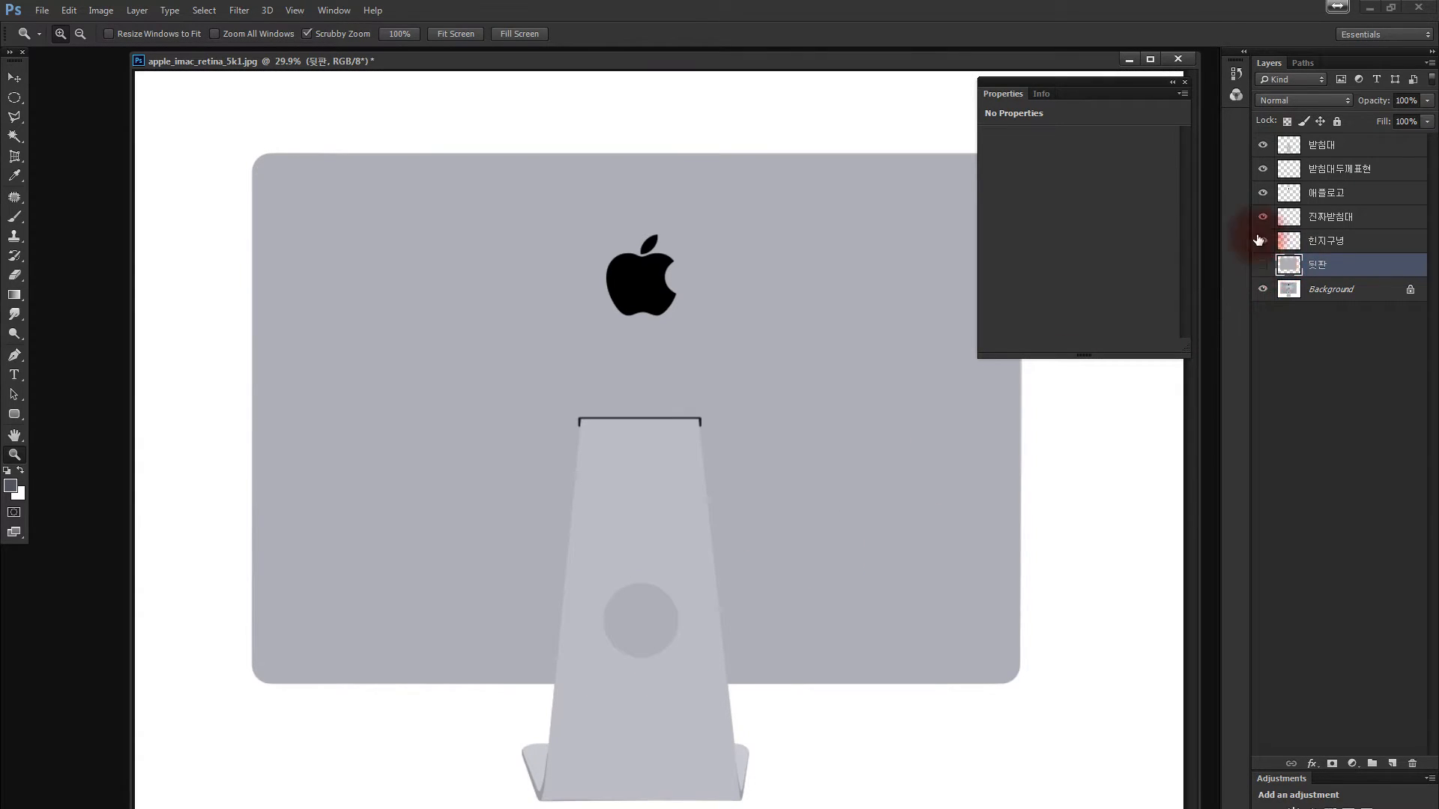
drag(1262, 145, 1263, 264)
click(1307, 289)
Make a circular marquee selection around the outer ring of the power button in the Background photo.
drag(966, 635, 1150, 616)
drag(996, 585, 768, 586)
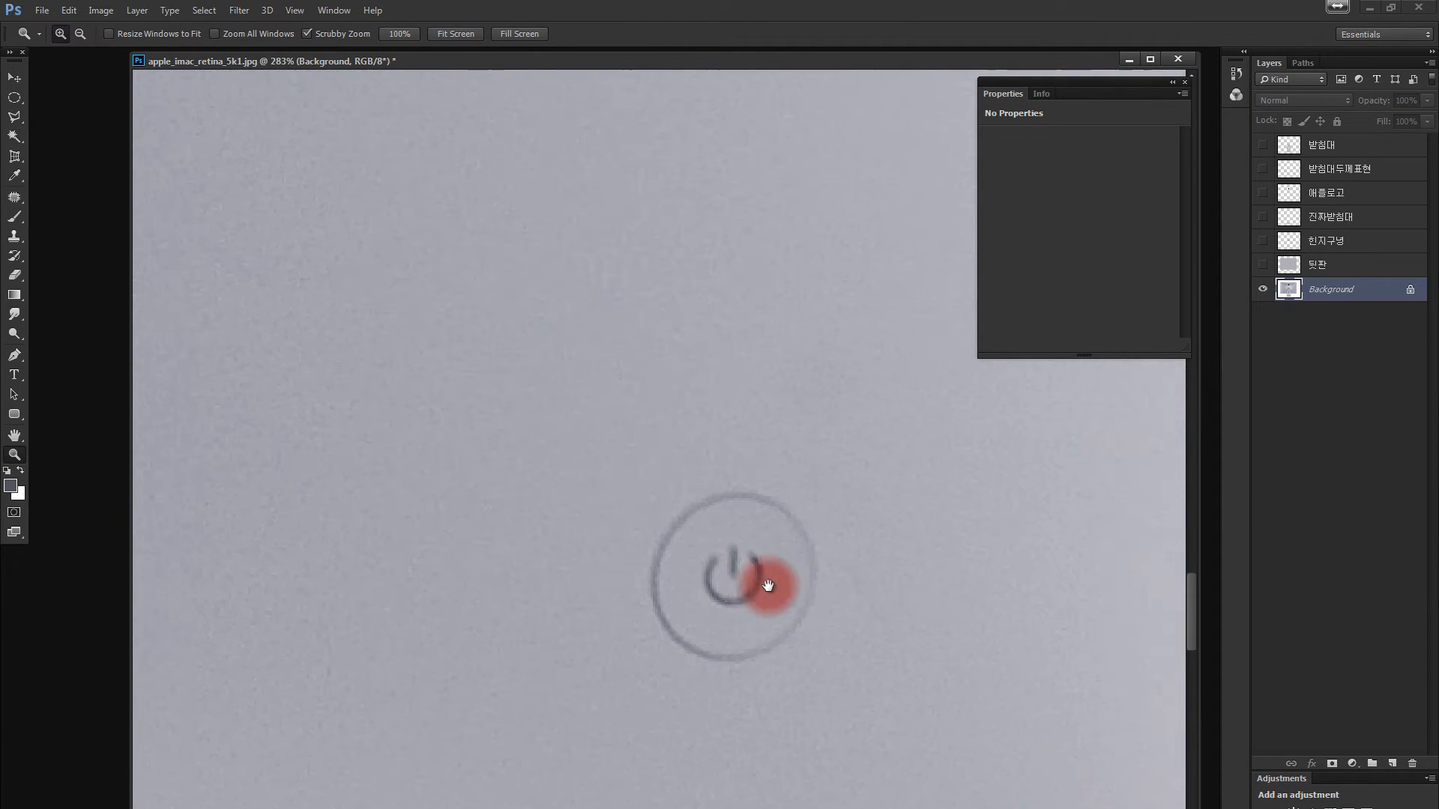
click(15, 98)
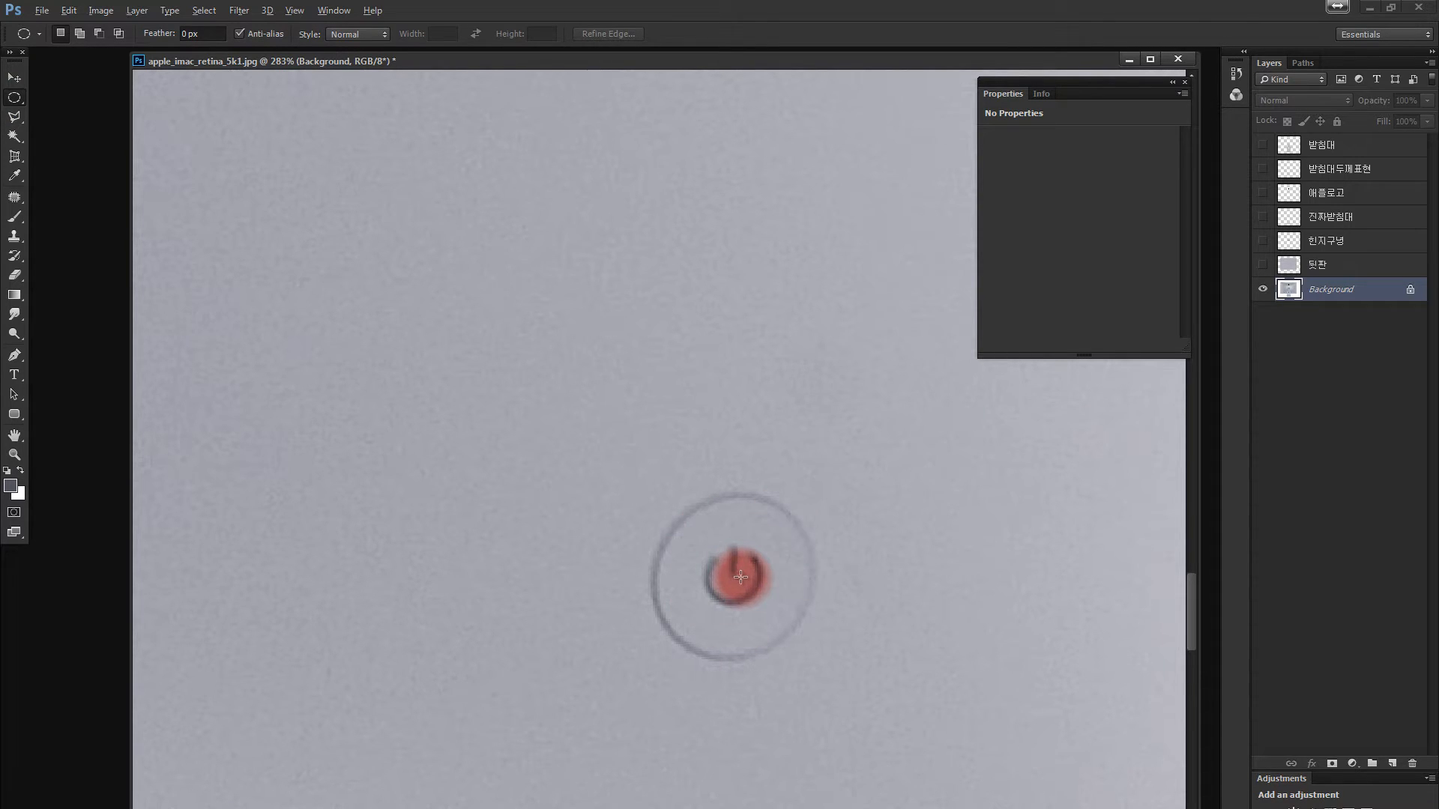
drag(733, 578, 862, 496)
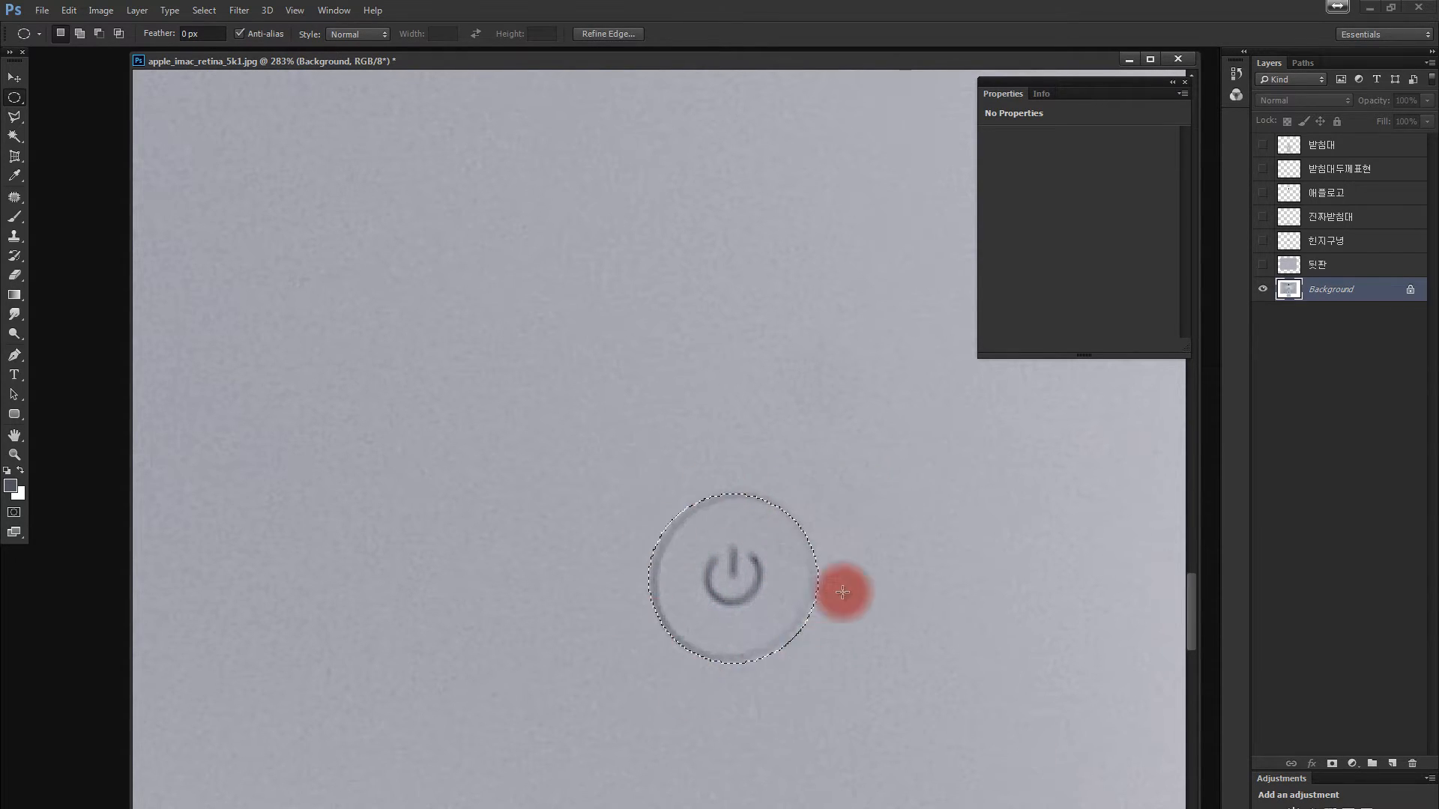
Show the 뒷판 layer and add a new empty layer directly above it.
click(1263, 264)
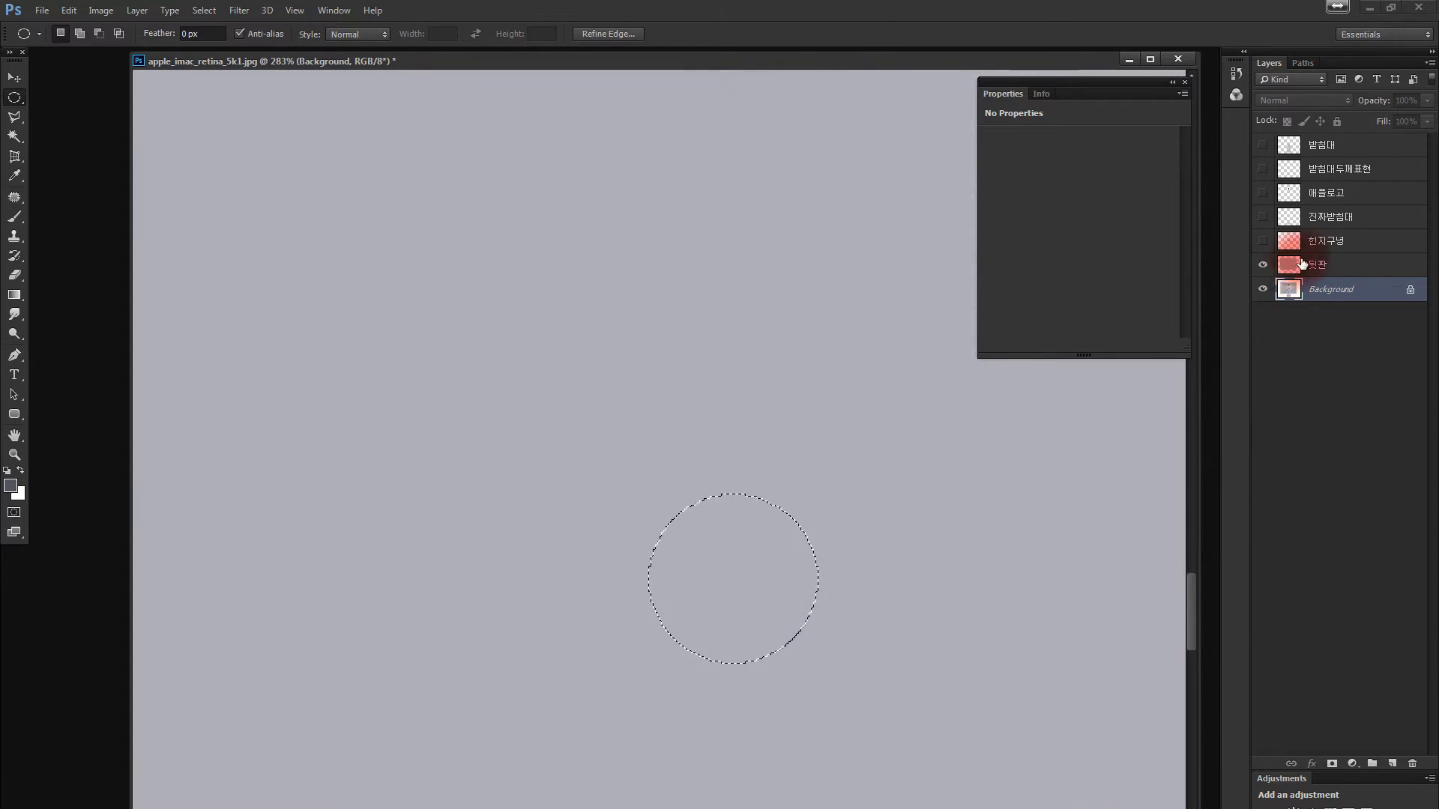
click(1281, 258)
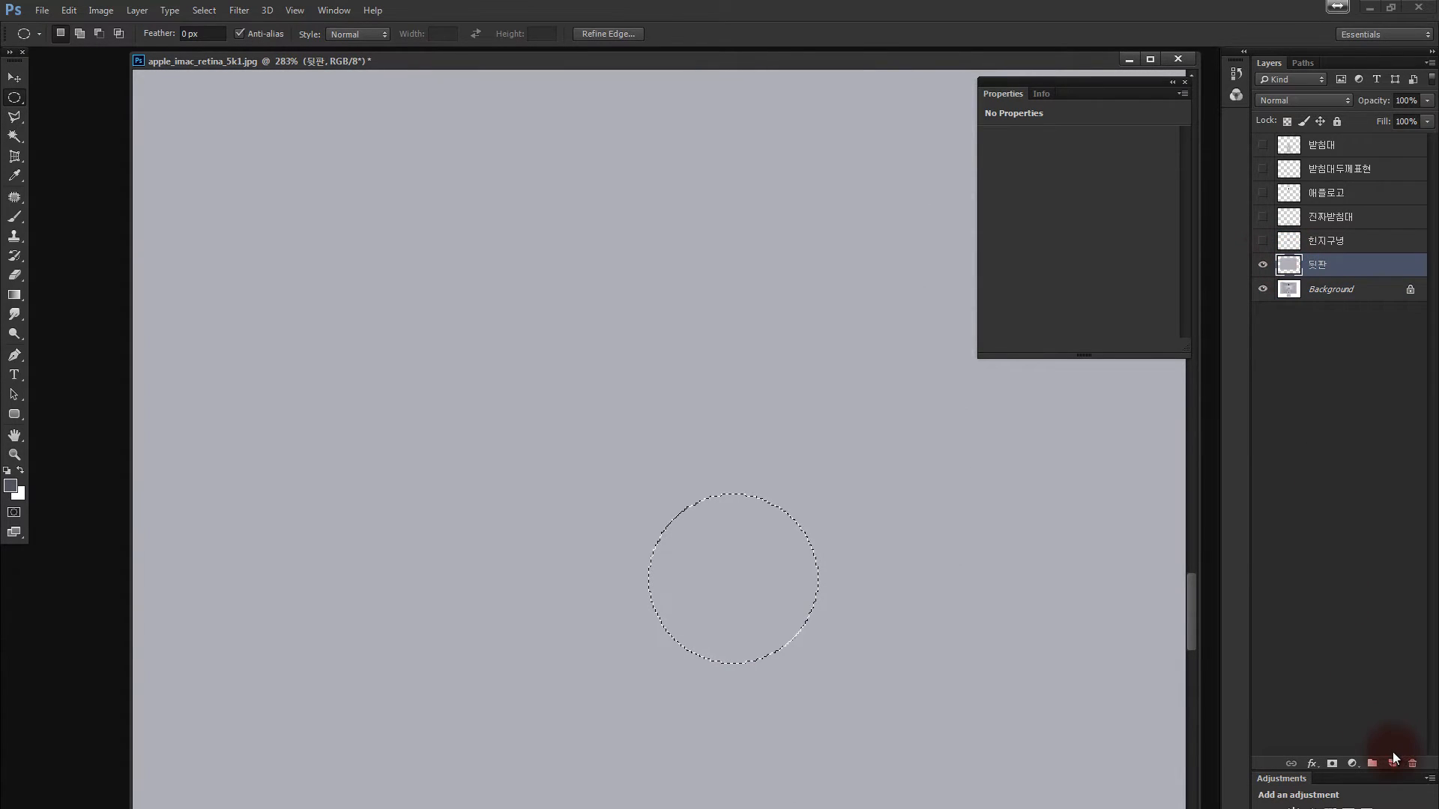
click(1394, 763)
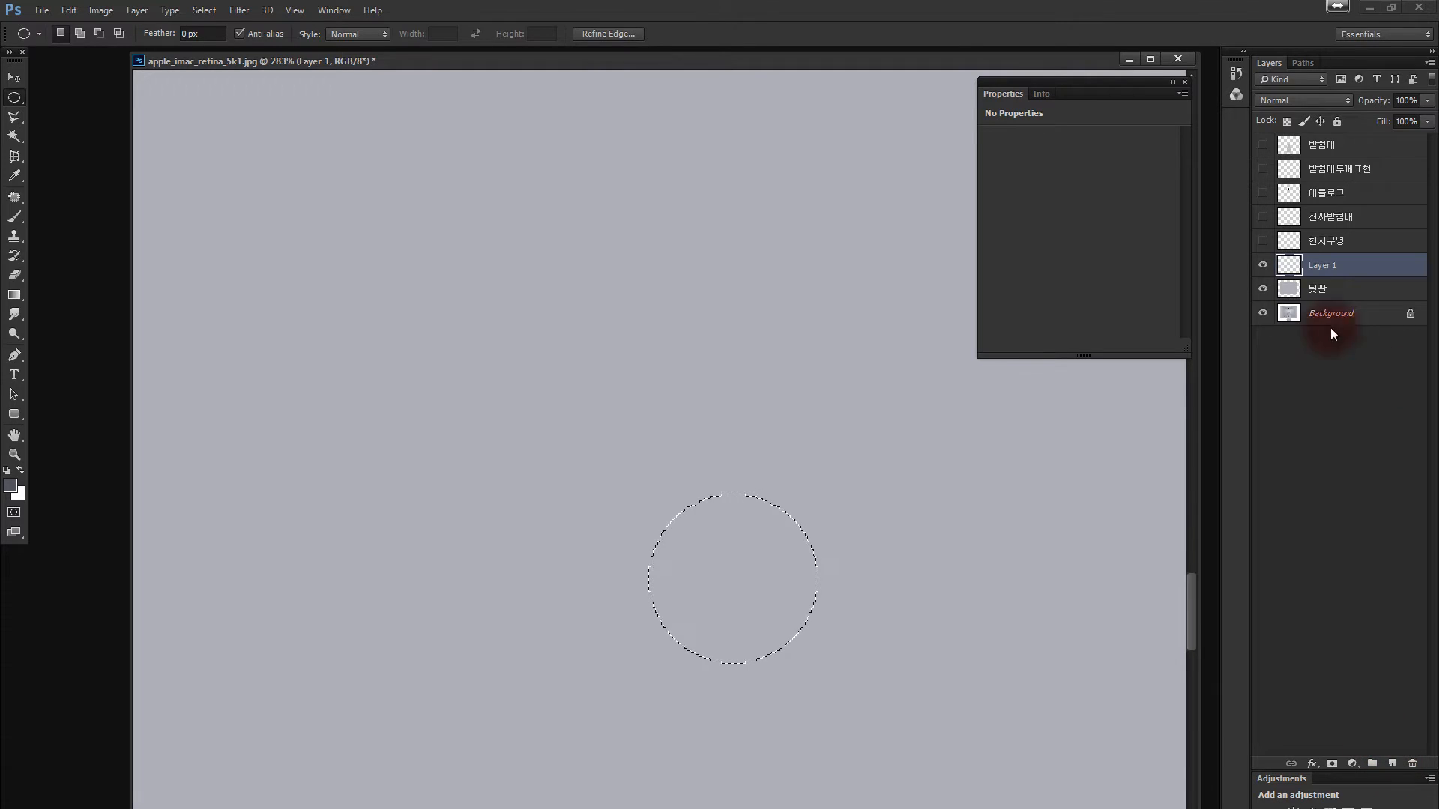
Hide Layer 1 and 뒷판, sample the power button ring's grey from the Background photo, and show both layers again.
click(1263, 264)
click(1263, 288)
key(i)
drag(734, 592, 658, 577)
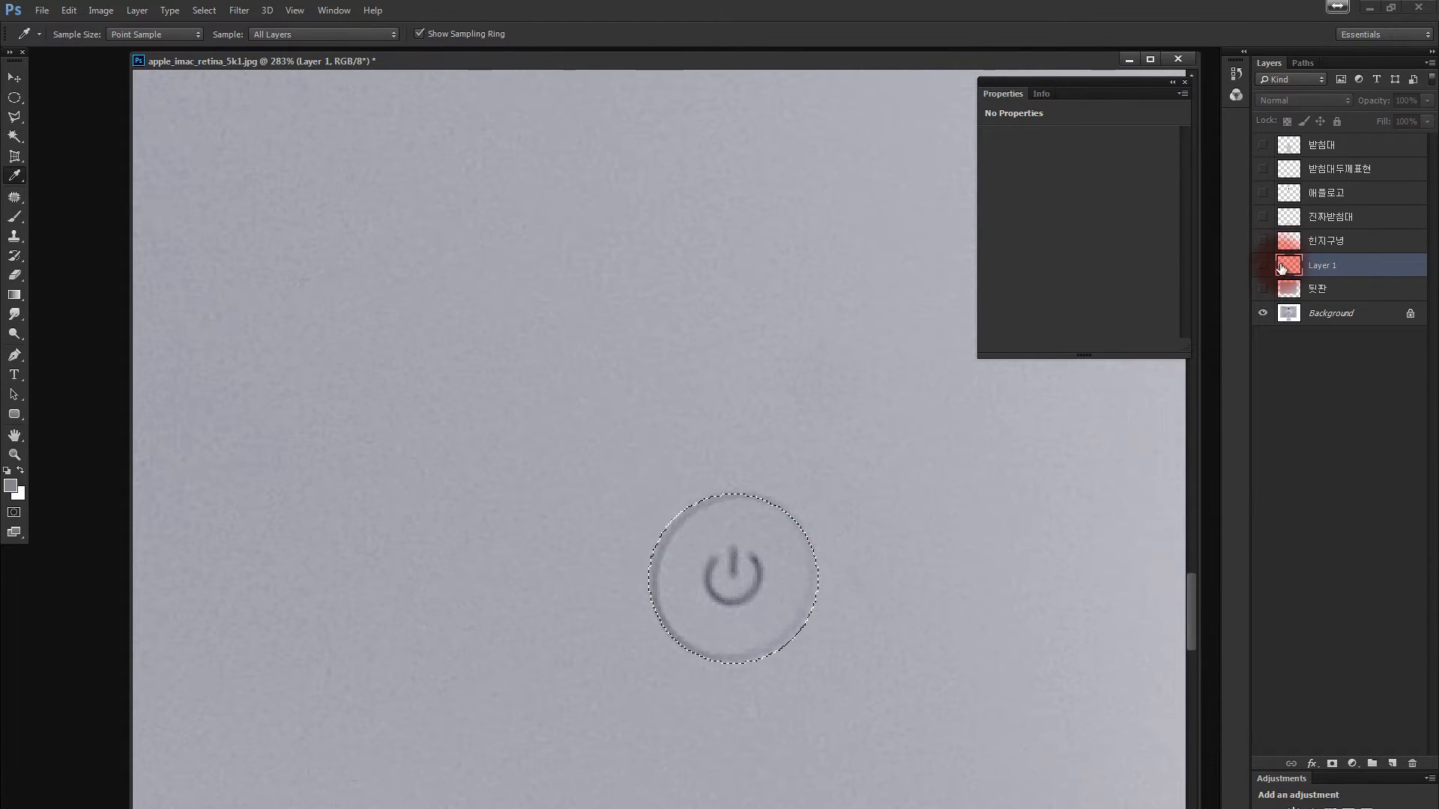
drag(1265, 265, 1271, 337)
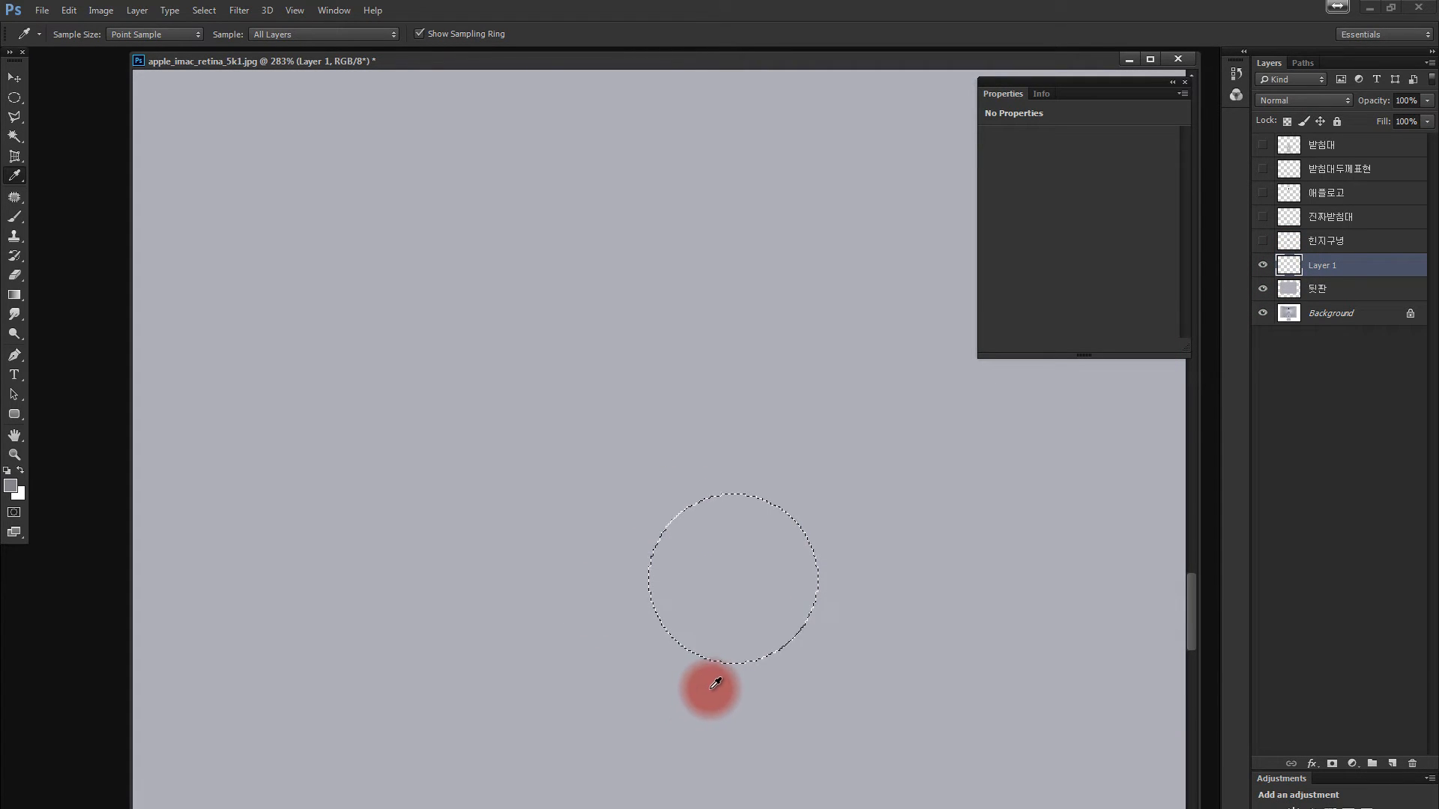
key(alt+e)
key(s)
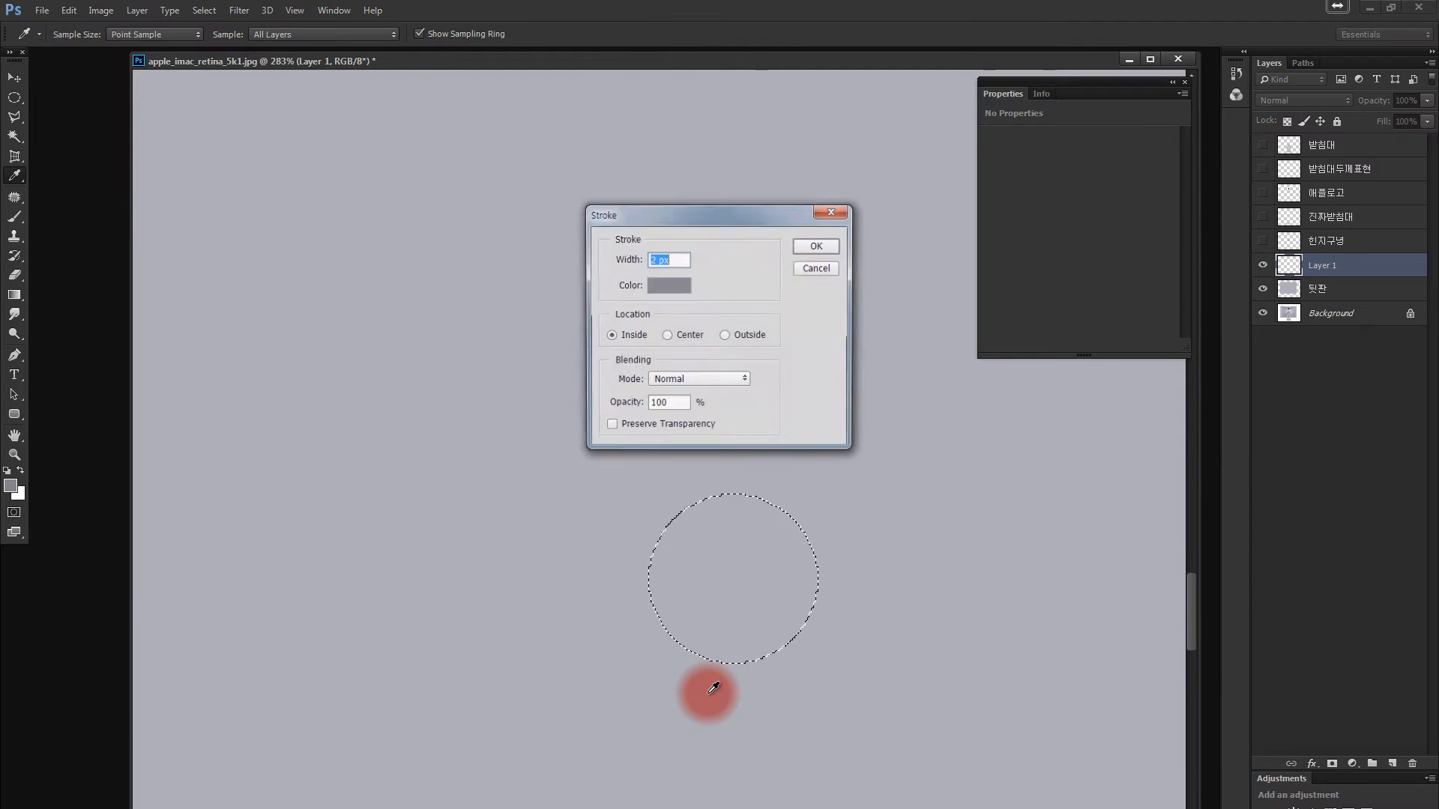
key(Return)
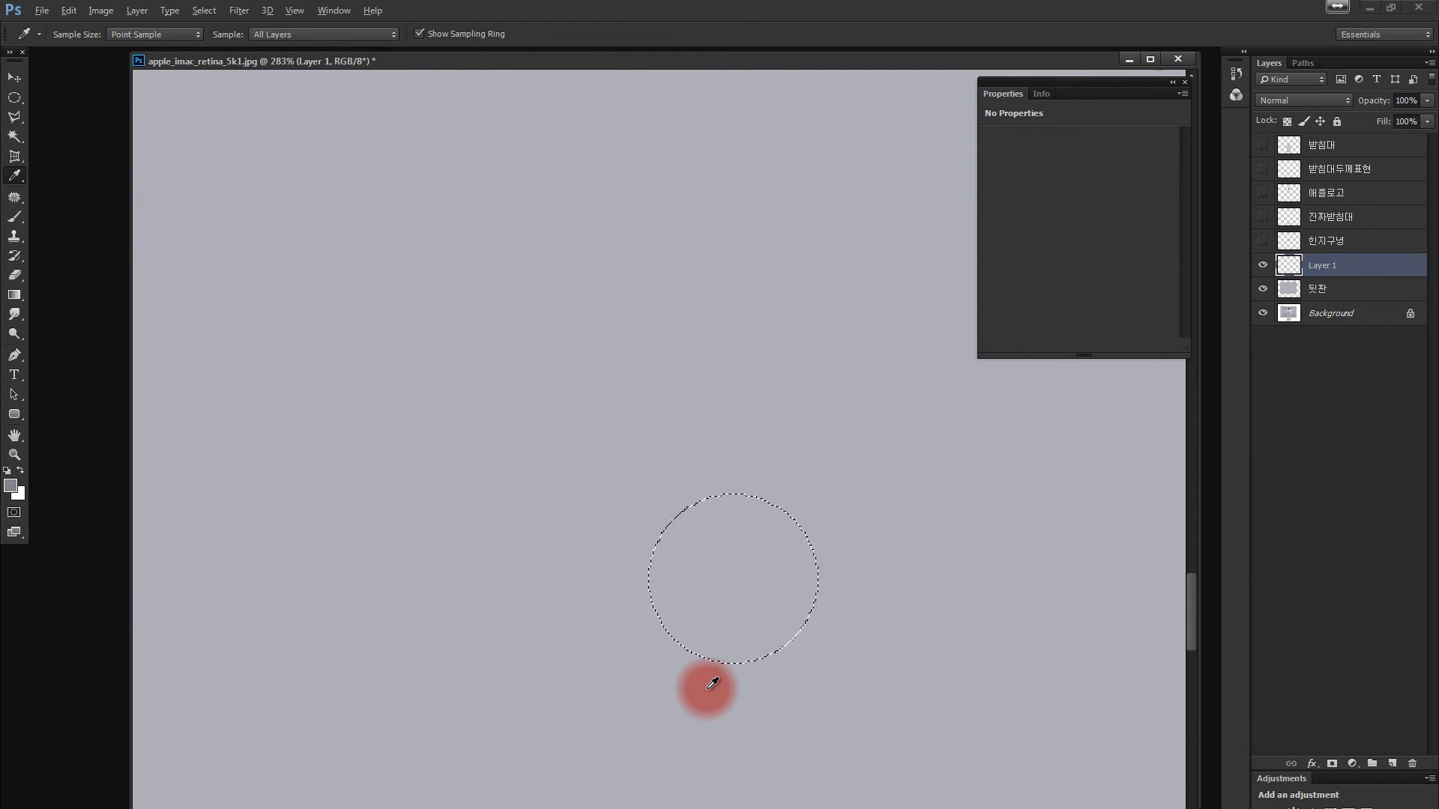
key(alt+e)
key(Escape)
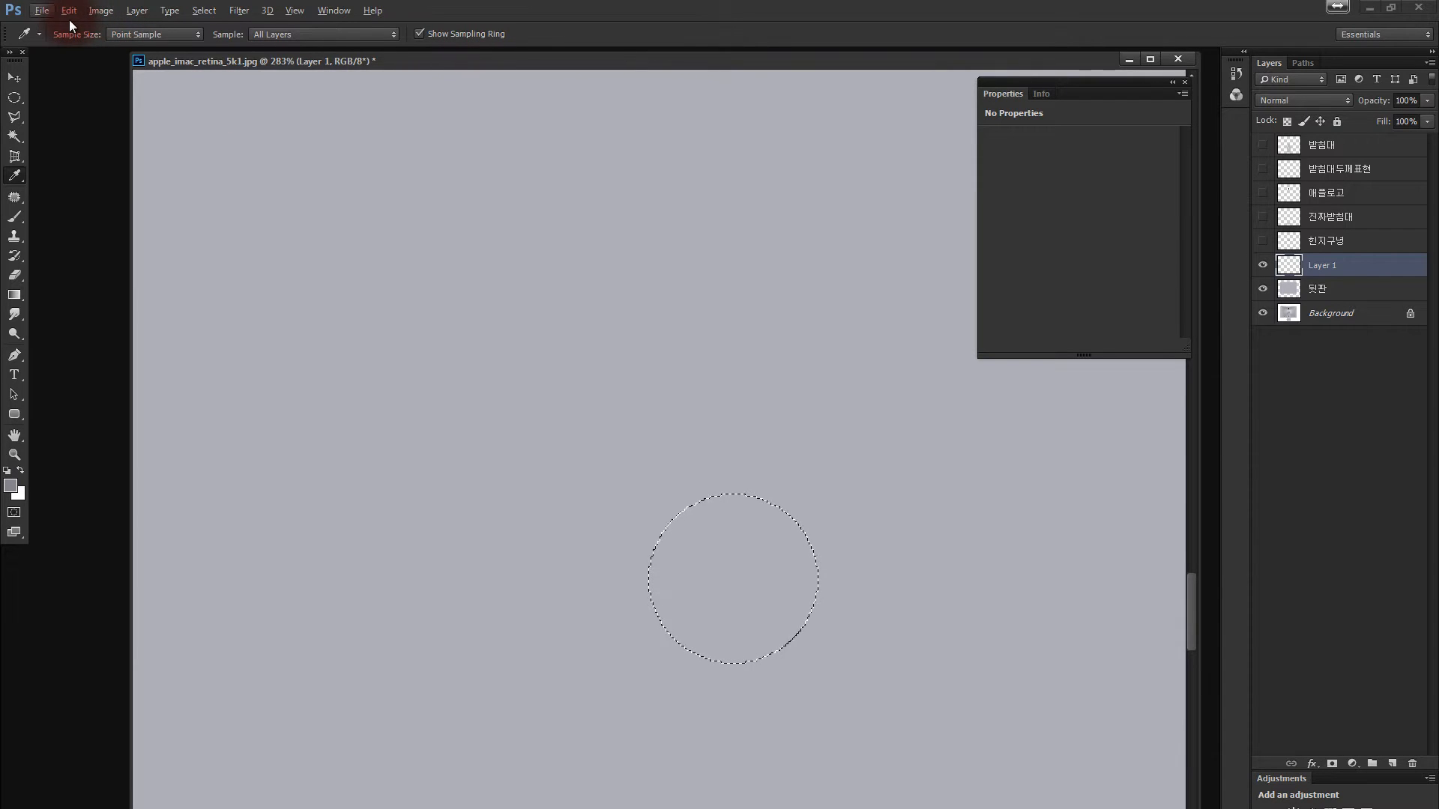
key(e)
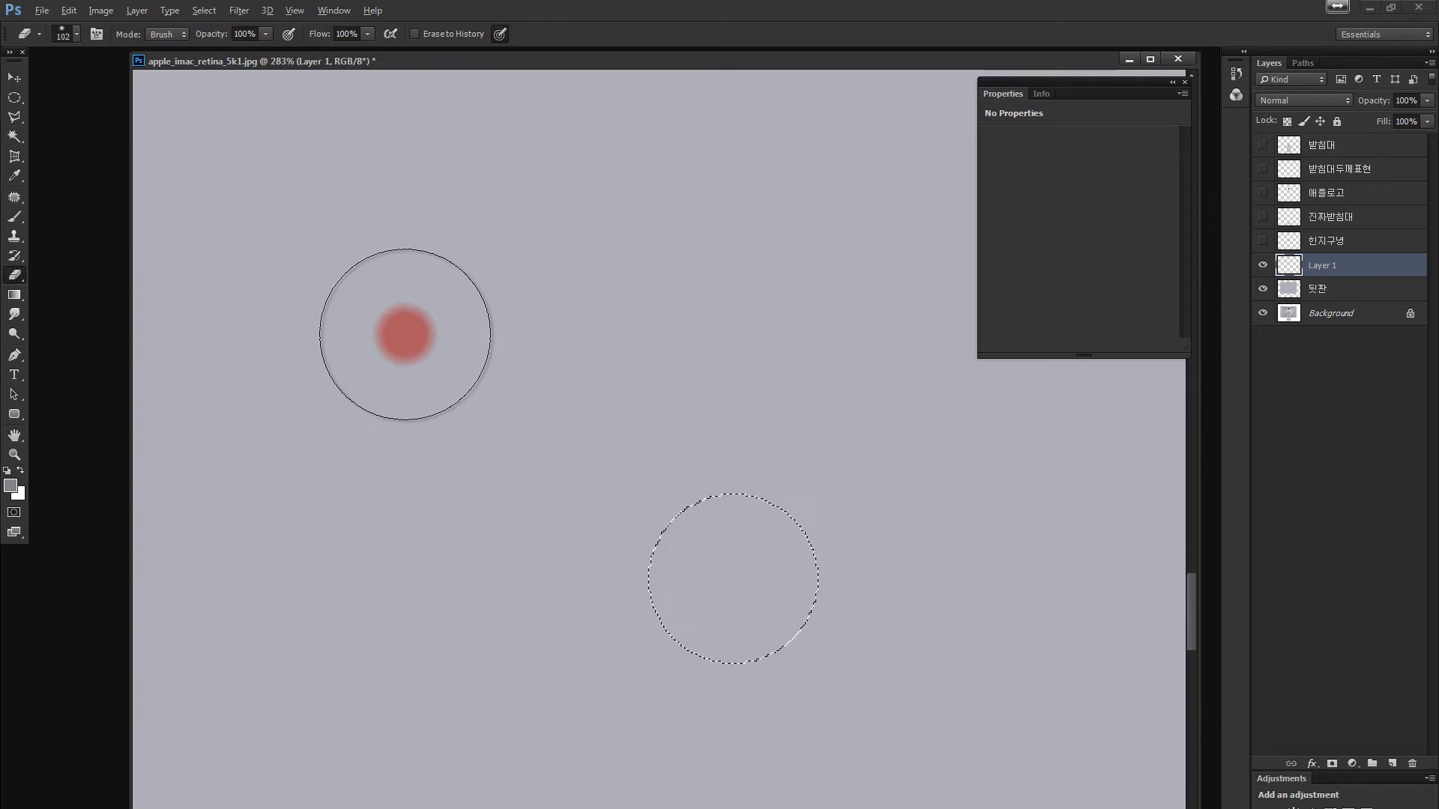
key(alt+e)
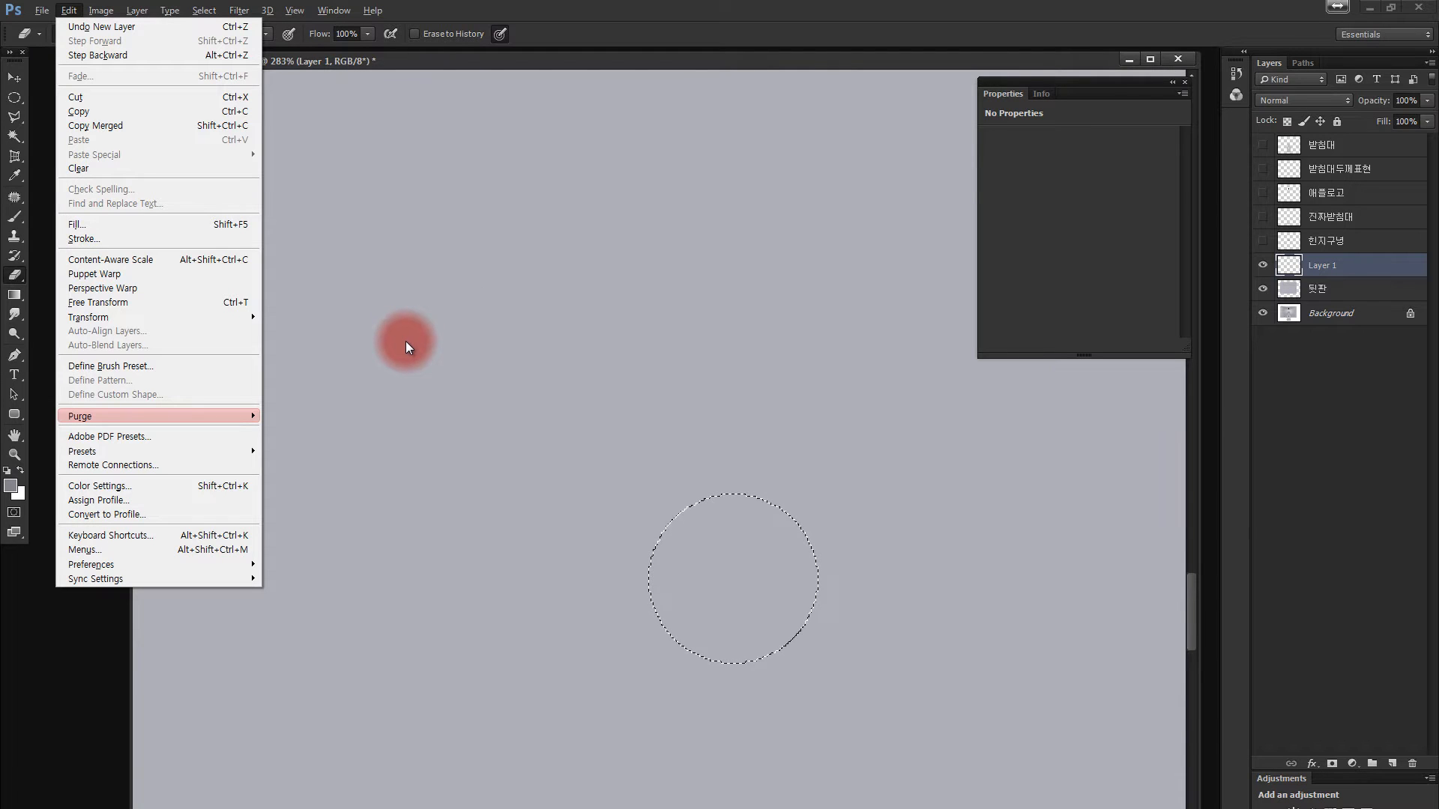
key(f)
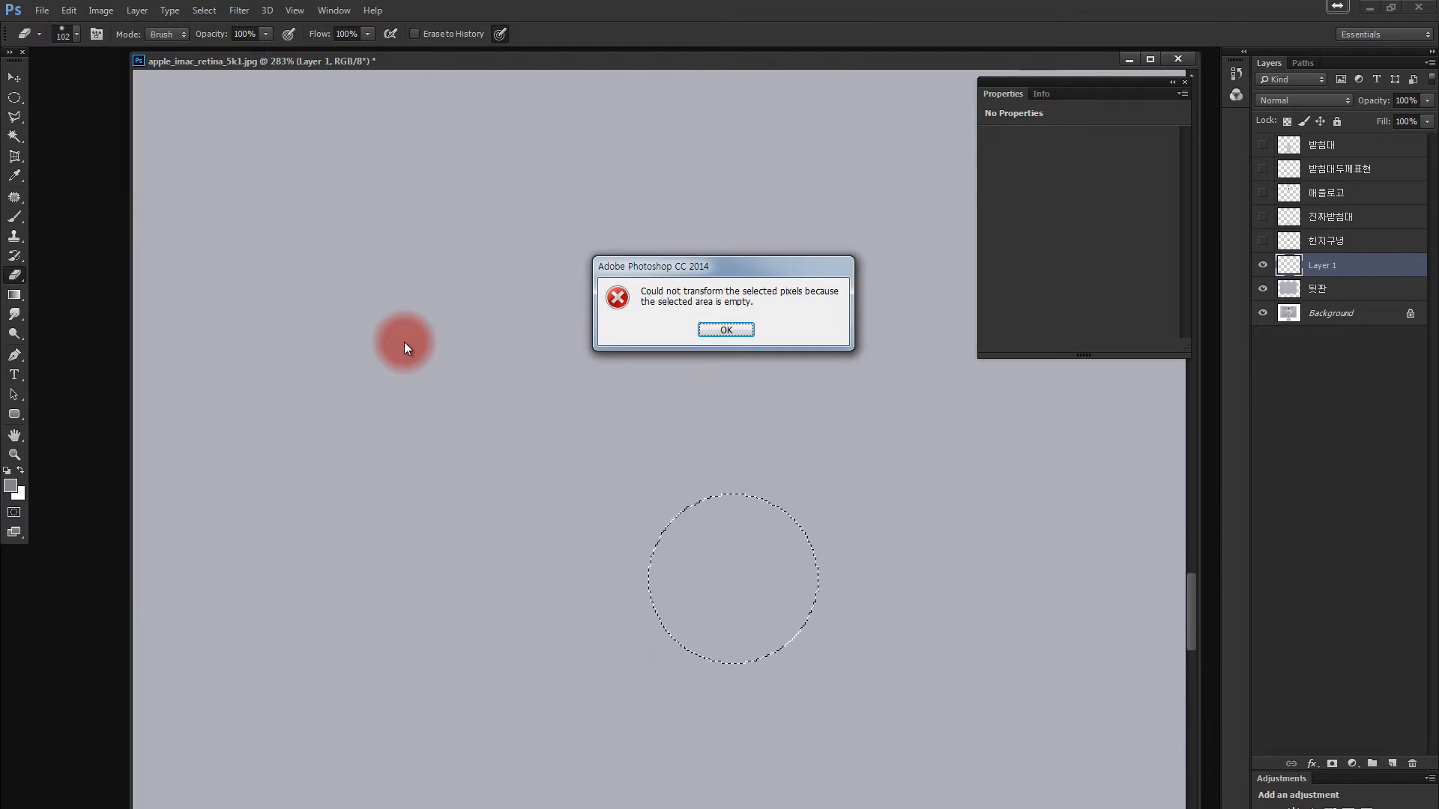
click(719, 325)
key(alt+f)
click(31, 13)
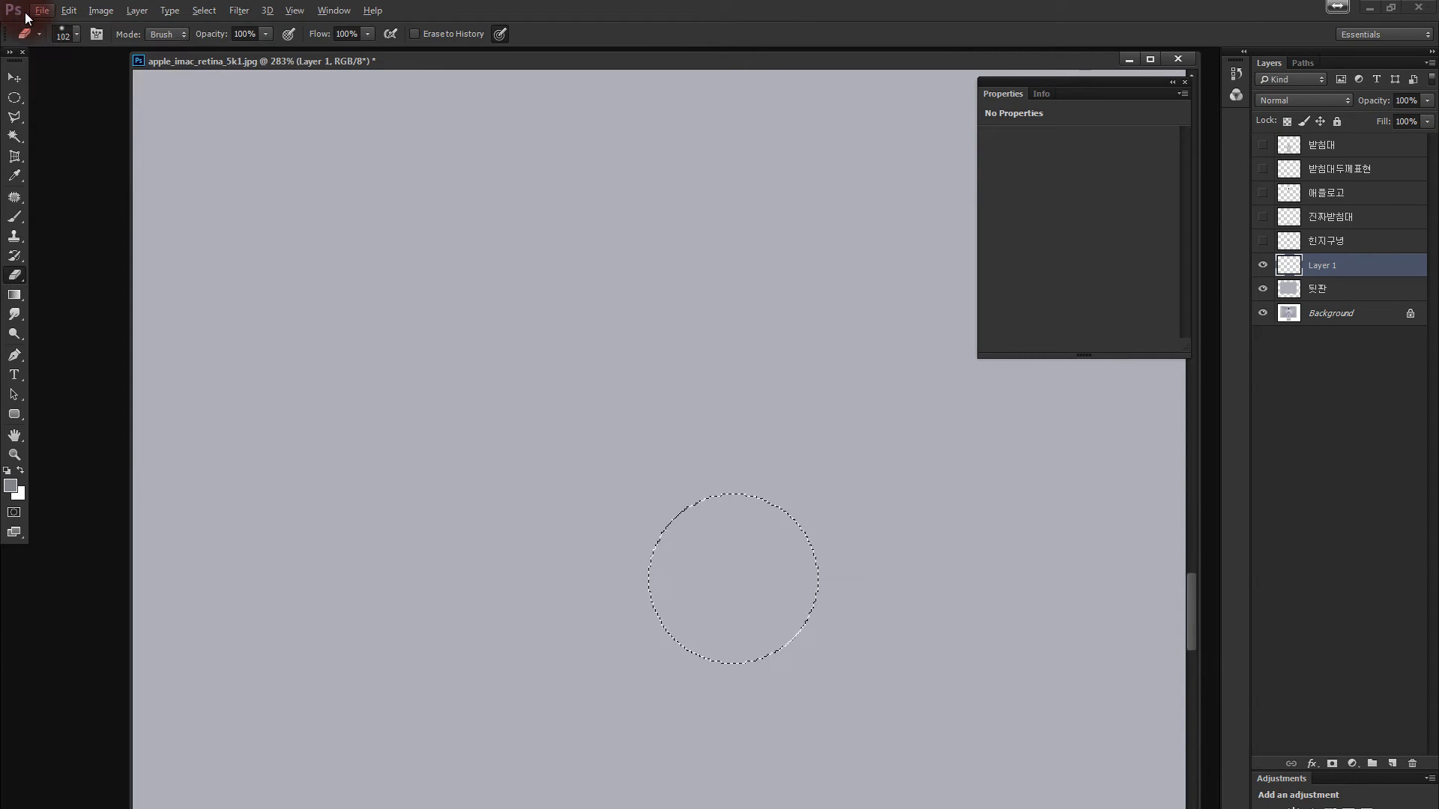
key(alt+y)
key(alt)
key(alt+e)
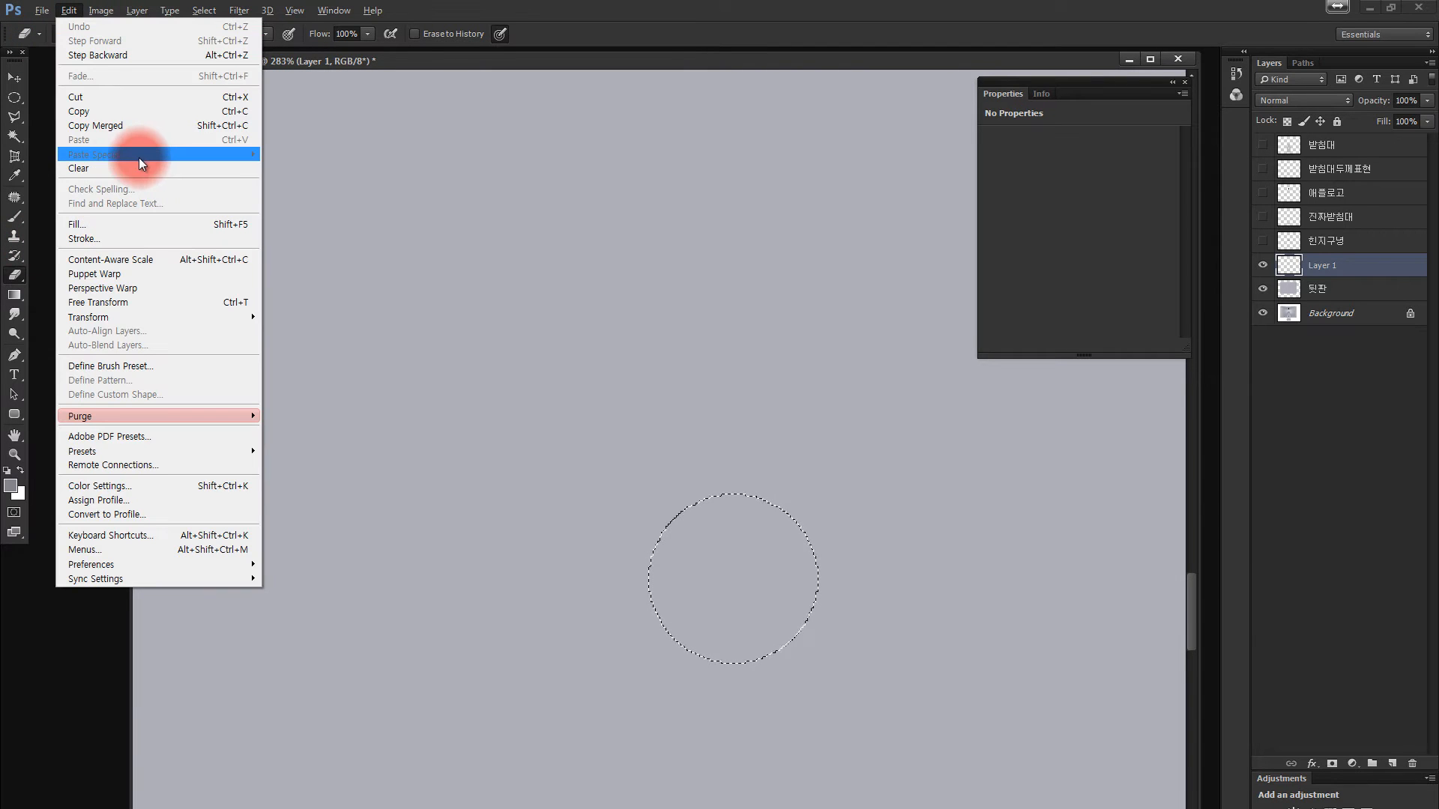
key(Escape)
key(alt+e)
key(r)
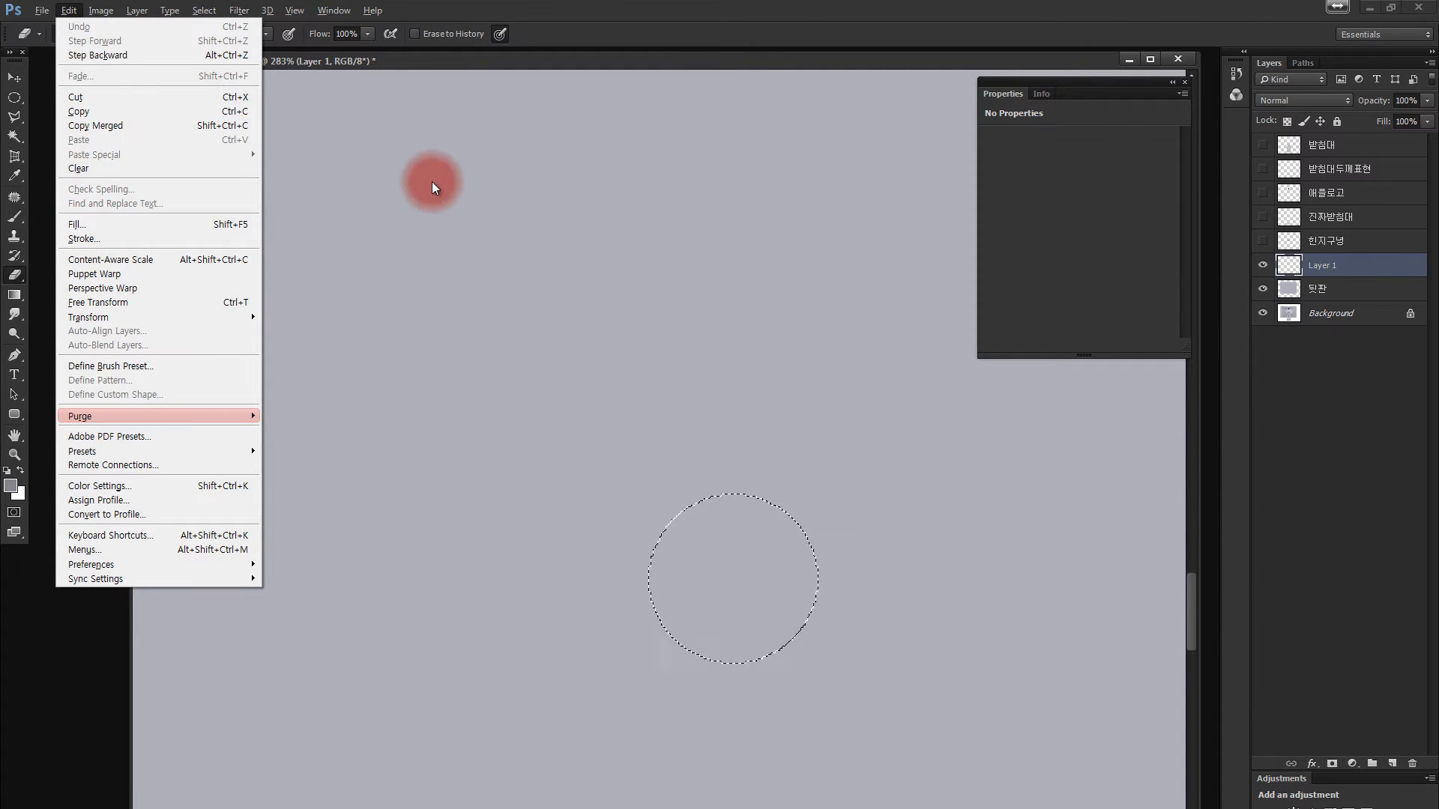
key(s)
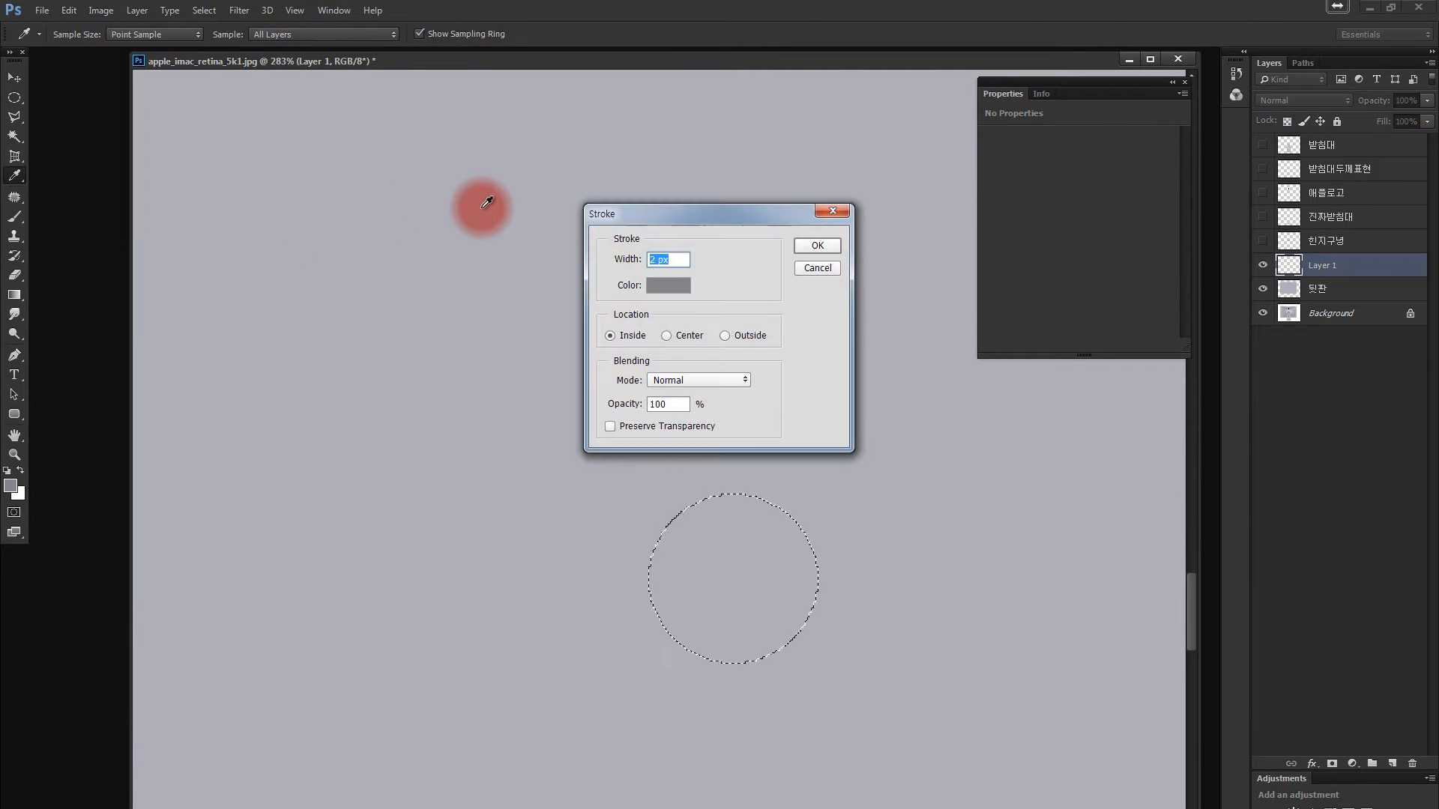
key(Return)
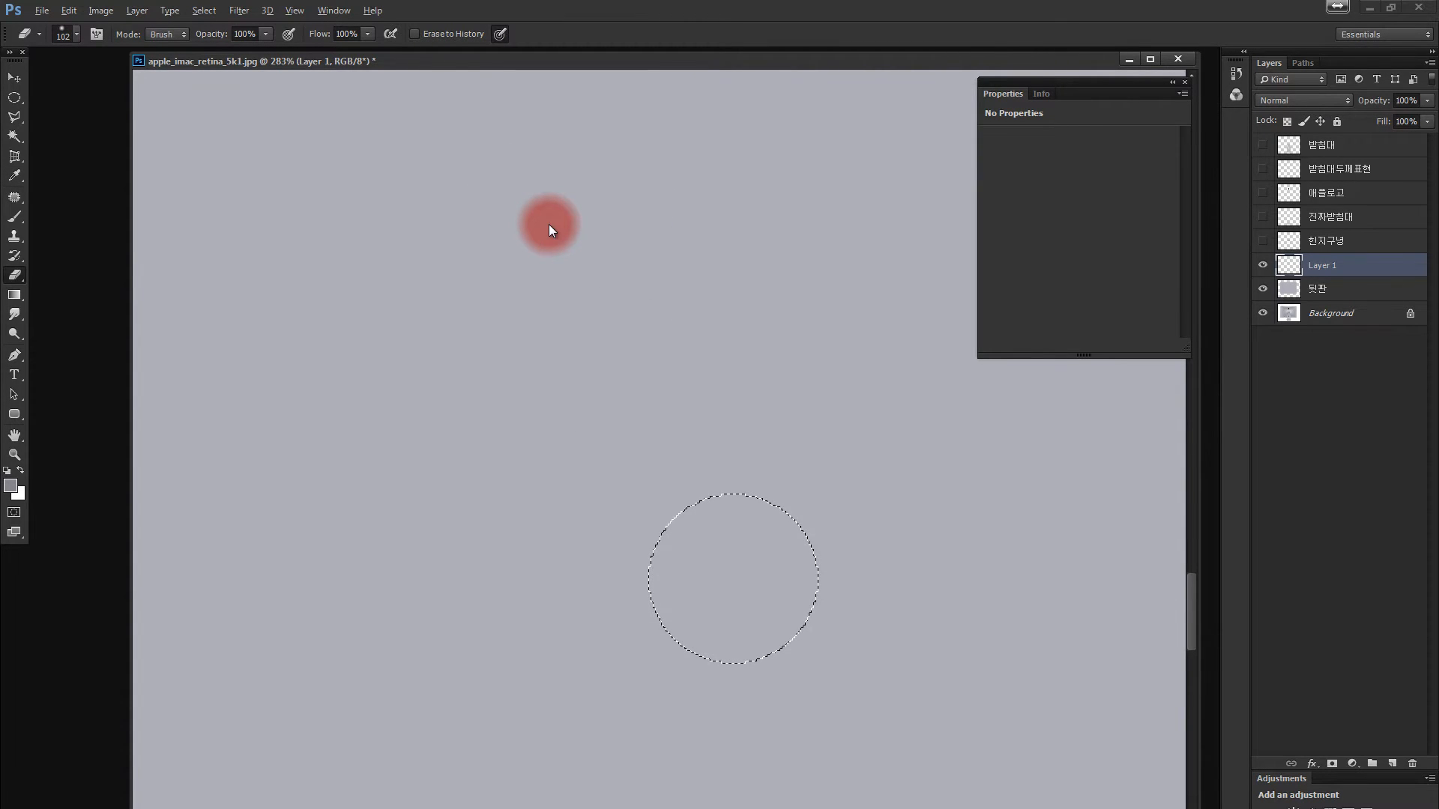
key(alt+e)
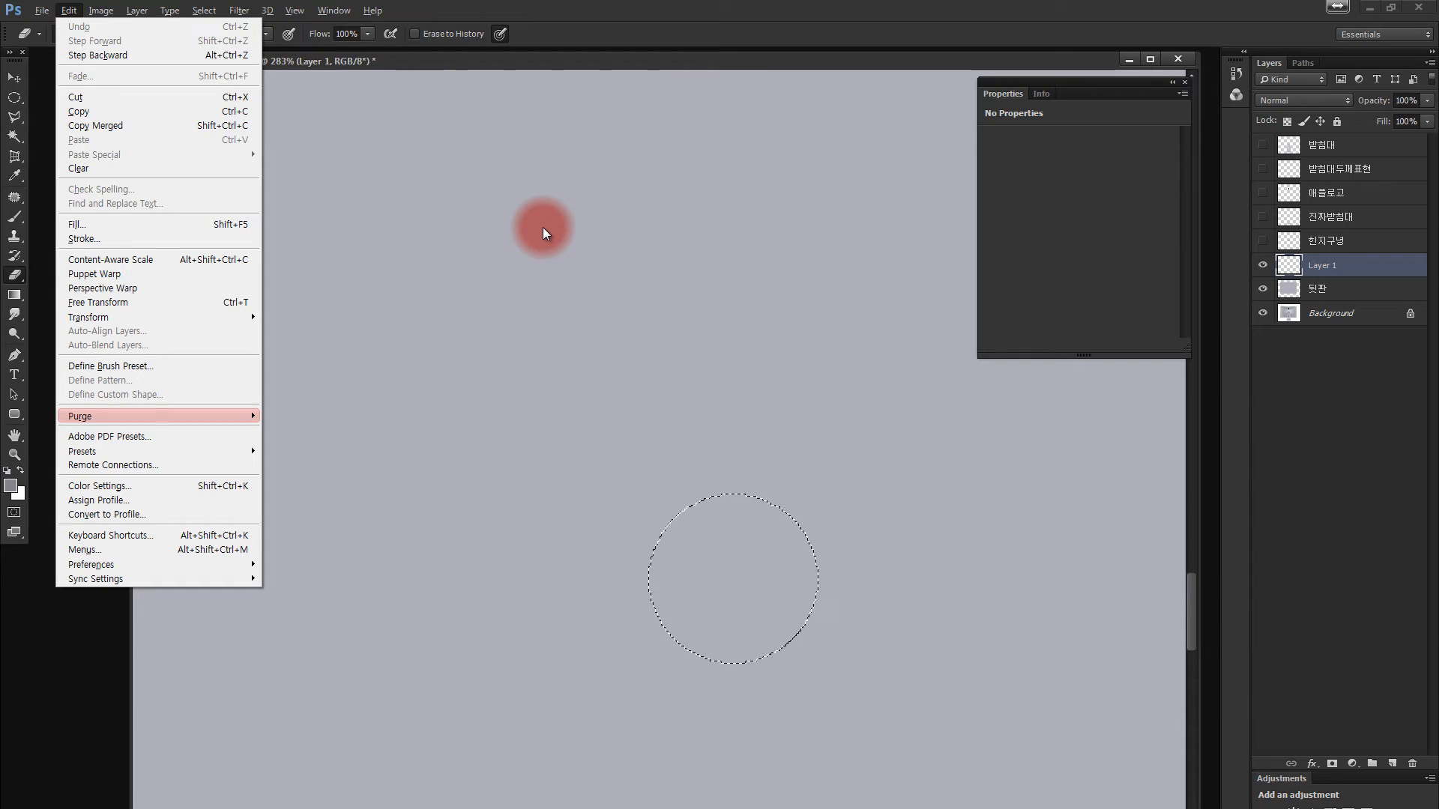
key(s)
key(Return)
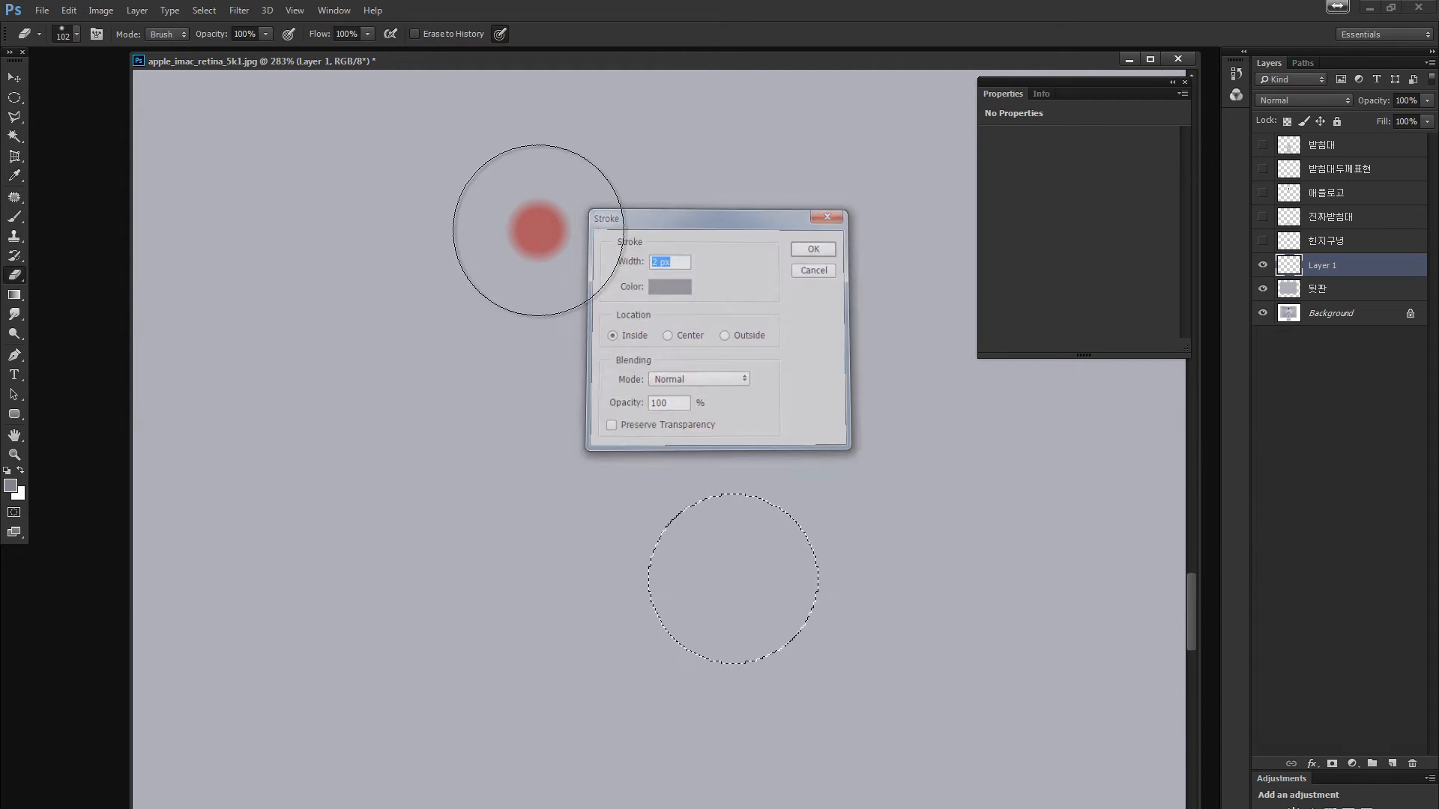
Start a Stroke on the circular selection and darken its colour to grey #5b5b61.
key(alt+e)
key(s)
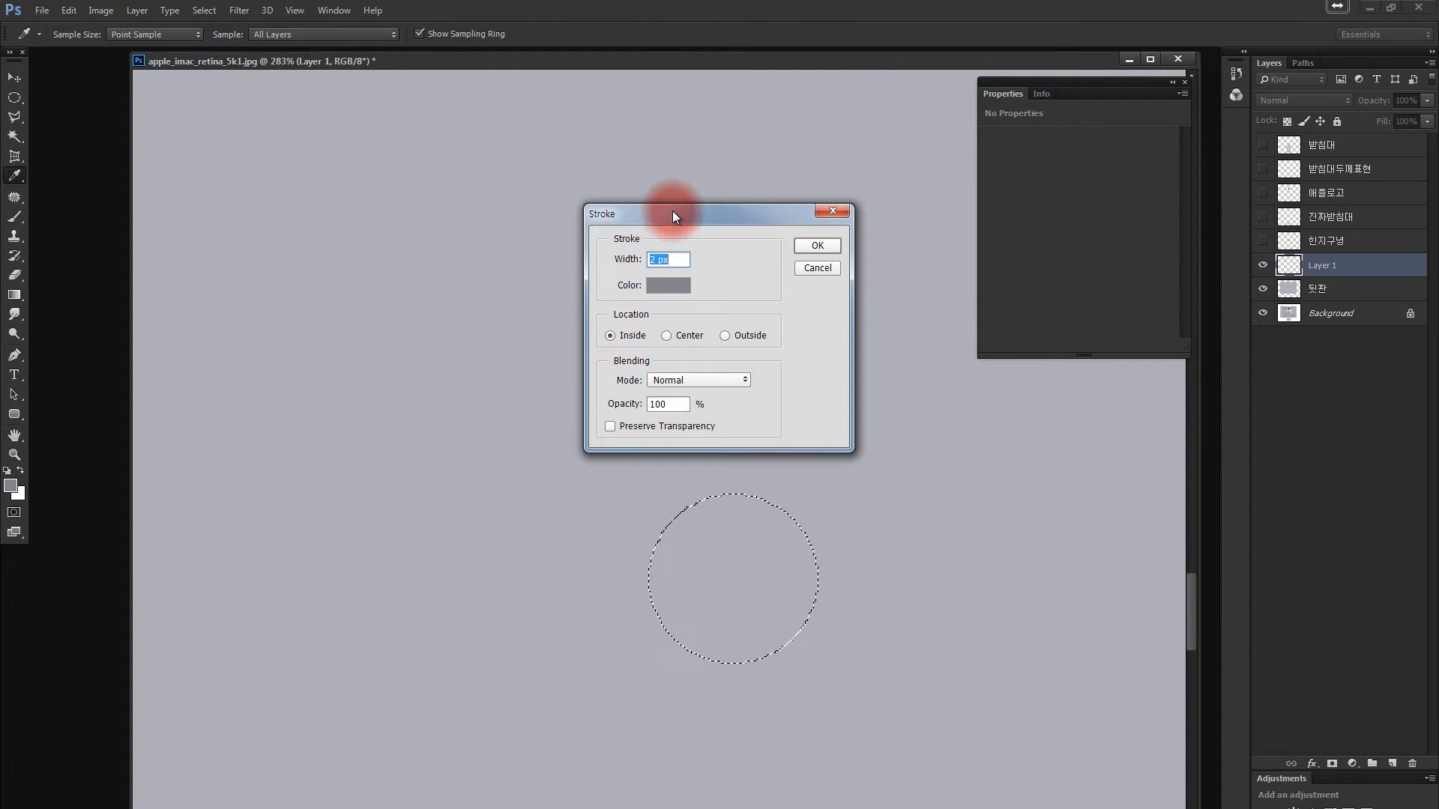
drag(672, 210, 468, 173)
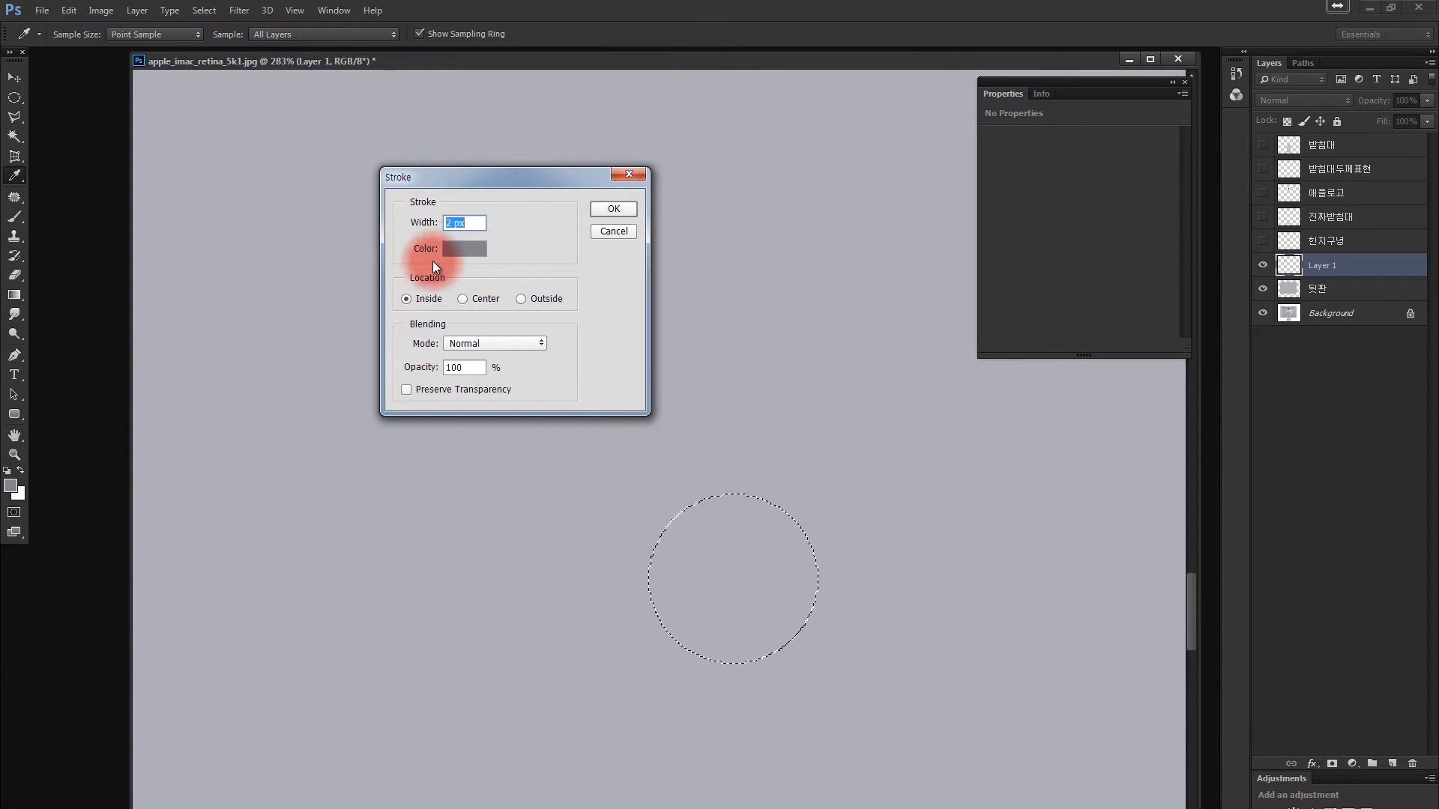
click(461, 250)
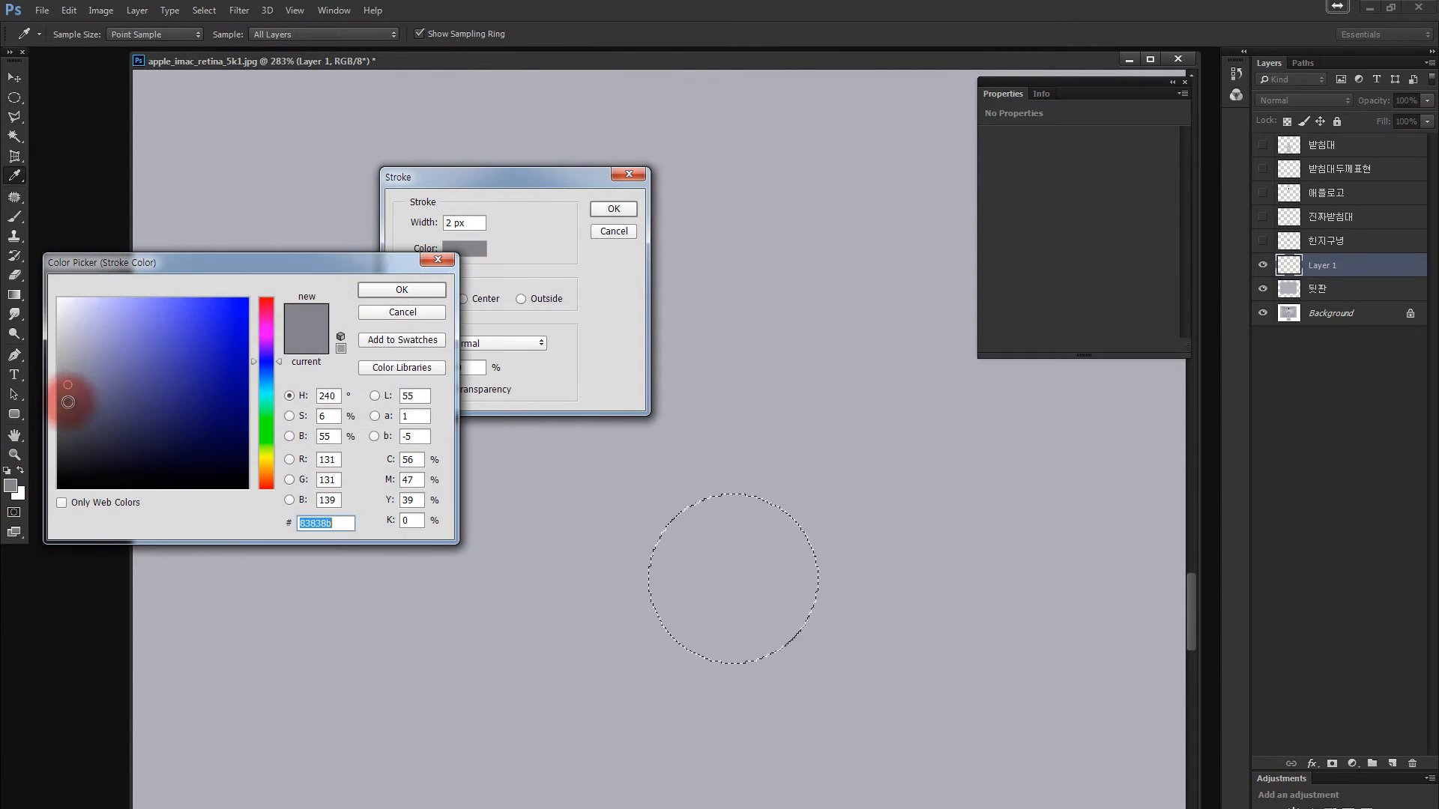
drag(64, 391, 74, 411)
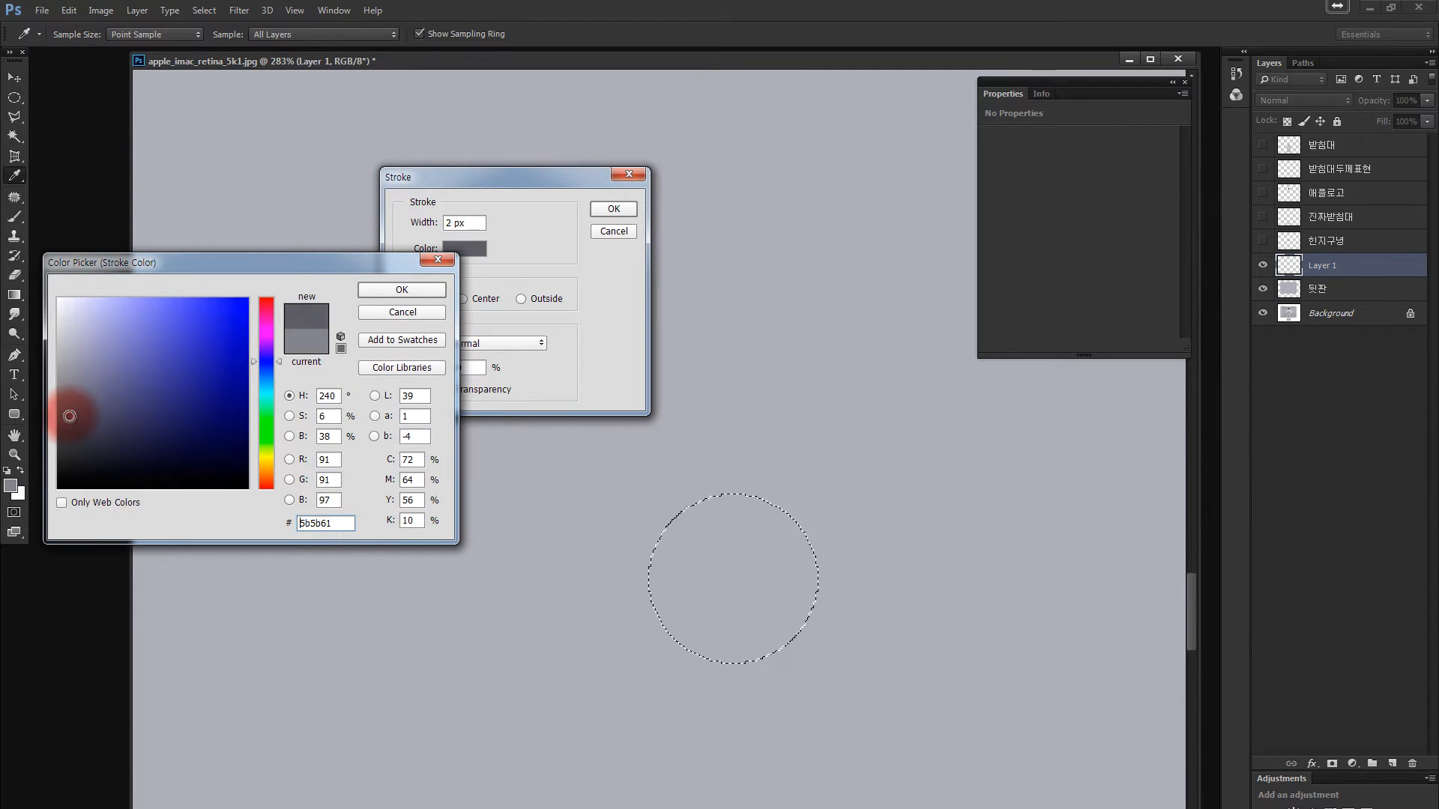
click(412, 289)
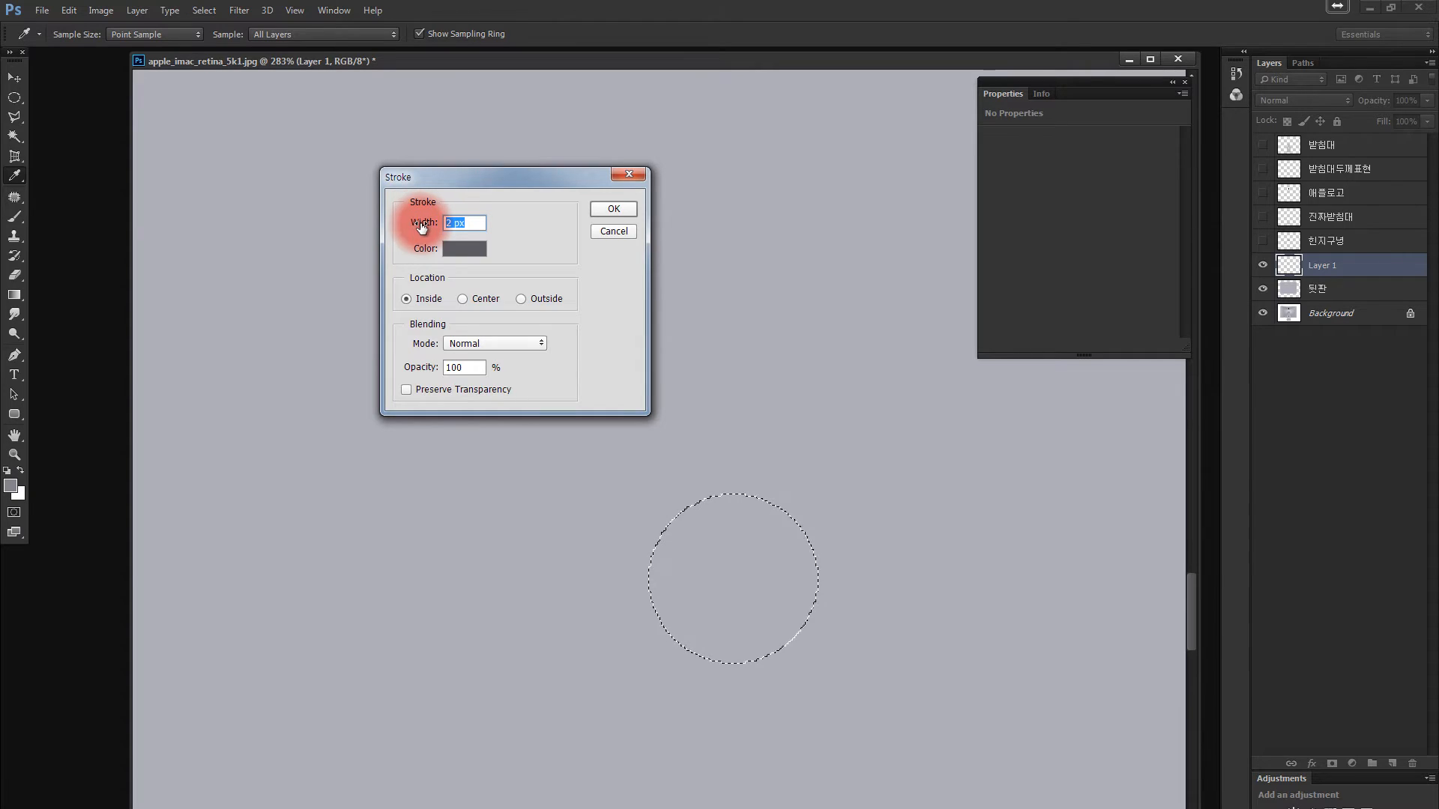
Set the stroke width to 5 px with Center location and apply it to the circular selection on Layer 1.
text(5)
drag(470, 223, 409, 225)
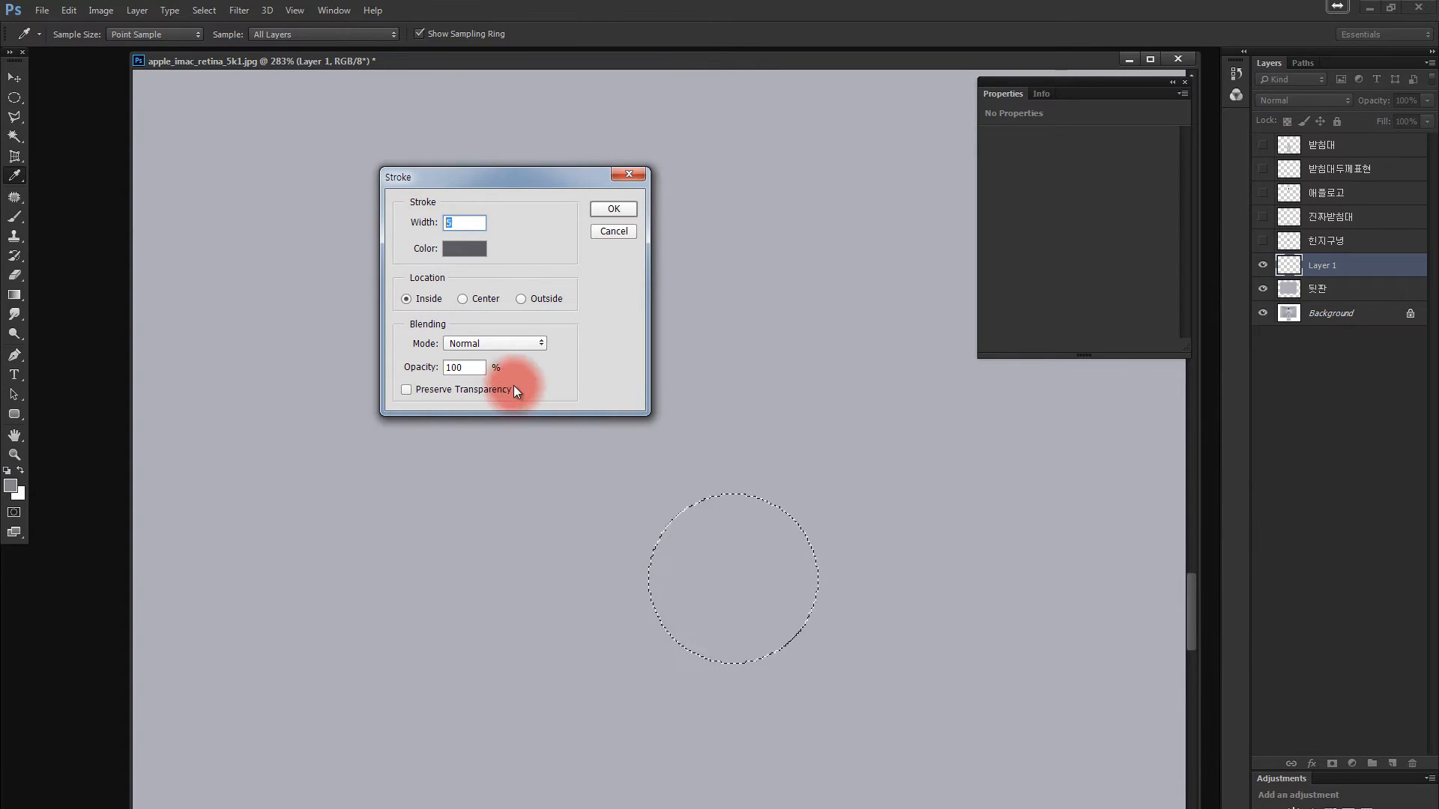
click(462, 299)
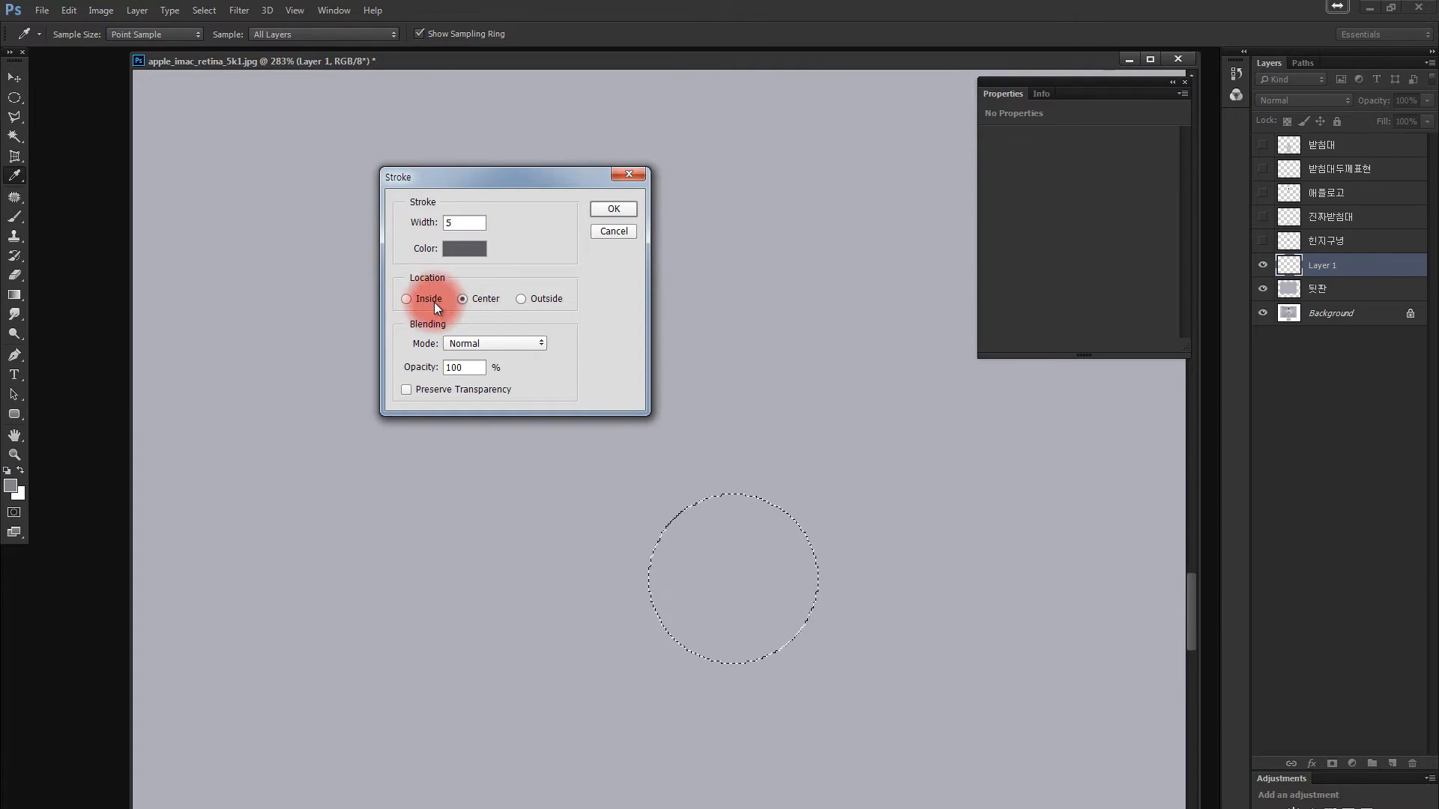
click(520, 299)
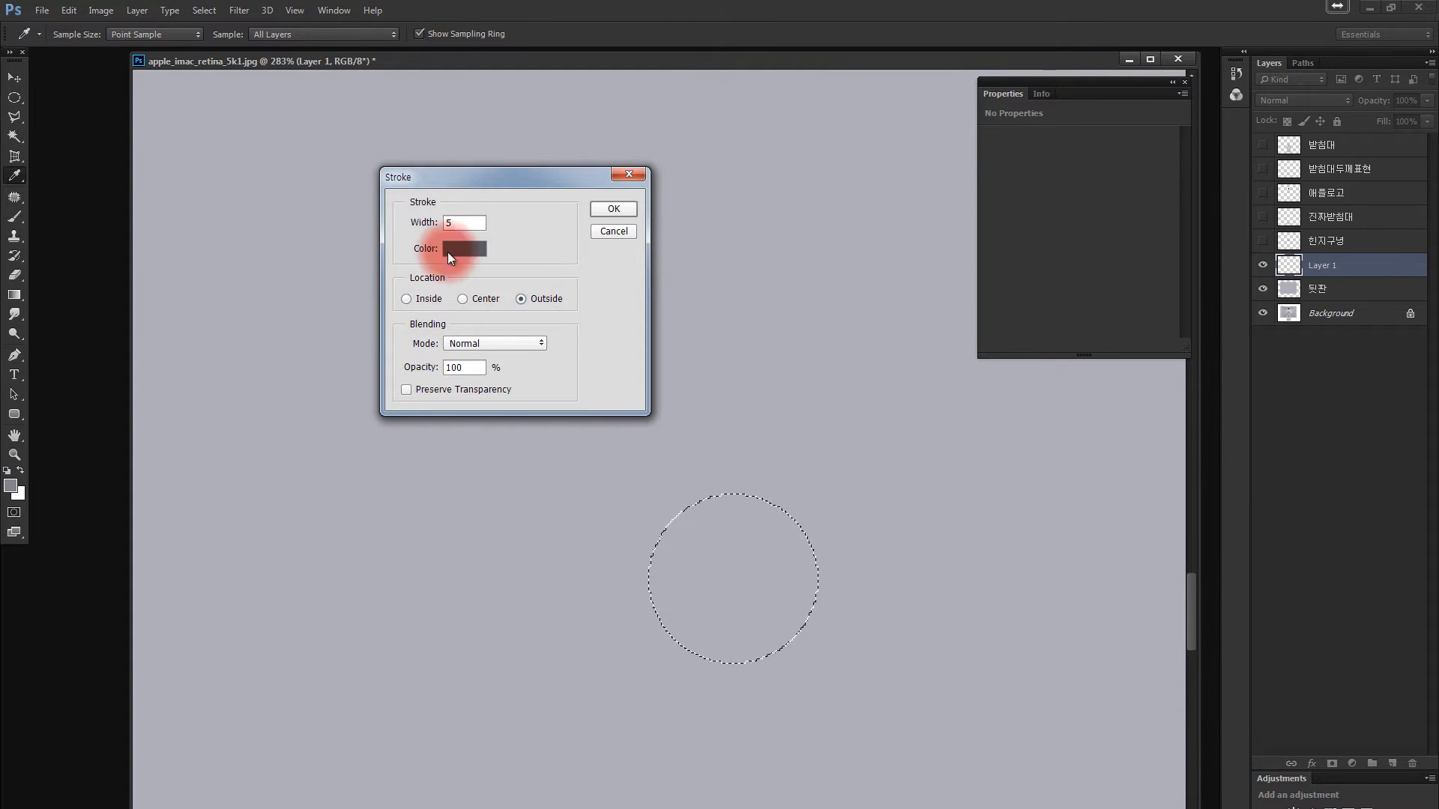
click(460, 223)
double_click(460, 224)
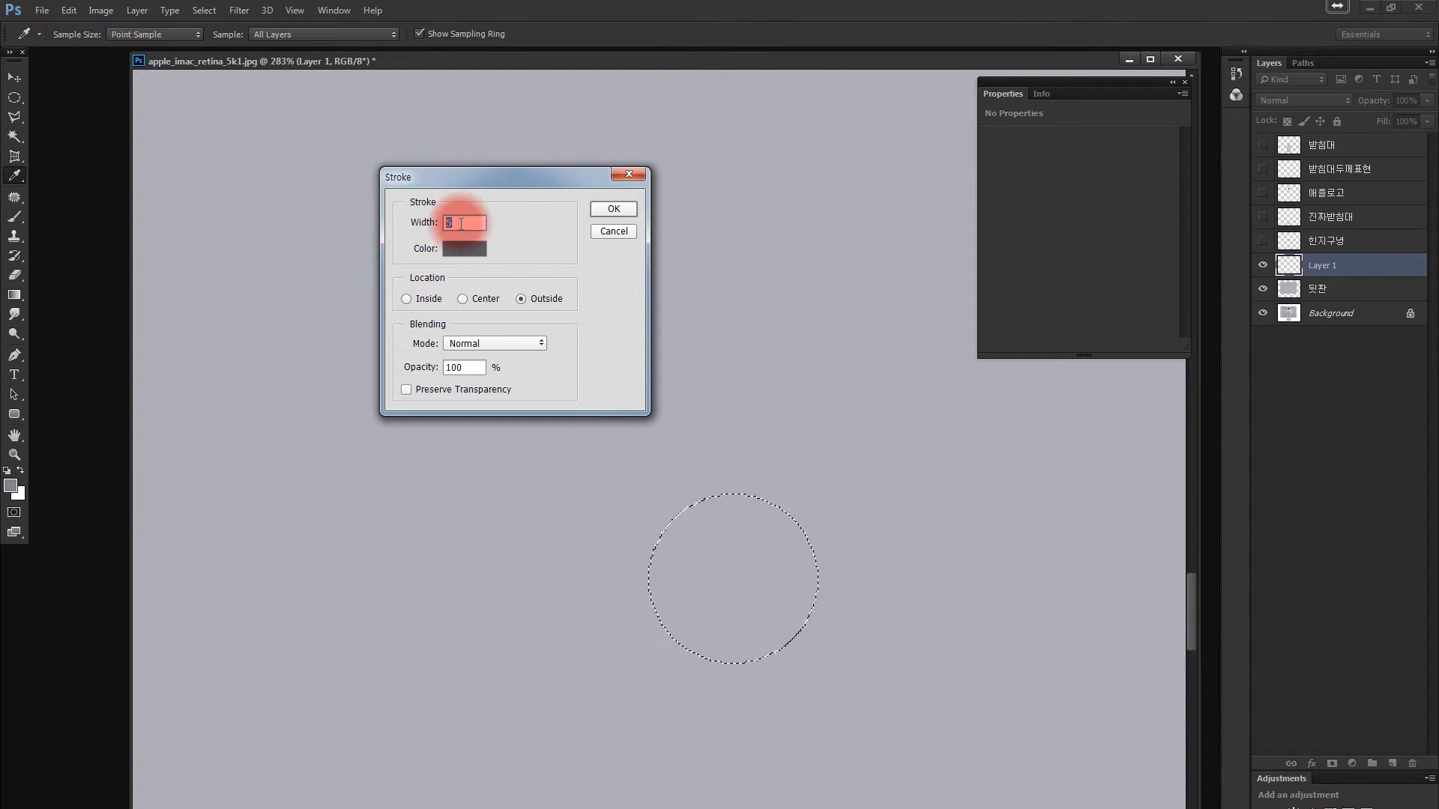
click(463, 299)
click(613, 209)
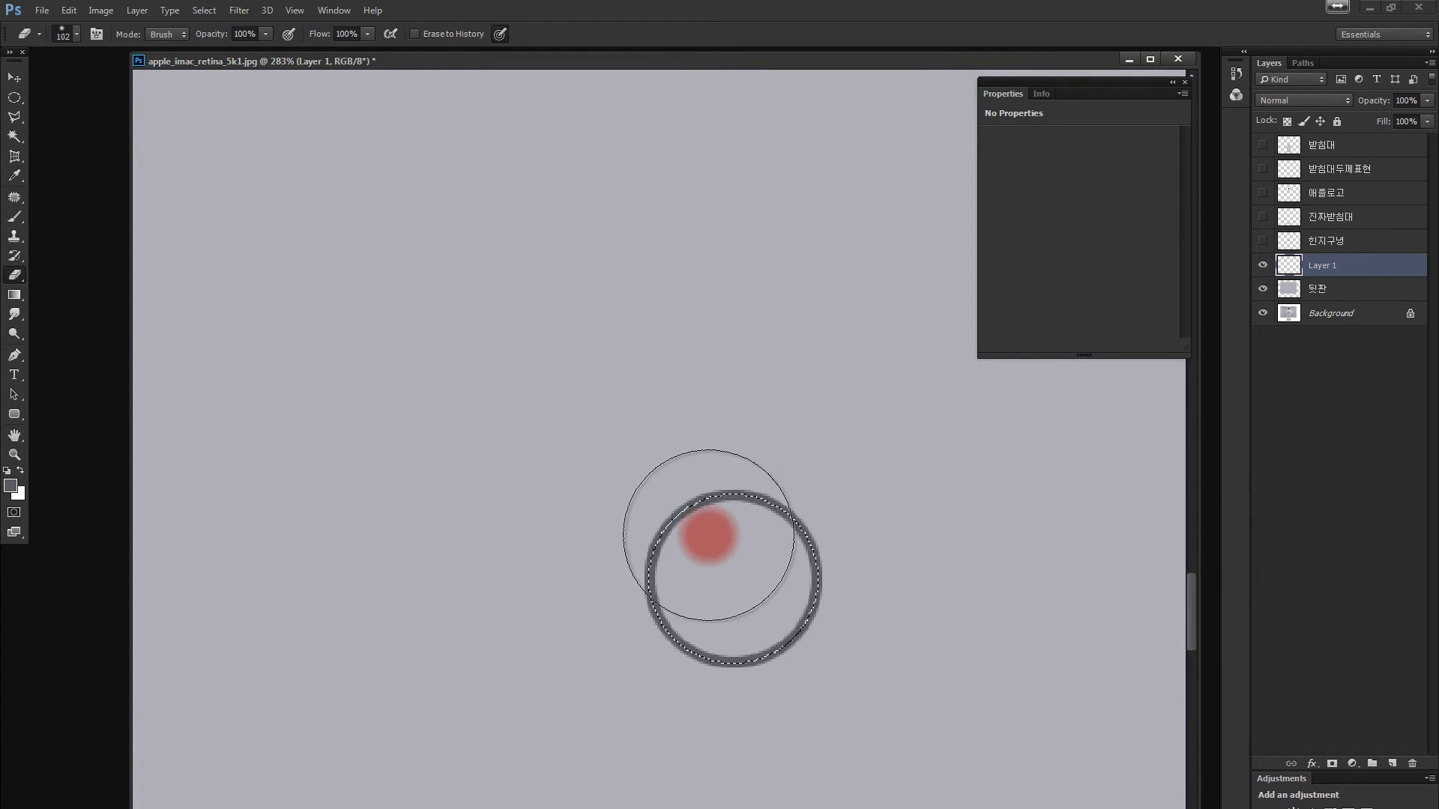
Inspect the stroked ring up close and undo the 5 px stroke.
key(ctrl+d)
key(z)
drag(732, 501, 746, 521)
drag(637, 476, 465, 302)
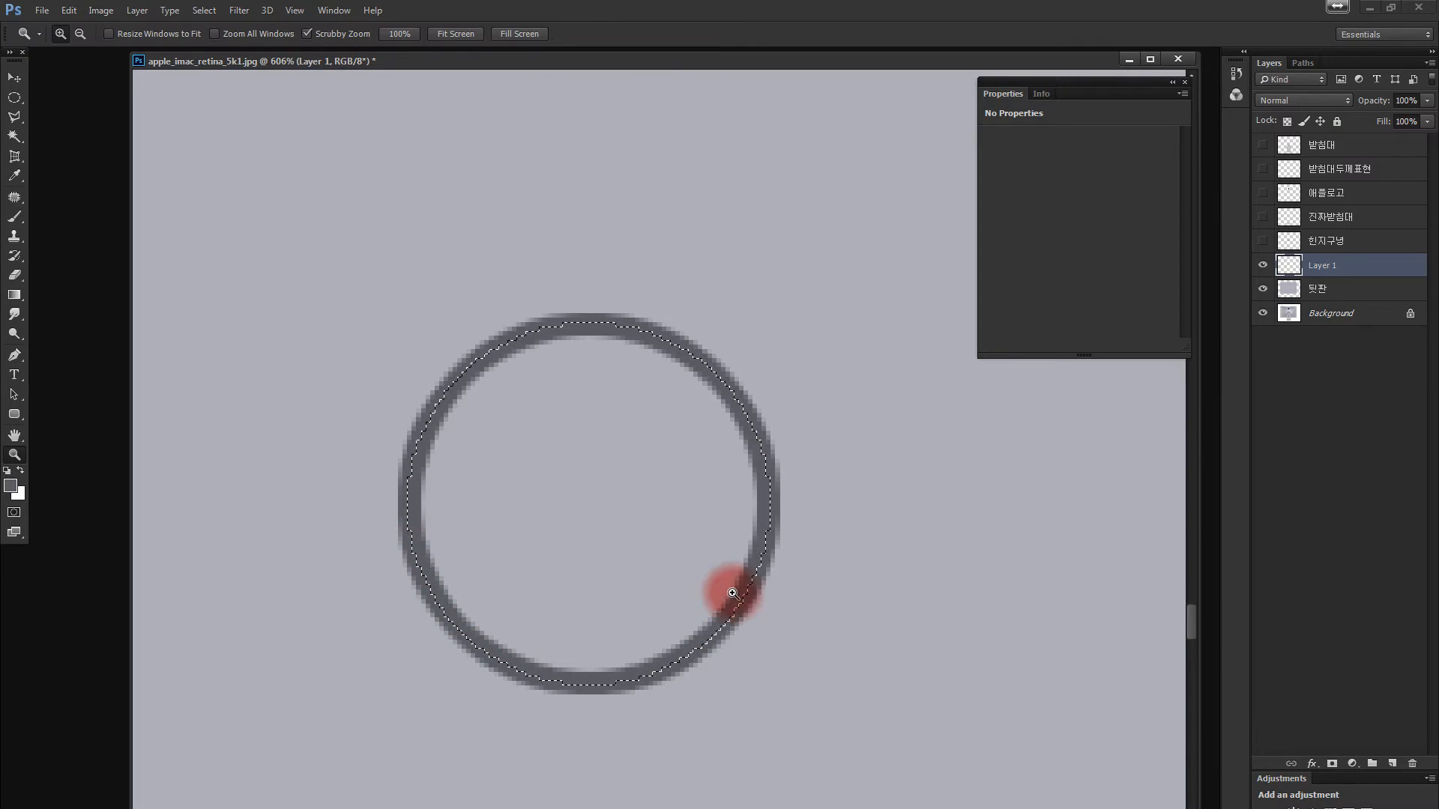
key(ctrl+alt+z)
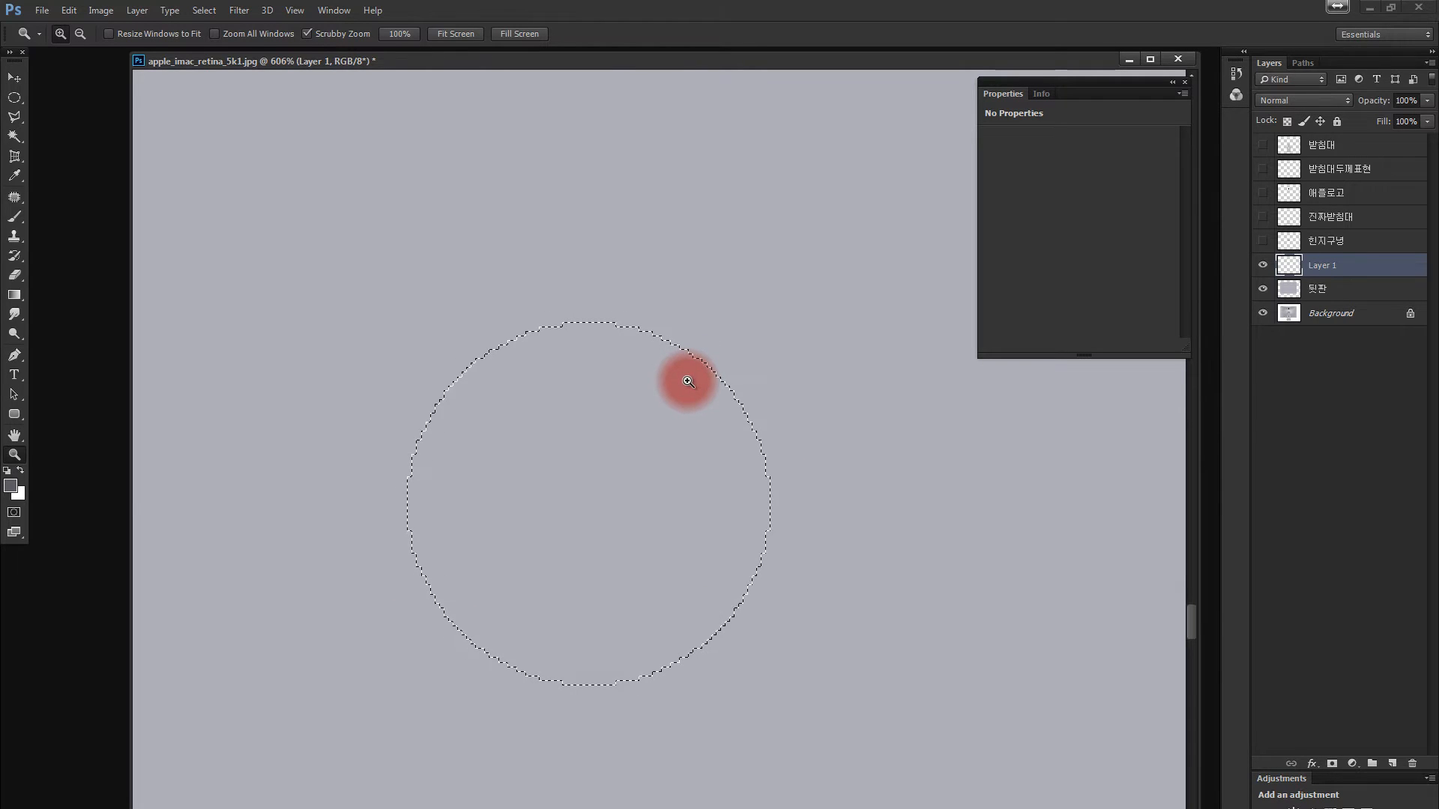
Try a 5 px stroke with Inside location on the circular selection and undo it.
key(alt+e)
key(s)
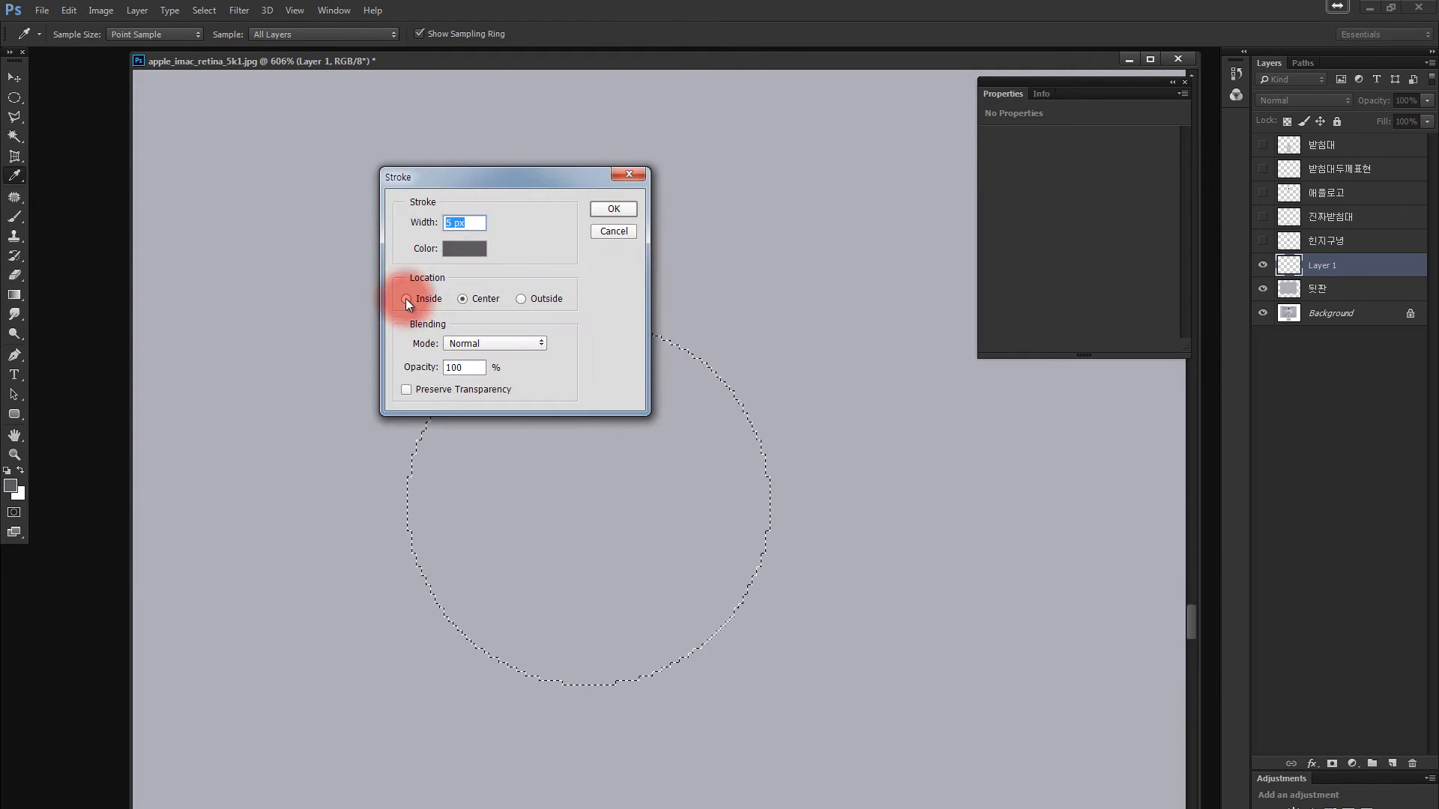
click(406, 300)
click(613, 209)
key(z)
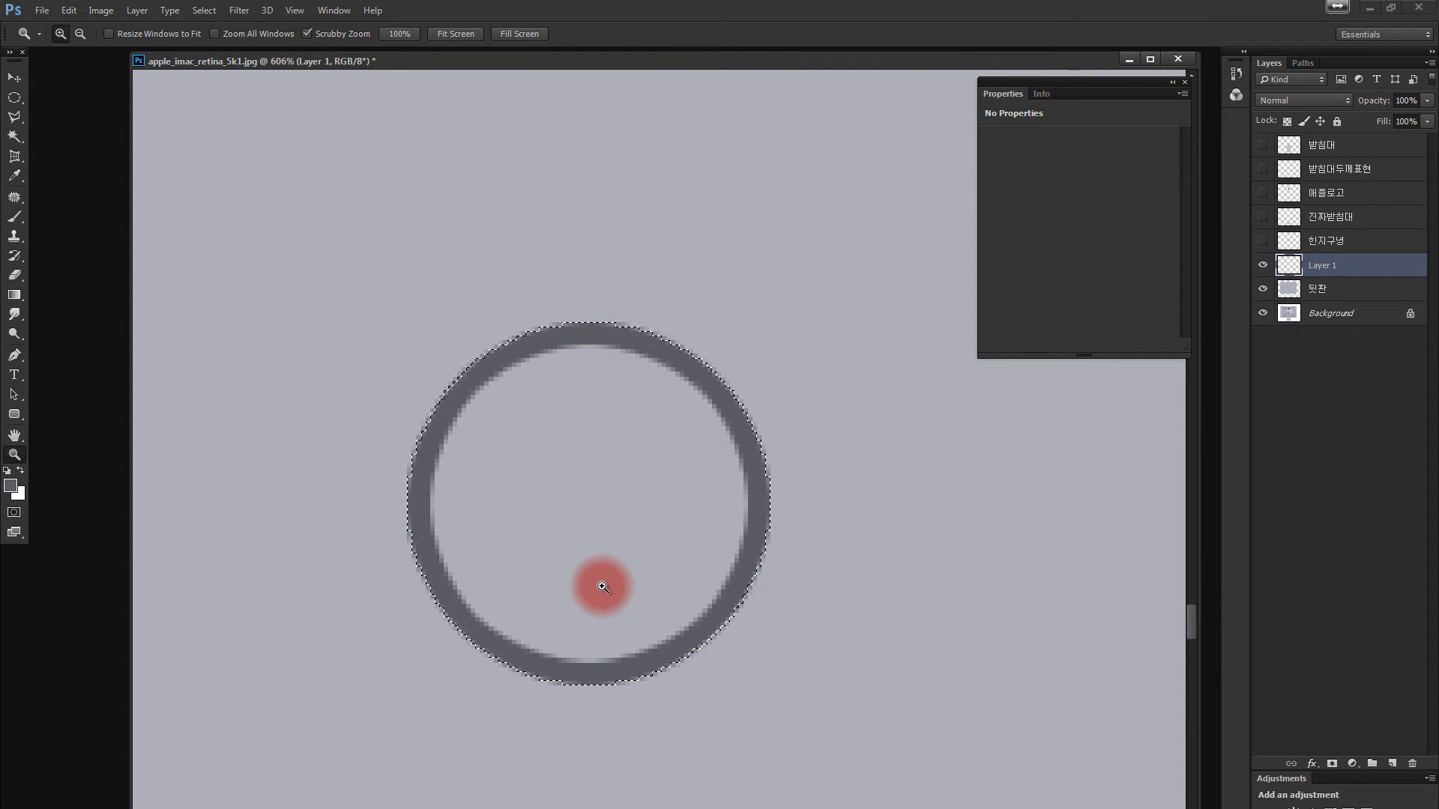
key(ctrl+z)
Try a 5 px stroke with Outside location on the circular selection and undo it.
key(i)
key(alt+e)
key(s)
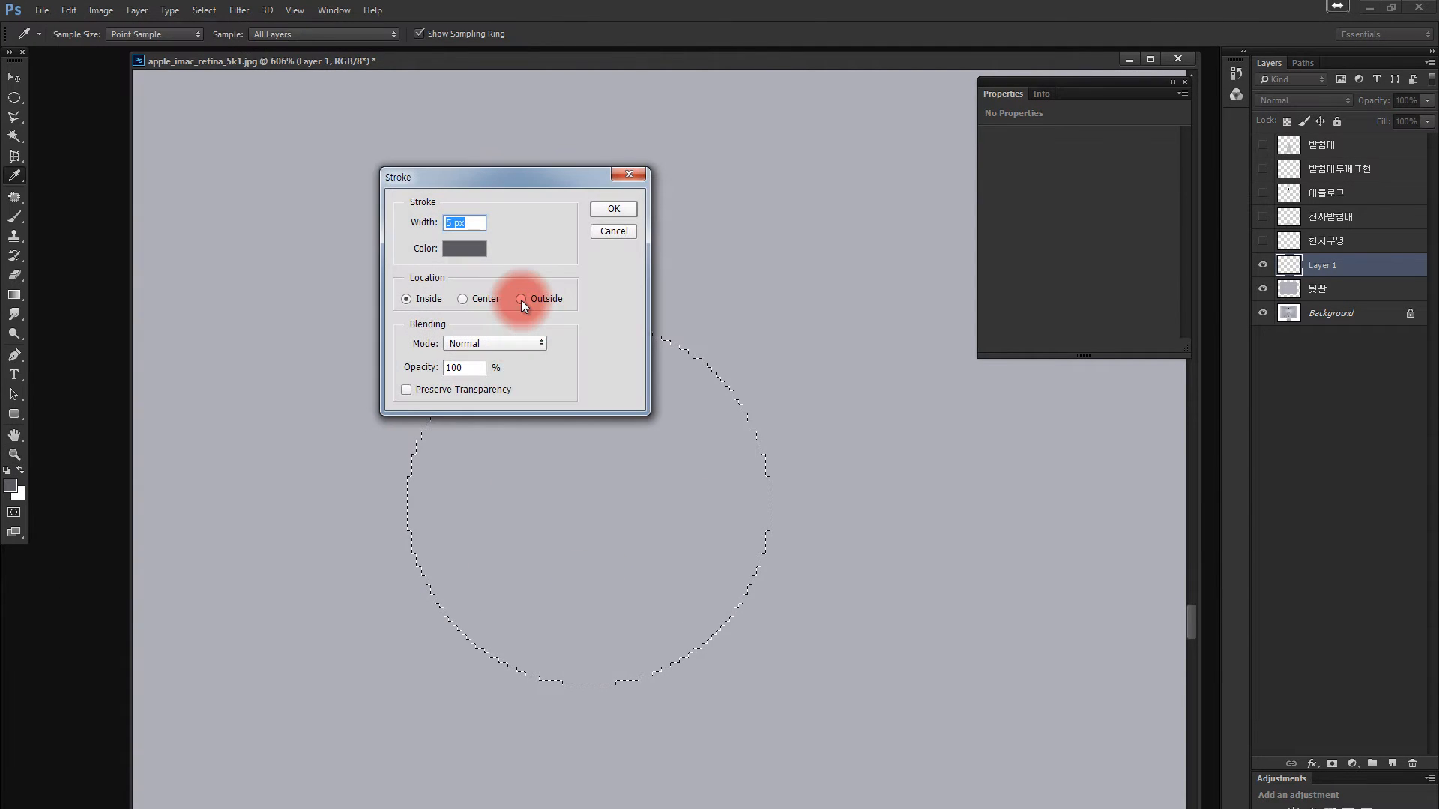
click(613, 209)
key(z)
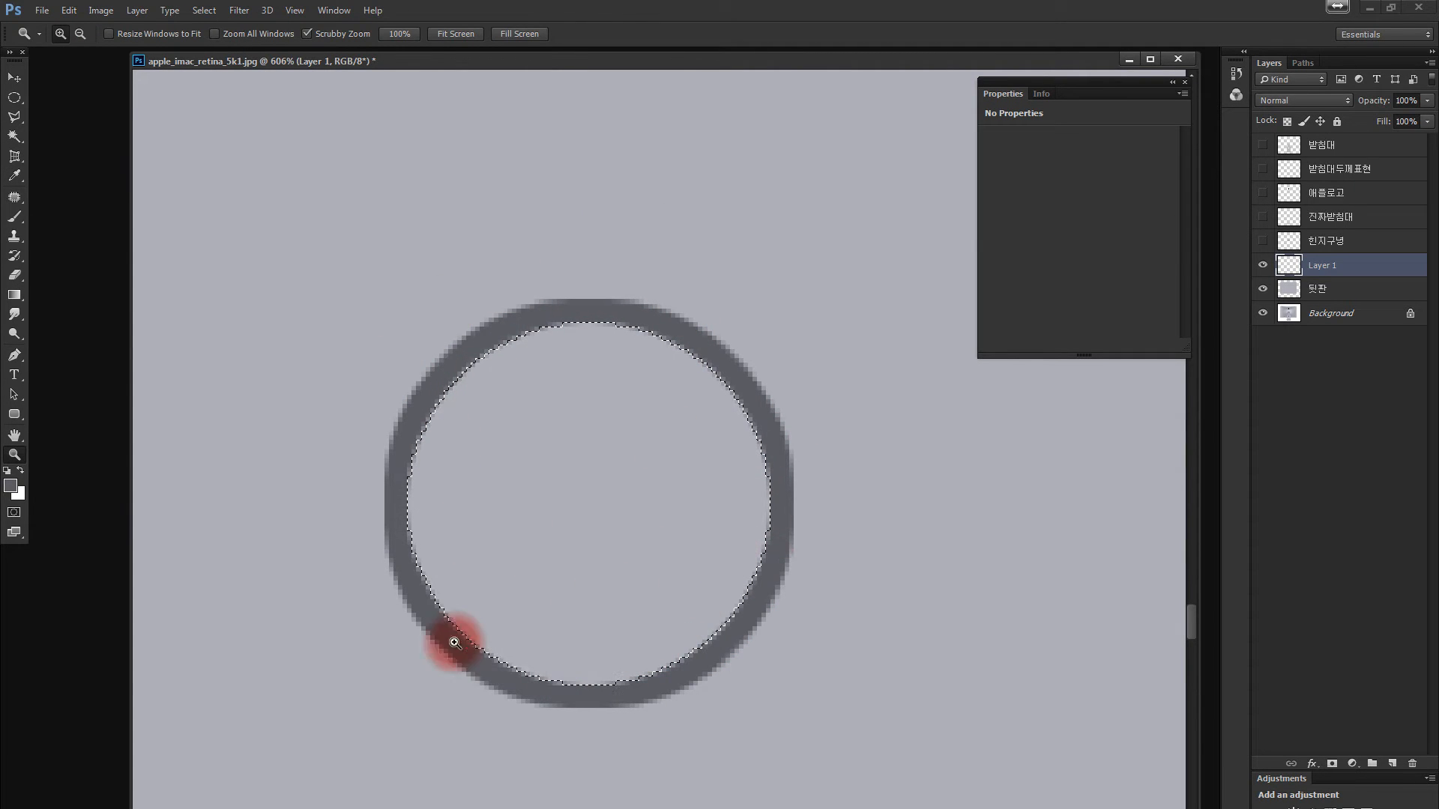
key(ctrl+z)
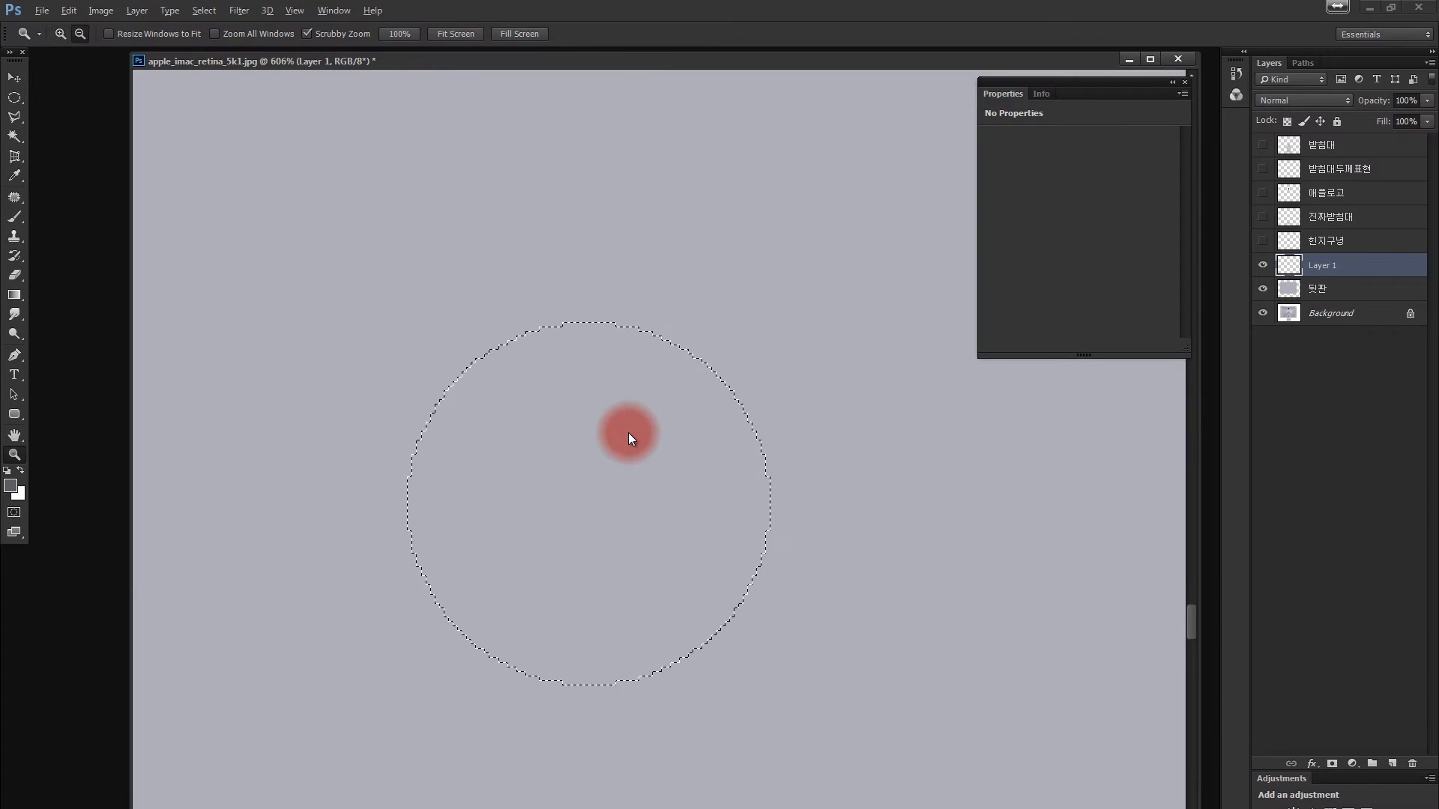
Stroke the circular selection on Layer 1 with a 2 px width and Center location.
key(alt+e)
text(s)
text(2)
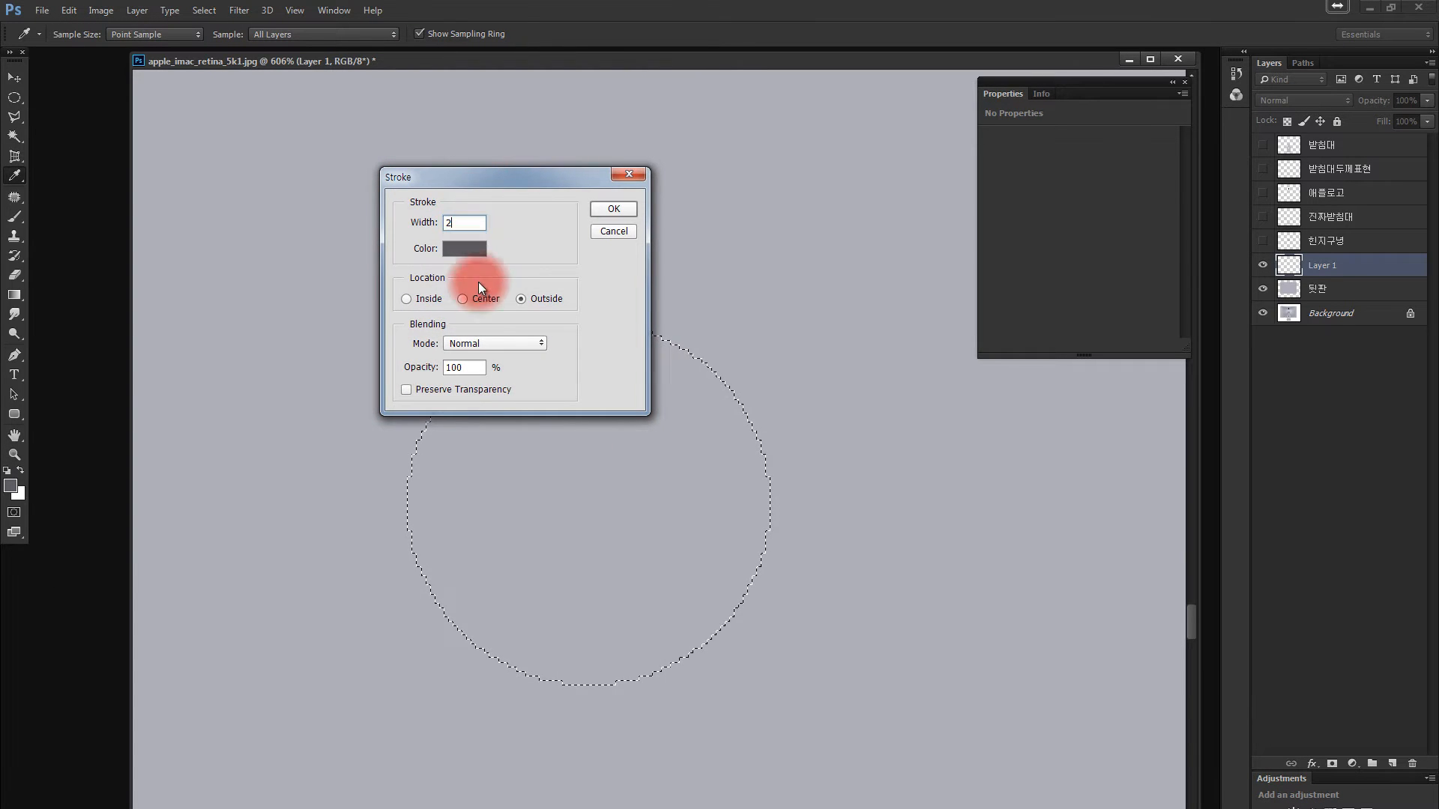
click(463, 298)
click(613, 209)
key(z)
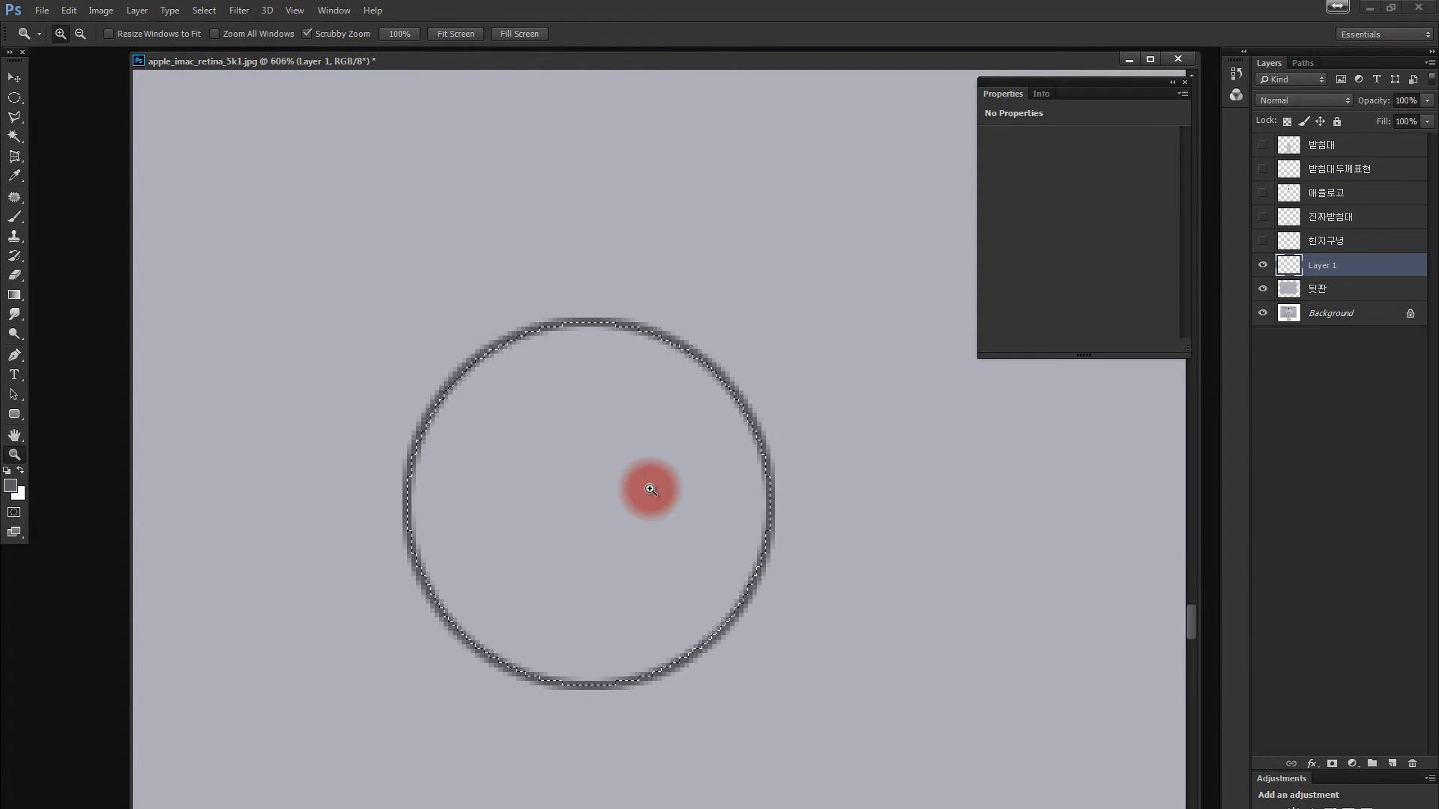
Compare the ring on Layer 1 with the Background photo's power button, turn all layers back on, and clear the selection.
drag(786, 438, 610, 488)
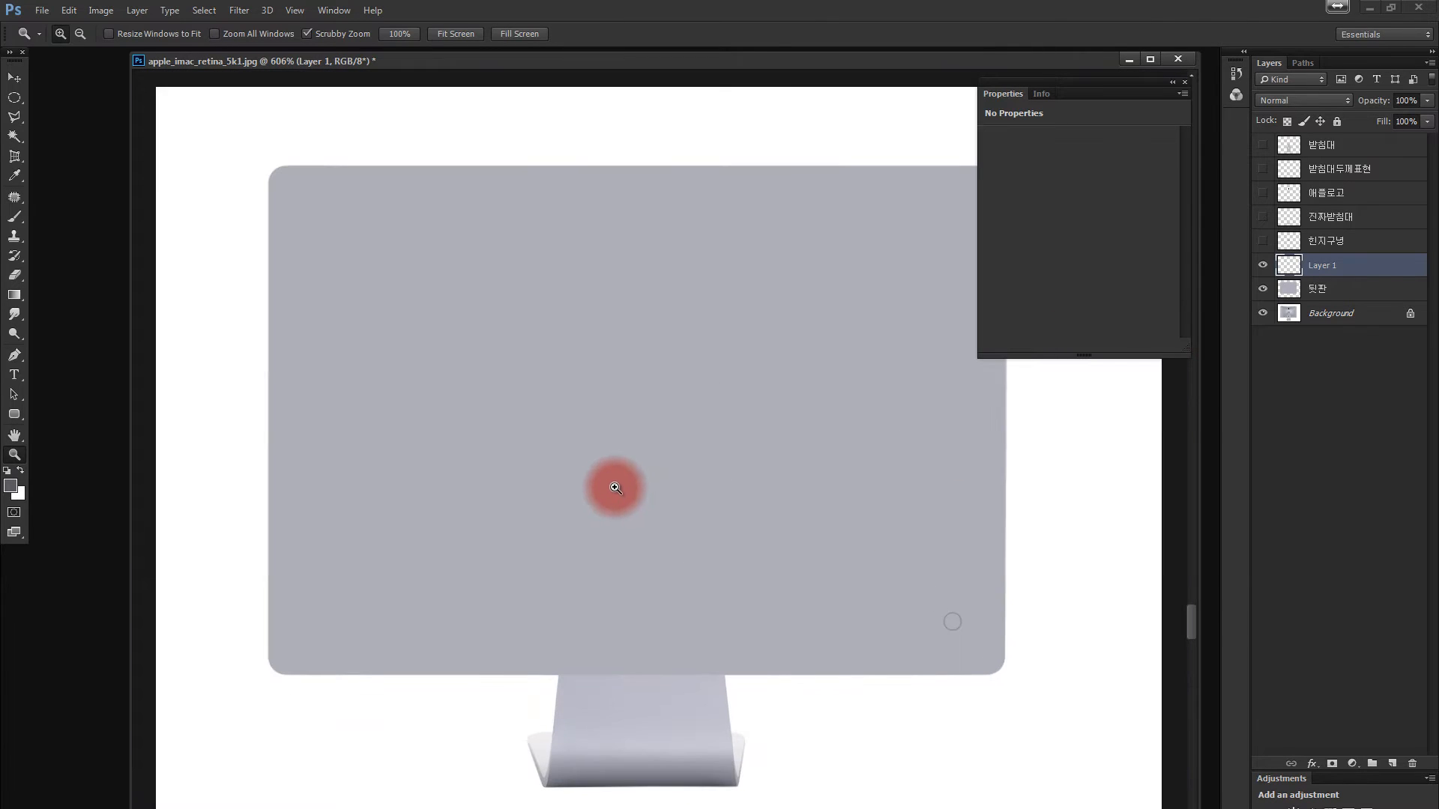
drag(1001, 614, 1092, 610)
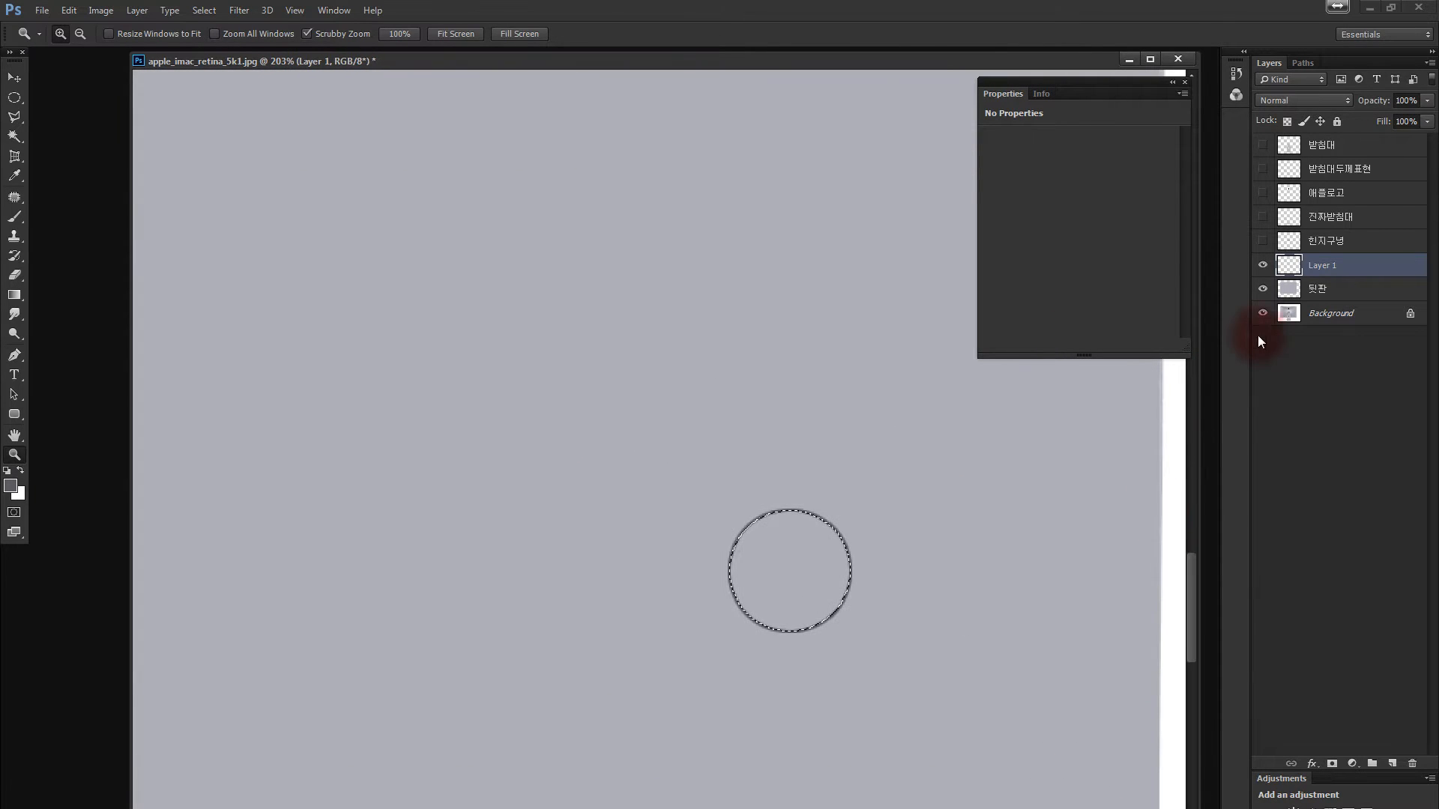
alt+click(1264, 314)
click(1262, 265)
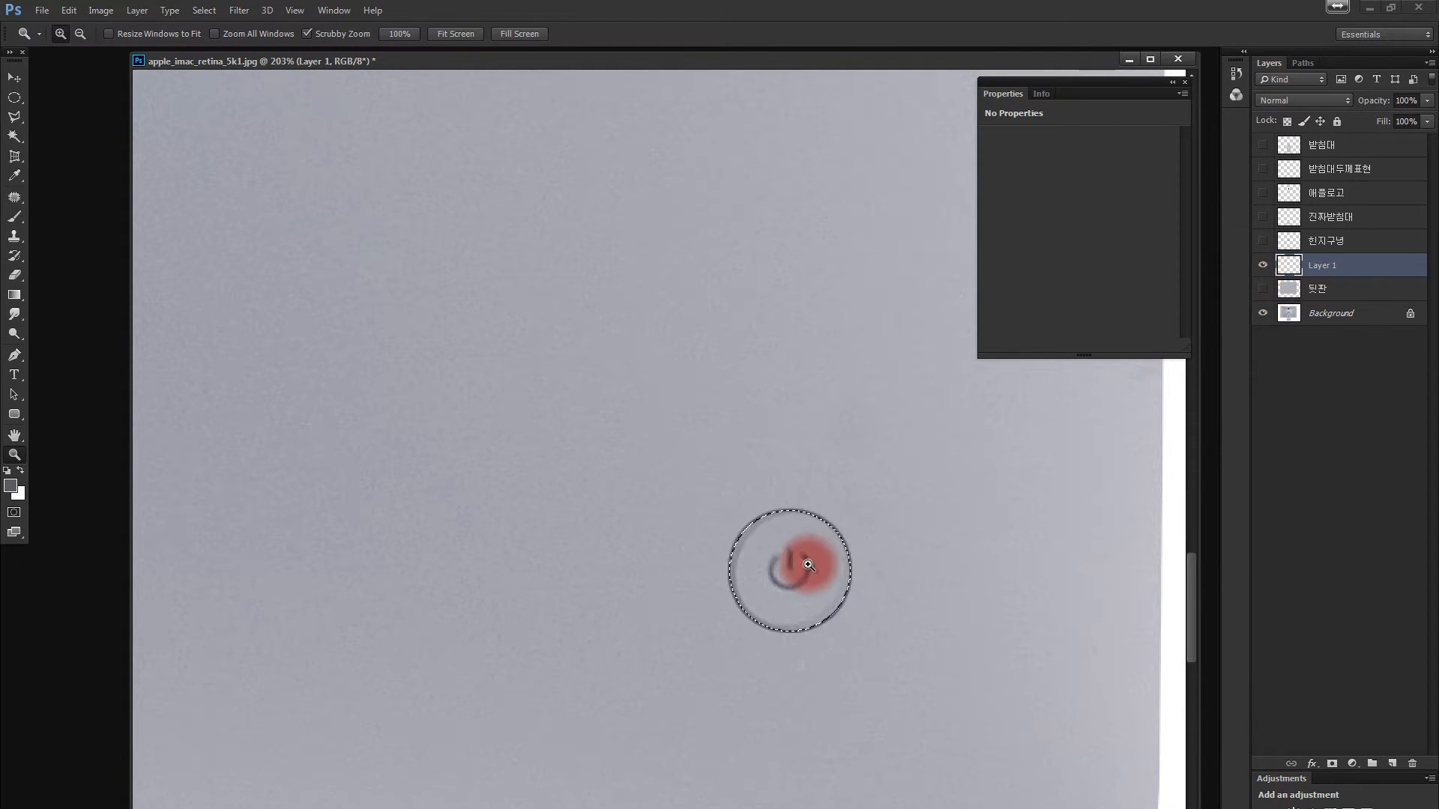
drag(813, 571, 906, 562)
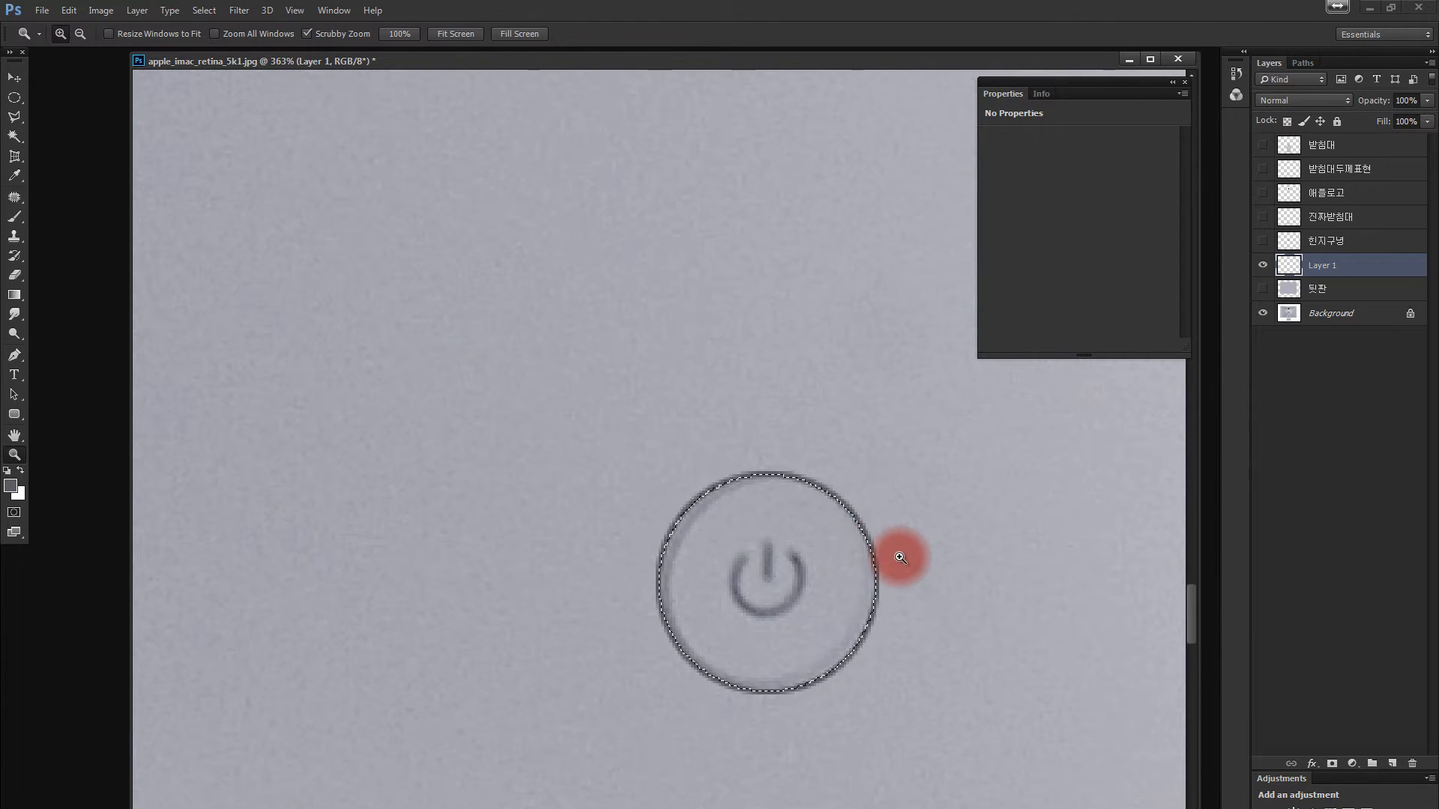
drag(1262, 288, 1262, 145)
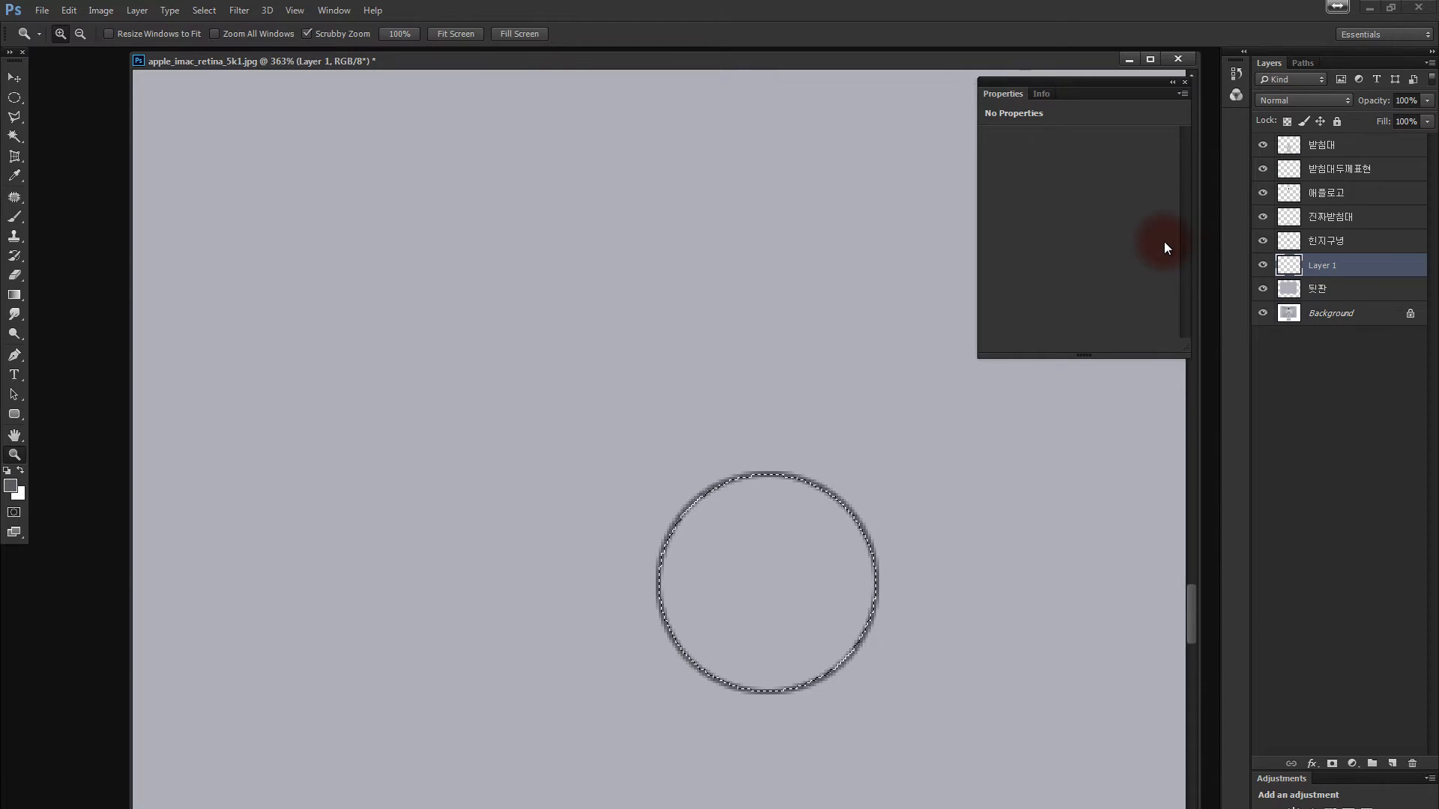
key(ctrl+d)
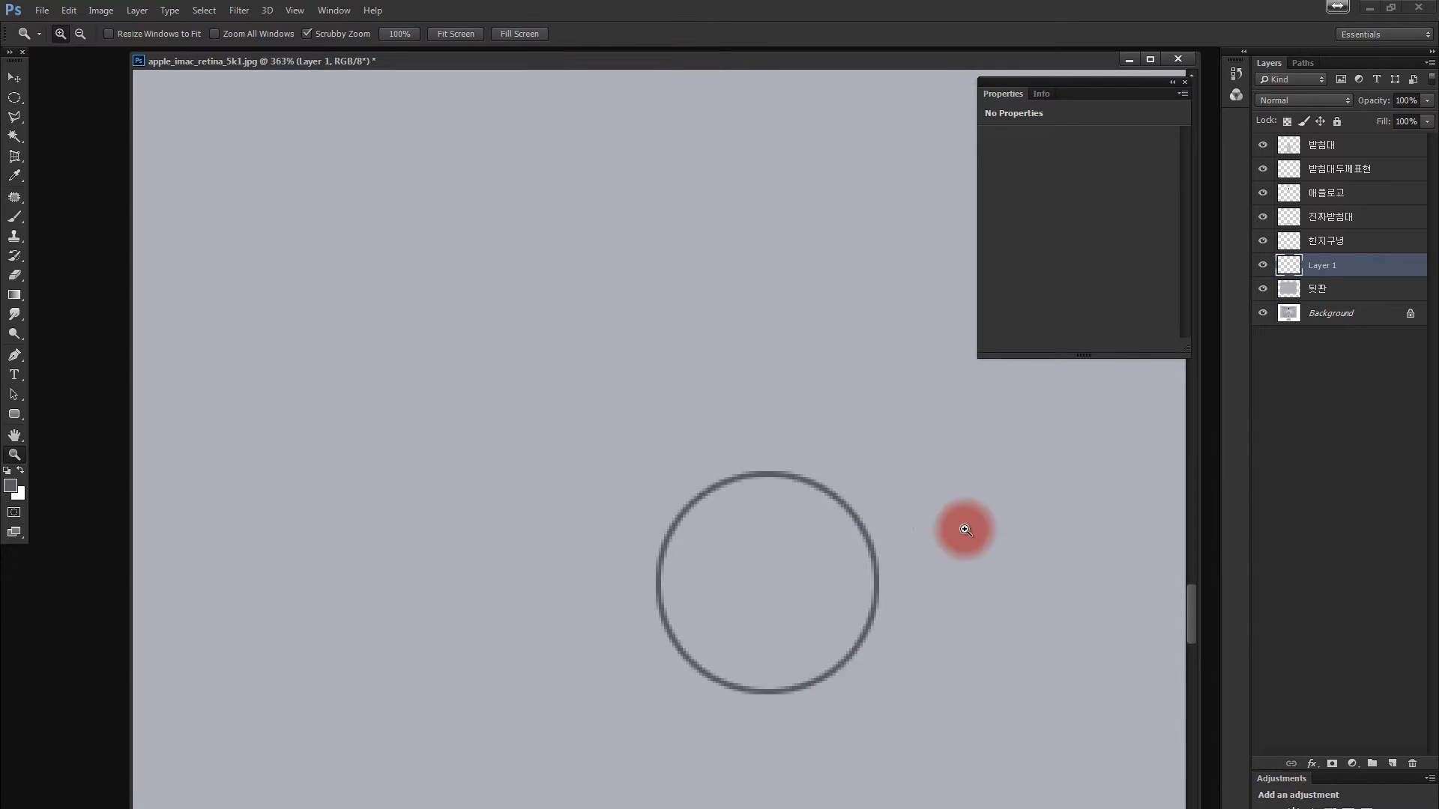
Leave only Layer 1 and Background visible and draw a circular selection about 0.21 cm wide over the power symbol's arc.
drag(1263, 265, 1263, 143)
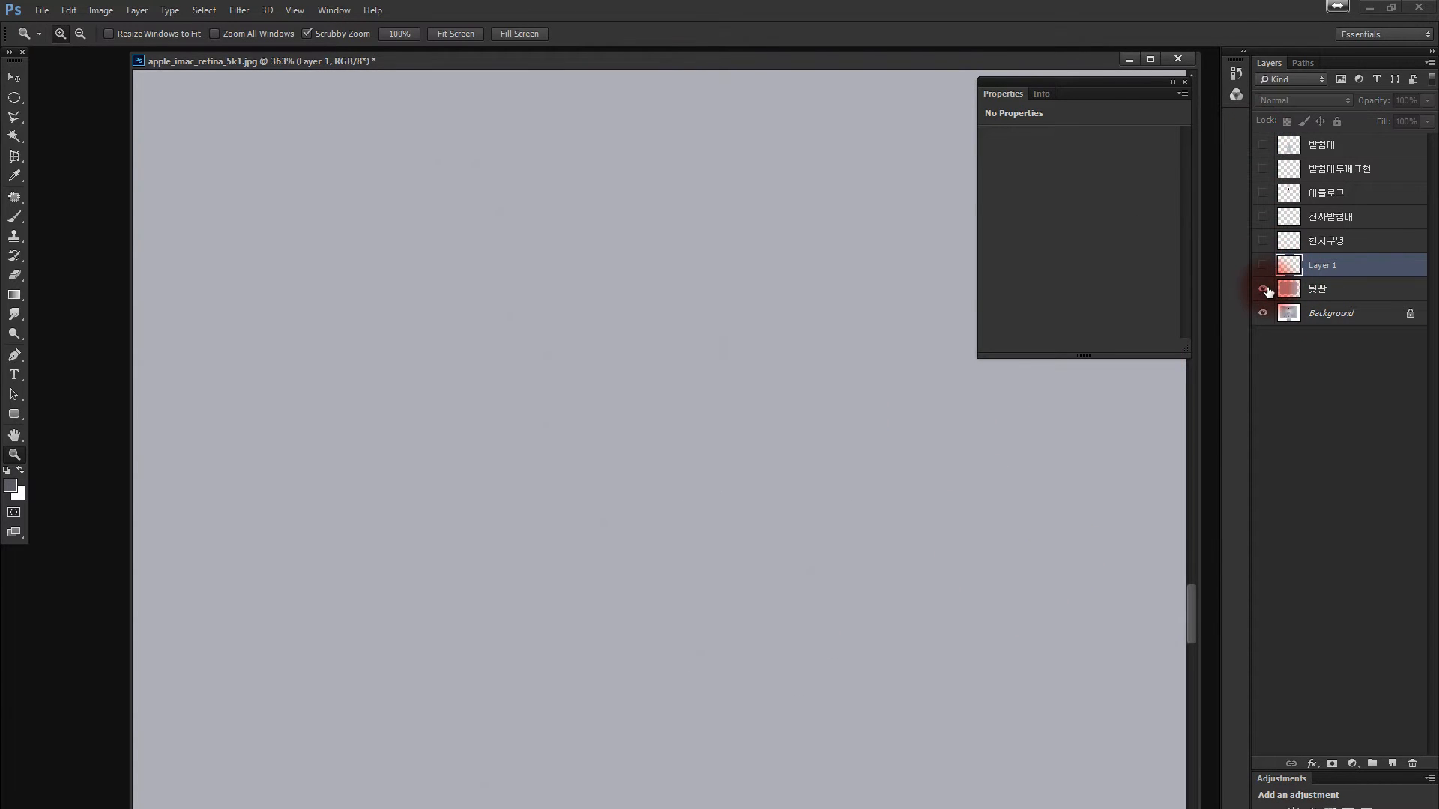
click(1263, 289)
click(1263, 266)
click(1289, 314)
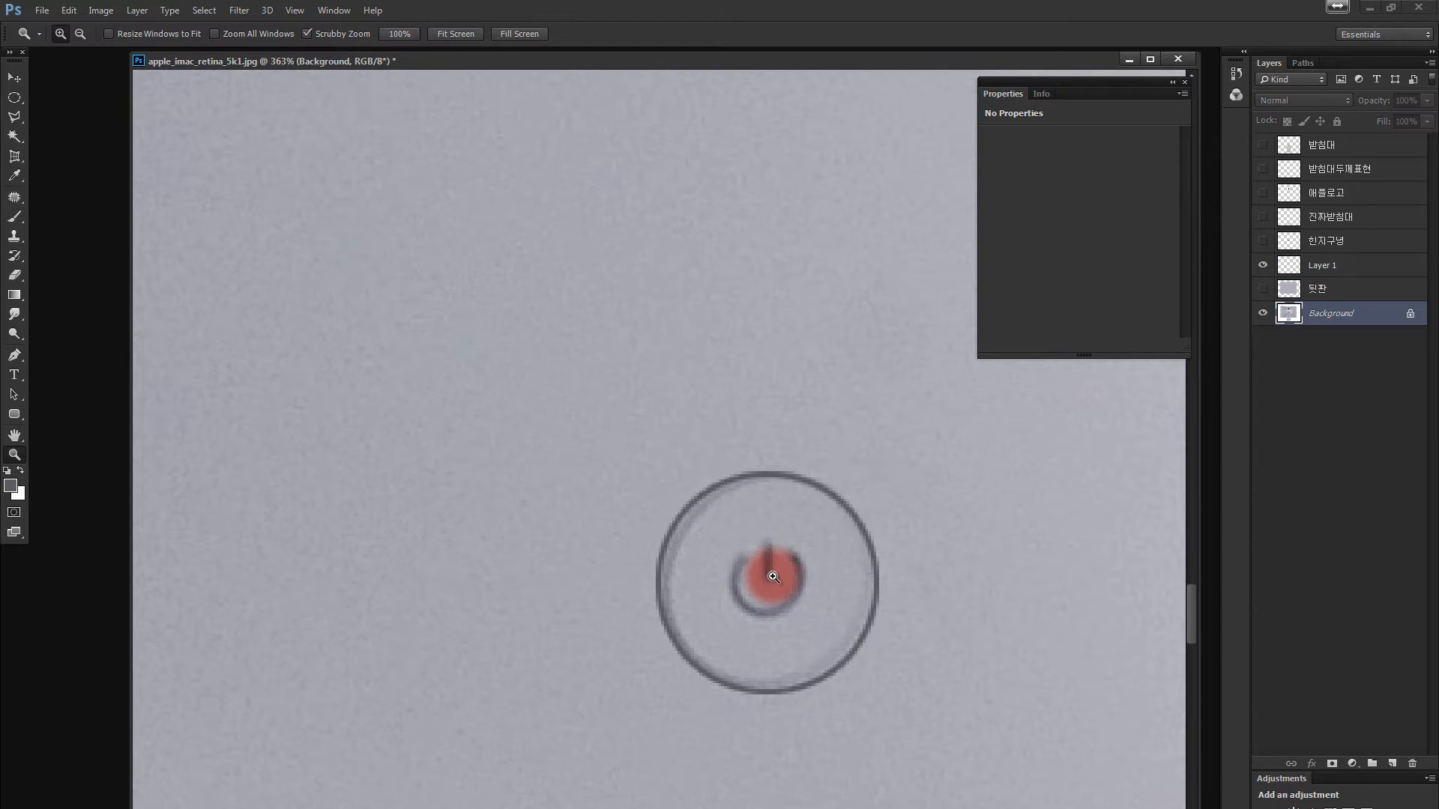
key(m)
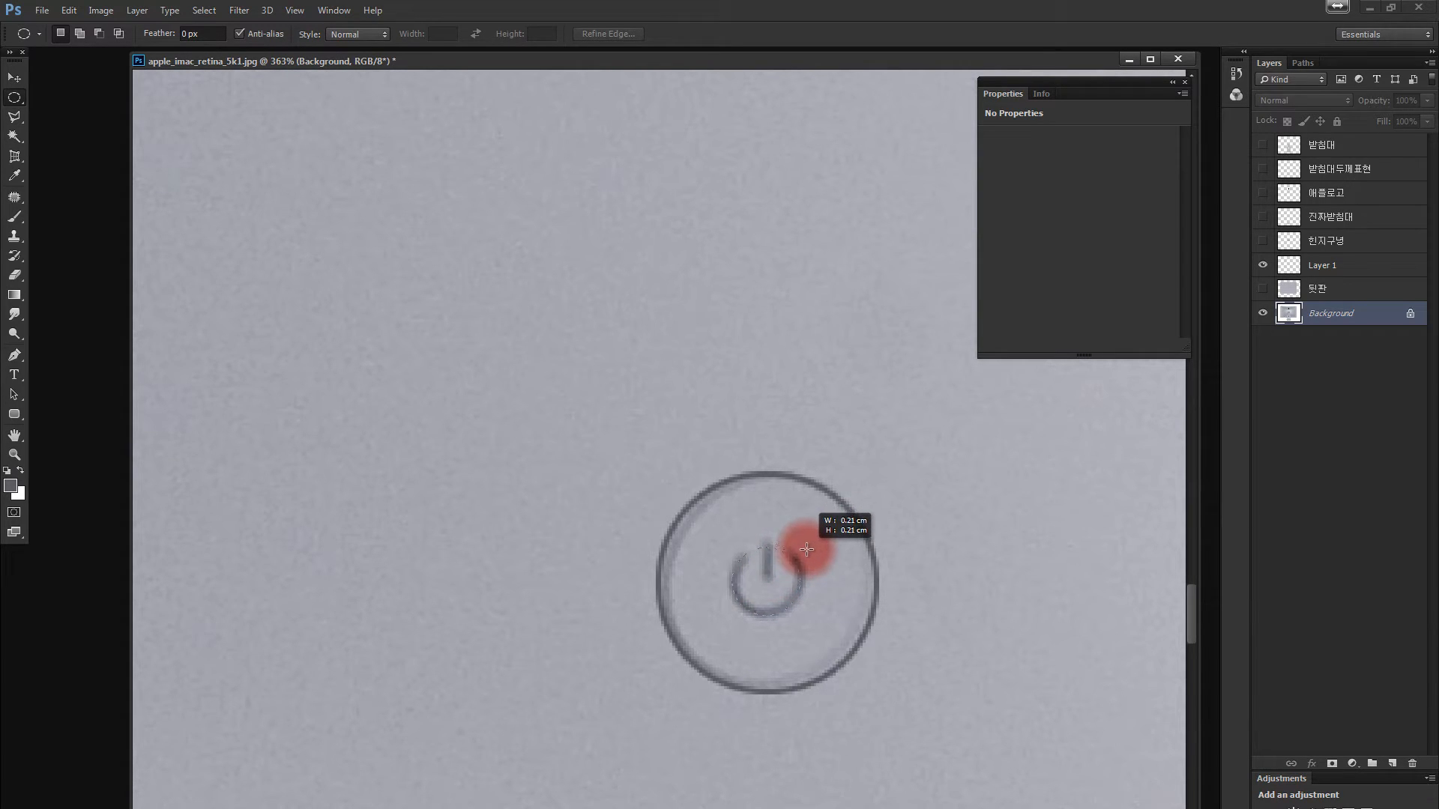
drag(806, 552, 803, 558)
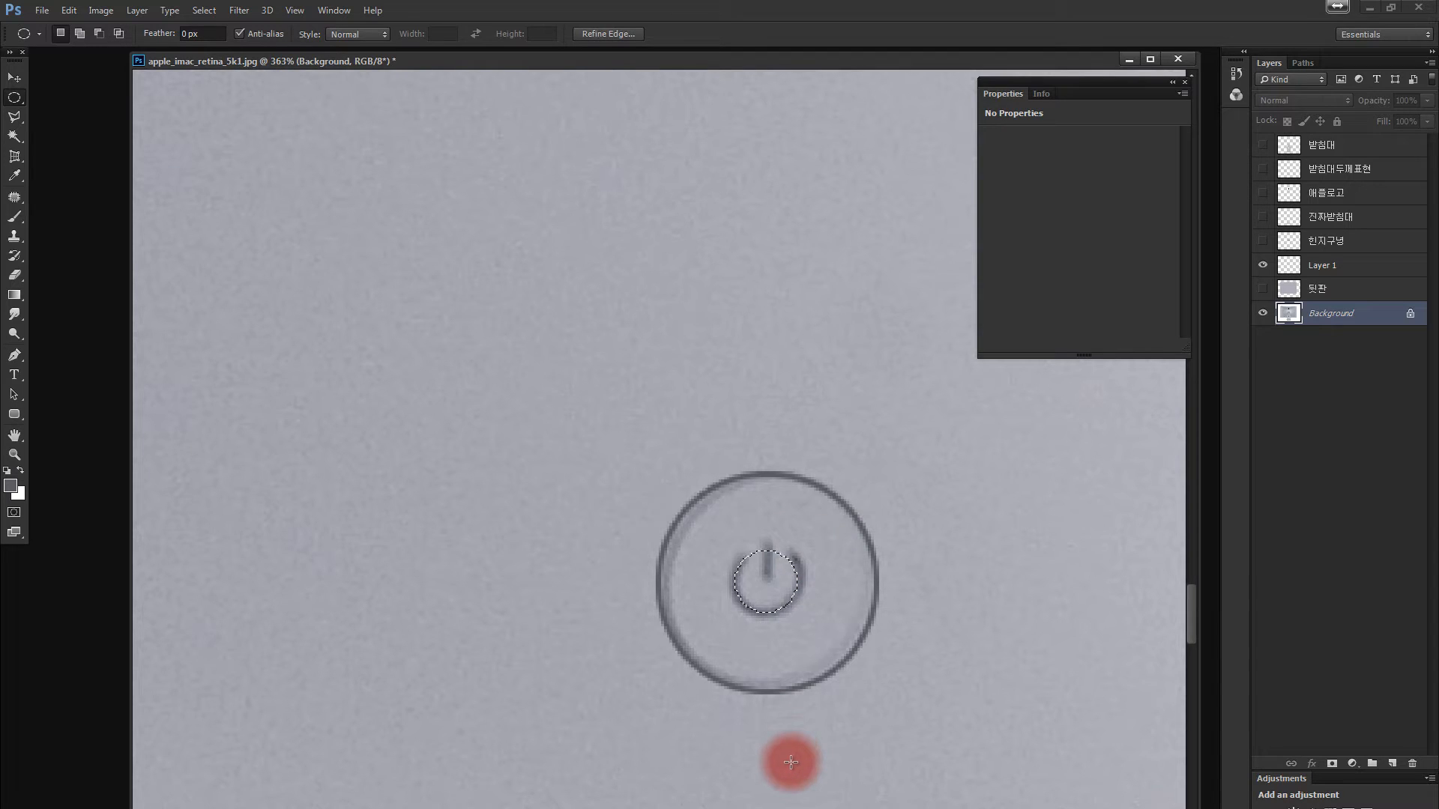
On Layer 1, stroke the small circular selection with a 3 px near-black #040404 line at Center location.
click(1296, 267)
key(alt)
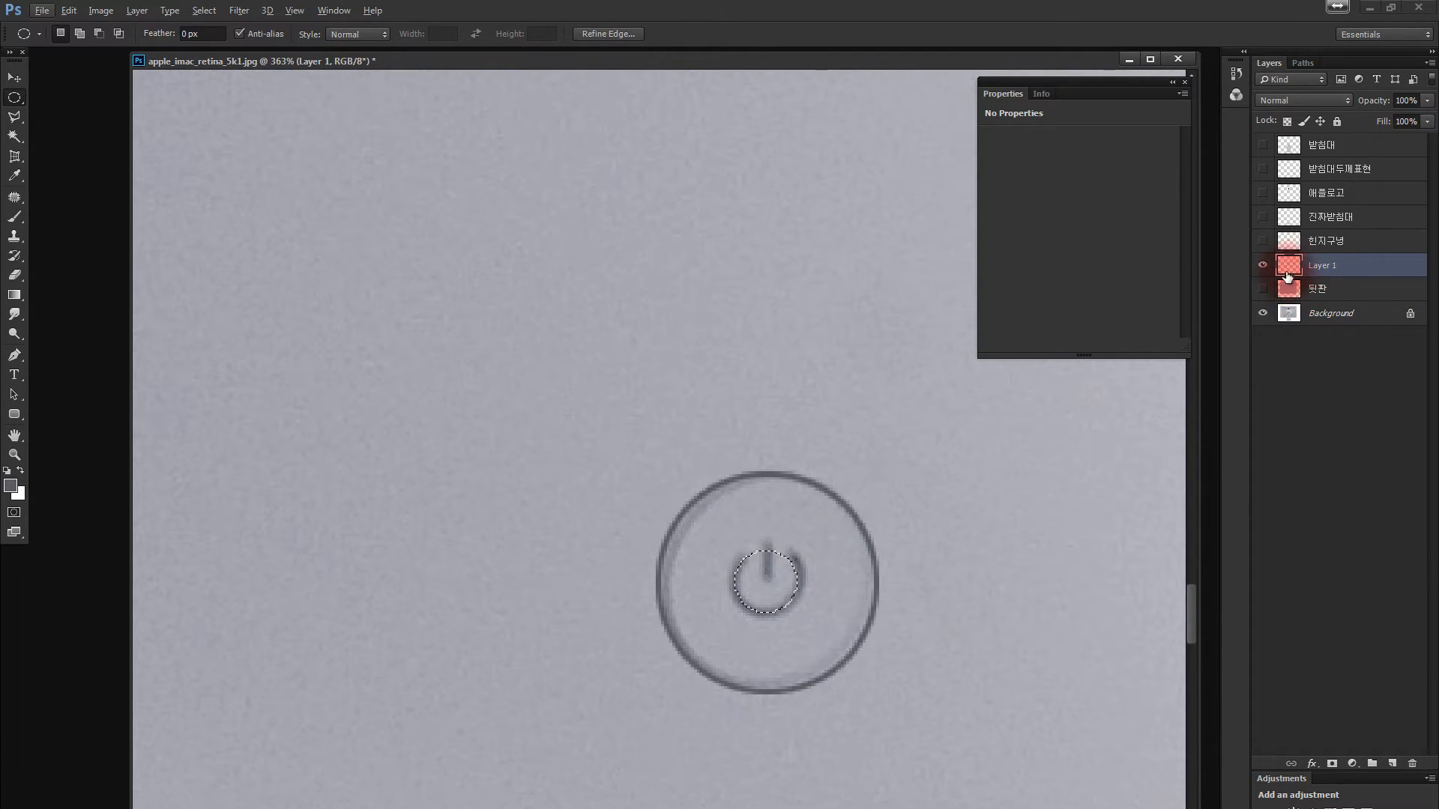
click(1306, 289)
click(1305, 267)
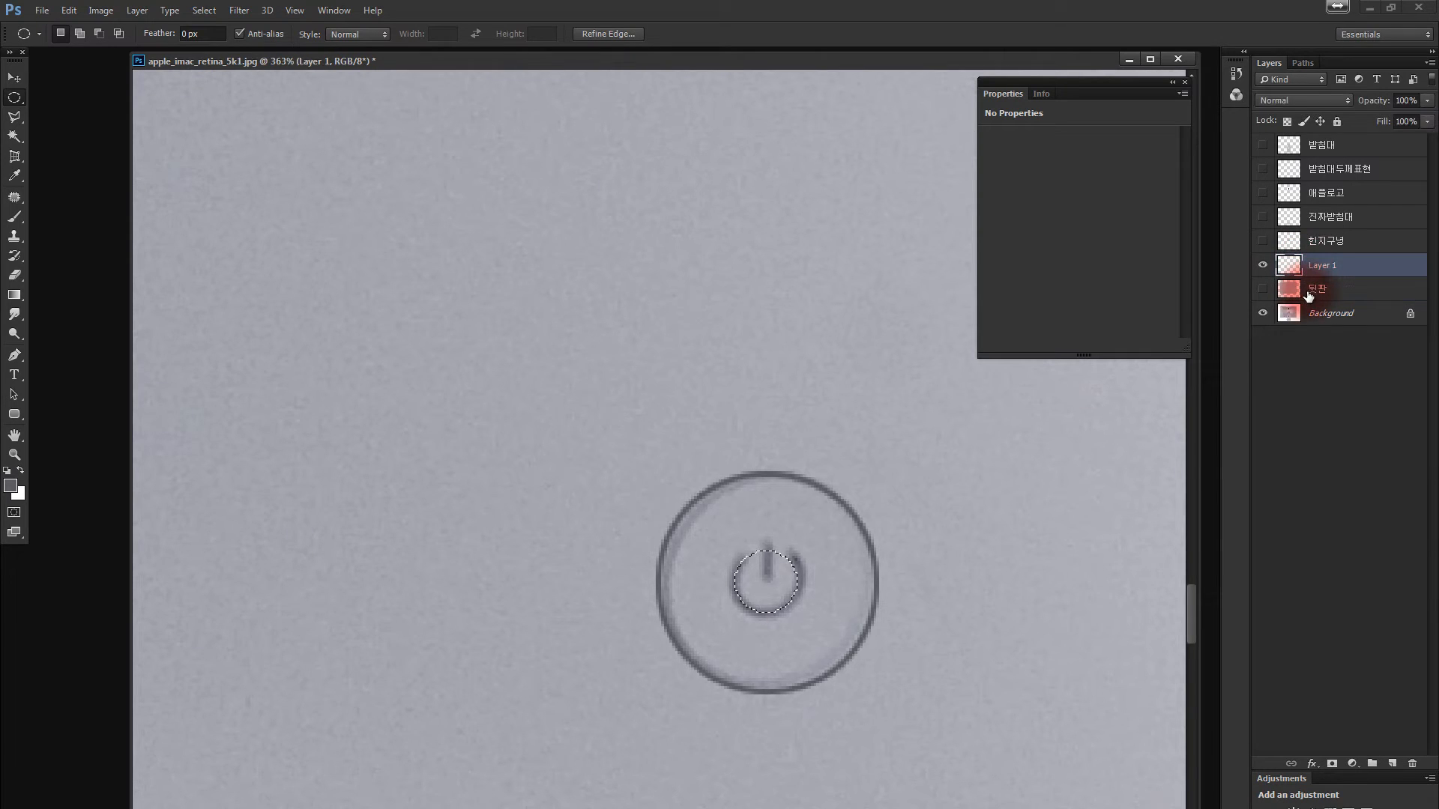
click(1287, 289)
click(1315, 313)
click(1311, 267)
key(alt+e)
key(s)
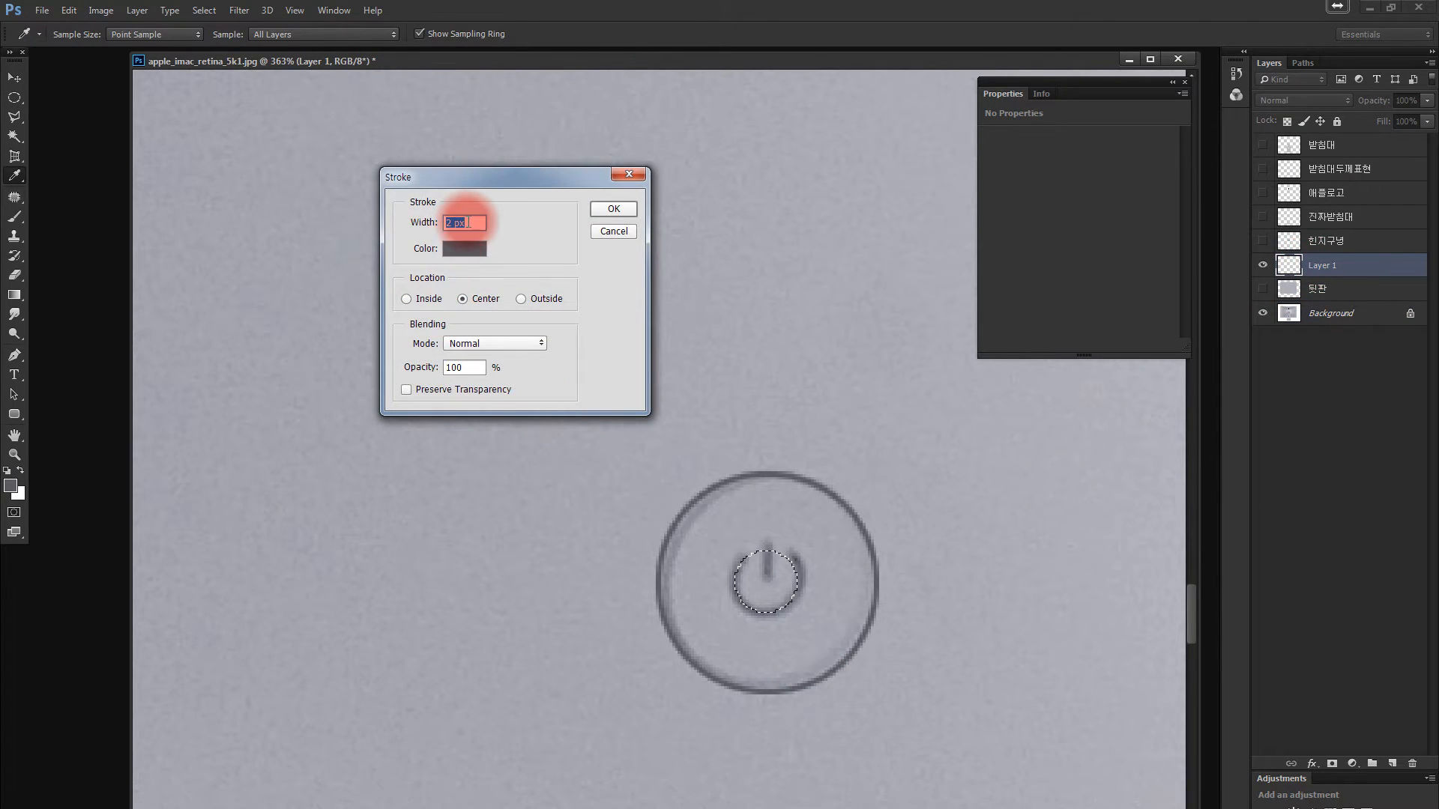
text(3)
click(464, 248)
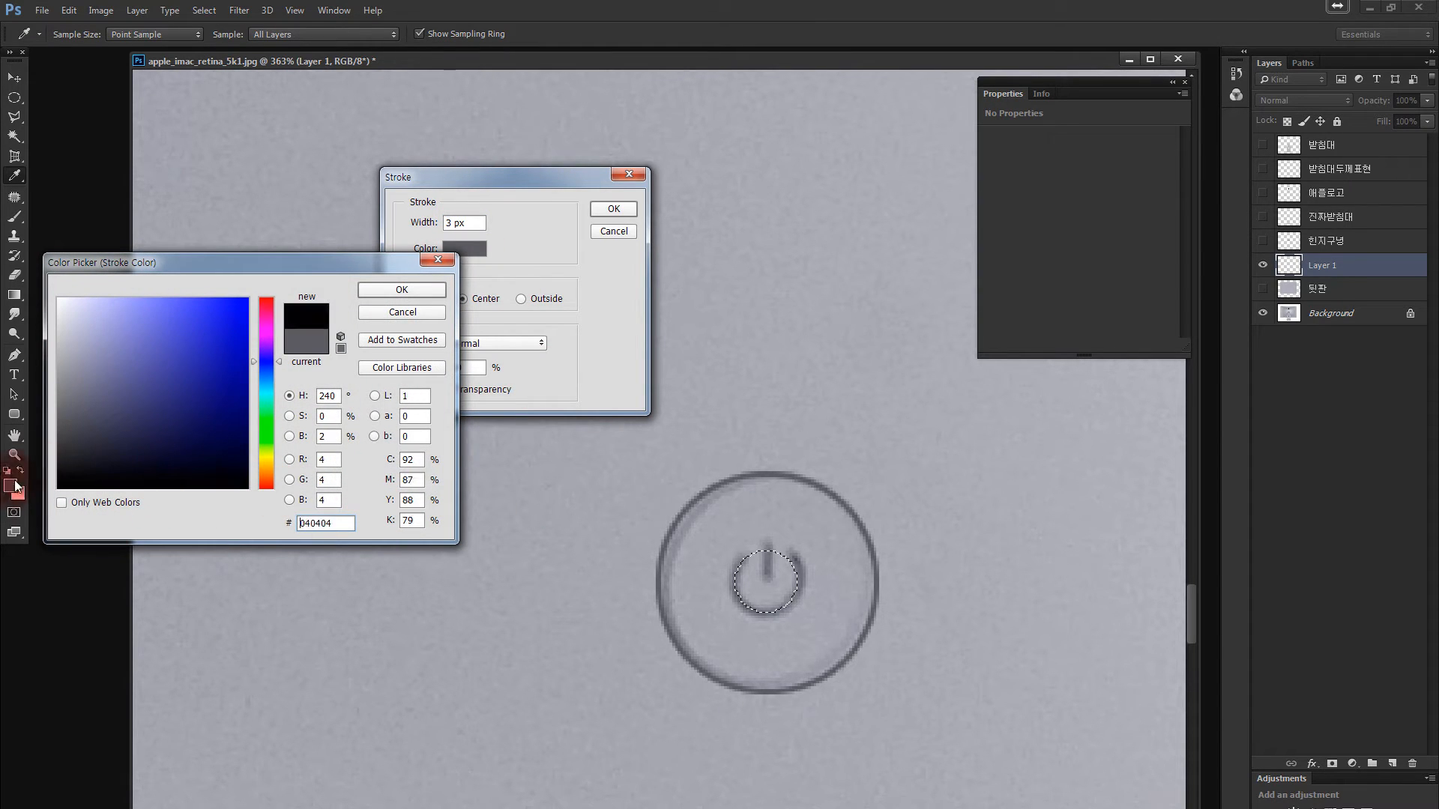
click(379, 283)
click(587, 213)
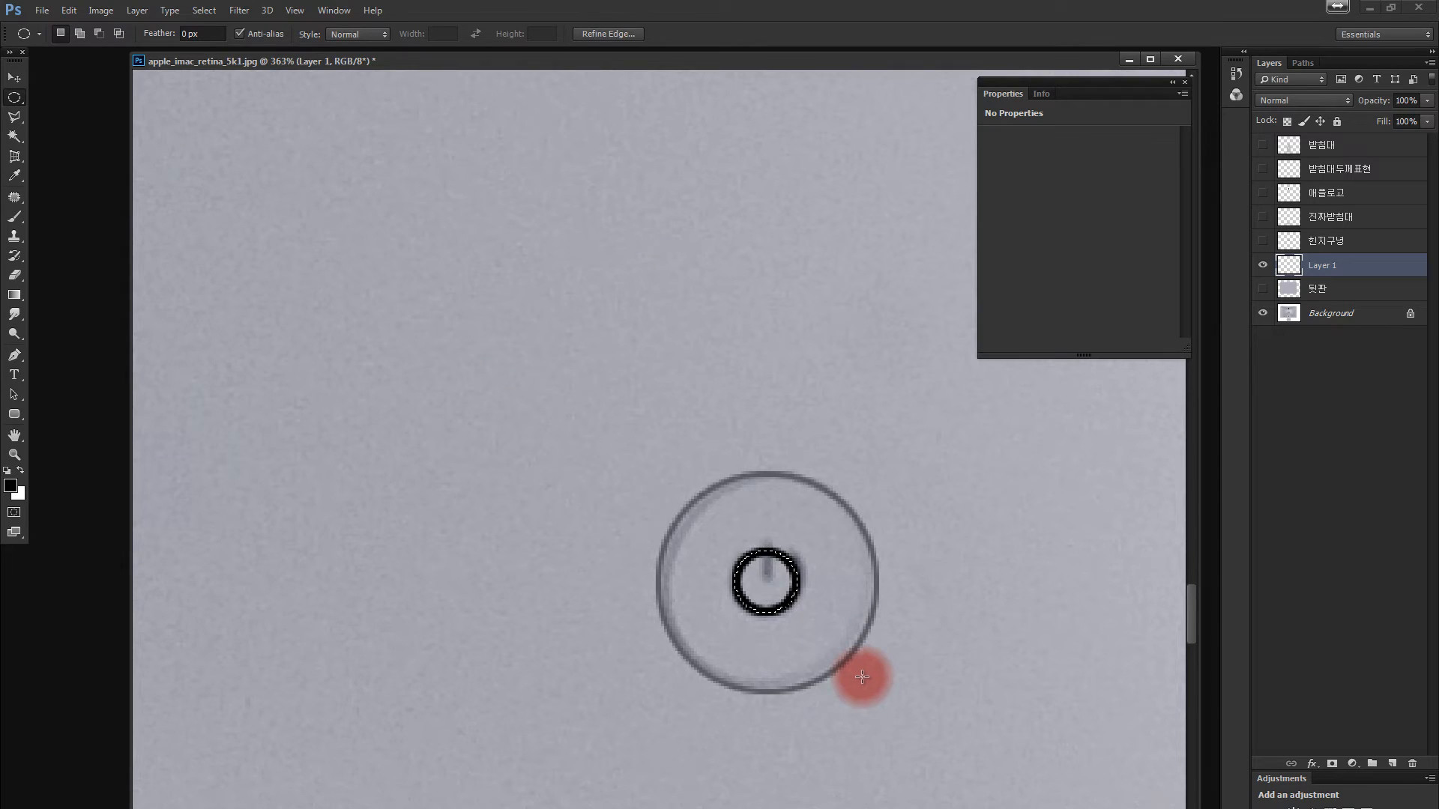
key(ctrl+z)
key(ctrl+z)
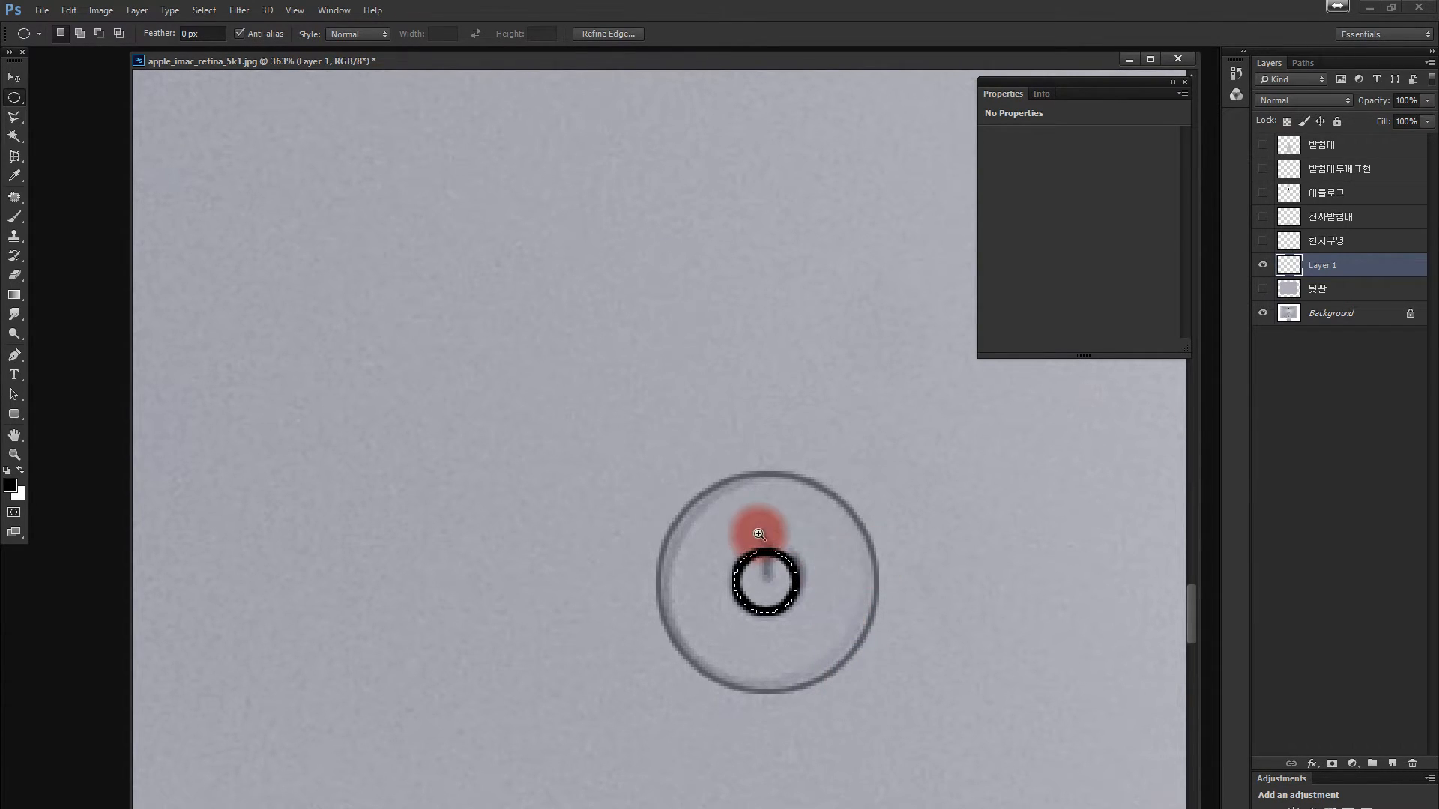
Hide Layer 1 and draw a rectangular selection around the power symbol's vertical bar and the arc's gap.
click(1263, 265)
key(z)
drag(780, 555, 780, 564)
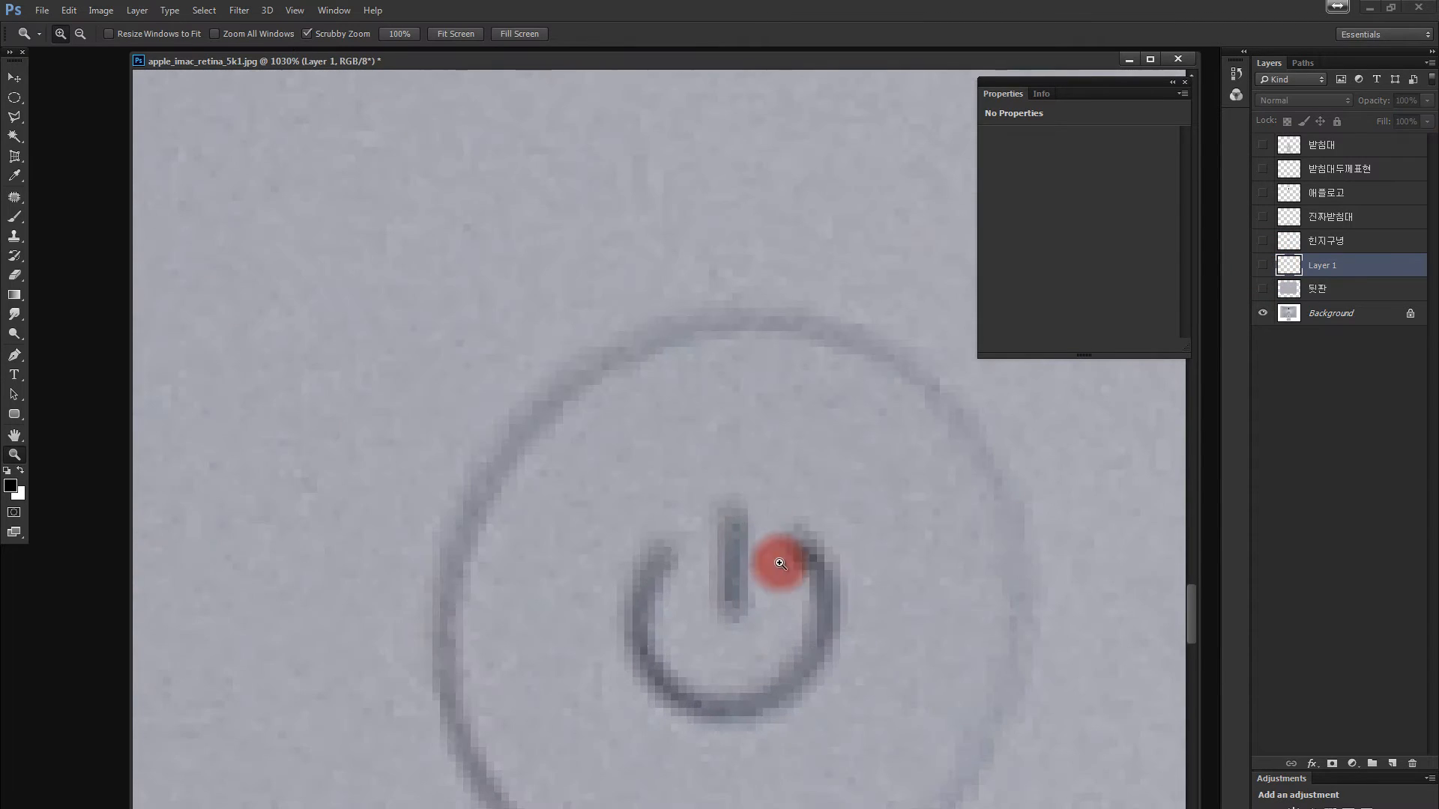
key(m)
drag(687, 462, 780, 632)
right_click(10, 99)
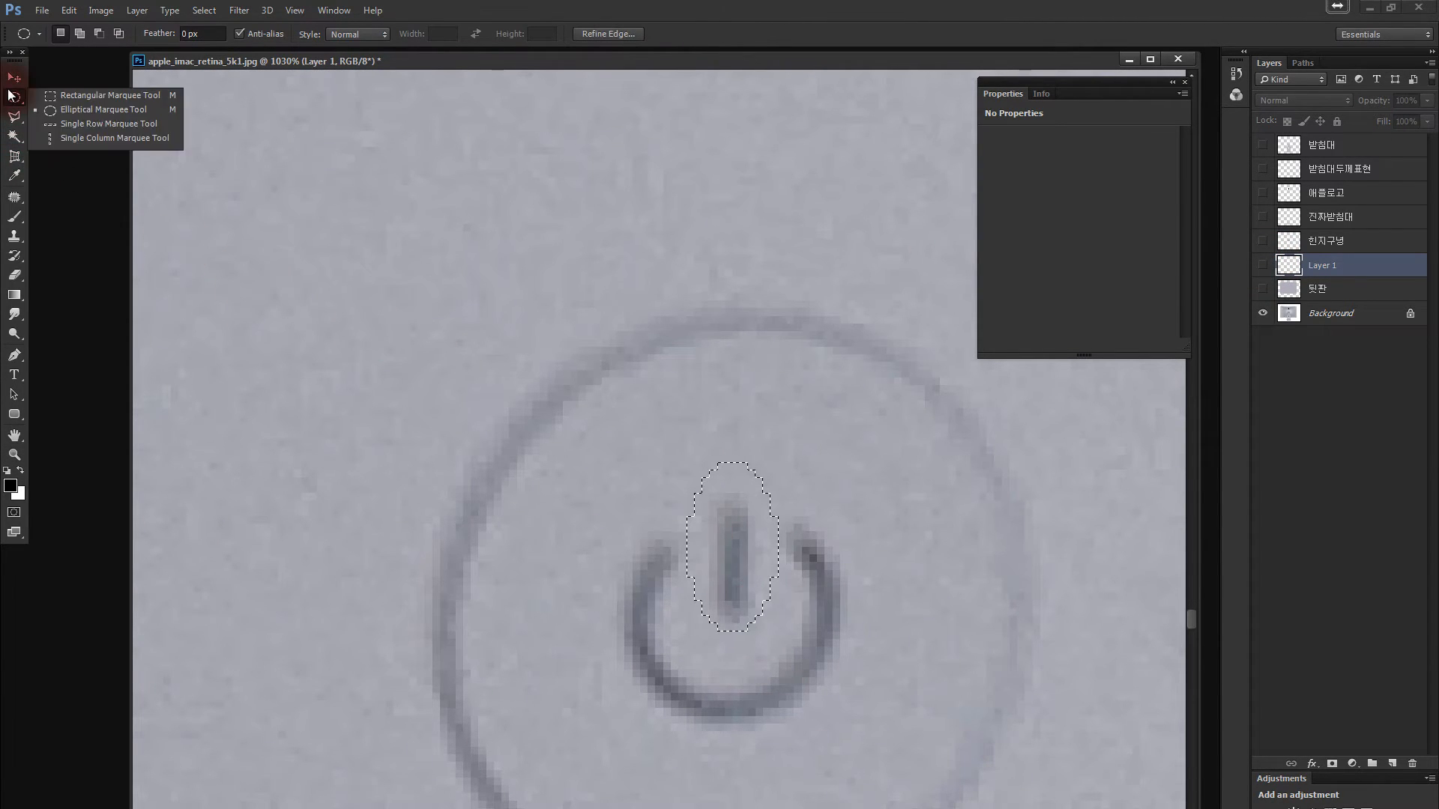
click(71, 97)
click(731, 405)
drag(679, 462, 786, 638)
Show Layer 1 again and cut the rectangularly selected piece out of the black ring to open its gap.
click(1263, 266)
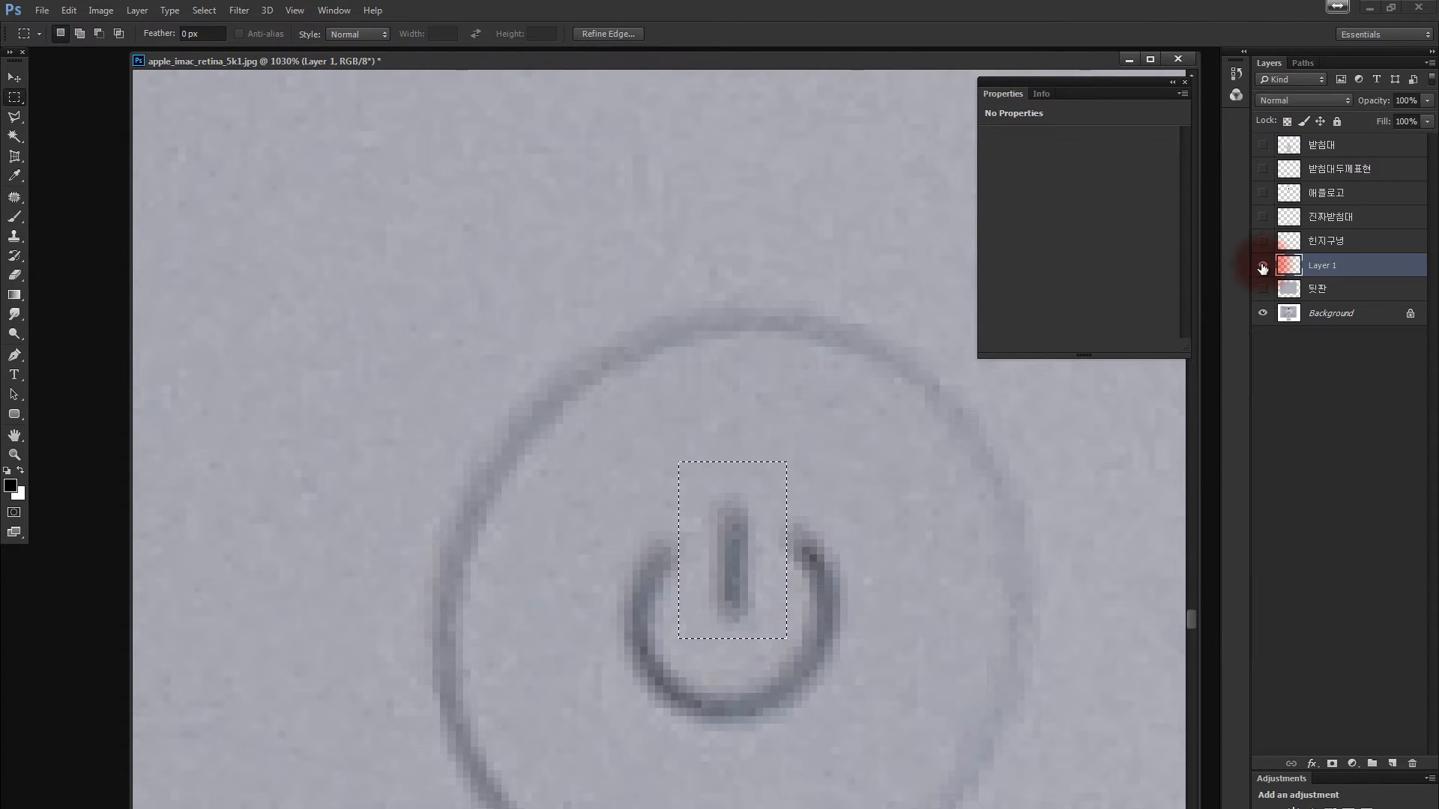
drag(792, 543, 838, 392)
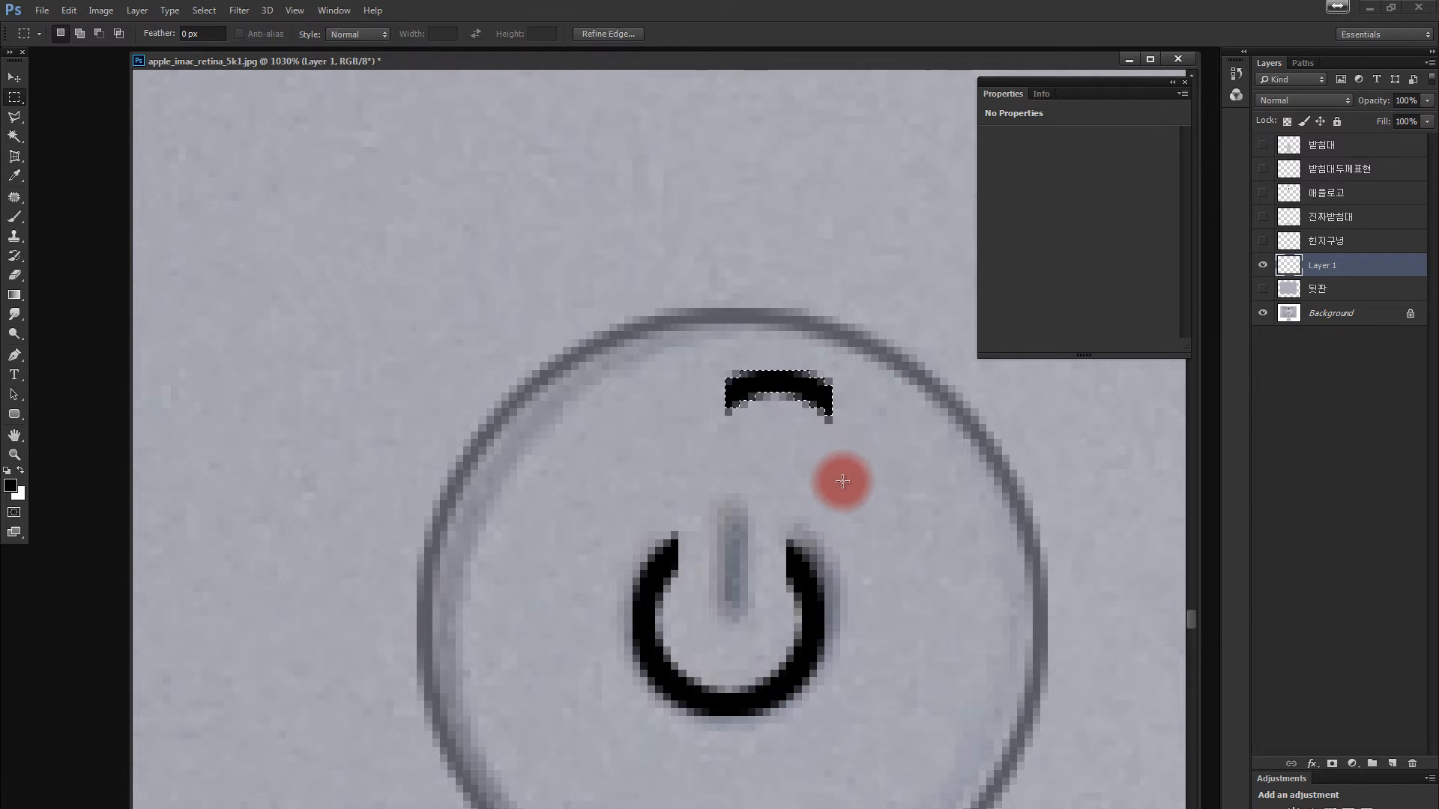
key(Delete)
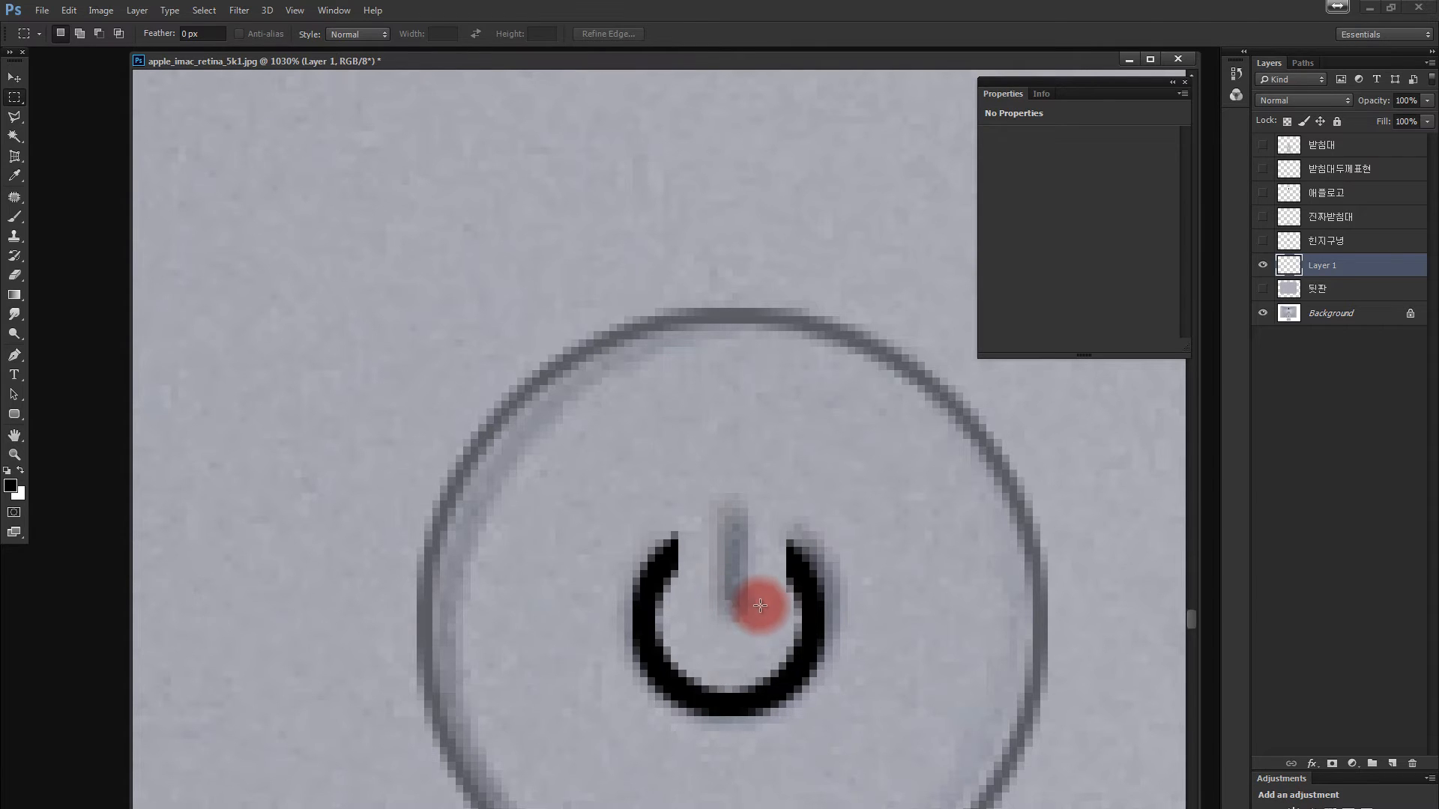
Add the capital letter "I" as black 나눔고딕 ExtraBold text at 10.53 pt near the power symbol.
key(t)
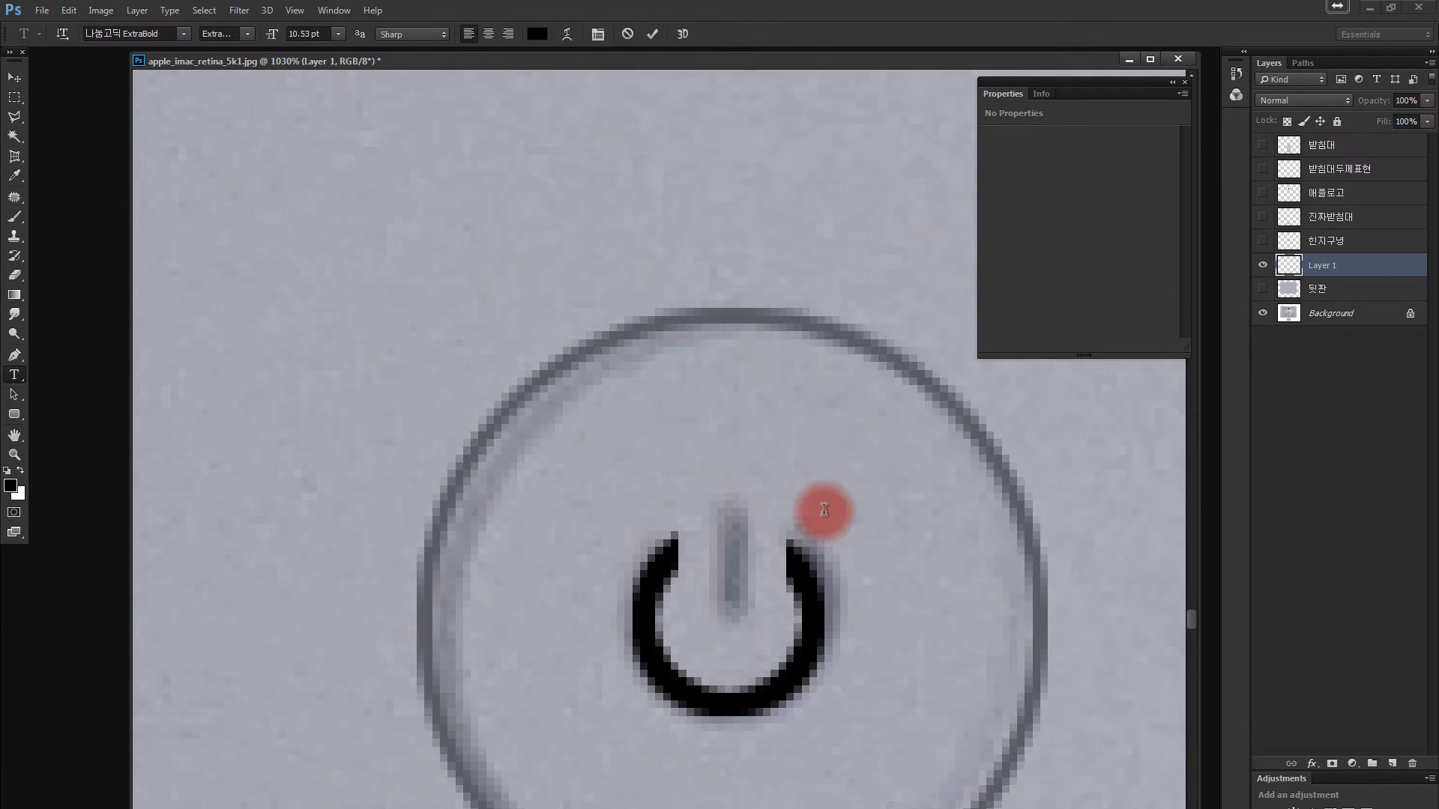
click(823, 509)
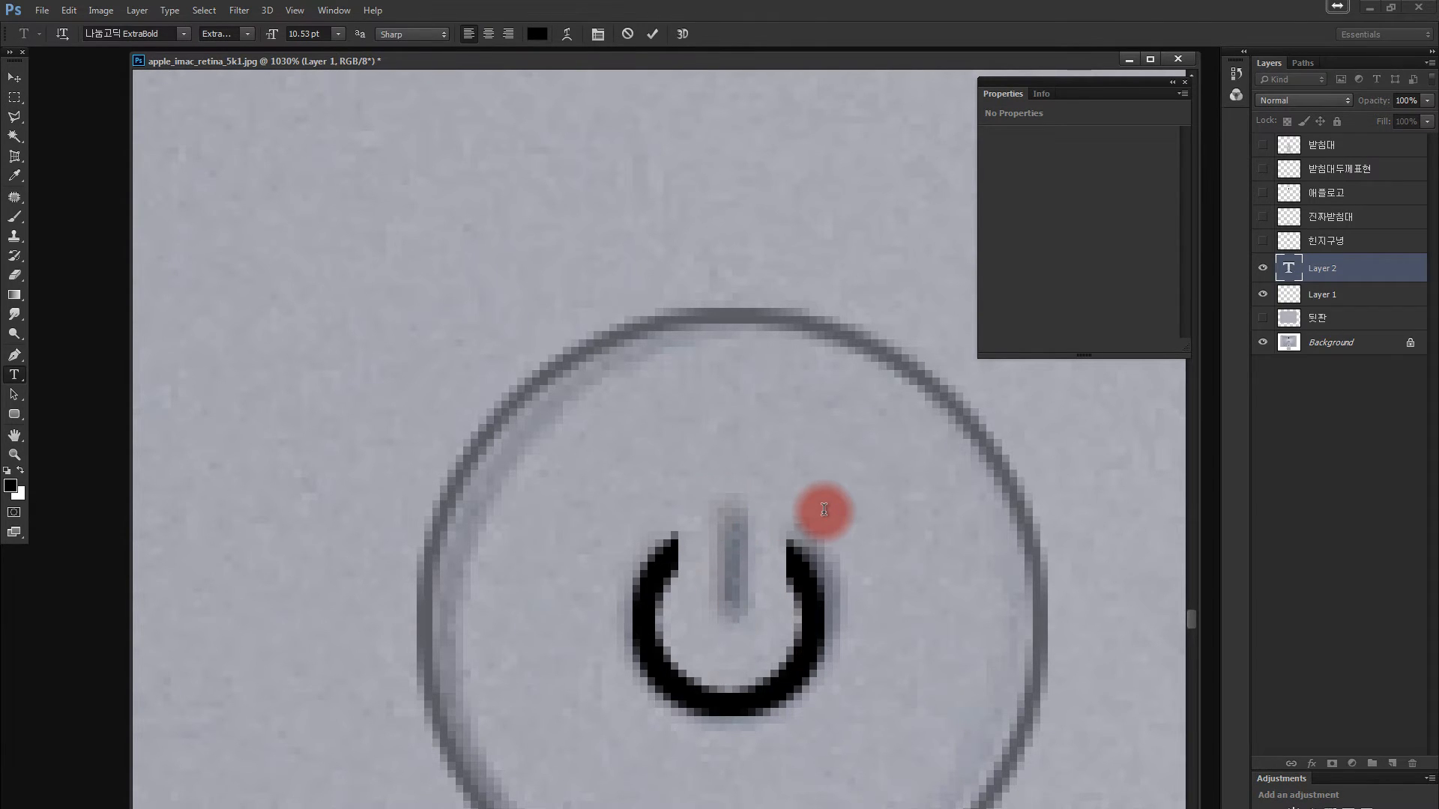
text(i)
key(ctrl+minus)
key(ctrl+minus)
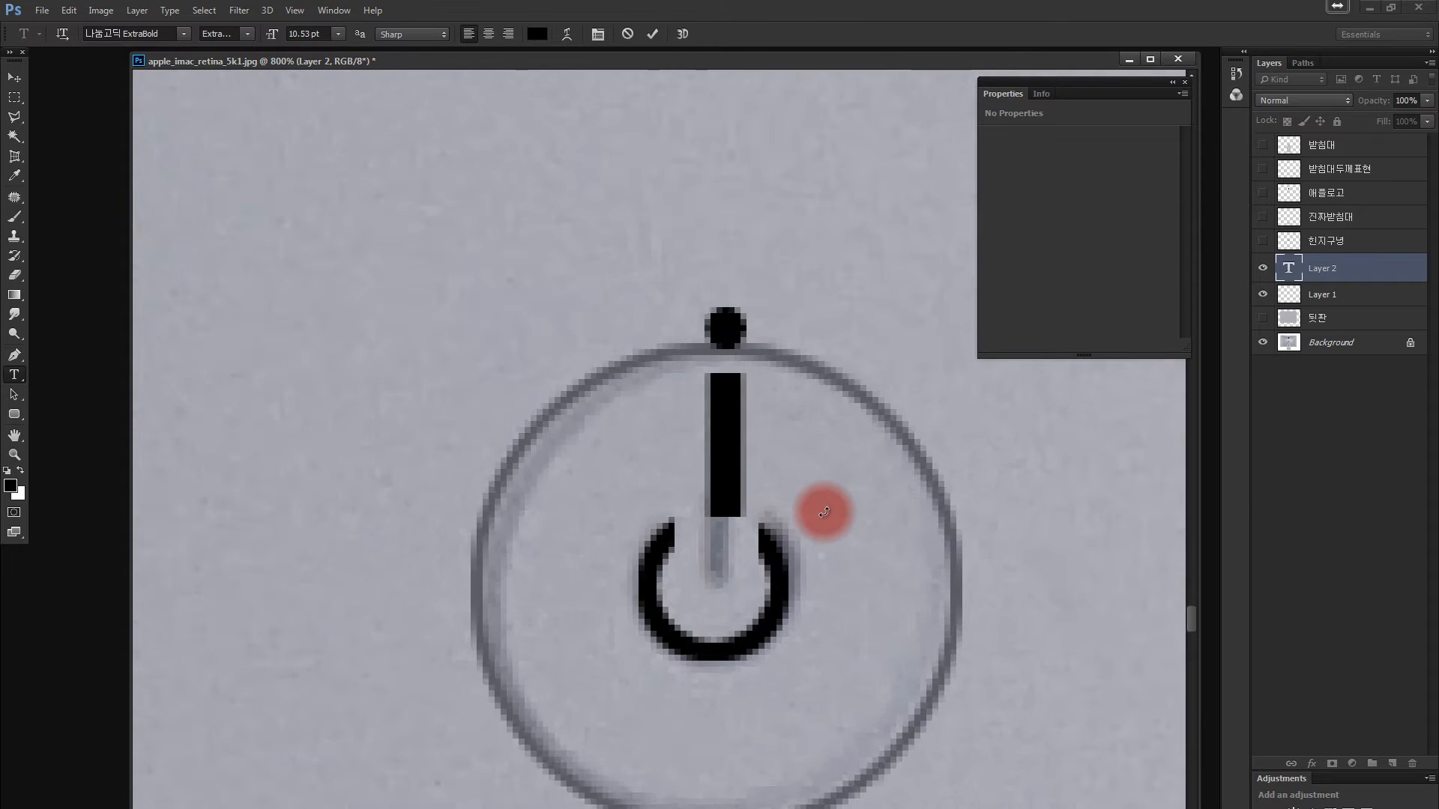
click(1286, 271)
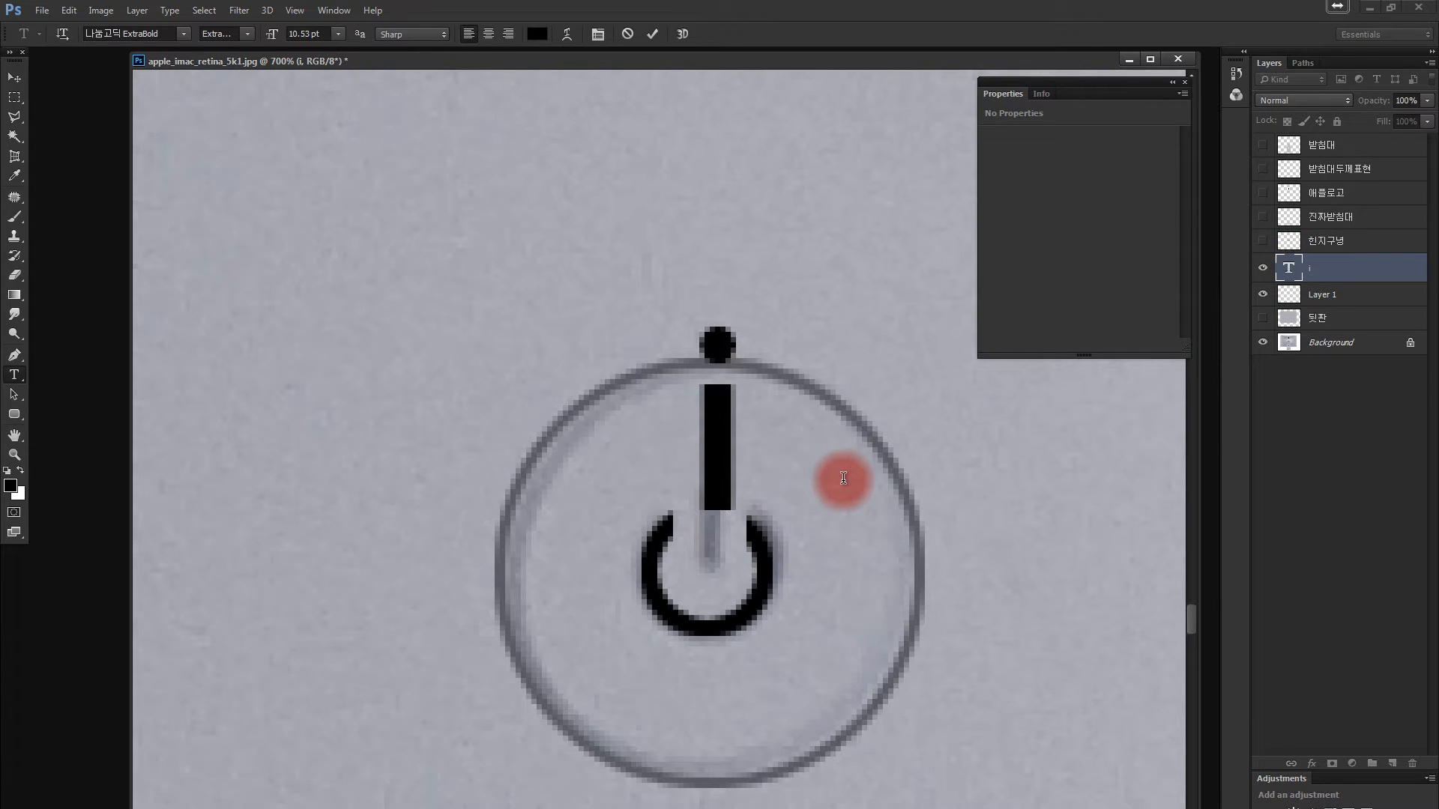
key(BackSpace)
text(I)
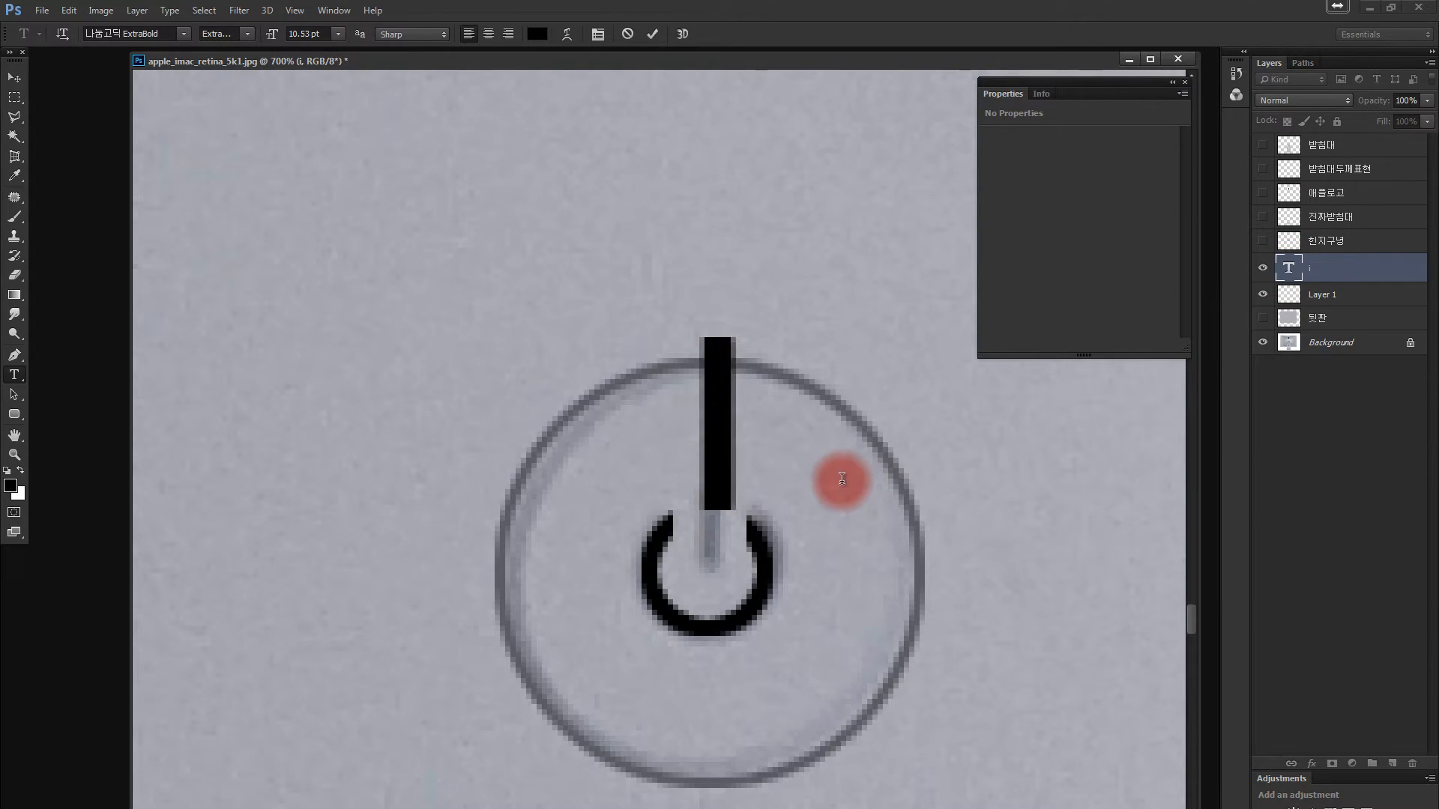
Scale down the letter "I" and position it over the photo's vertical bar in the power symbol's gap.
click(14, 77)
key(ctrl+t)
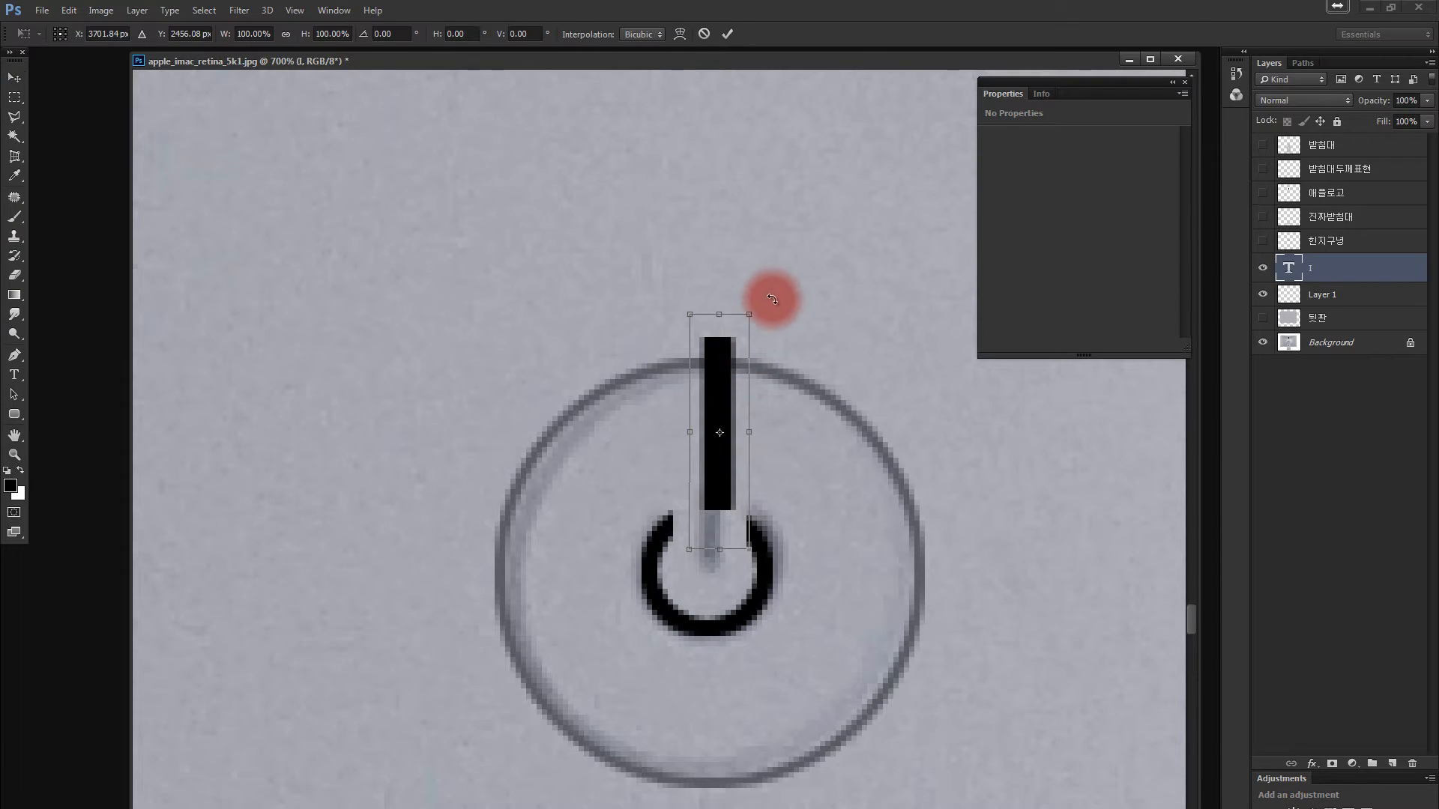
drag(712, 338, 713, 466)
double_click(713, 485)
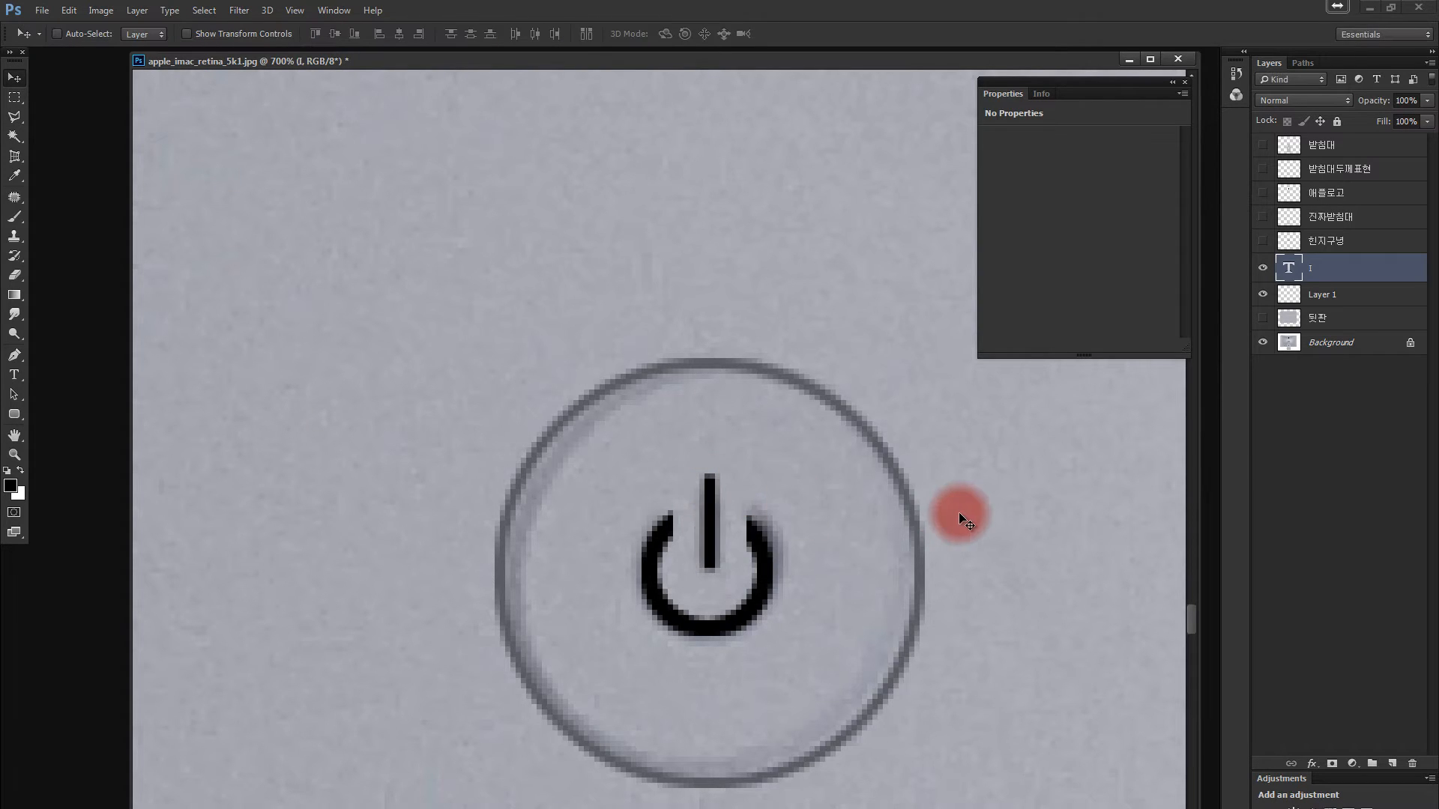
Scale down the letter "I" slightly so that it fits the vertical bar of the photo's power symbol.
key(ctrl+t)
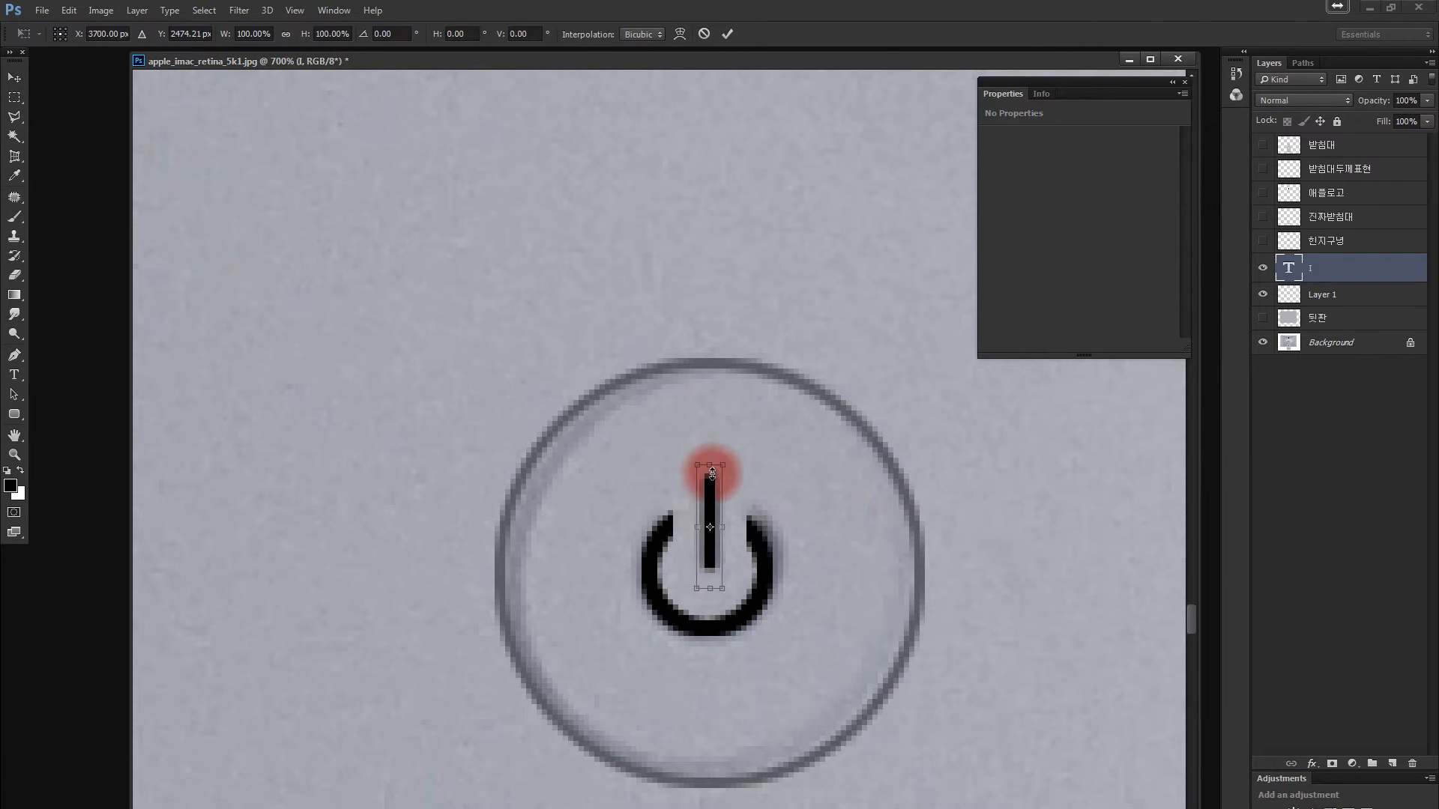
drag(700, 473, 714, 519)
double_click(713, 516)
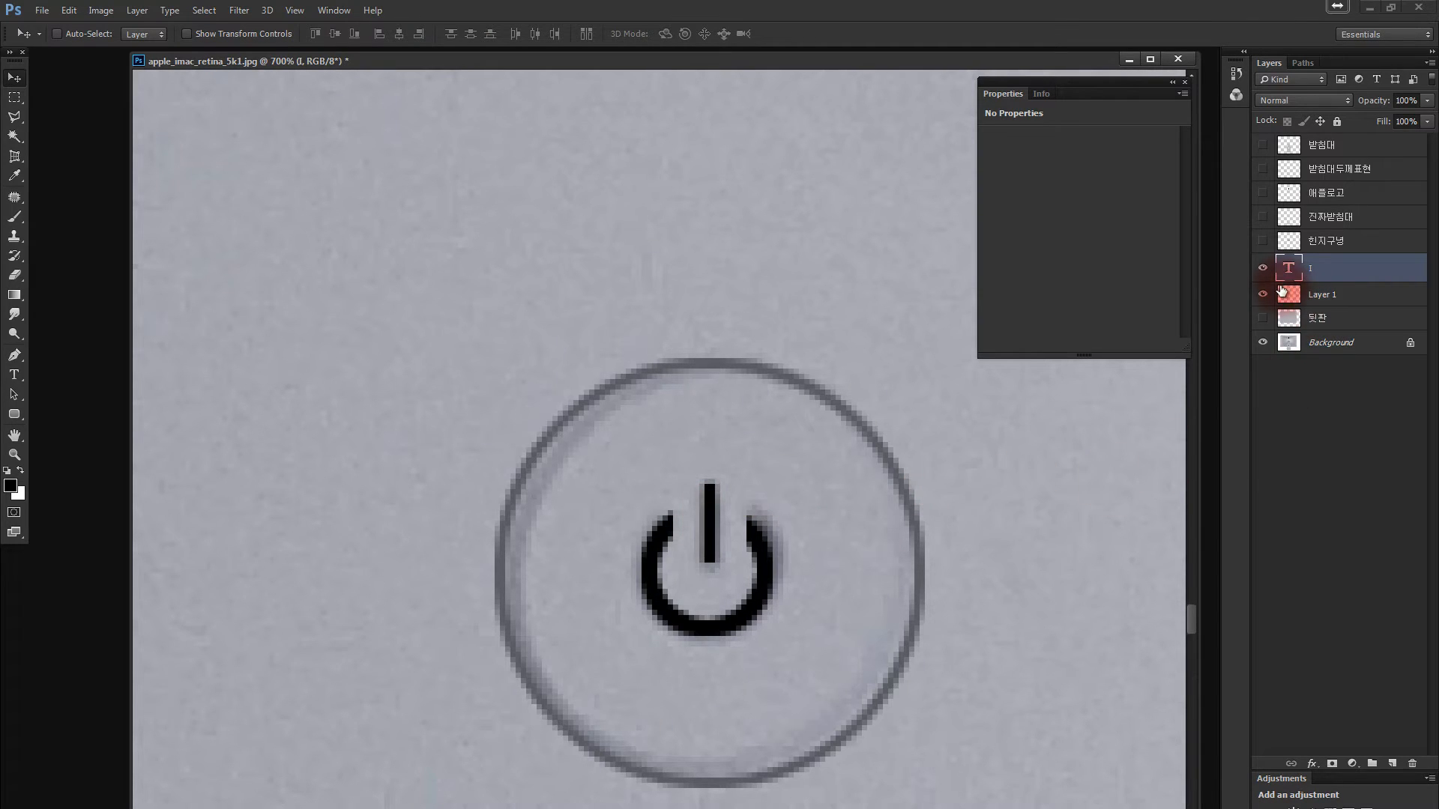
Show only Layer 1 and the "I" text layer, and select both layers.
alt+click(1264, 294)
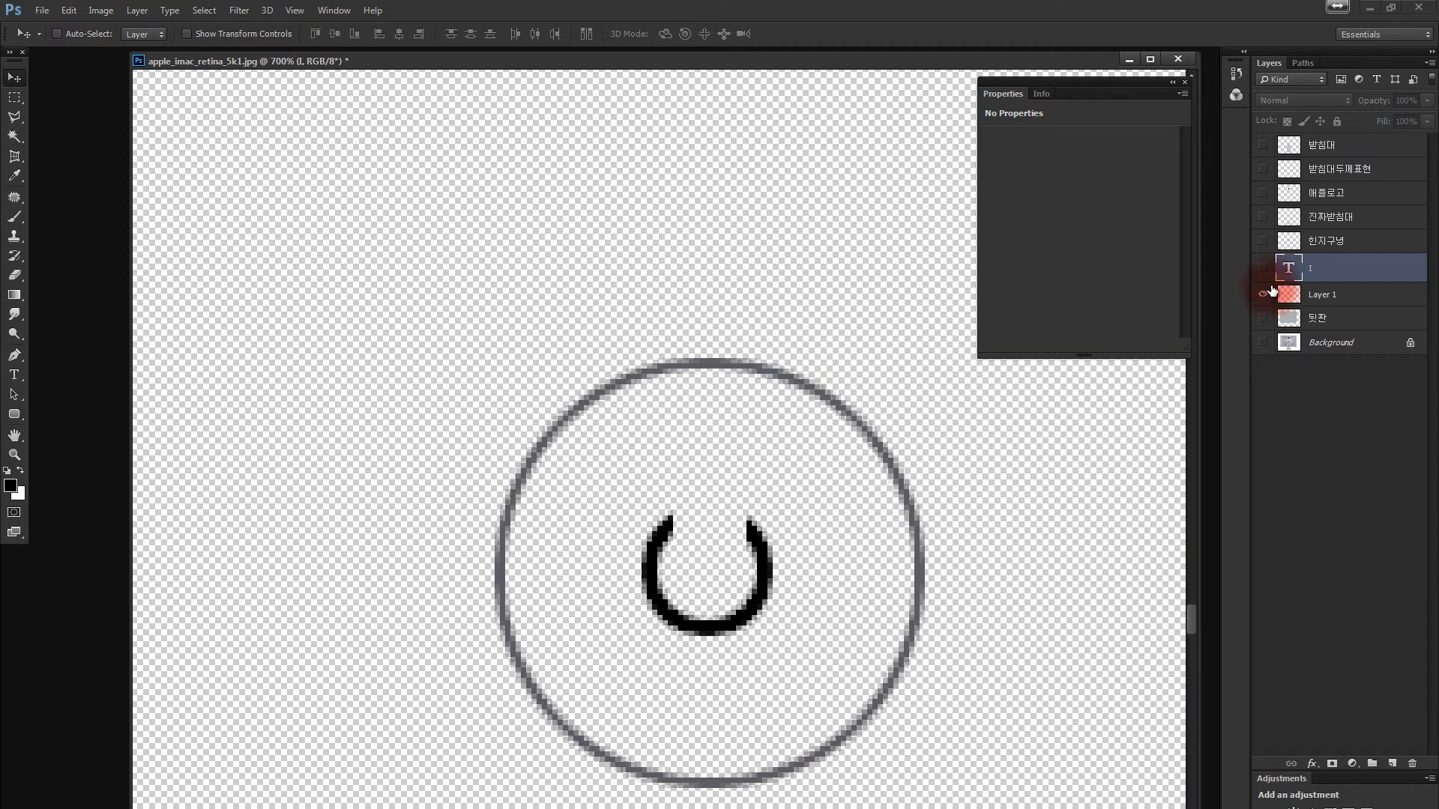
click(1265, 269)
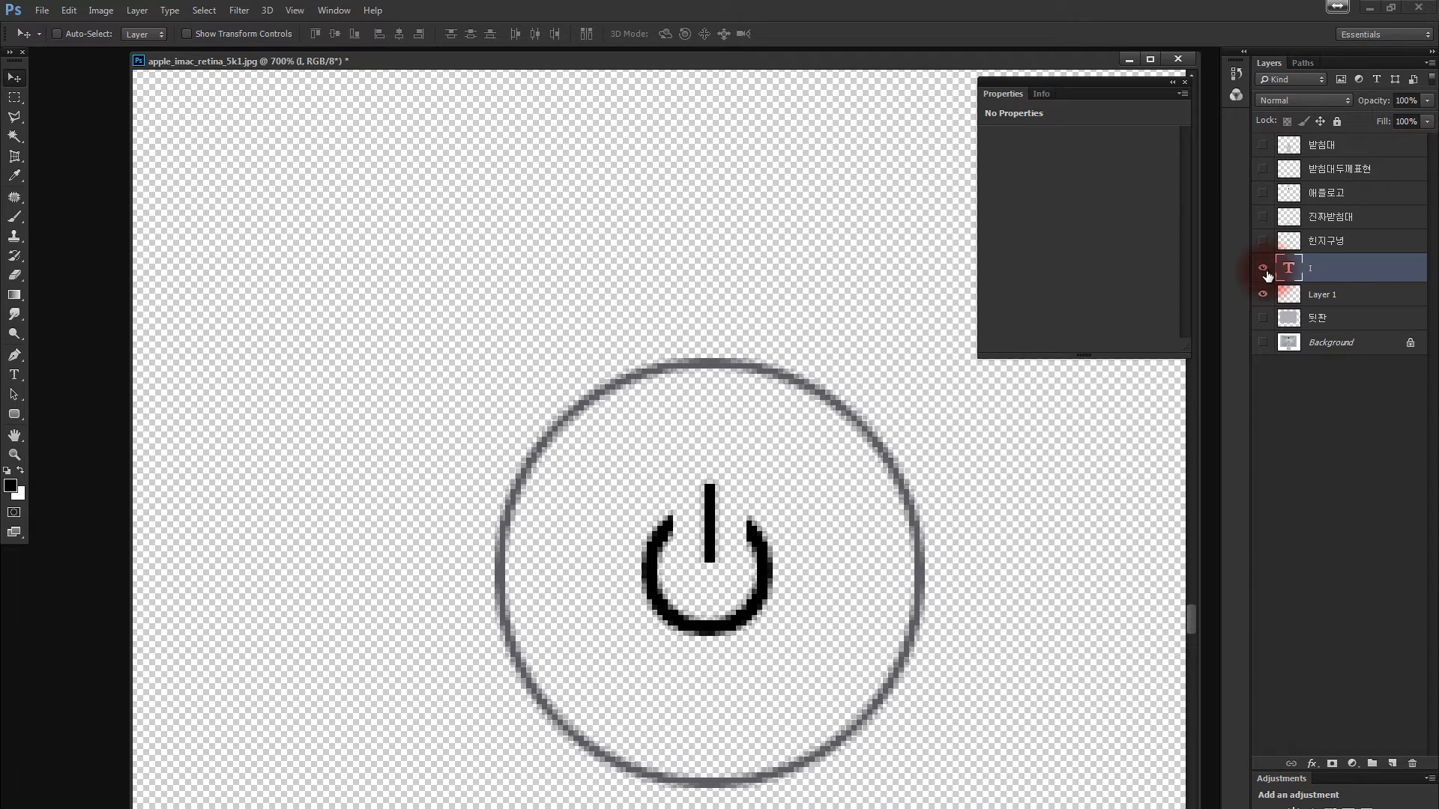
click(1317, 295)
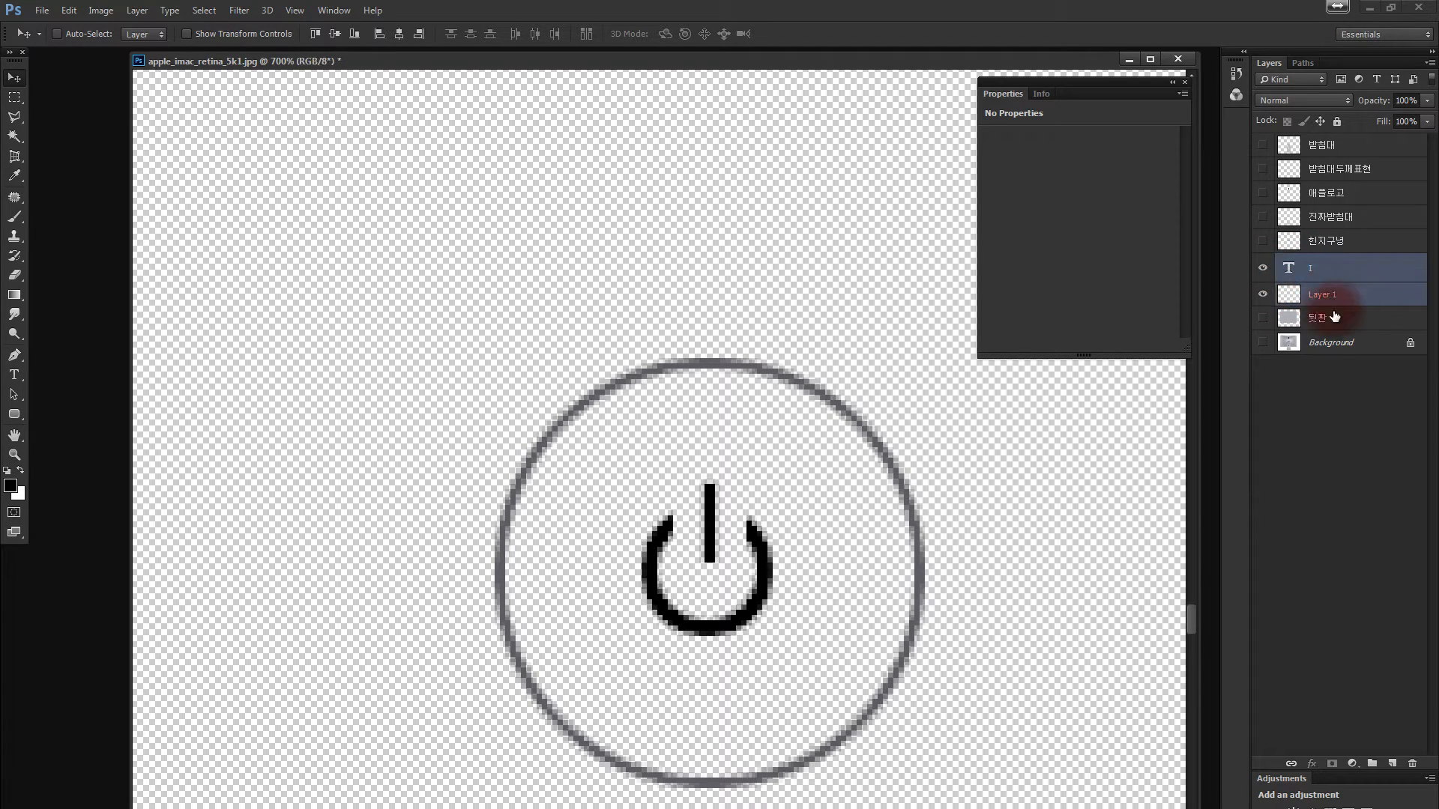
click(1338, 295)
ctrl+click(1370, 247)
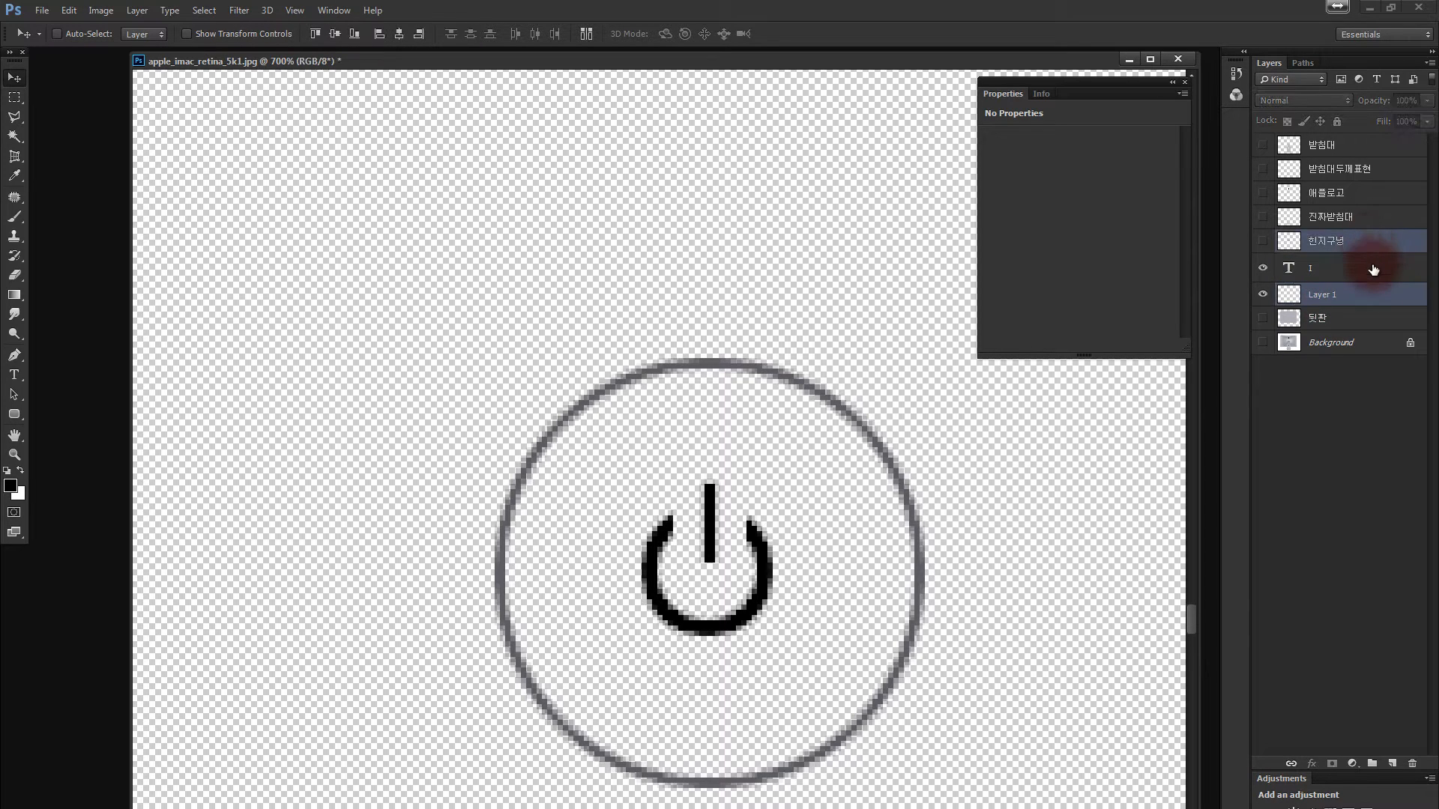
ctrl+click(1373, 270)
ctrl+click(1369, 297)
ctrl+click(1373, 270)
ctrl+click(1374, 248)
ctrl+click(1373, 270)
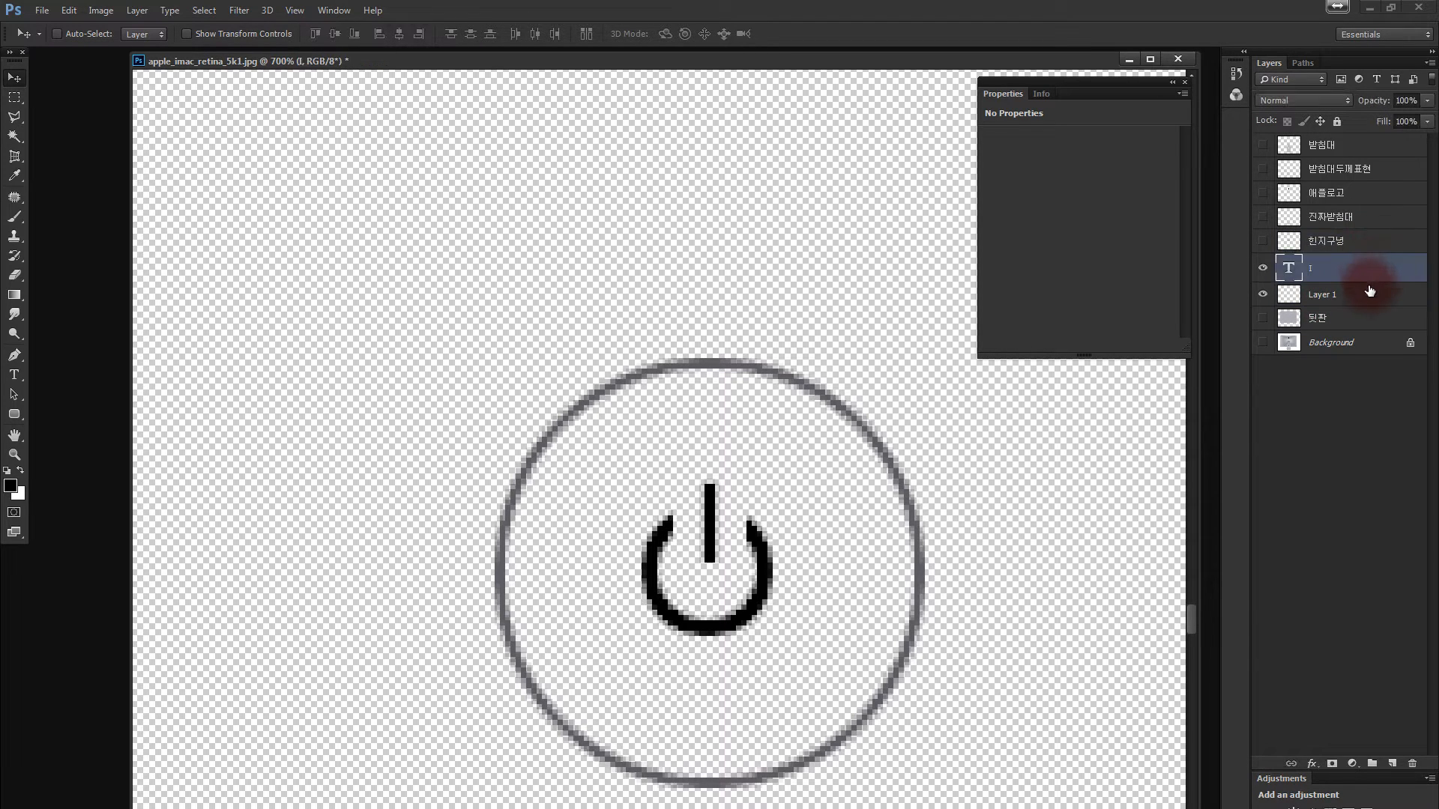
ctrl+click(1371, 292)
ctrl+click(1378, 241)
ctrl+click(1373, 269)
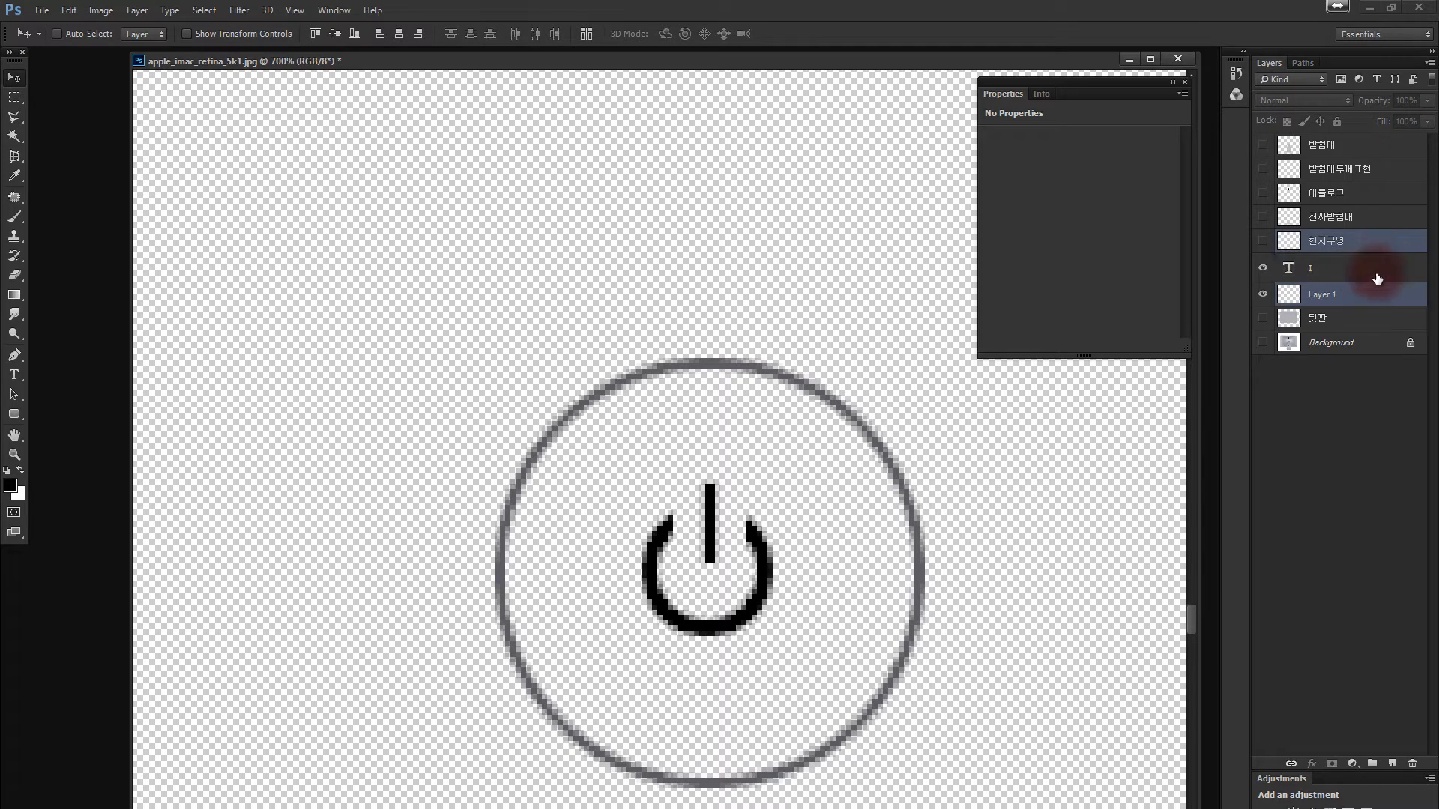
ctrl+click(1377, 251)
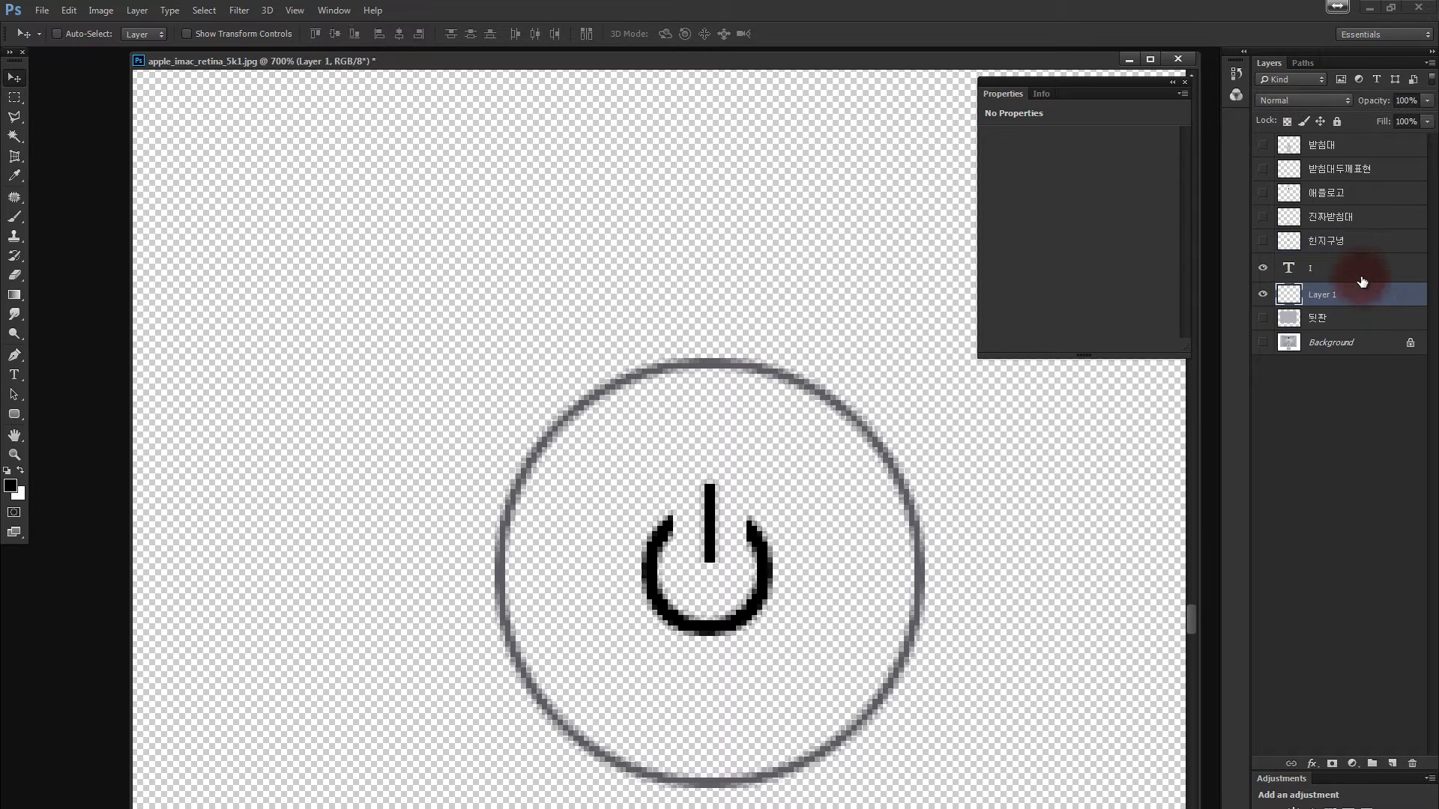
Select the "I" text layer together with Layer 1, check each one's visibility, and merge them into one layer.
ctrl+click(1285, 270)
click(1262, 268)
click(1262, 293)
click(1263, 294)
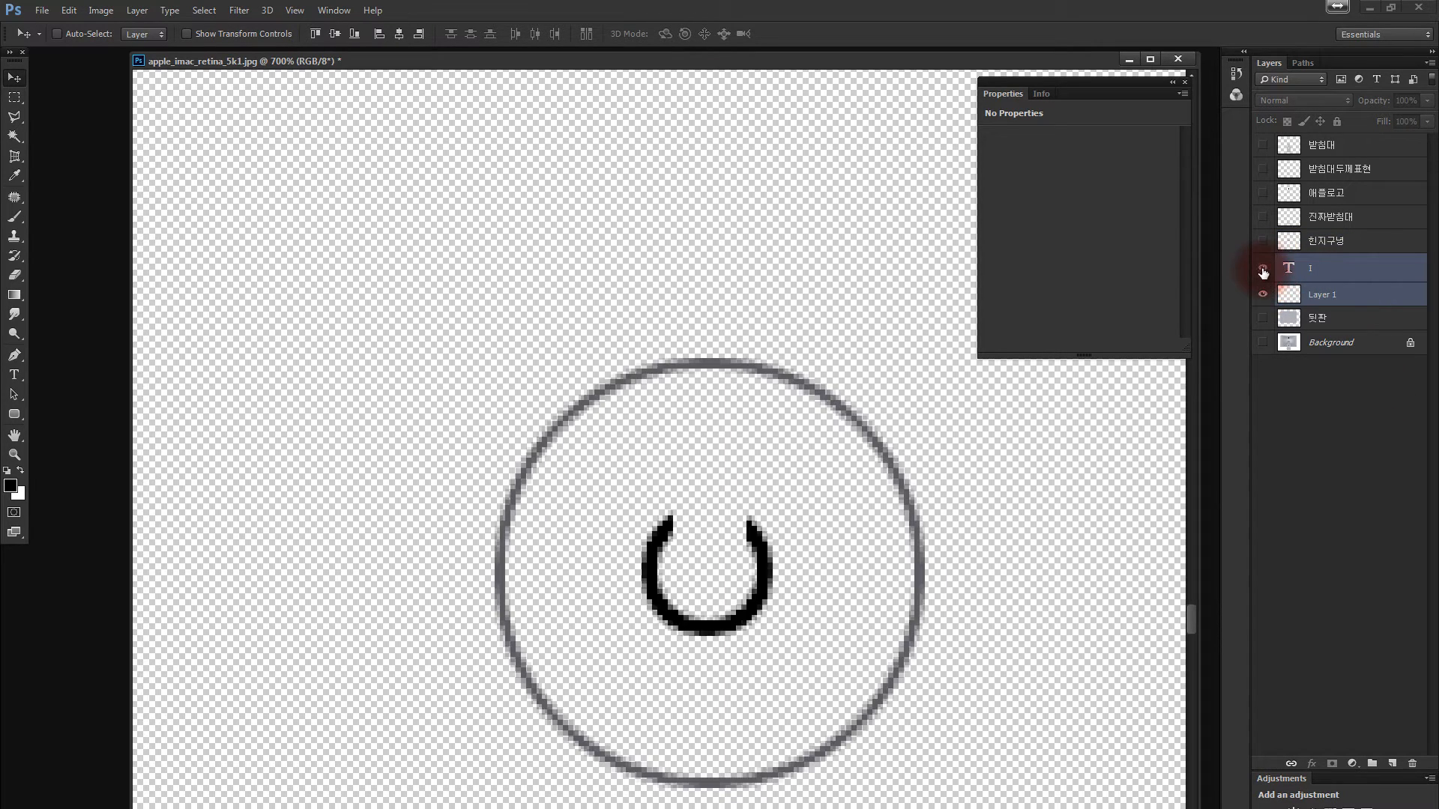
click(1262, 268)
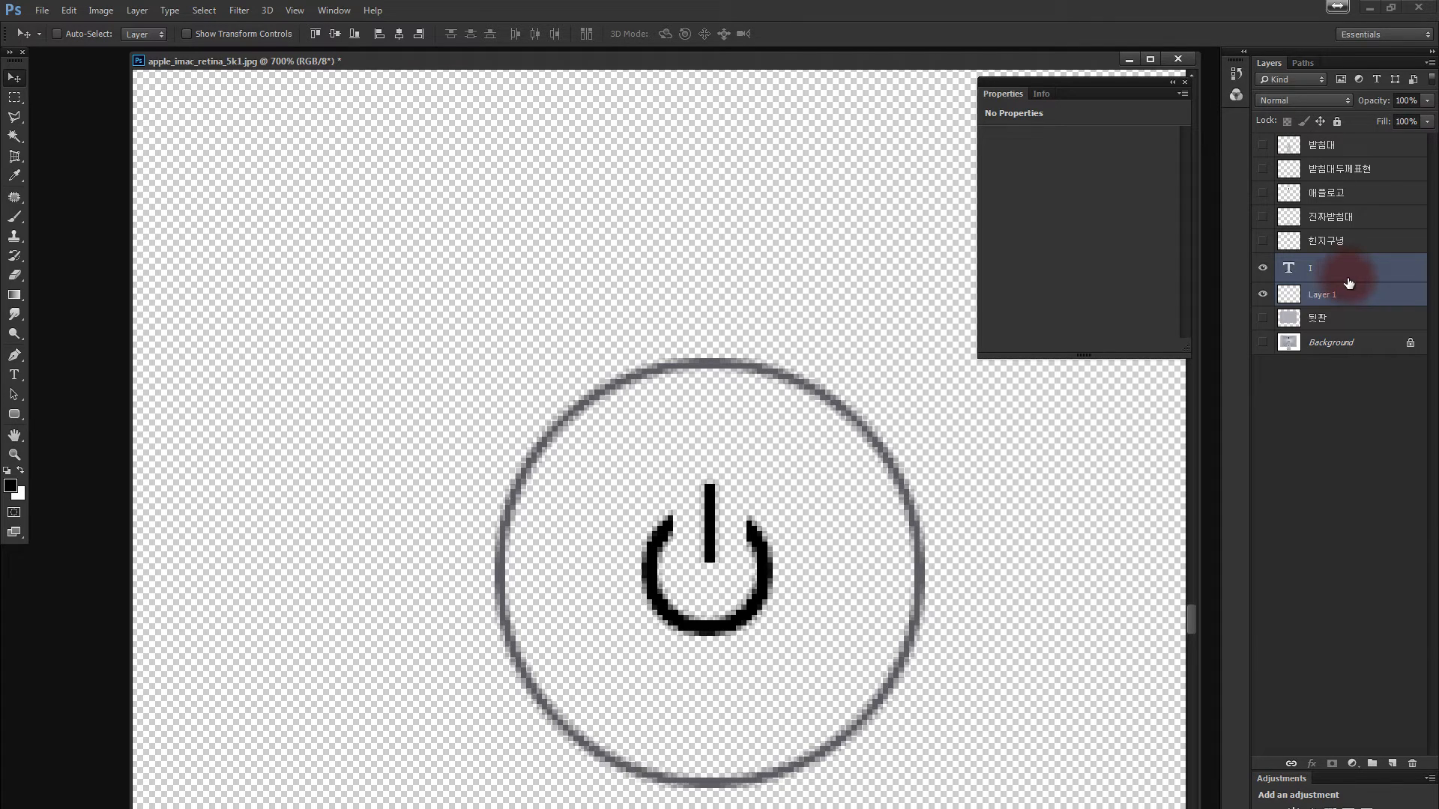
key(ctrl+e)
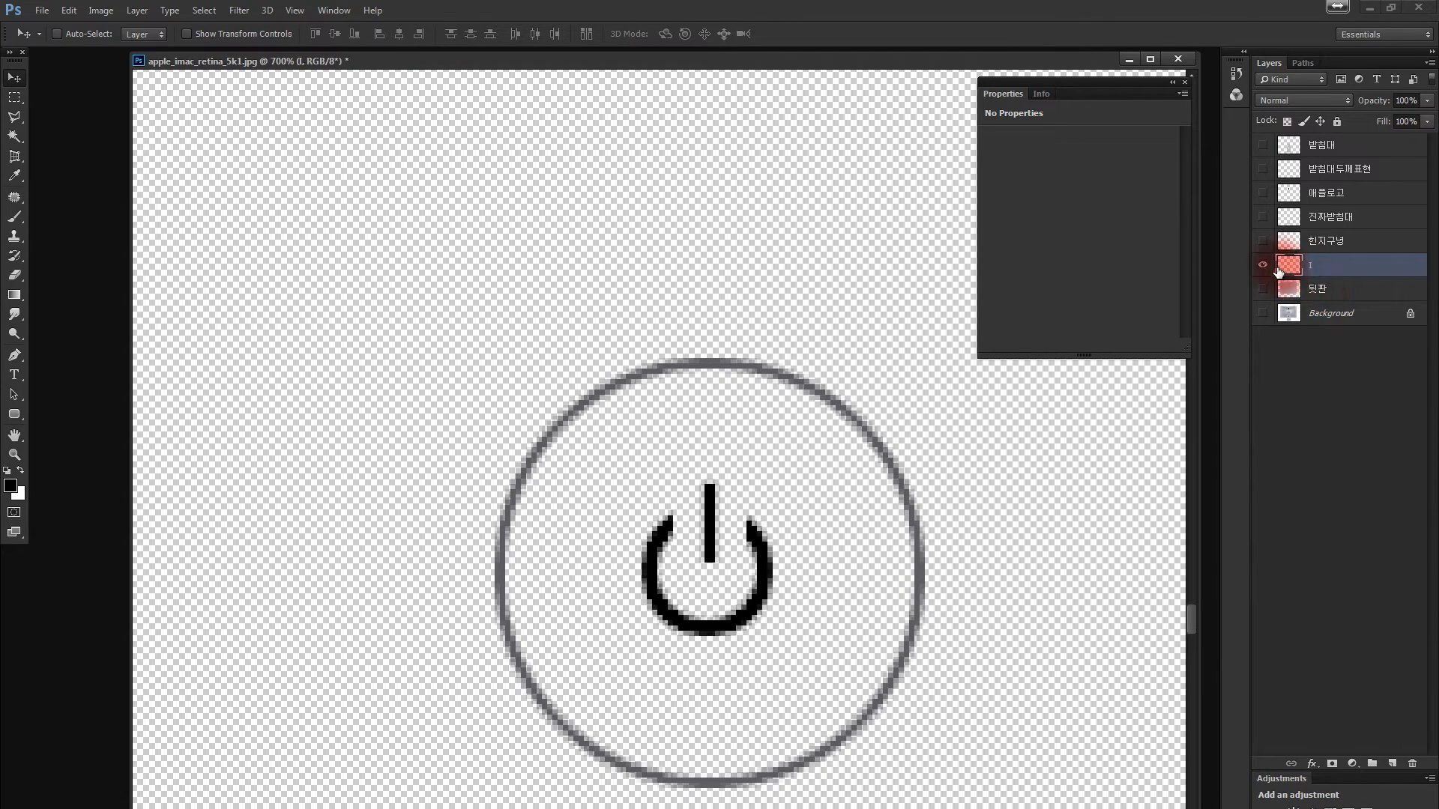
Show the 뒷판, Background and all remaining layers to bring back the complete iMac artwork.
click(1262, 290)
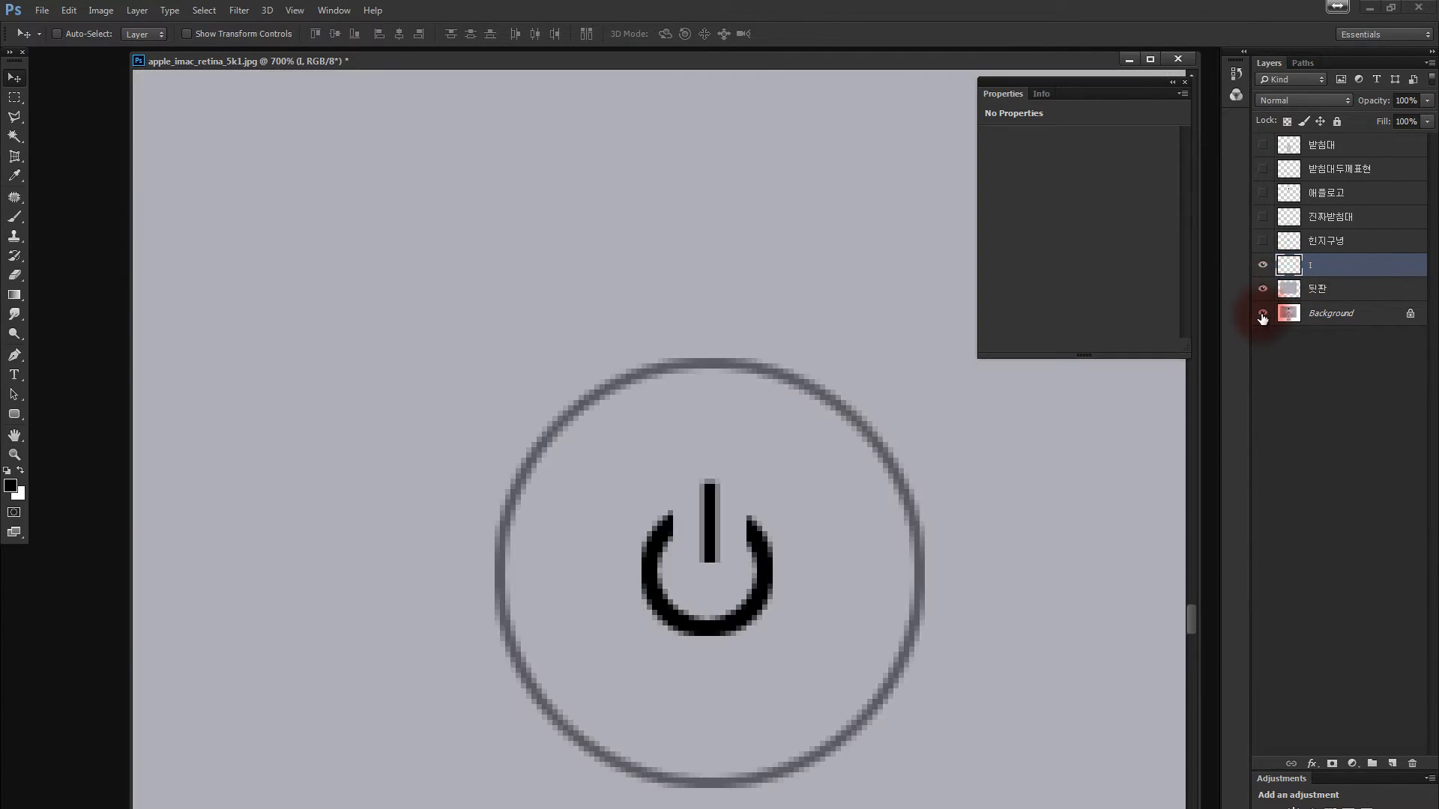
click(1262, 314)
key(ctrl+minus)
key(ctrl+minus)
key(ctrl+minus)
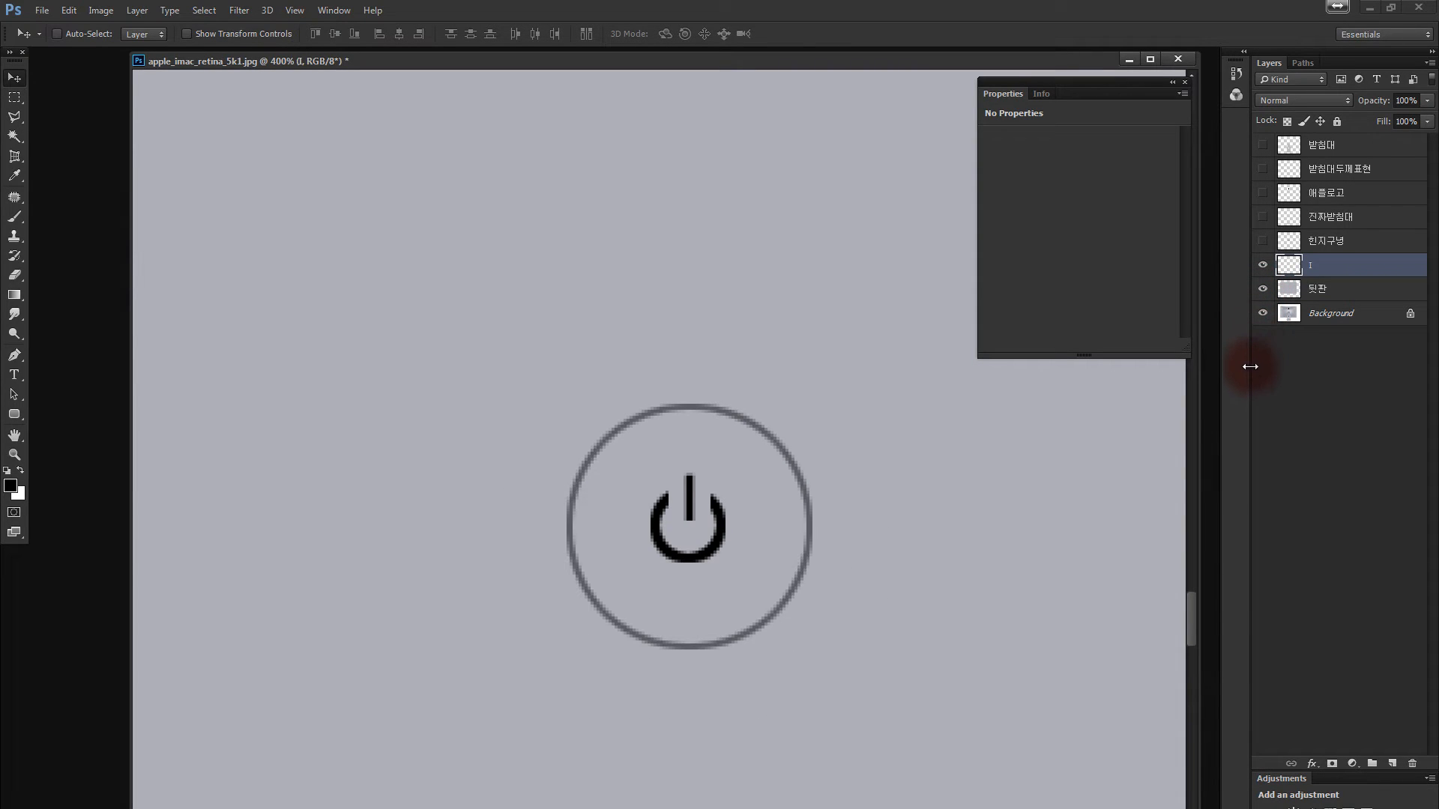
key(ctrl+minus)
key(ctrl+minus)
key(ctrl+minus)
key(ctrl+minus)
key(ctrl+minus)
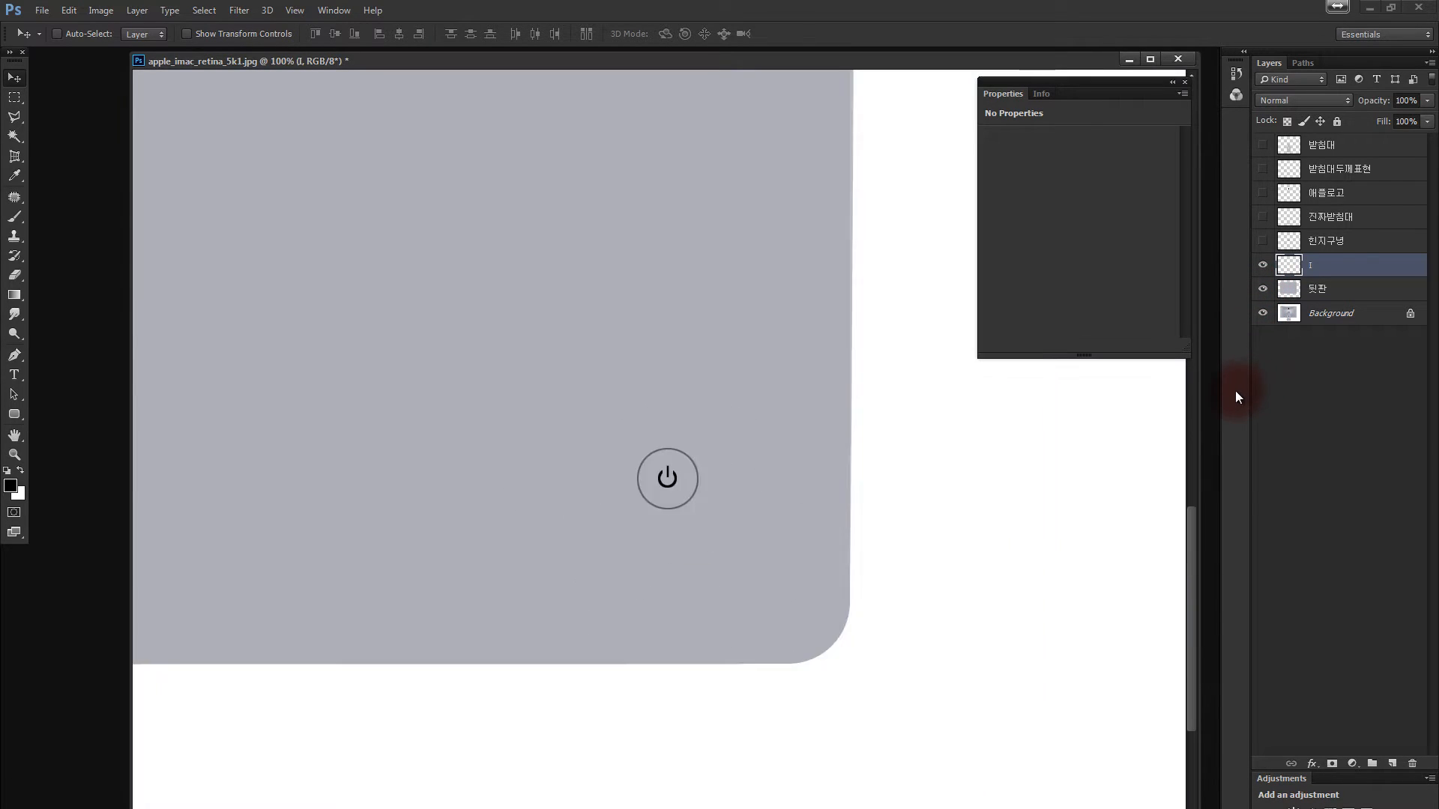
key(ctrl+minus)
key(ctrl+minus)
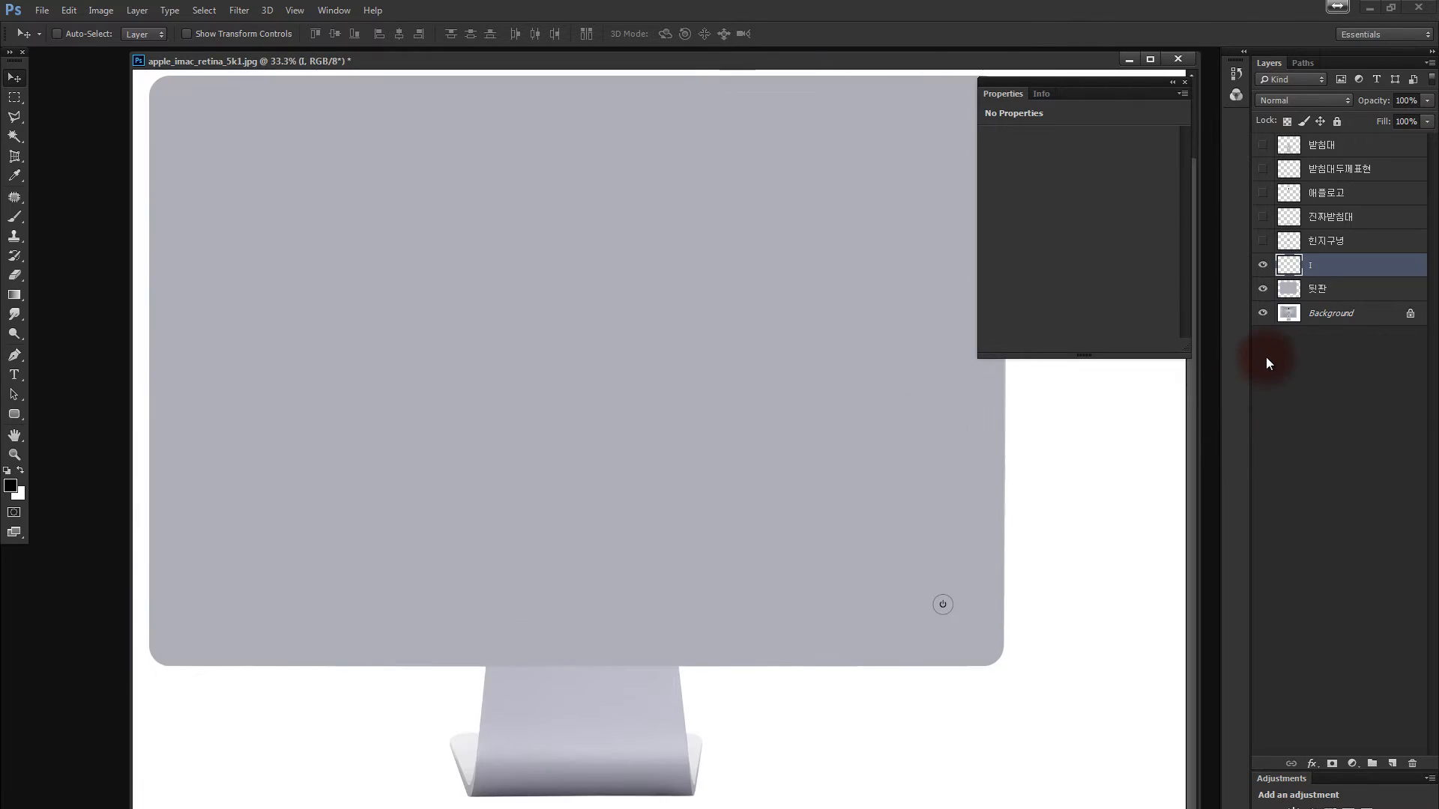
drag(1262, 241, 1270, 156)
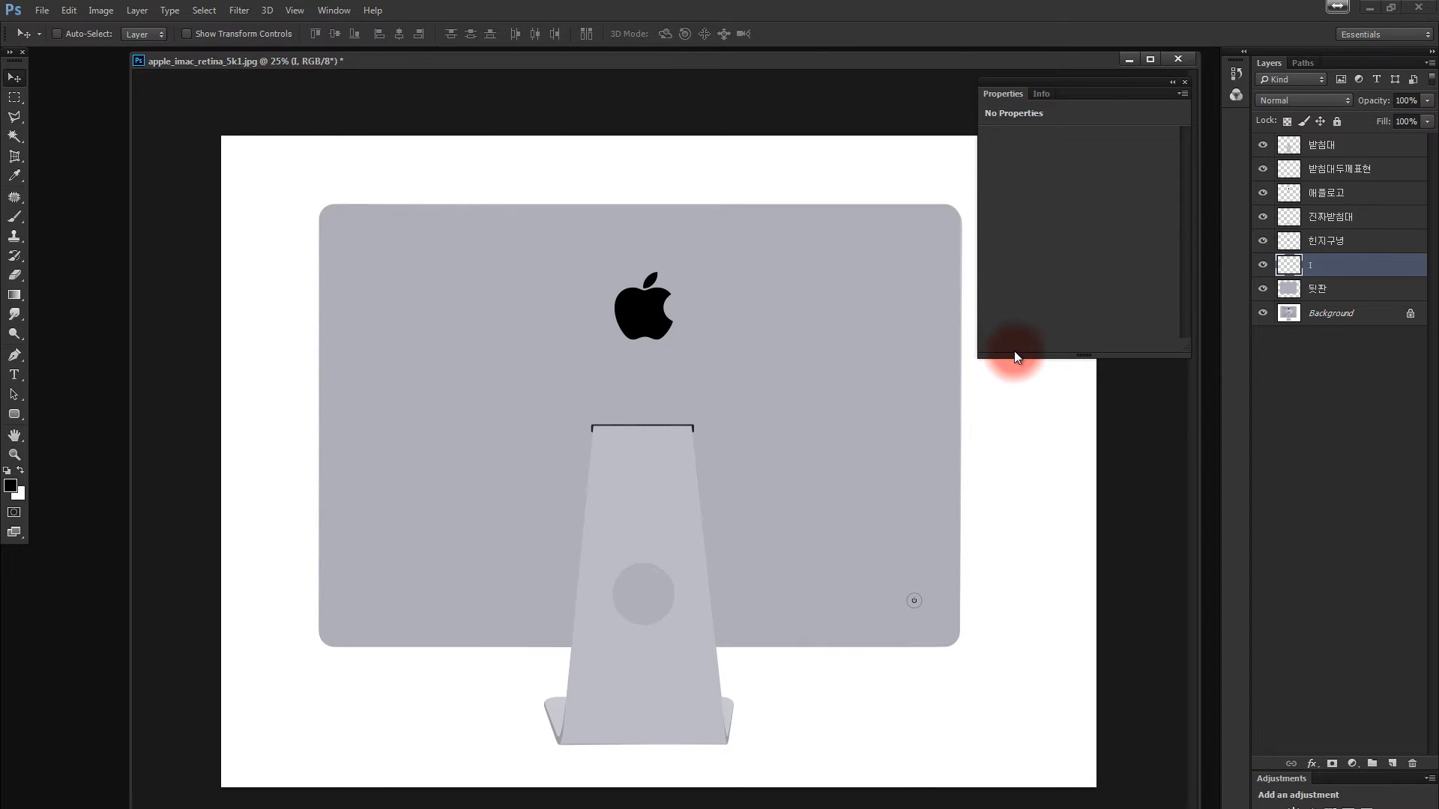
key(ctrl+minus)
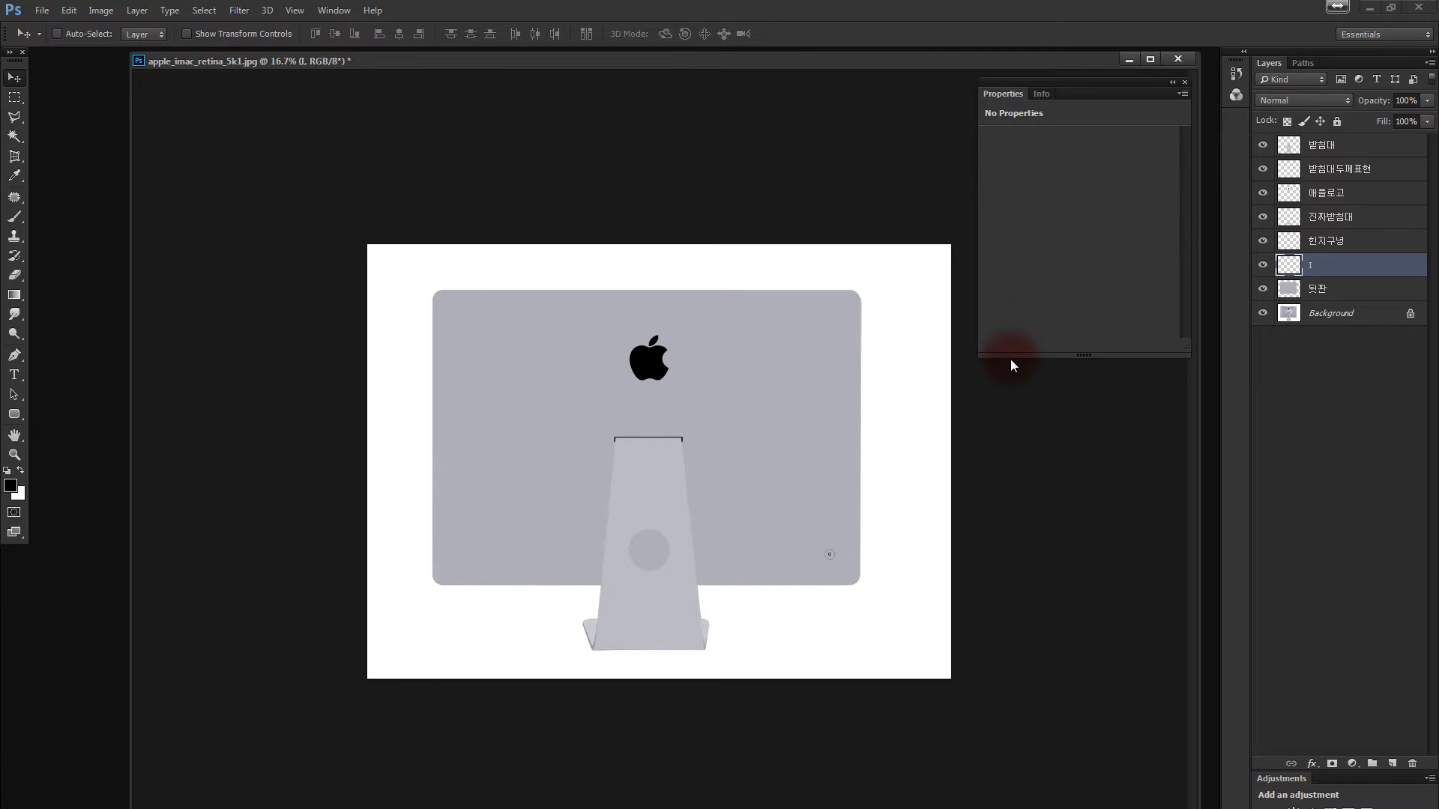
Show only the Background photo and examine the ports and surface shading on the iMac's back.
alt+click(1262, 313)
key(z)
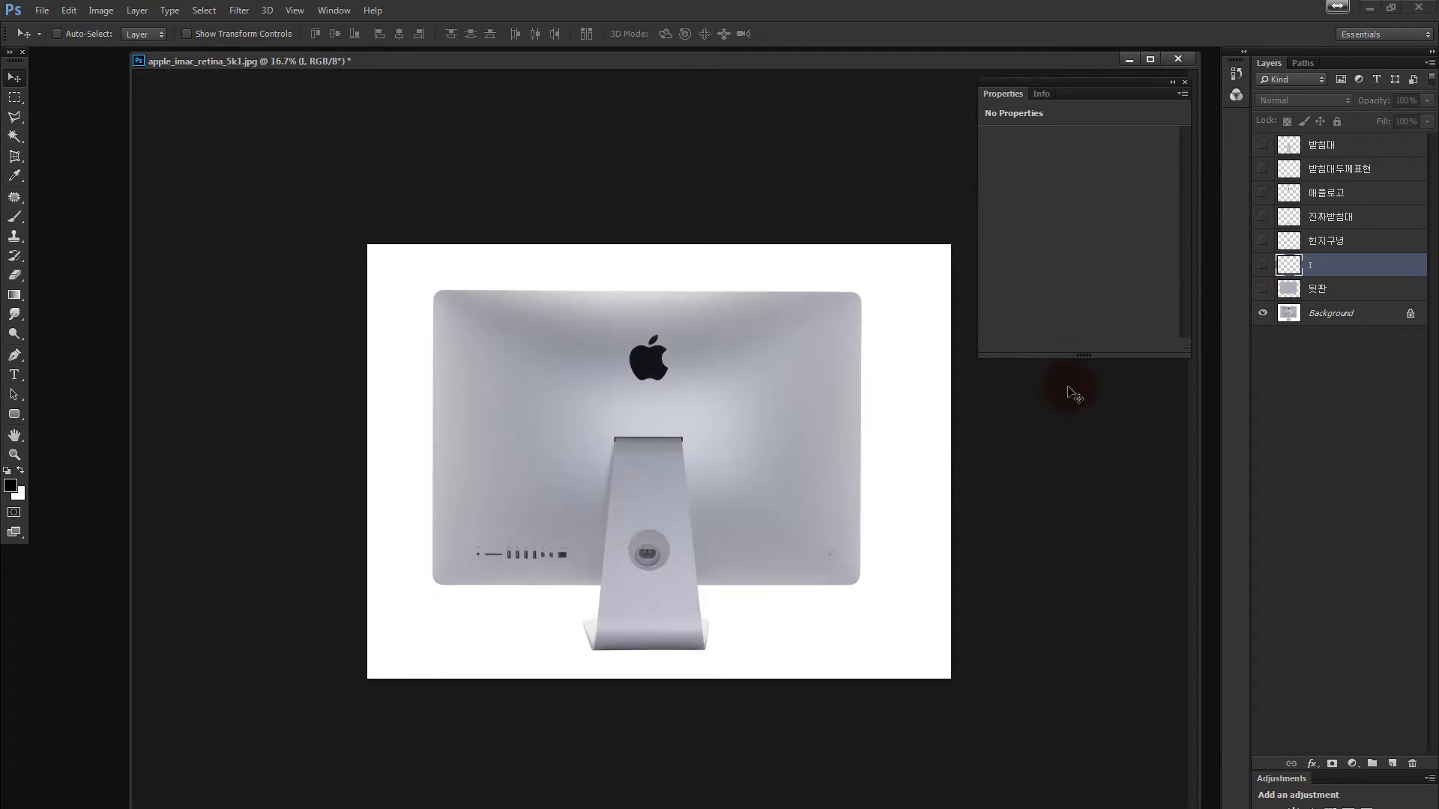
click(528, 436)
mouse_move(528, 436)
mouse_down()
mouse_move(620, 420)
mouse_move(552, 446)
mouse_up()
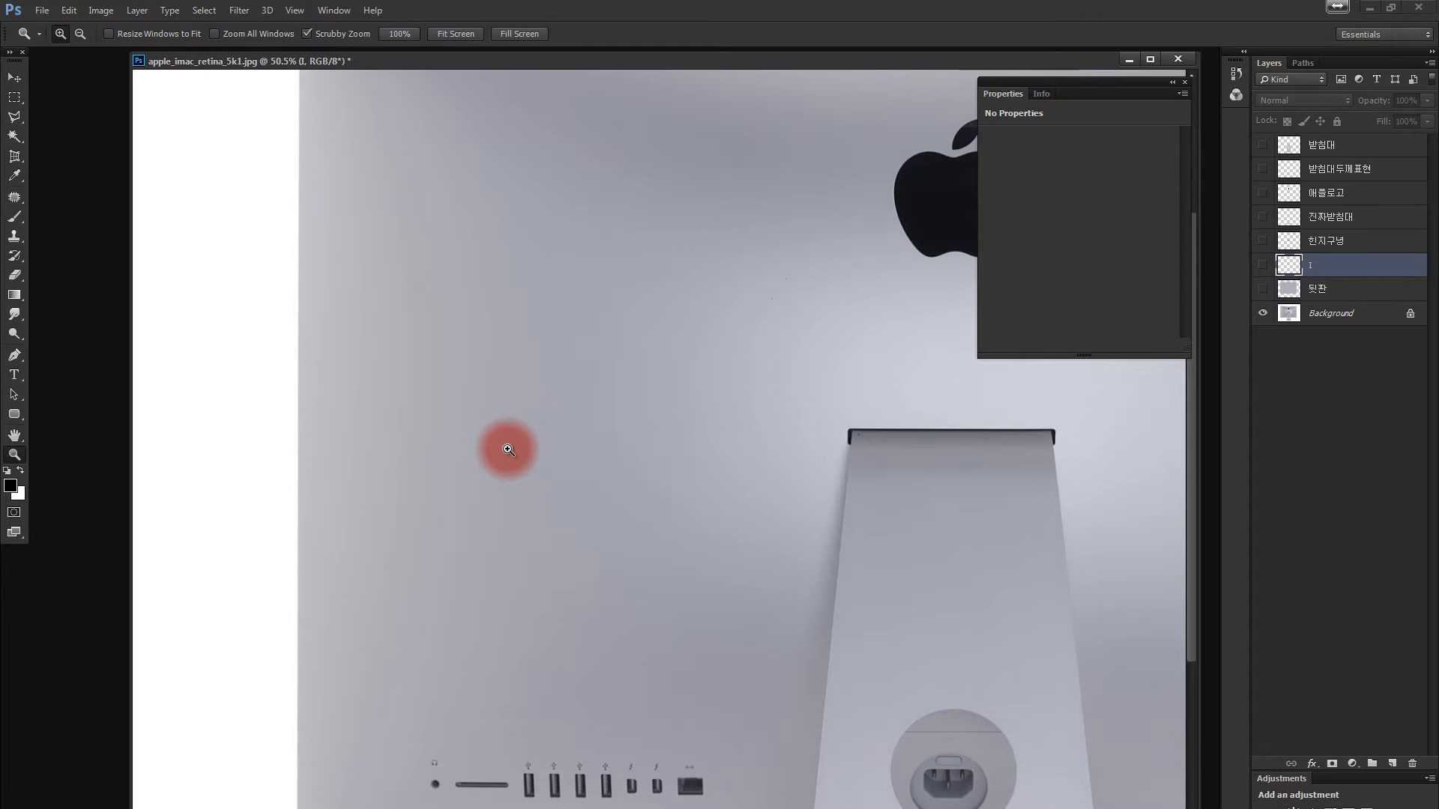
drag(783, 533, 753, 531)
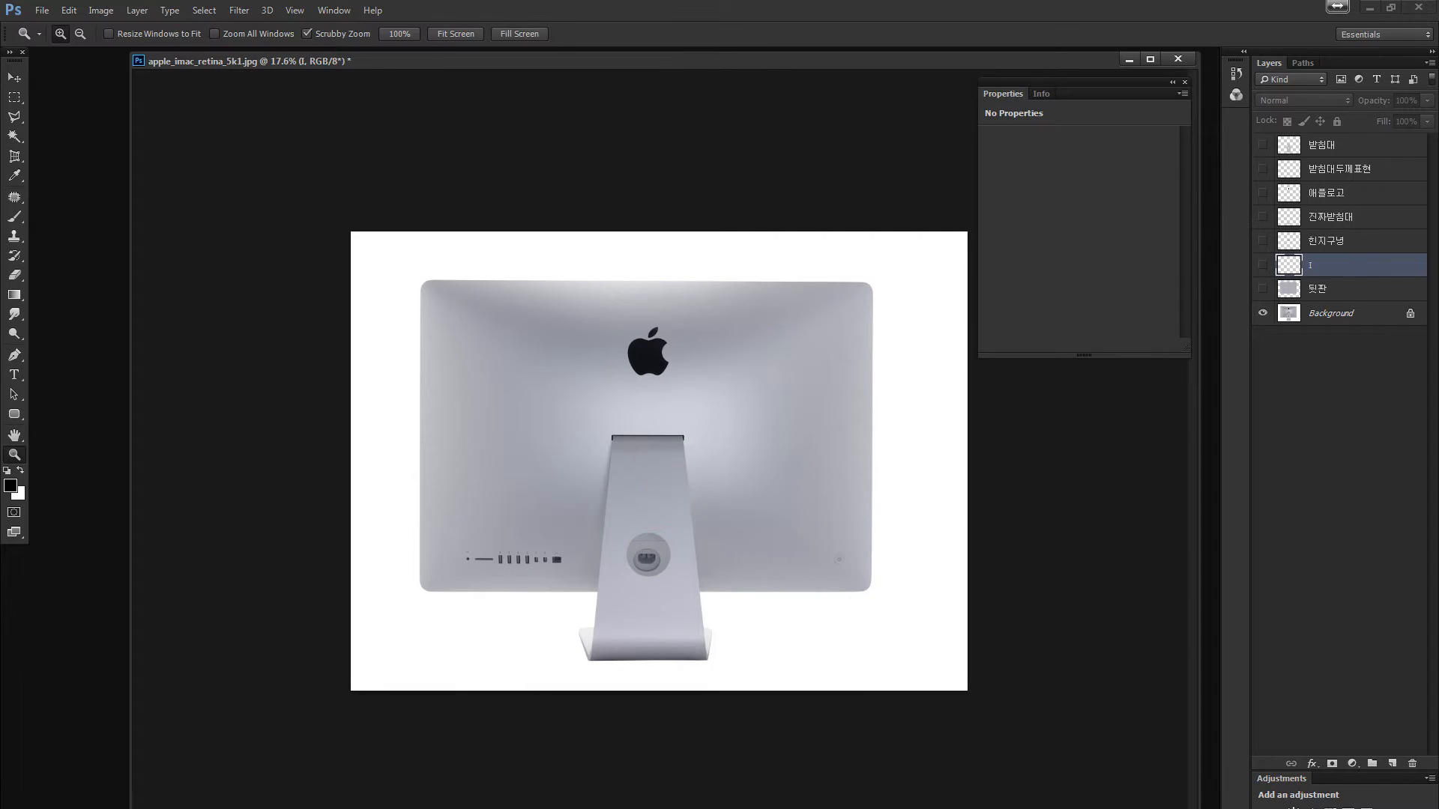
Show all the traced shape layers again and select the 뒷판 layer.
mouse_move(206, 800)
drag(1262, 289, 1262, 144)
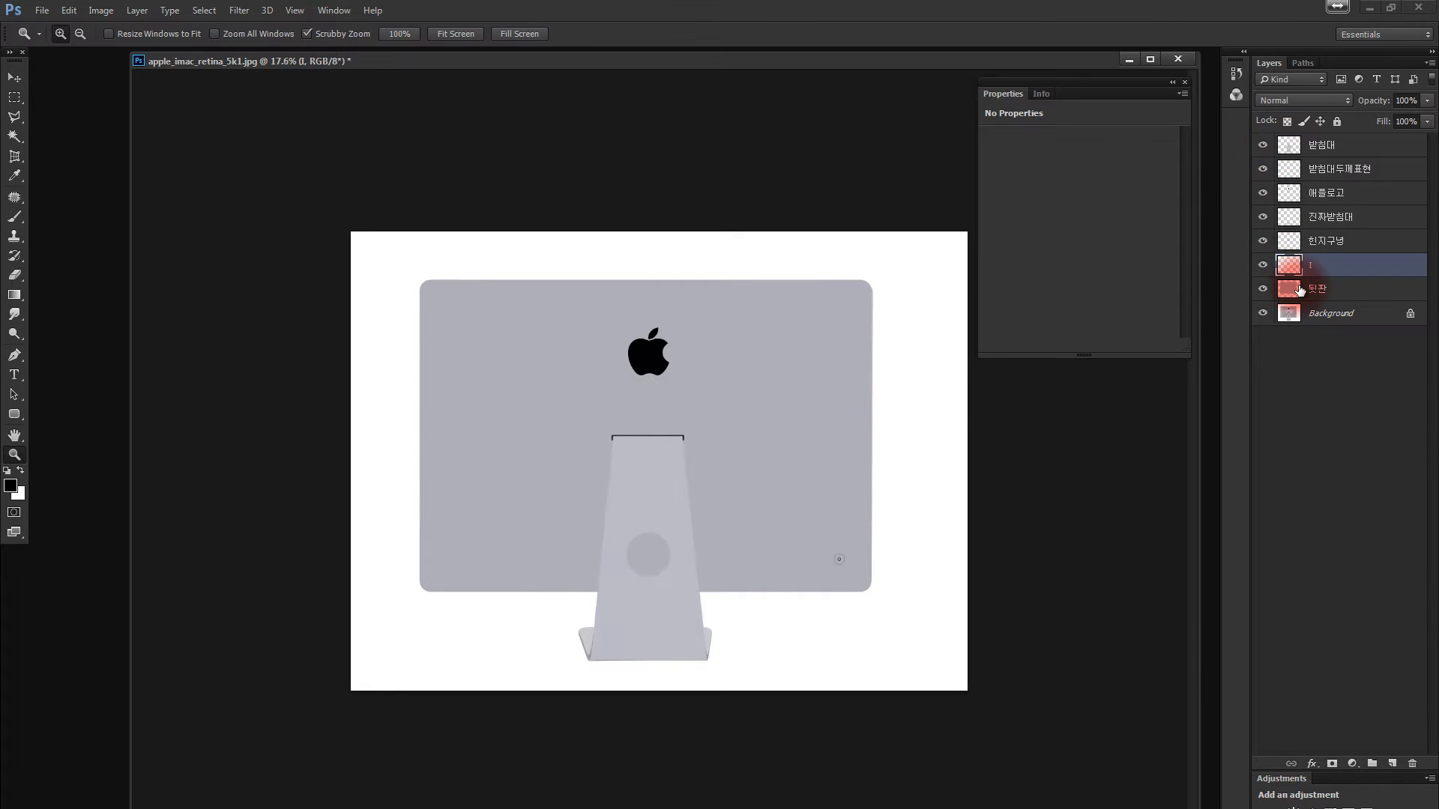
click(1300, 290)
drag(595, 443, 659, 417)
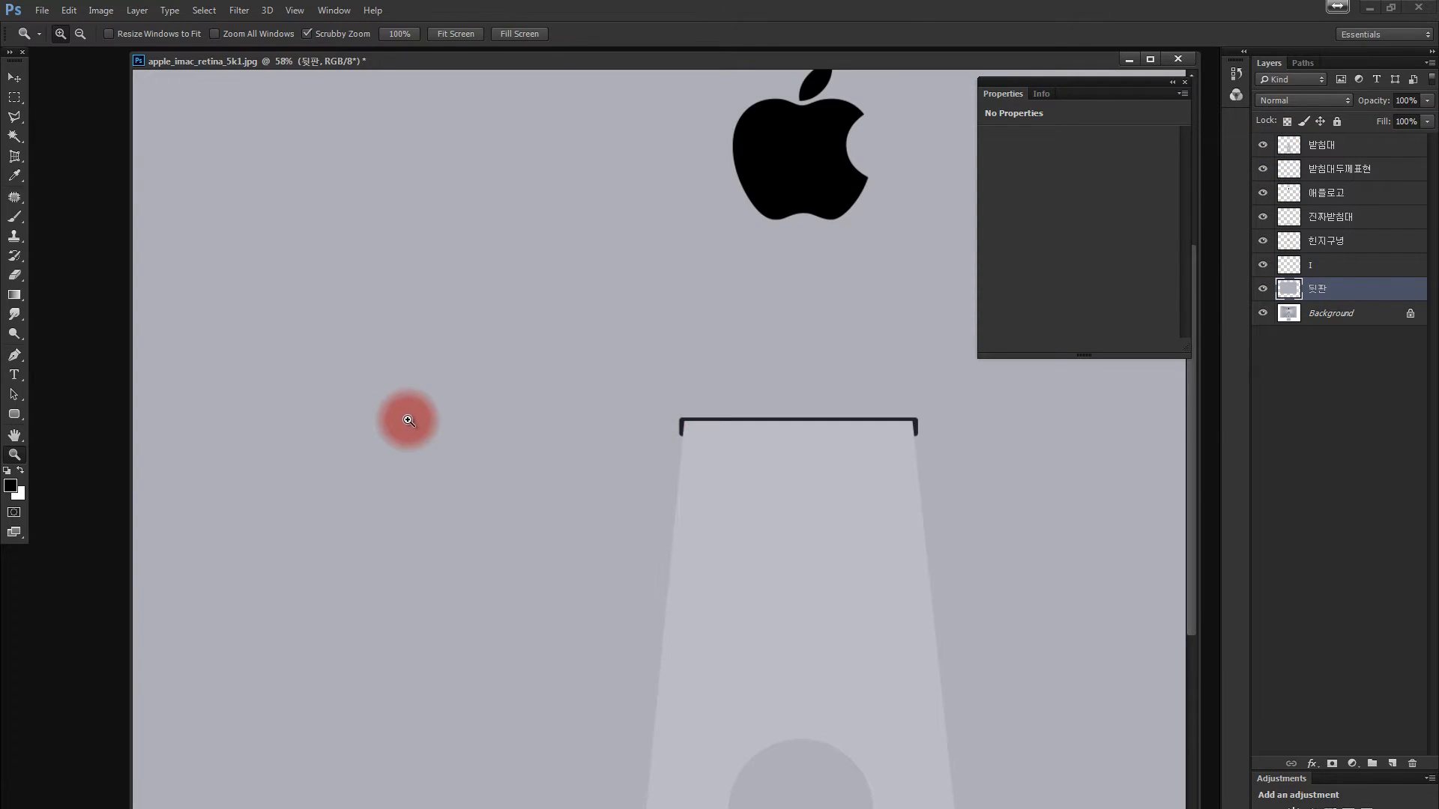
drag(408, 420, 337, 434)
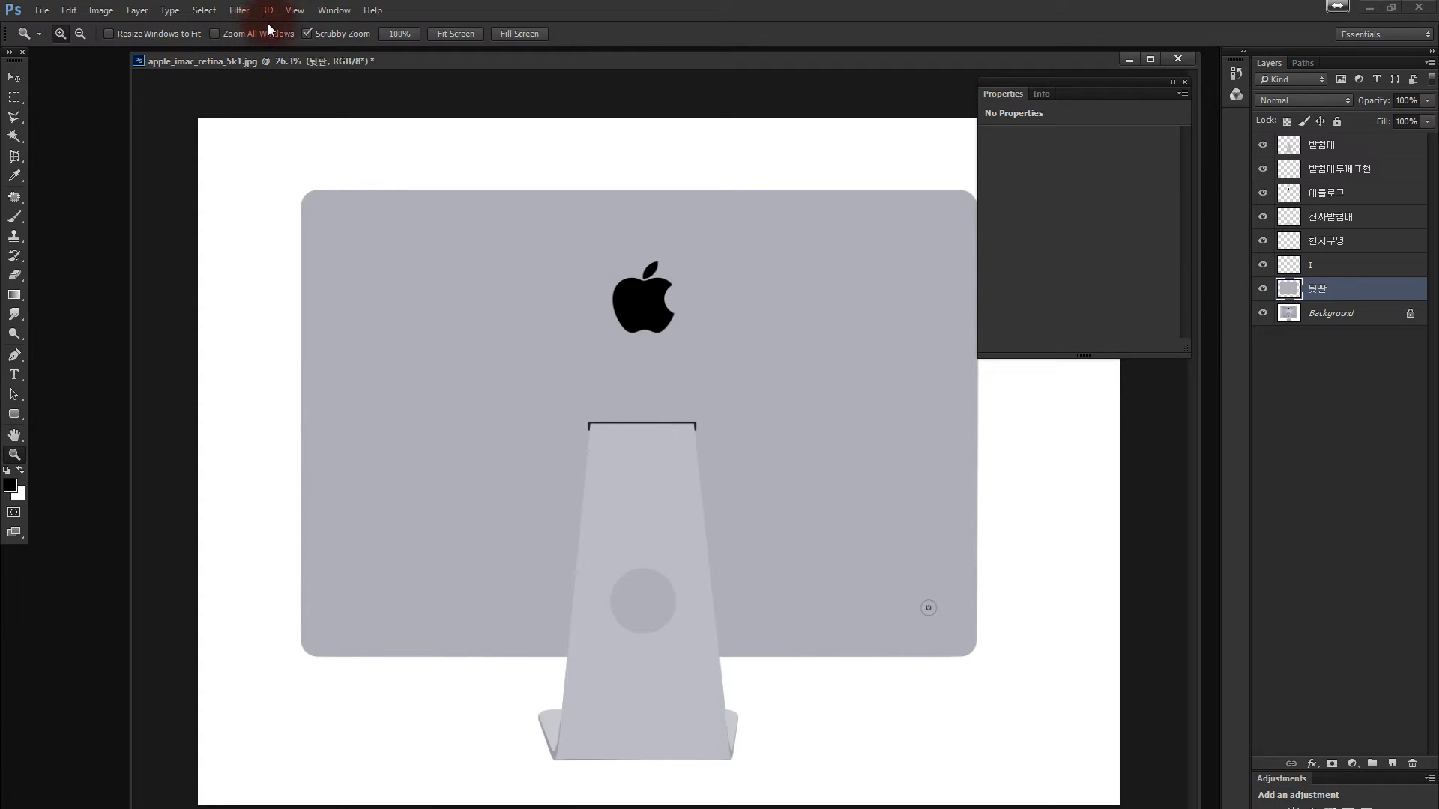
Open the Add Noise filter for the 뒷판 layer.
key(alt)
key(alt)
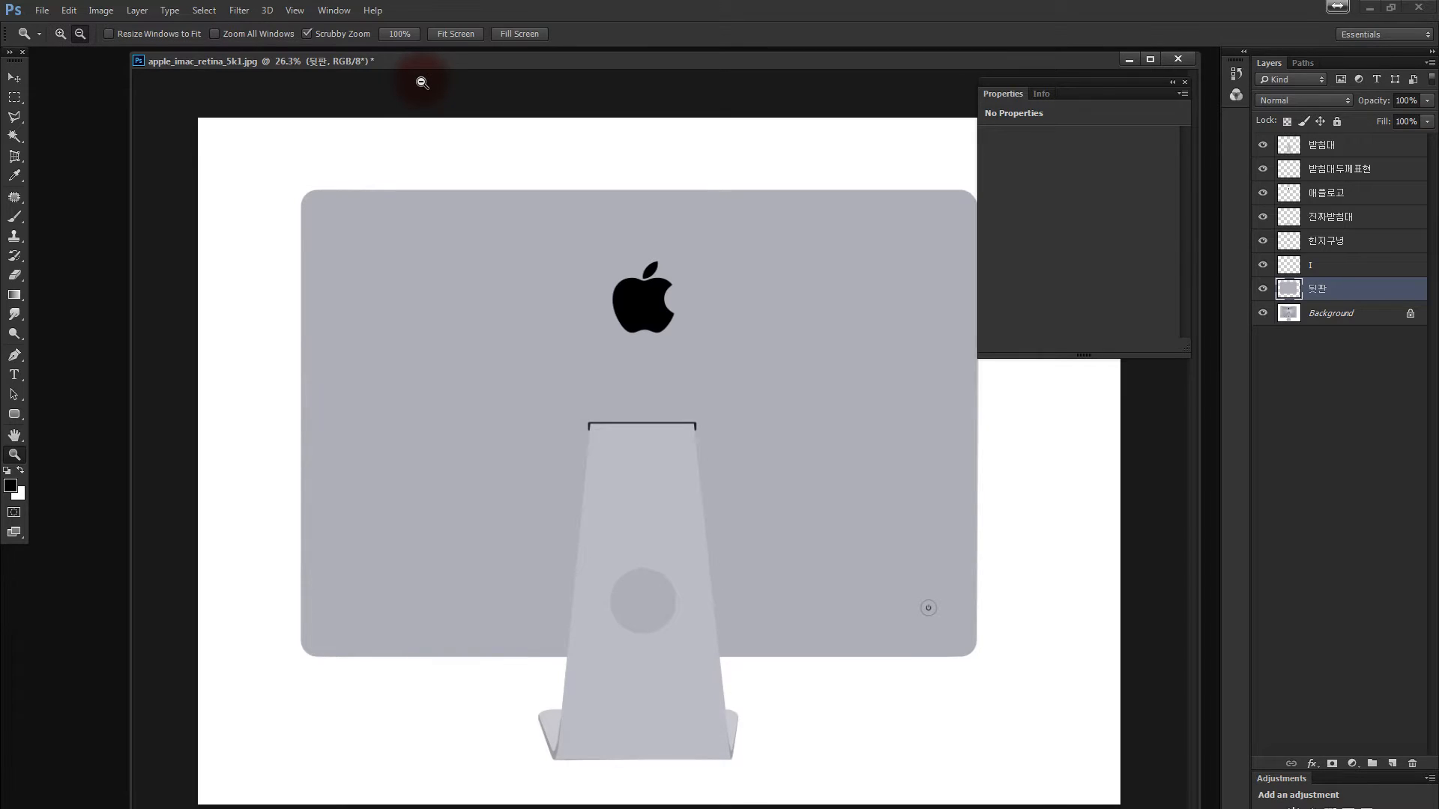
key(alt+t)
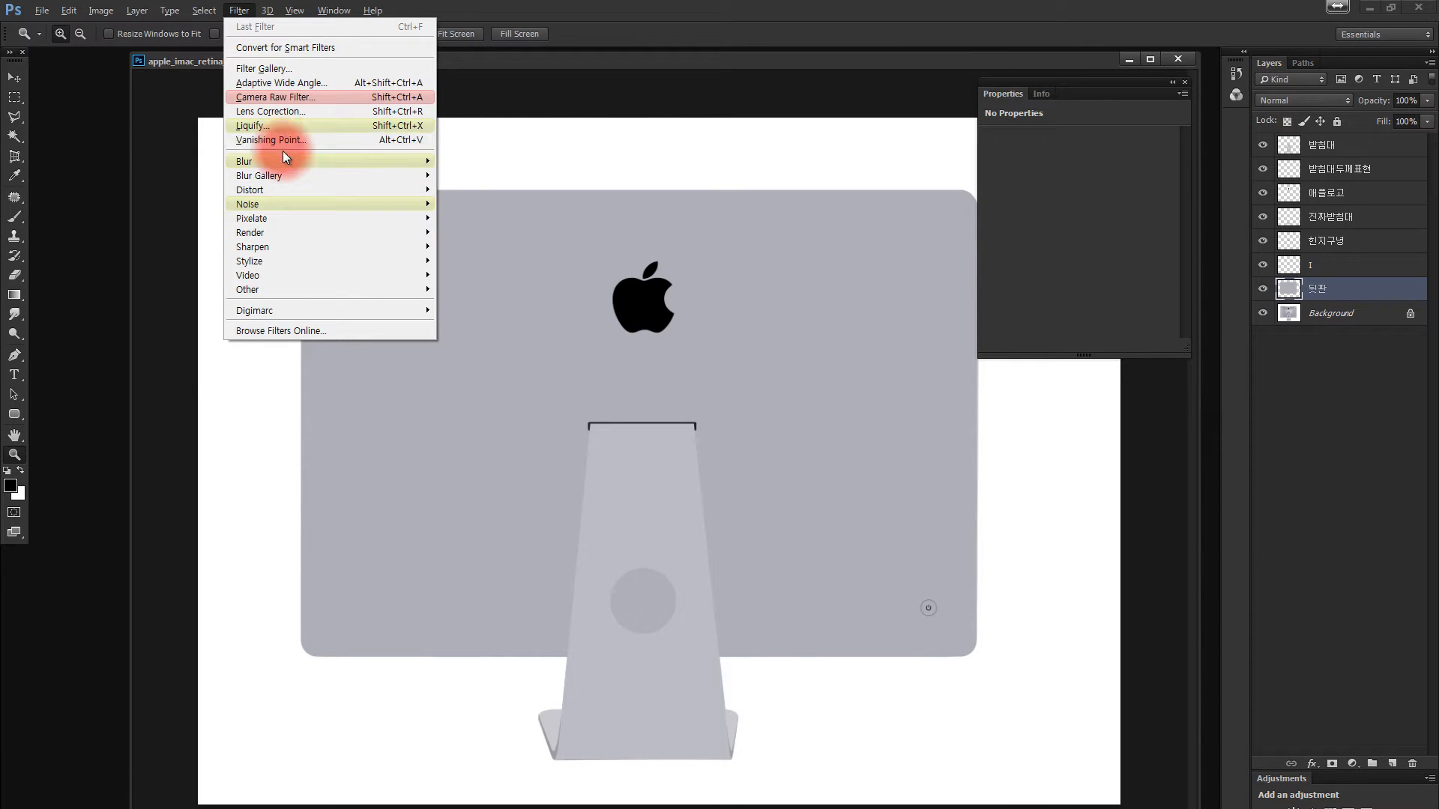
mouse_move(279, 161)
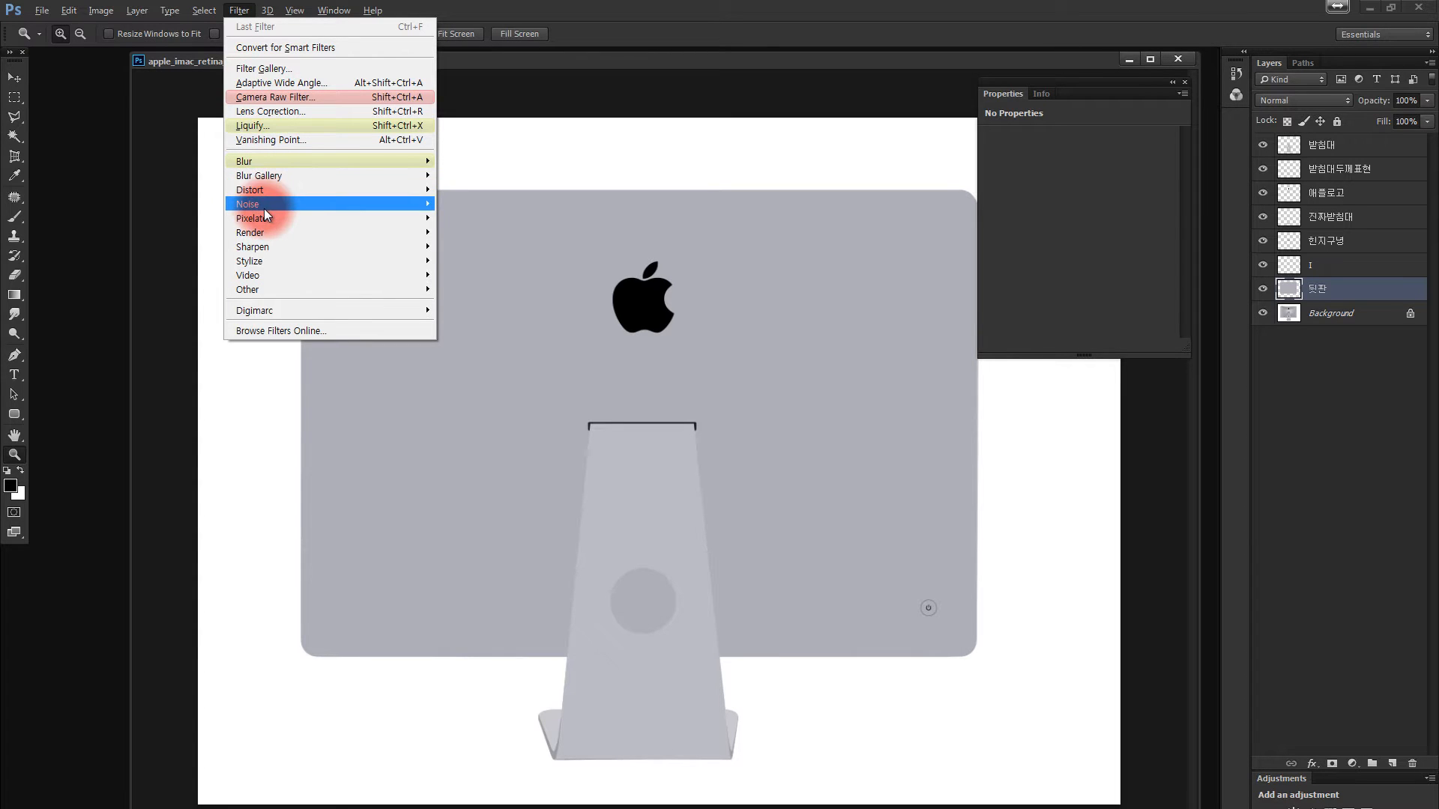
mouse_move(355, 201)
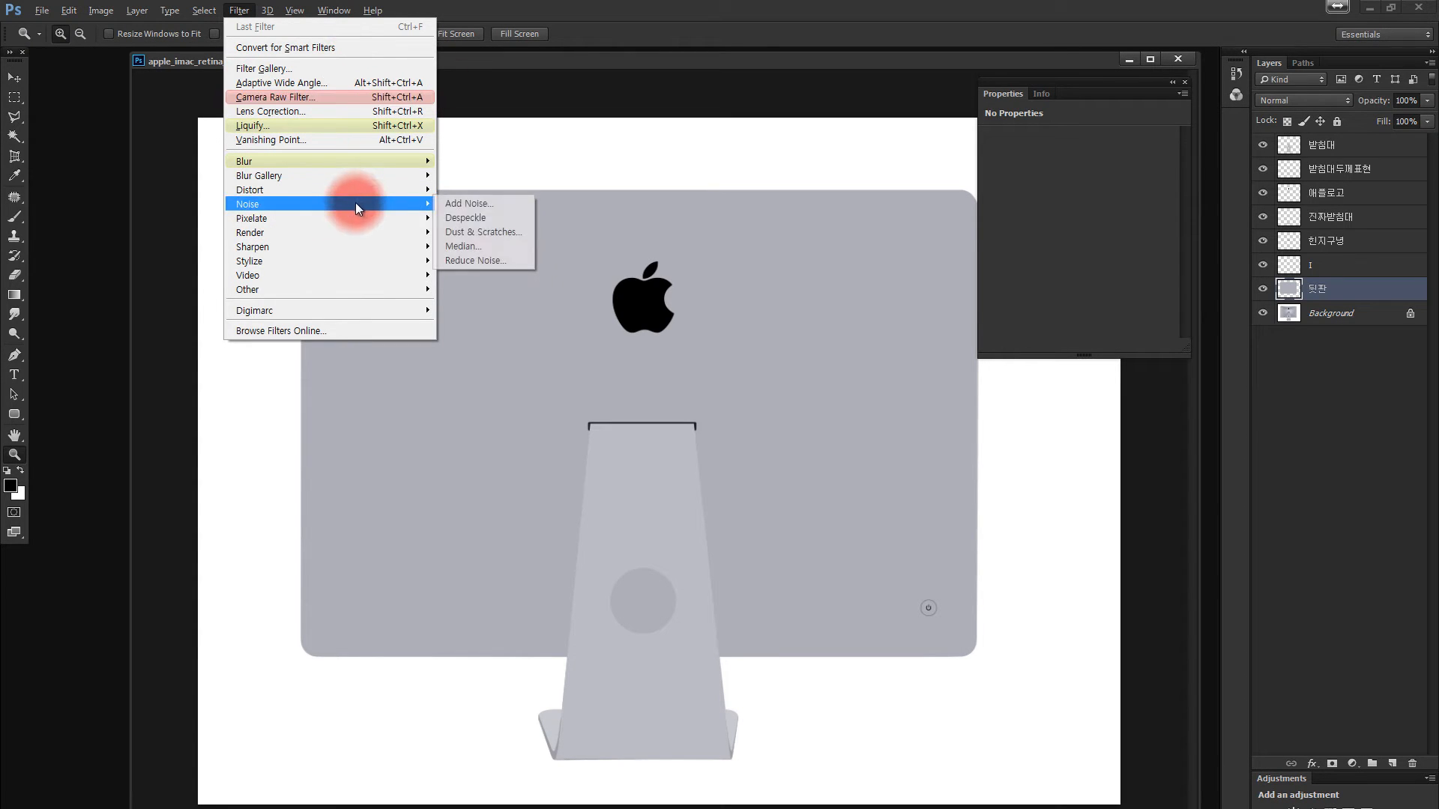
click(468, 202)
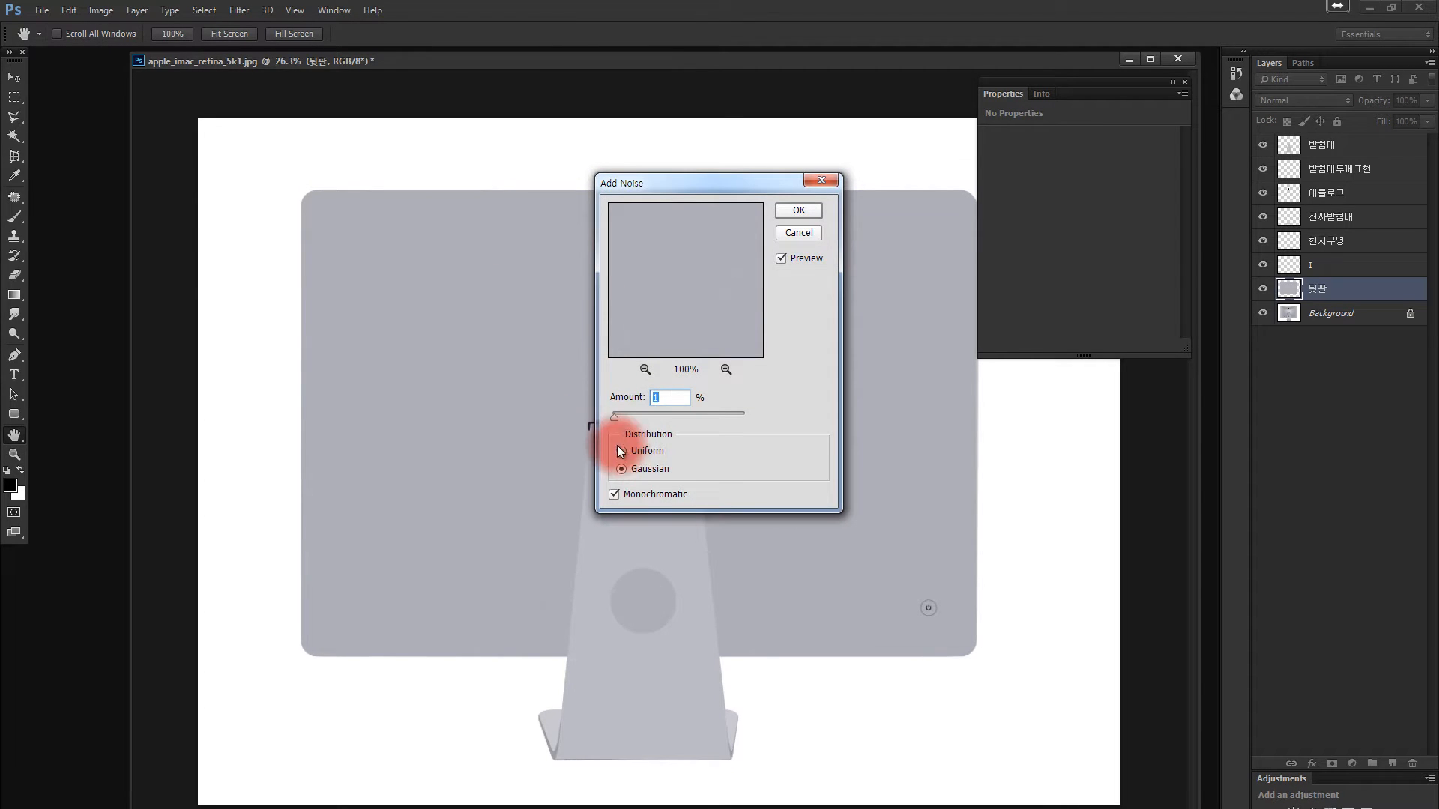
Try a heavy 79.26% Gaussian noise amount on the back panel, comparing coloured noise with Monochromatic noise.
click(623, 468)
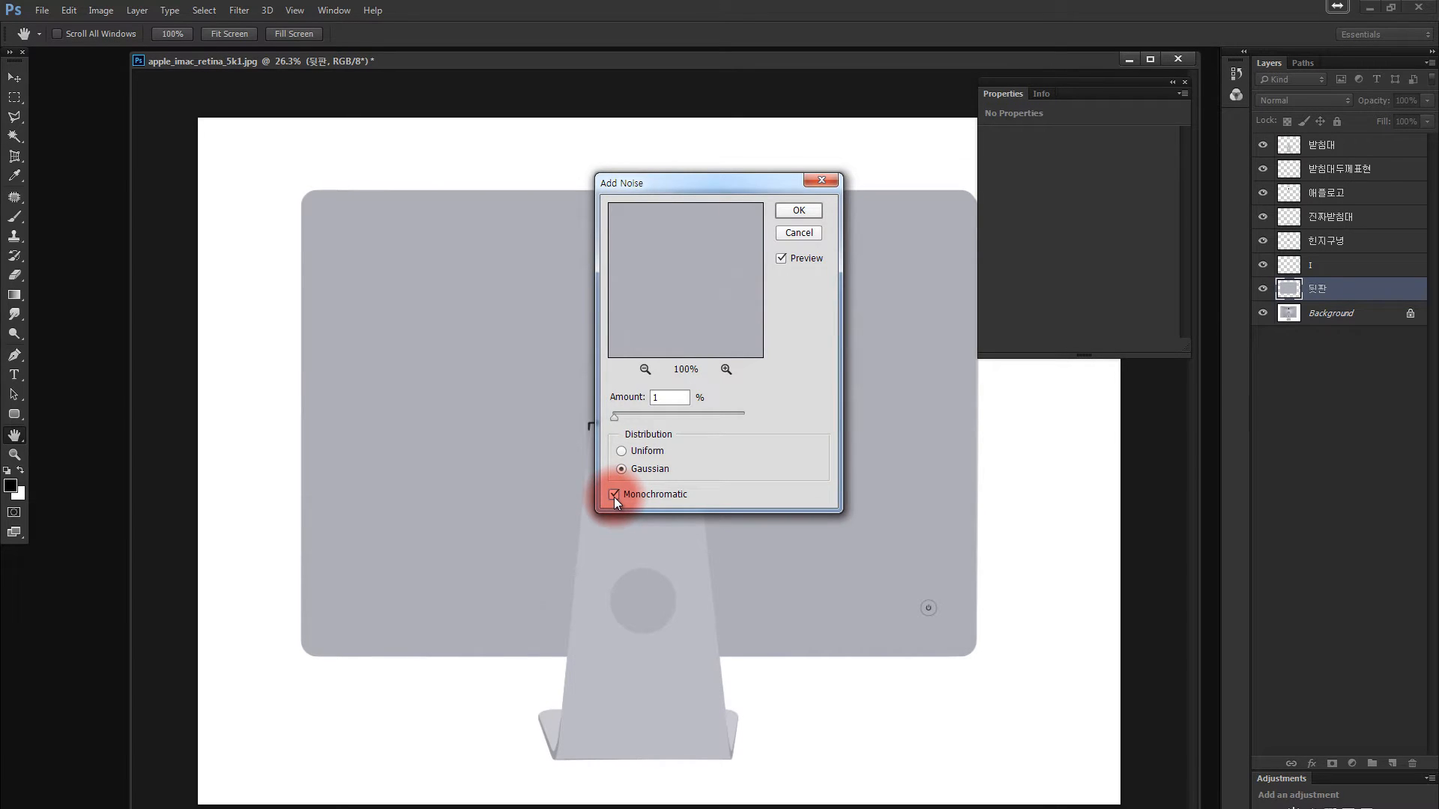
click(614, 494)
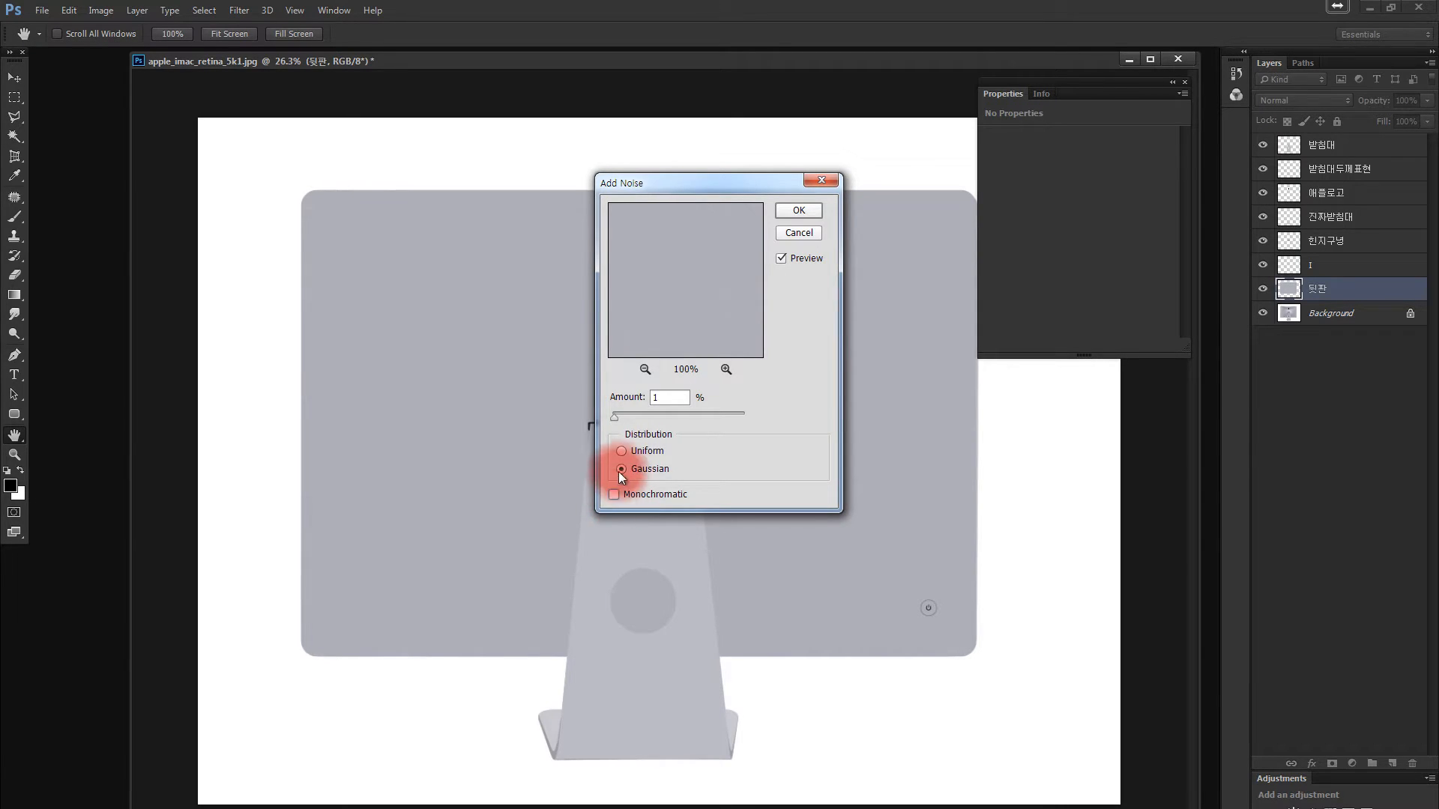
drag(615, 416, 681, 416)
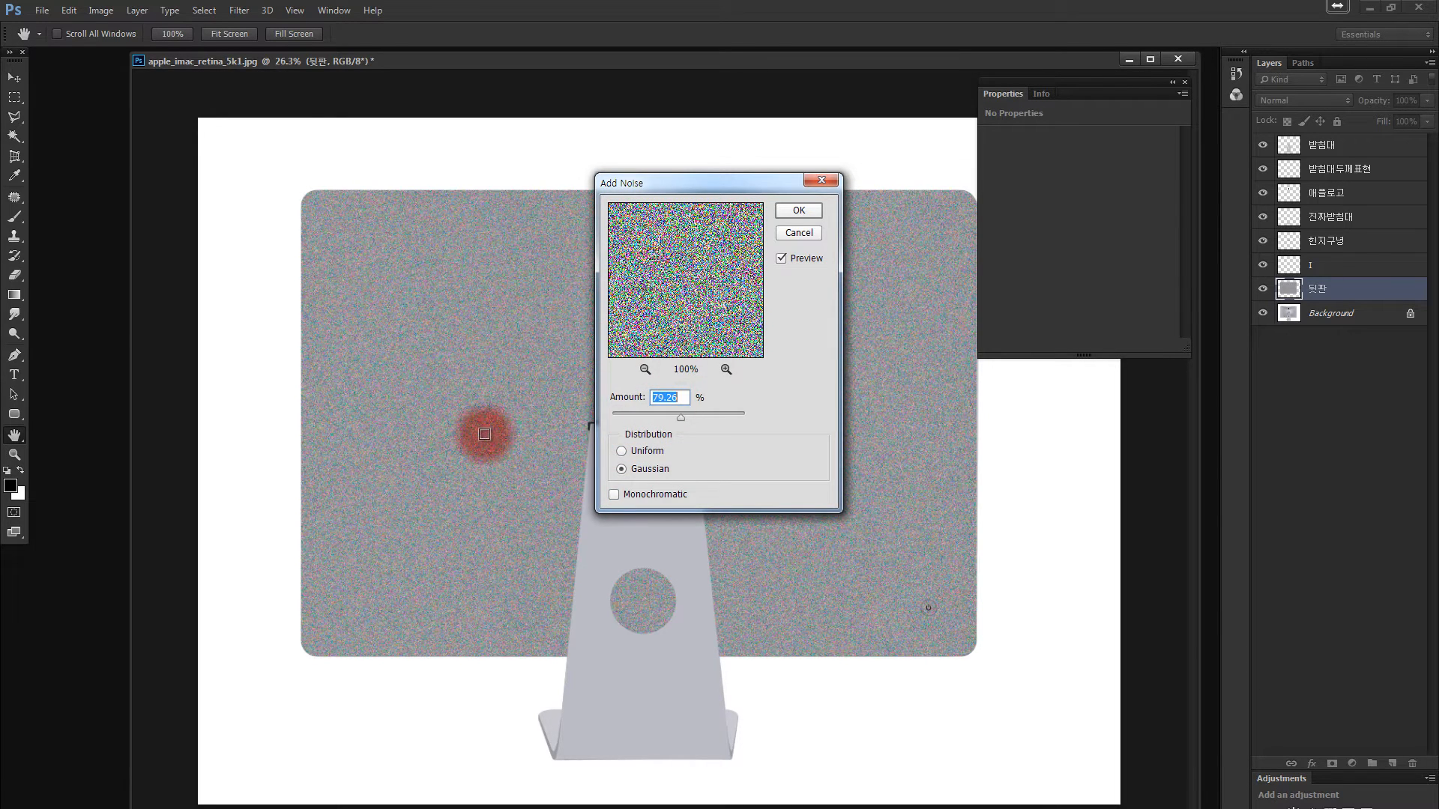
click(613, 494)
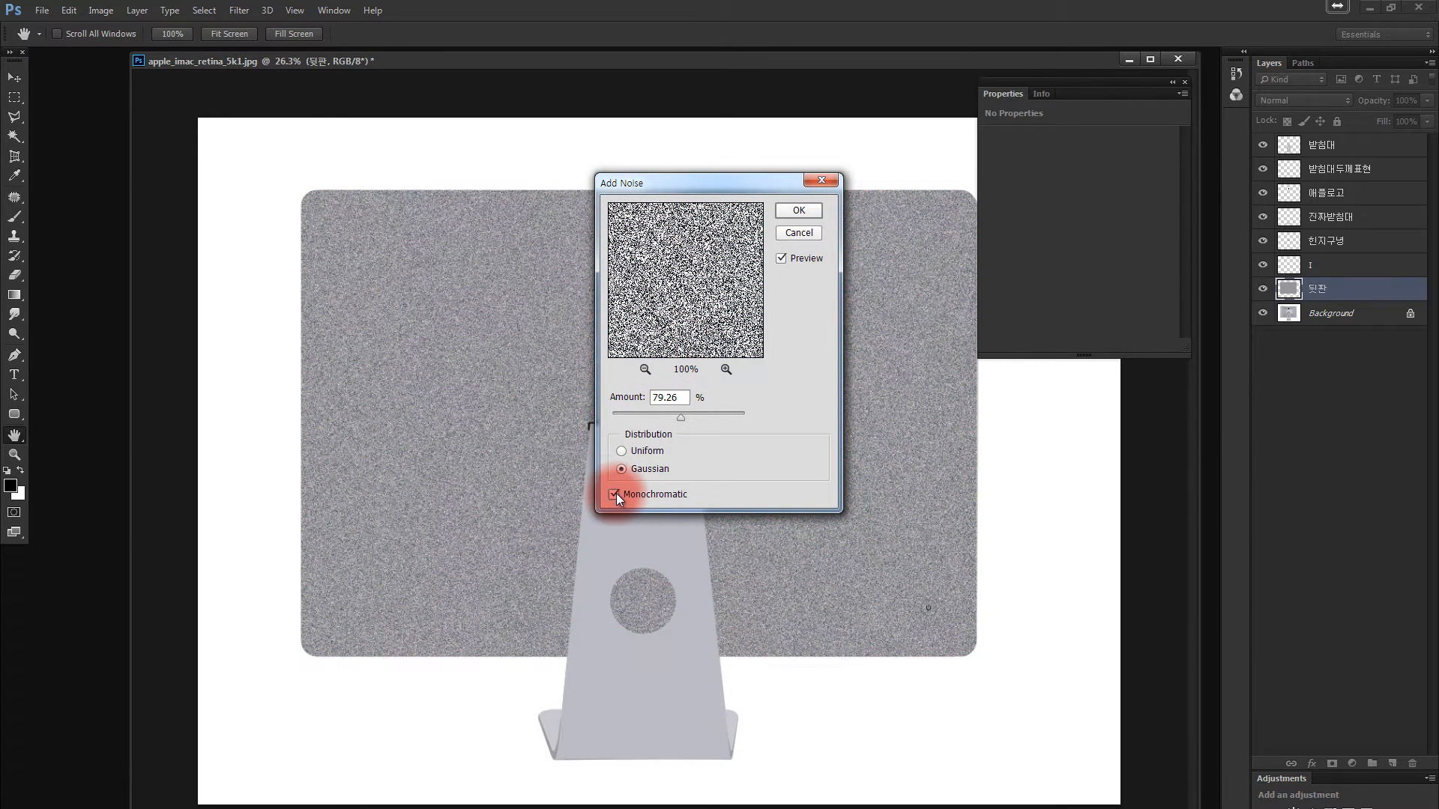
Set the noise amount to 2% with Gaussian distribution and Monochromatic on, and apply it to the 뒷판 layer.
click(680, 417)
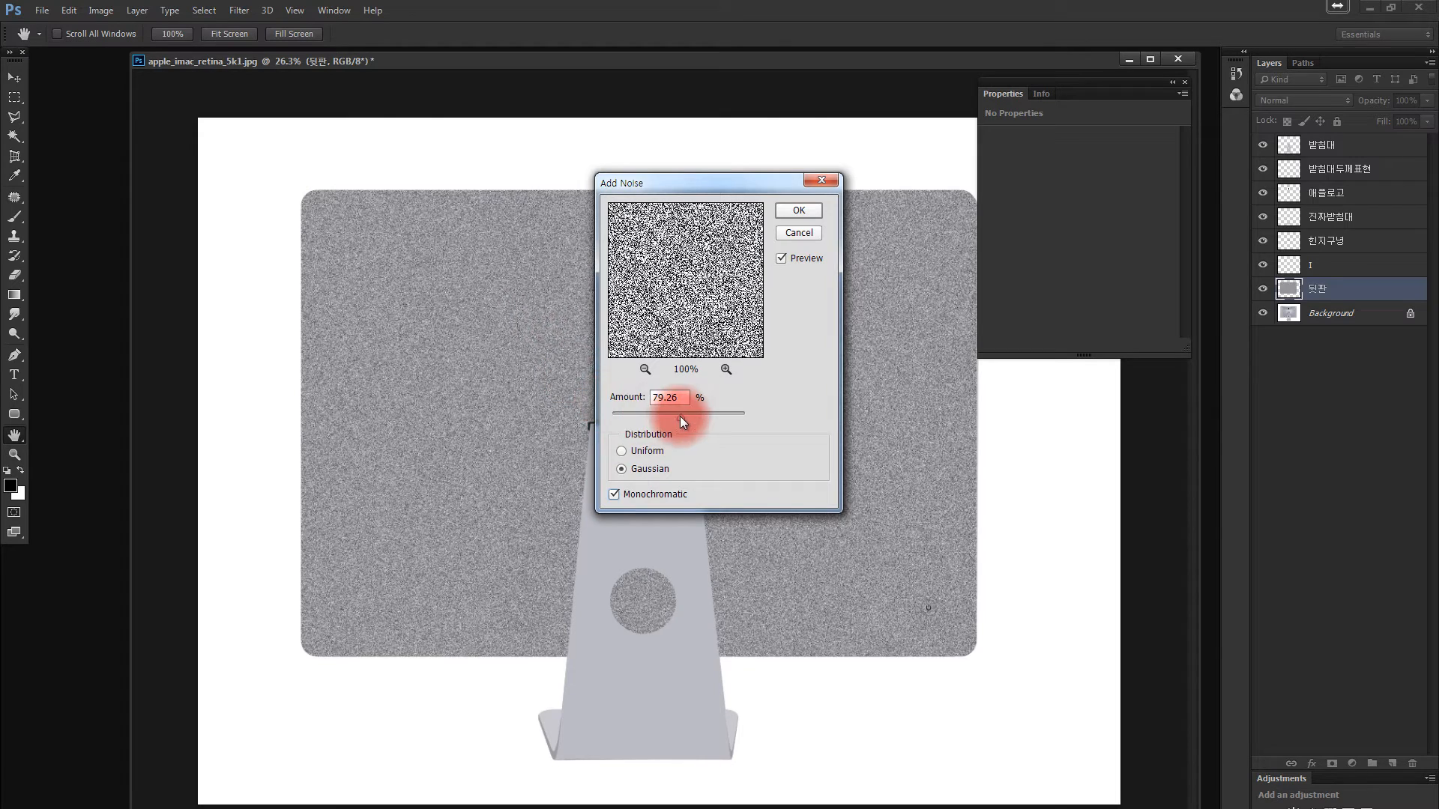
drag(619, 417, 619, 417)
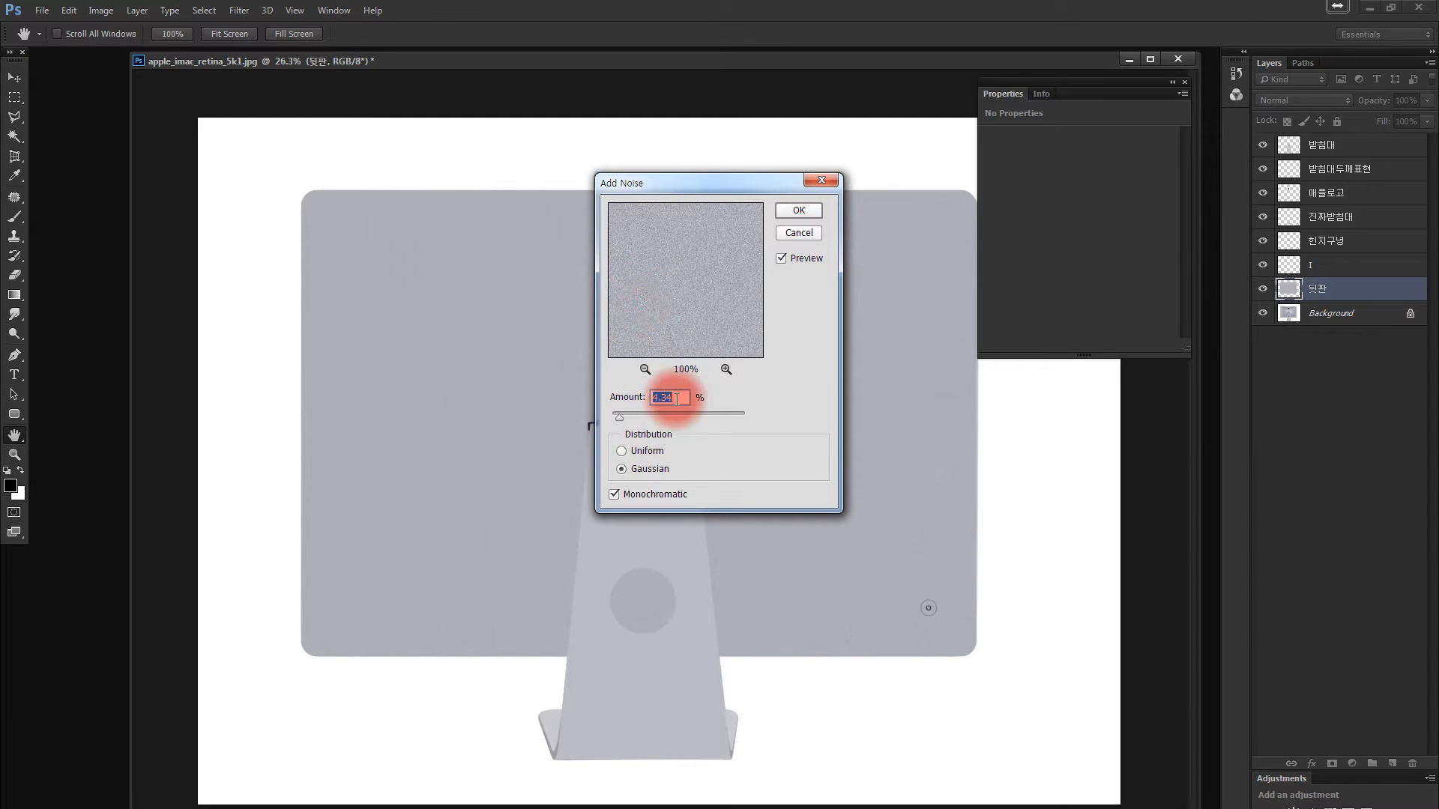
text(2)
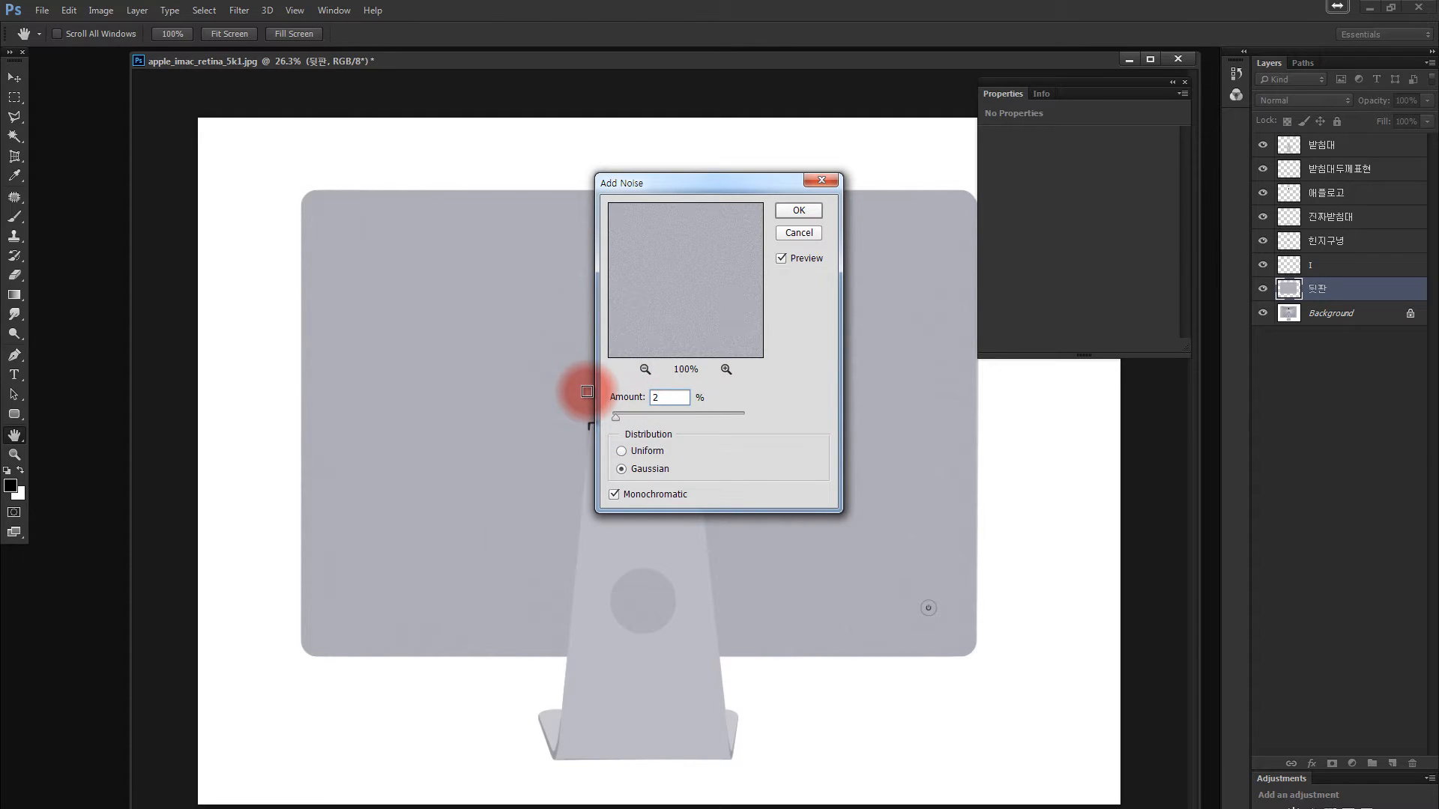
key(Return)
Examine the fine noise texture on the back panel up close and return to the whole iMac.
key(z)
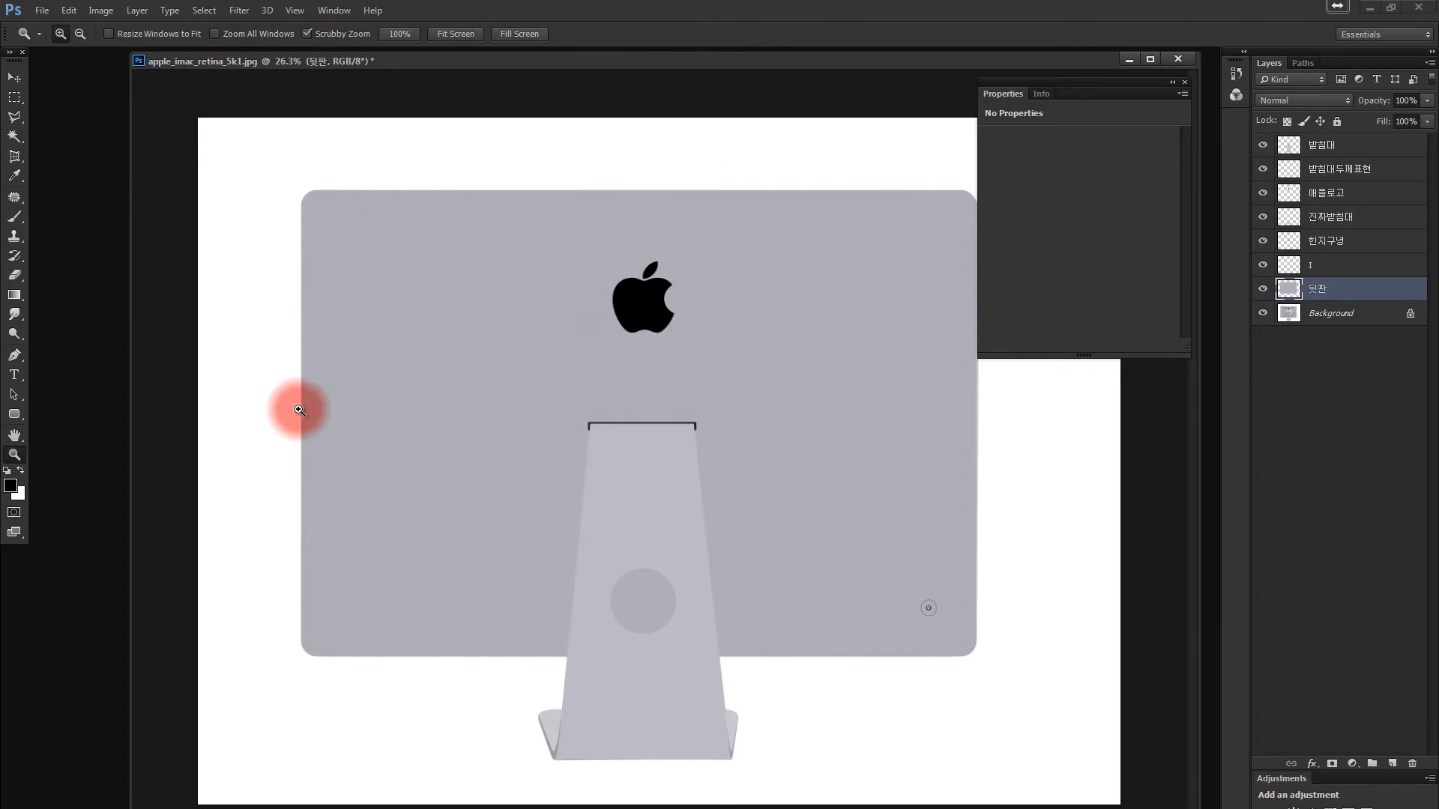
drag(299, 408, 576, 441)
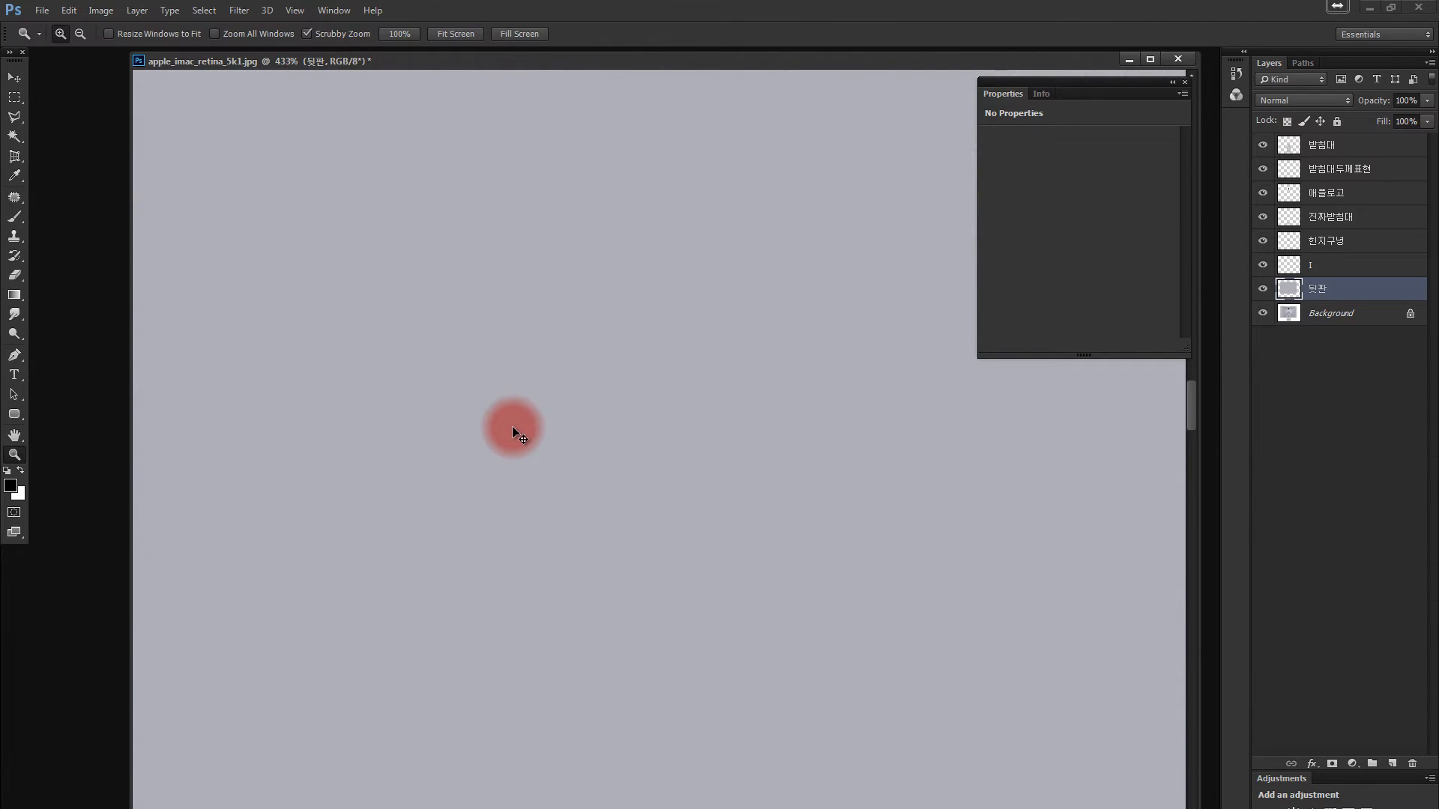
drag(530, 427, 491, 453)
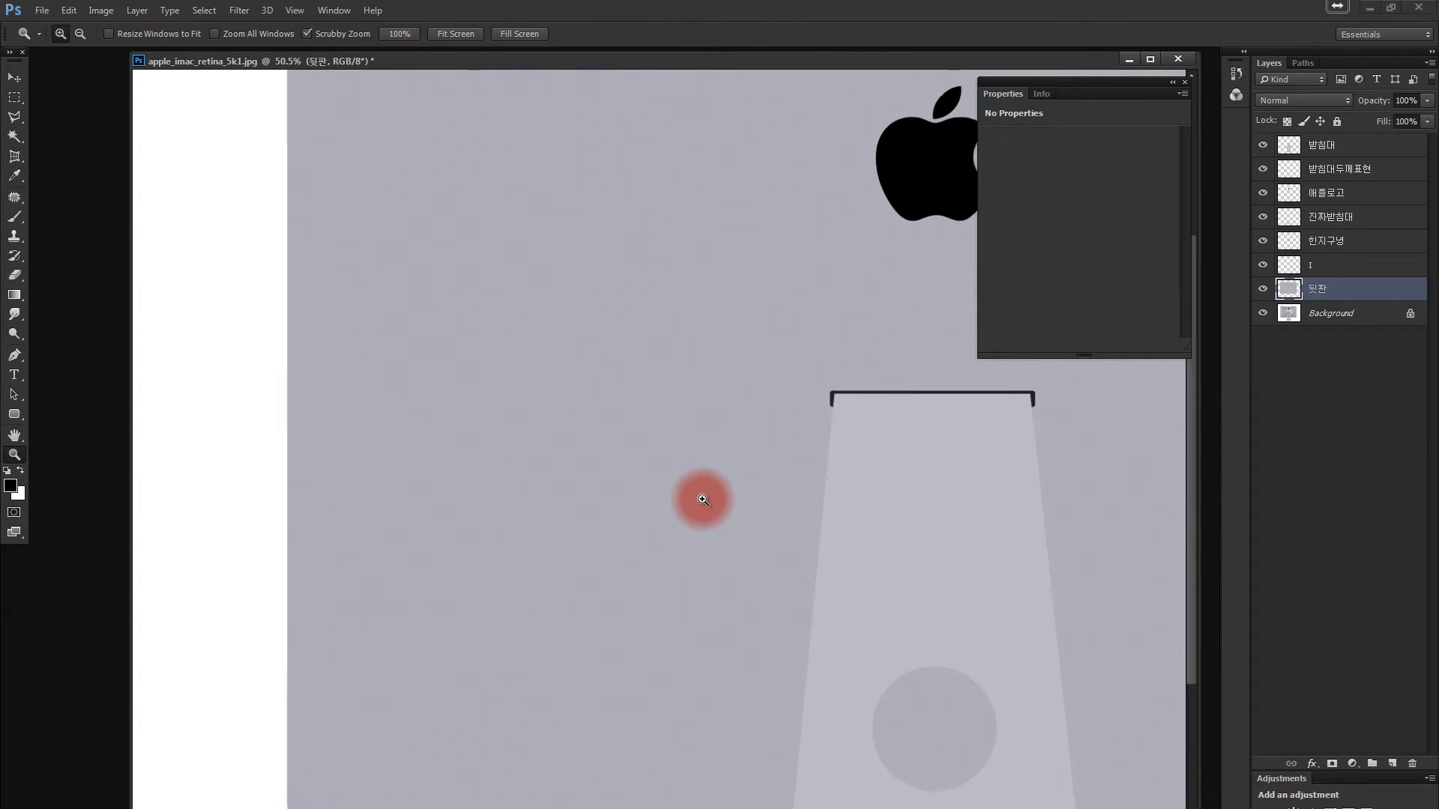
drag(700, 498, 680, 495)
Compare the flat stand with the stand in the Background photo shown alone, and bring back all the traced layers.
key(v)
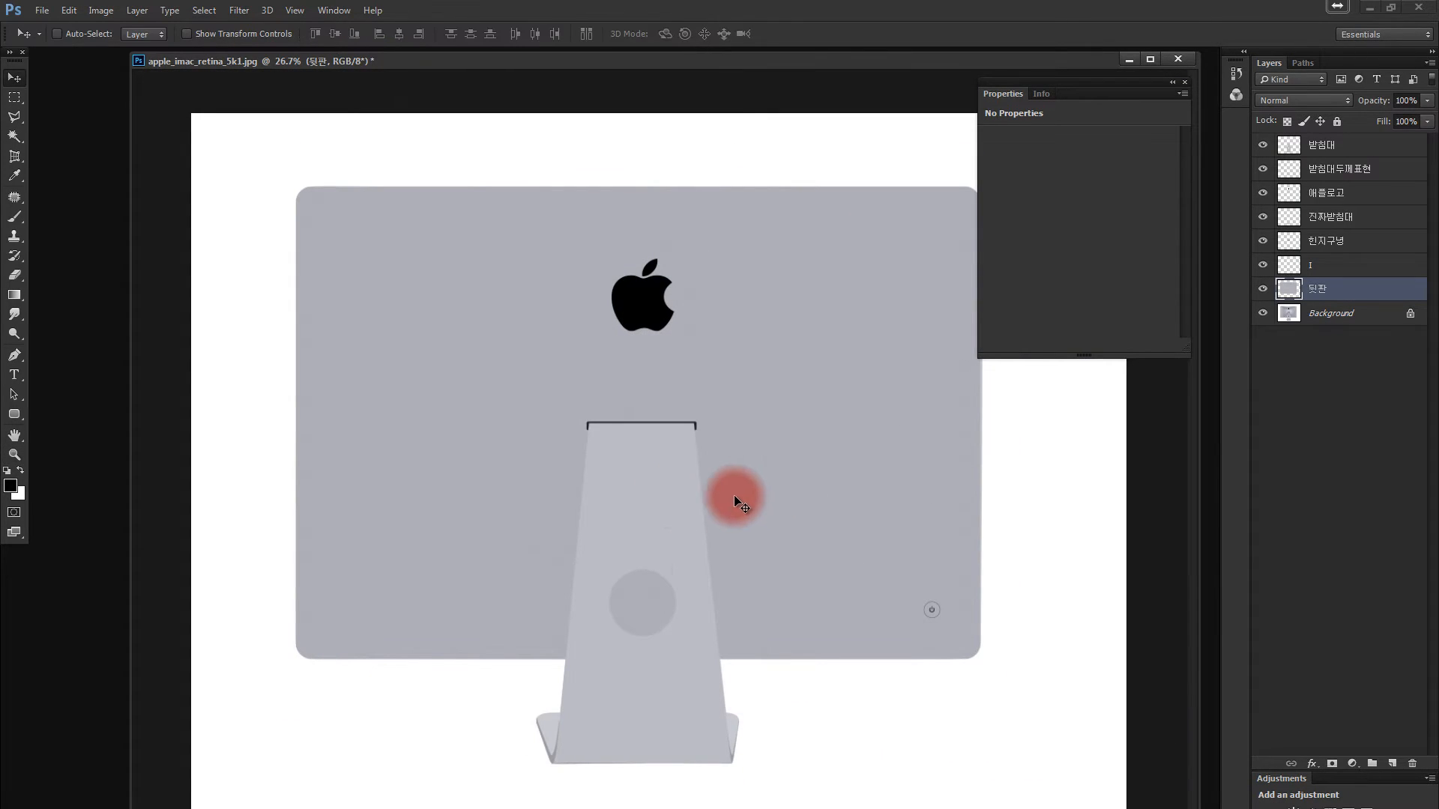
ctrl+click(682, 505)
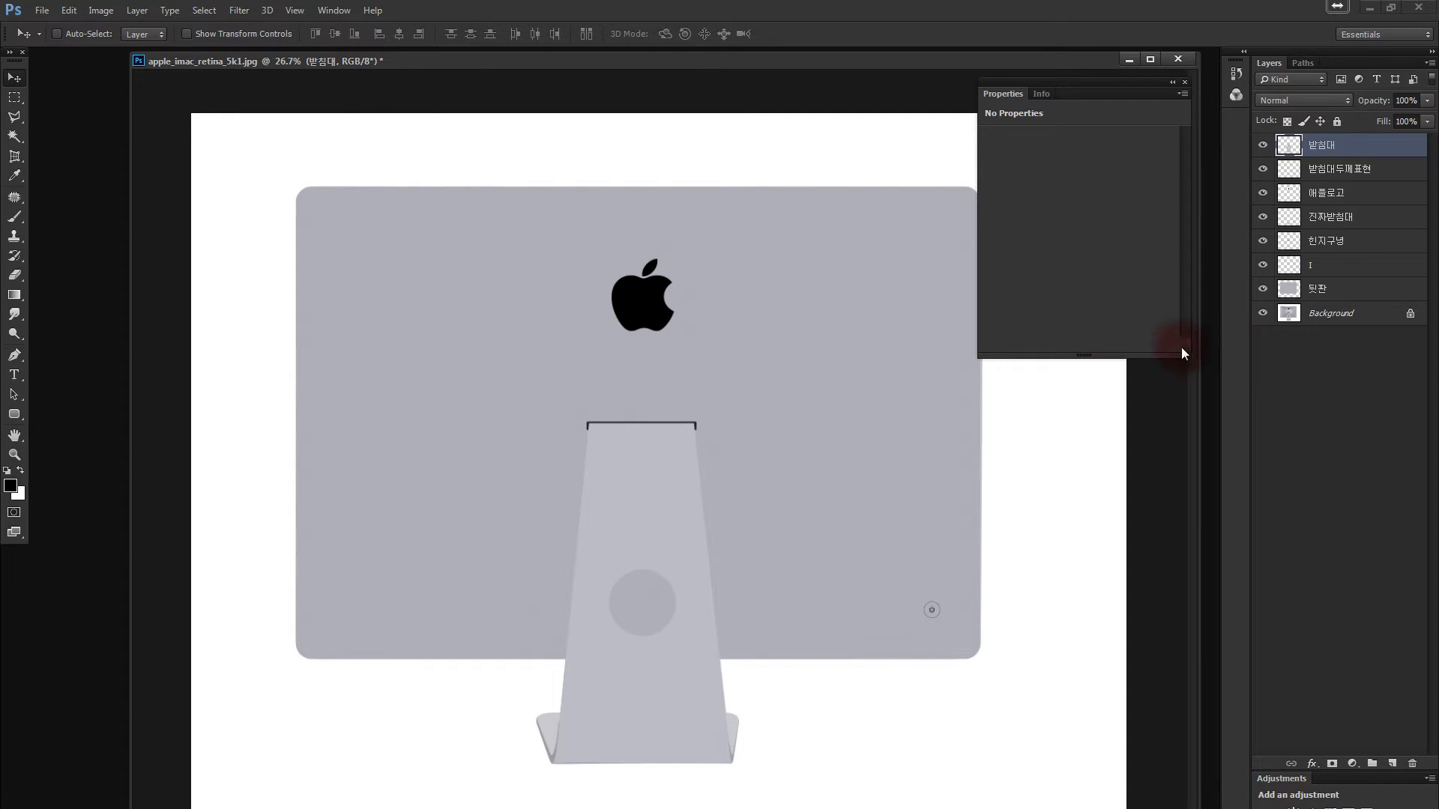
drag(651, 503, 667, 505)
key(ctrl+z)
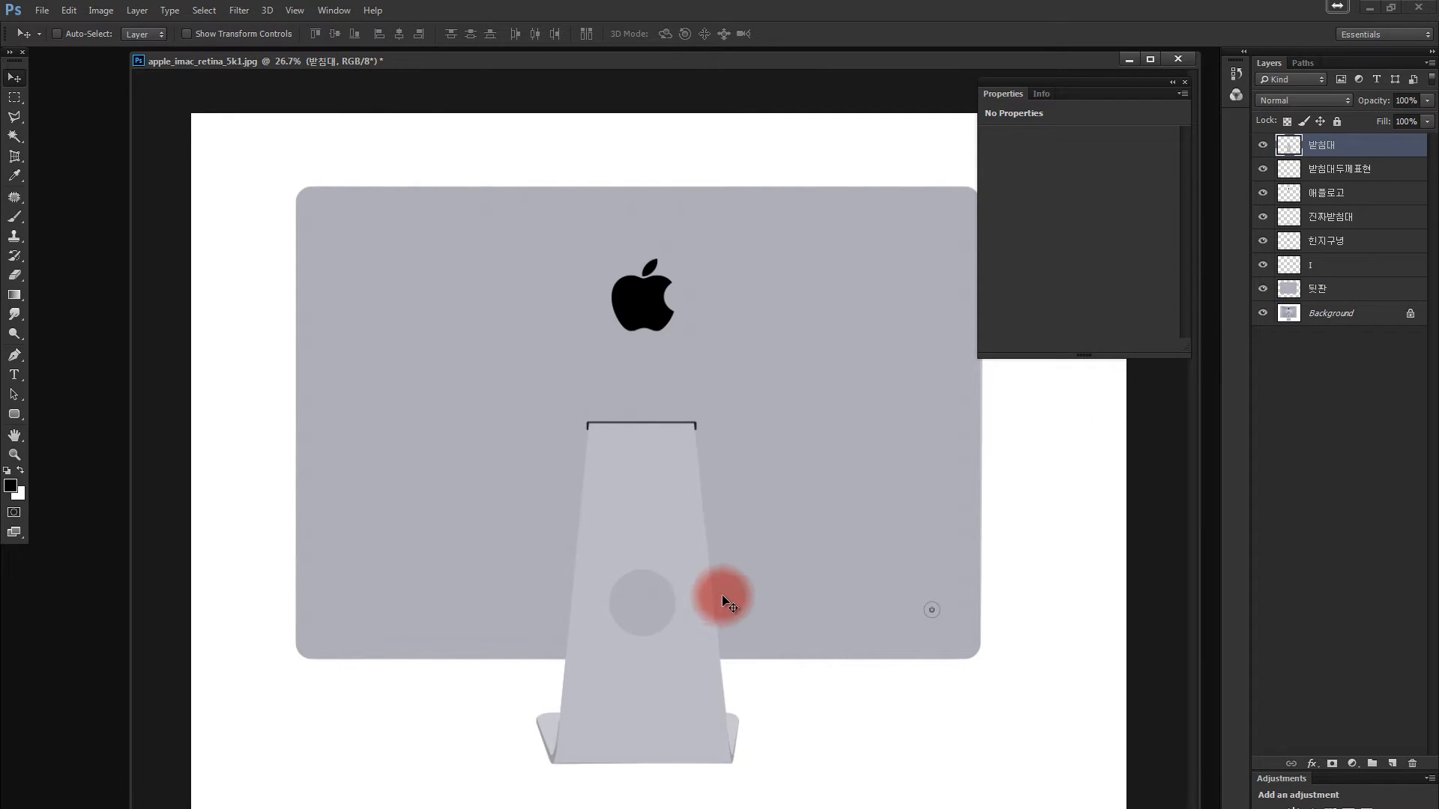
alt+click(1263, 313)
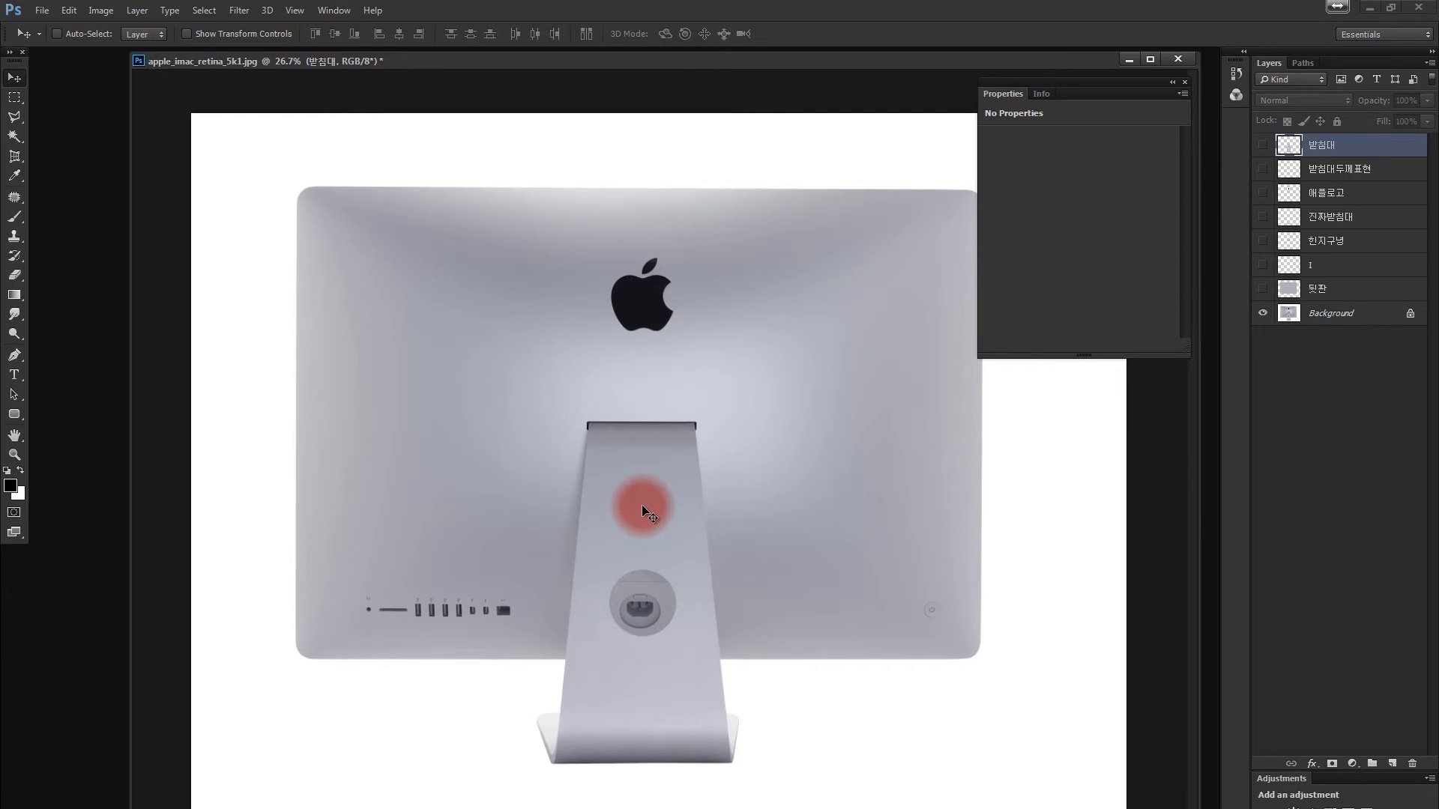
ctrl+click(450, 506)
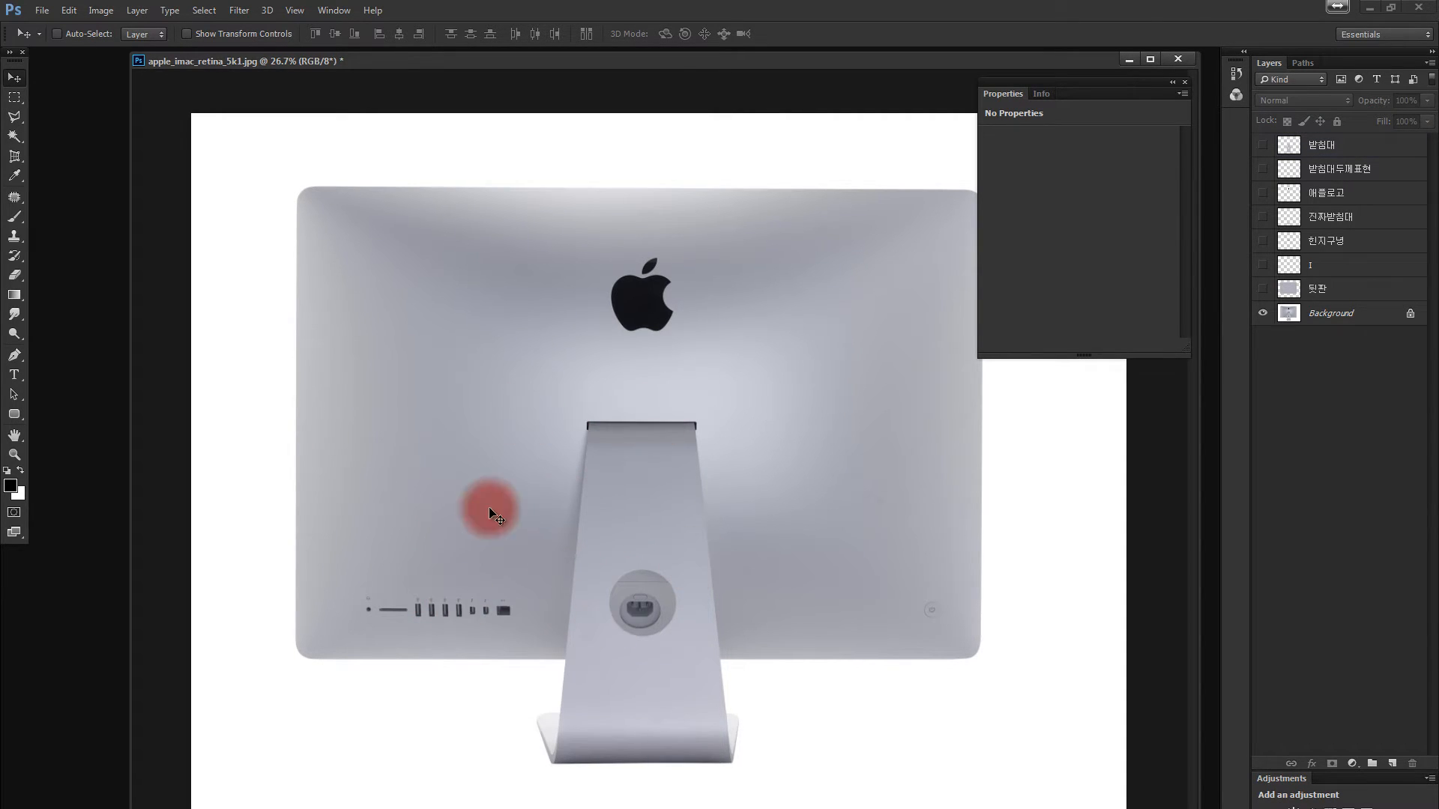
drag(1262, 289, 1262, 145)
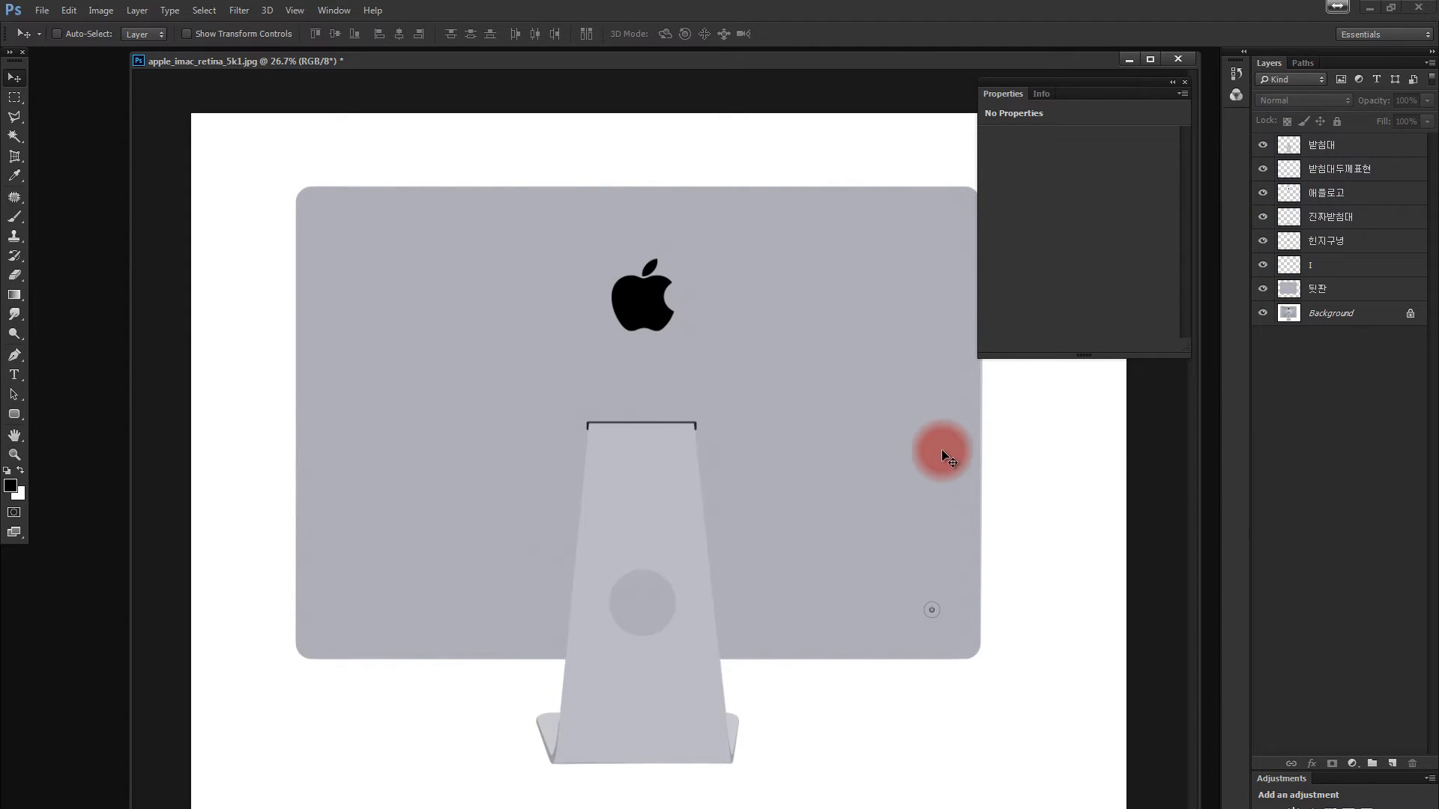
Sample the back panel's gray and darken the 받침대 layer with Hue/Saturation, setting Lightness to -8.
key(i)
click(787, 525)
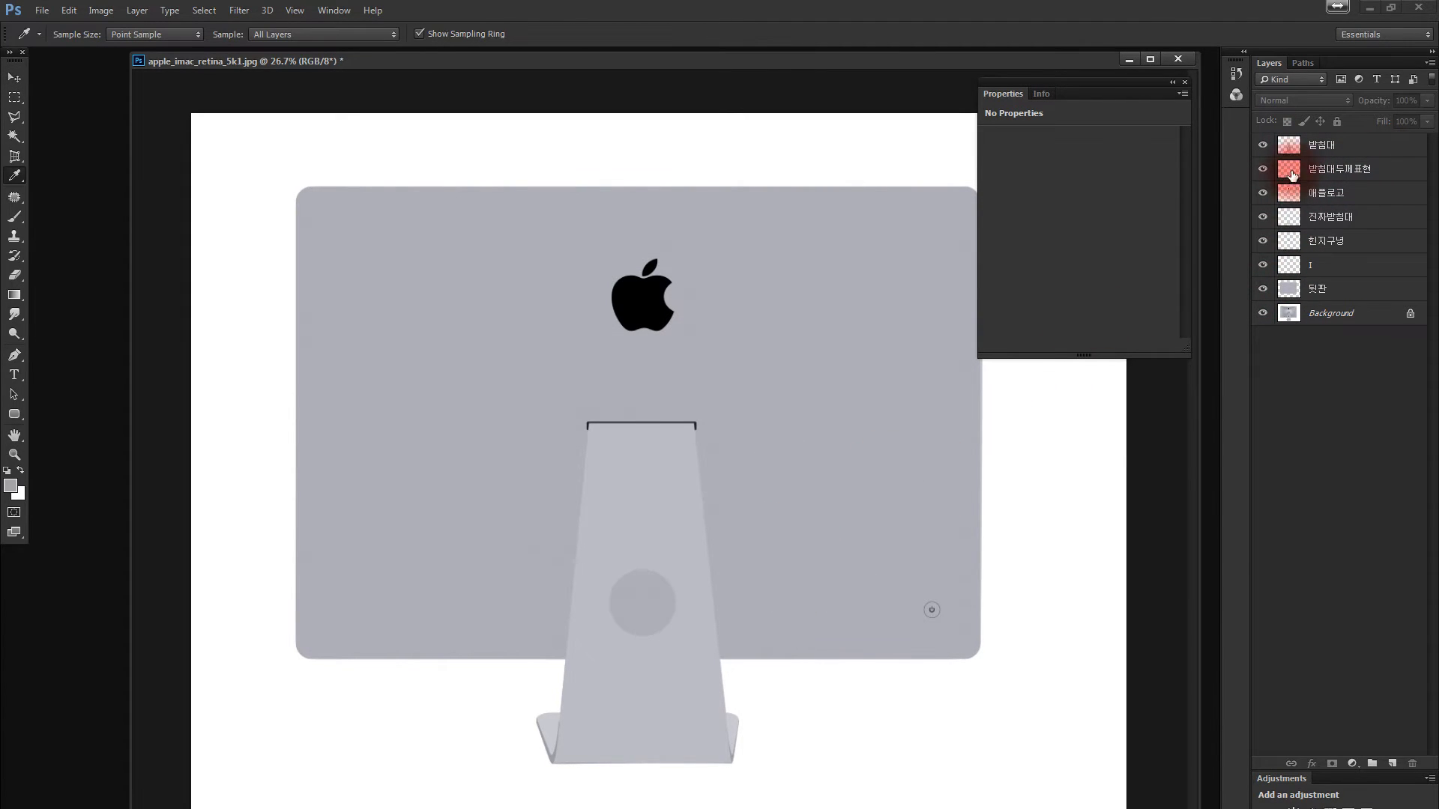
click(1263, 148)
click(1262, 149)
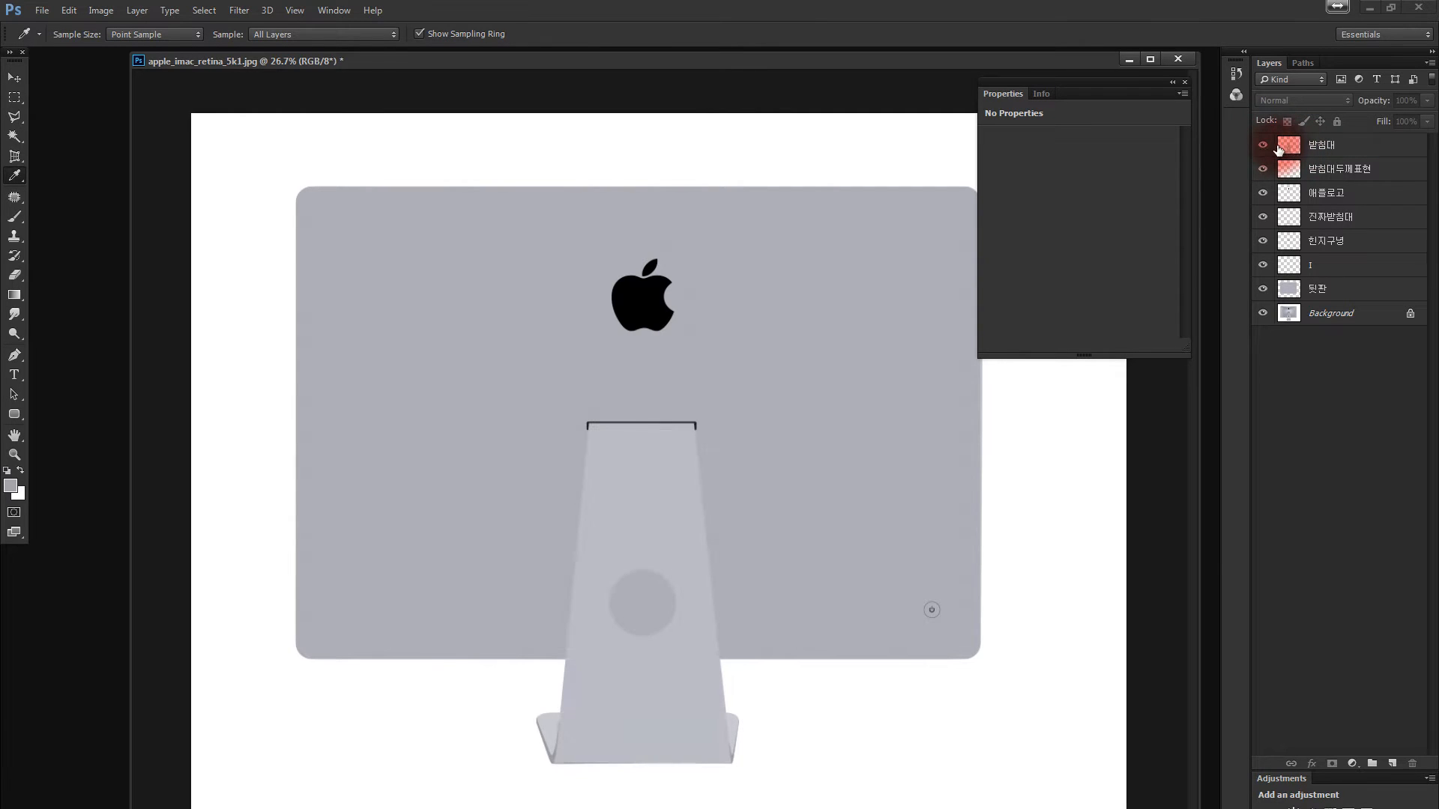
click(1285, 146)
key(ctrl+u)
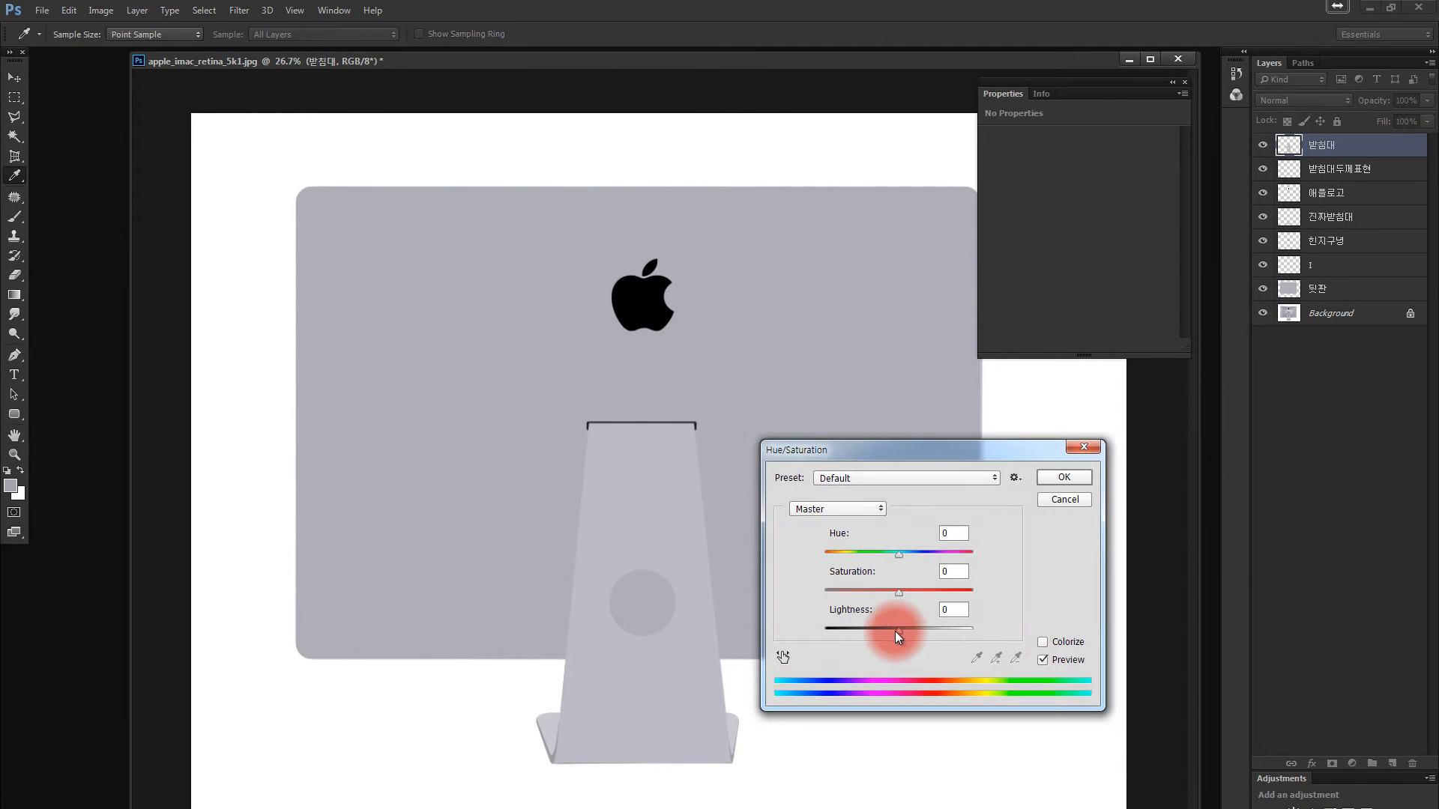
drag(895, 631, 892, 631)
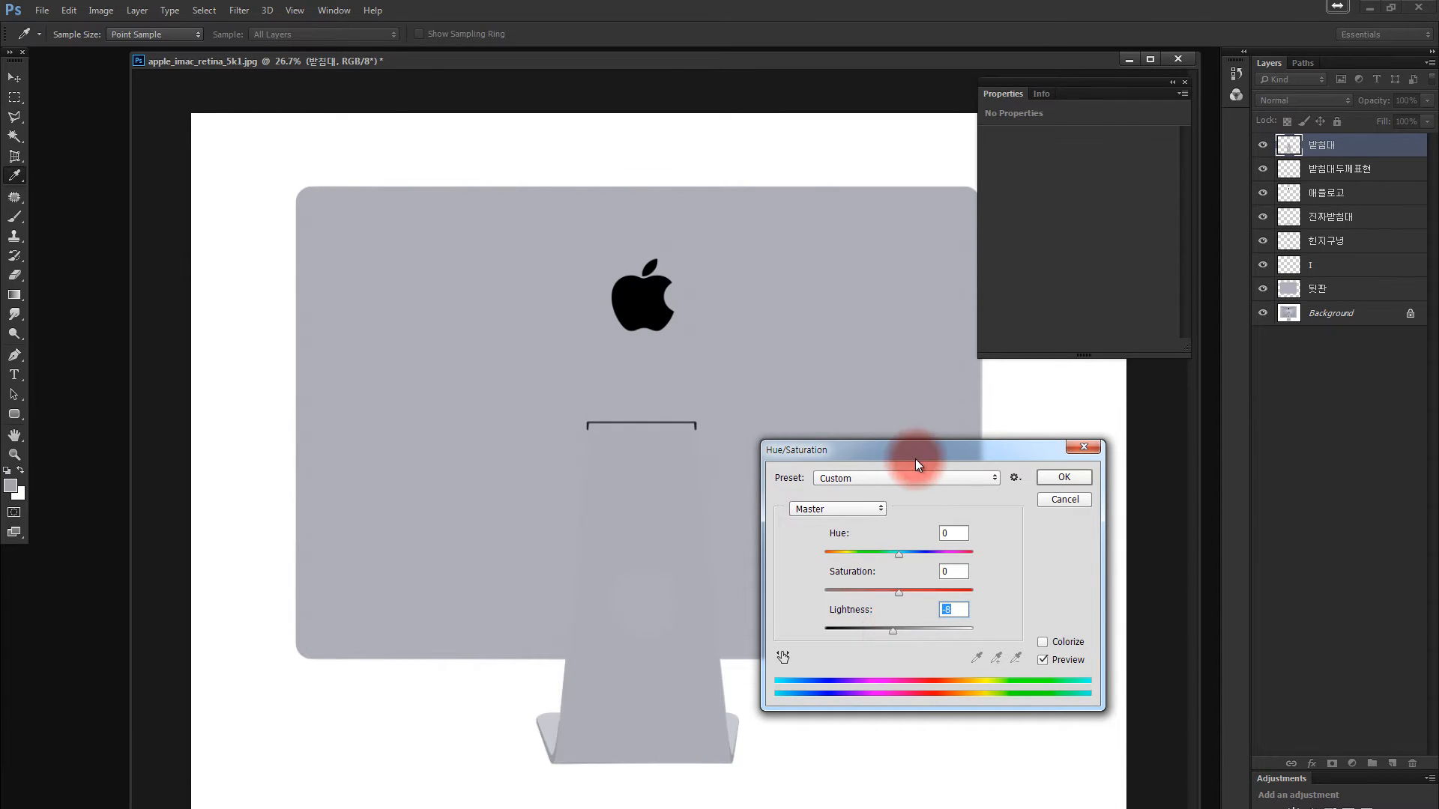
drag(915, 464, 1012, 445)
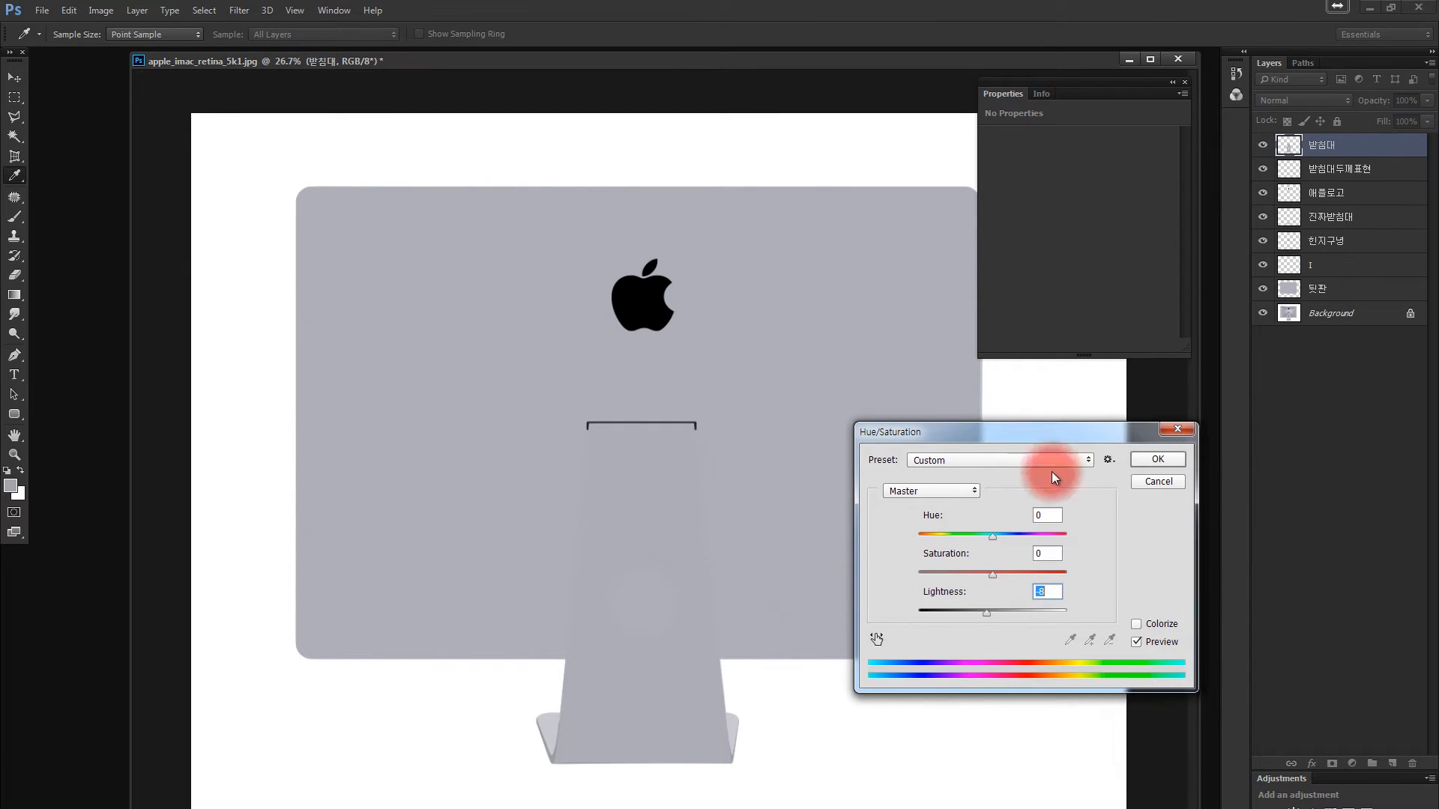
click(1146, 460)
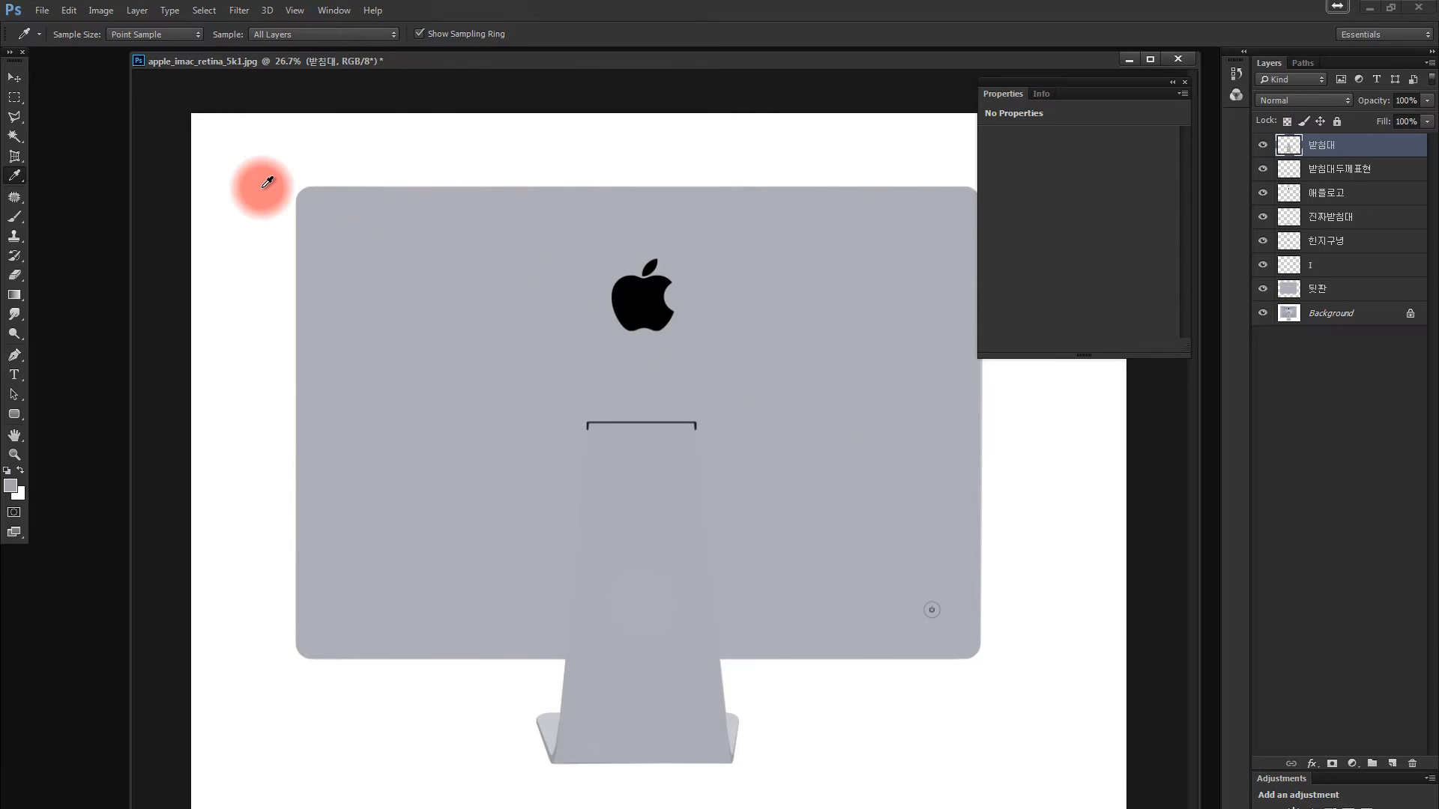
Try a Gaussian Blur on the 받침대 layer, check that layer in isolation, and undo the blur.
click(234, 11)
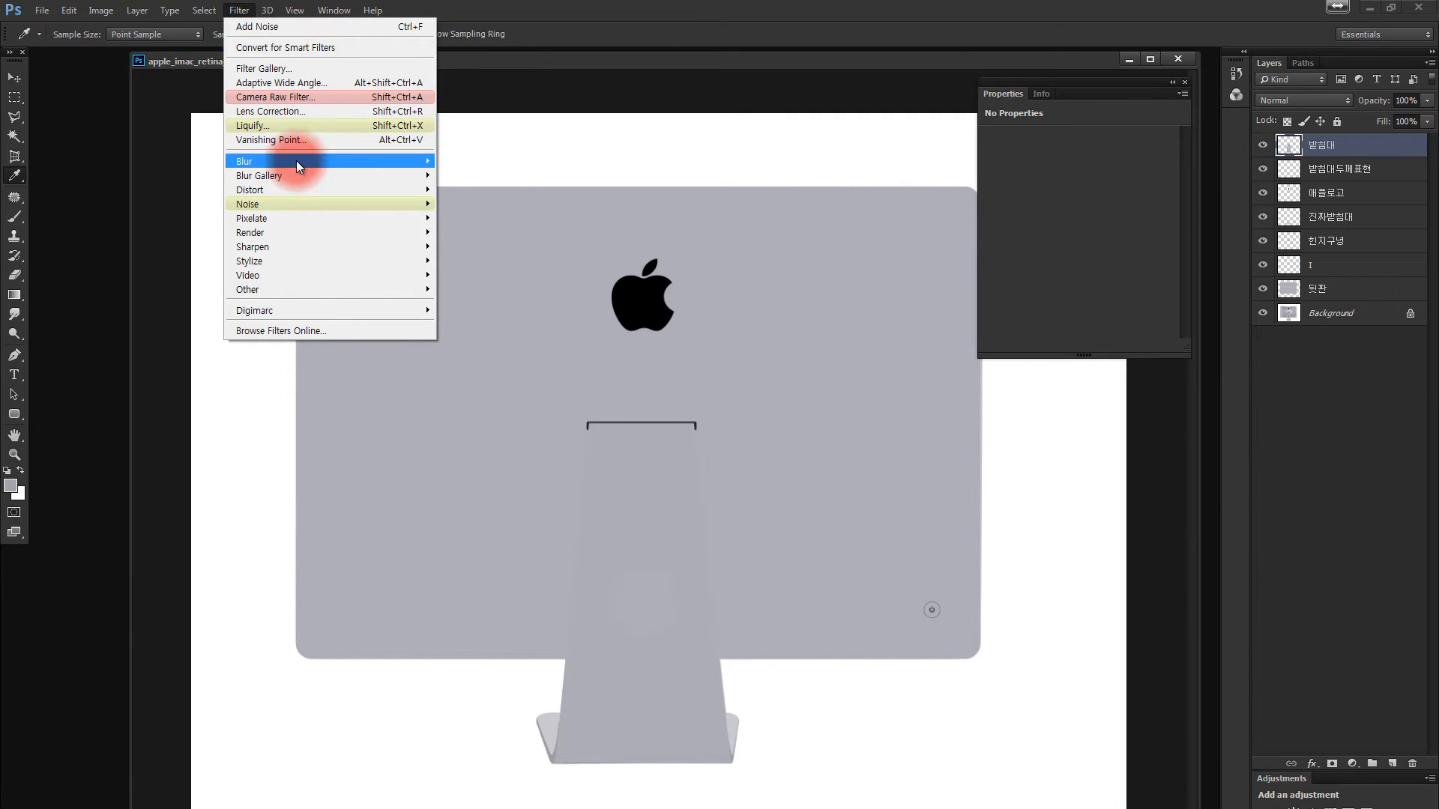
mouse_move(295, 161)
click(472, 218)
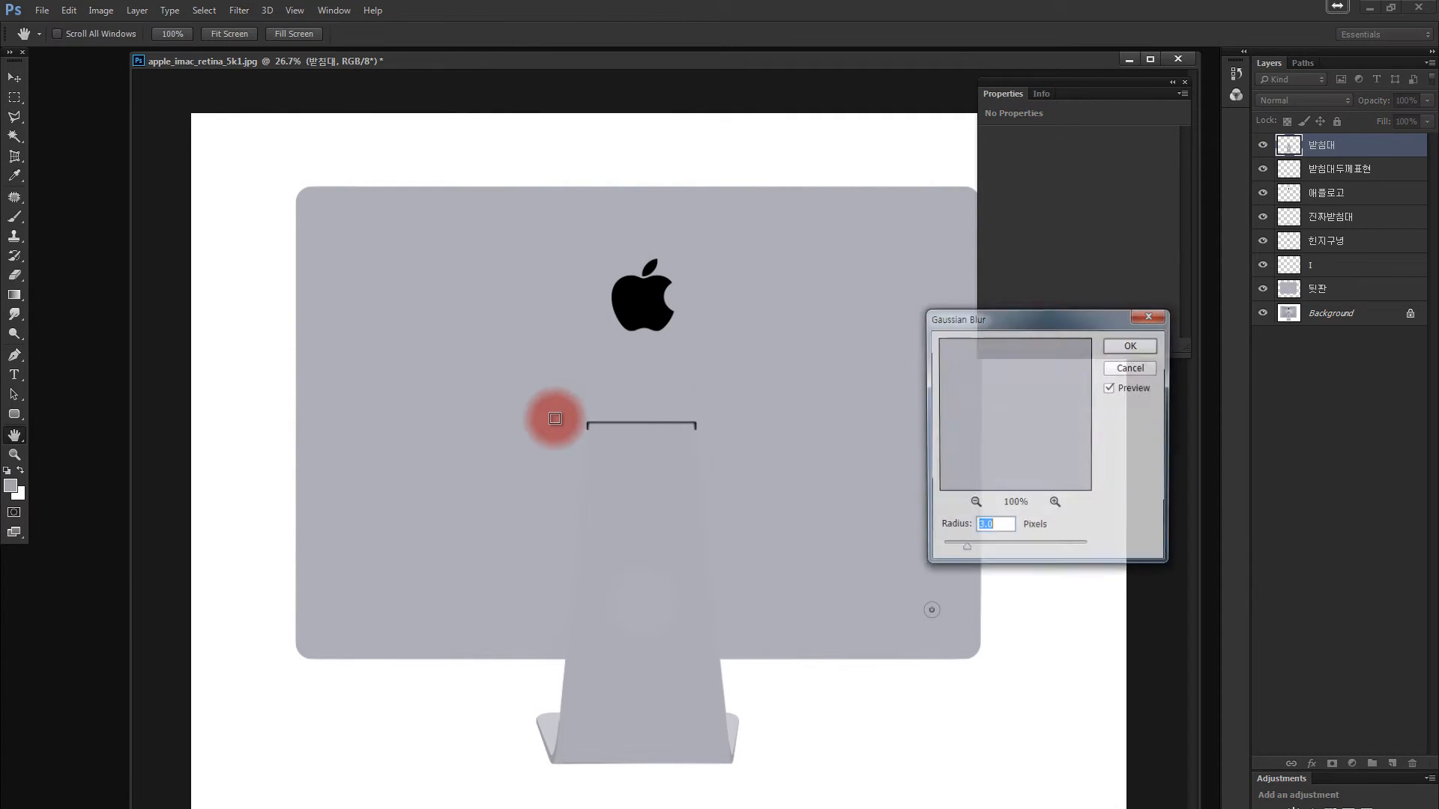
click(1127, 346)
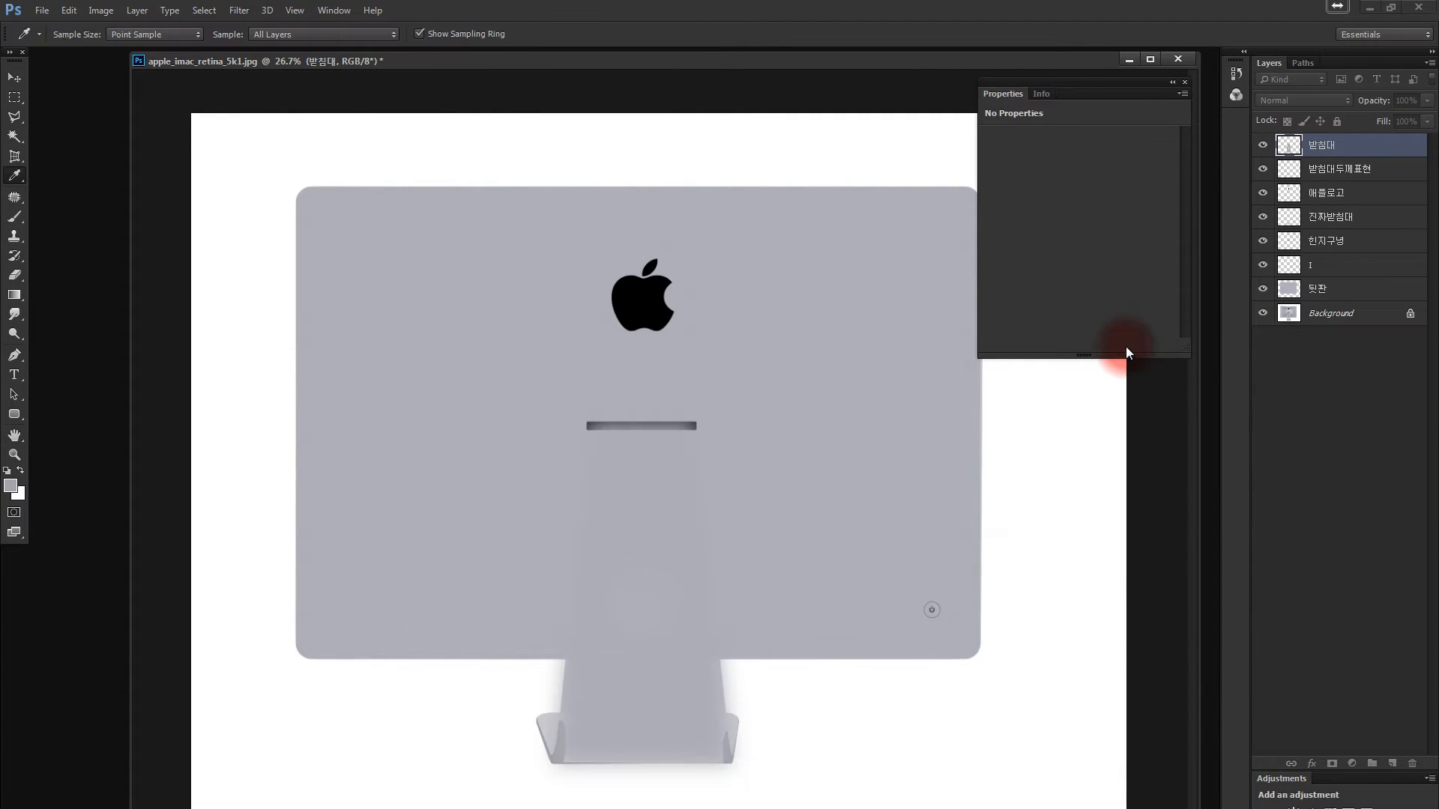
alt+click(1262, 145)
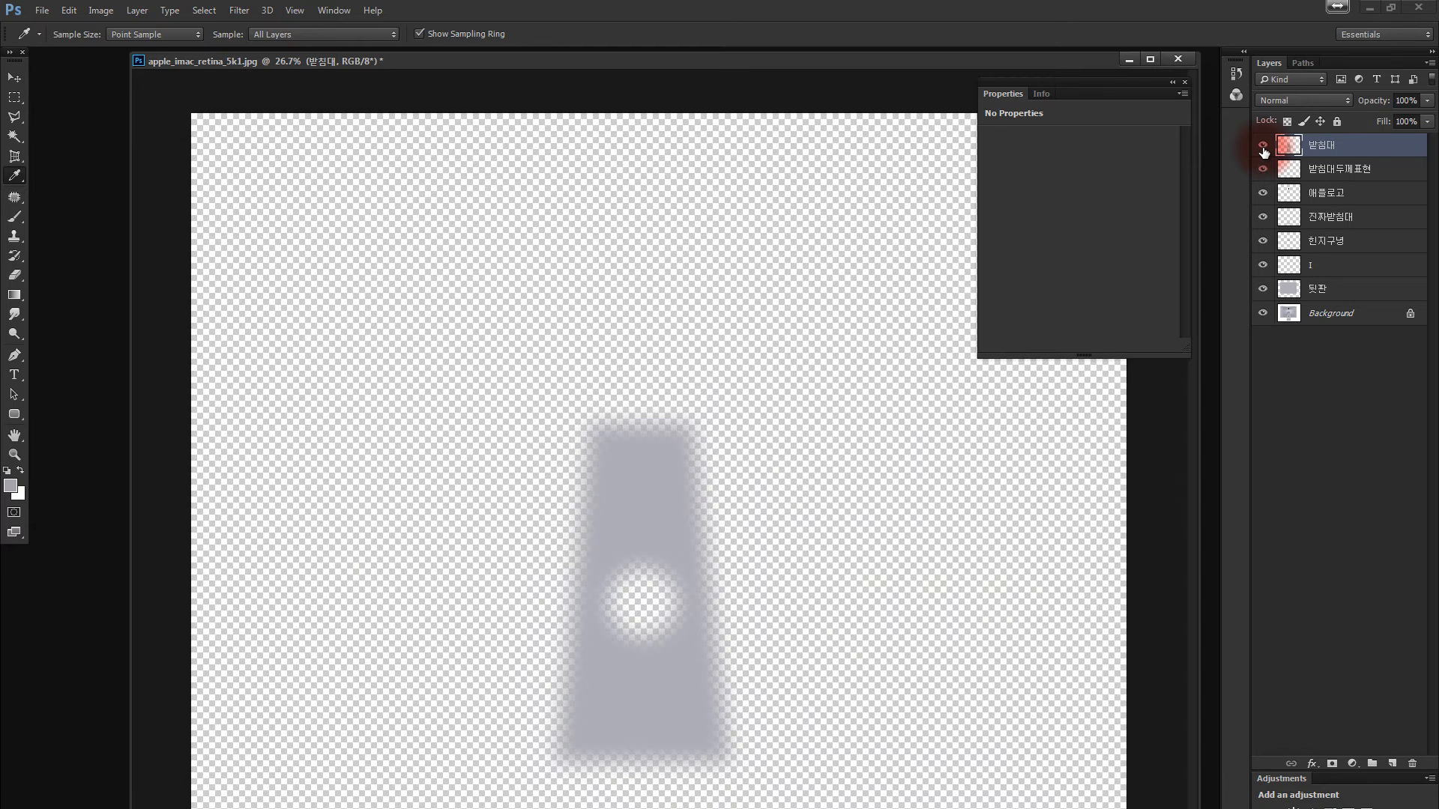
alt+click(1262, 144)
click(239, 12)
click(238, 11)
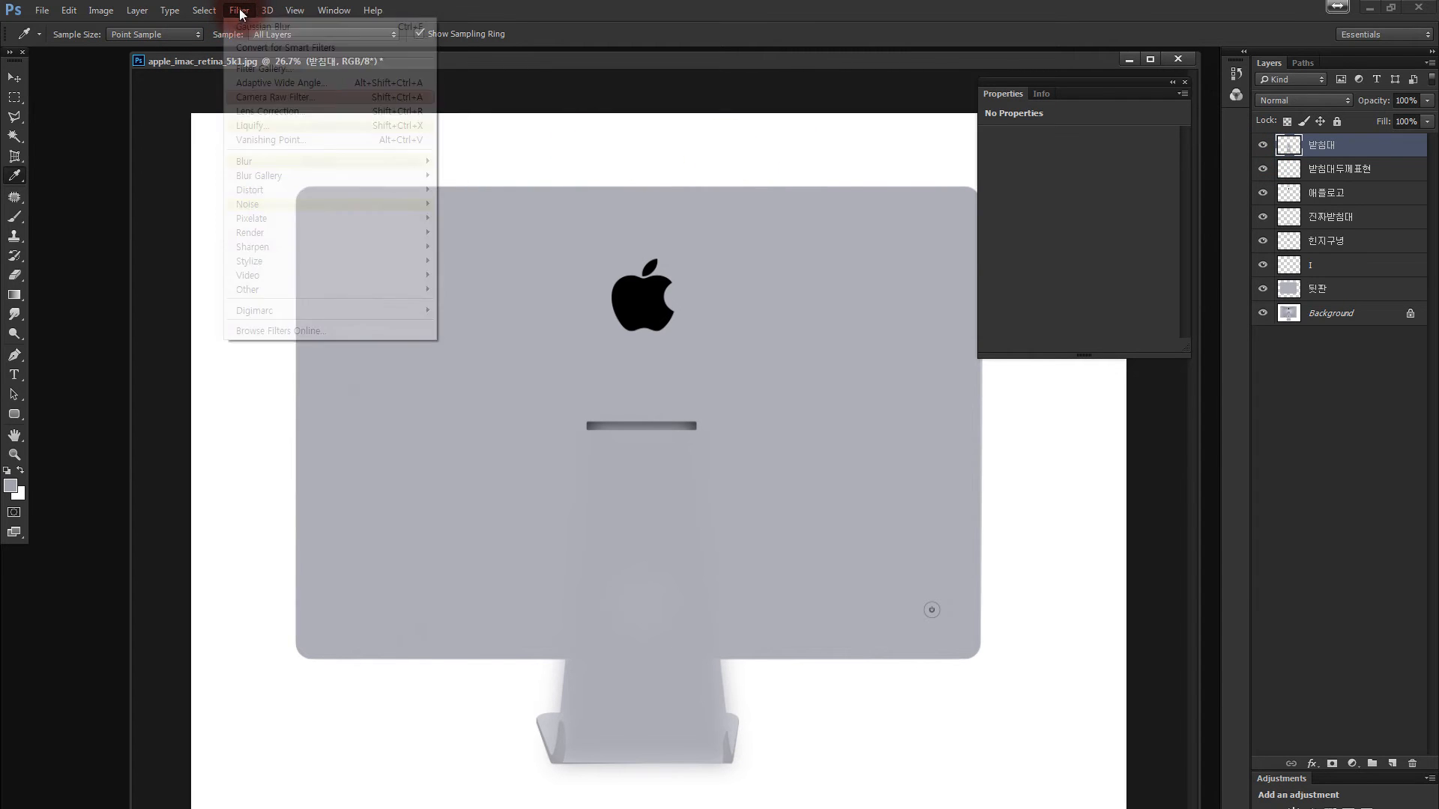
click(238, 11)
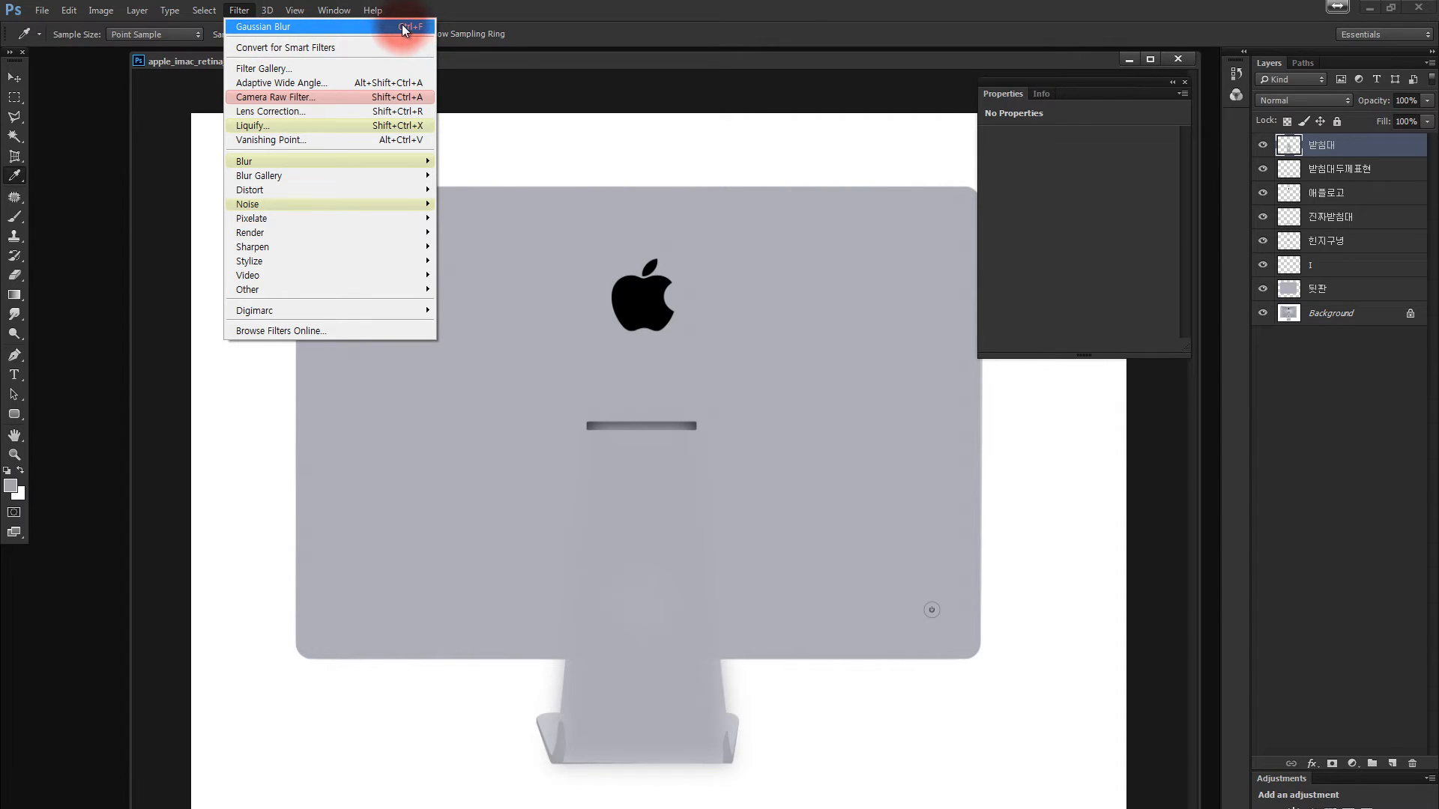
mouse_move(372, 9)
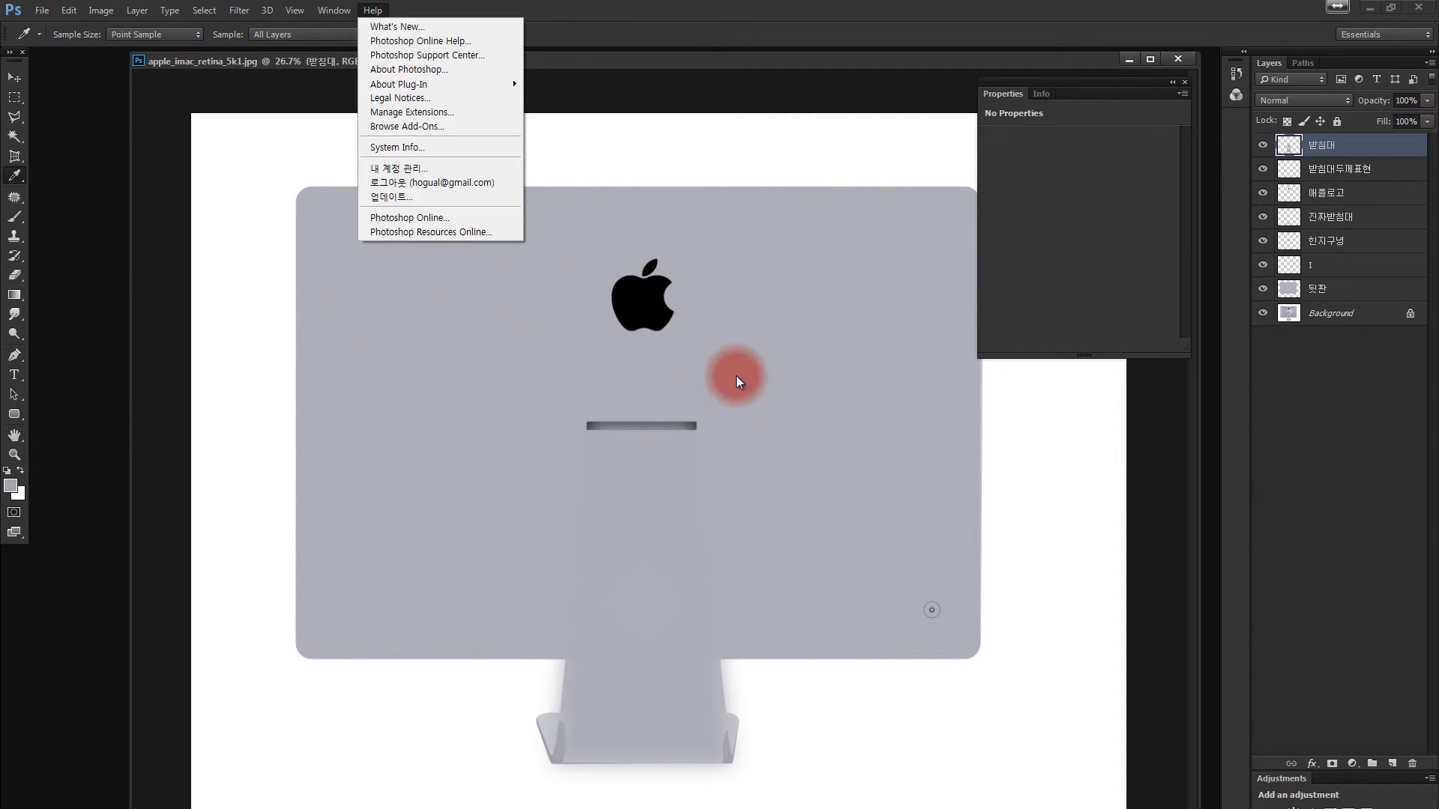
drag(721, 65, 674, 72)
key(ctrl+z)
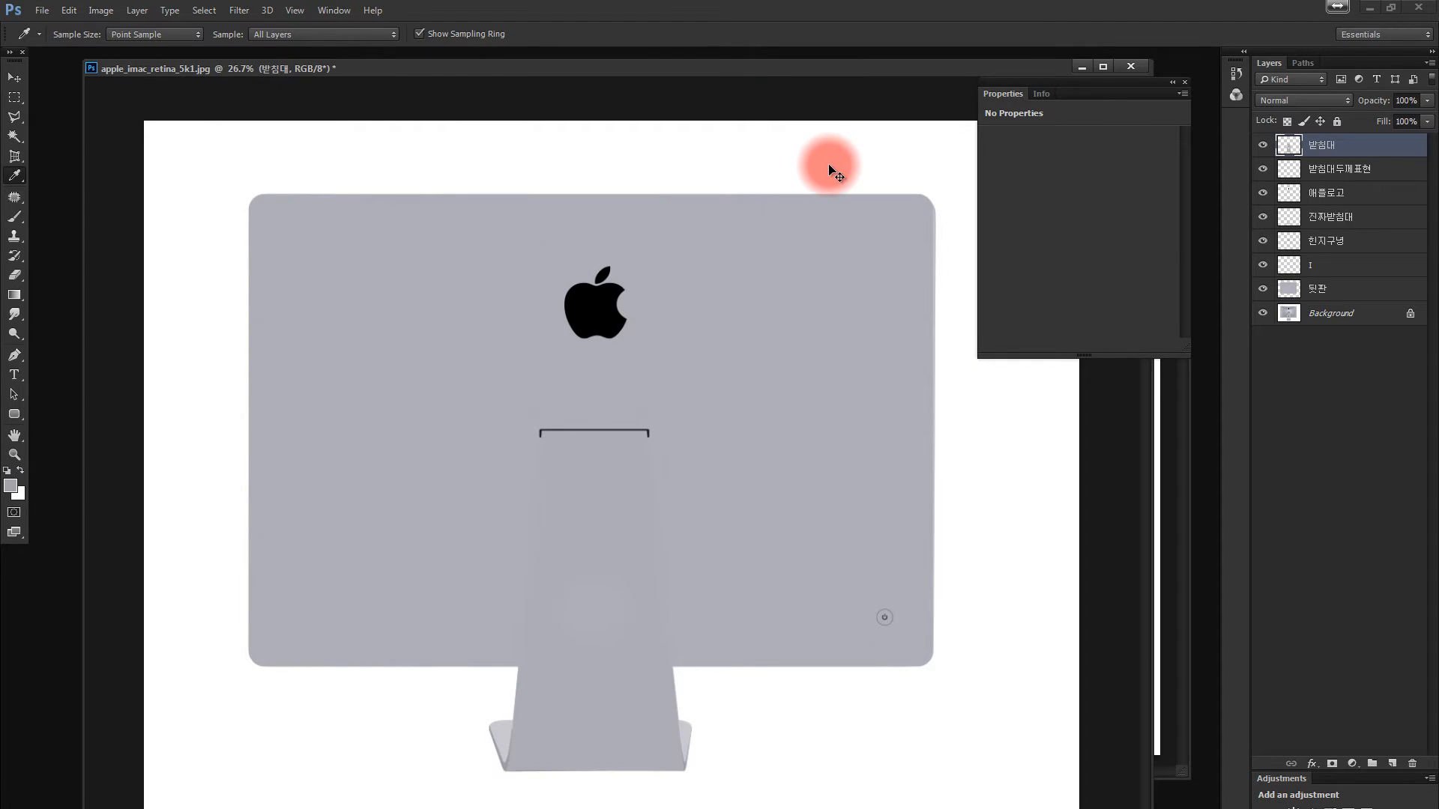
Add 2% Gaussian, monochromatic noise to the 받침대 layer.
click(239, 10)
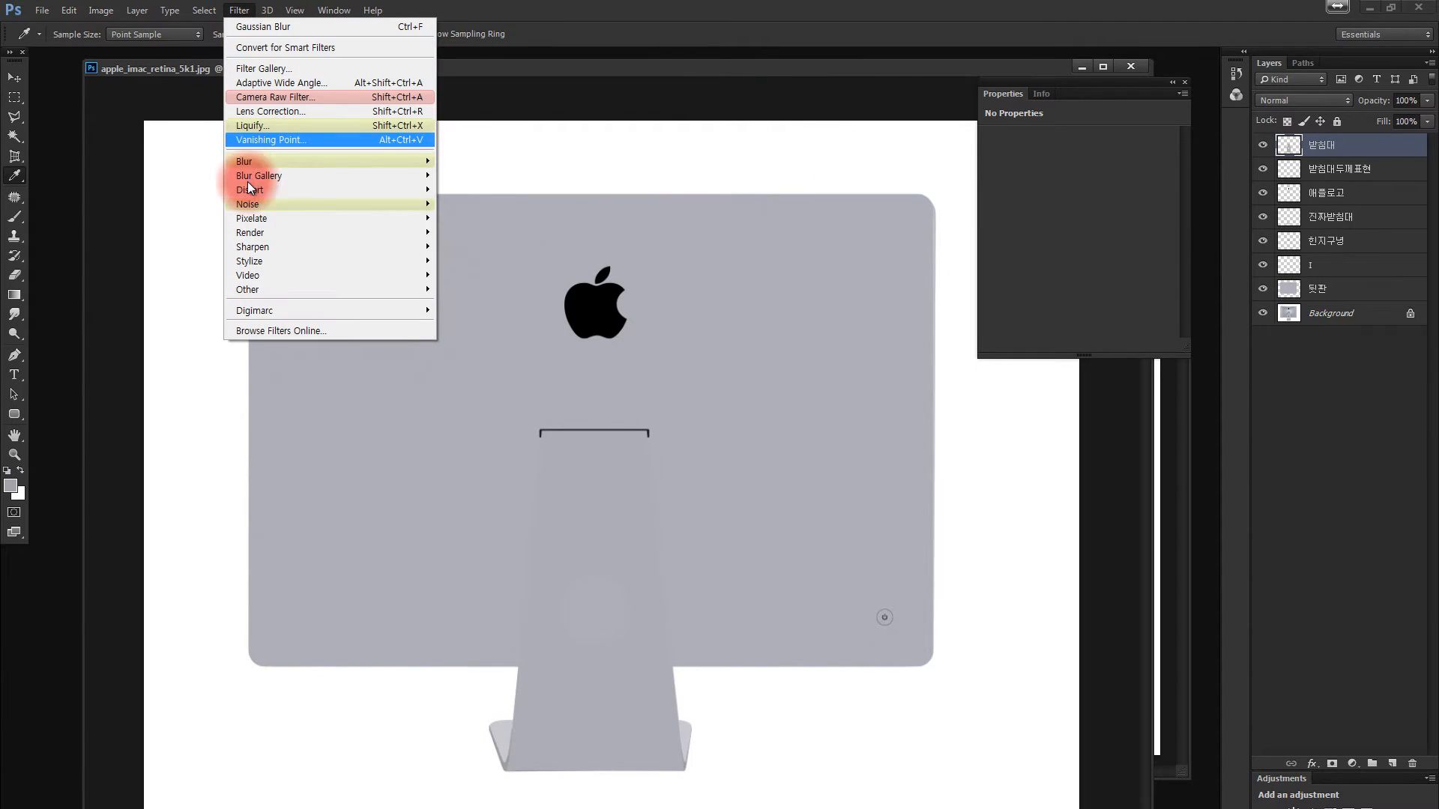
mouse_move(259, 203)
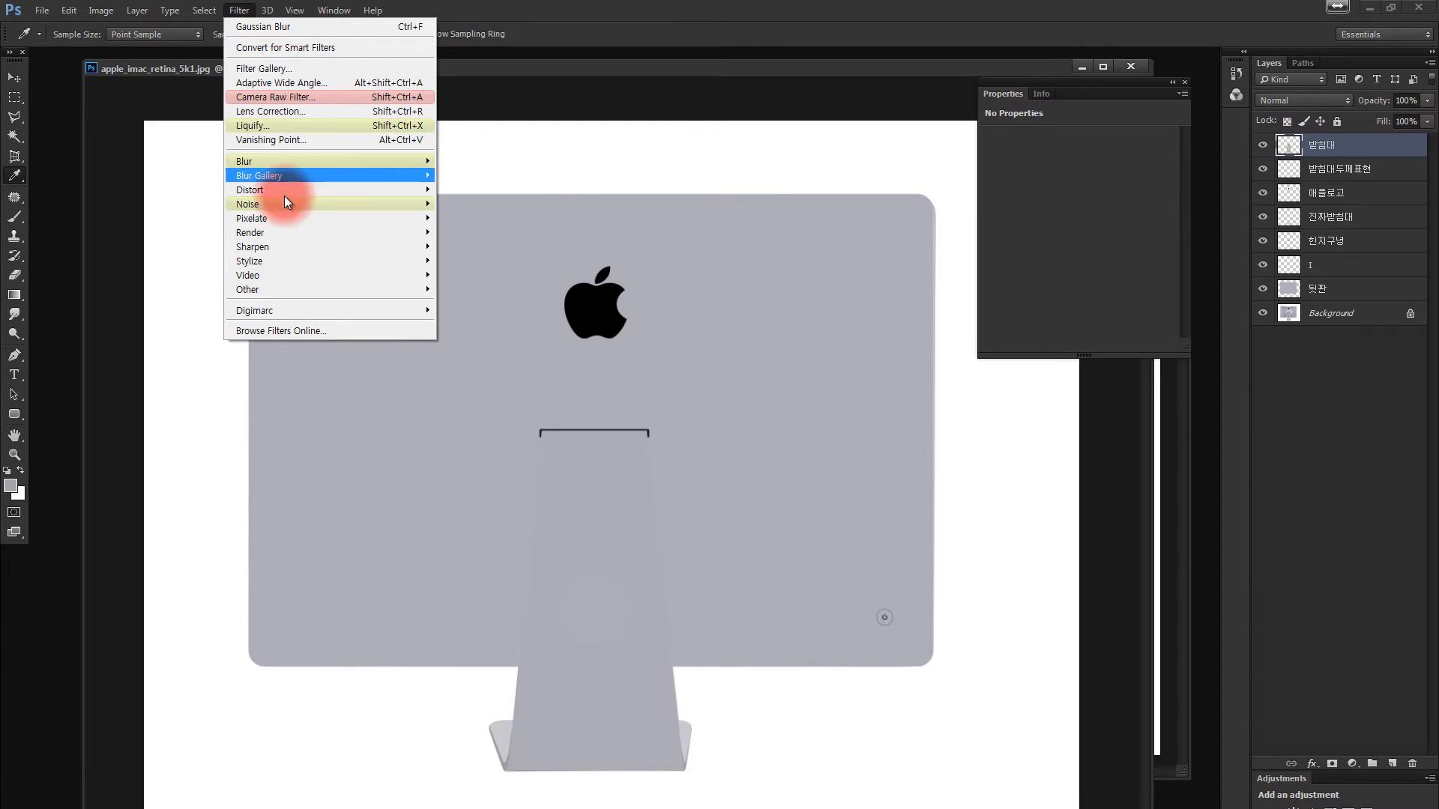
click(457, 205)
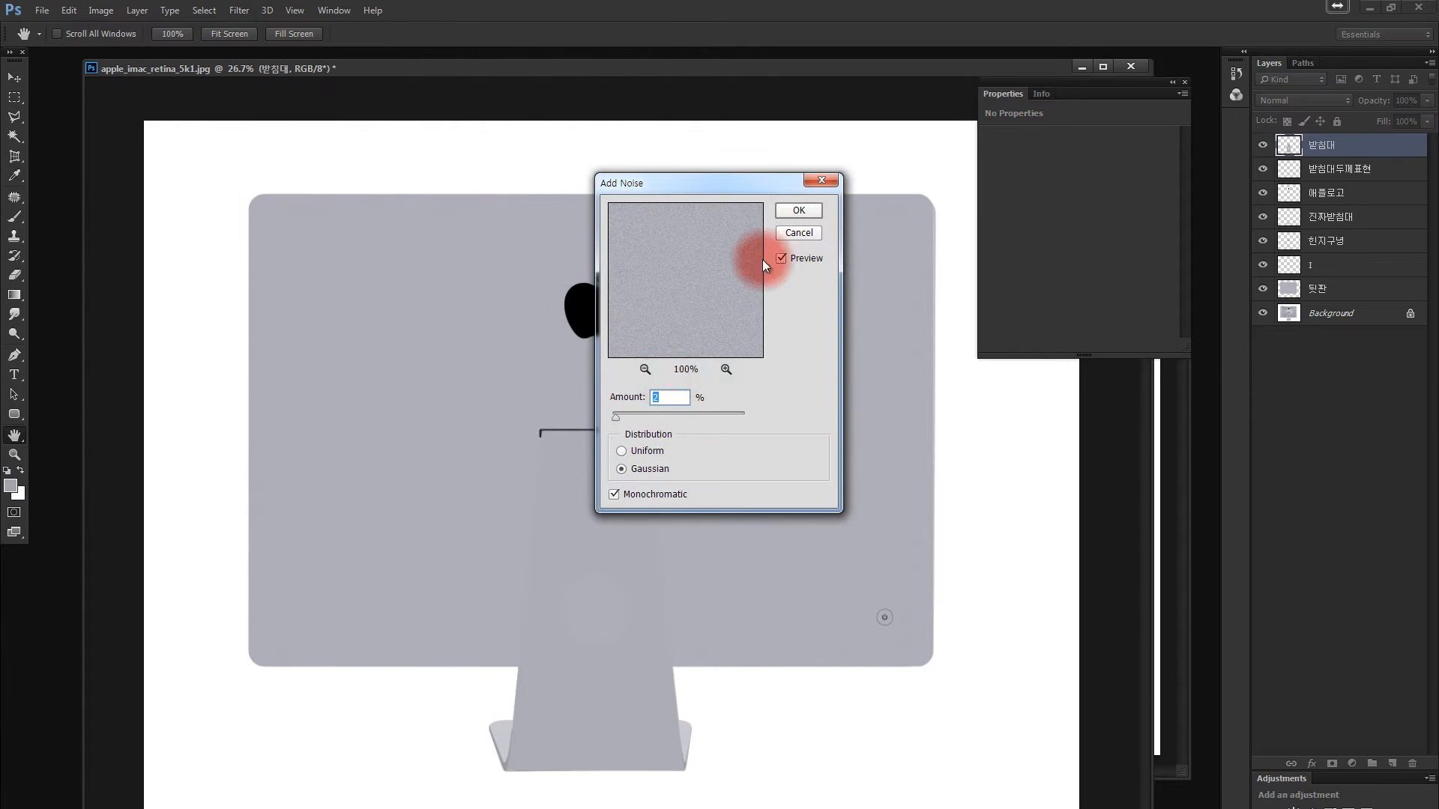
click(800, 206)
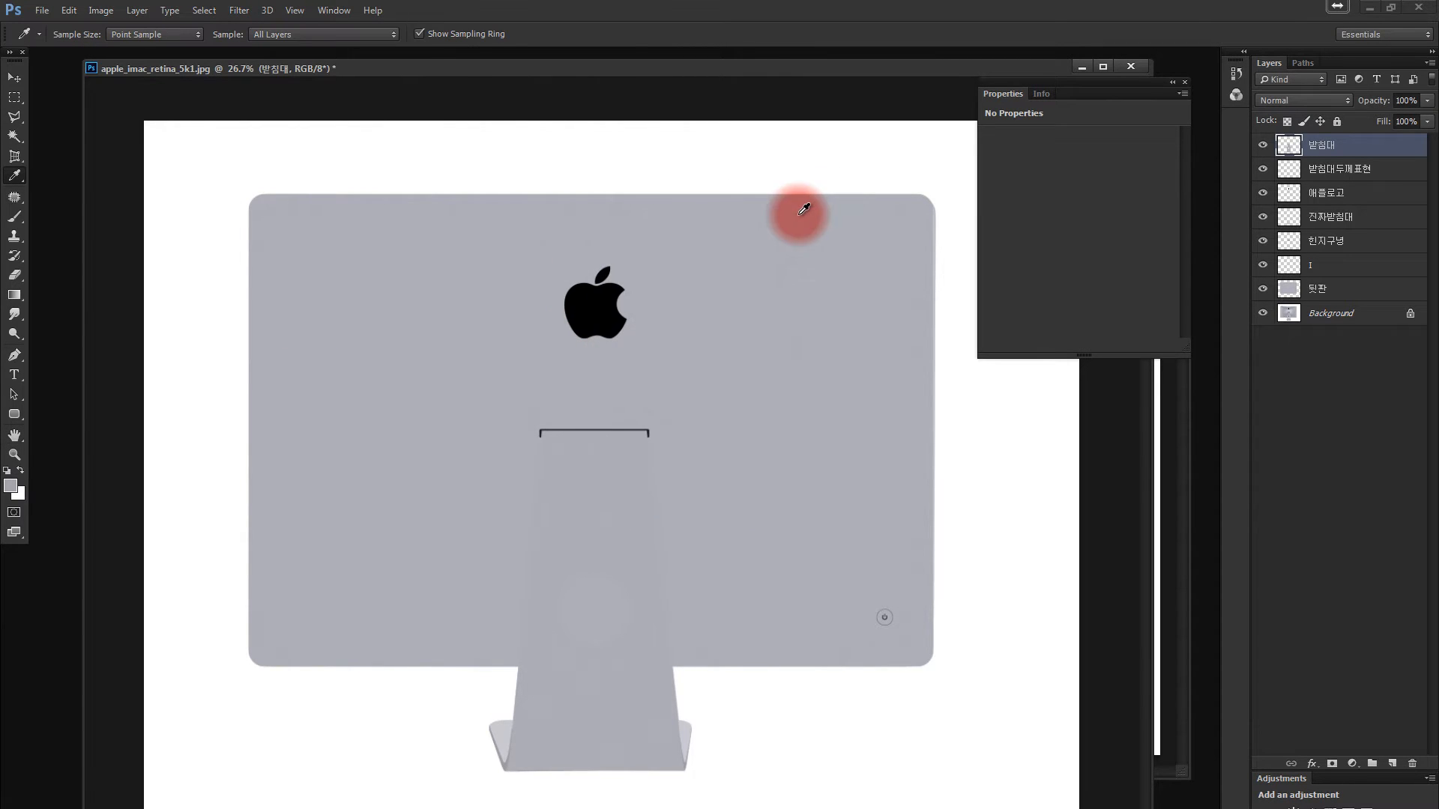
click(239, 10)
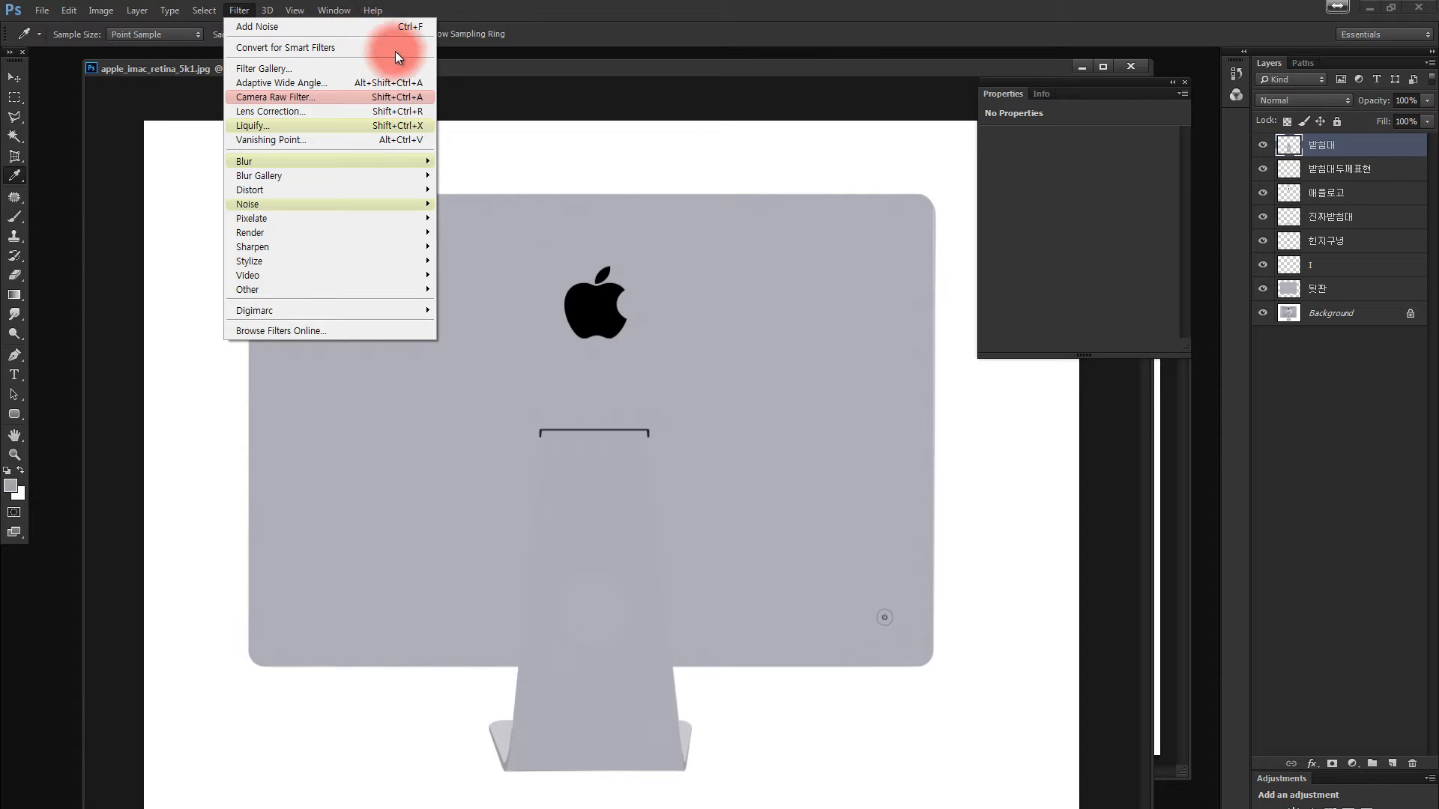
Show only the 뒷판 layer and the power button layer directly above it, and rename the power button layer as 전원버튼.
click(524, 72)
drag(572, 69, 536, 70)
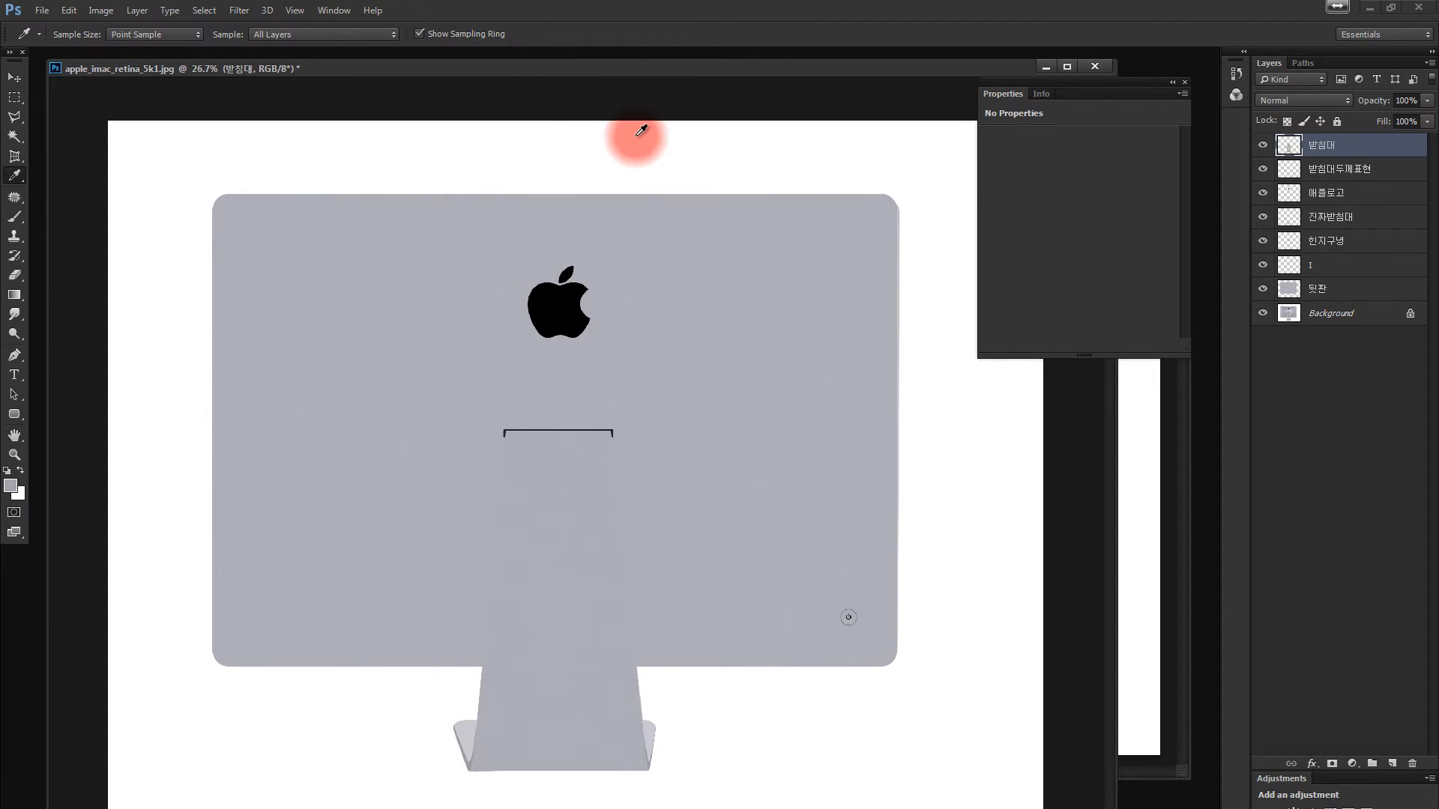
key(v)
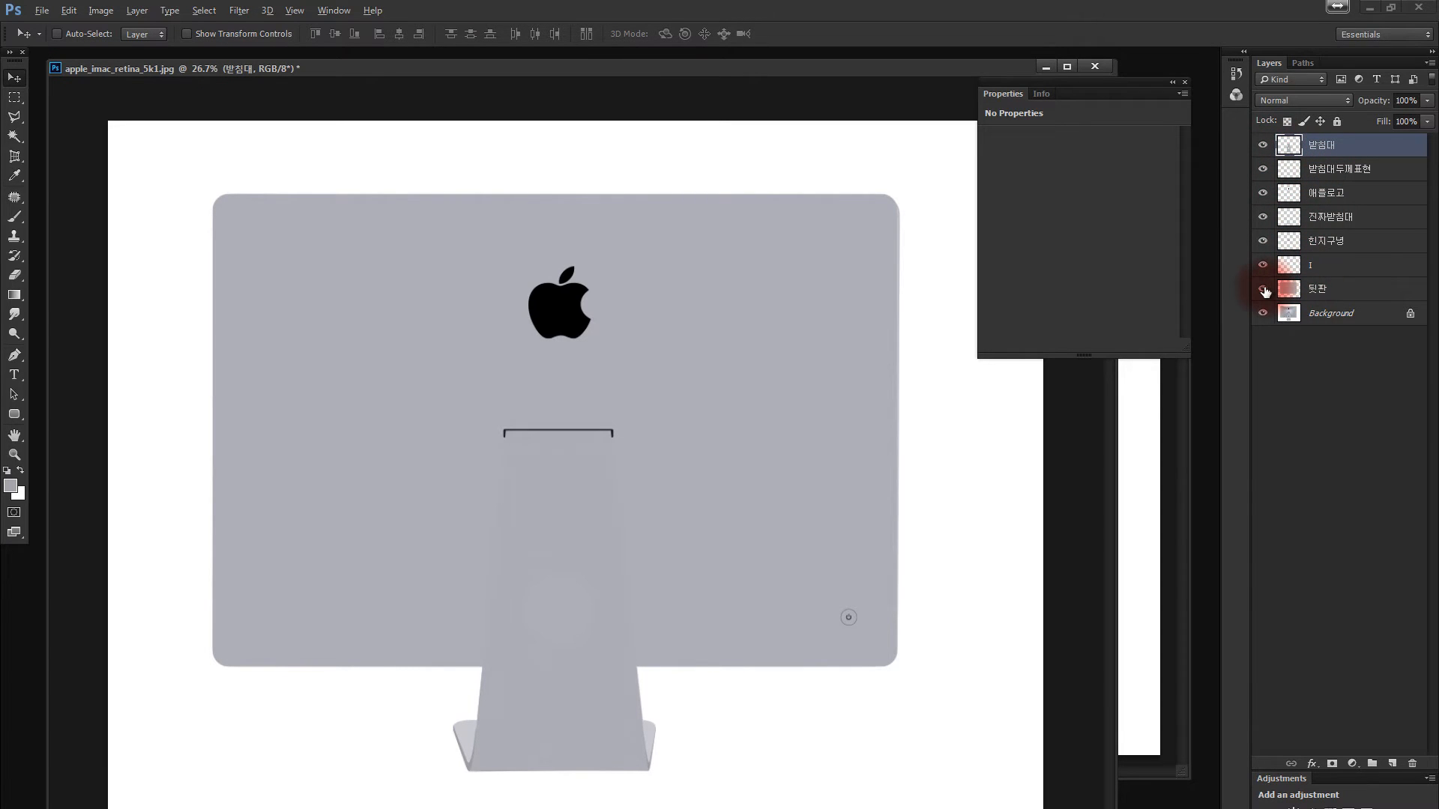
alt+click(1264, 289)
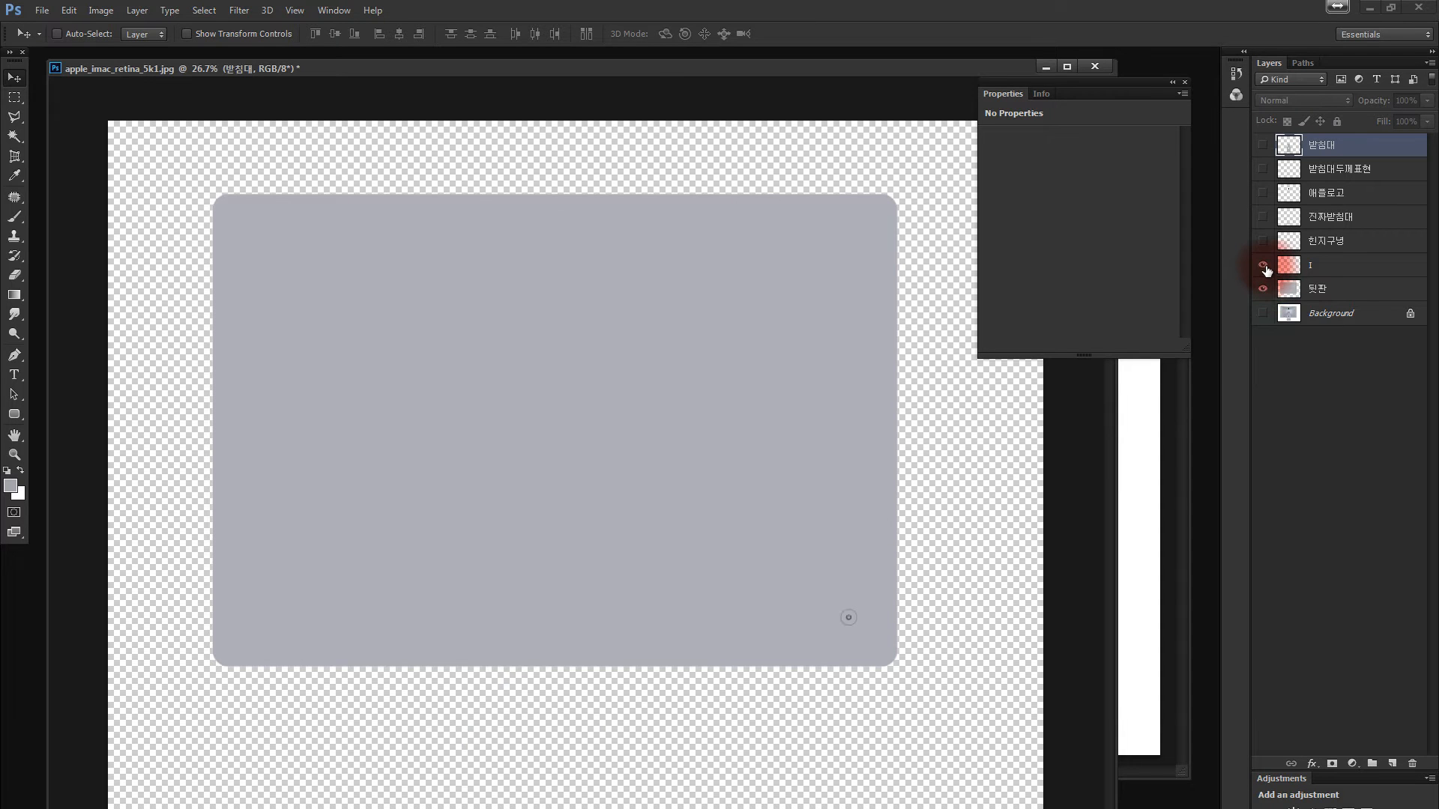
click(1263, 265)
double_click(1309, 264)
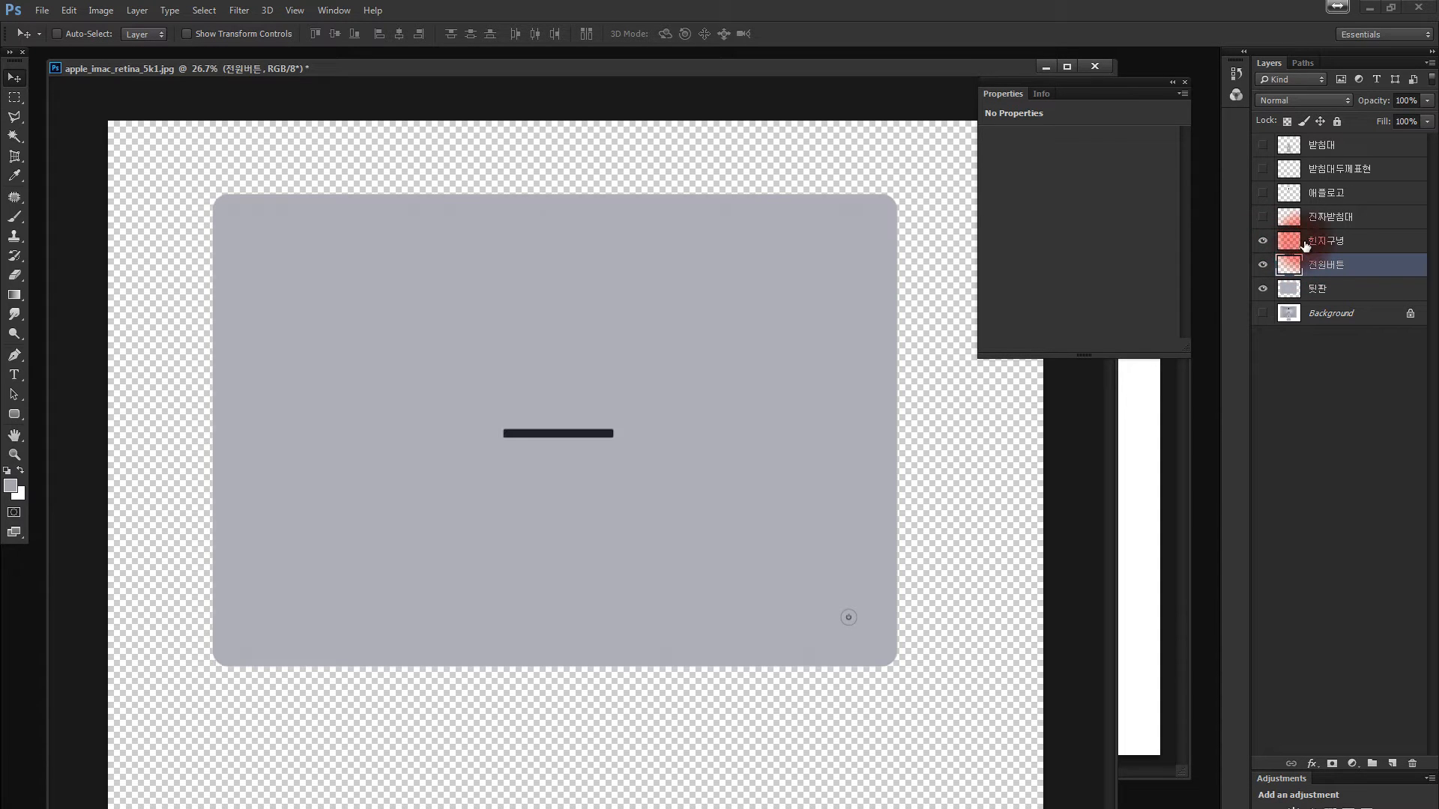
Show the remaining traced layers above 전원버튼 again one by one, ending with 받침대, and make 받침대 the active layer.
click(1283, 238)
click(1263, 216)
click(1290, 217)
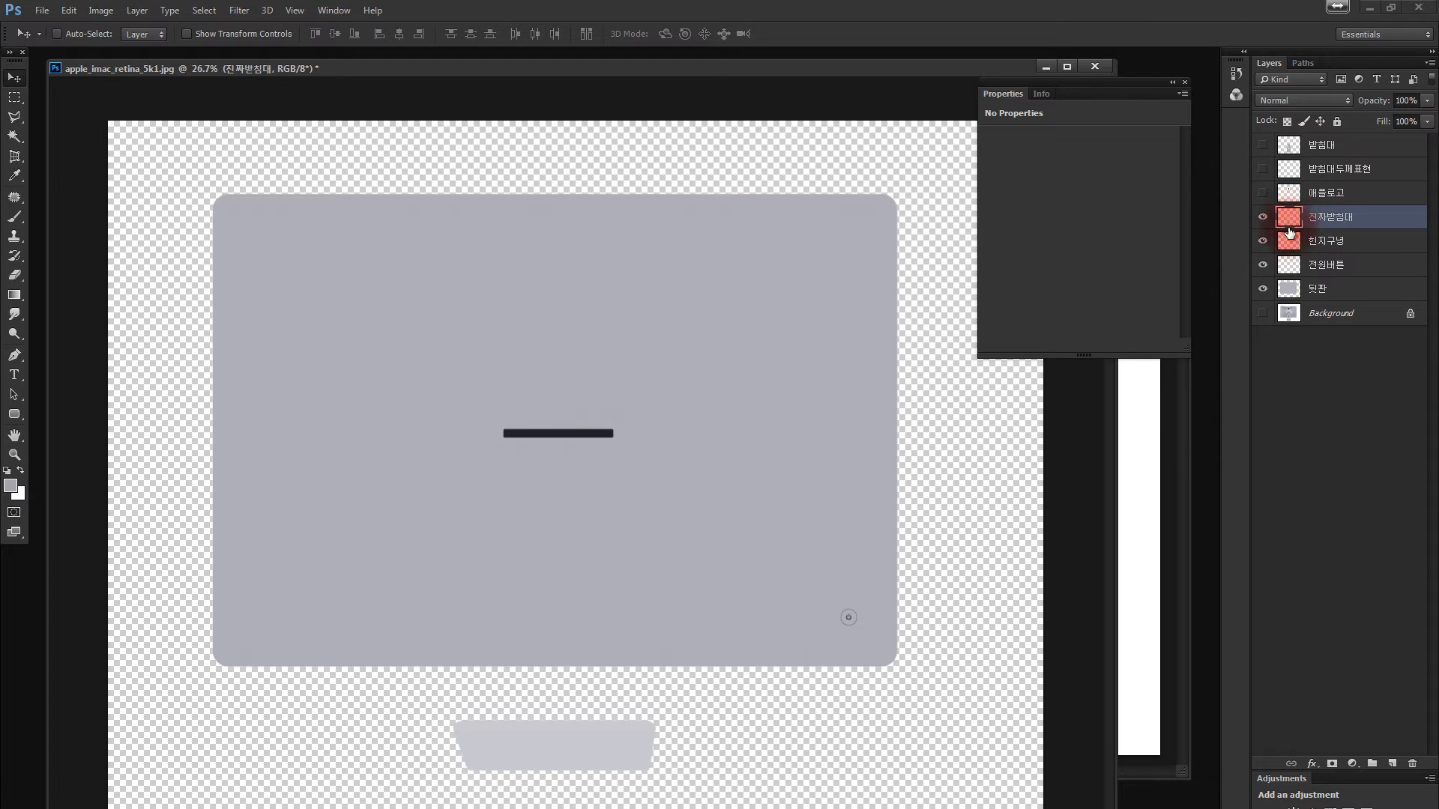
click(1264, 193)
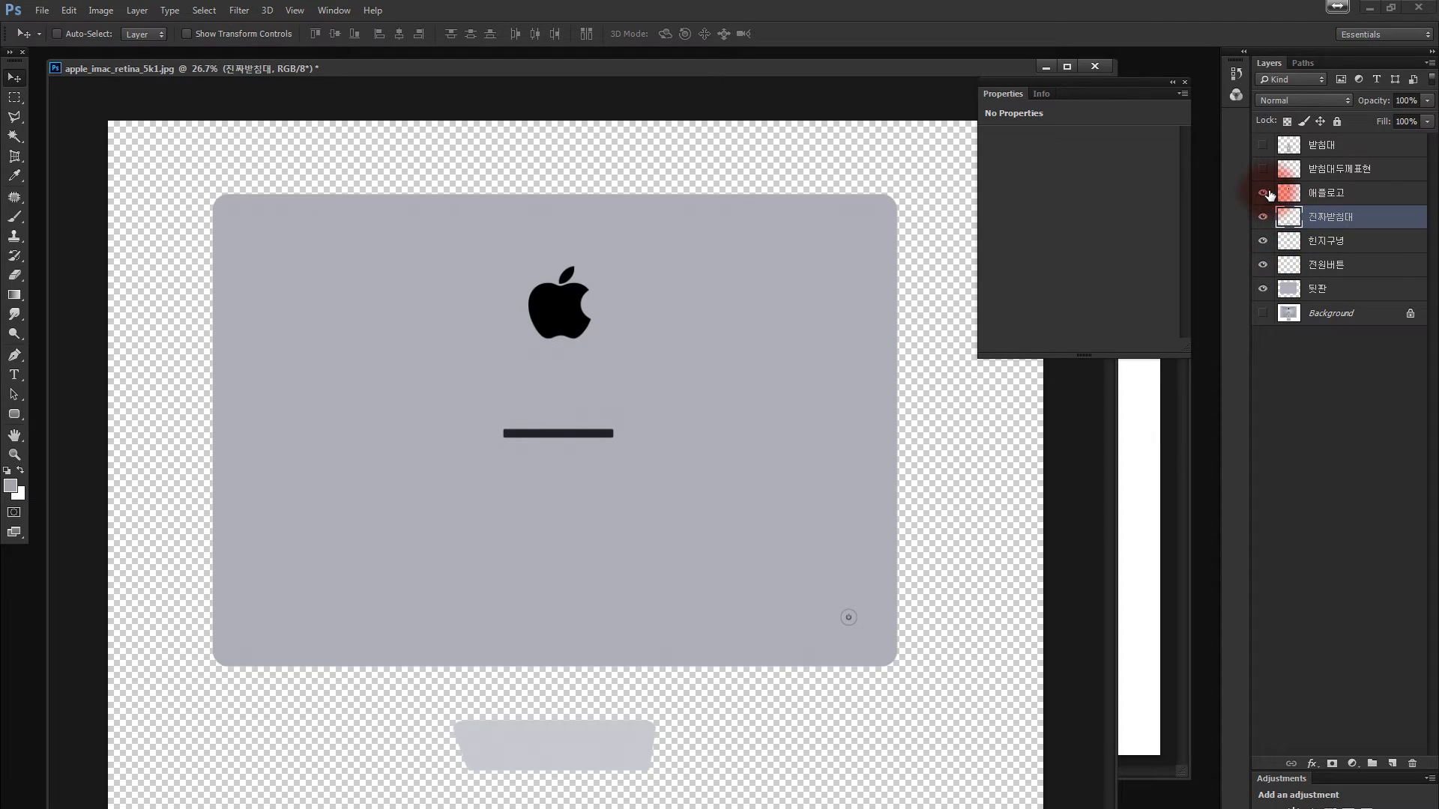
click(1265, 171)
click(1298, 178)
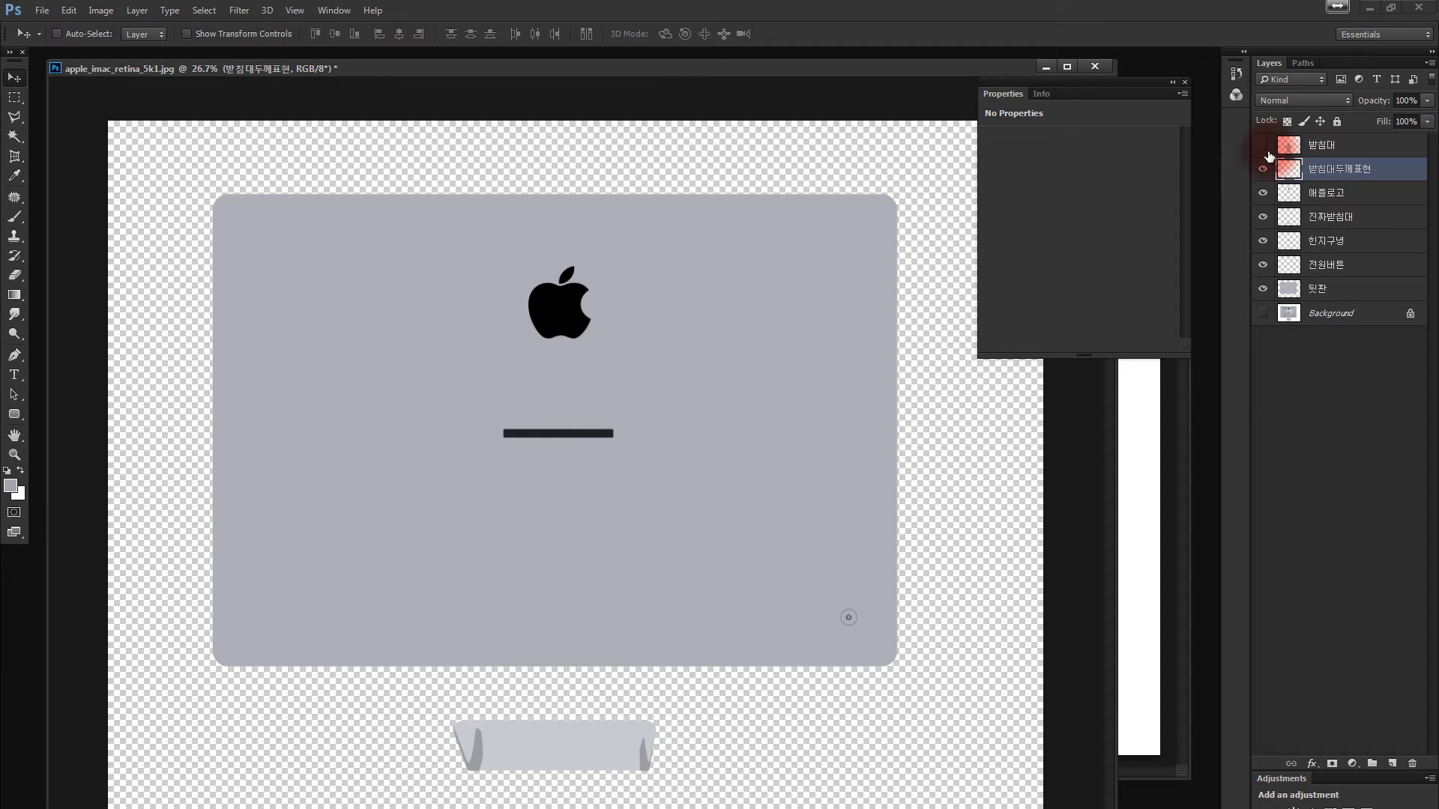
click(1263, 147)
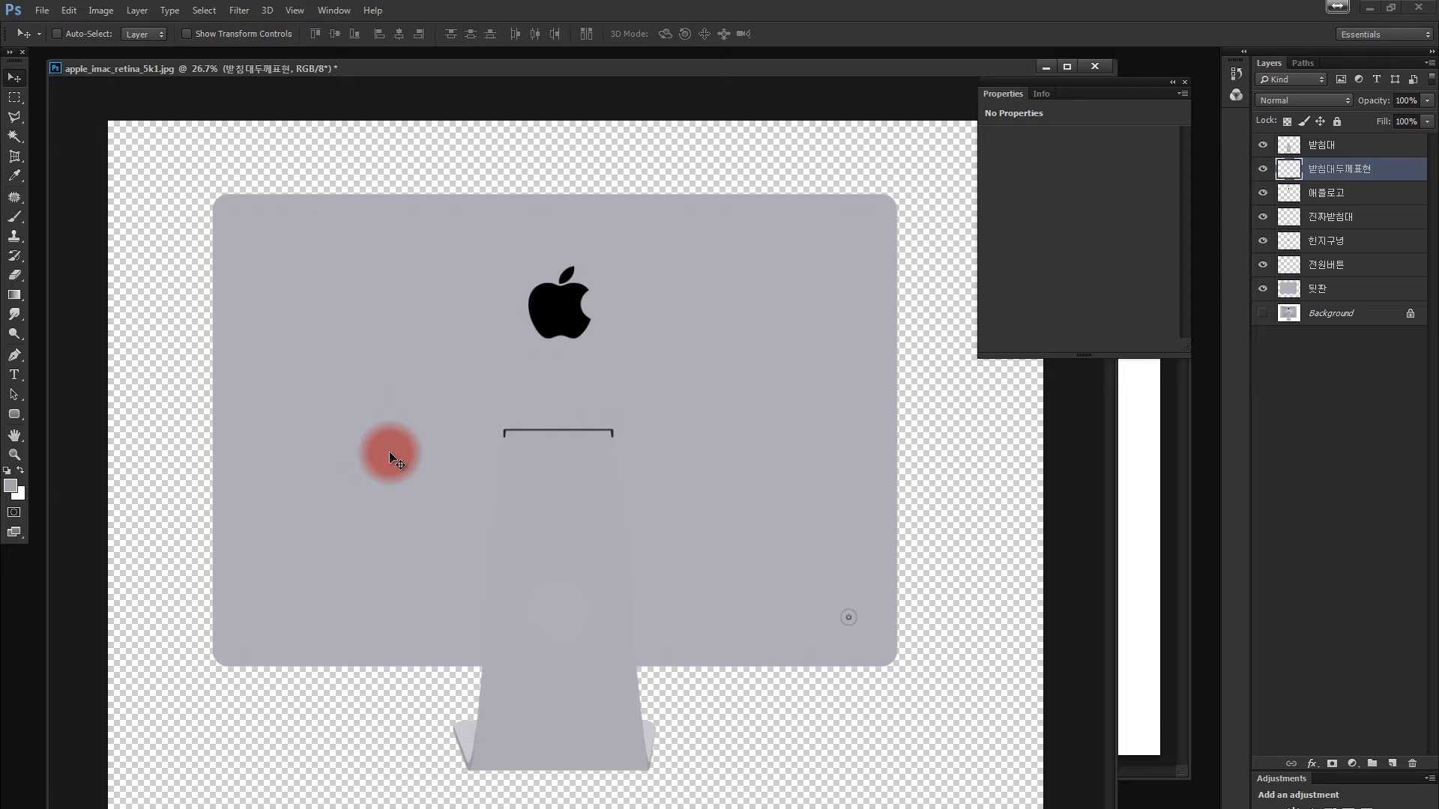
click(1307, 144)
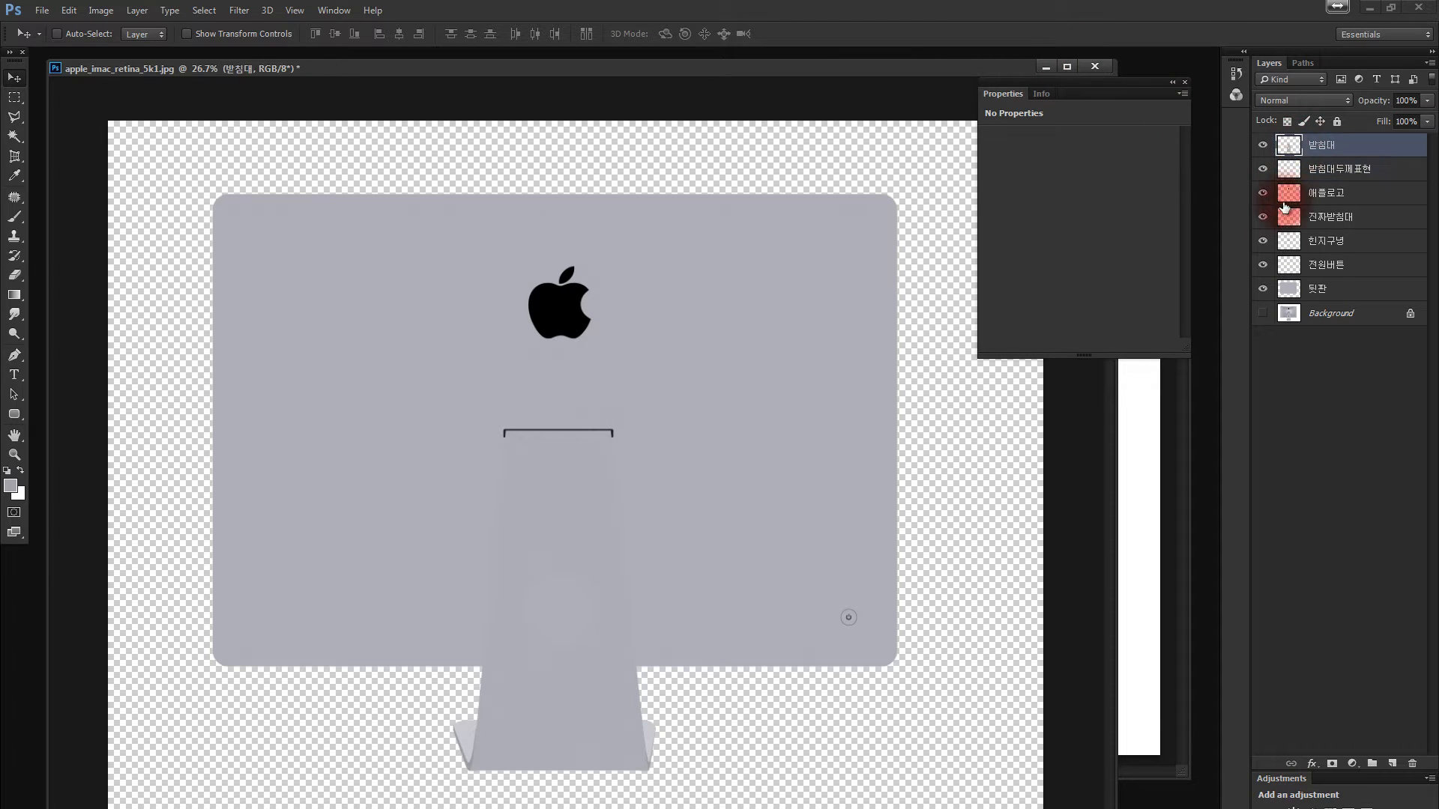
Add a new layer above 받침대, try a black brush line across the back panel, and undo the strokes.
click(1393, 763)
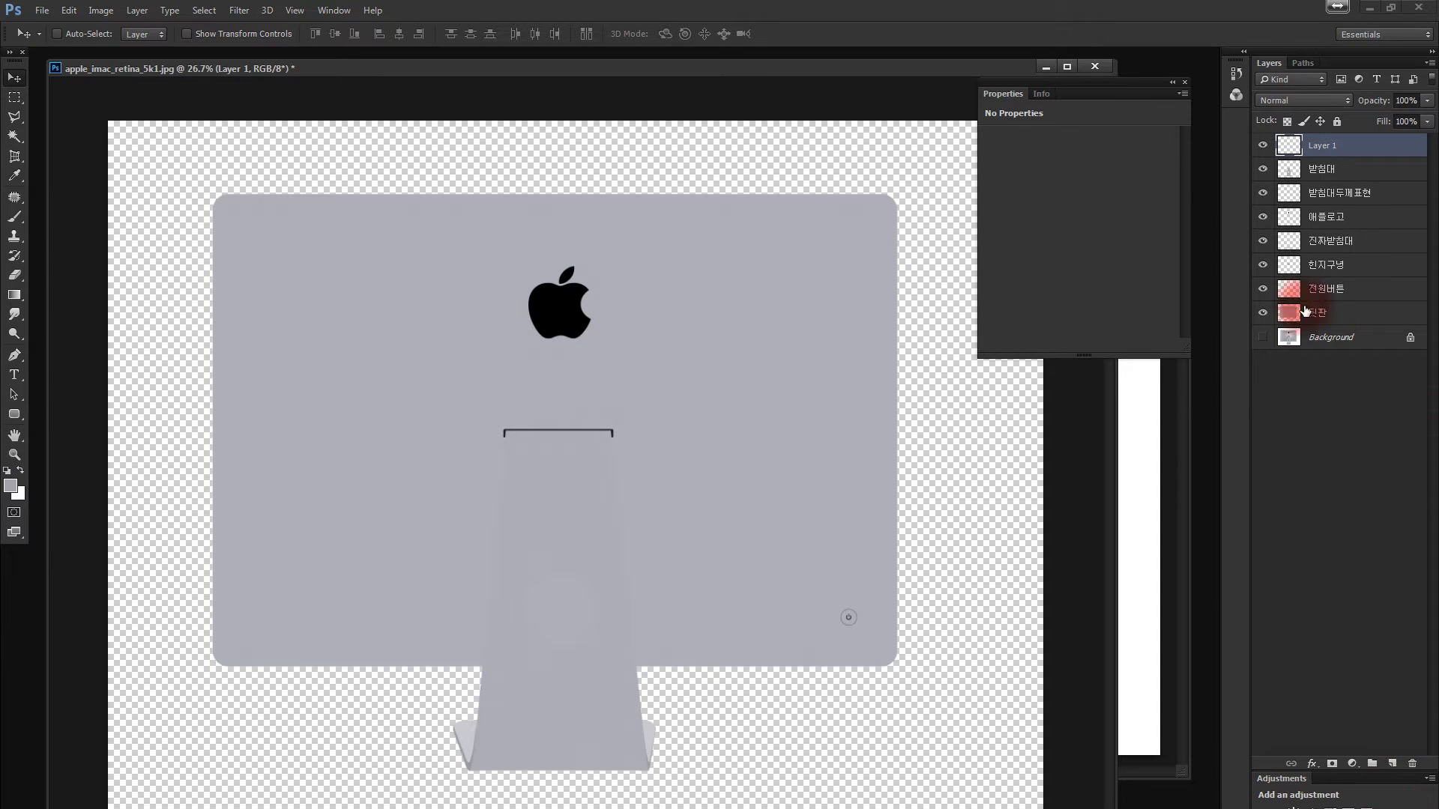
key(d)
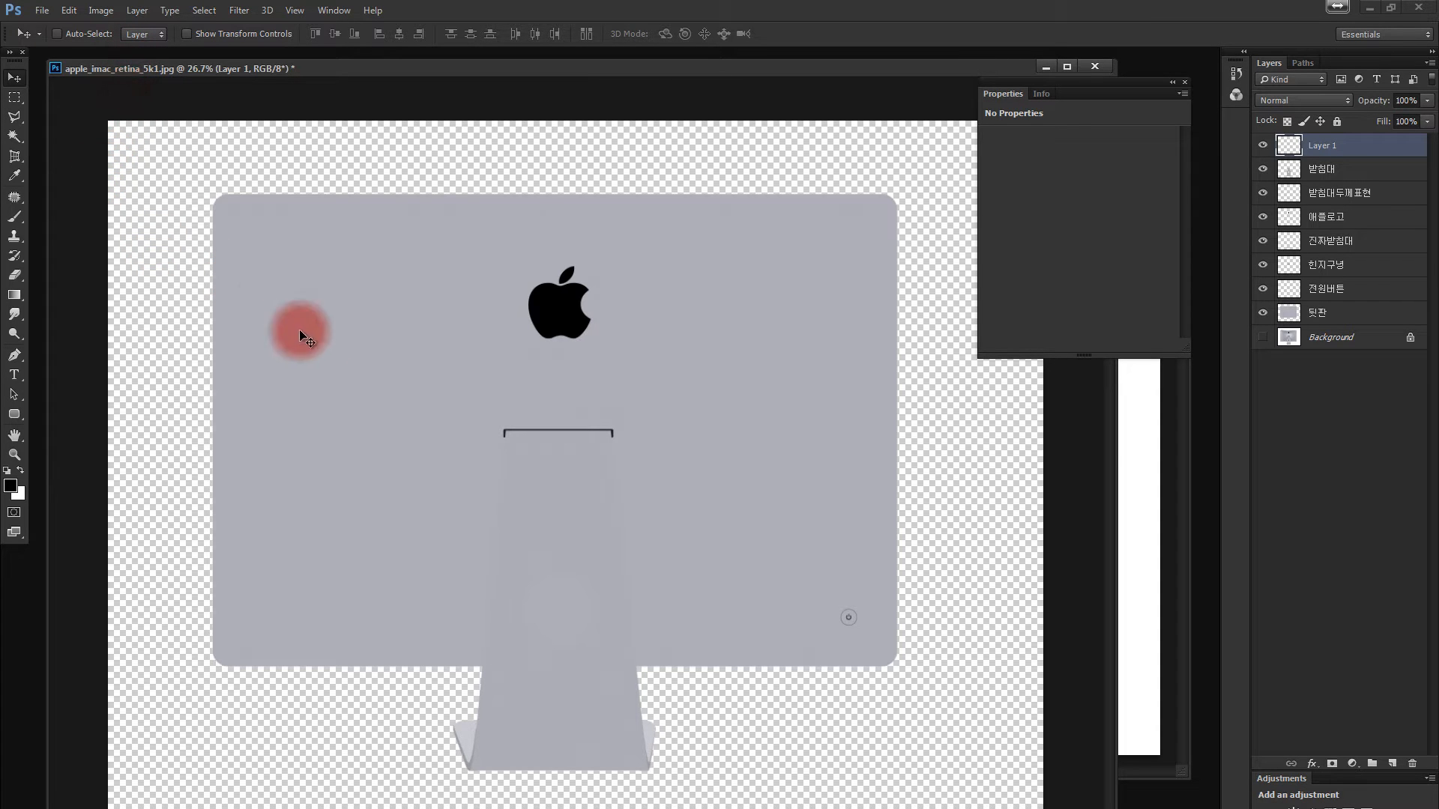
key(b)
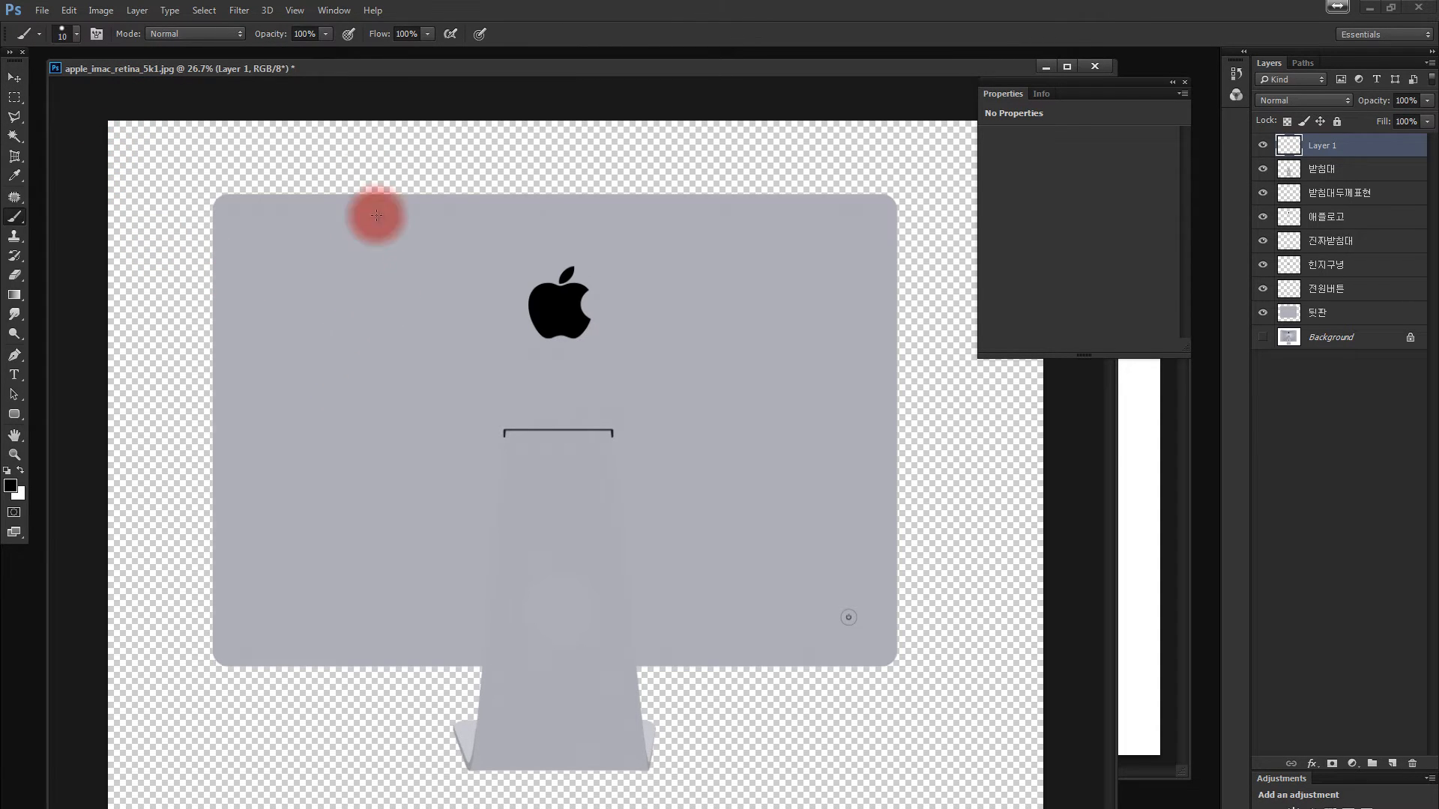
click(353, 262)
shift+click(413, 426)
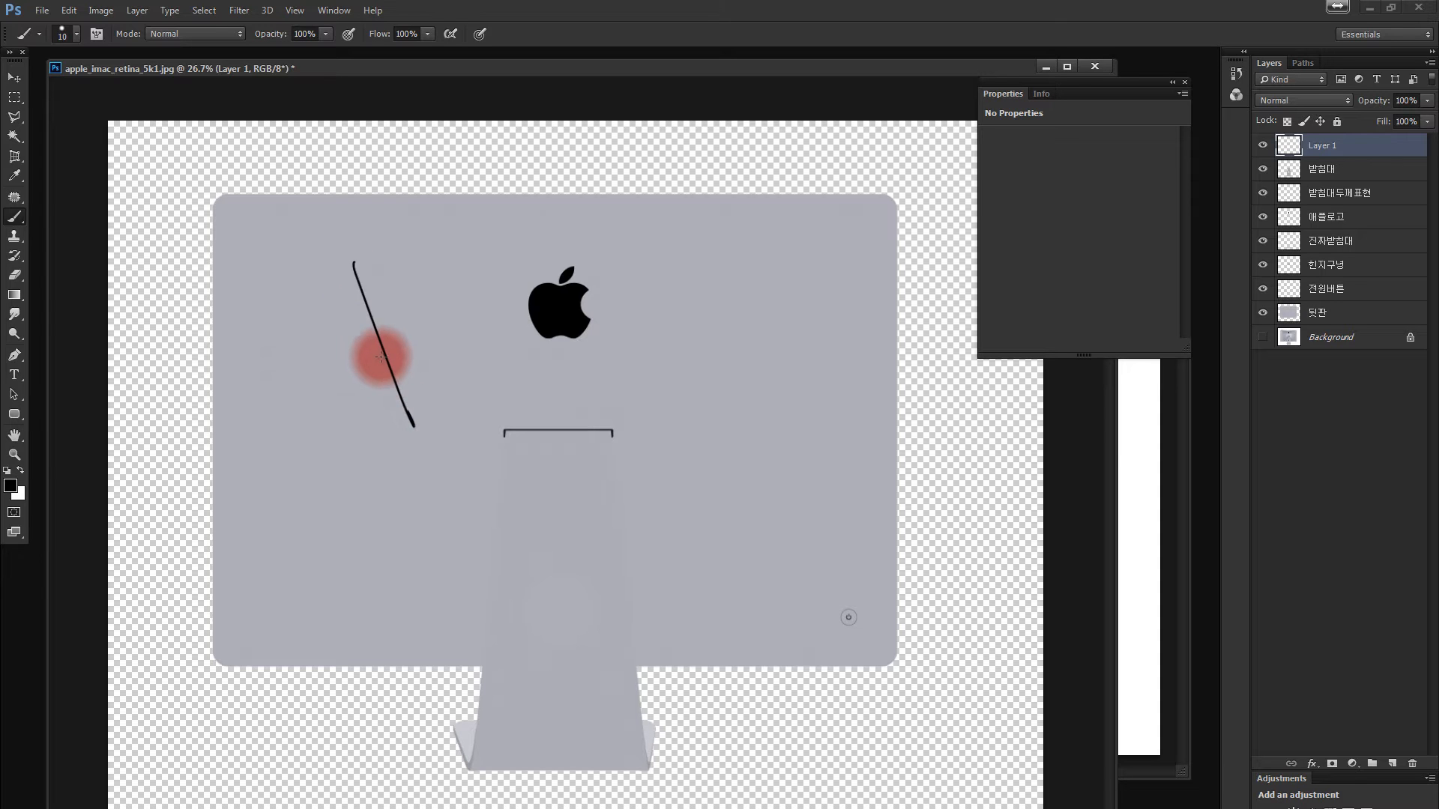
key(ctrl+alt+z)
key(ctrl+alt+z)
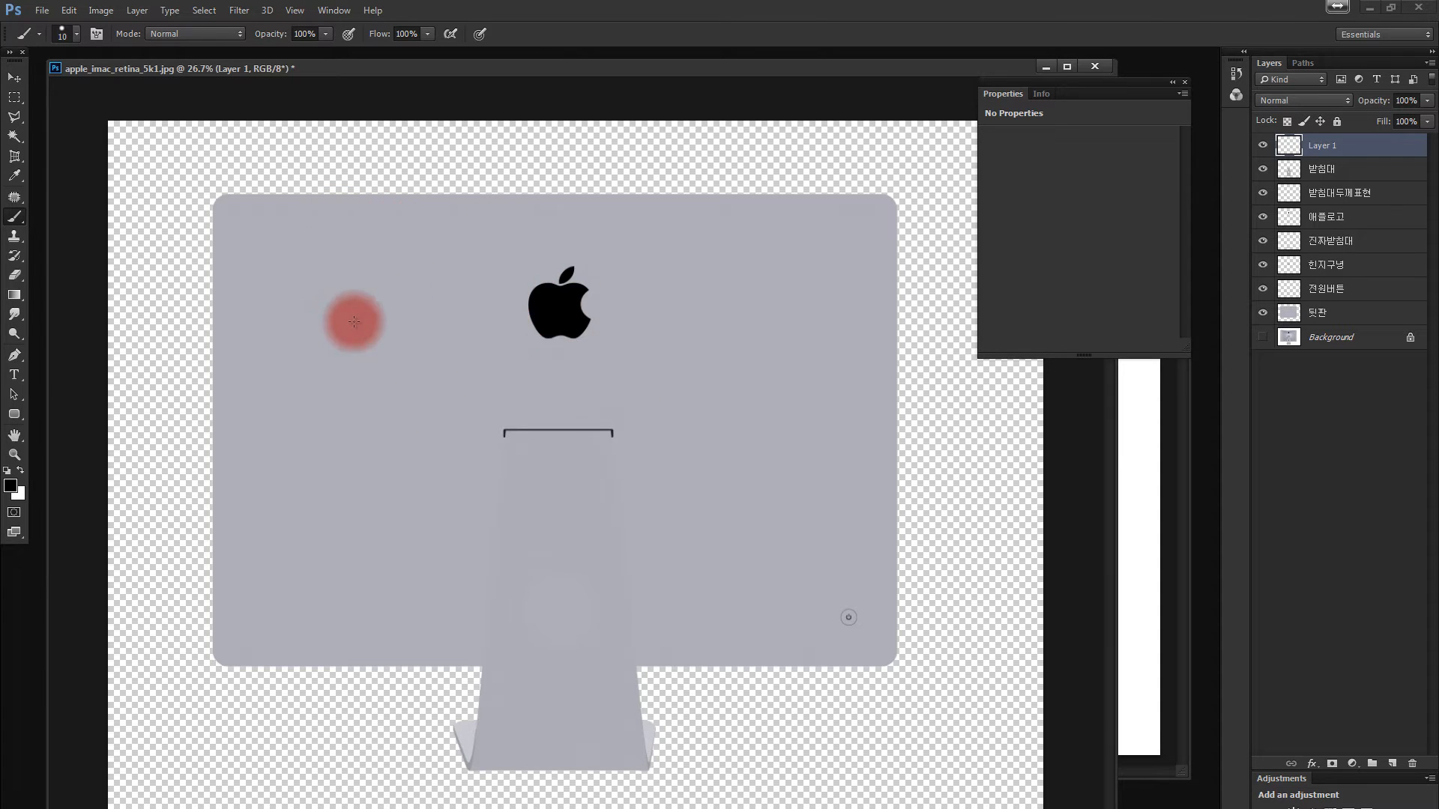
Brush a side-view sketch of the iMac body on the new layer, with a straight front and curved back, undoing unwanted strokes.
drag(290, 260, 294, 369)
shift+click(301, 530)
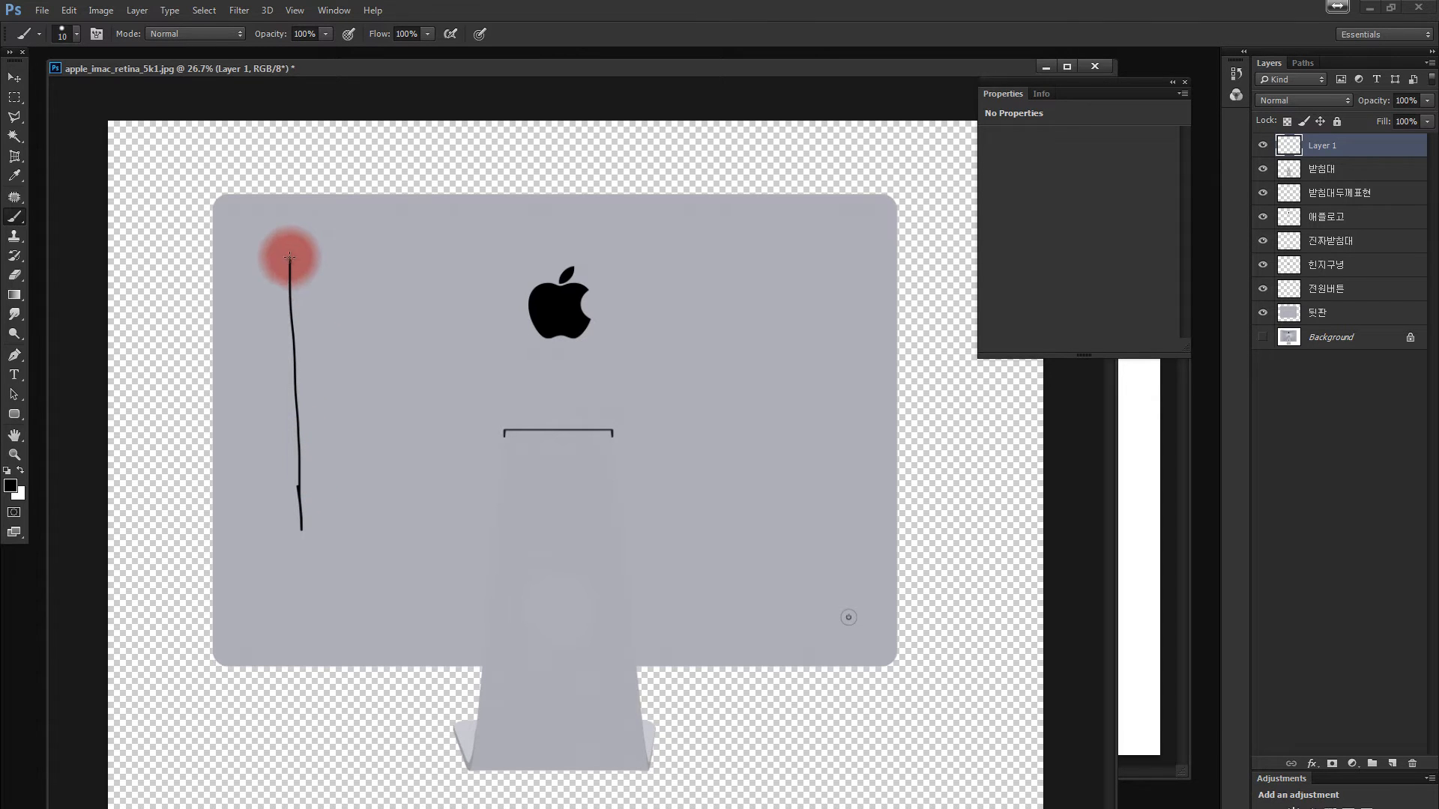
mouse_move(290, 257)
mouse_down()
mouse_move(360, 363)
mouse_move(301, 537)
mouse_up()
drag(292, 247, 291, 262)
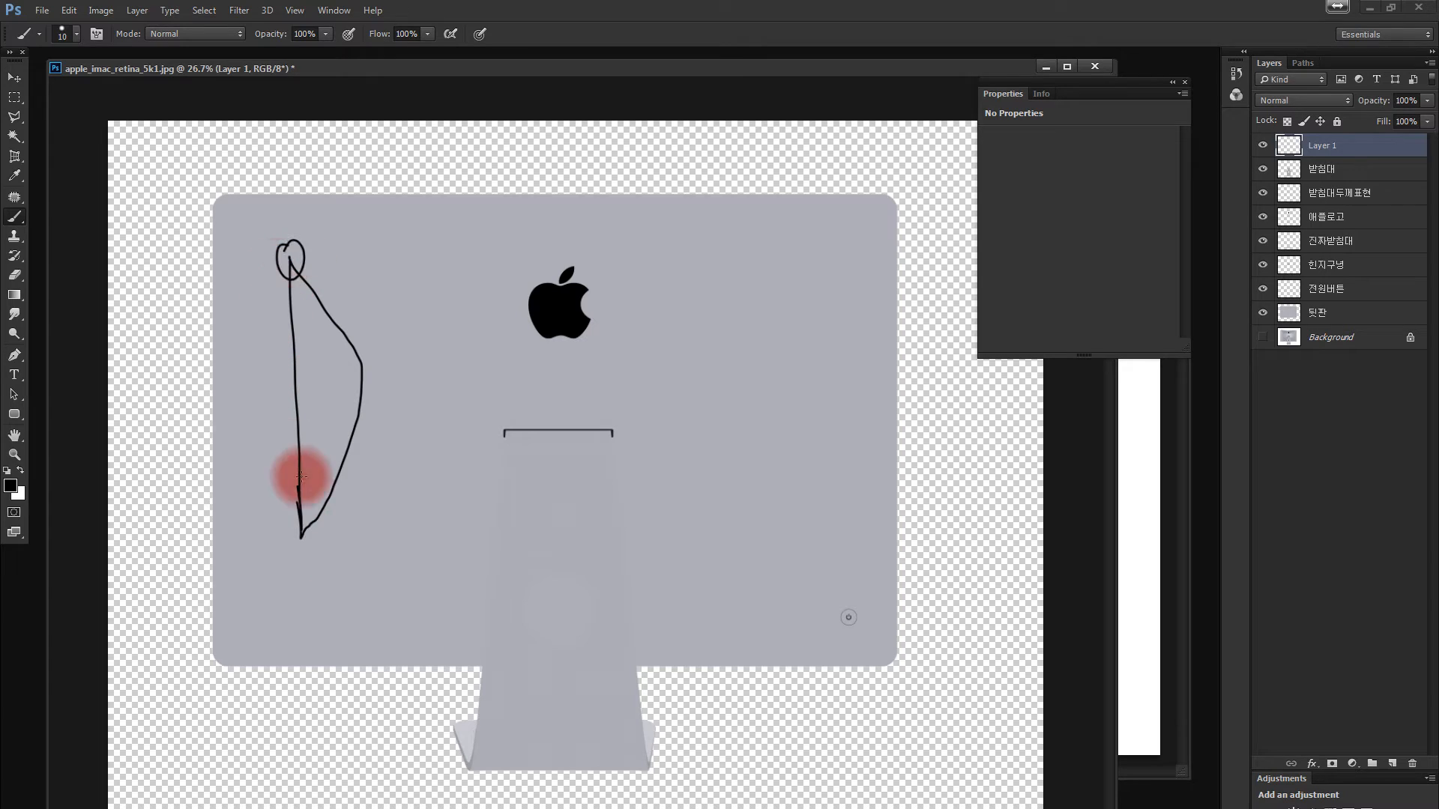
mouse_move(312, 550)
mouse_down()
mouse_move(280, 580)
mouse_move(308, 555)
mouse_up()
key(ctrl+alt+z)
key(ctrl+alt+z)
key(ctrl+alt+z)
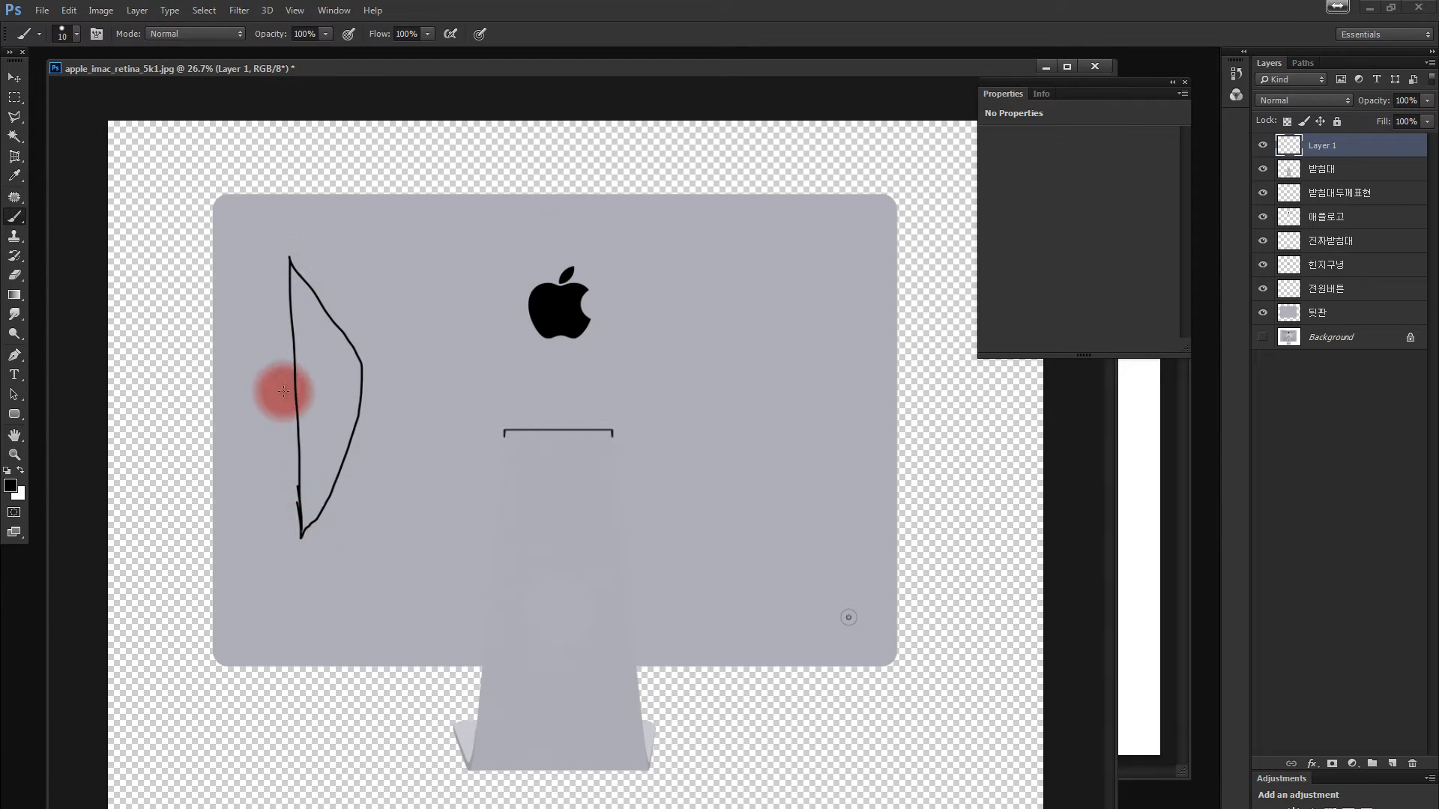
mouse_move(298, 263)
mouse_down()
mouse_move(353, 395)
mouse_move(342, 489)
mouse_move(312, 546)
mouse_move(292, 483)
mouse_up()
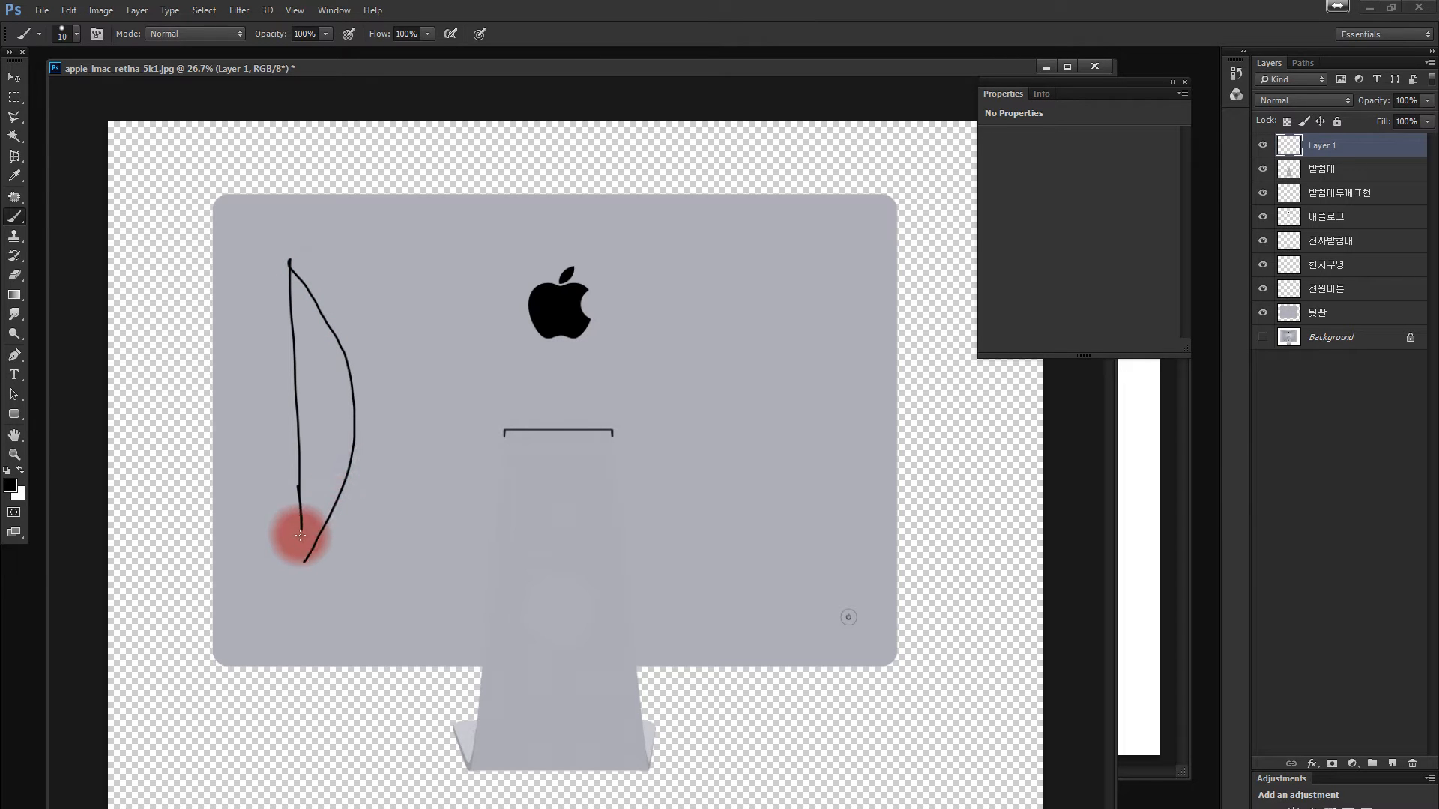
Add an arrow toward the sketched screen front, then brush in the hinge point and the bent stand profile behind it.
drag(266, 357, 287, 361)
drag(268, 380, 284, 376)
drag(270, 347, 273, 394)
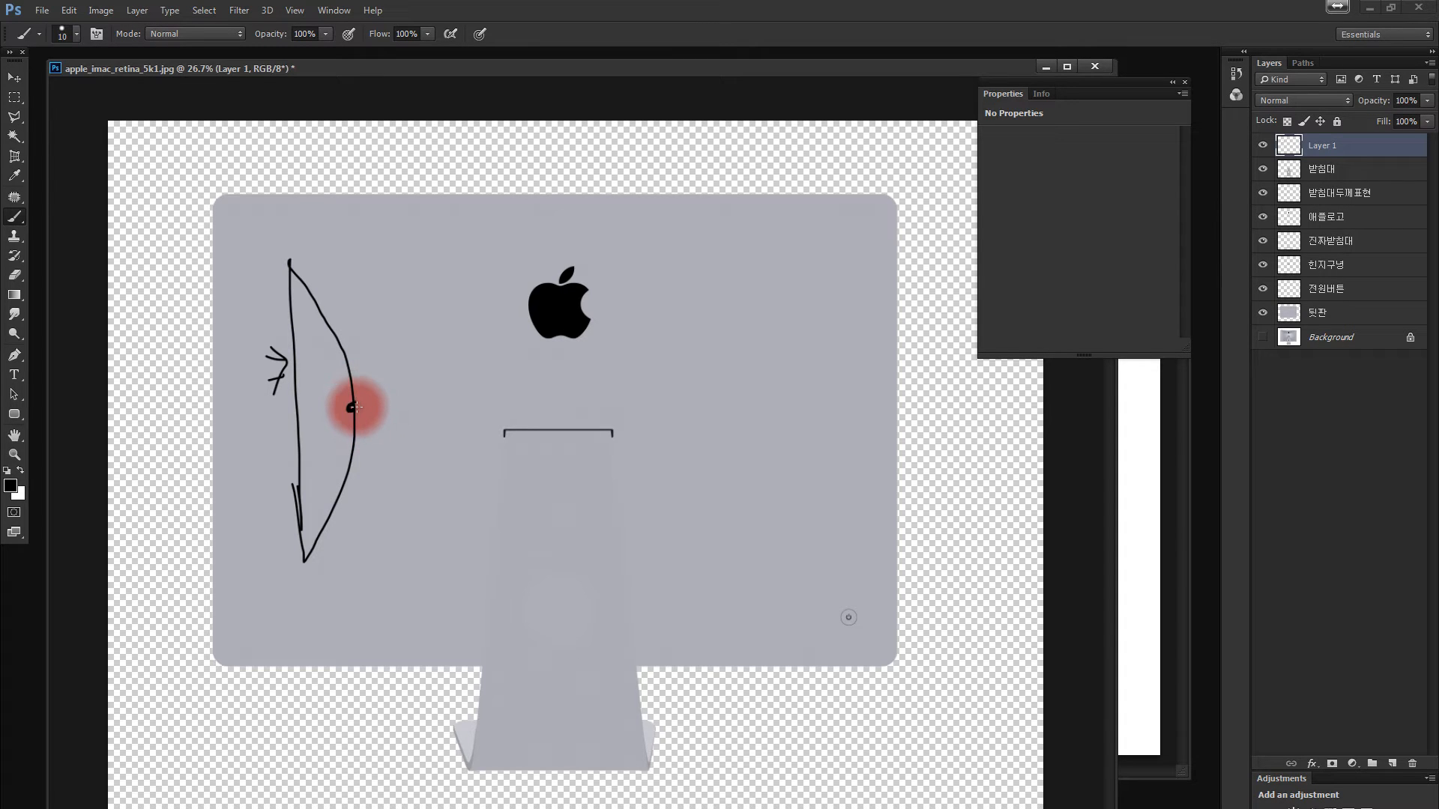
drag(352, 408, 385, 563)
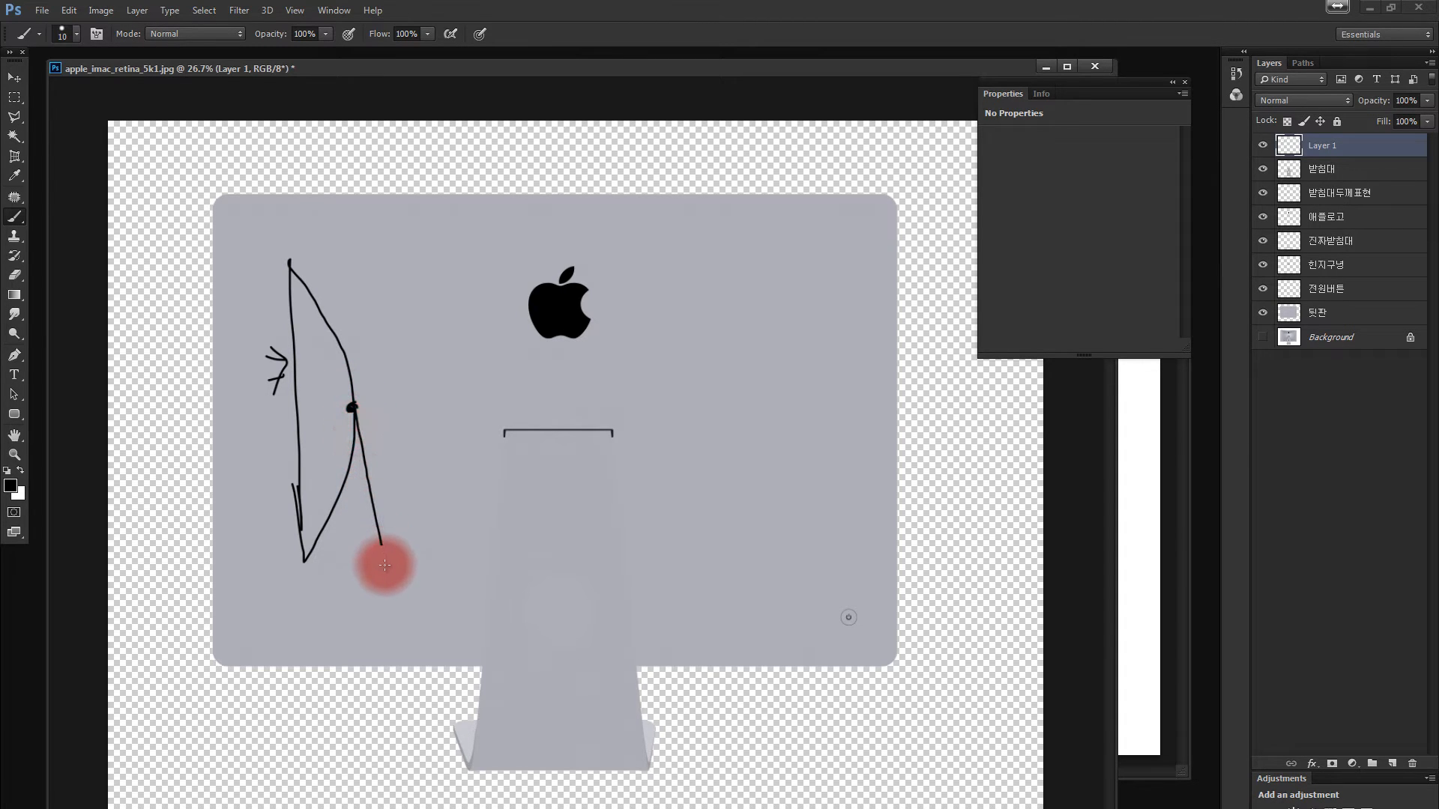
mouse_move(352, 411)
mouse_down()
mouse_move(373, 574)
mouse_move(293, 597)
mouse_move(370, 591)
mouse_up()
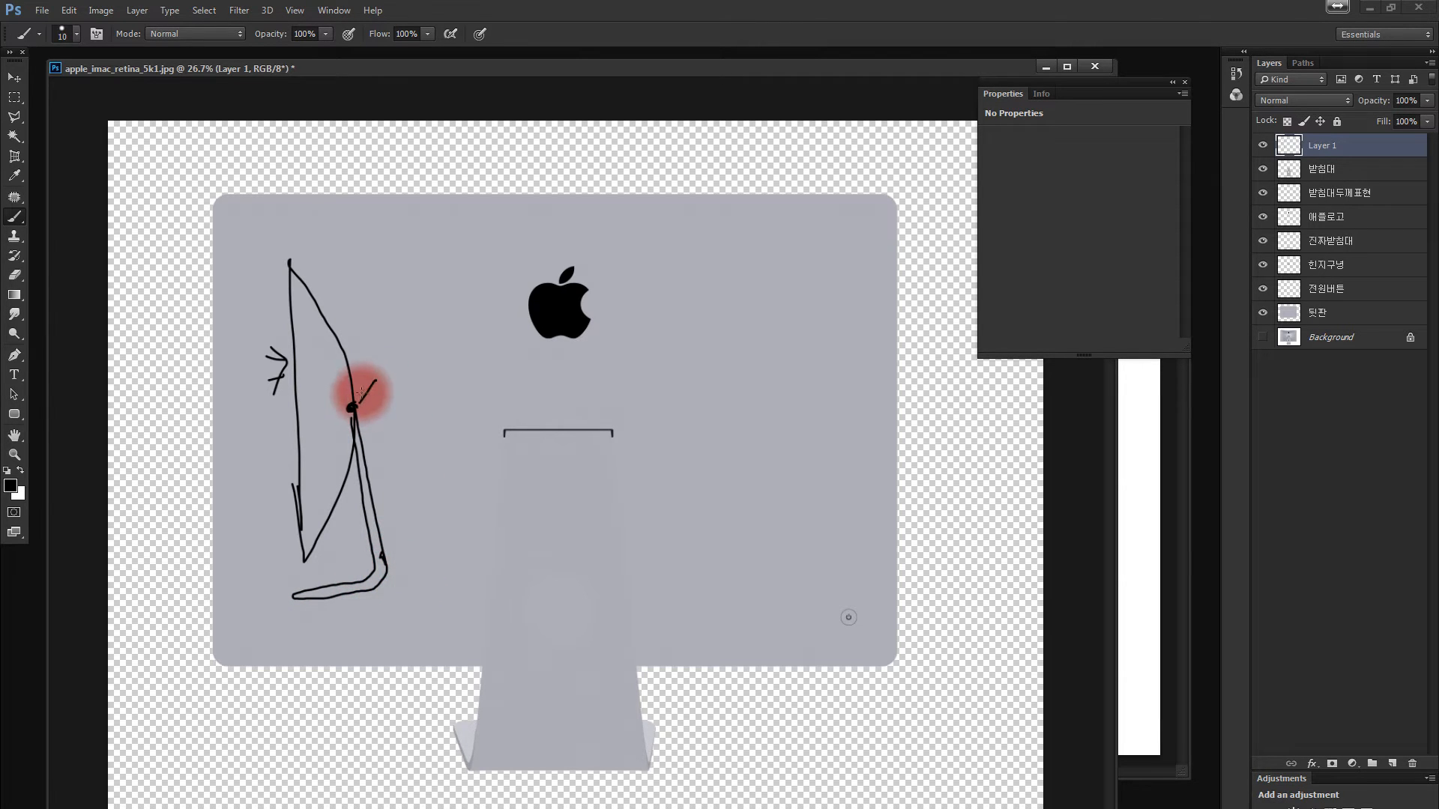
Mark the hinge and the stand's bend with arrows, and trace the slopes of the stand and upper back with extra lines.
mouse_move(362, 390)
mouse_down()
mouse_move(367, 405)
mouse_move(395, 376)
mouse_up()
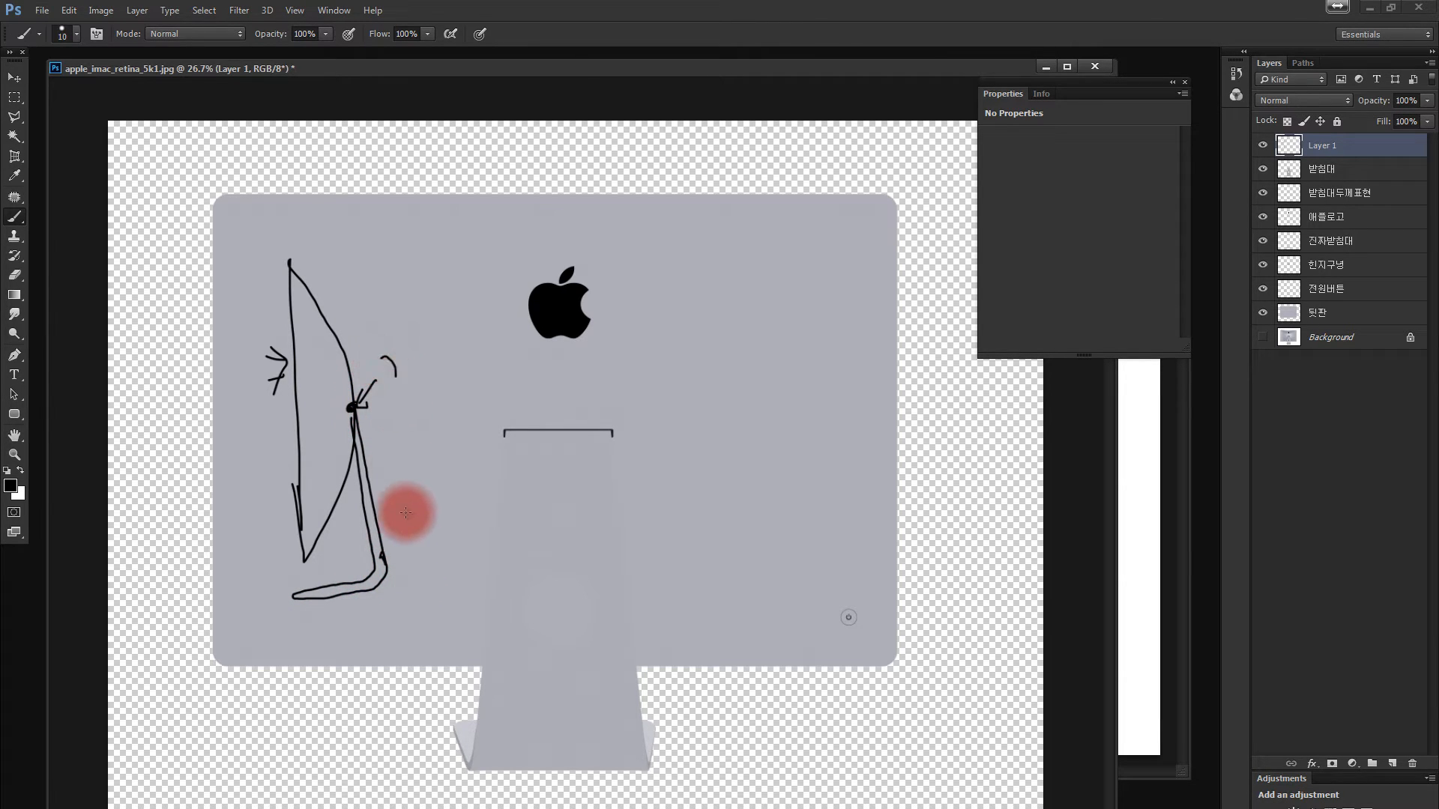
mouse_move(420, 578)
mouse_down()
mouse_move(395, 572)
mouse_move(427, 575)
mouse_move(415, 593)
mouse_up()
drag(372, 406, 397, 534)
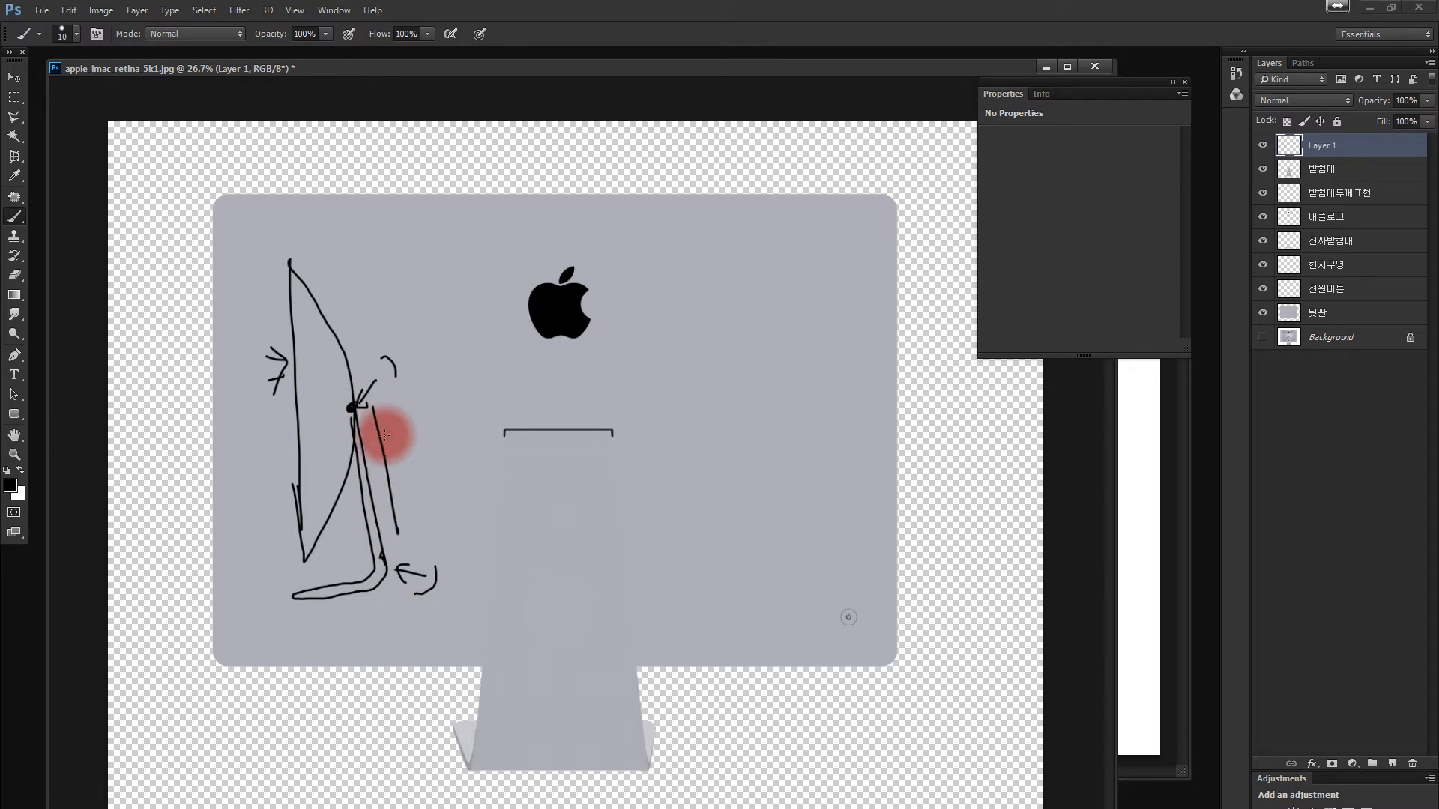
drag(296, 263, 353, 405)
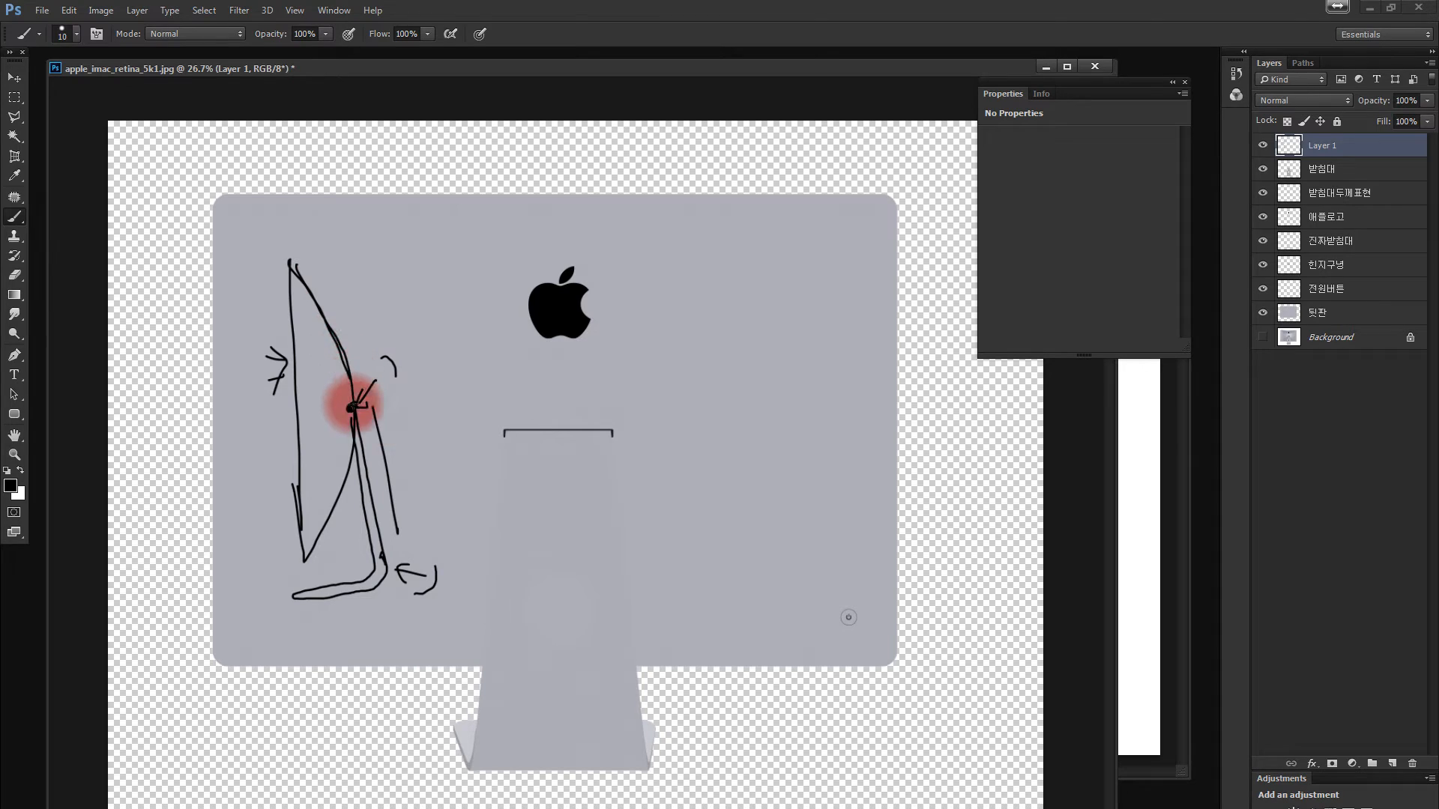
Brush a perspective sketch of the iMac's back beside the Apple logo, with corner ridges meeting at a filled center spot.
mouse_move(622, 257)
mouse_down()
mouse_move(624, 333)
mouse_move(621, 257)
mouse_move(655, 328)
mouse_move(670, 481)
mouse_up()
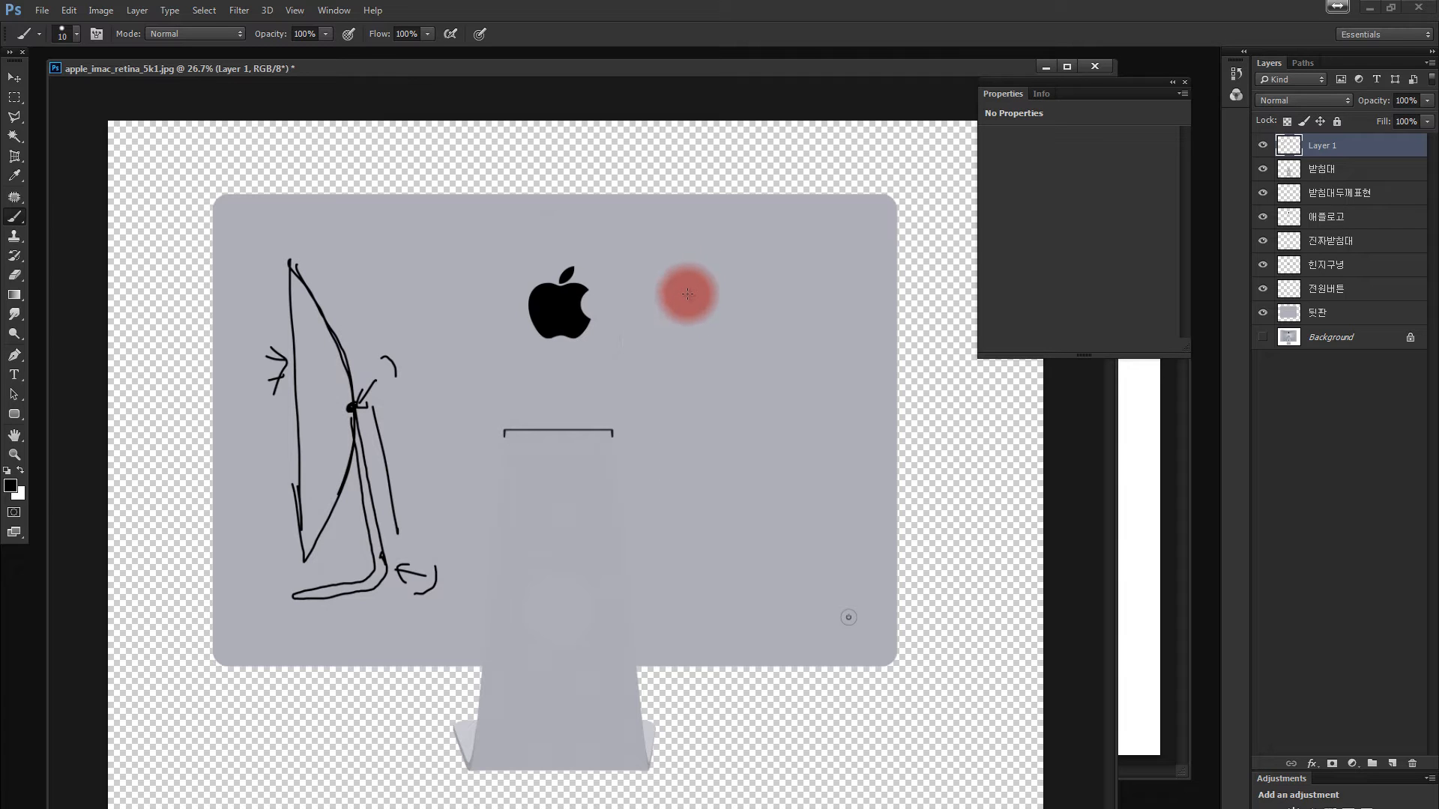
mouse_move(790, 245)
mouse_down()
mouse_move(644, 302)
mouse_move(642, 347)
mouse_move(654, 452)
mouse_move(801, 405)
mouse_up()
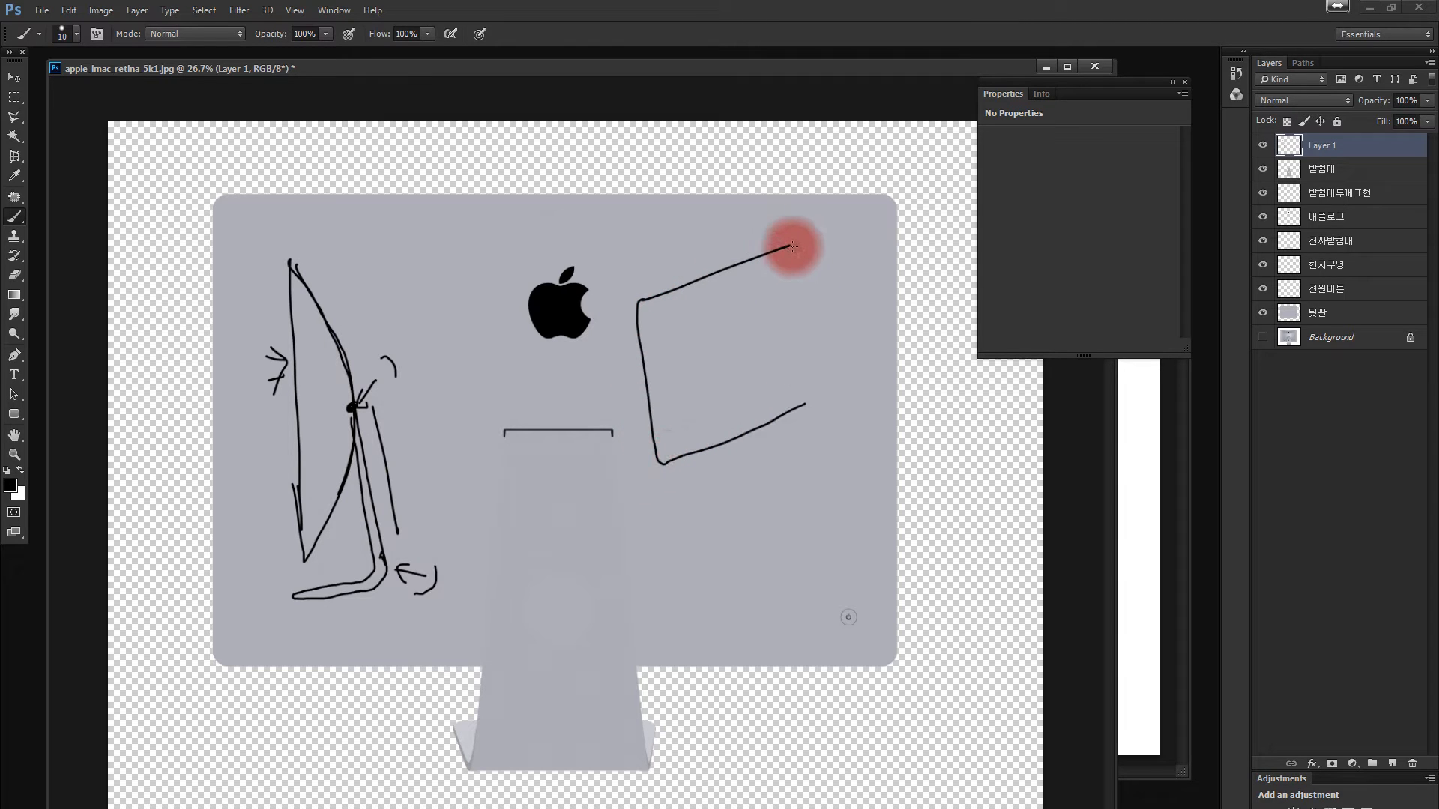
drag(790, 240, 806, 403)
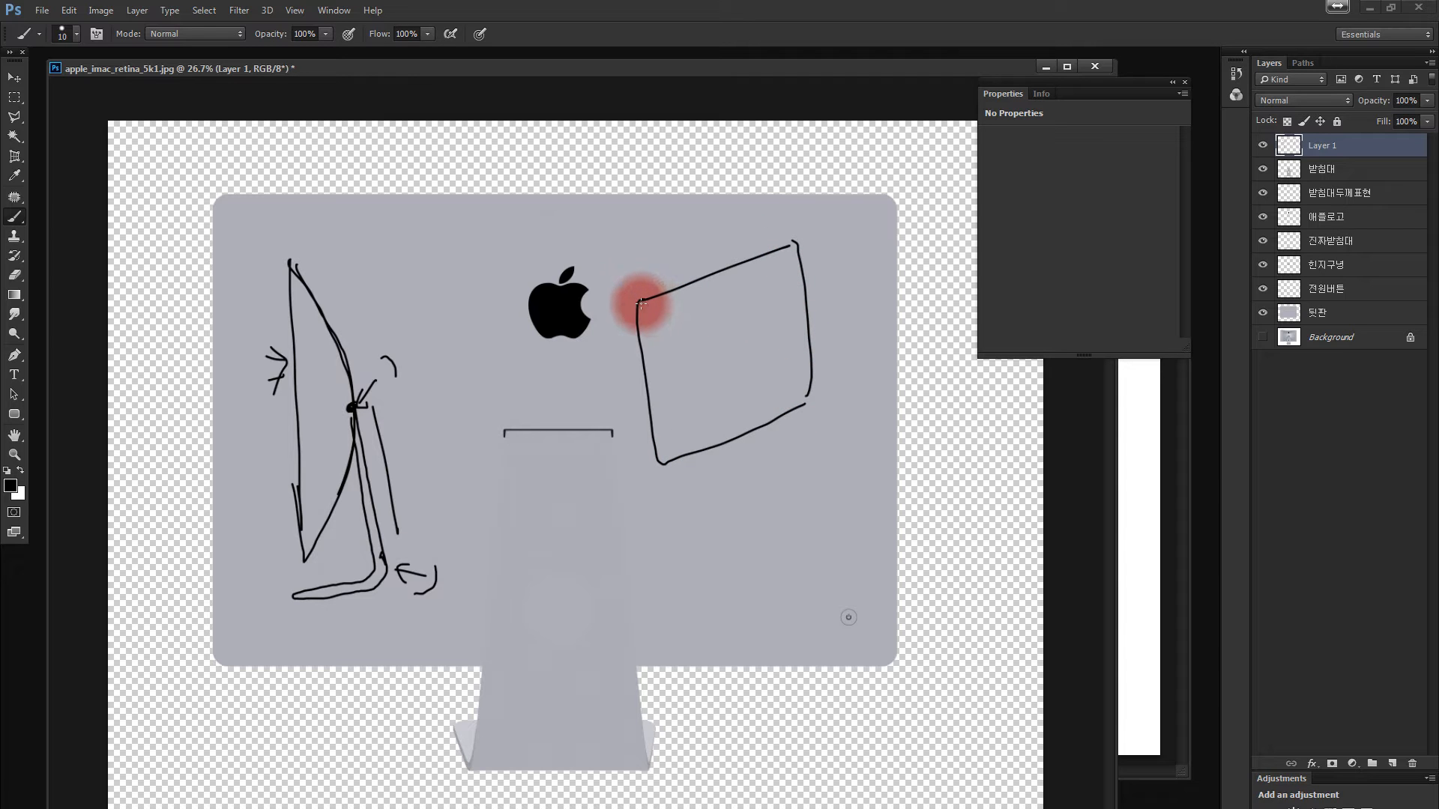
mouse_move(641, 302)
mouse_down()
mouse_move(727, 354)
mouse_move(648, 301)
mouse_move(711, 340)
mouse_move(766, 339)
mouse_move(793, 242)
mouse_move(773, 350)
mouse_move(807, 392)
mouse_move(774, 371)
mouse_move(808, 406)
mouse_move(772, 370)
mouse_move(737, 375)
mouse_move(671, 457)
mouse_move(726, 361)
mouse_move(664, 434)
mouse_up()
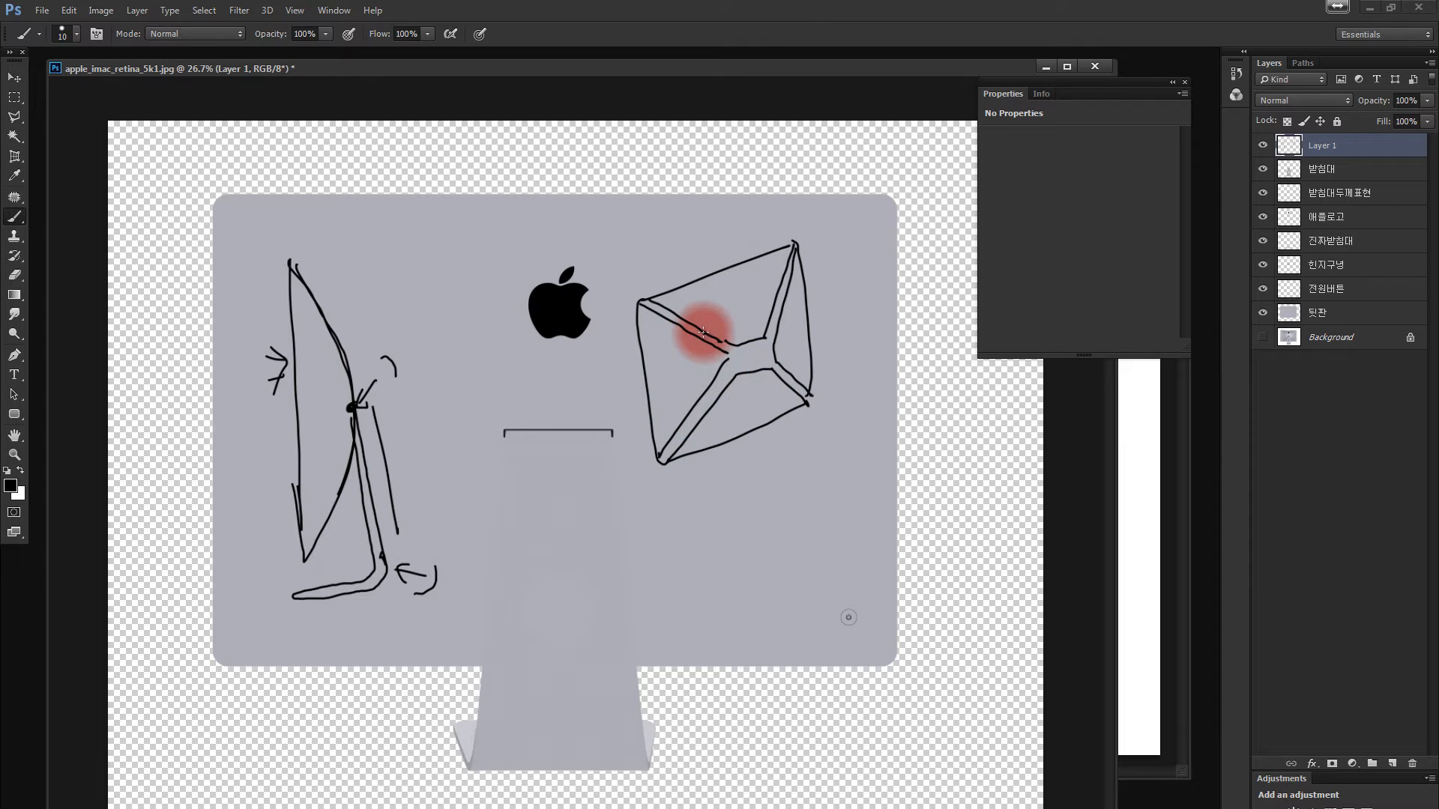
mouse_move(703, 331)
mouse_down()
mouse_move(655, 302)
mouse_move(686, 441)
mouse_move(802, 399)
mouse_move(789, 279)
mouse_up()
drag(755, 352, 748, 355)
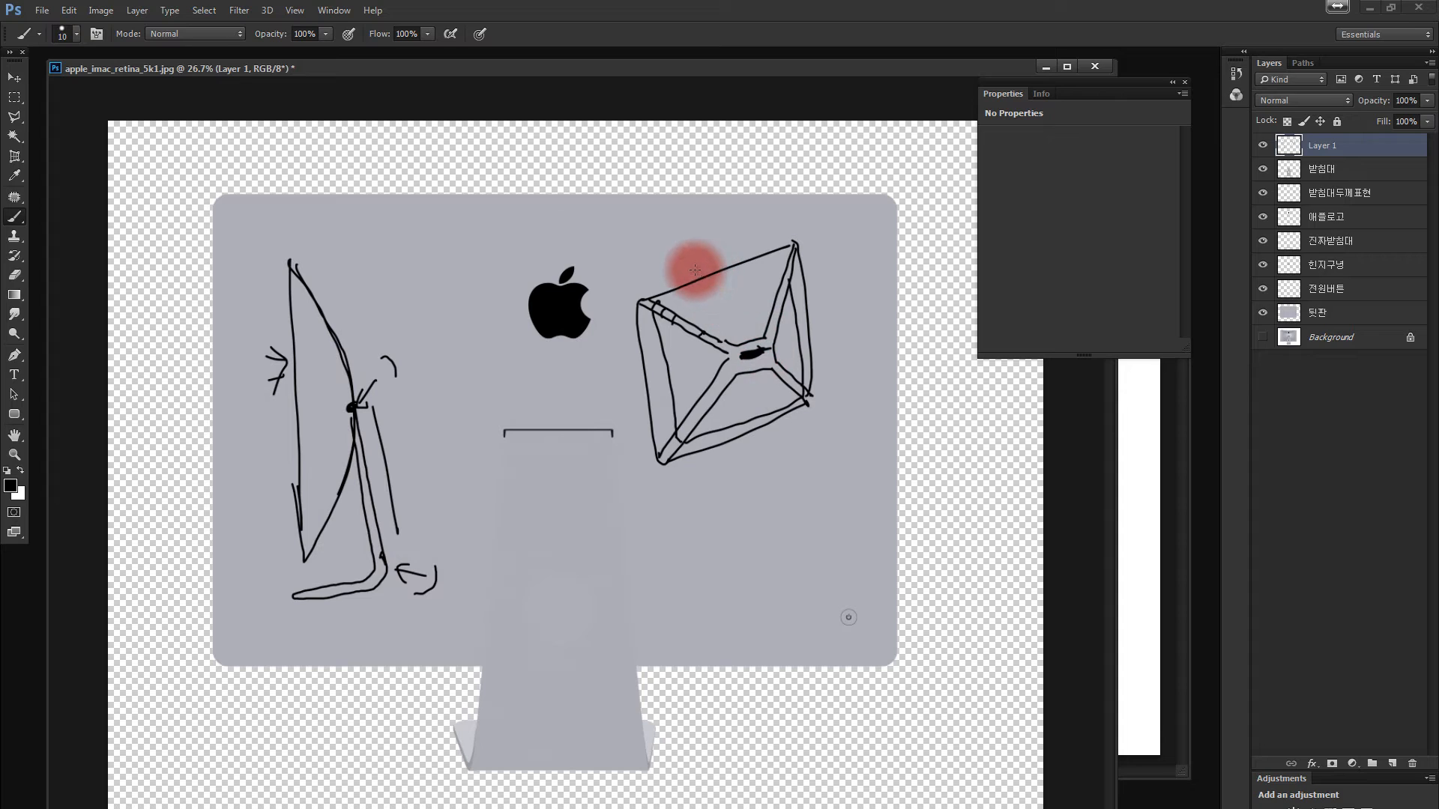
Draw arrows on the upper and side faces of the perspective sketch.
drag(719, 269, 732, 305)
drag(674, 365, 701, 366)
mouse_move(684, 354)
mouse_down()
mouse_move(702, 364)
mouse_move(684, 391)
mouse_up()
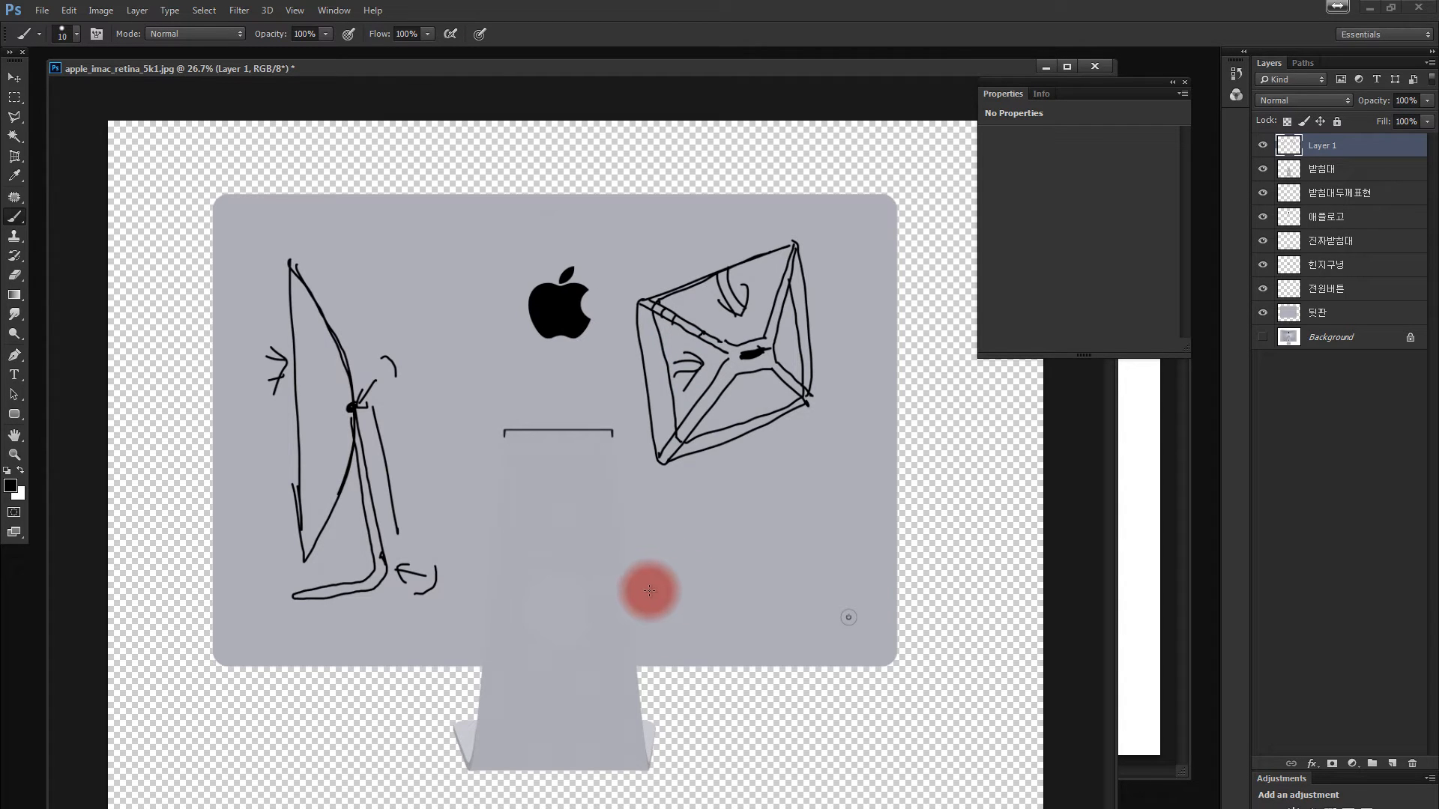
Delete the brush sketches together with the temporary sketch layer.
key(Delete)
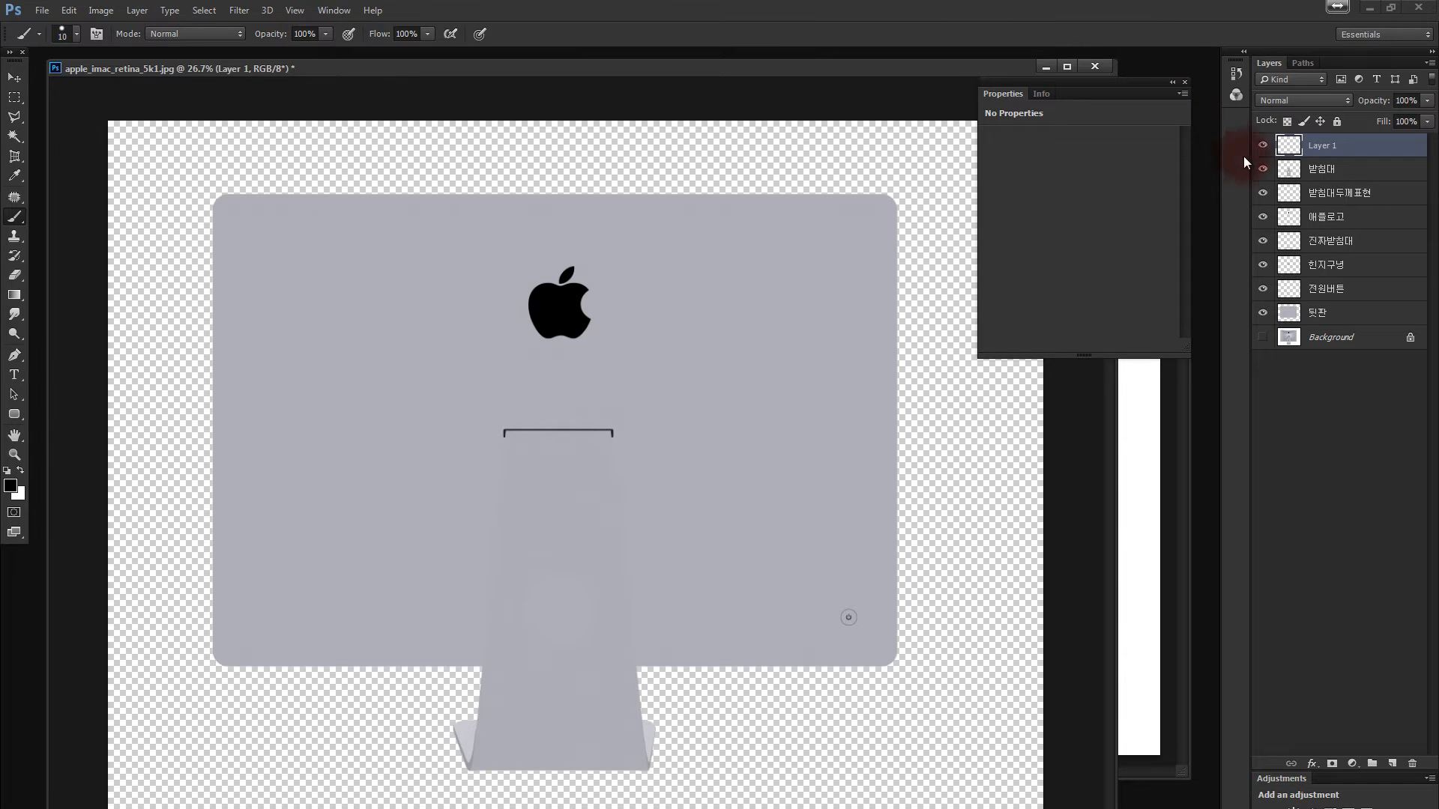
click(1289, 149)
key(ctrl+t)
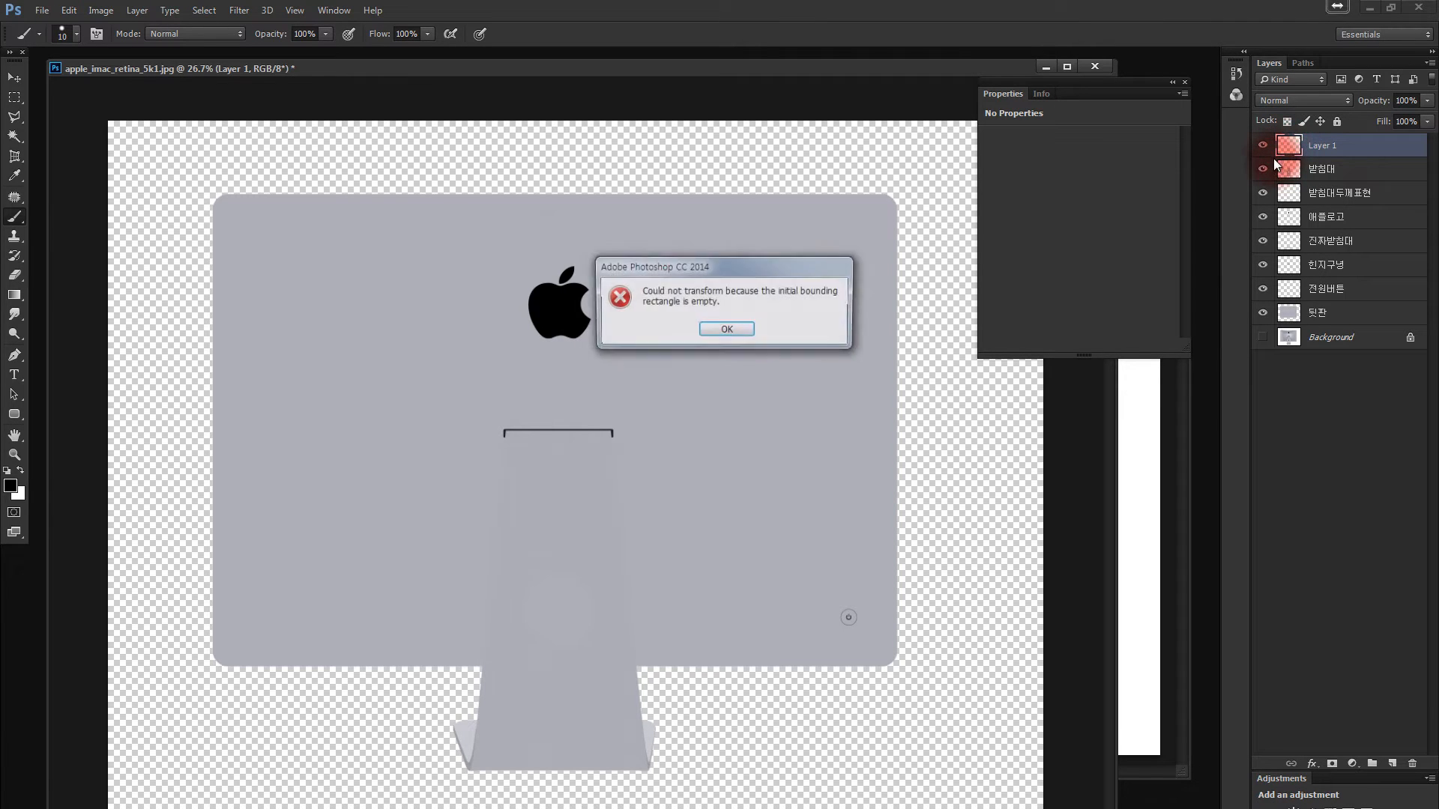
key(Return)
key(Delete)
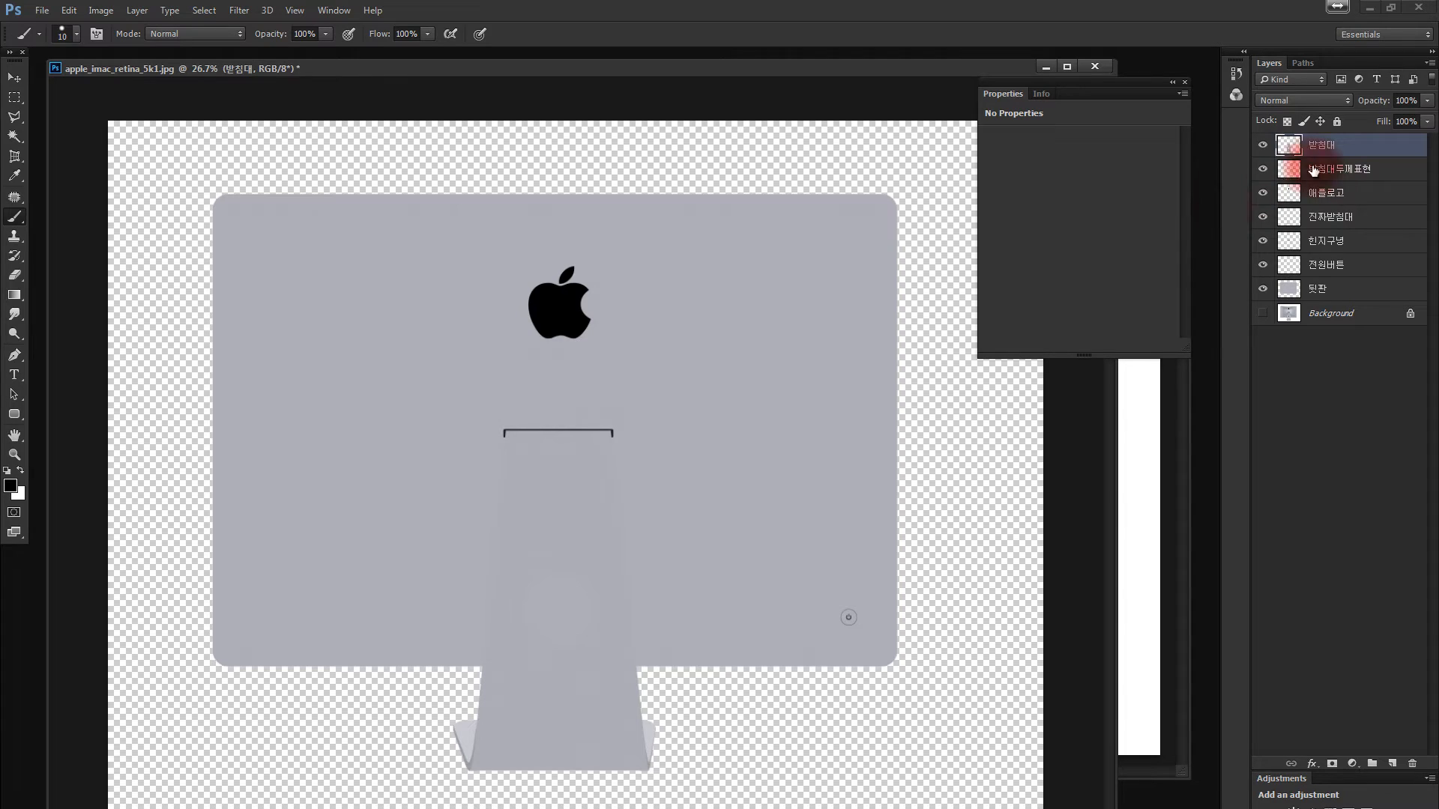
Hide all the layers and make a large circular selection in the middle of the empty canvas.
drag(1262, 145, 1283, 311)
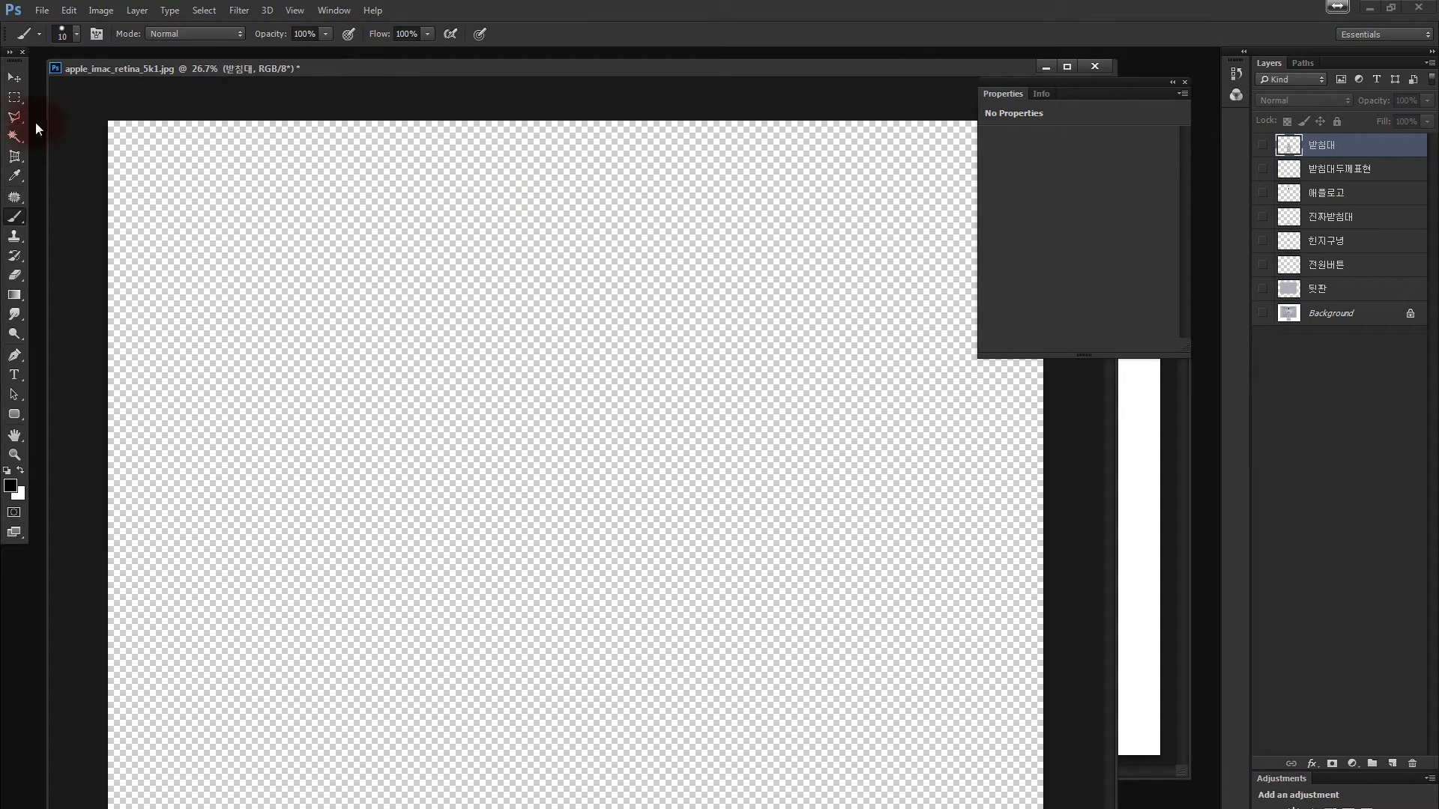
click(14, 102)
click(47, 114)
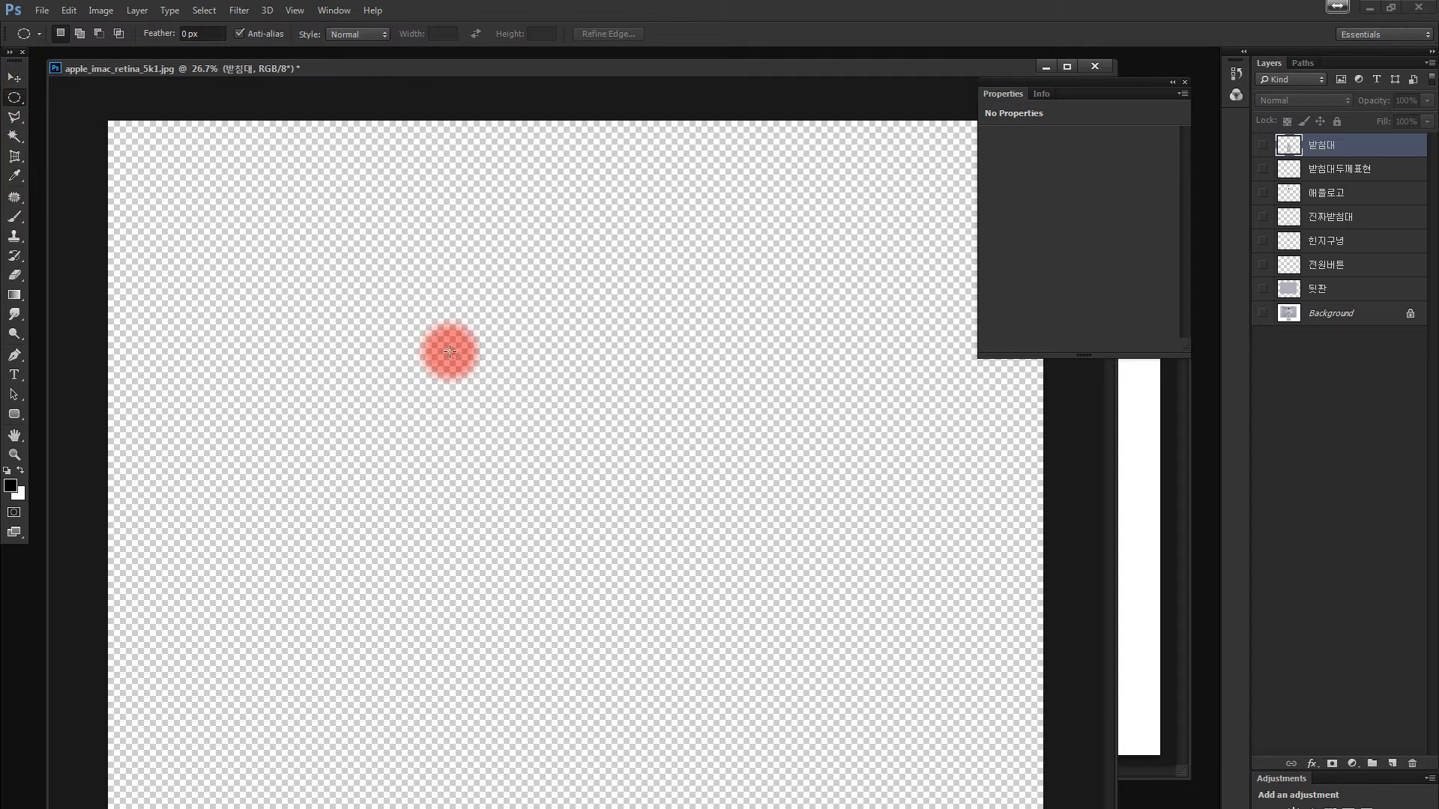
drag(562, 423, 787, 218)
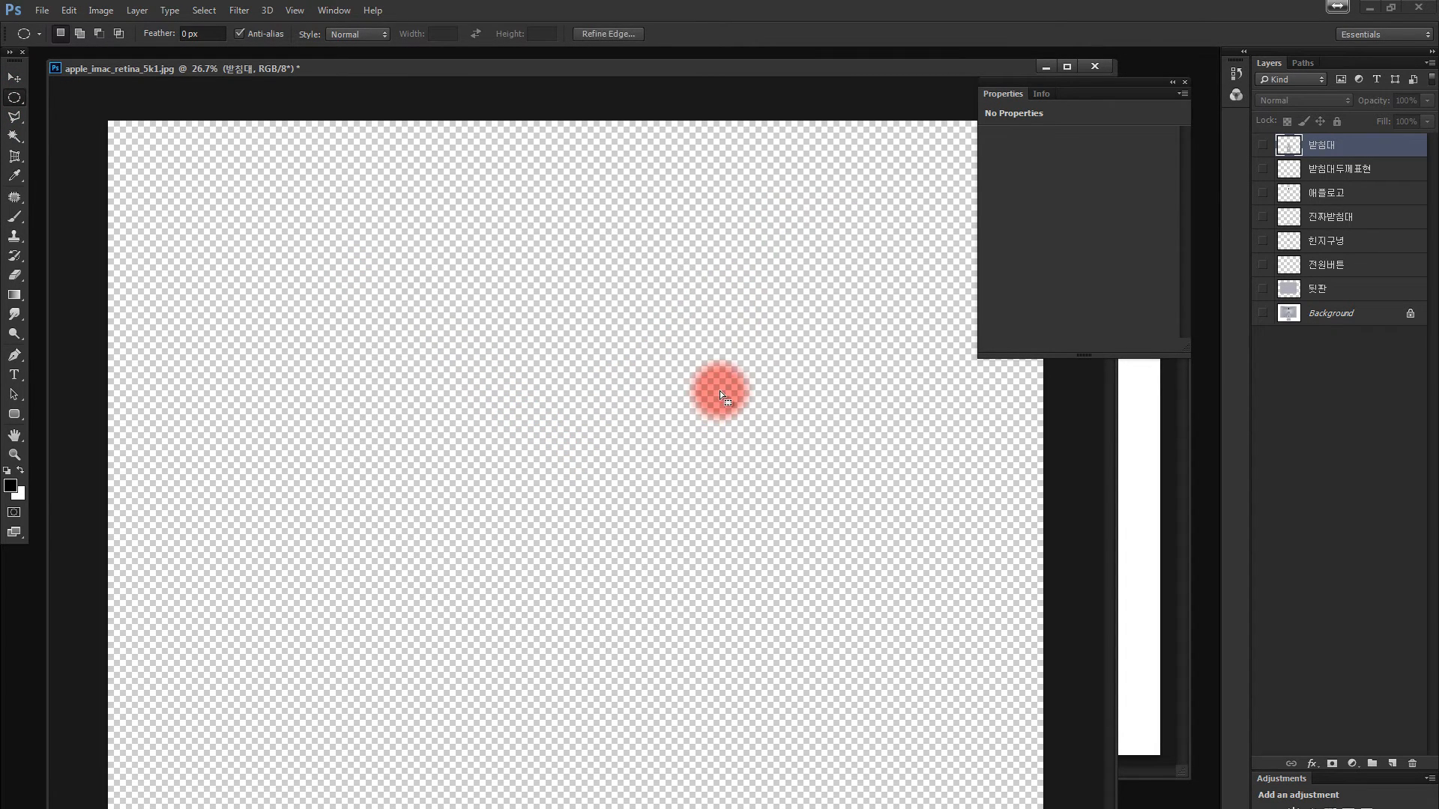
Fill the circular selection with medium gray on a new layer and deselect it.
click(10, 486)
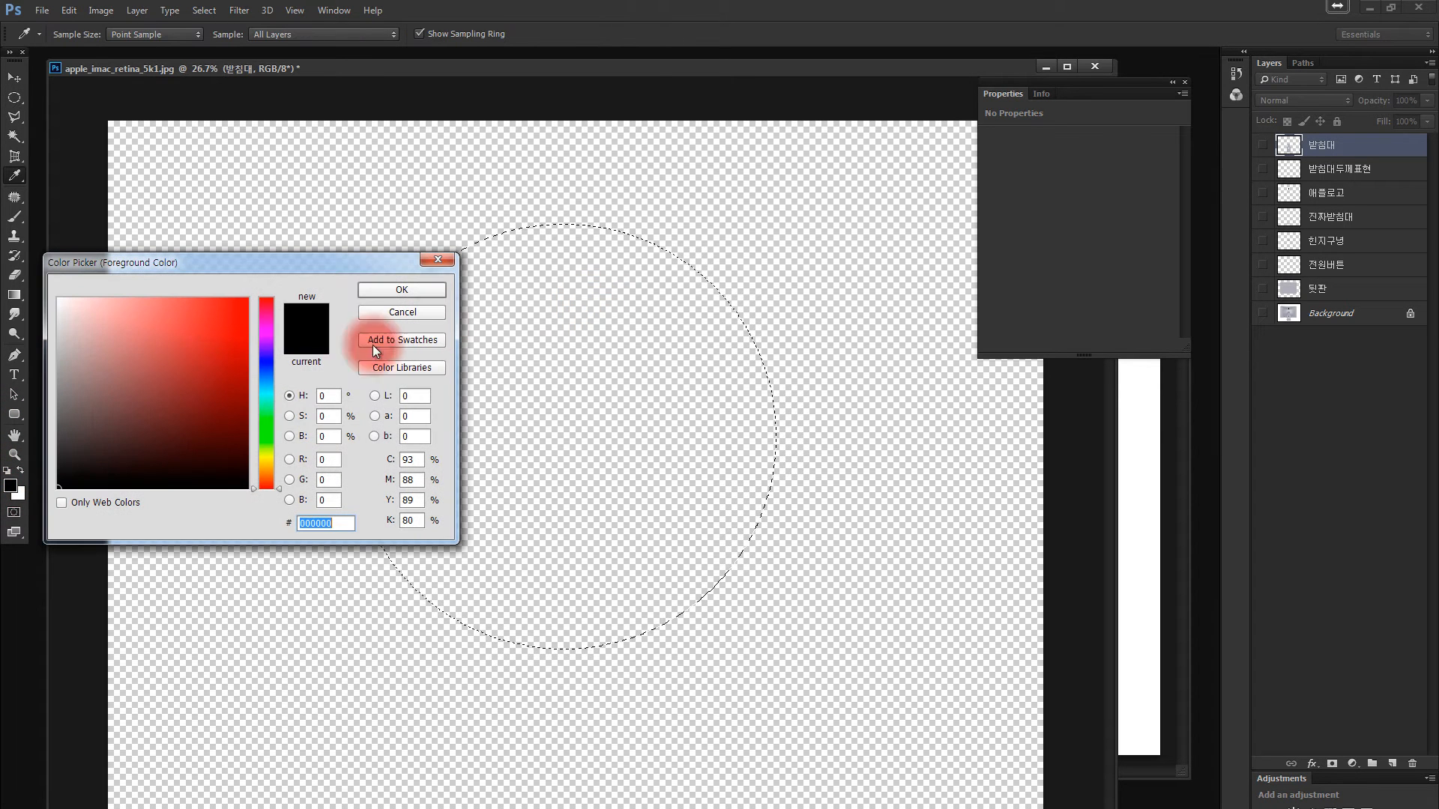
drag(109, 391, 45, 389)
click(365, 290)
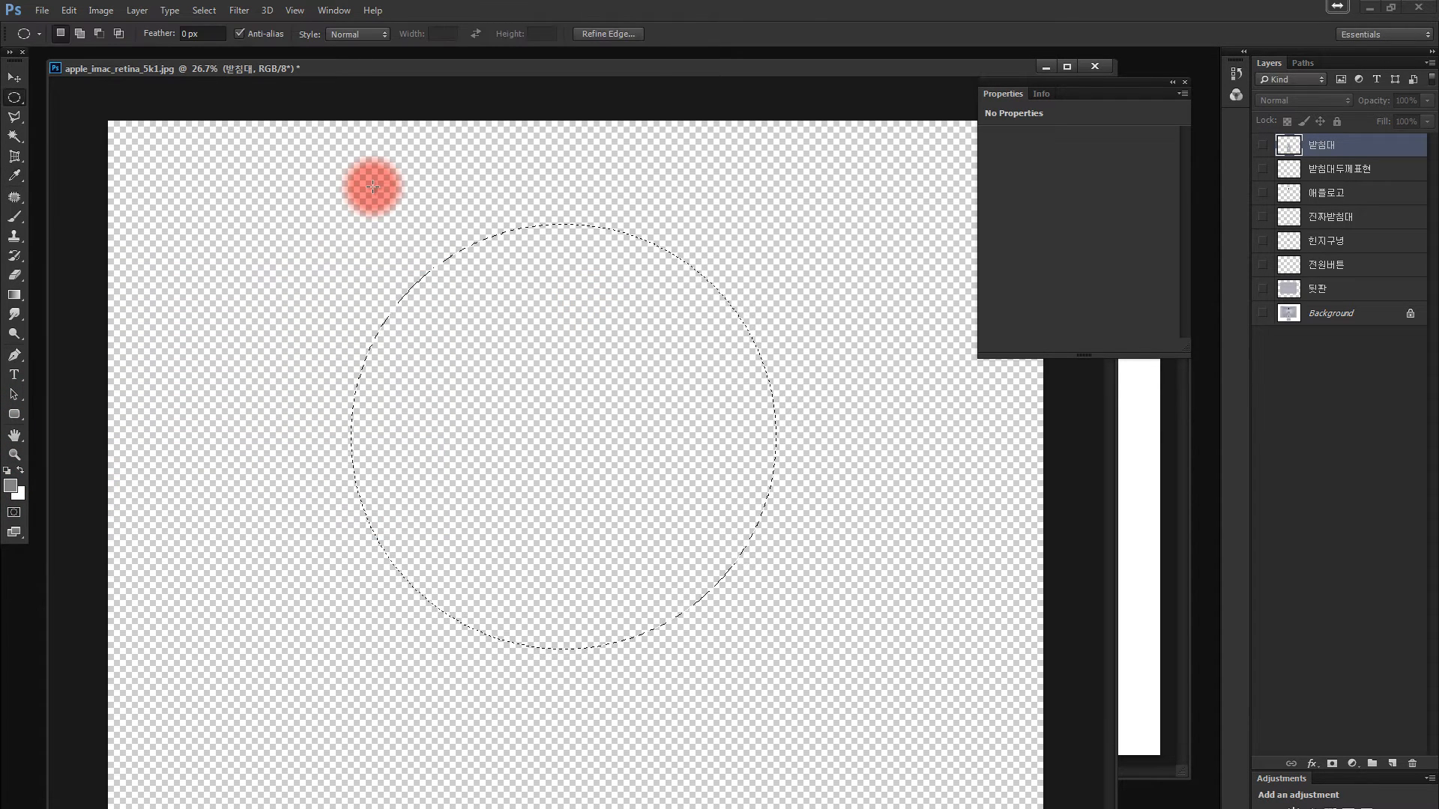
key(alt+BackSpace)
key(Return)
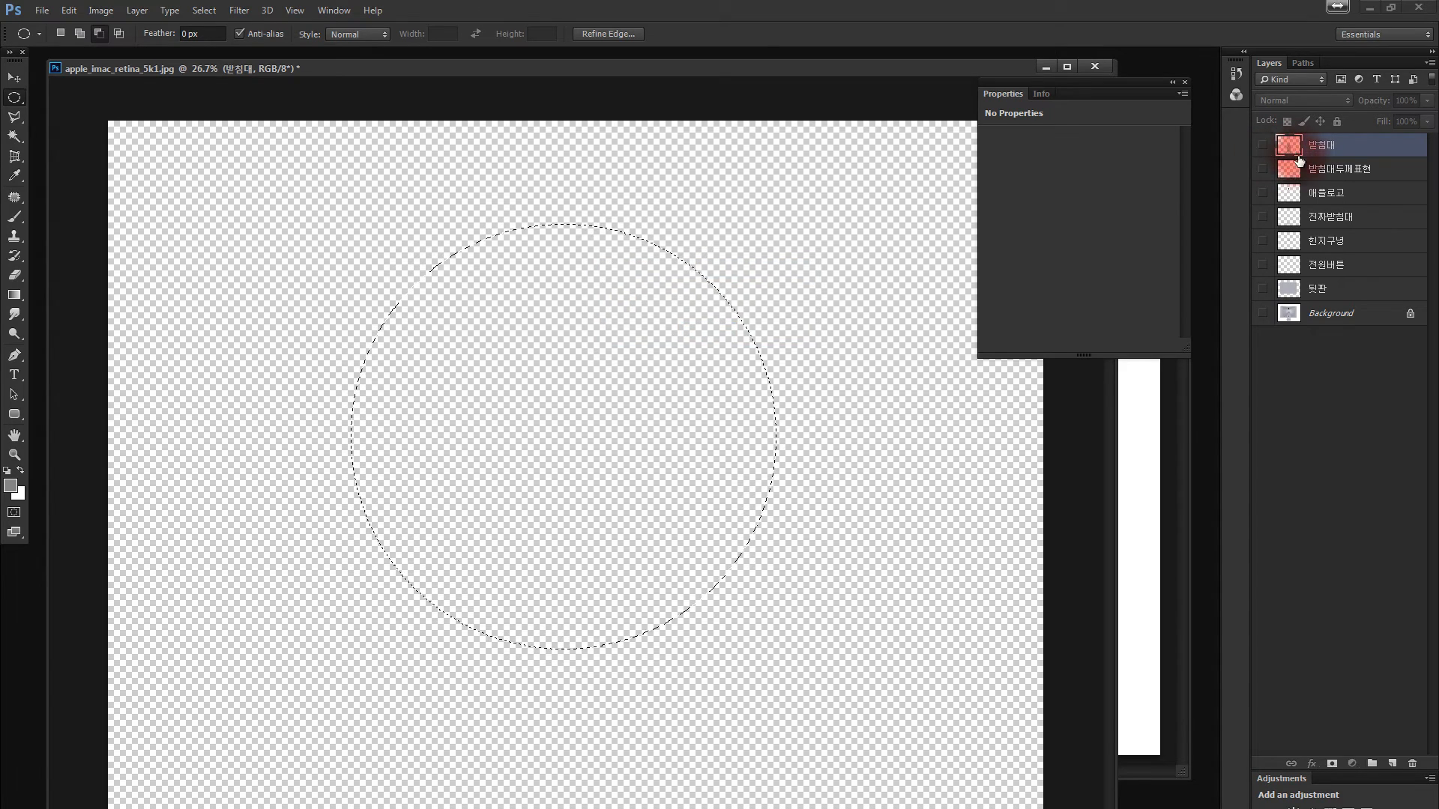
click(1390, 763)
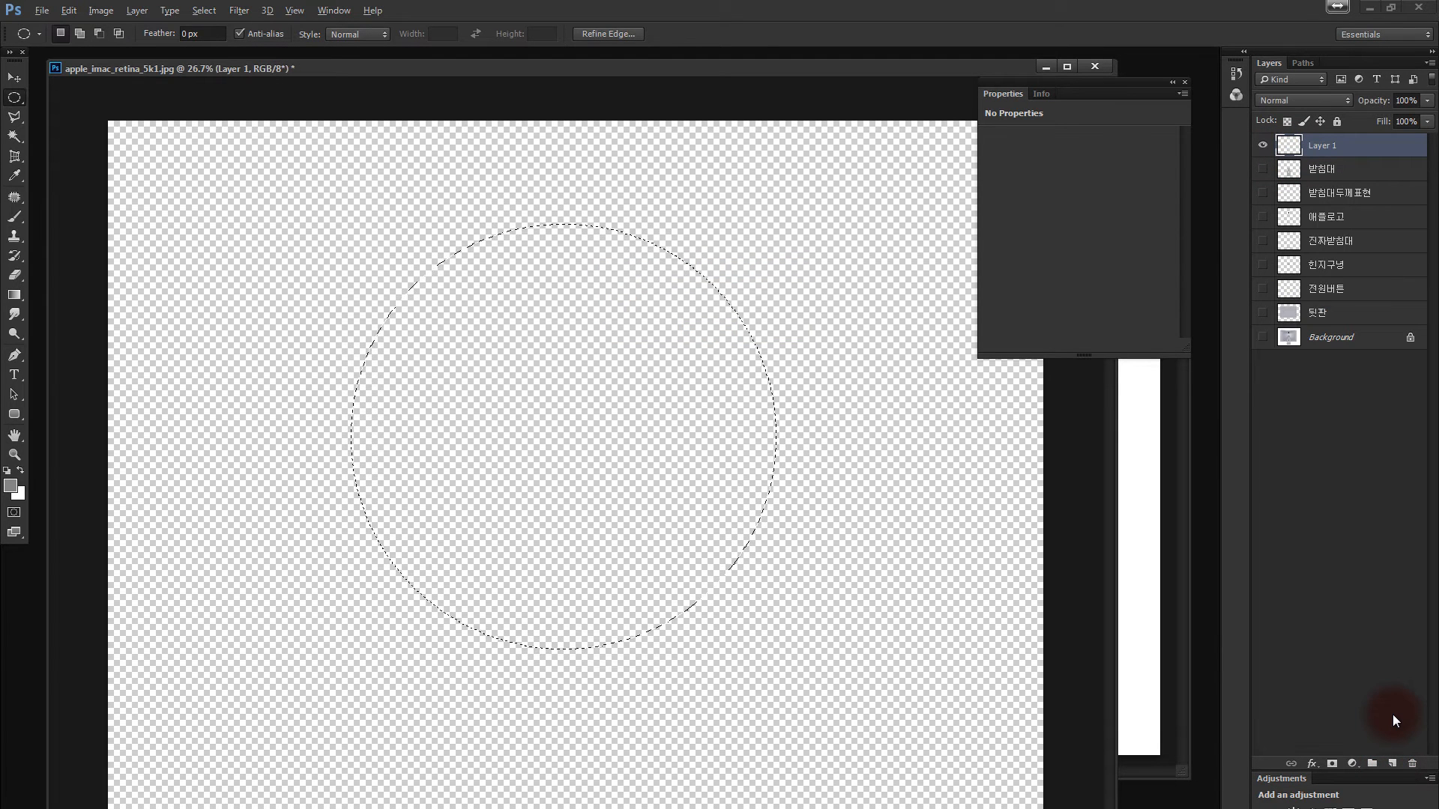
key(alt+BackSpace)
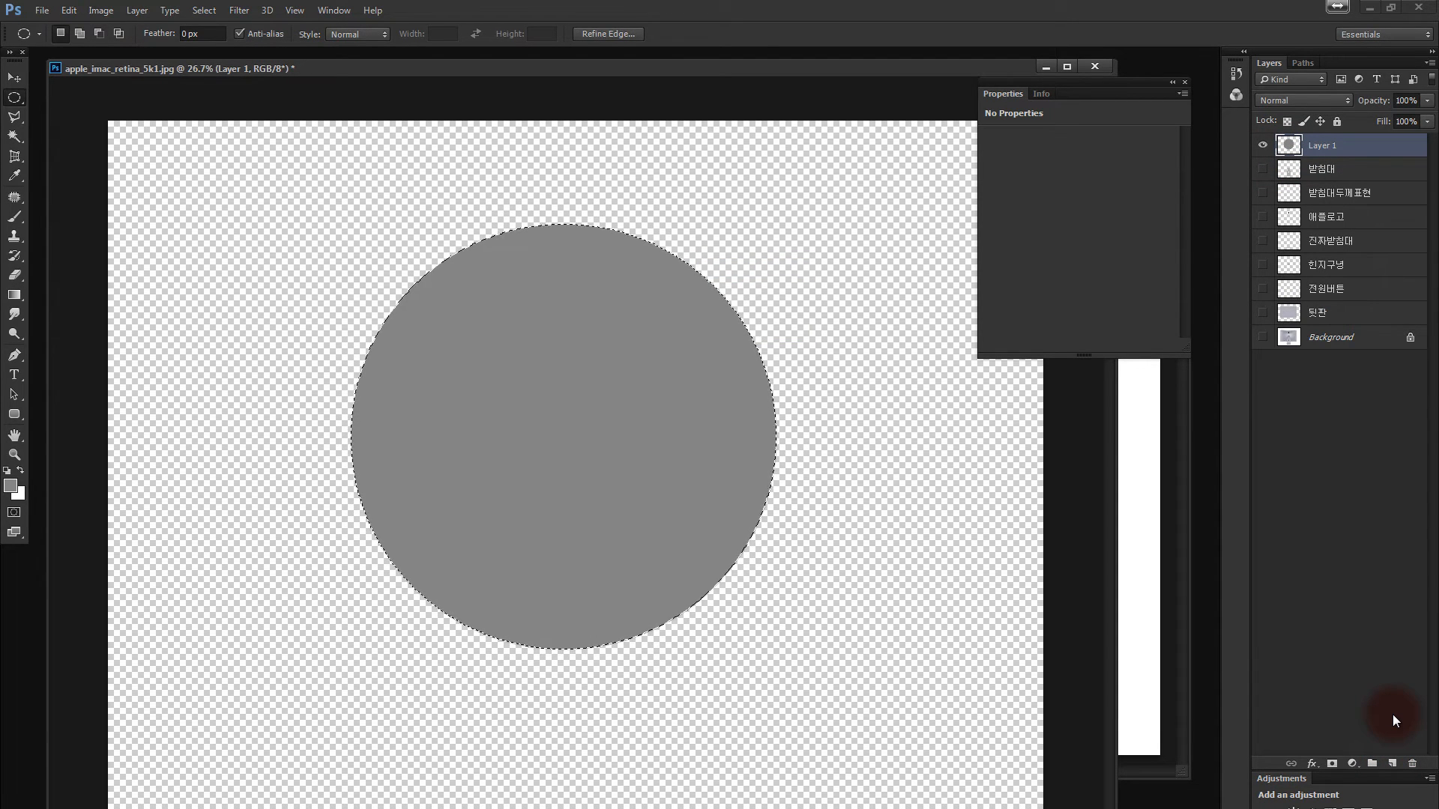
key(ctrl+d)
Brush black light-direction arrows outside the gray circle, and circle its highlight area with an arrow toward the lower right.
key(b)
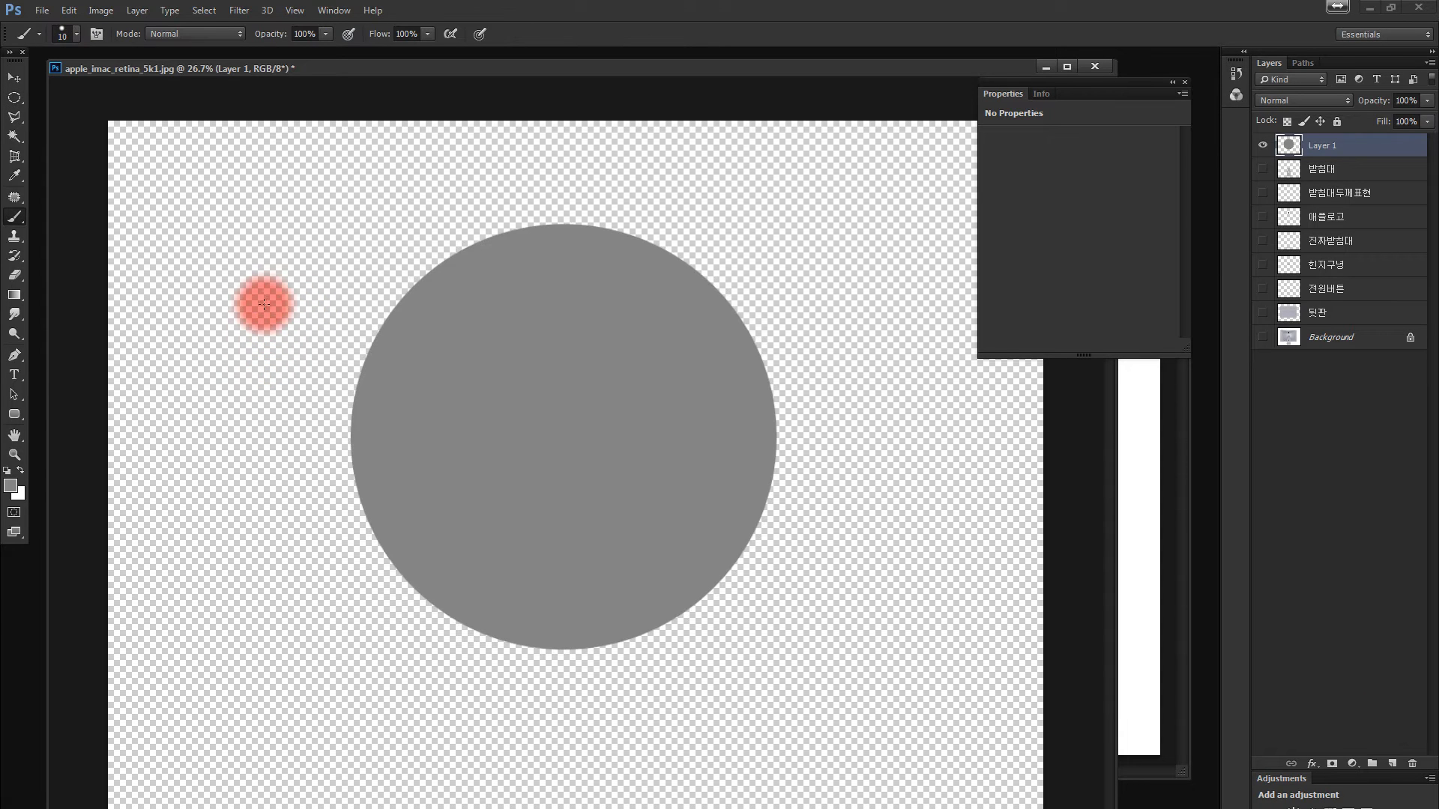
key(d)
mouse_move(151, 190)
mouse_down()
mouse_move(237, 240)
mouse_move(226, 206)
mouse_move(273, 217)
mouse_move(282, 200)
mouse_move(302, 212)
mouse_up()
mouse_move(482, 320)
mouse_down()
mouse_move(443, 321)
mouse_move(461, 391)
mouse_move(523, 377)
mouse_move(524, 329)
mouse_move(480, 307)
mouse_up()
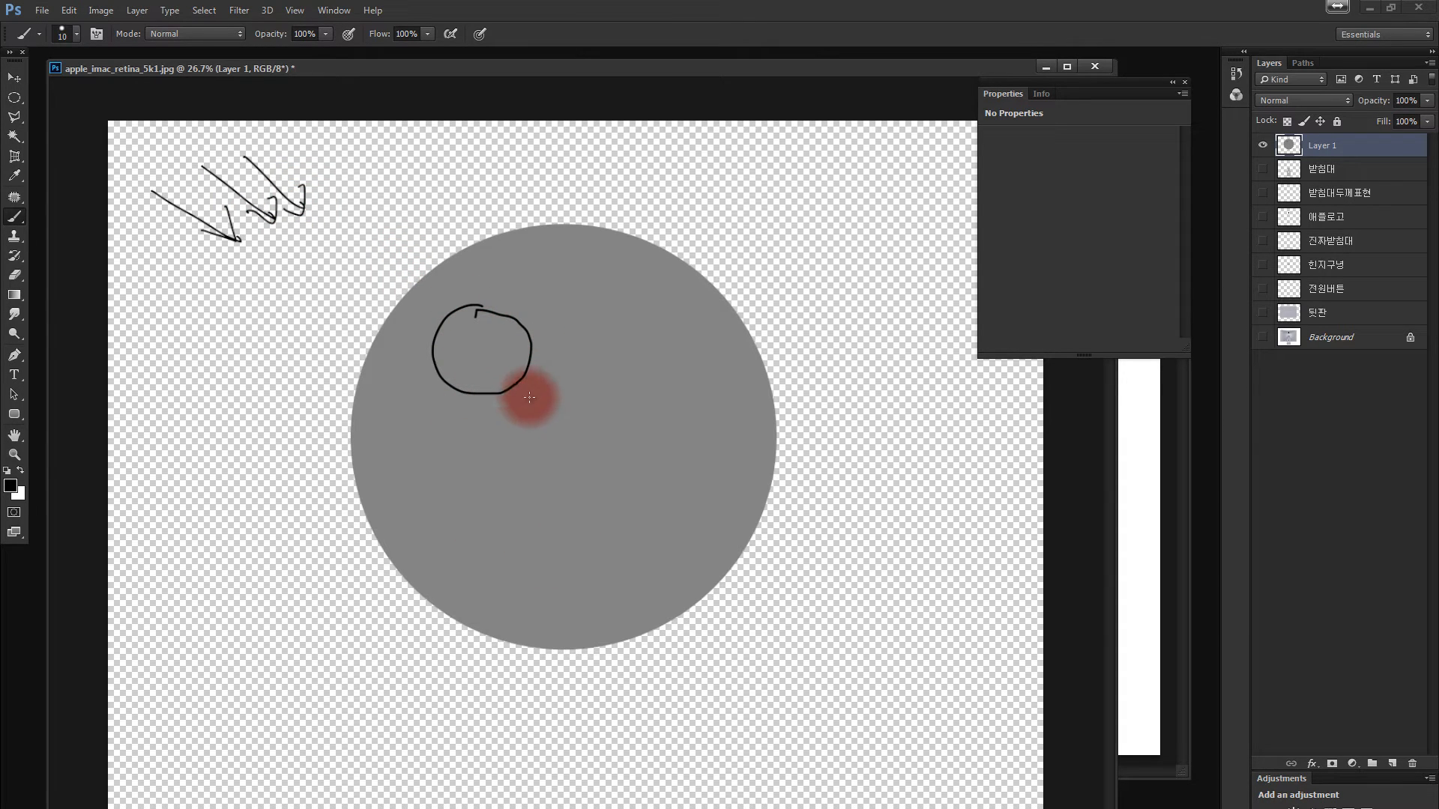
drag(526, 392, 636, 496)
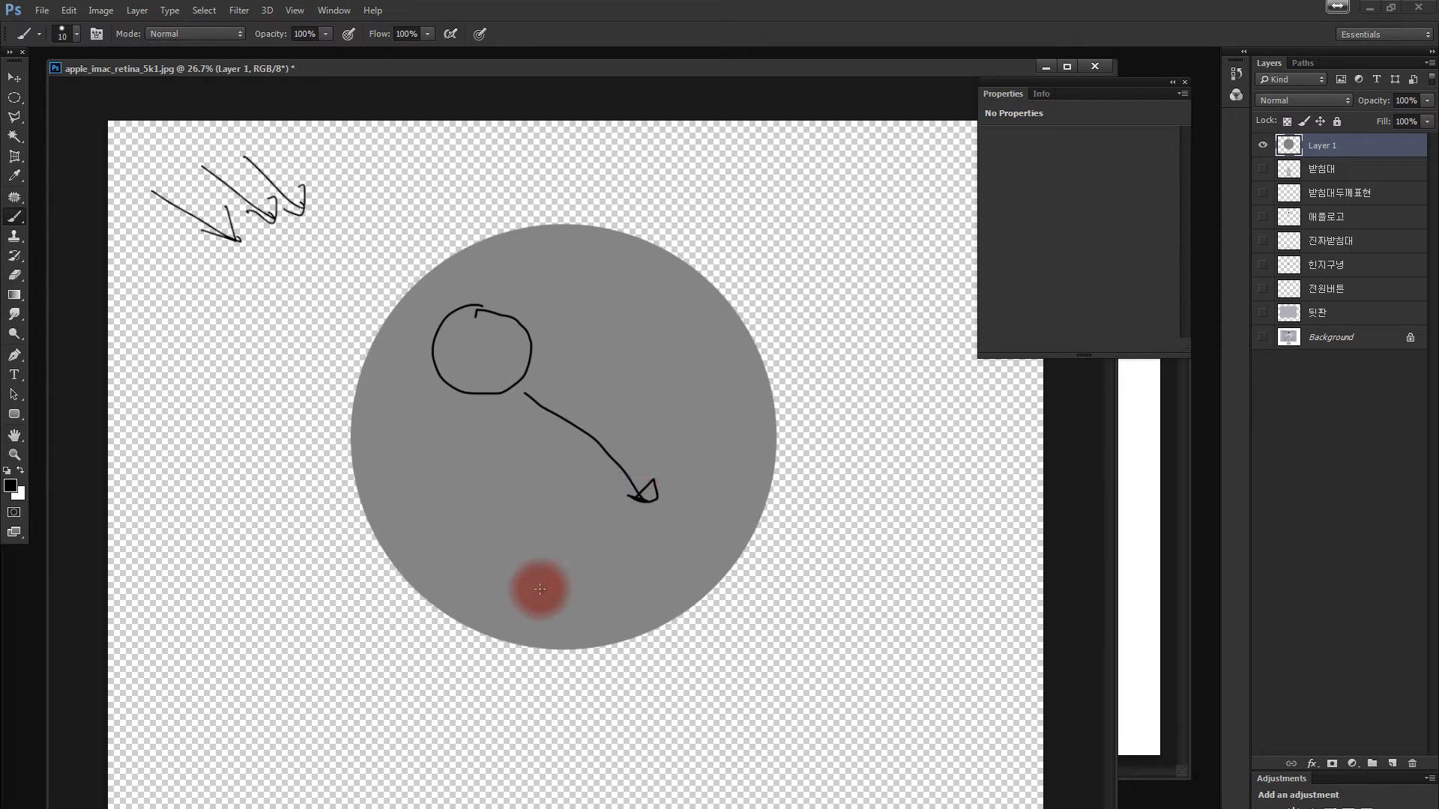
Outline a crescent-shaped shadow on the circle's lower-right side, and draw curved arrows around the circle showing light bouncing back to its rim.
mouse_move(536, 594)
mouse_down()
mouse_move(604, 593)
mouse_move(696, 496)
mouse_move(724, 379)
mouse_move(754, 399)
mouse_move(738, 516)
mouse_move(629, 605)
mouse_move(545, 595)
mouse_up()
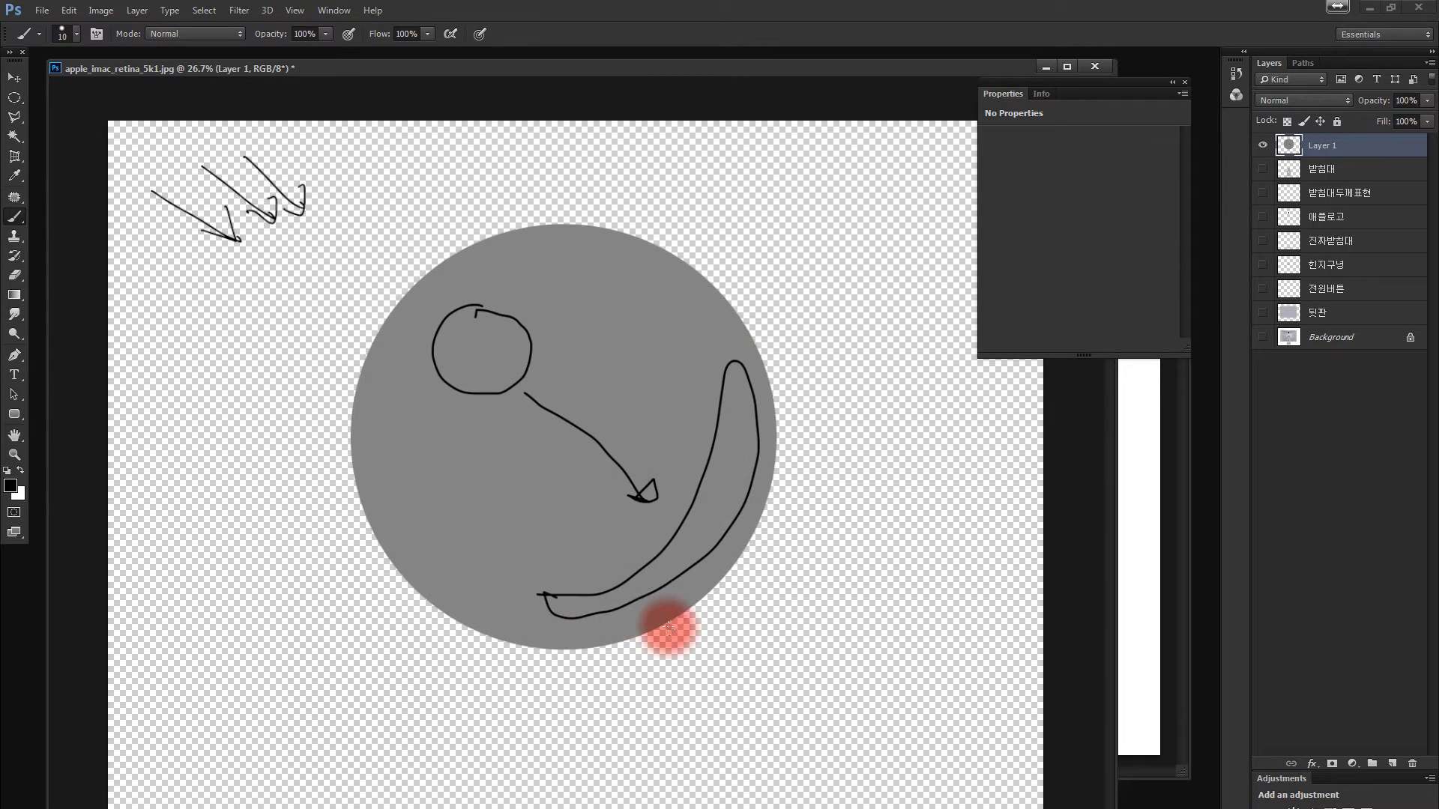
mouse_move(786, 274)
mouse_down()
mouse_move(834, 355)
mouse_move(891, 636)
mouse_move(836, 585)
mouse_move(804, 580)
mouse_move(773, 635)
mouse_move(744, 582)
mouse_up()
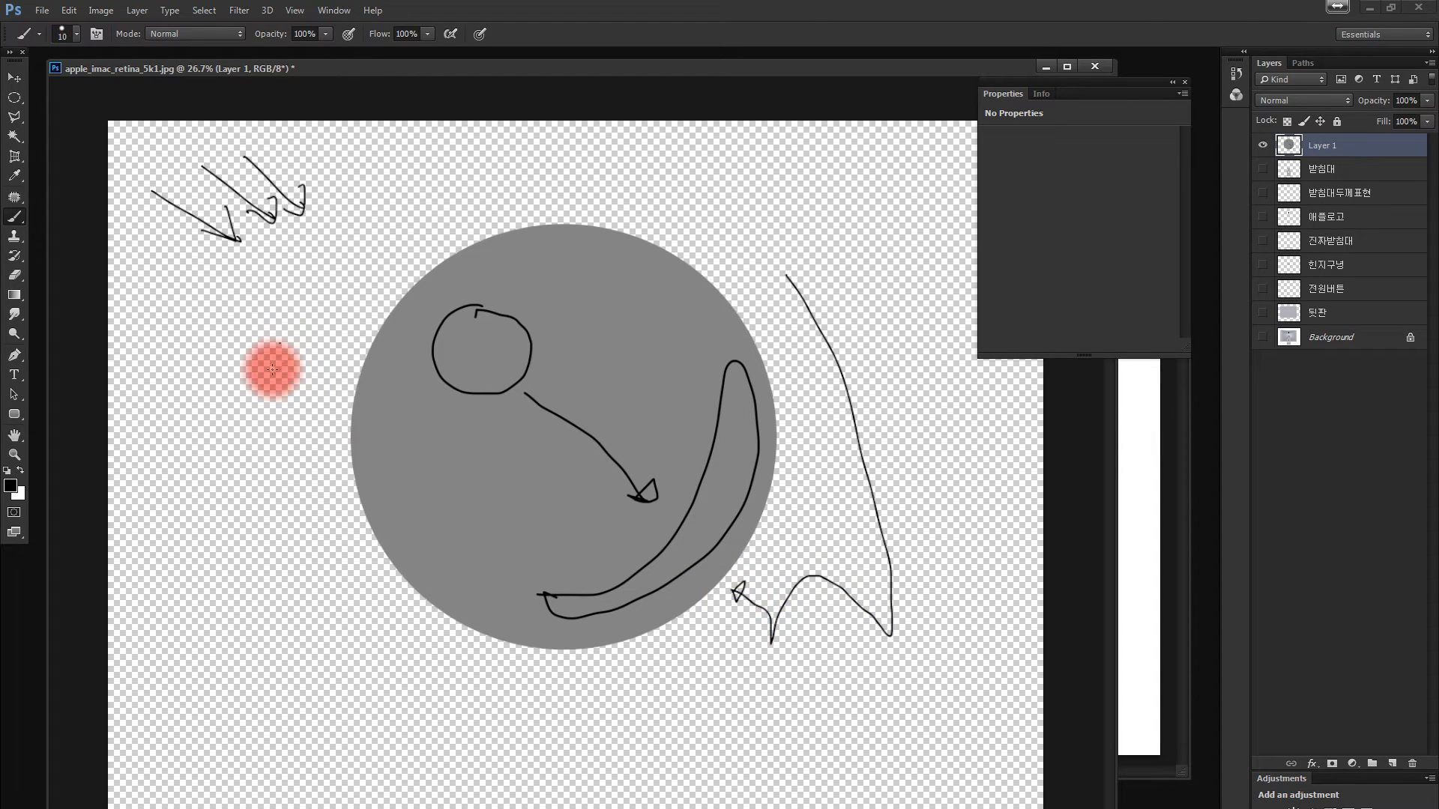
mouse_move(279, 343)
mouse_down()
mouse_move(313, 501)
mouse_move(443, 633)
mouse_move(556, 687)
mouse_move(626, 688)
mouse_move(656, 648)
mouse_move(688, 662)
mouse_move(681, 618)
mouse_move(584, 654)
mouse_move(586, 633)
mouse_move(729, 554)
mouse_move(775, 505)
mouse_move(632, 622)
mouse_up()
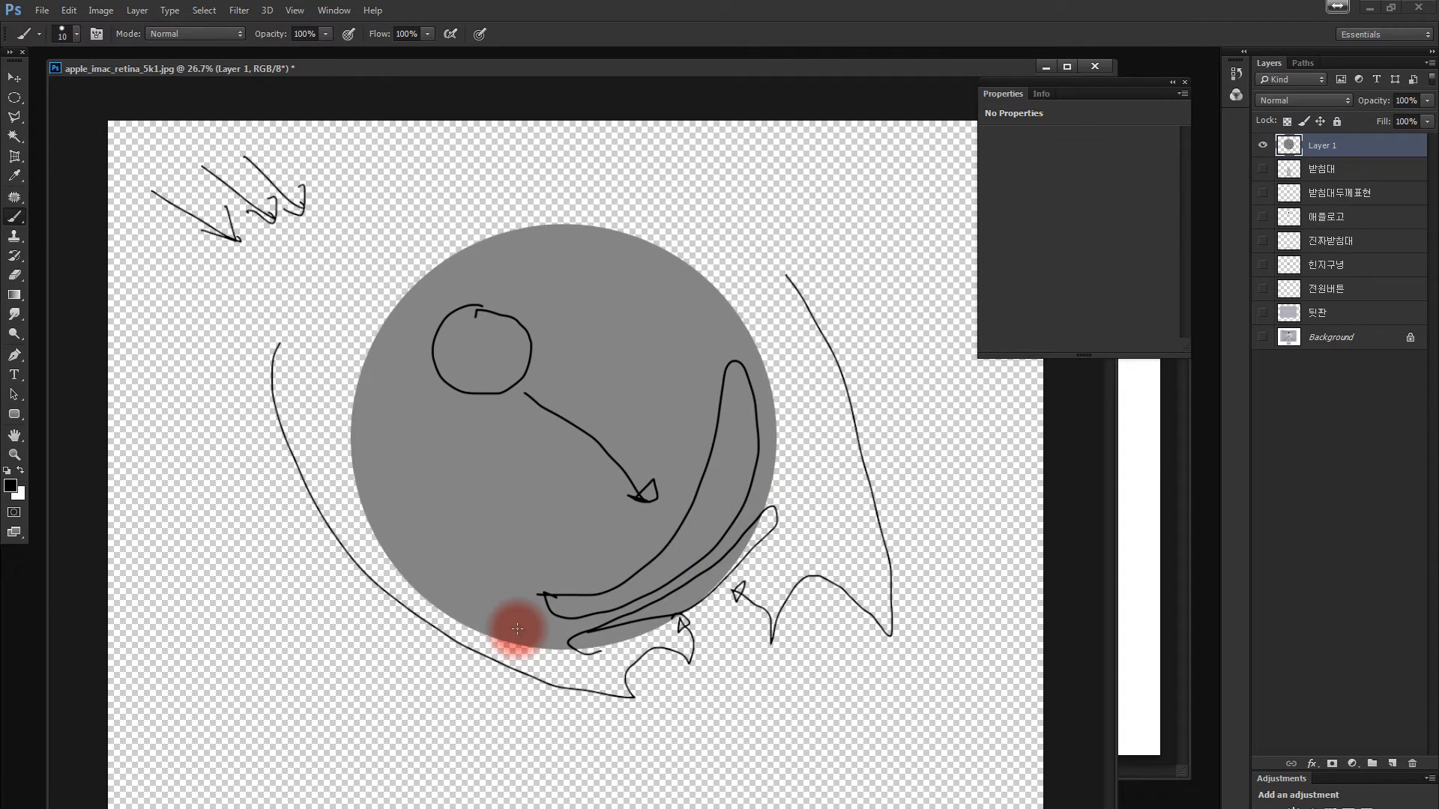
Undo all the black explanatory strokes on and around the gray circle.
key(ctrl+alt+z)
key(ctrl+alt+z)
key(ctrl+alt+z)
key(ctrl+alt+z)
key(ctrl+alt+z)
key(ctrl+alt+z)
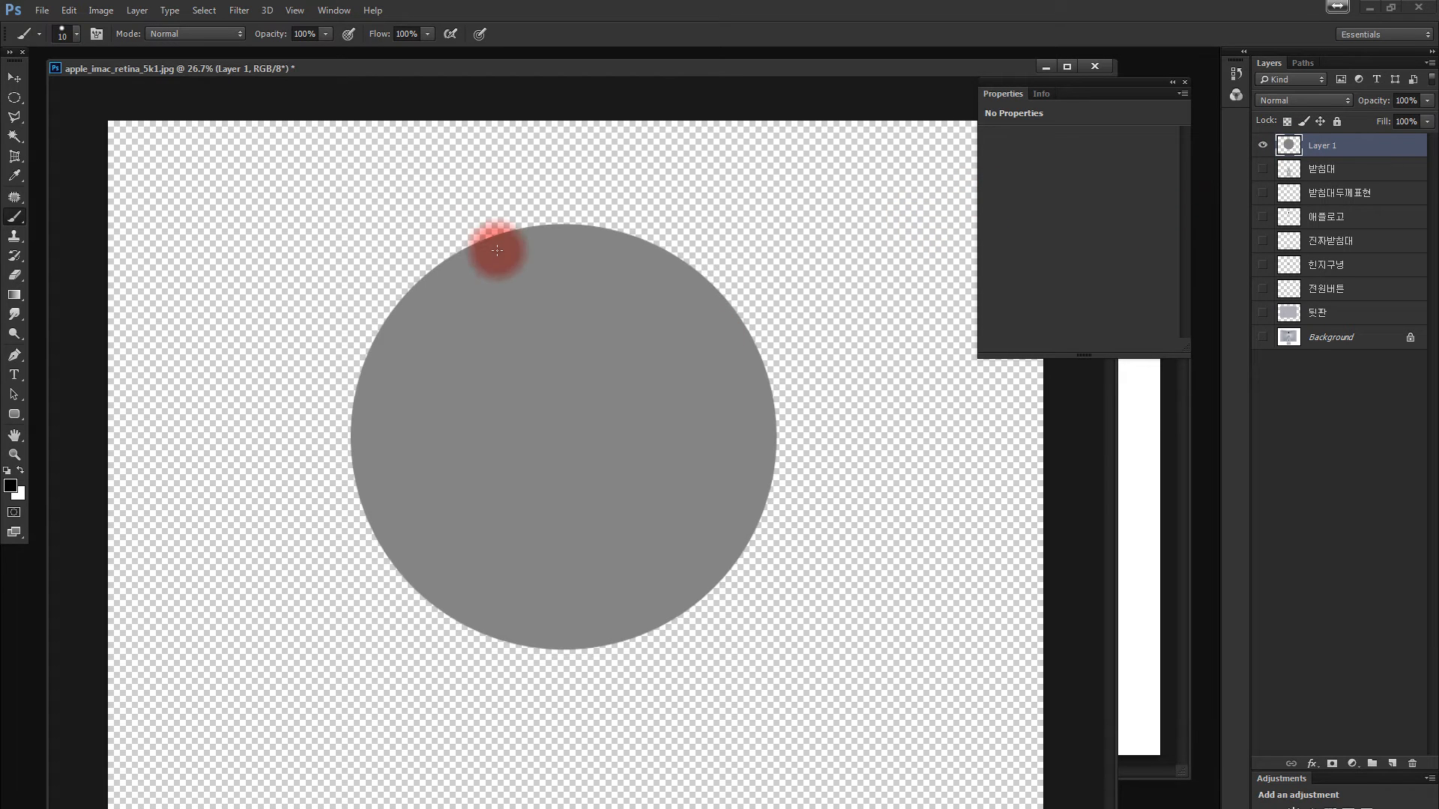
Paint a white highlight on the circle's upper-left area with a large soft round brush.
click(73, 32)
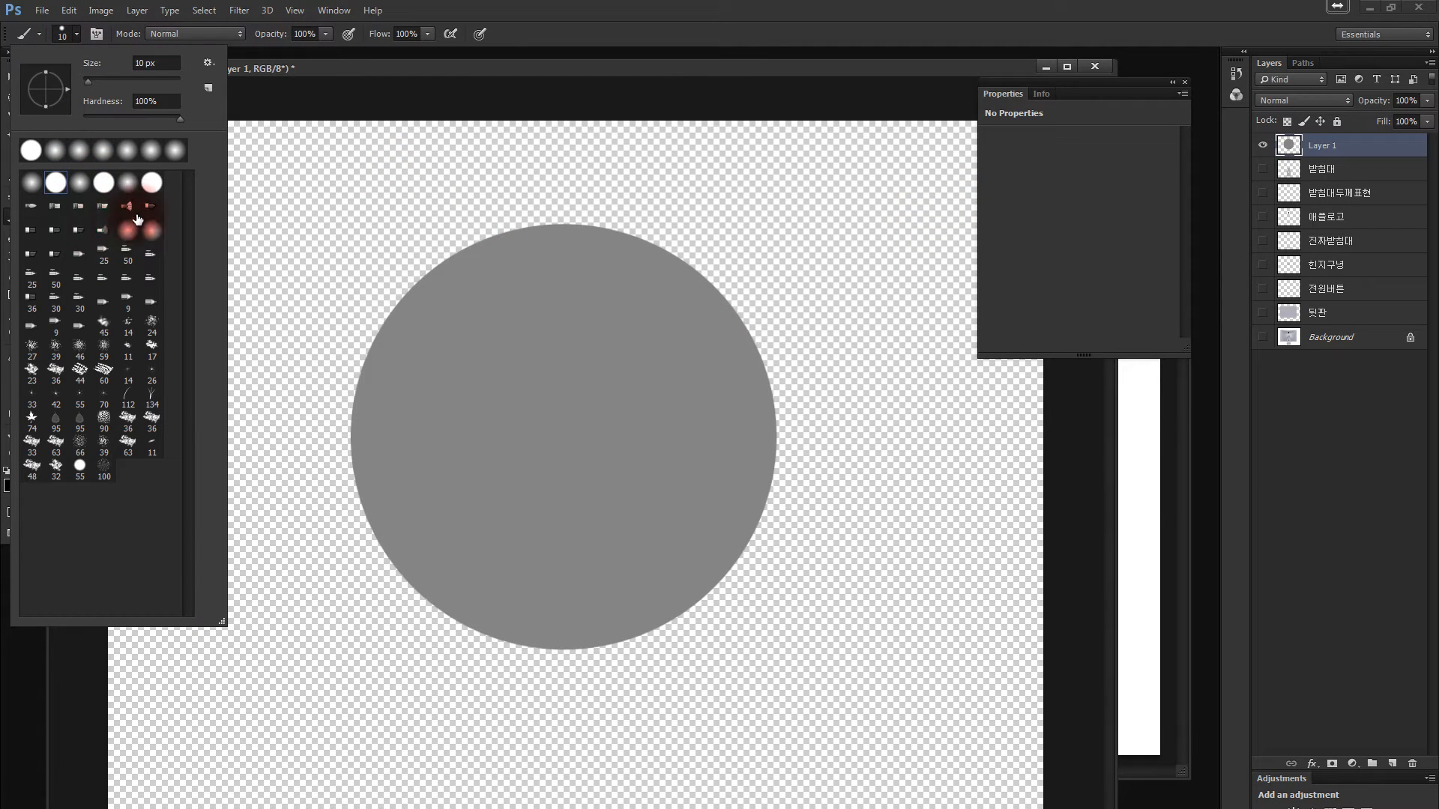
click(132, 186)
drag(344, 266, 455, 276)
click(20, 470)
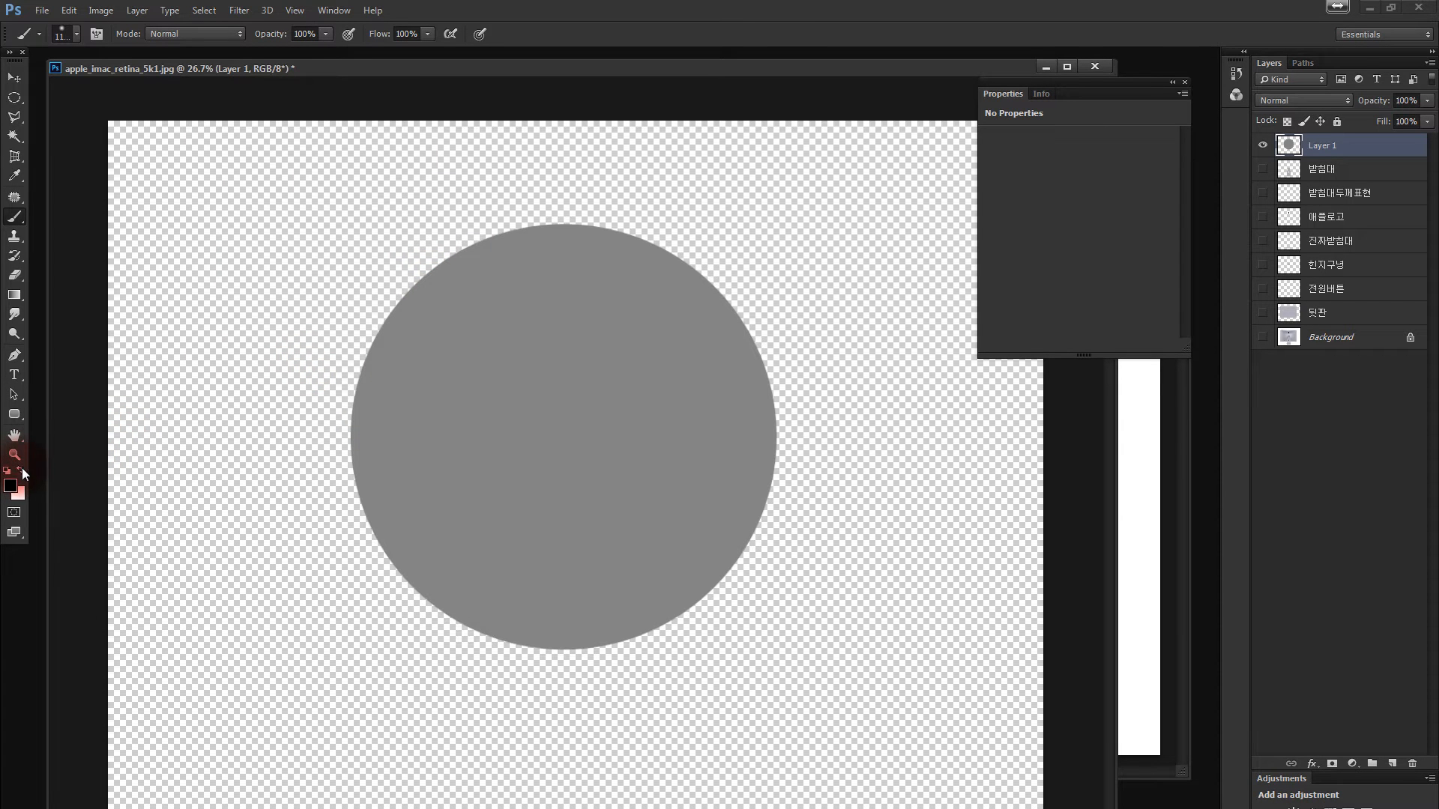
click(506, 367)
key(ctrl+z)
drag(475, 344, 500, 340)
click(492, 374)
click(482, 363)
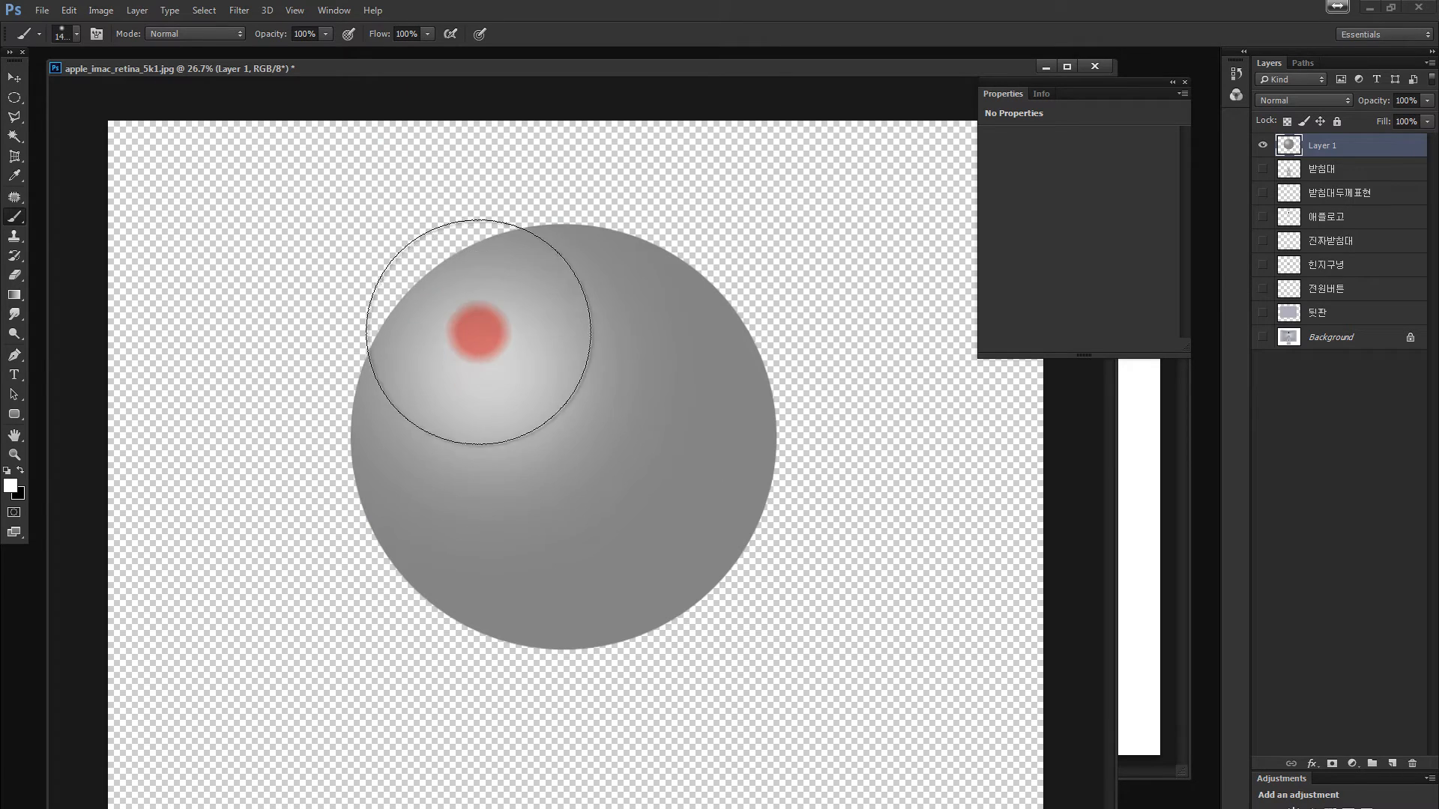
Try spreading the highlight with more large white dabs, and undo the extra dabs.
click(497, 367)
click(497, 371)
click(492, 353)
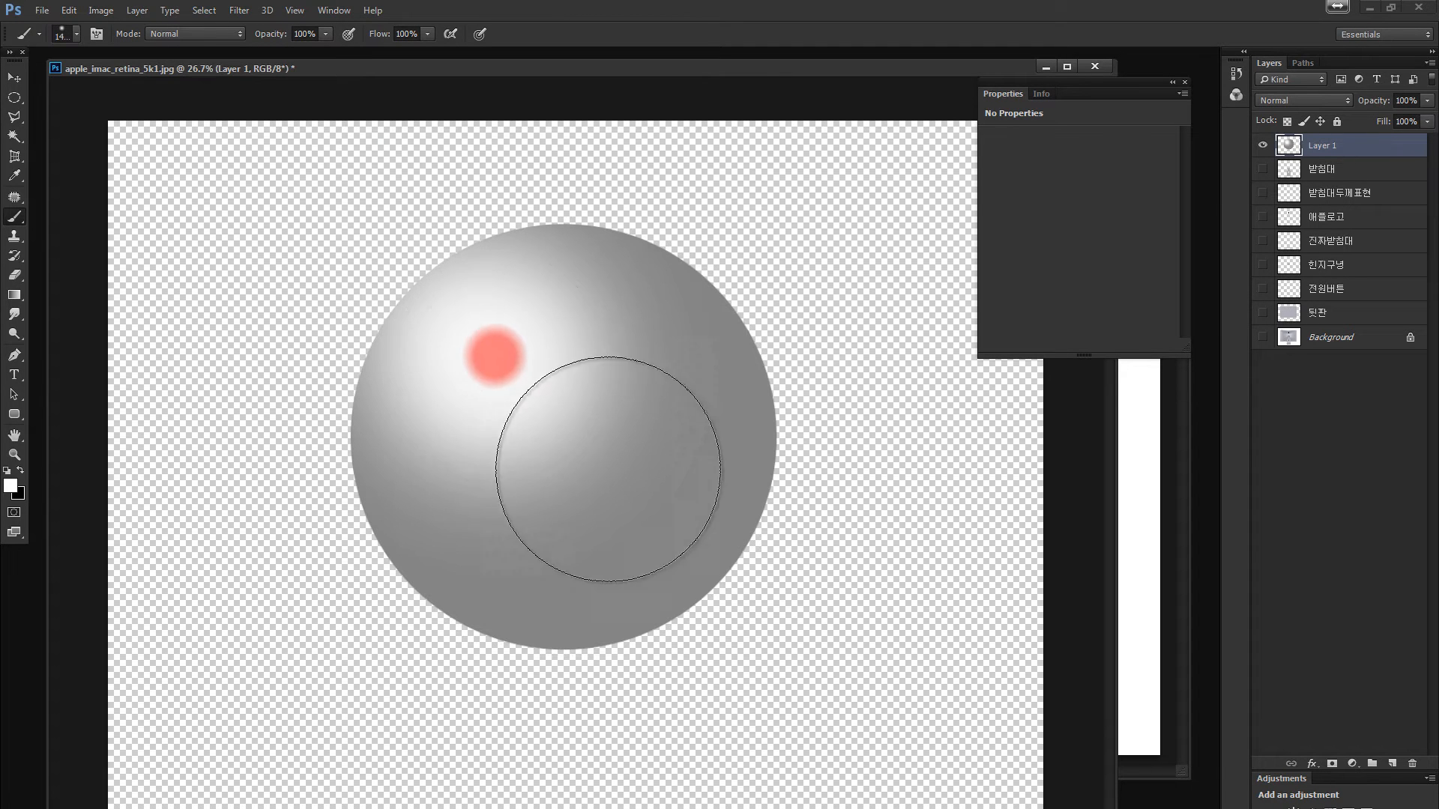
click(416, 293)
key(ctrl+alt+z)
key(ctrl+alt+z)
key(ctrl+alt+z)
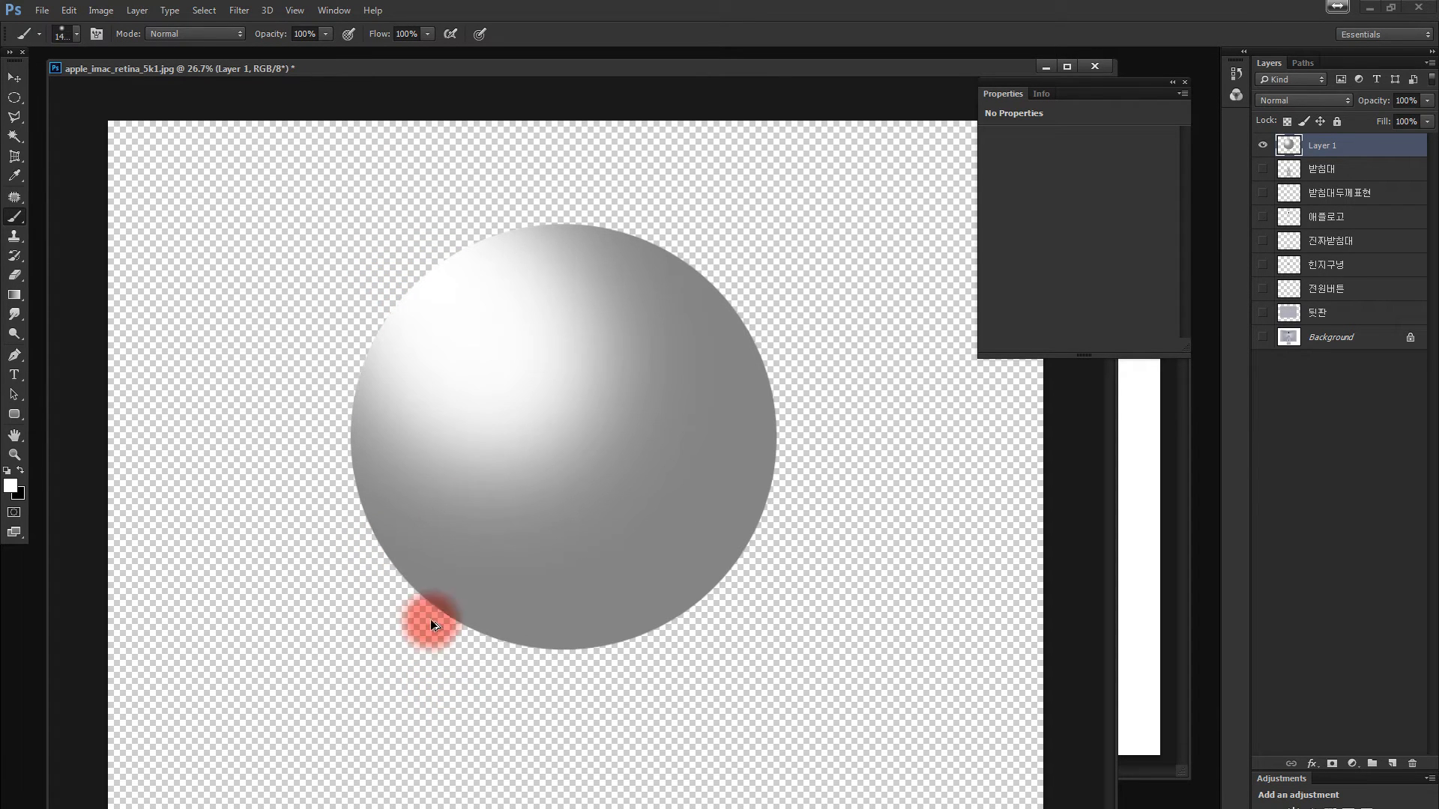
key(ctrl+alt+z)
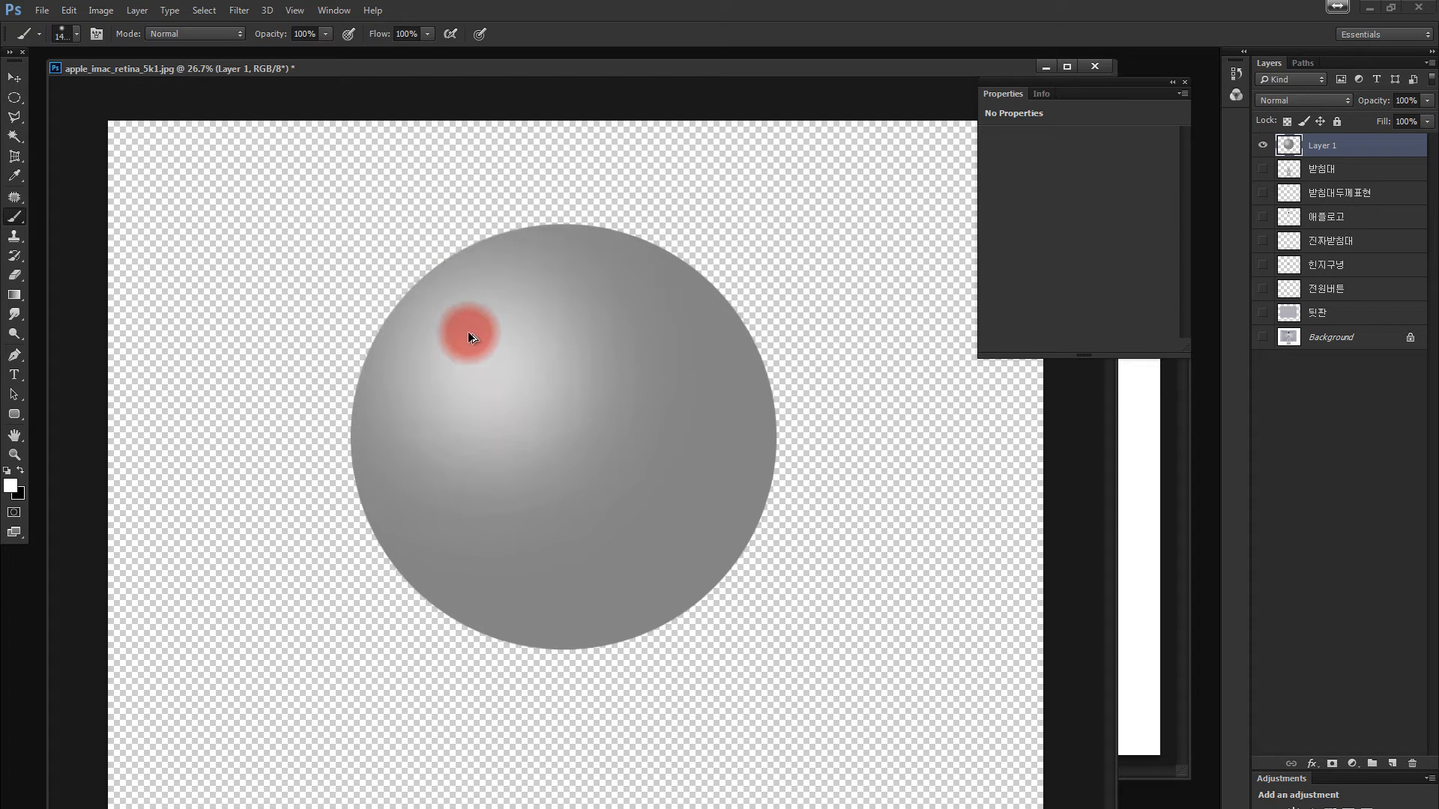
Brighten the center of the highlight with white, reducing the soft brush to 500 px.
click(508, 372)
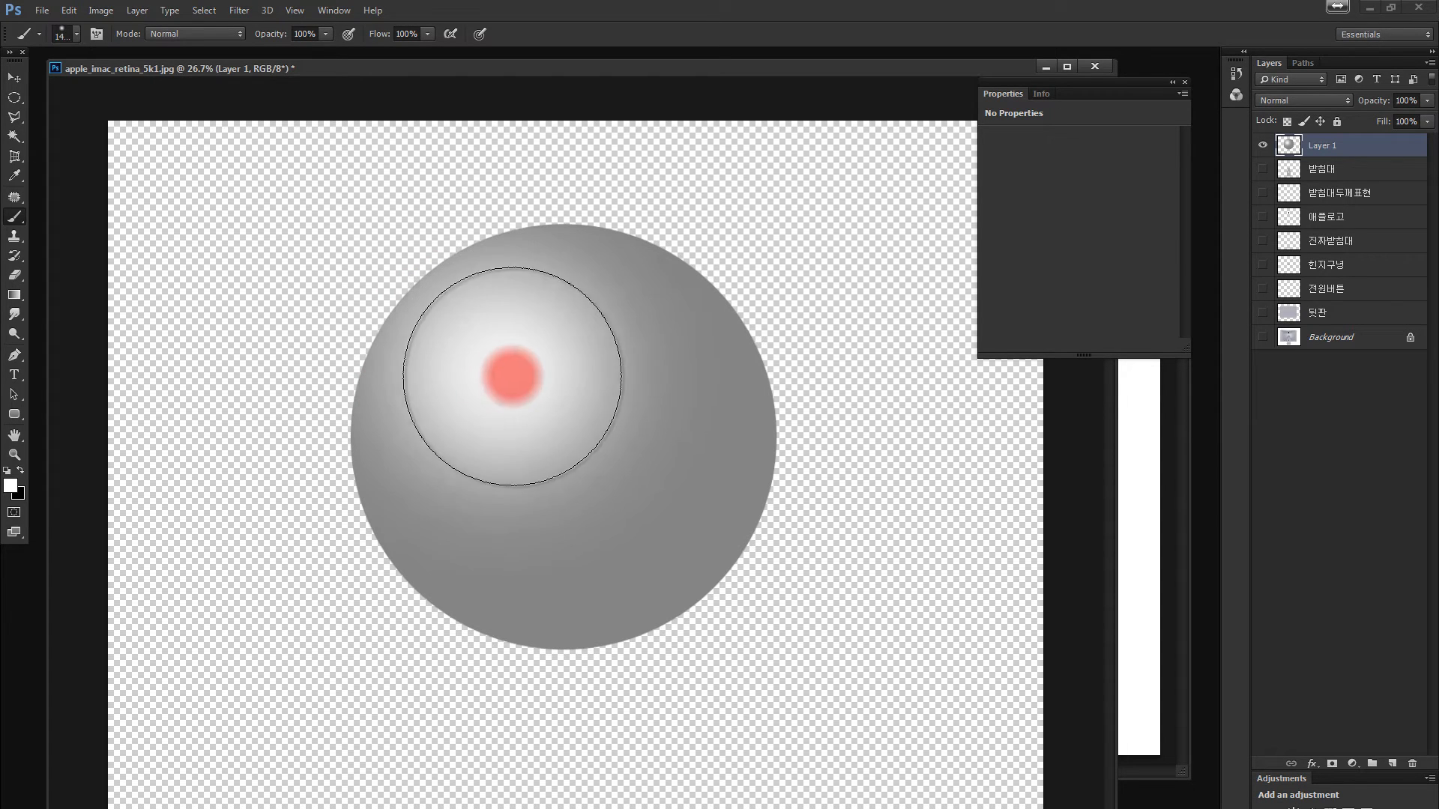
key(bracketleft)
key(bracketleft)
key(bracketleft)
key(bracketleft)
key(bracketleft)
key(bracketleft)
key(bracketleft)
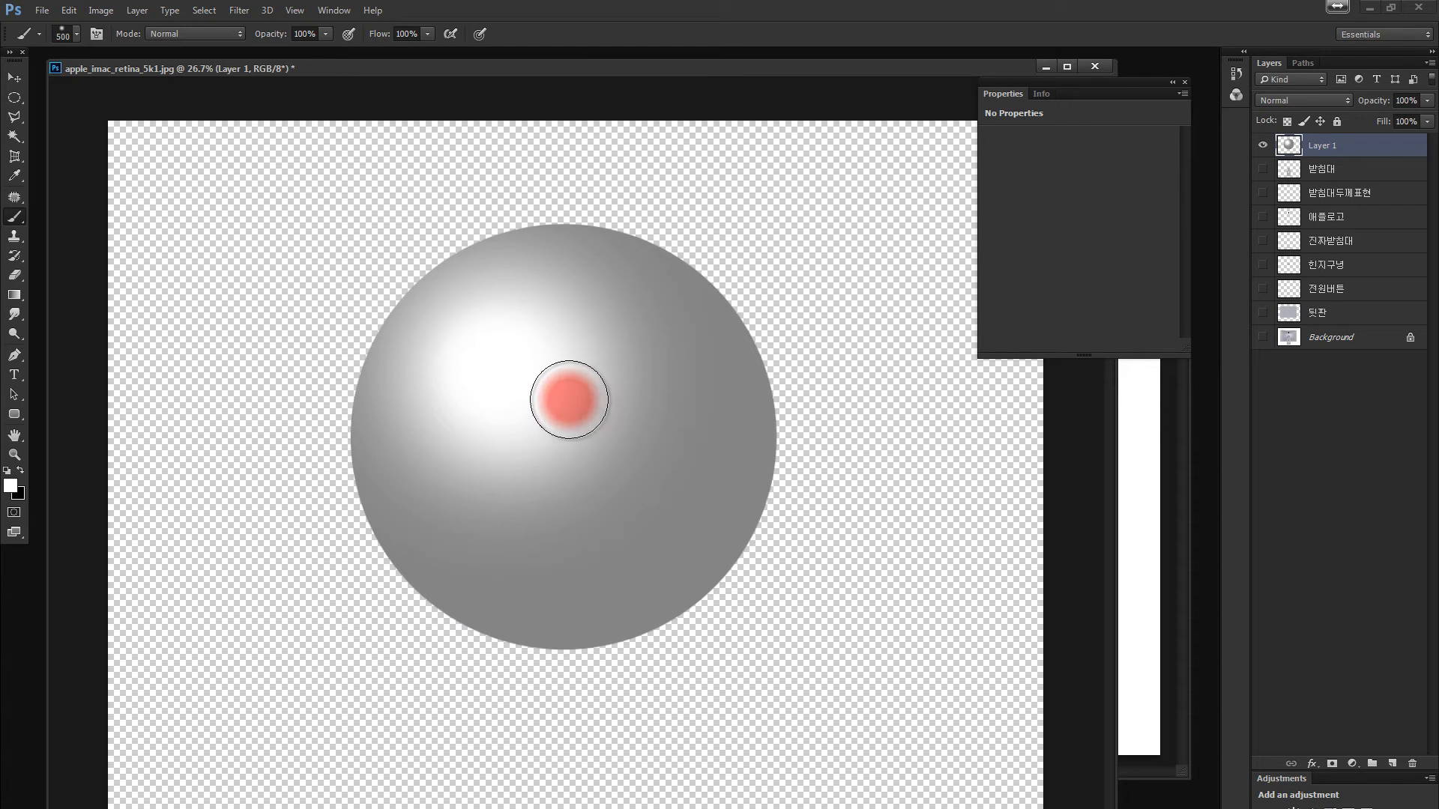
Set the brush to black, 657 px and 37% opacity, and try a shadow stroke along the sphere's lower-right side.
key(x)
drag(750, 374, 768, 376)
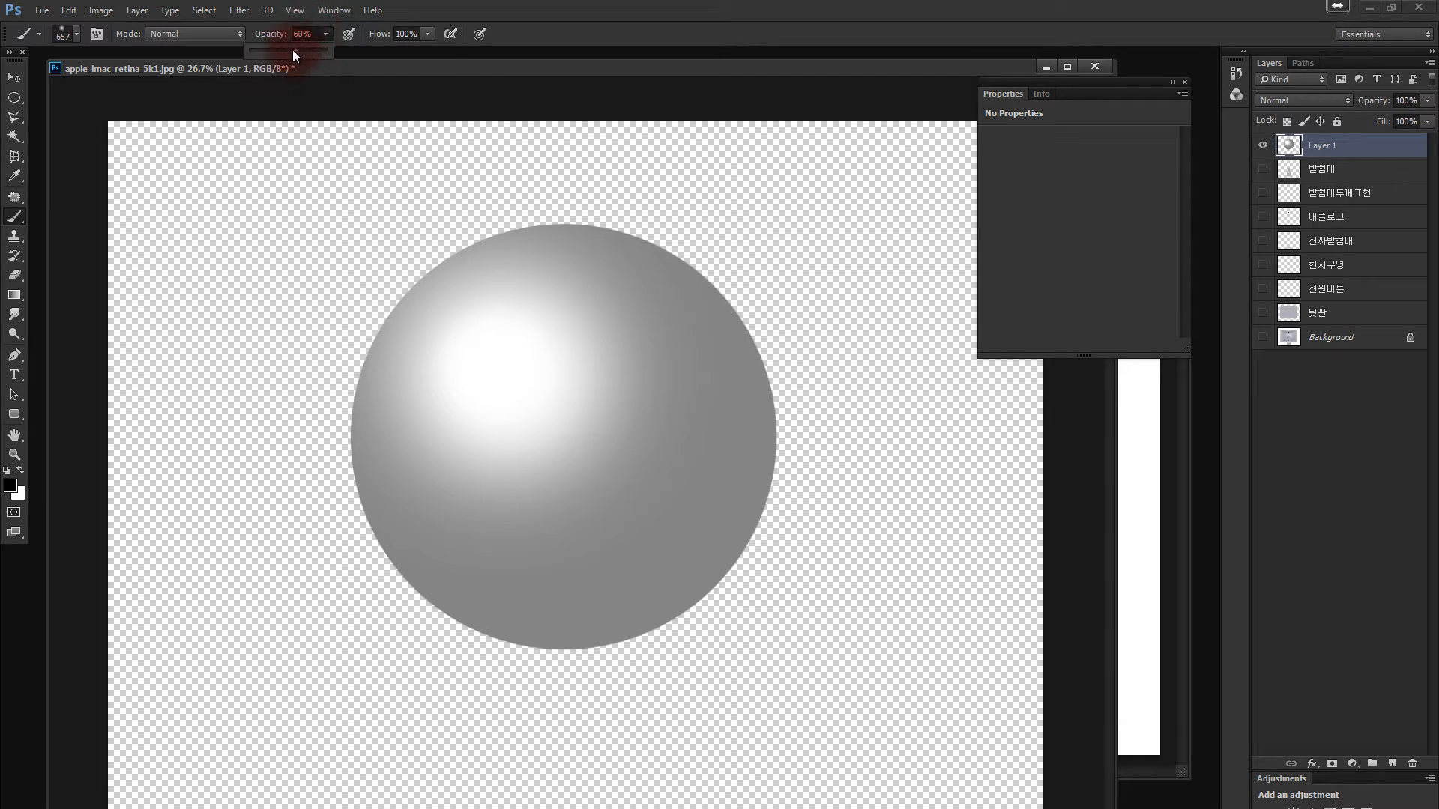
drag(284, 48, 277, 47)
mouse_move(742, 307)
mouse_down()
mouse_move(771, 379)
mouse_move(678, 595)
mouse_move(628, 623)
mouse_up()
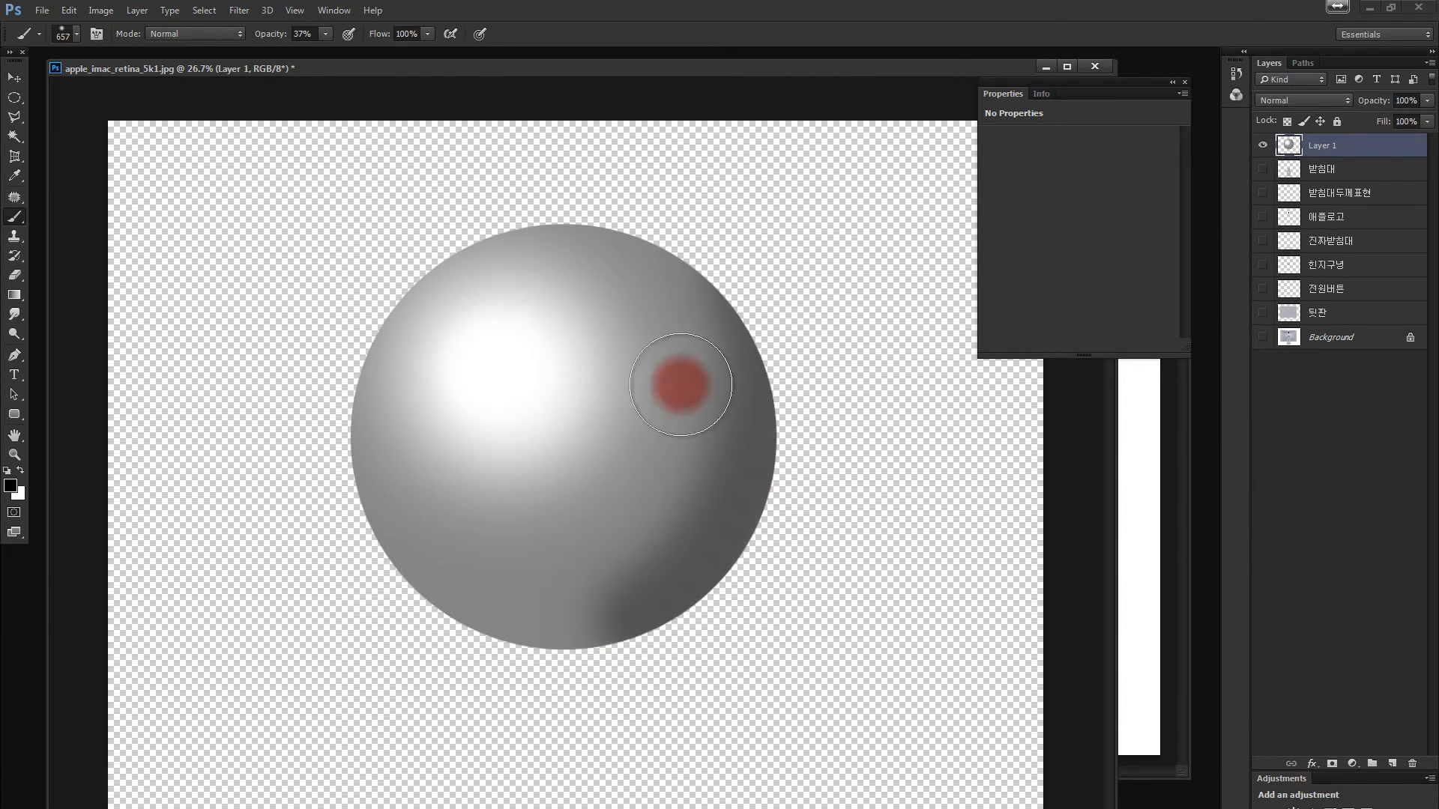
key(ctrl+z)
Shade the sphere's right and lower edges in black with a much larger soft brush at 37% opacity.
key(bracketright)
key(bracketright)
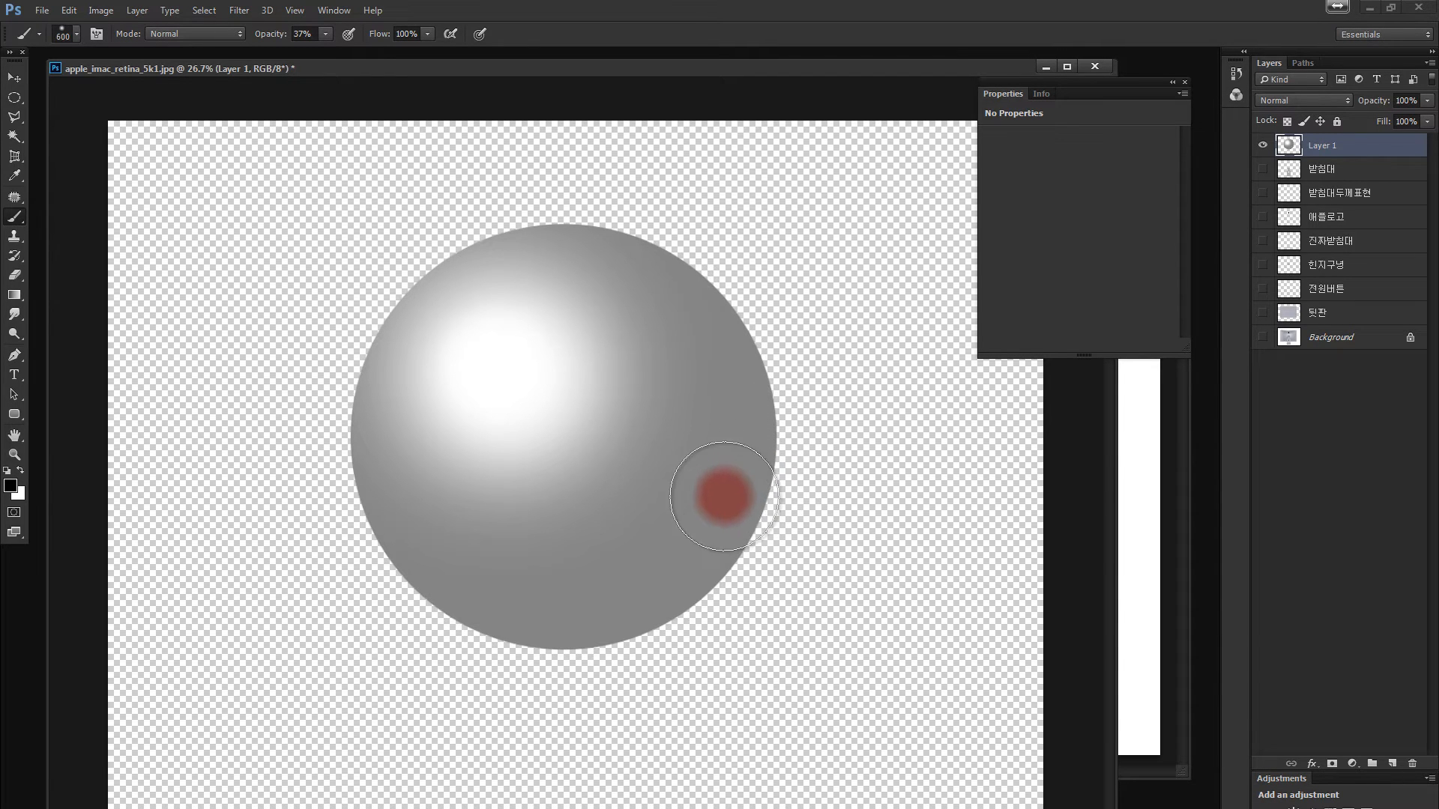
key(bracketright)
key(bracketright)
key(bracketright)
key(bracketright)
key(bracketright)
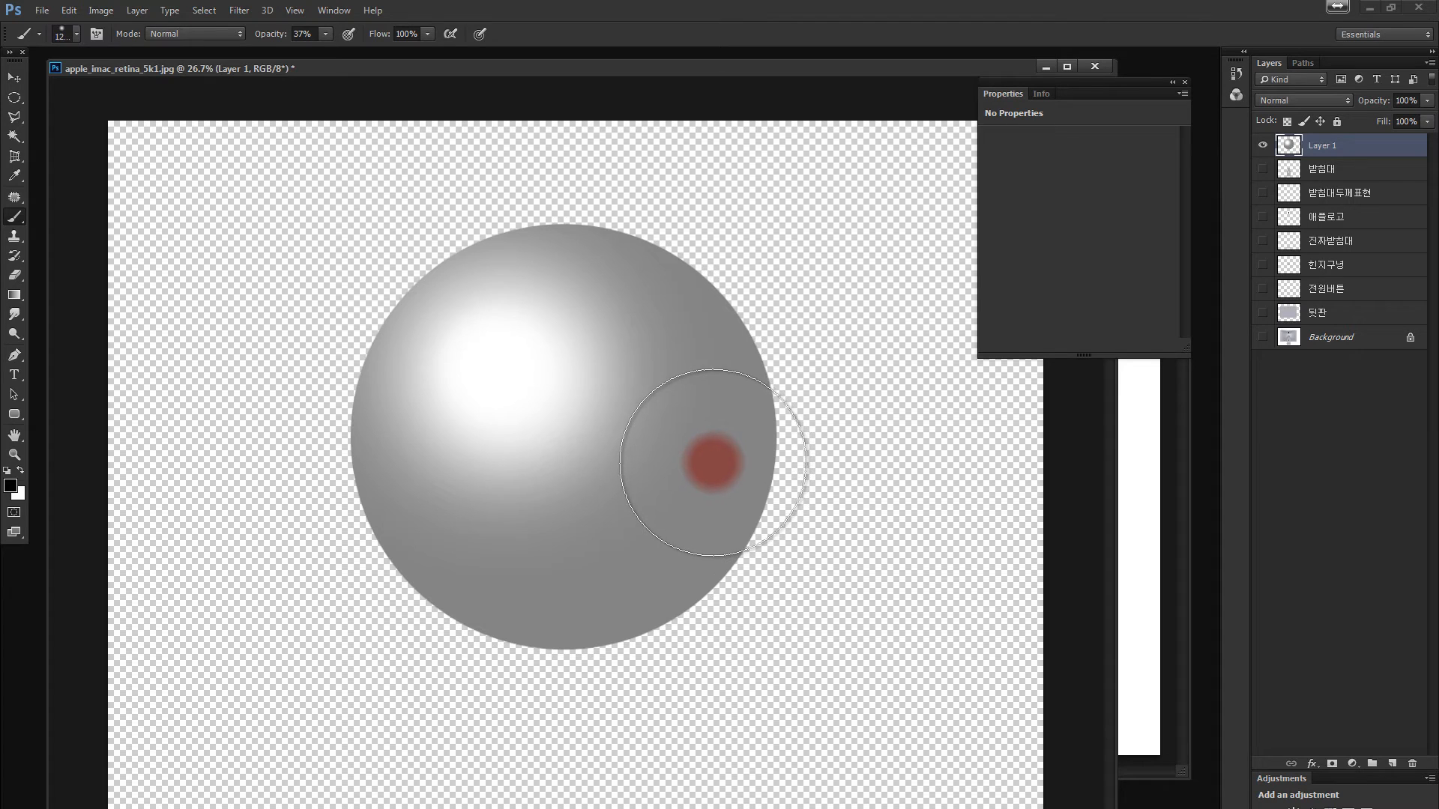
key(bracketright)
key(bracketright)
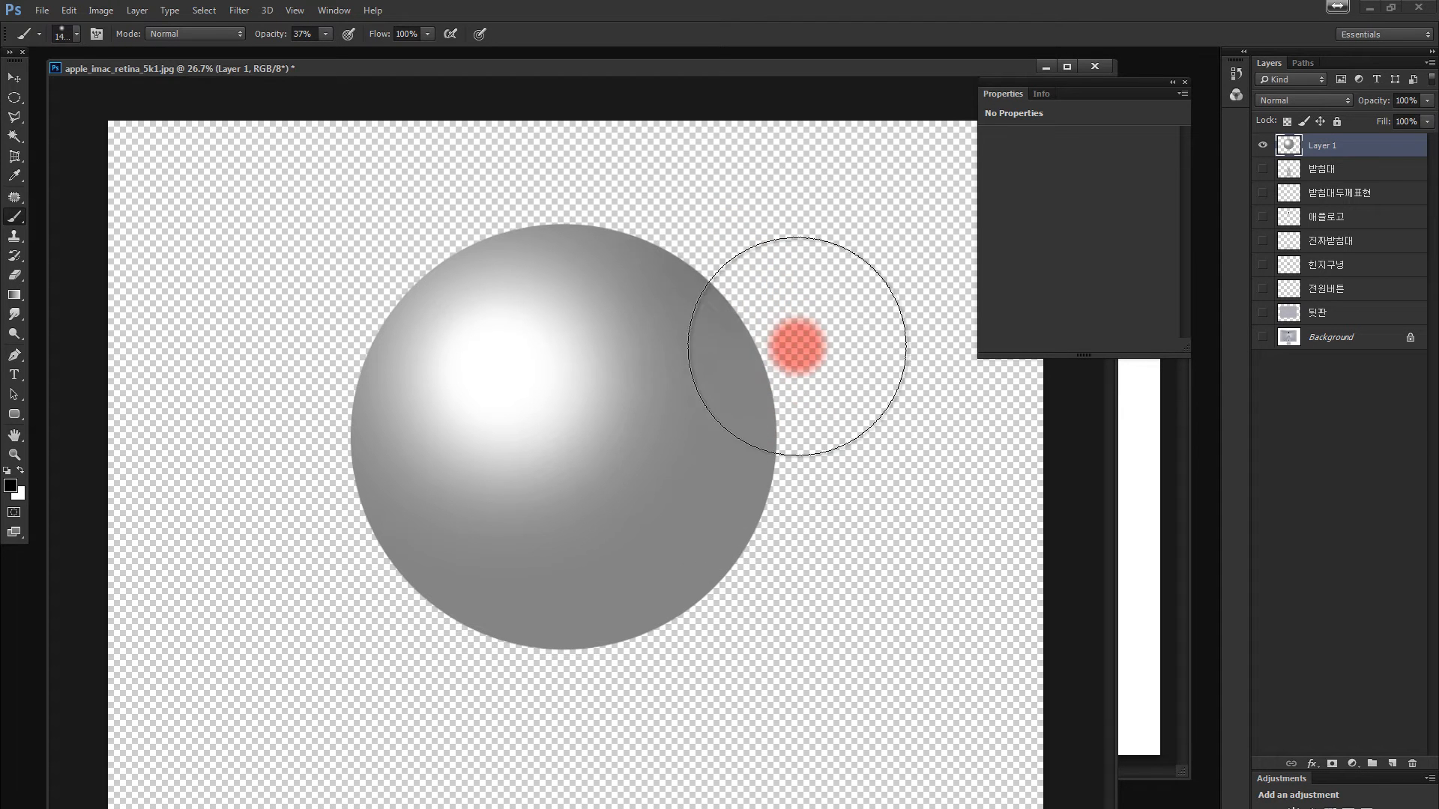
mouse_move(797, 346)
mouse_down()
mouse_move(791, 512)
mouse_move(717, 653)
mouse_move(644, 698)
mouse_move(471, 692)
mouse_move(364, 658)
mouse_move(347, 576)
mouse_move(440, 713)
mouse_move(478, 732)
mouse_move(609, 713)
mouse_move(751, 637)
mouse_move(820, 550)
mouse_move(760, 429)
mouse_move(484, 722)
mouse_move(585, 723)
mouse_move(684, 693)
mouse_move(747, 651)
mouse_move(849, 516)
mouse_move(834, 426)
mouse_move(582, 678)
mouse_move(388, 674)
mouse_move(519, 703)
mouse_move(637, 684)
mouse_move(839, 501)
mouse_up()
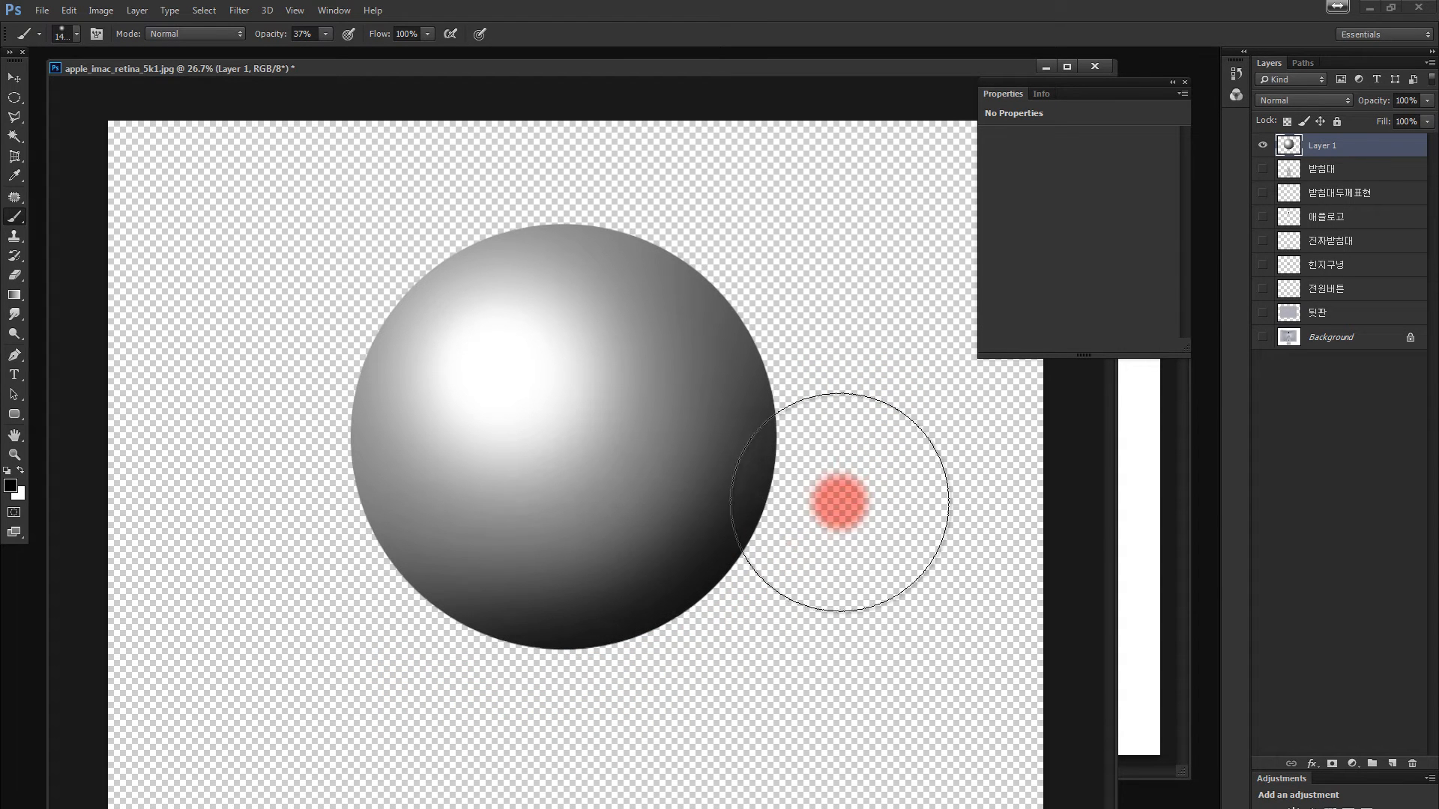
Sample light gray beside the highlight and paint reflected light along the sphere's lower-right rim with a 600 px brush.
alt+click(548, 433)
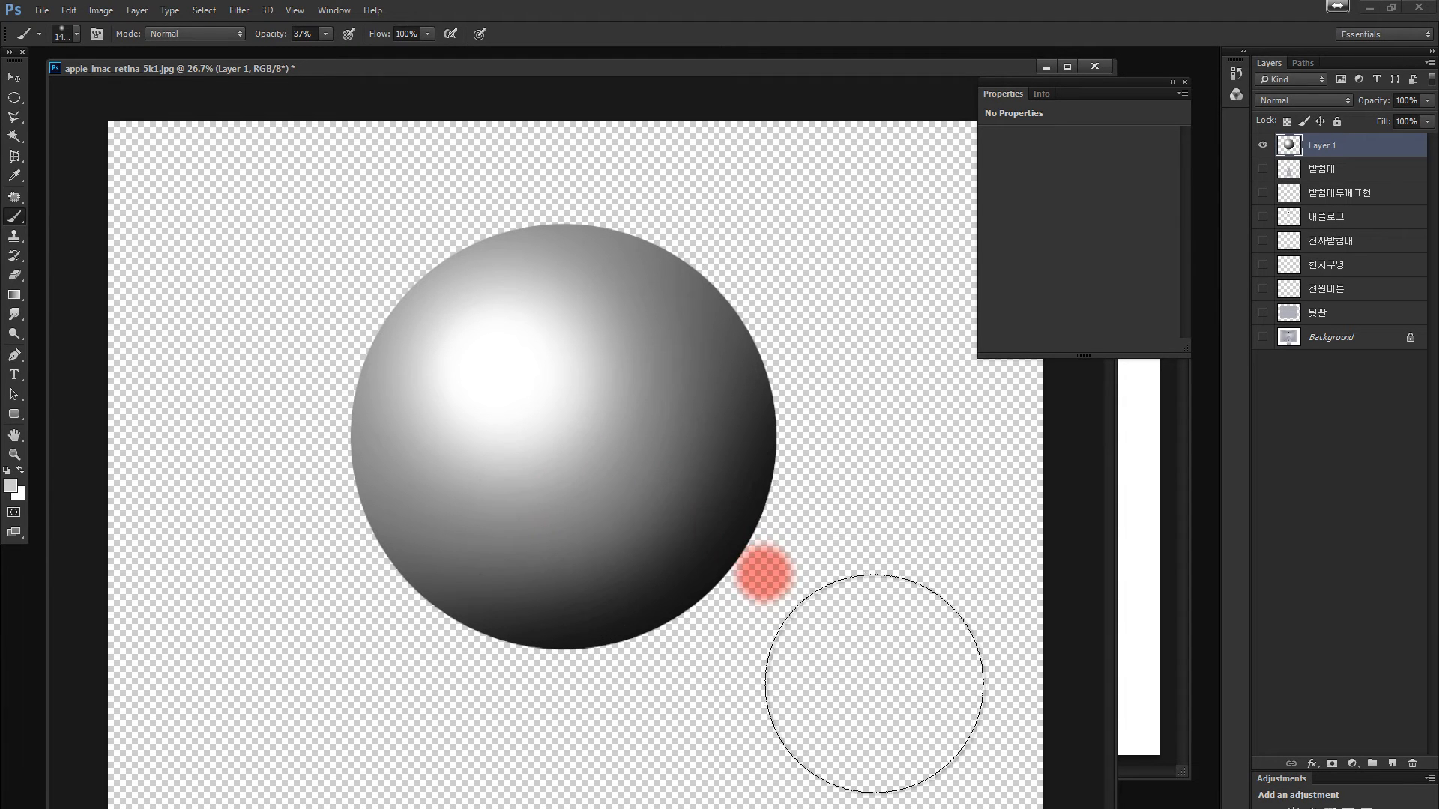
key(bracketleft)
key(bracketleft)
key(bracketleft)
key(bracketleft)
key(bracketleft)
key(bracketleft)
key(bracketleft)
key(bracketleft)
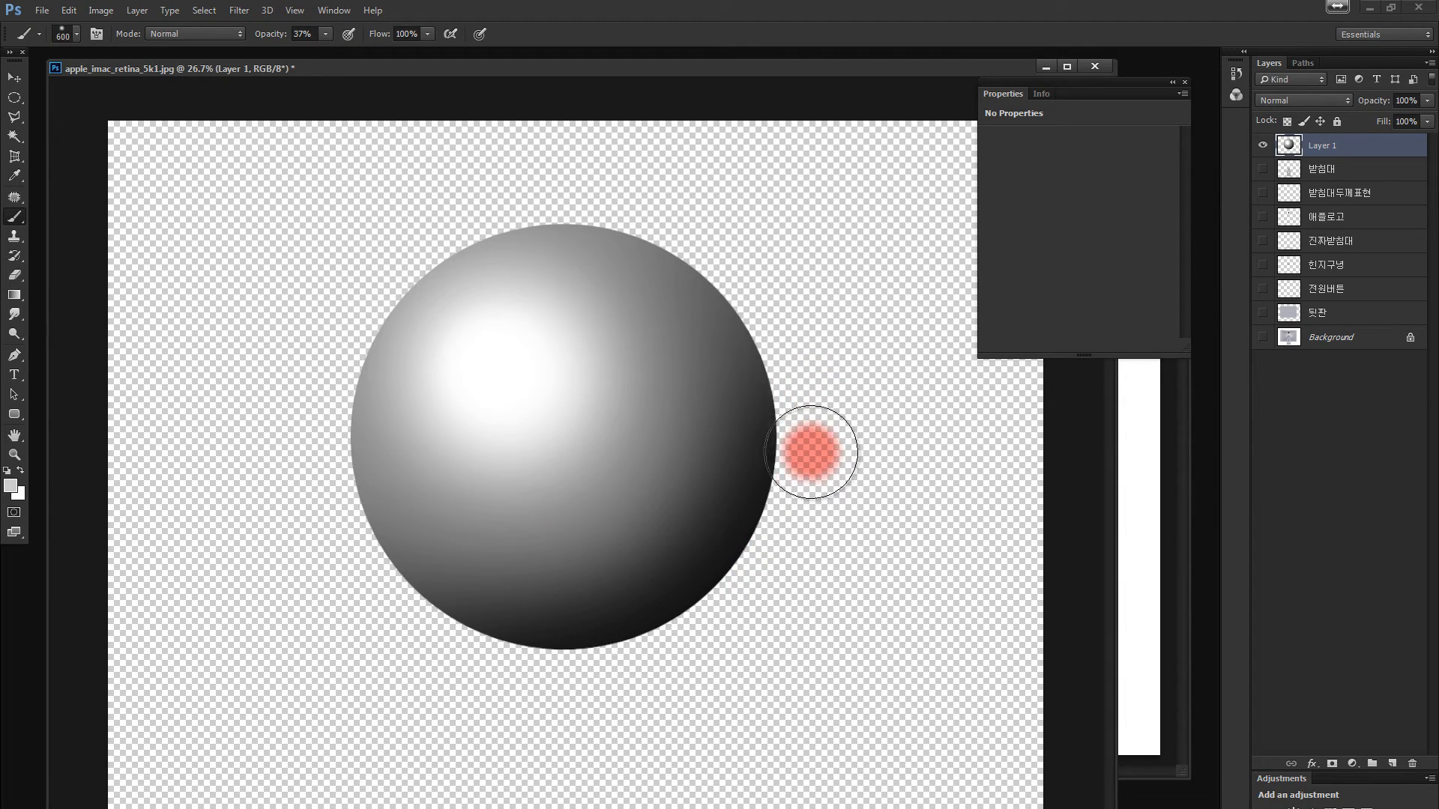
mouse_move(811, 452)
mouse_down()
mouse_move(800, 520)
mouse_move(711, 649)
mouse_move(620, 696)
mouse_move(514, 713)
mouse_move(598, 697)
mouse_move(795, 563)
mouse_up()
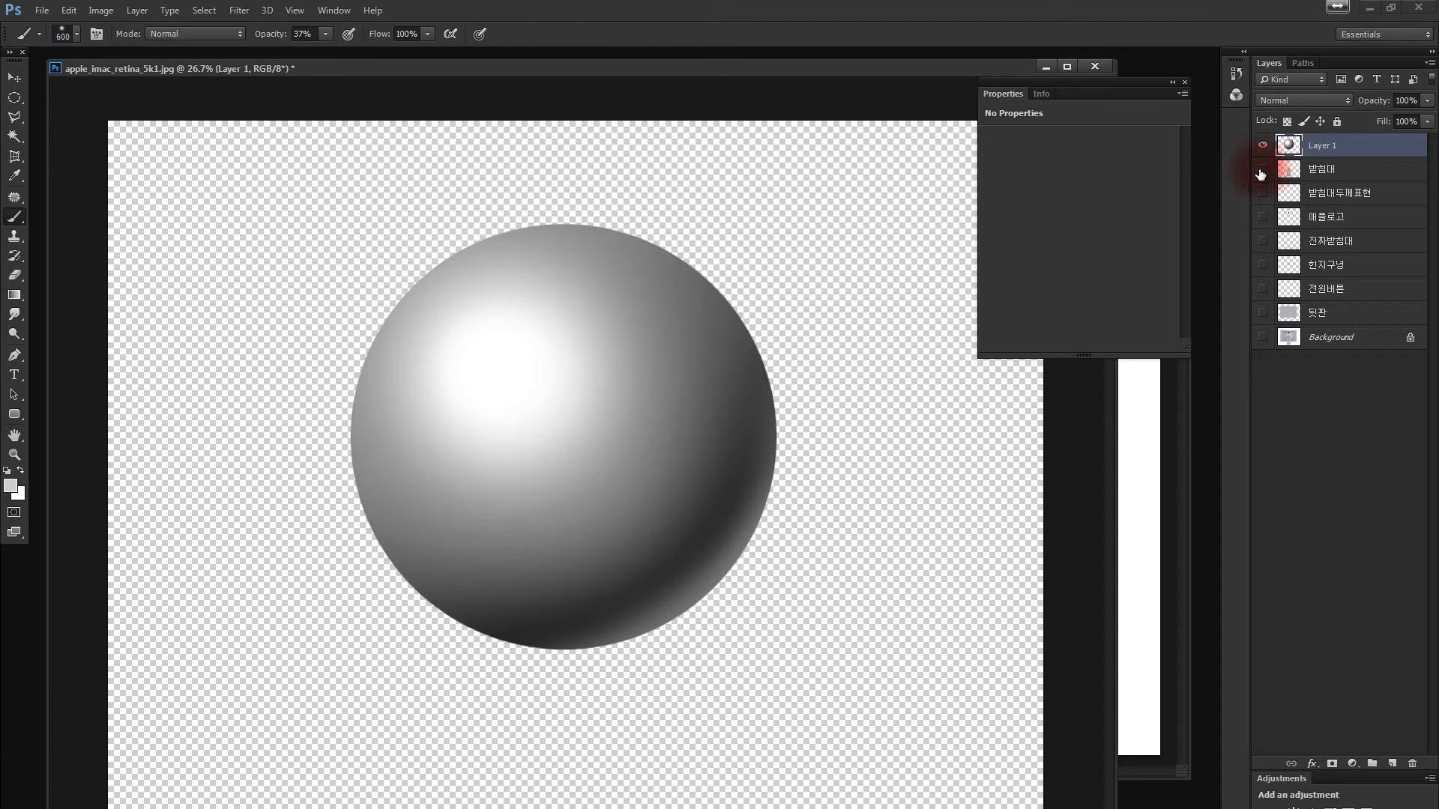
Duplicate the sphere as a black copy beneath the original at 50% opacity.
key(v)
key(ctrl+j)
key(ctrl+[)
key(5)
Flatten the black copy to about 7% height and skew it about -80.6° horizontally as a cast shadow under the sphere.
key(ctrl+t)
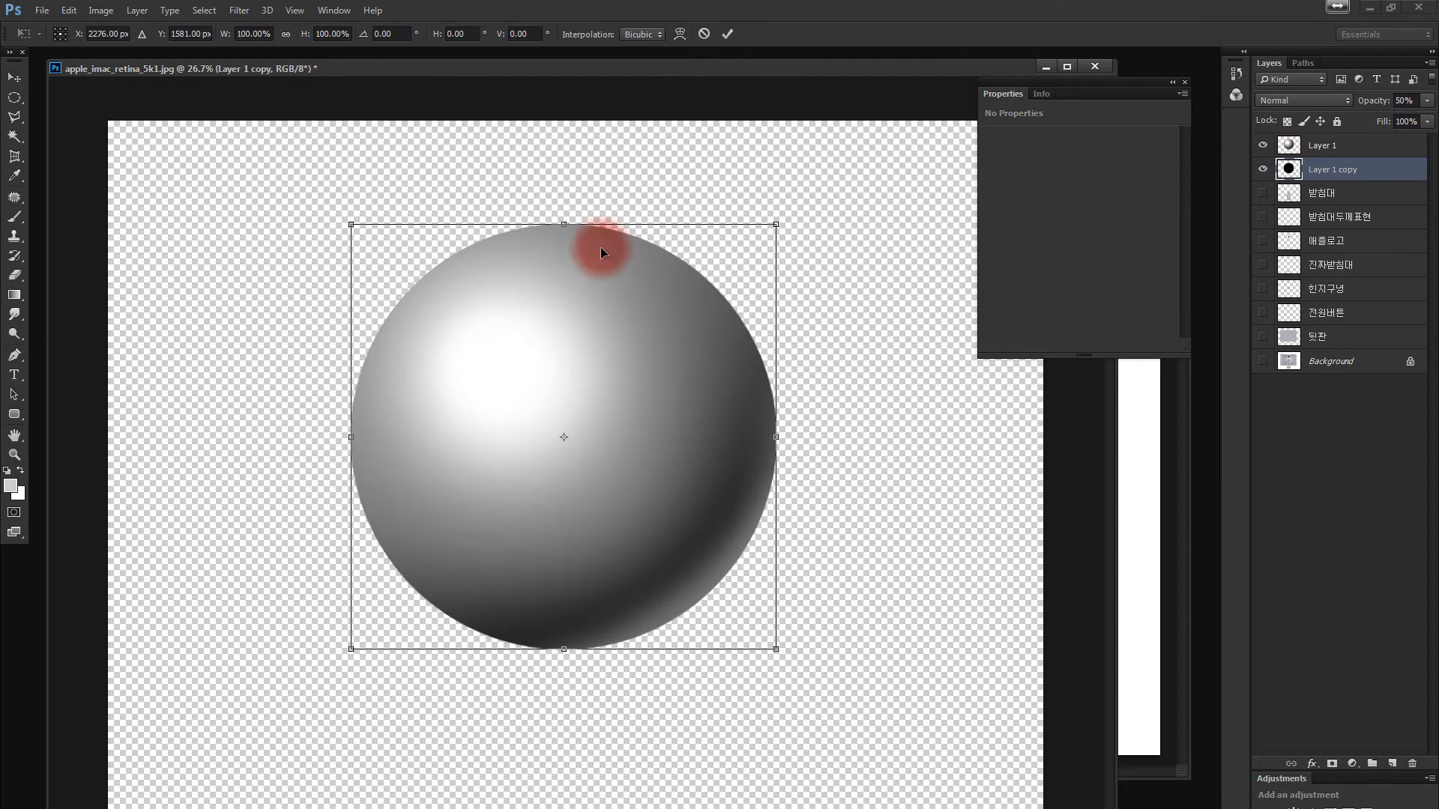
drag(565, 220, 745, 604)
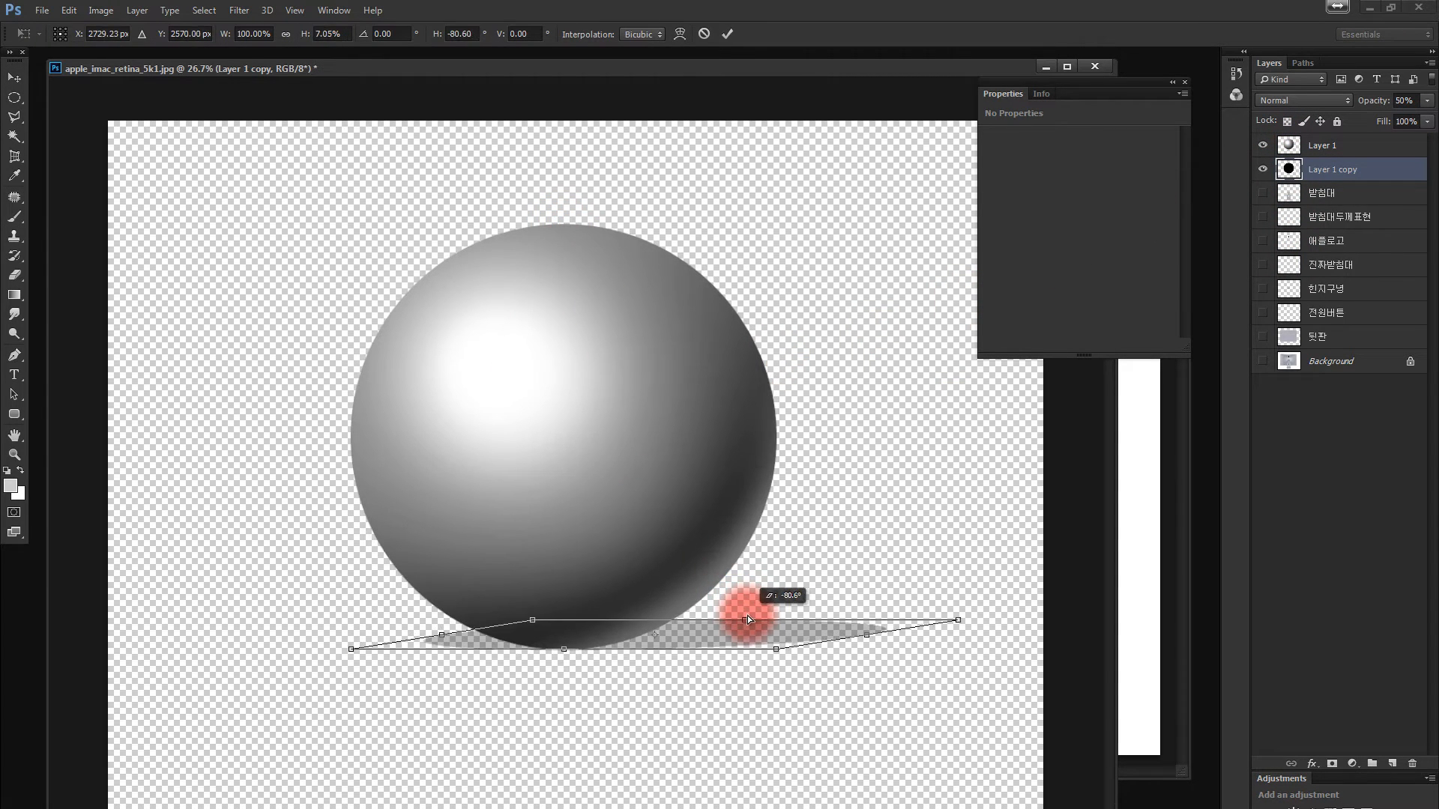
key(Return)
Add a new layer directly above the Background and fill it with white.
click(1301, 365)
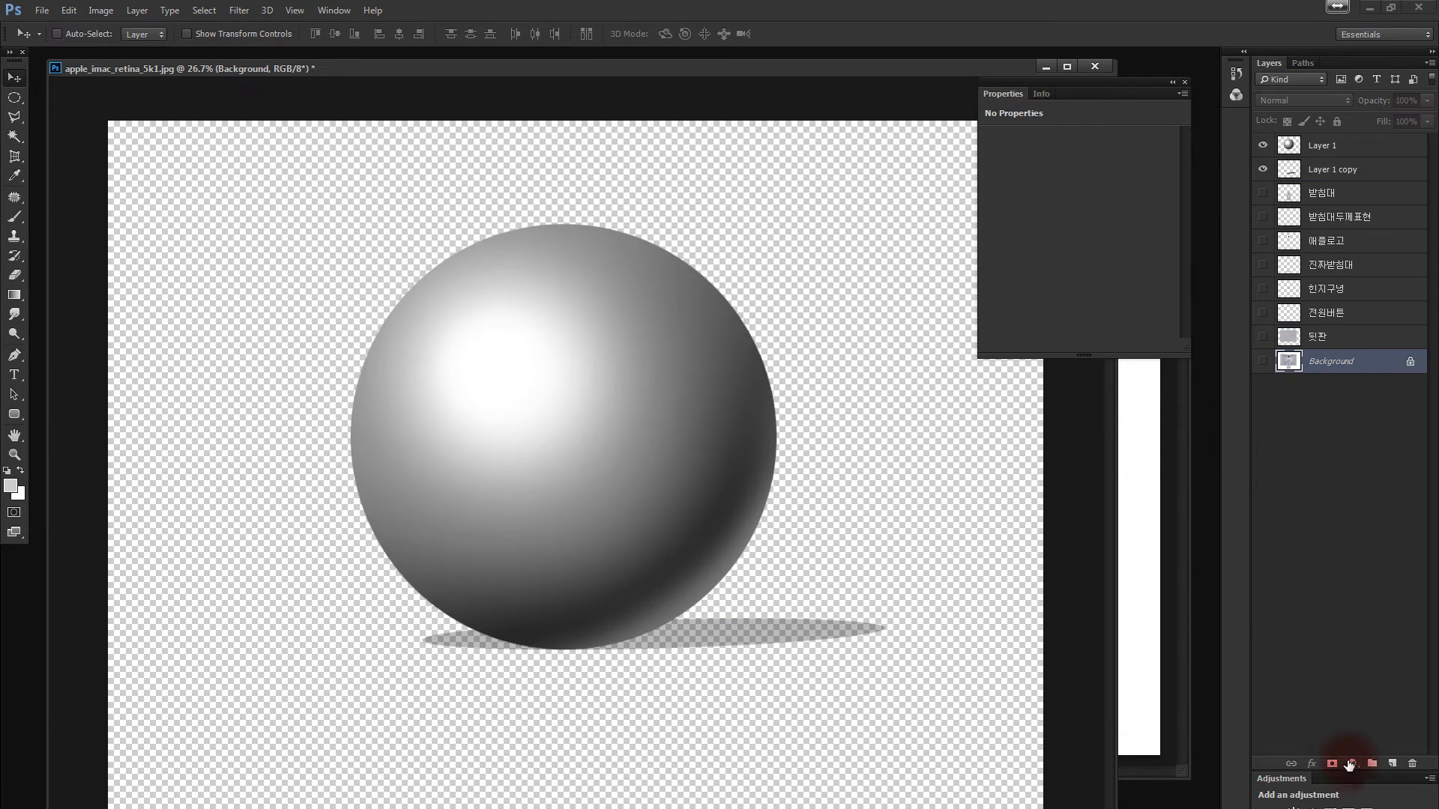
click(1391, 764)
key(ctrl+BackSpace)
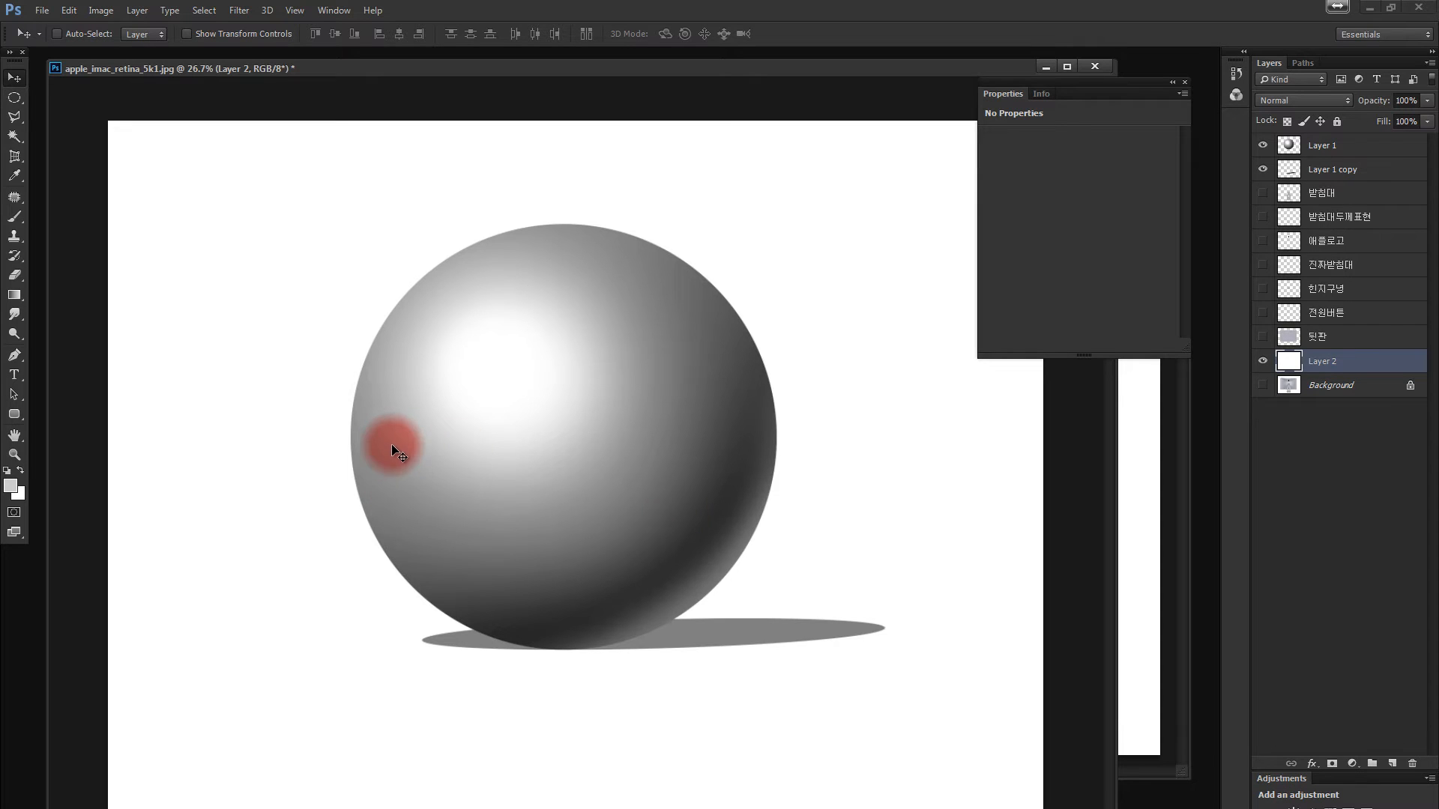
Delete the practice sphere layer and its cast shadow layer.
key(l)
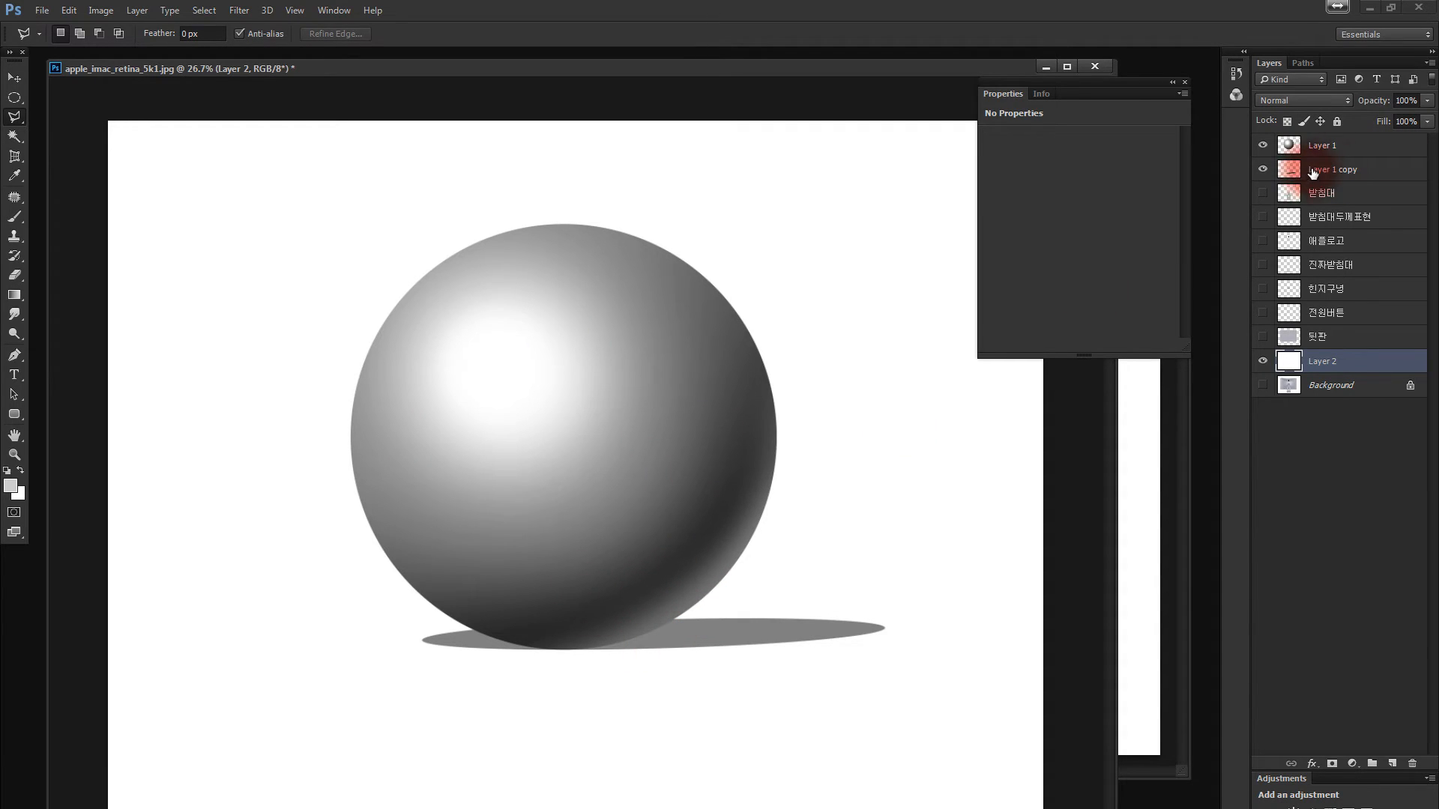
click(1287, 145)
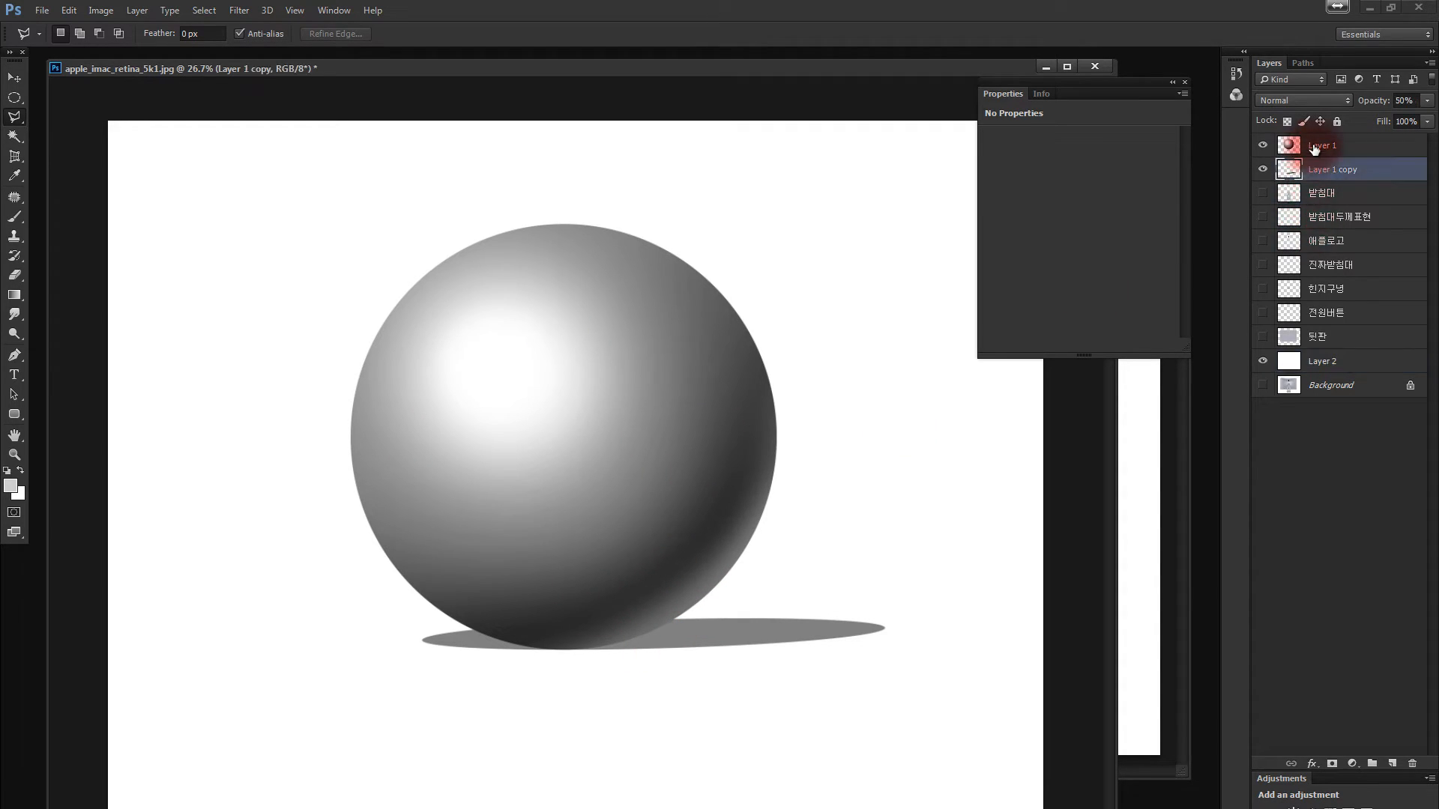
key(Delete)
key(Delete)
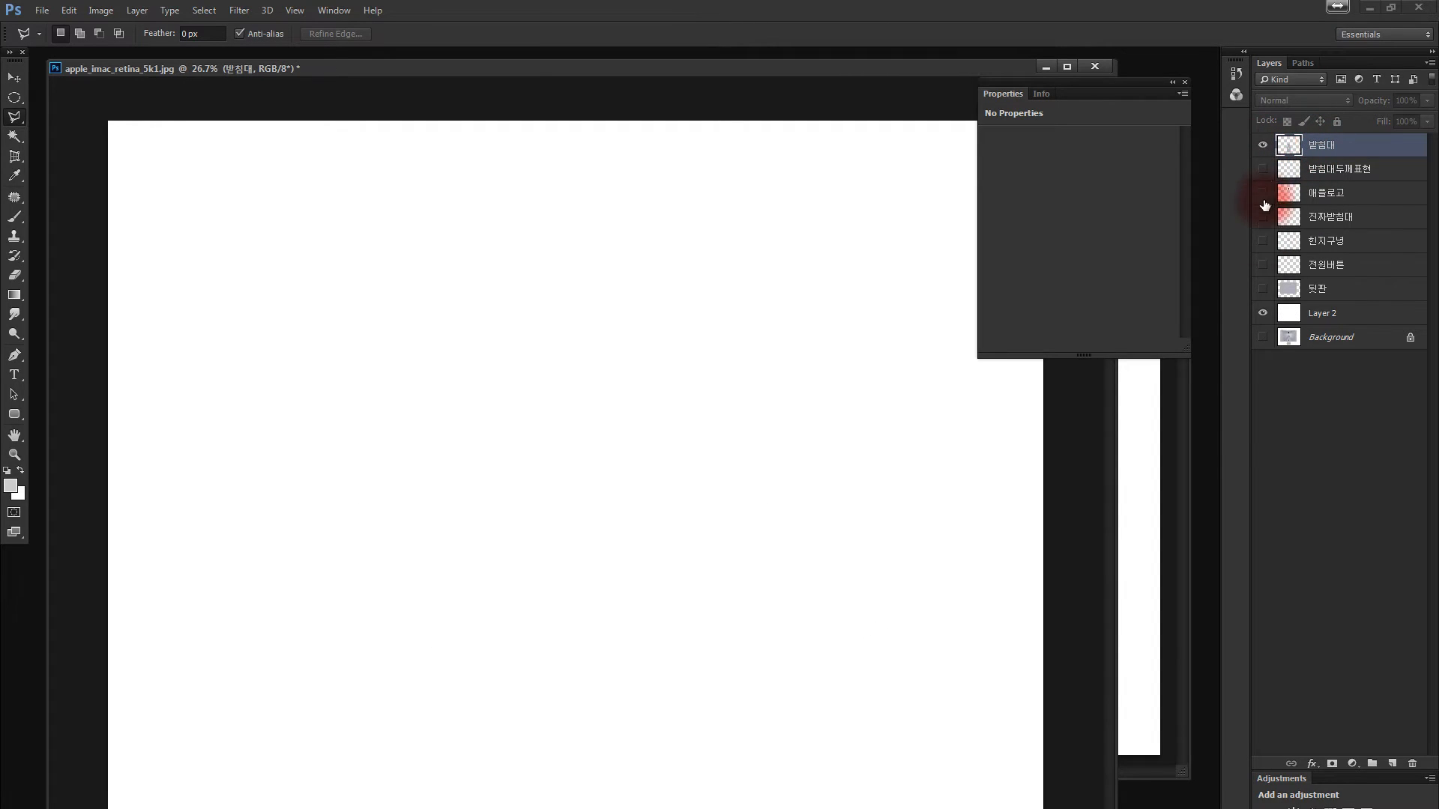
Show all the hidden iMac layers and the Background, and close the Properties panel.
drag(1263, 169, 1262, 338)
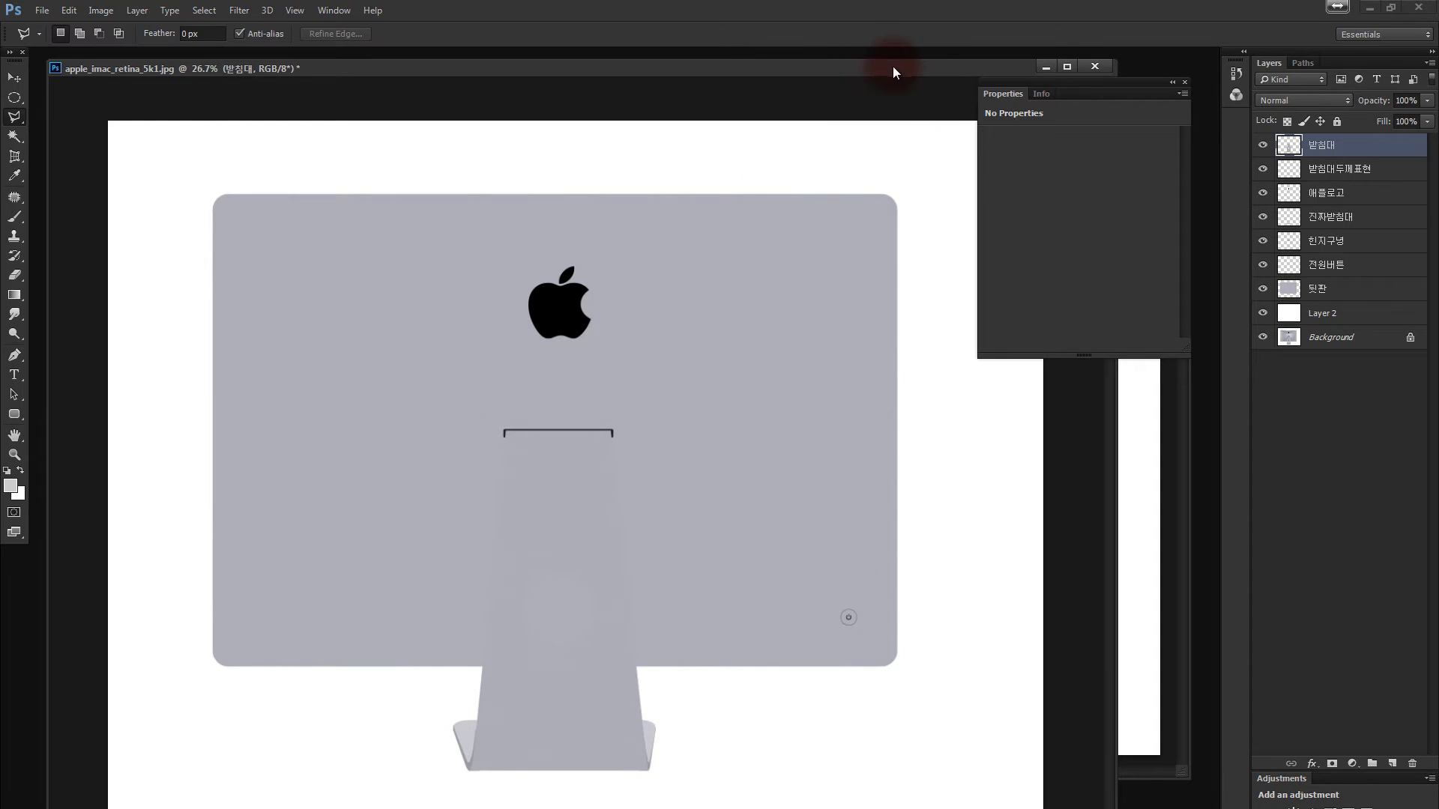
drag(892, 67, 923, 70)
click(1178, 82)
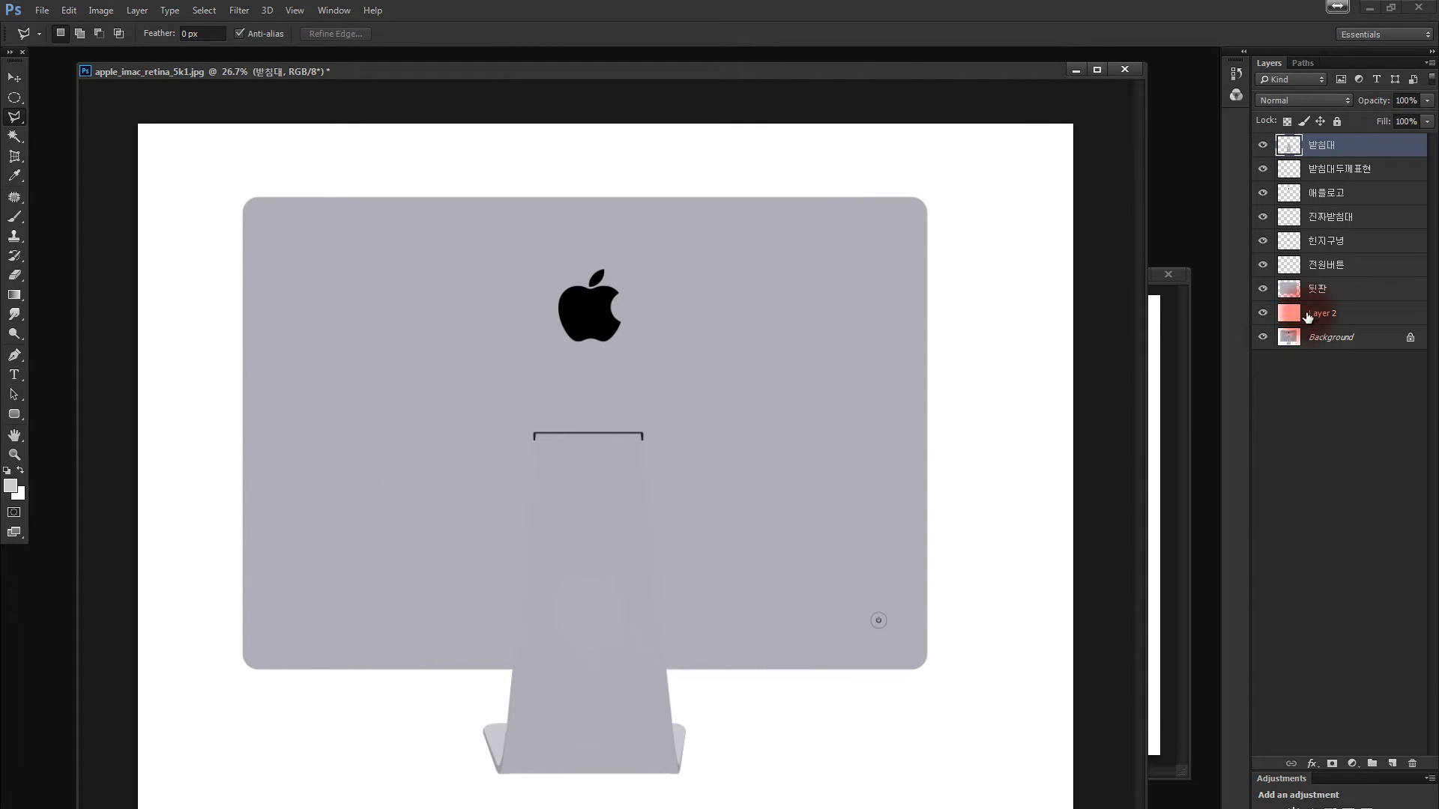
Paint a curved white highlight across the upper part of the 뒷판 layer with the 600 px brush at 37% opacity.
click(1306, 293)
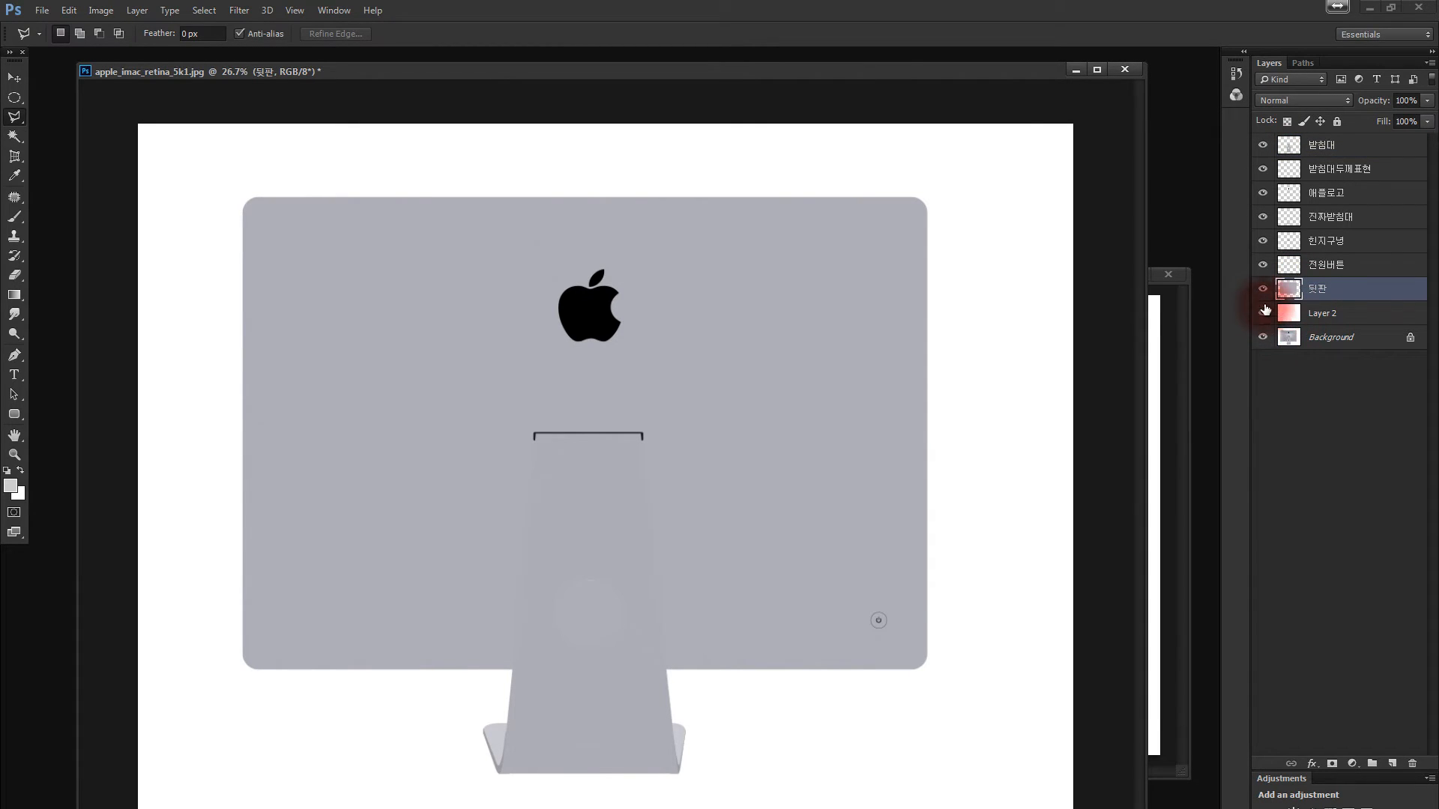
key(b)
click(12, 486)
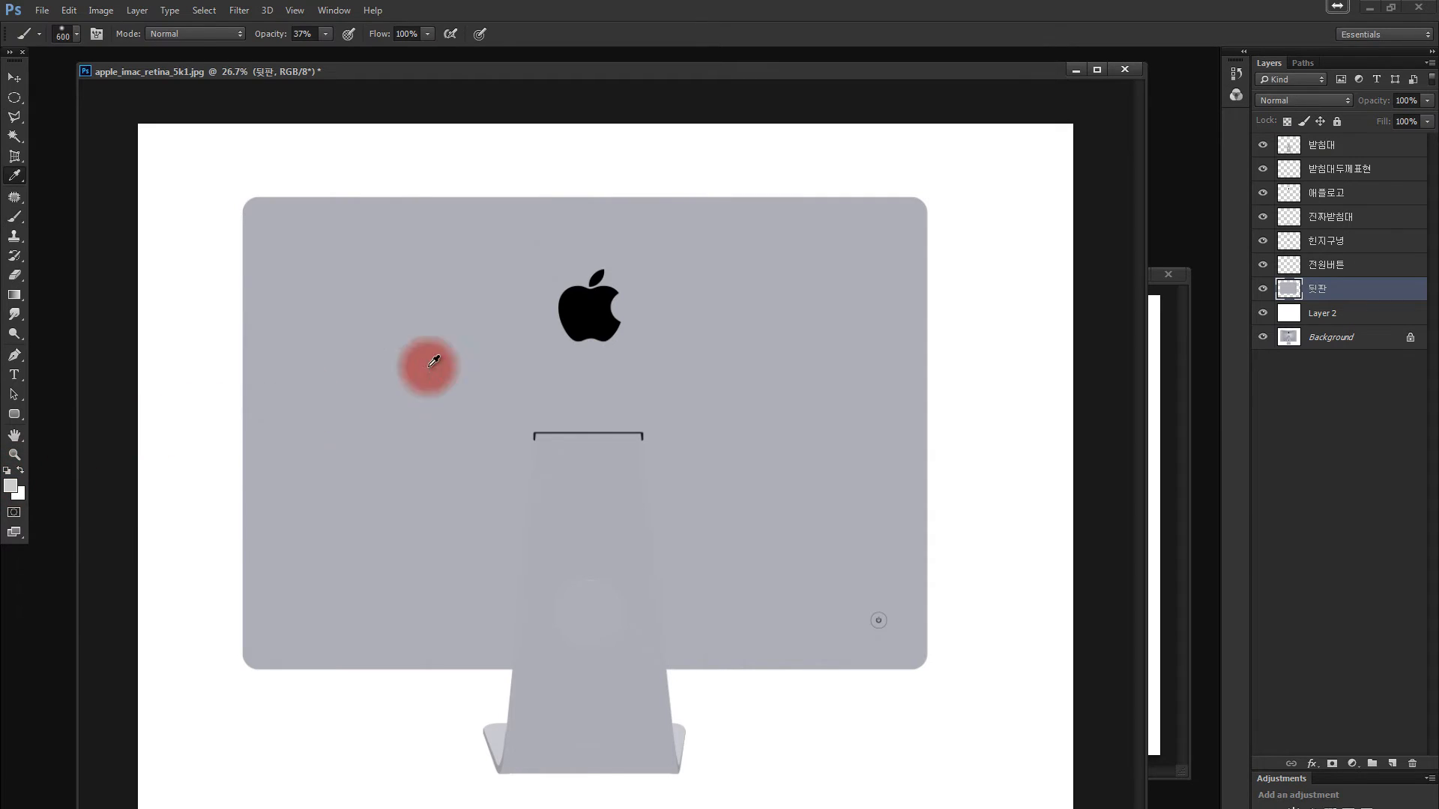
drag(142, 337, 53, 293)
click(424, 291)
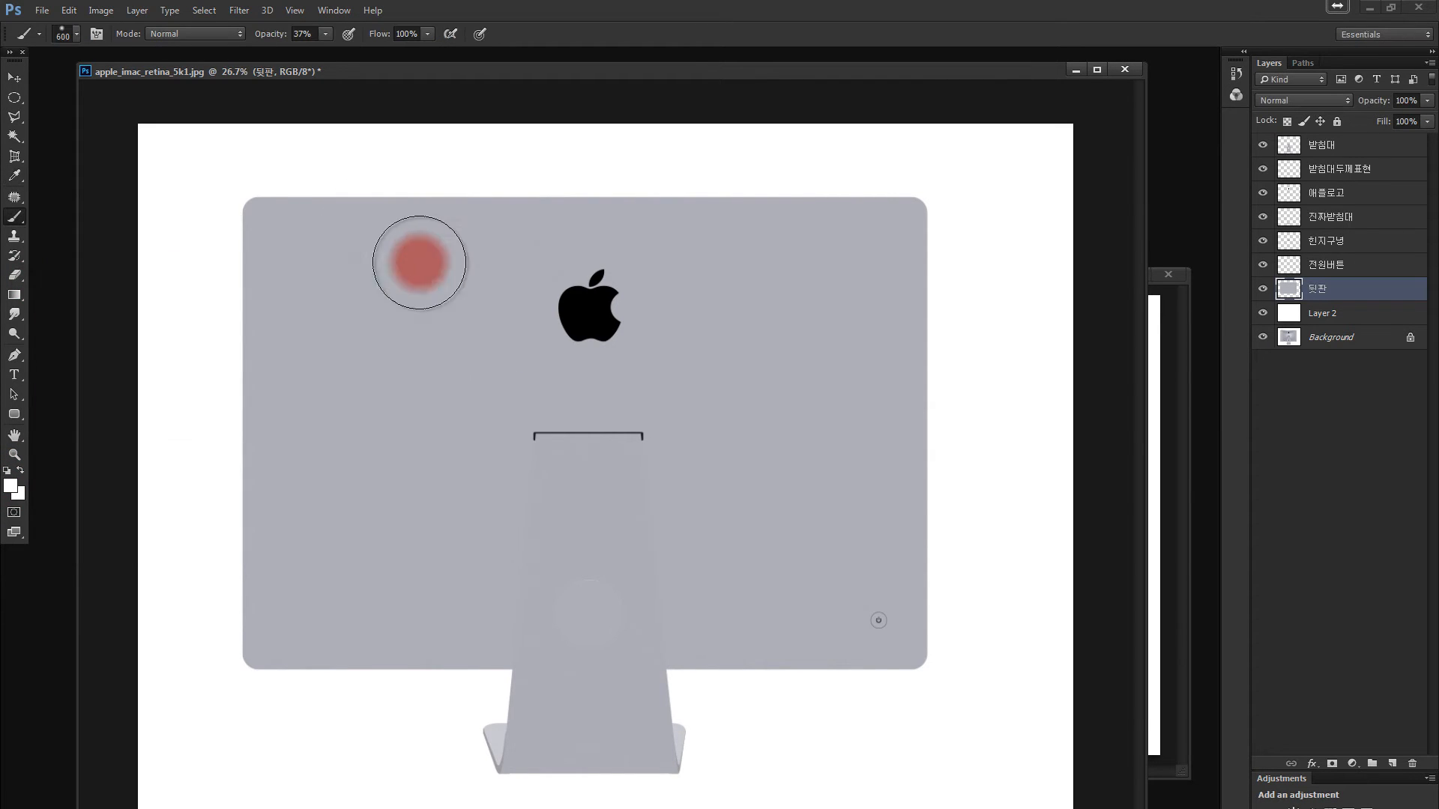
mouse_move(418, 263)
mouse_down()
mouse_move(723, 312)
mouse_move(662, 283)
mouse_up()
Paint soft black shadow strokes on the 뒷판 layer on both sides of the stand, below the highlight.
key(d)
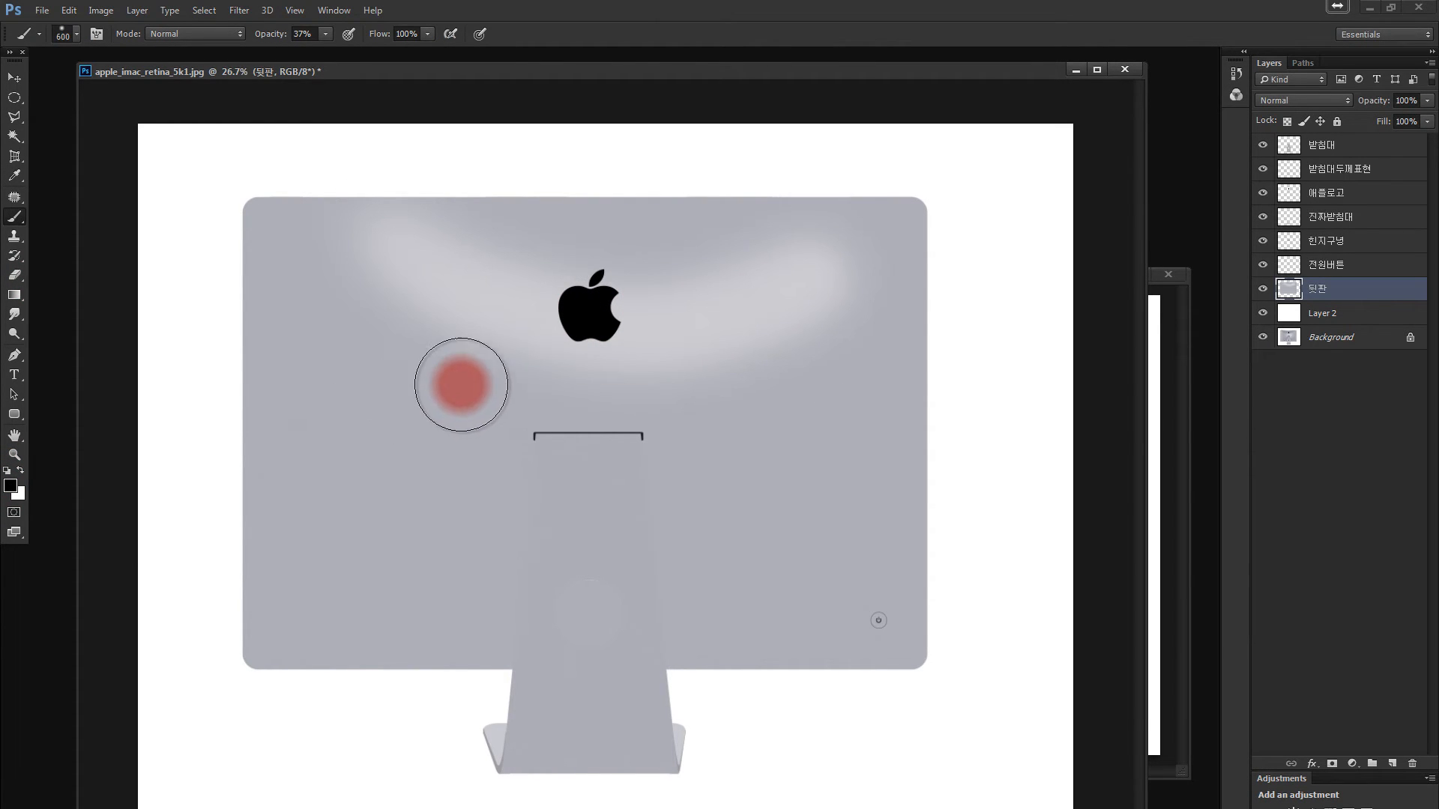
drag(404, 356, 525, 453)
drag(713, 447, 820, 375)
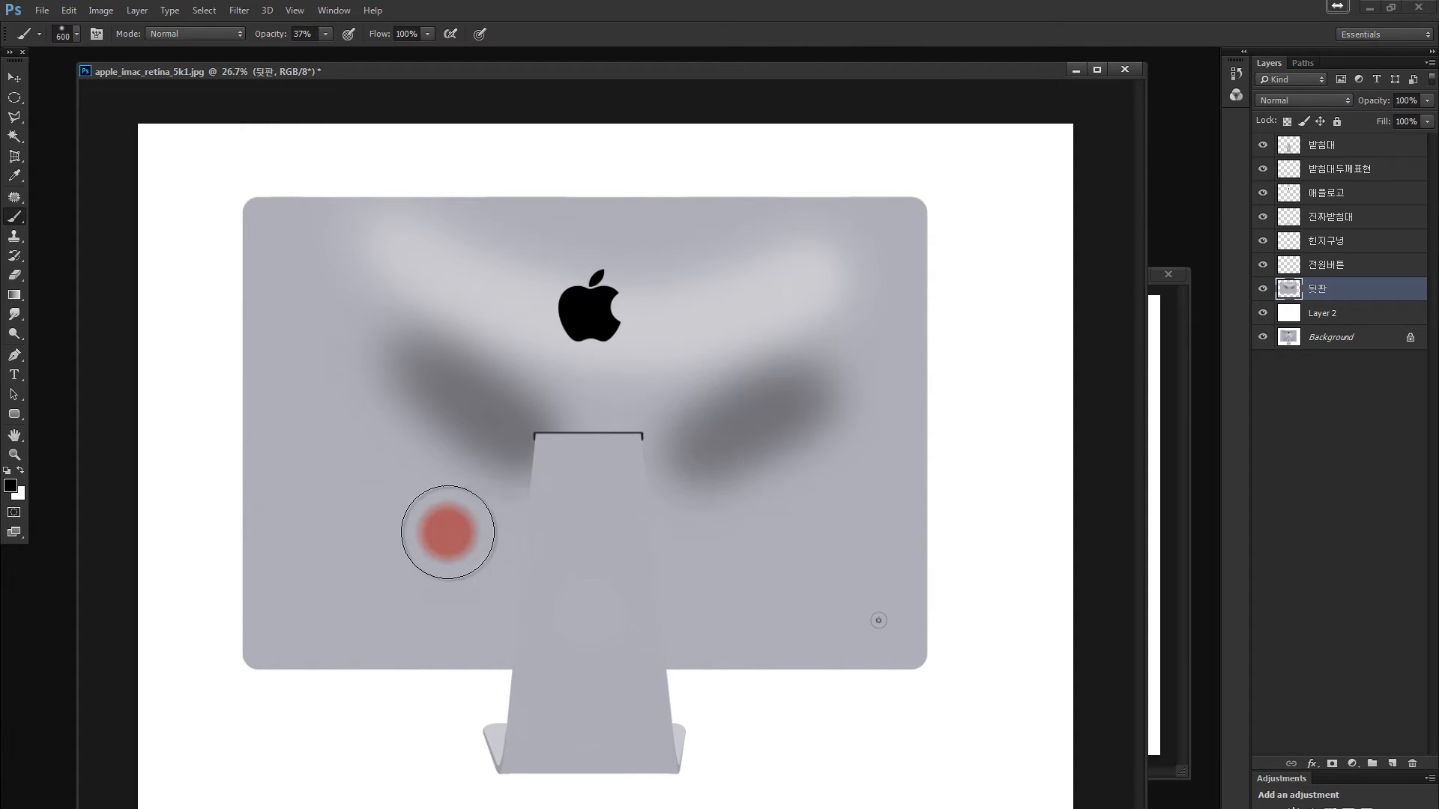
drag(449, 530, 465, 585)
alt+click(1262, 288)
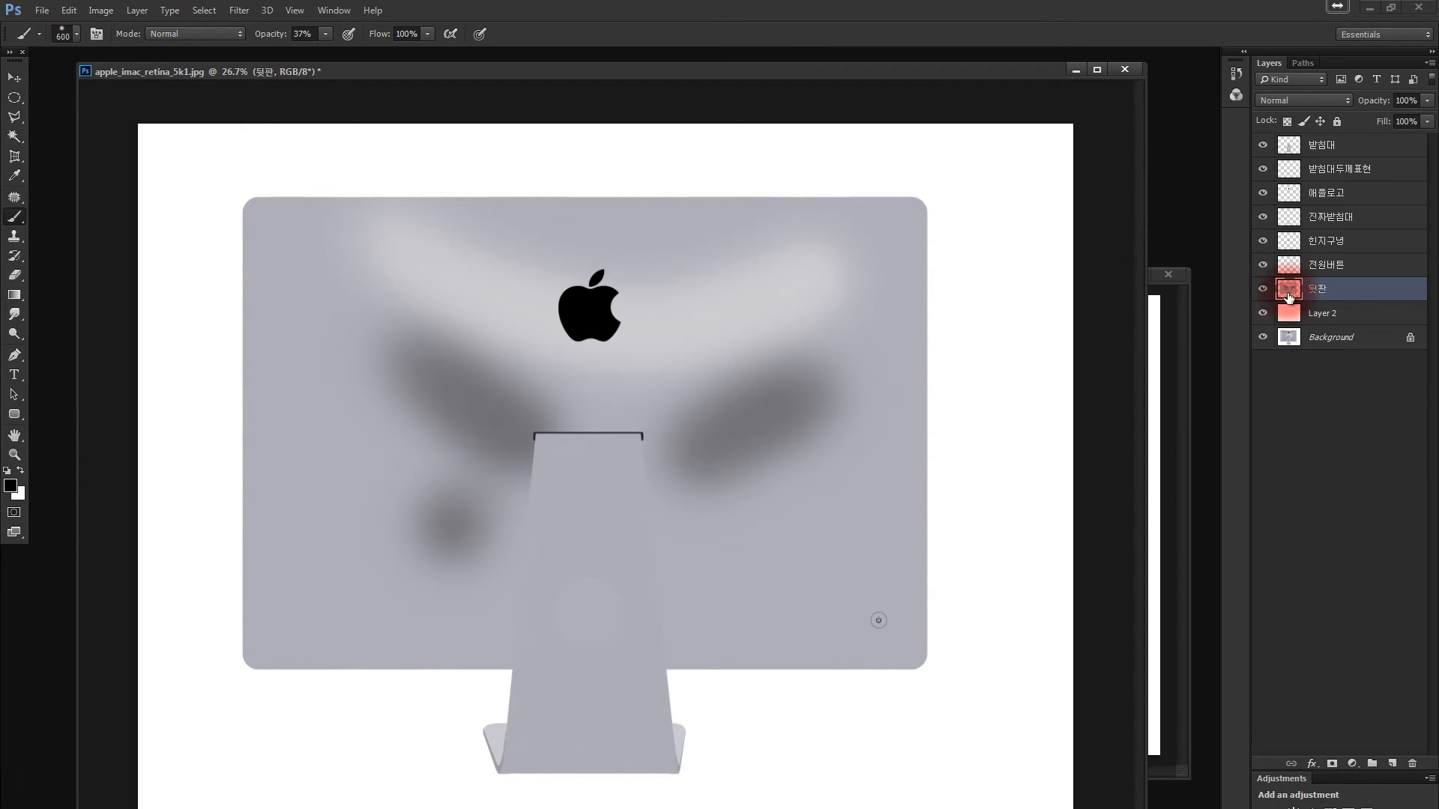
alt+click(1263, 290)
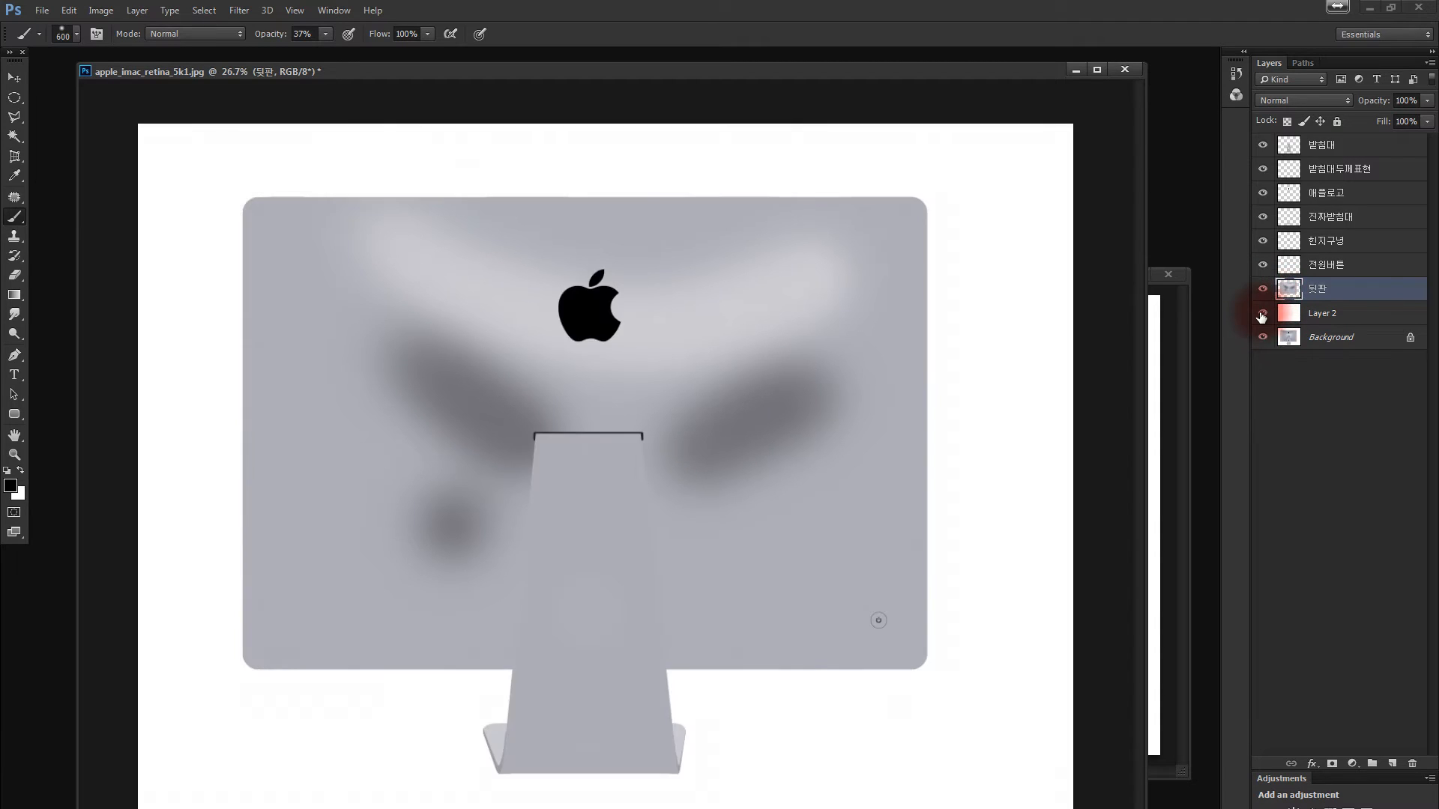
Undo the white and black test strokes on the 뒷판 layer.
key(ctrl+alt+z)
key(ctrl+alt+z)
key(ctrl+alt+z)
key(ctrl+alt+z)
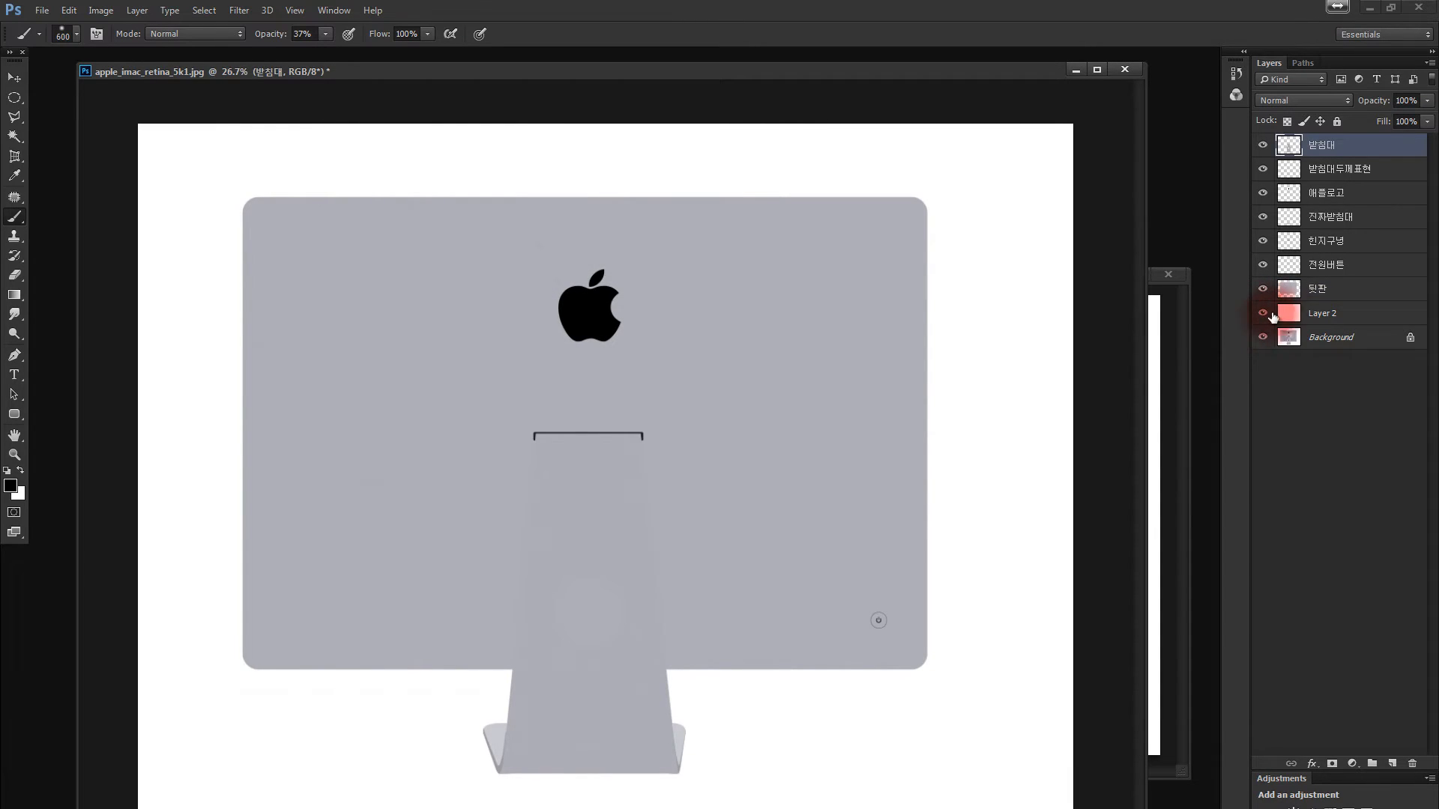
Create a new layer above 뒷판 and name it 뒷판명암.
click(1296, 293)
click(1386, 760)
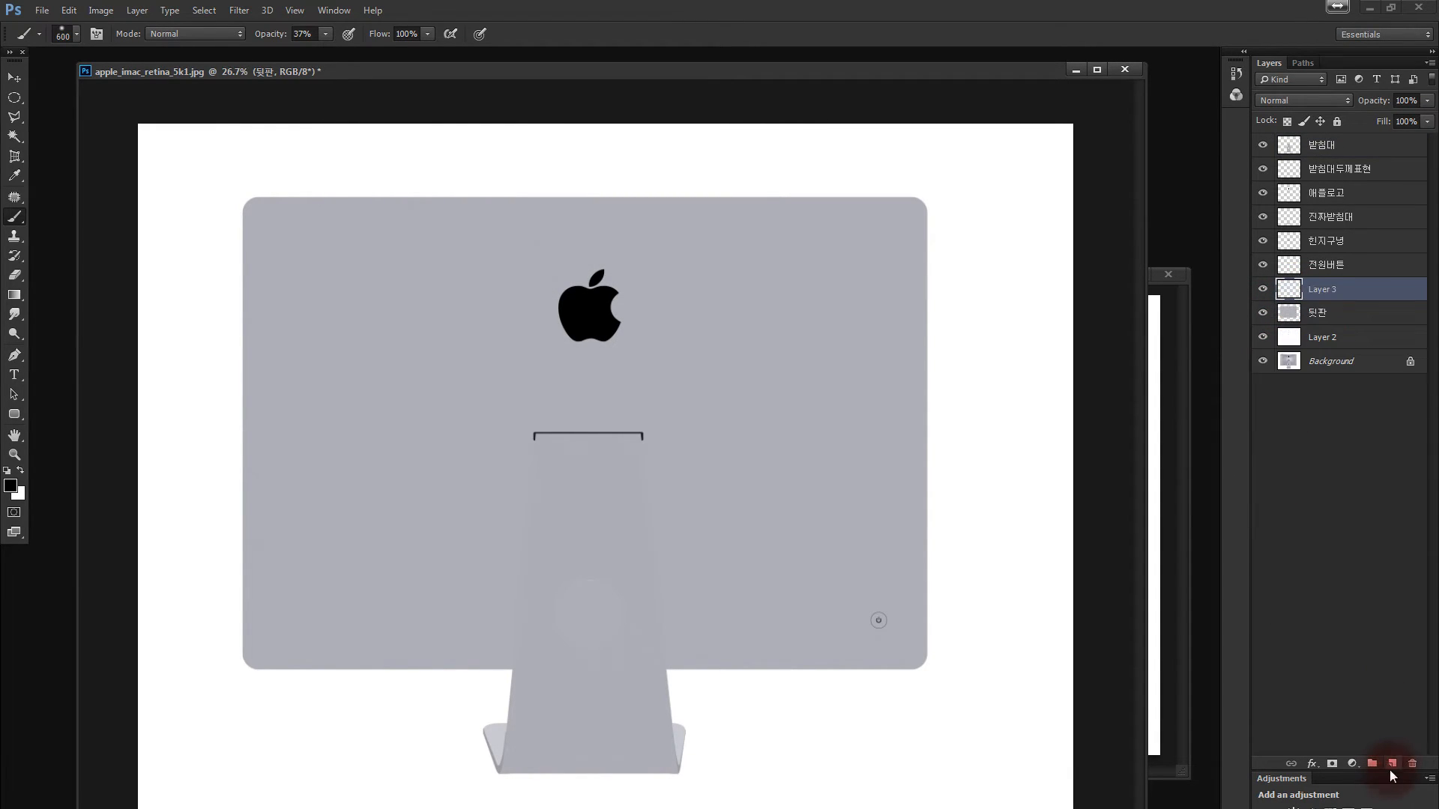
double_click(1323, 289)
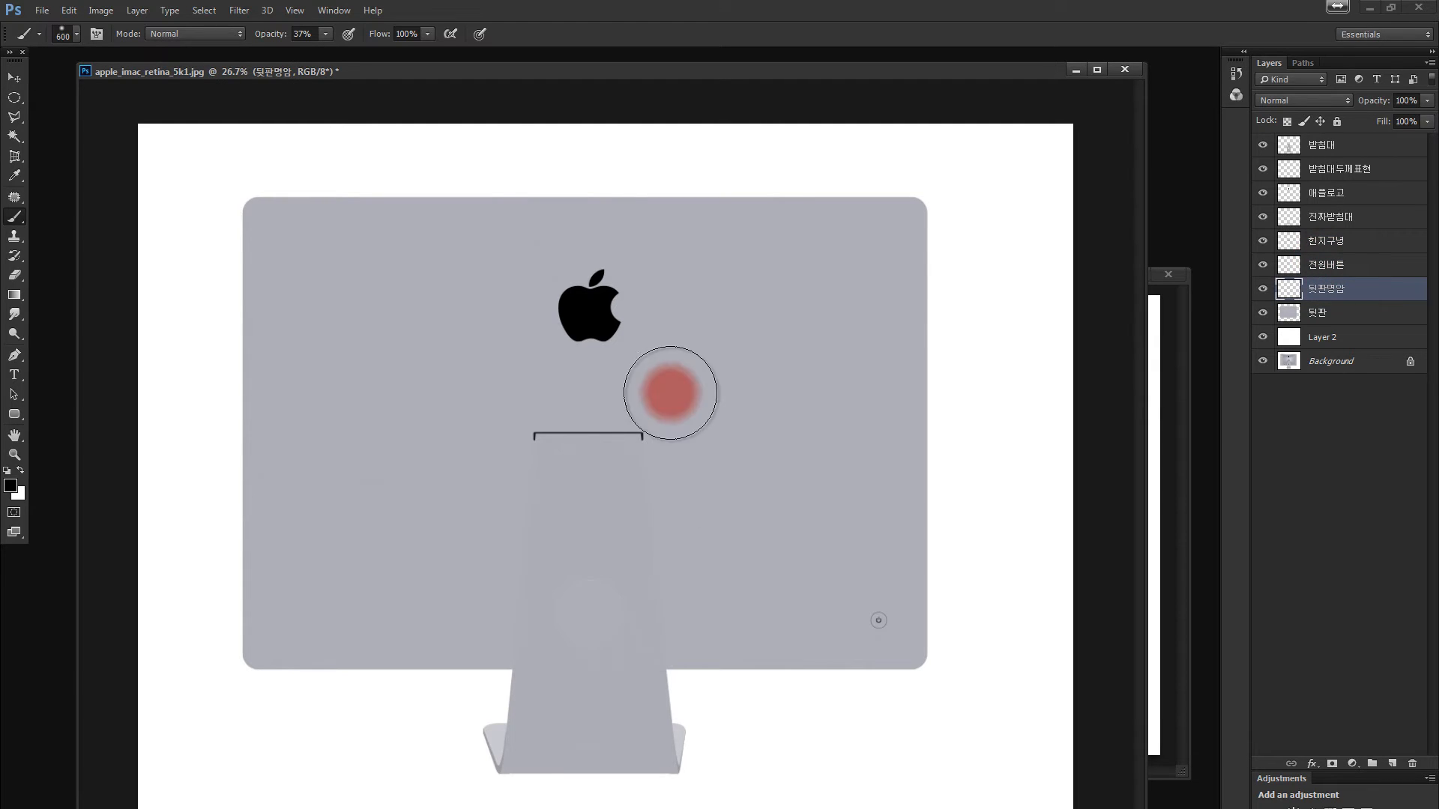
Try black test strokes on the 뒷판명암 layer, clip it to the 뒷판 layer, and undo the strokes and the clipping.
mouse_move(331, 172)
mouse_down()
mouse_move(599, 244)
mouse_move(347, 194)
mouse_move(389, 250)
mouse_move(525, 341)
mouse_up()
key(ctrl+z)
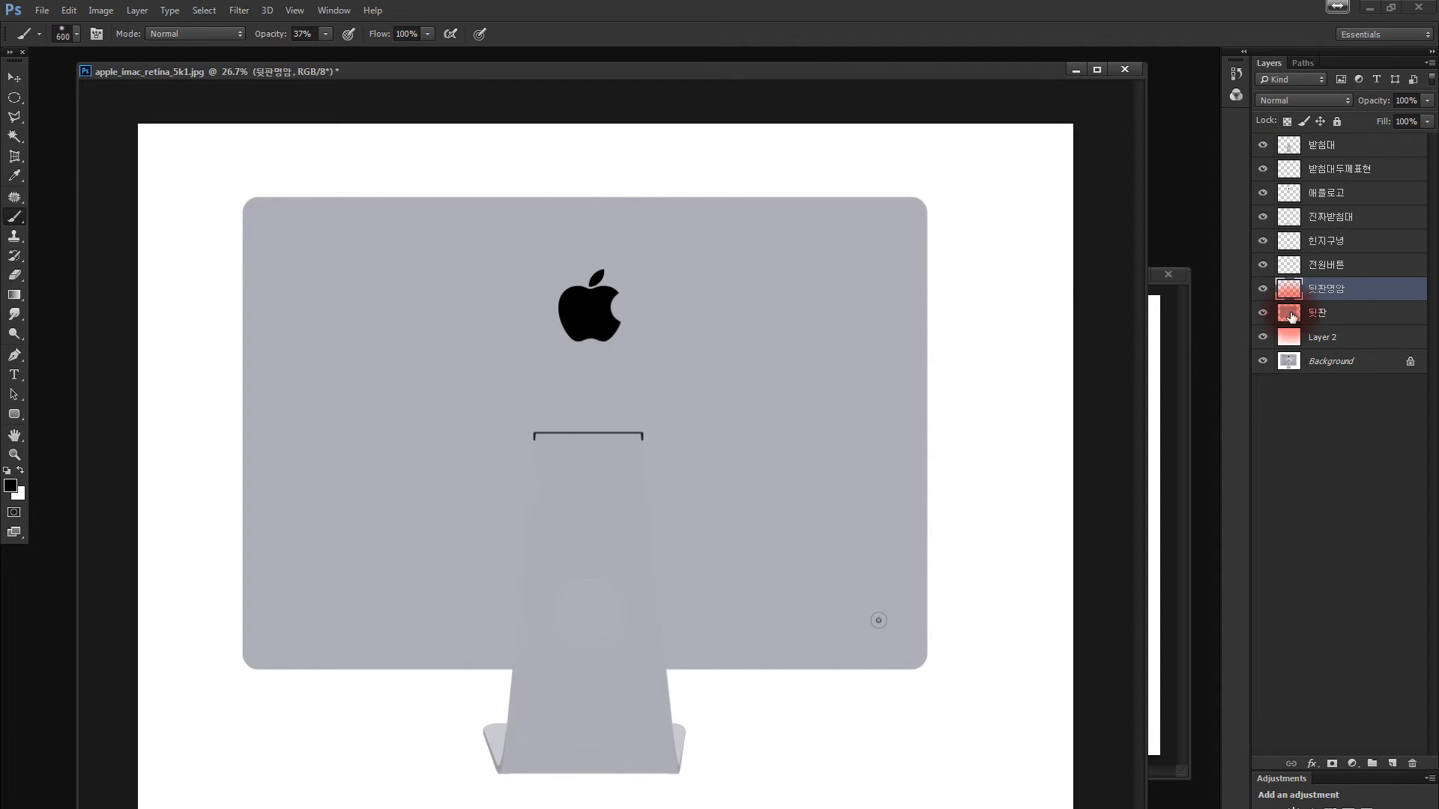
click(1304, 311)
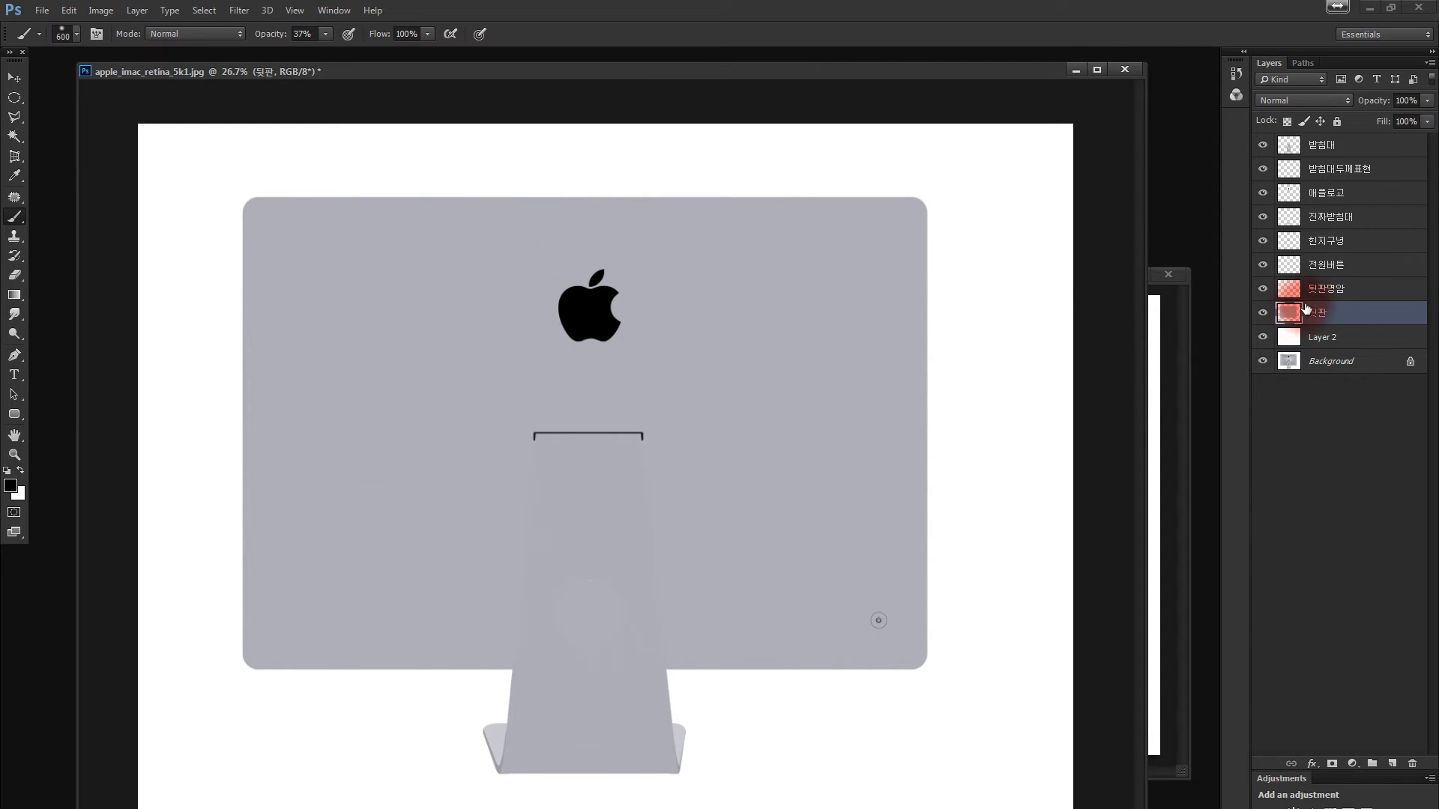
click(1303, 293)
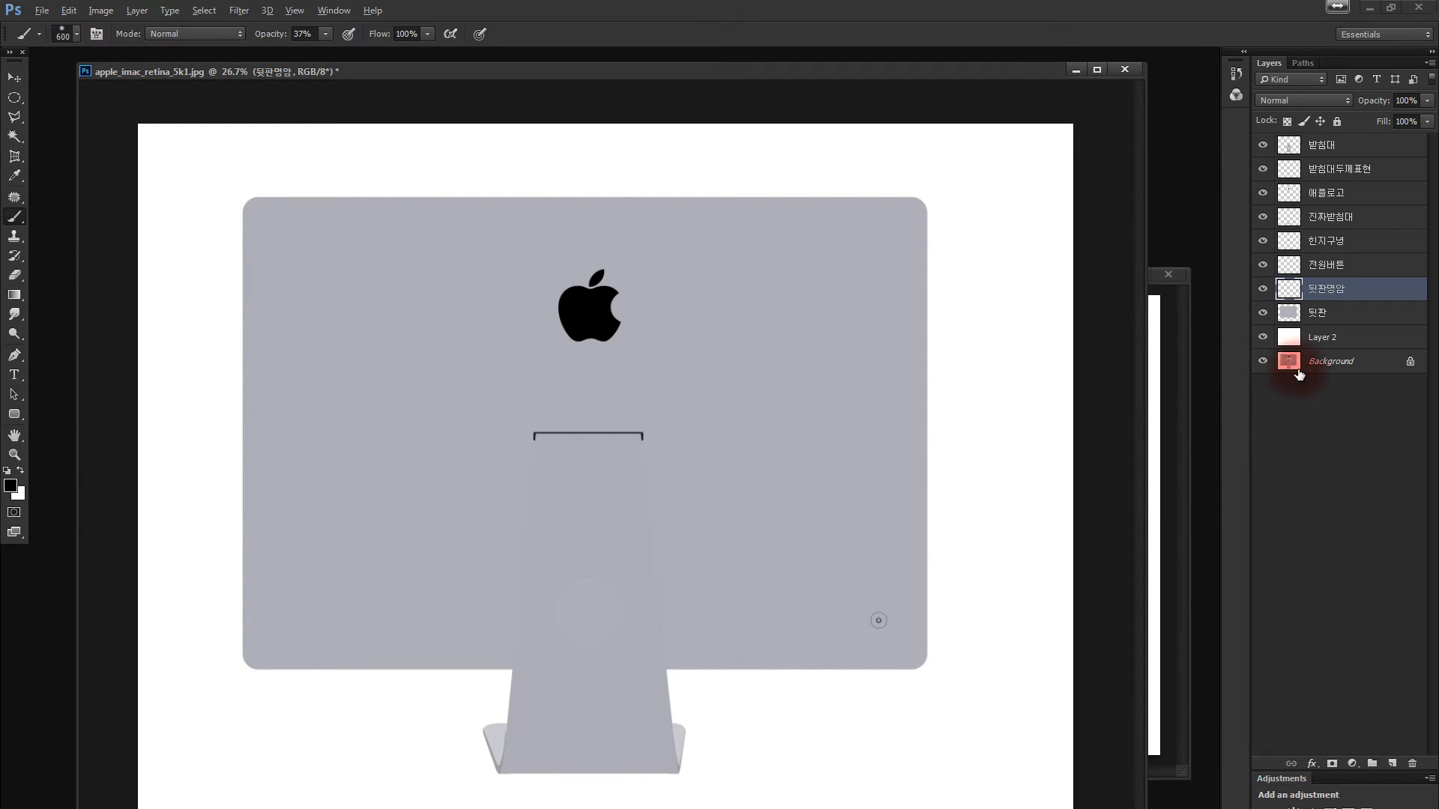
click(1300, 319)
click(1305, 298)
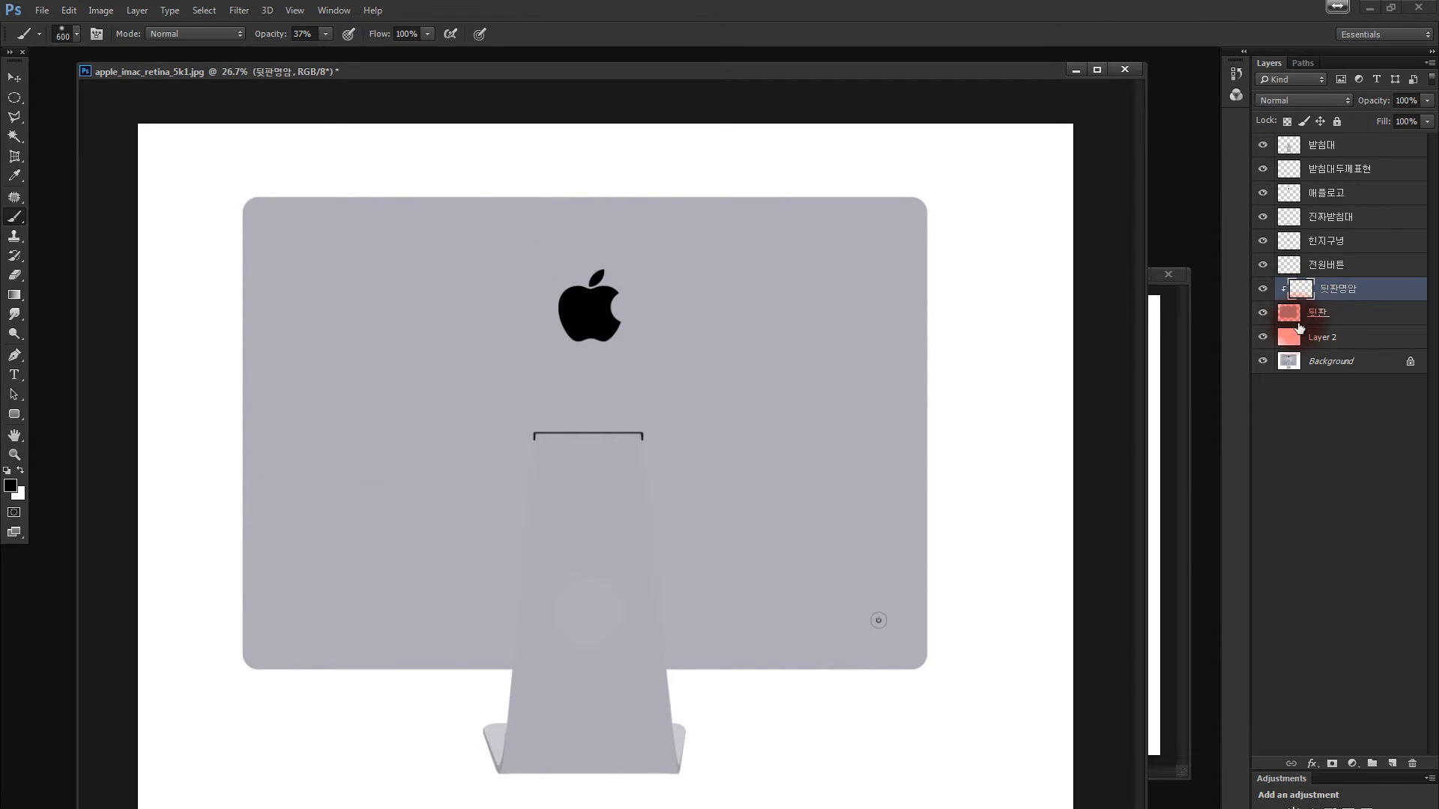
mouse_move(347, 330)
mouse_down()
mouse_move(222, 263)
mouse_move(329, 163)
mouse_move(430, 328)
mouse_move(708, 310)
mouse_move(918, 681)
mouse_move(927, 807)
mouse_move(955, 756)
mouse_move(991, 751)
mouse_move(1127, 527)
mouse_up()
key(ctrl+z)
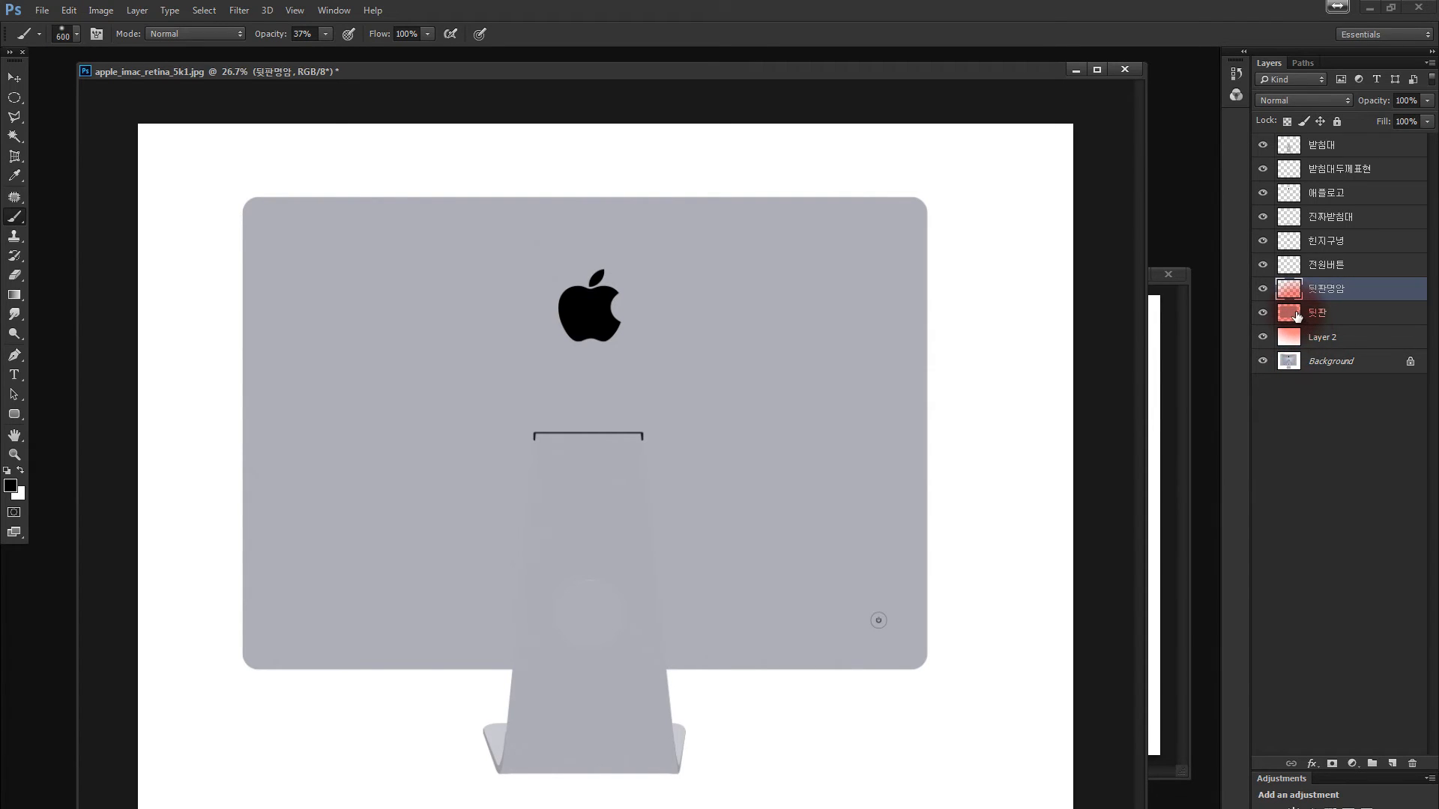
Load the 뒷판 shape as a selection and add it as a layer mask on the 뒷판명암 layer.
drag(1297, 317, 1311, 426)
drag(1320, 691, 1332, 764)
click(1321, 290)
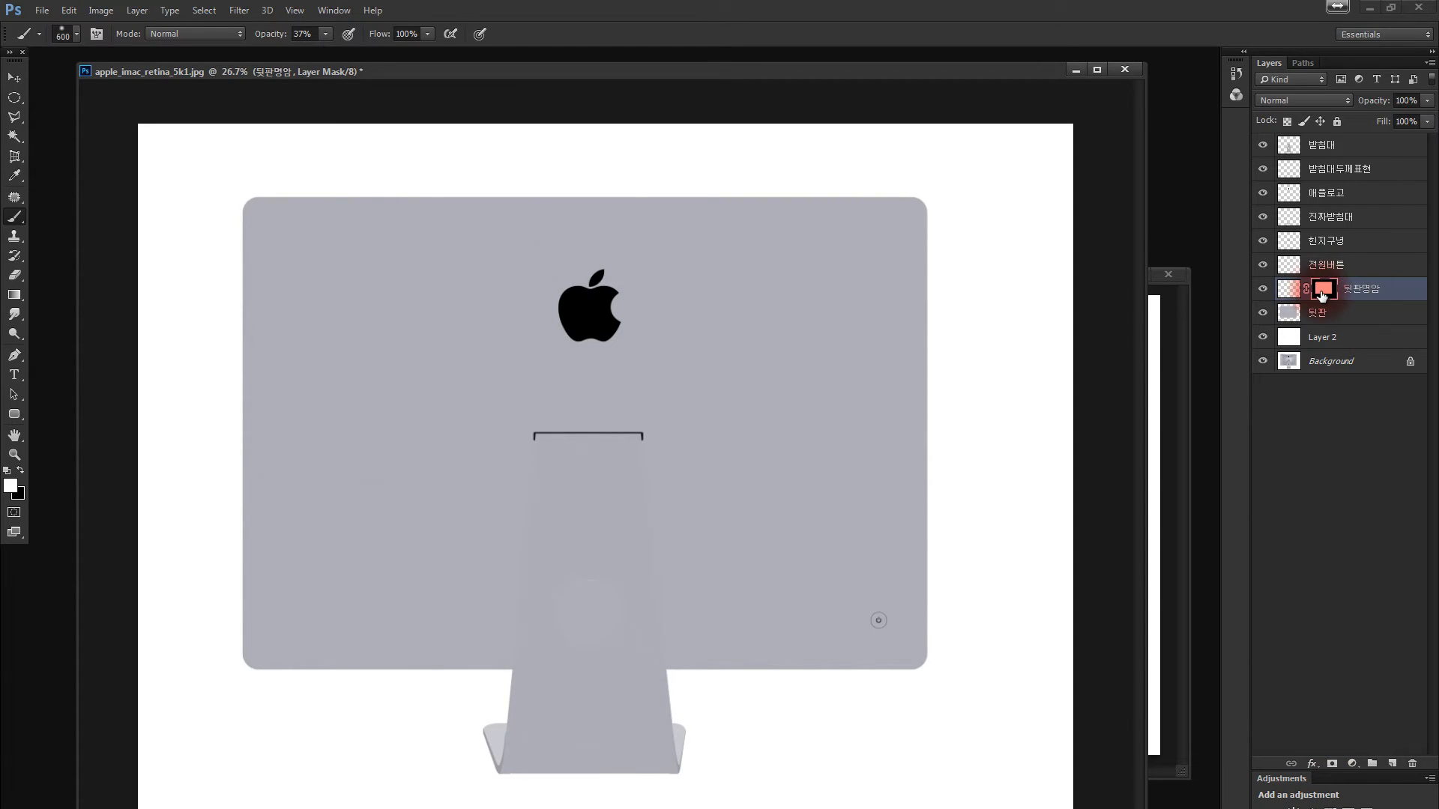
click(1327, 294)
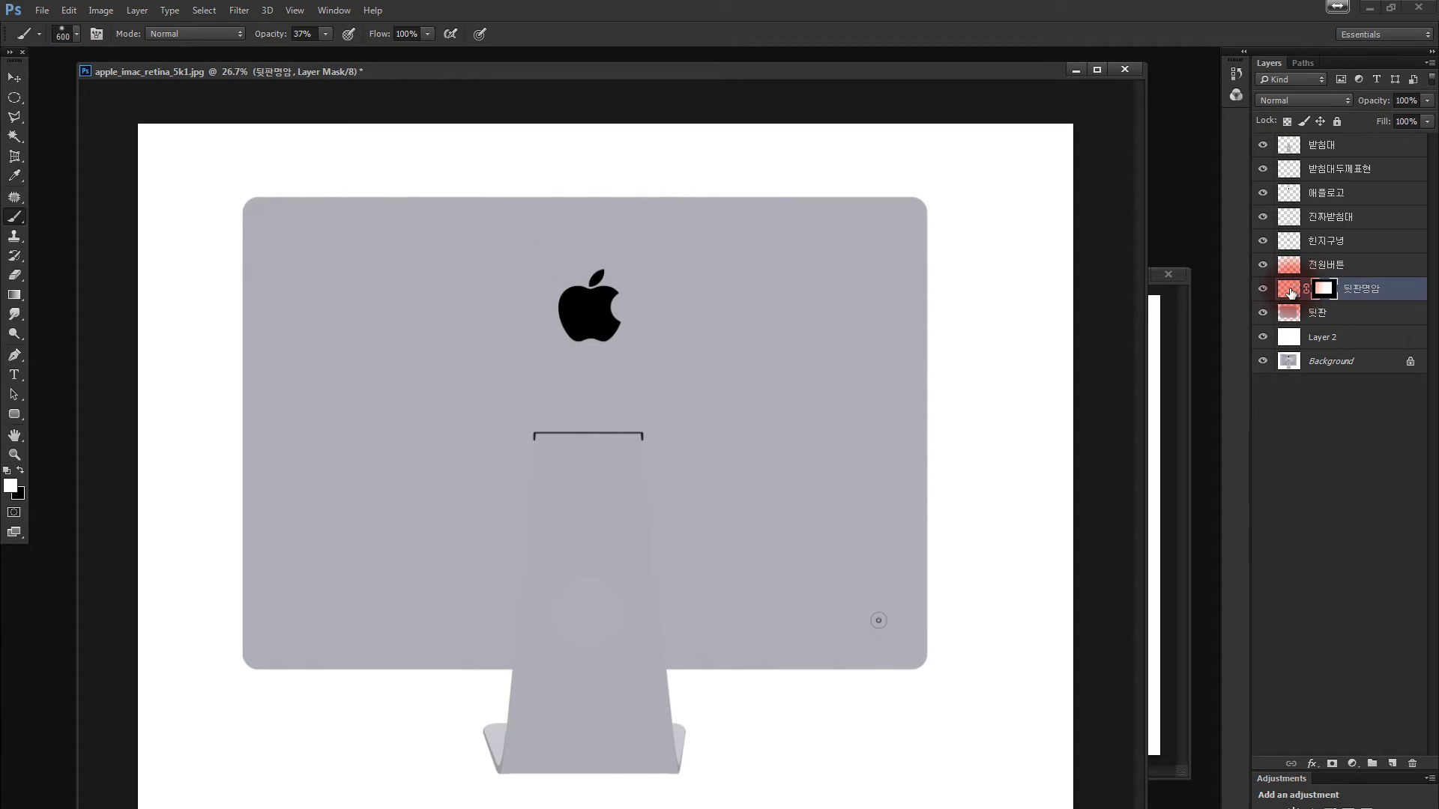
Paint a soft black stroke across the iMac's back panel on the image of the 뒷판명암 layer.
click(1289, 292)
key(x)
mouse_move(716, 216)
mouse_down()
mouse_move(389, 356)
mouse_move(341, 594)
mouse_move(269, 622)
mouse_up()
Fill the whole layer mask of 뒷판명암 with black and deselect.
click(1323, 292)
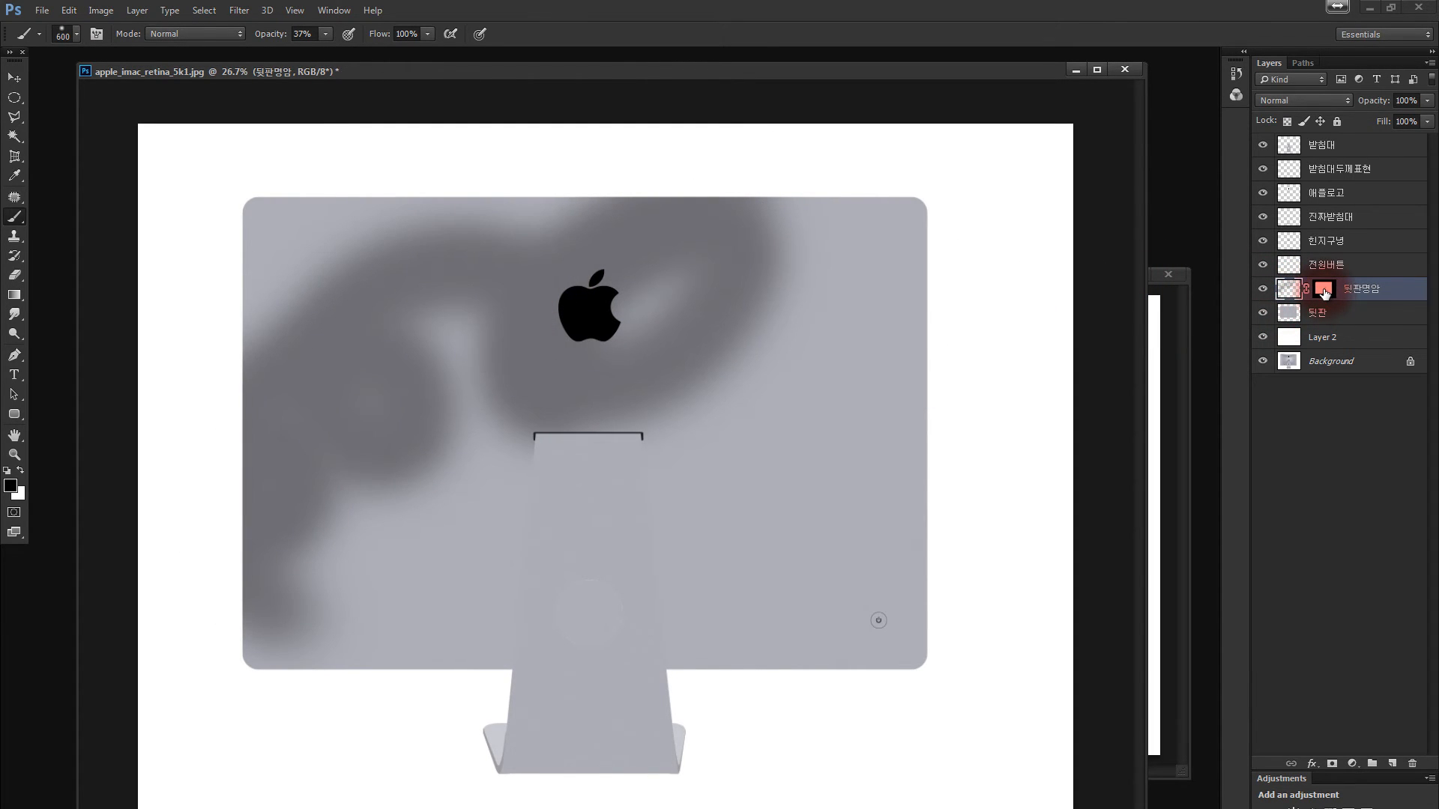
alt+click(1325, 293)
click(1291, 295)
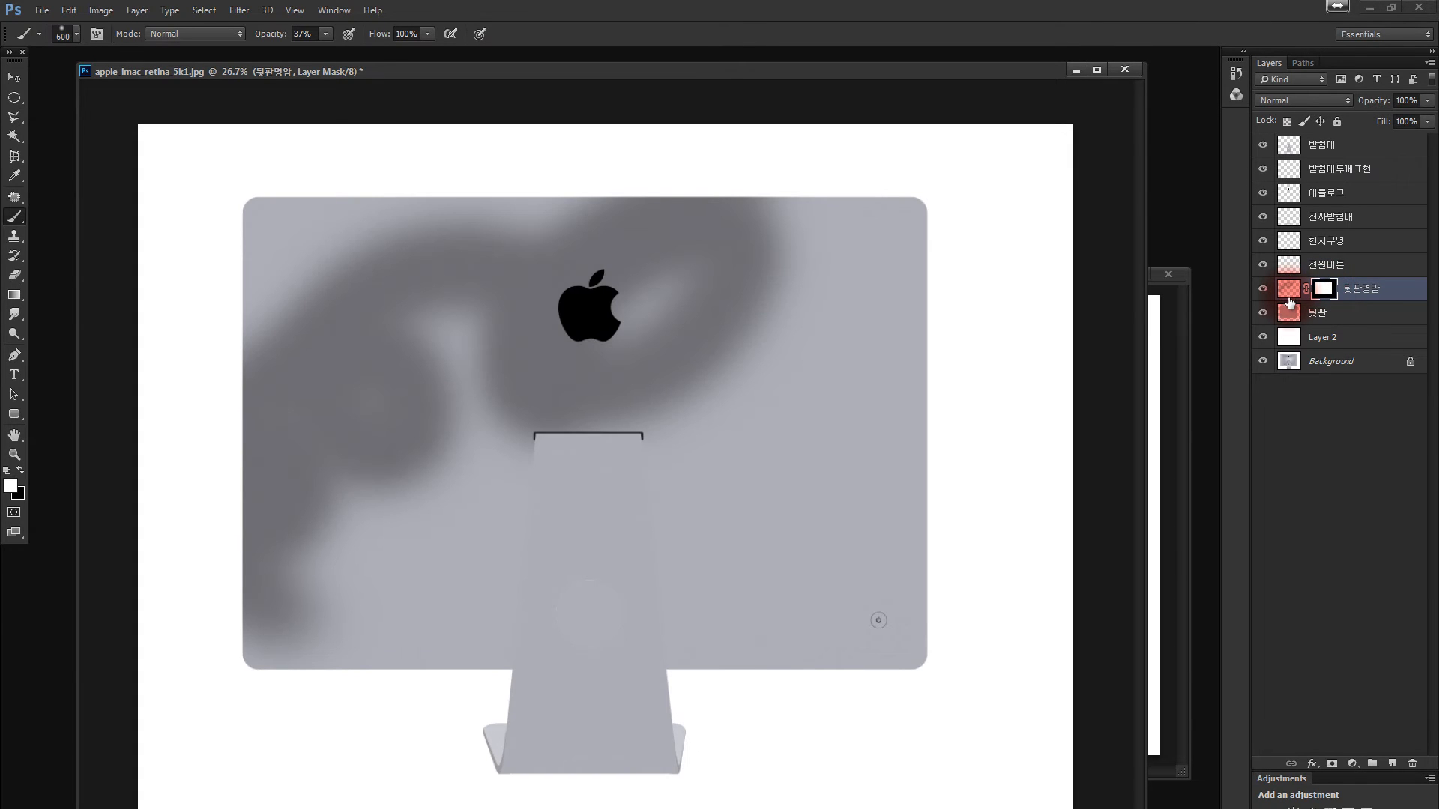
key(ctrl+a)
key(ctrl+BackSpace)
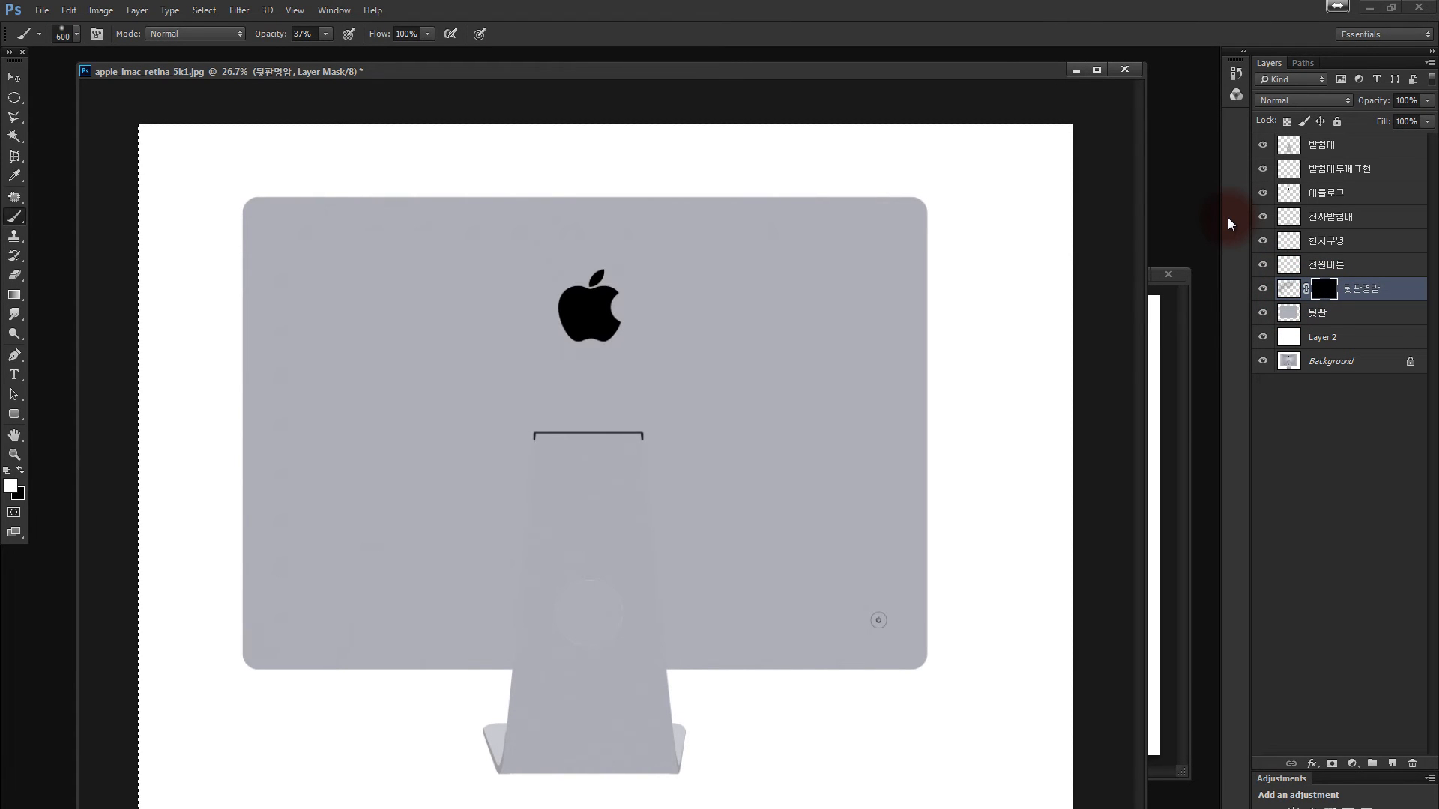
key(ctrl+d)
Delete the layer mask of 뒷판명암 without applying it and clear the layer's entire contents.
drag(1323, 292, 1411, 762)
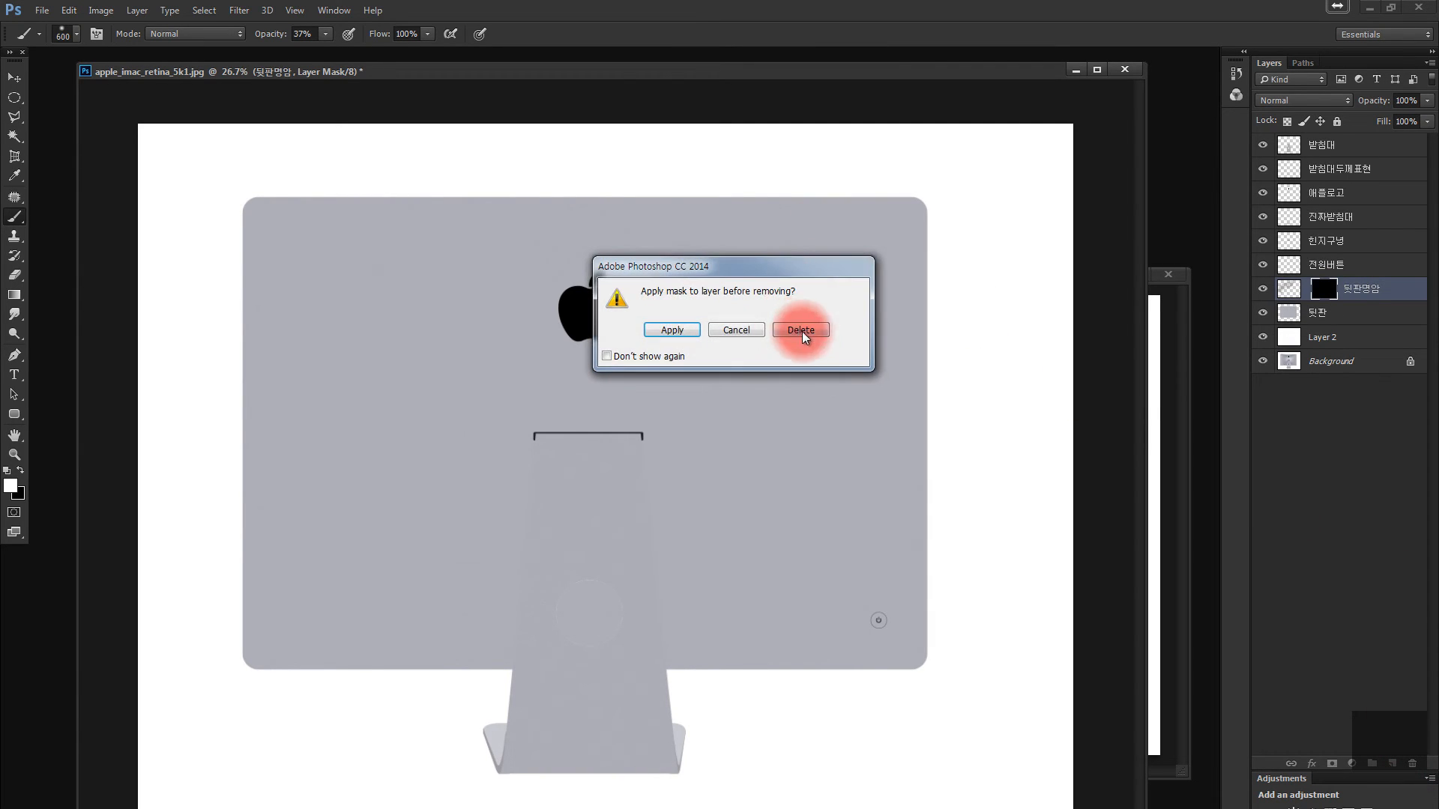
click(822, 328)
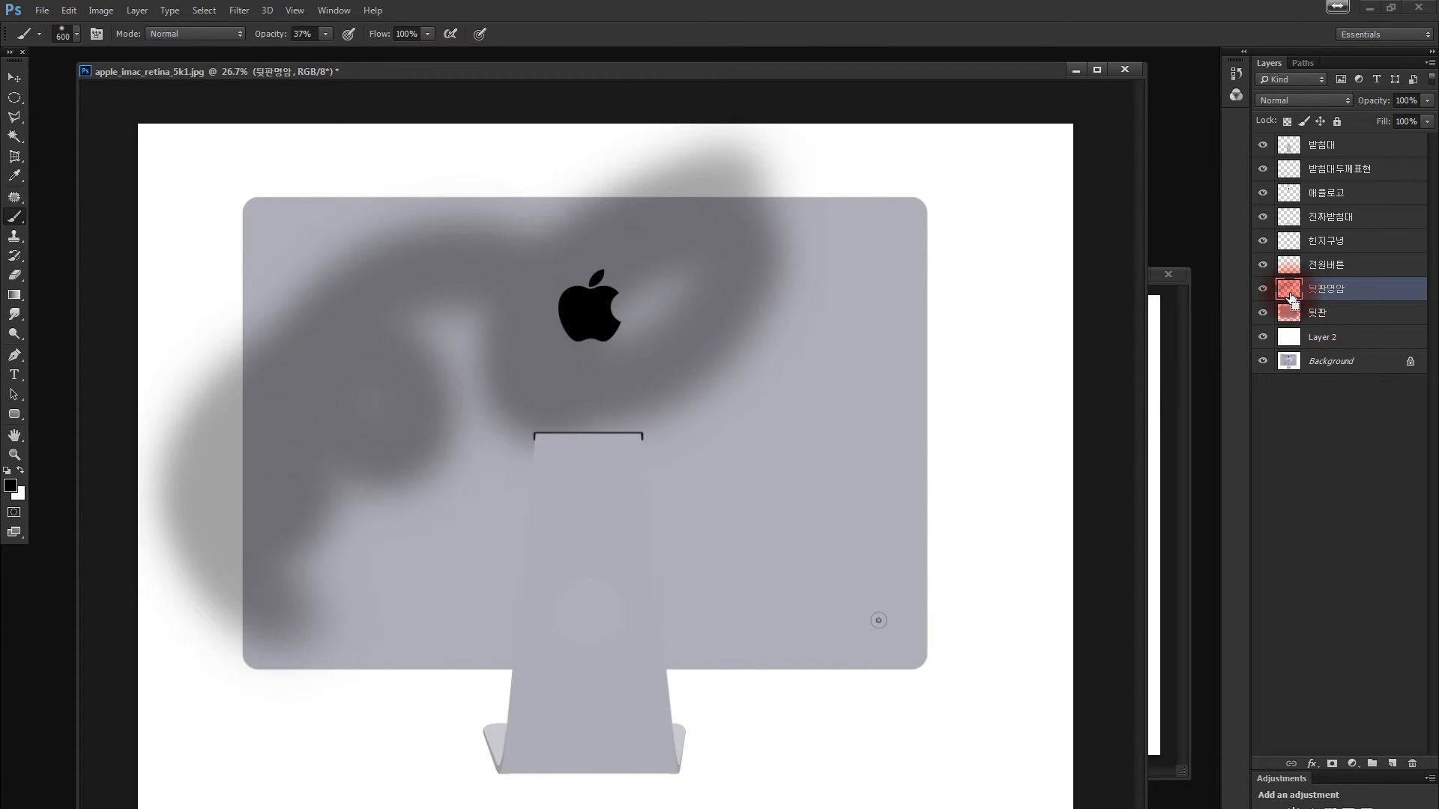
key(ctrl+a)
key(Delete)
key(ctrl+d)
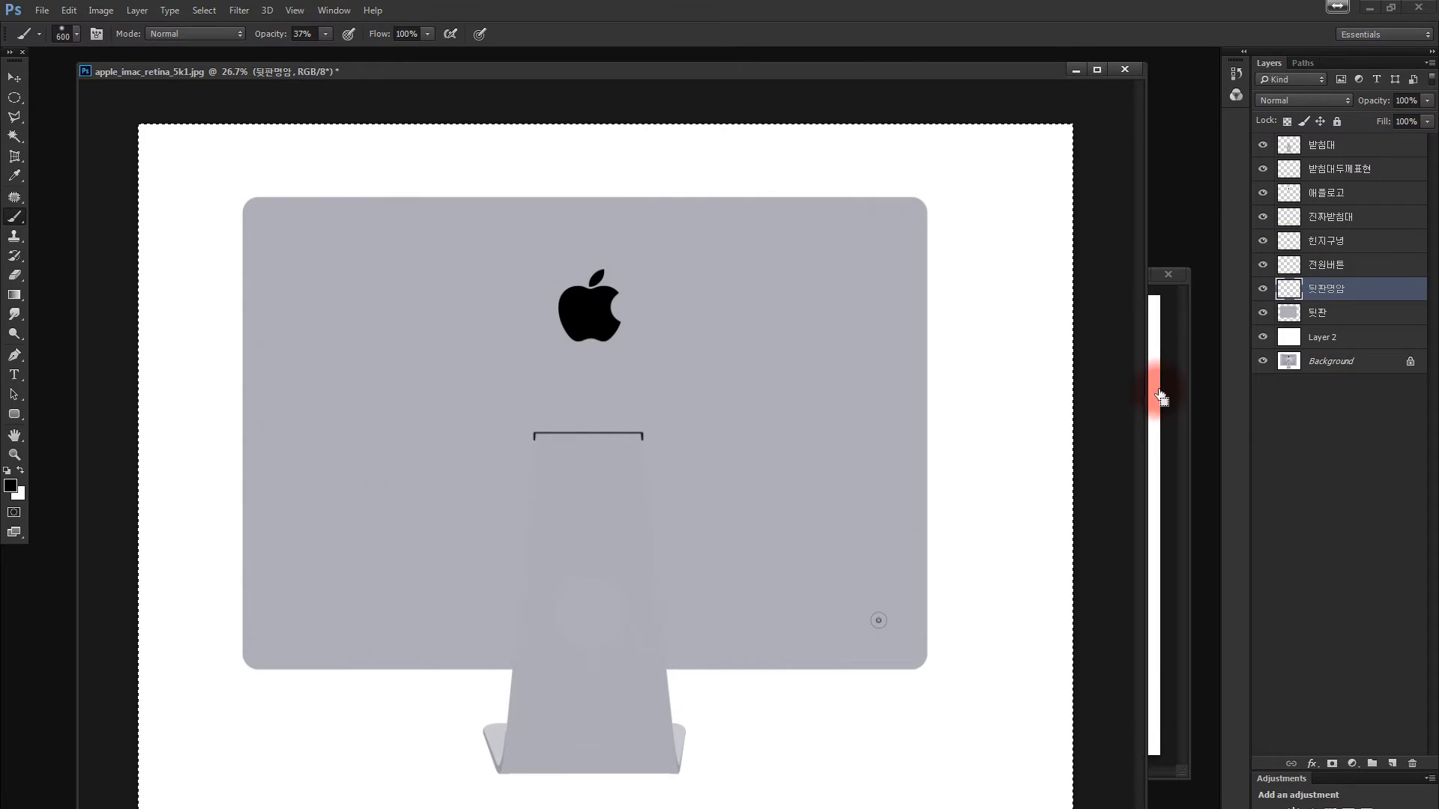
Mask the 뒷판명암 layer to the outline of 뒷판, and test the mask with a black brush stroke that is undone.
ctrl+click(1289, 315)
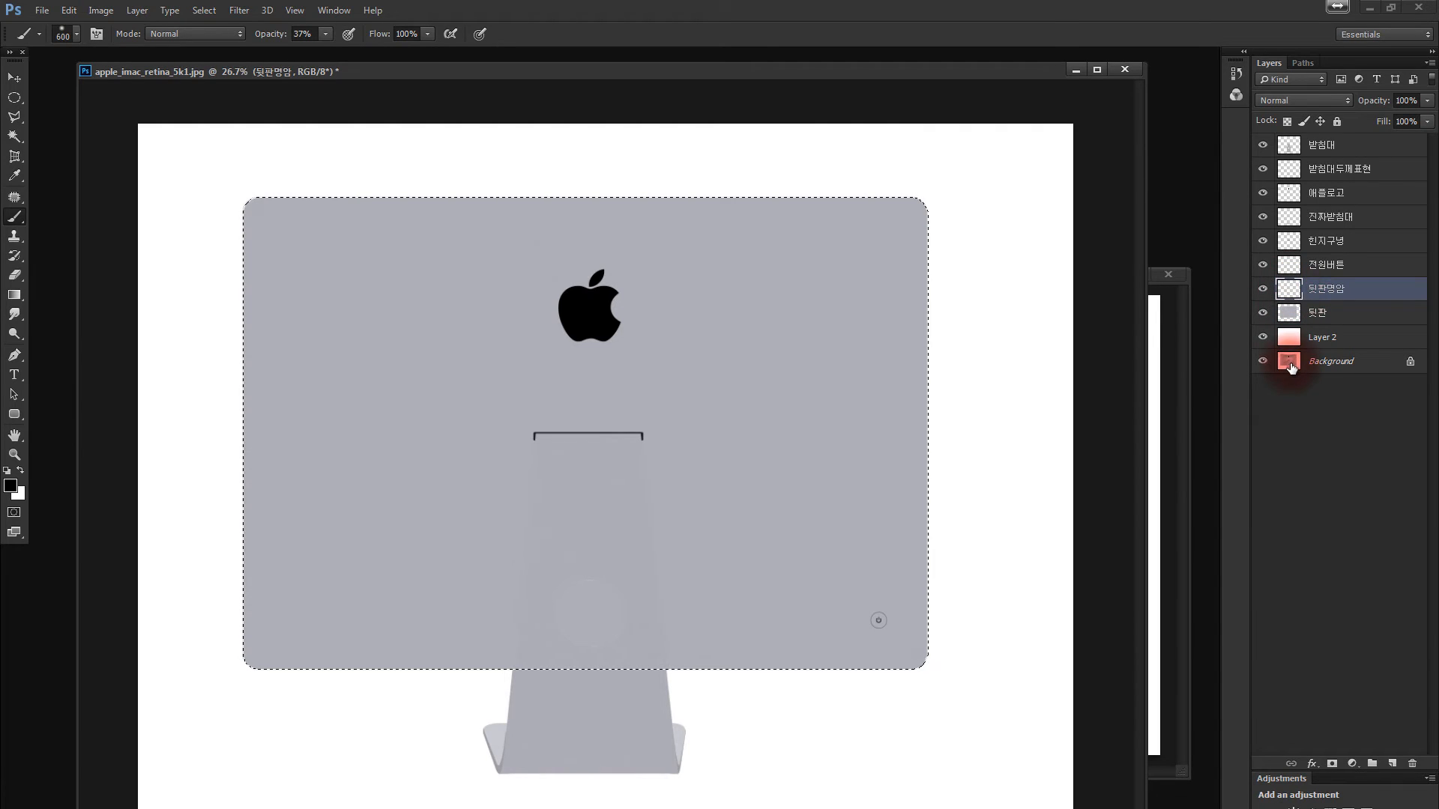
click(1331, 762)
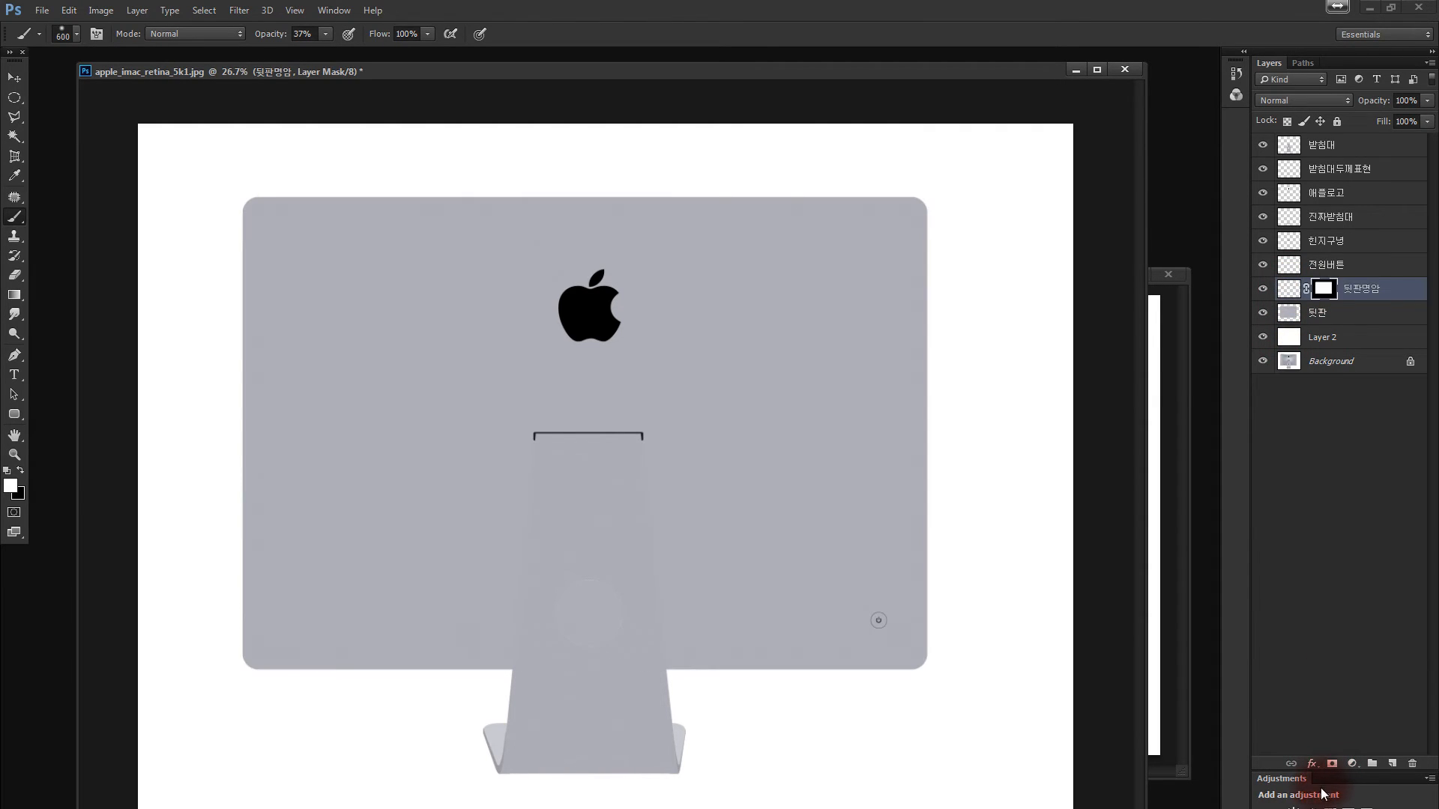
click(1299, 294)
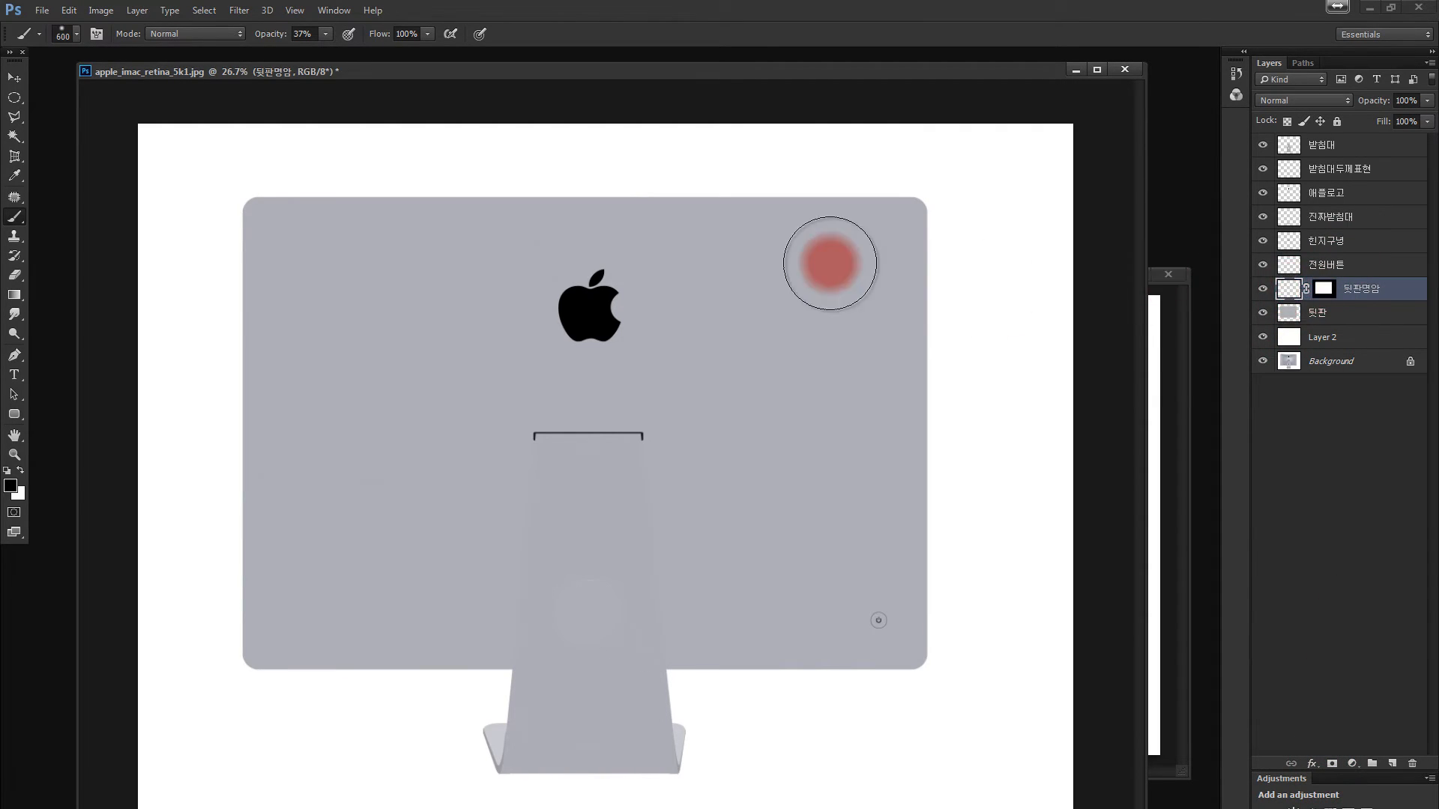
mouse_move(809, 263)
mouse_down()
mouse_move(472, 443)
mouse_move(446, 525)
mouse_up()
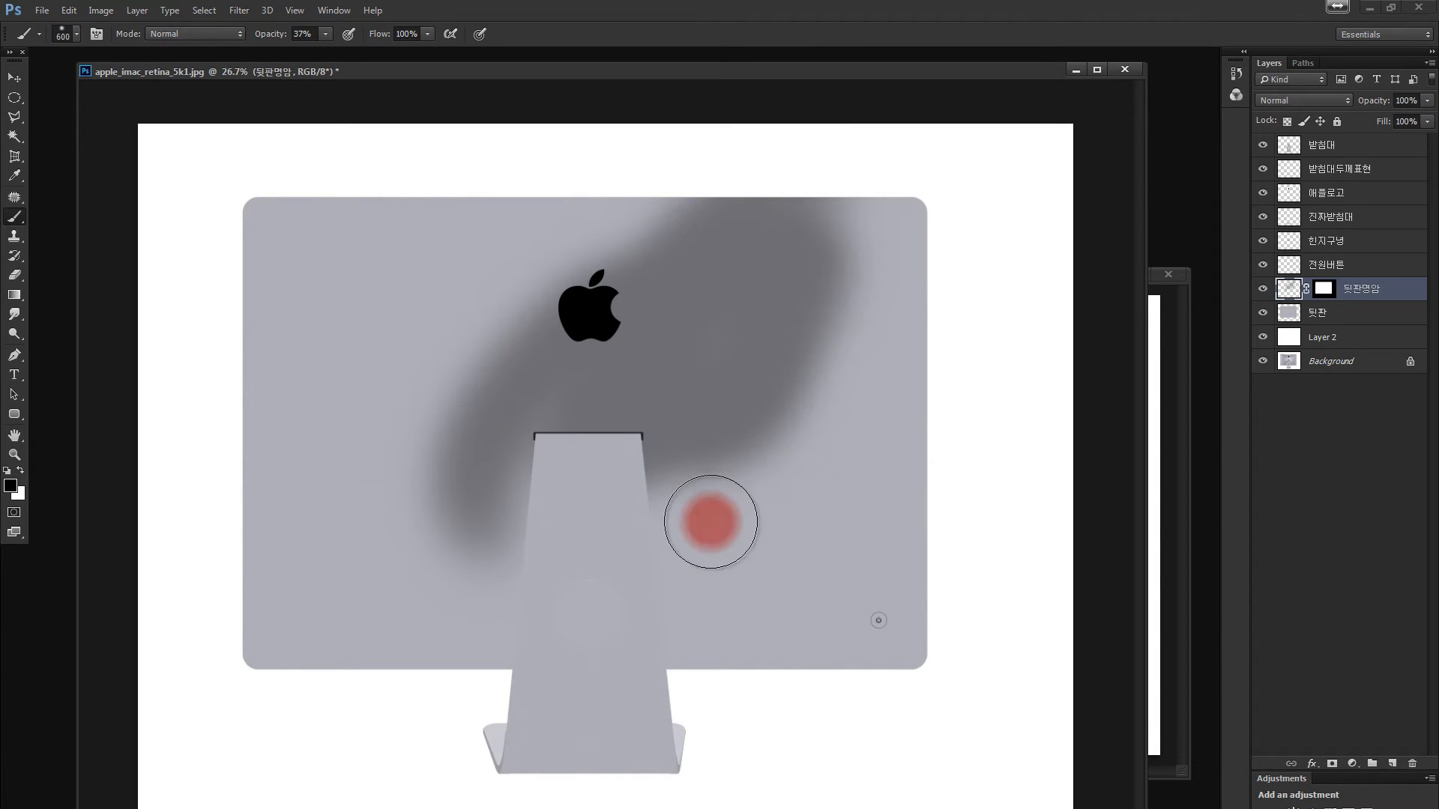
key(ctrl+z)
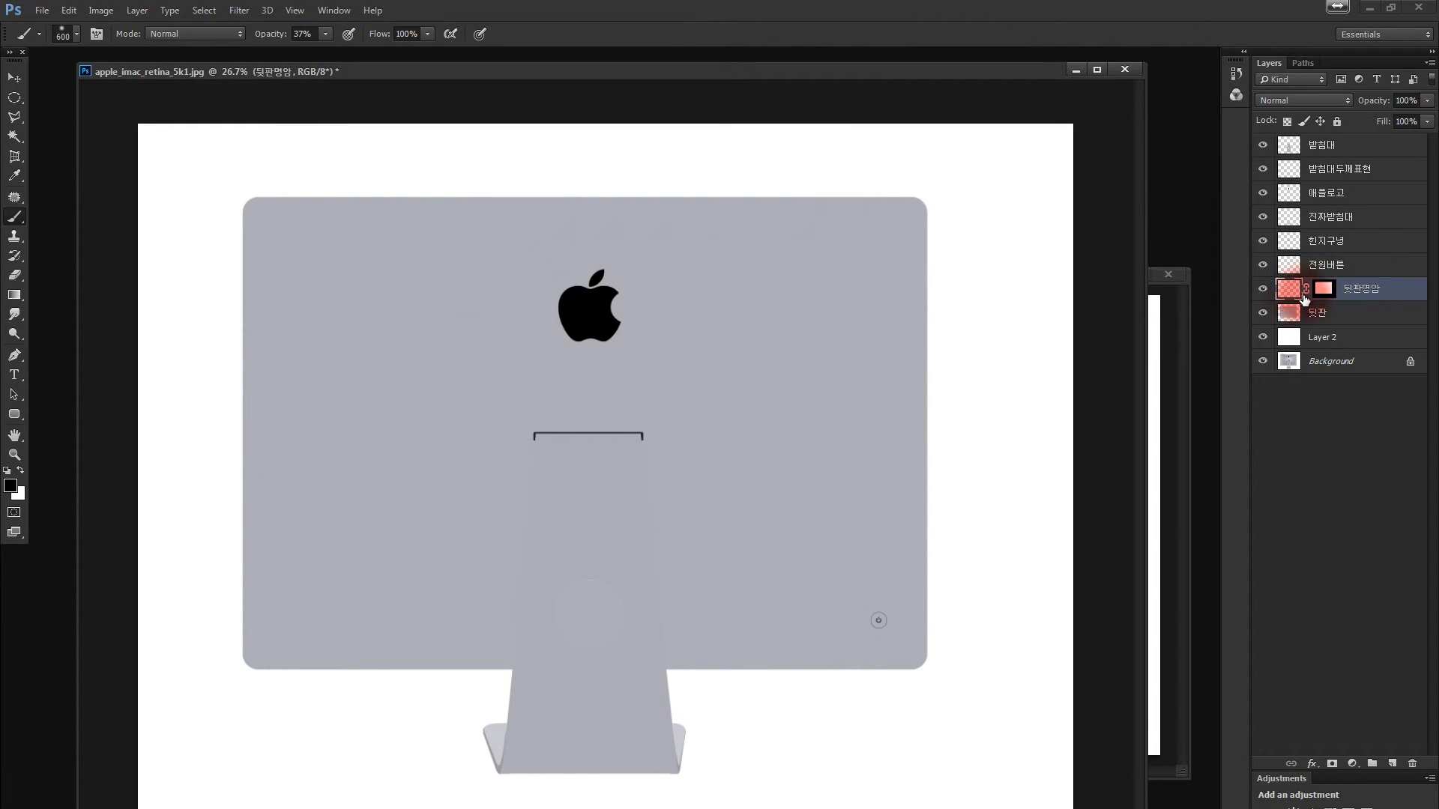
Compare the image and mask targets of the 뒷판명암 layer with their paint colors, and view the mask on its own.
click(1322, 289)
key(x)
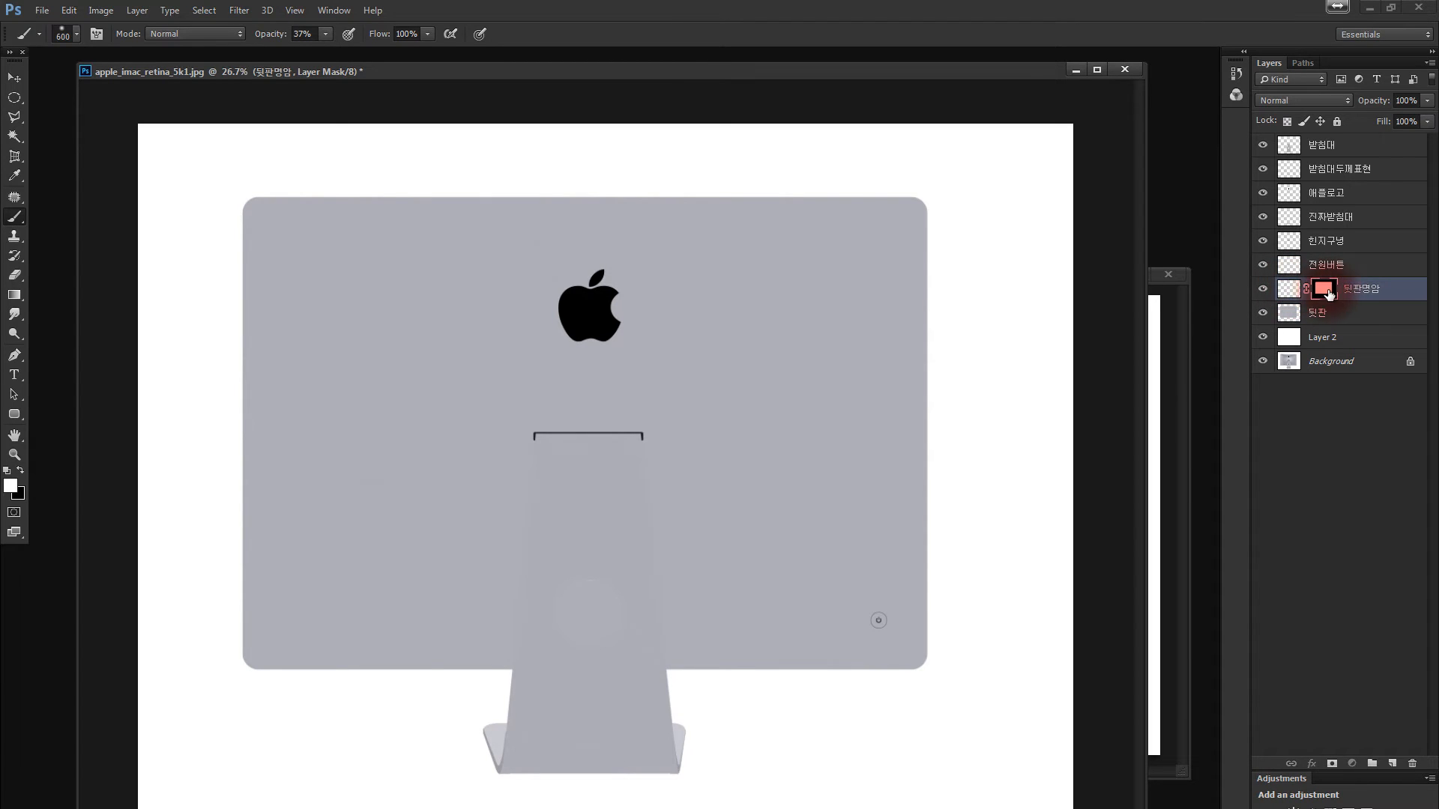
click(1296, 292)
key(x)
click(1324, 289)
key(x)
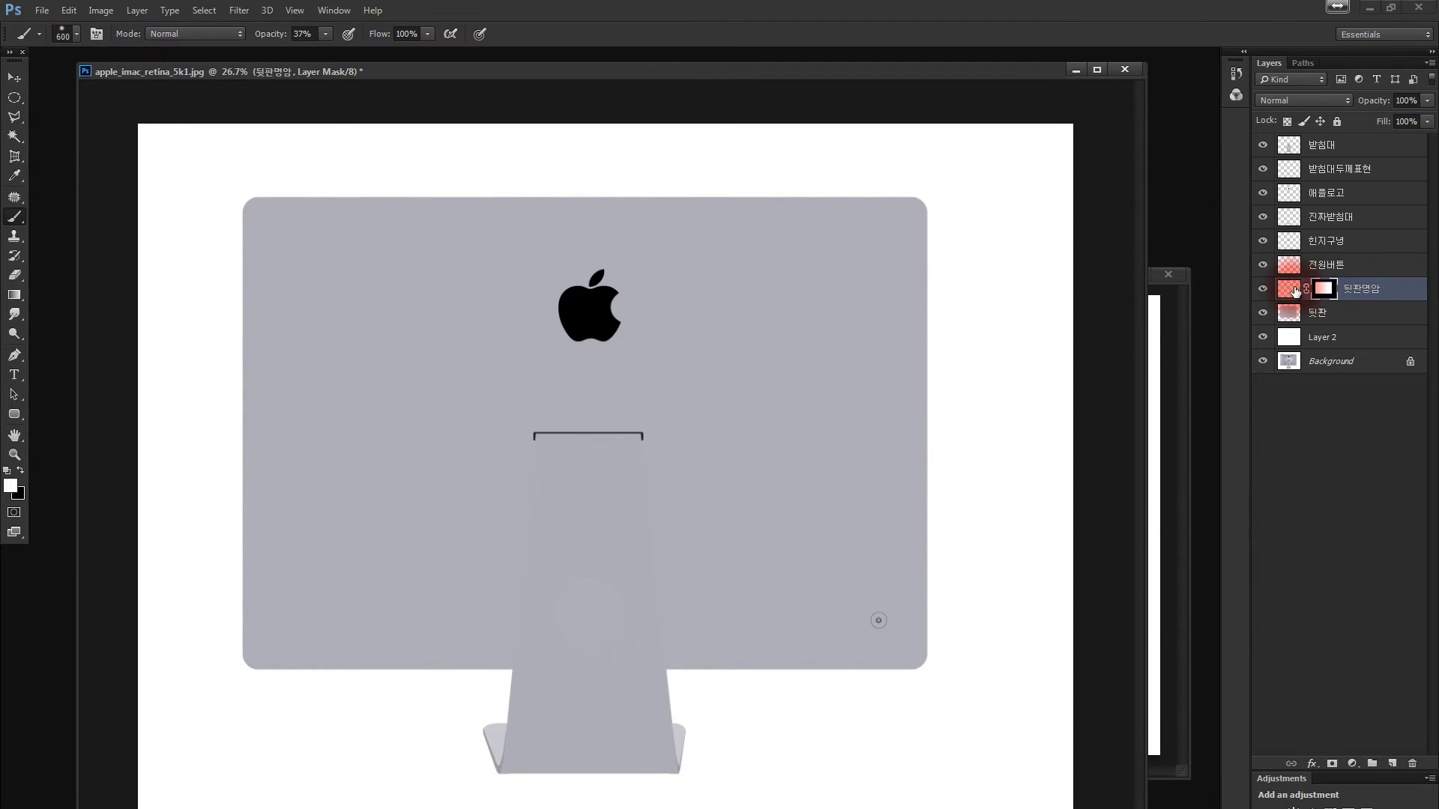
click(1324, 290)
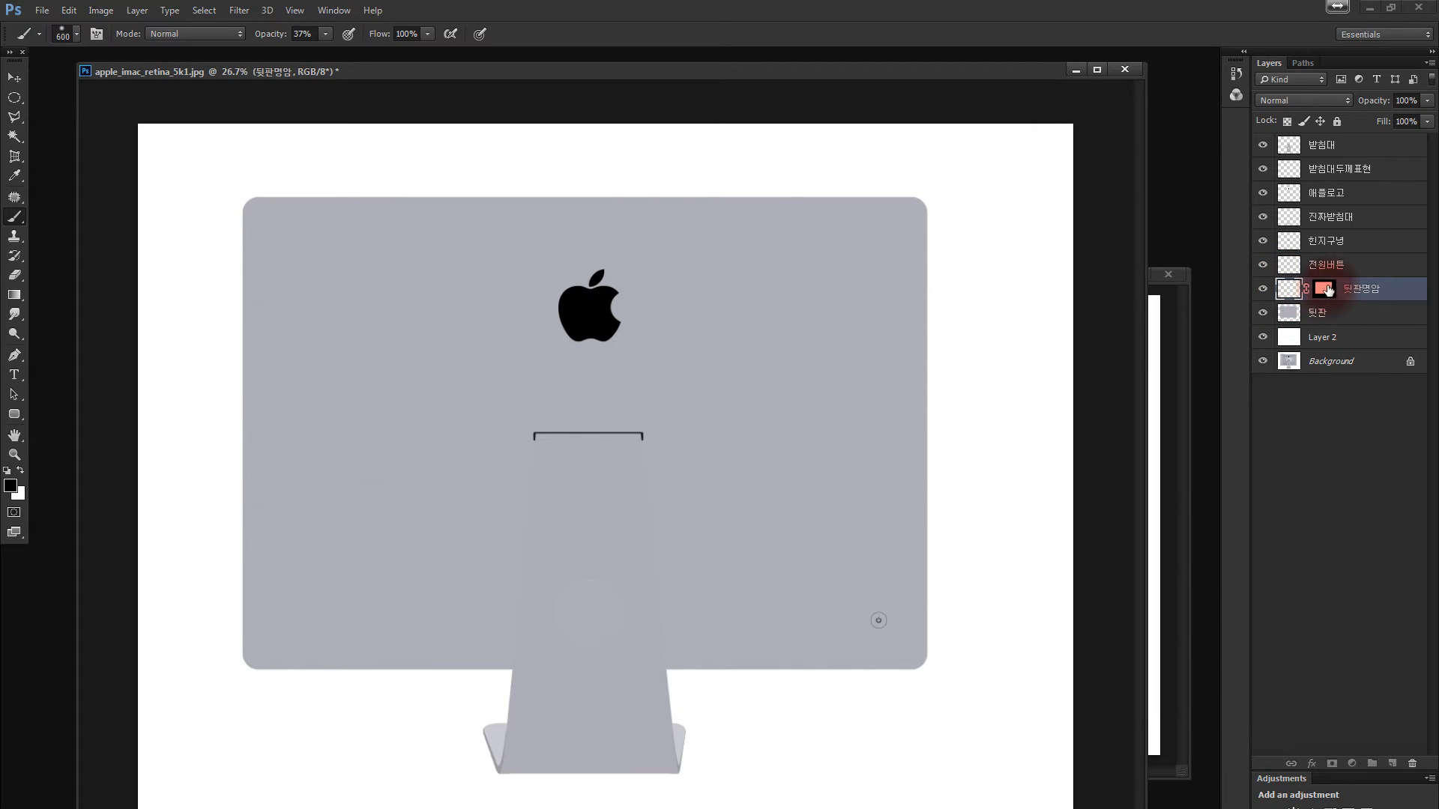
key(x)
alt+click(1321, 296)
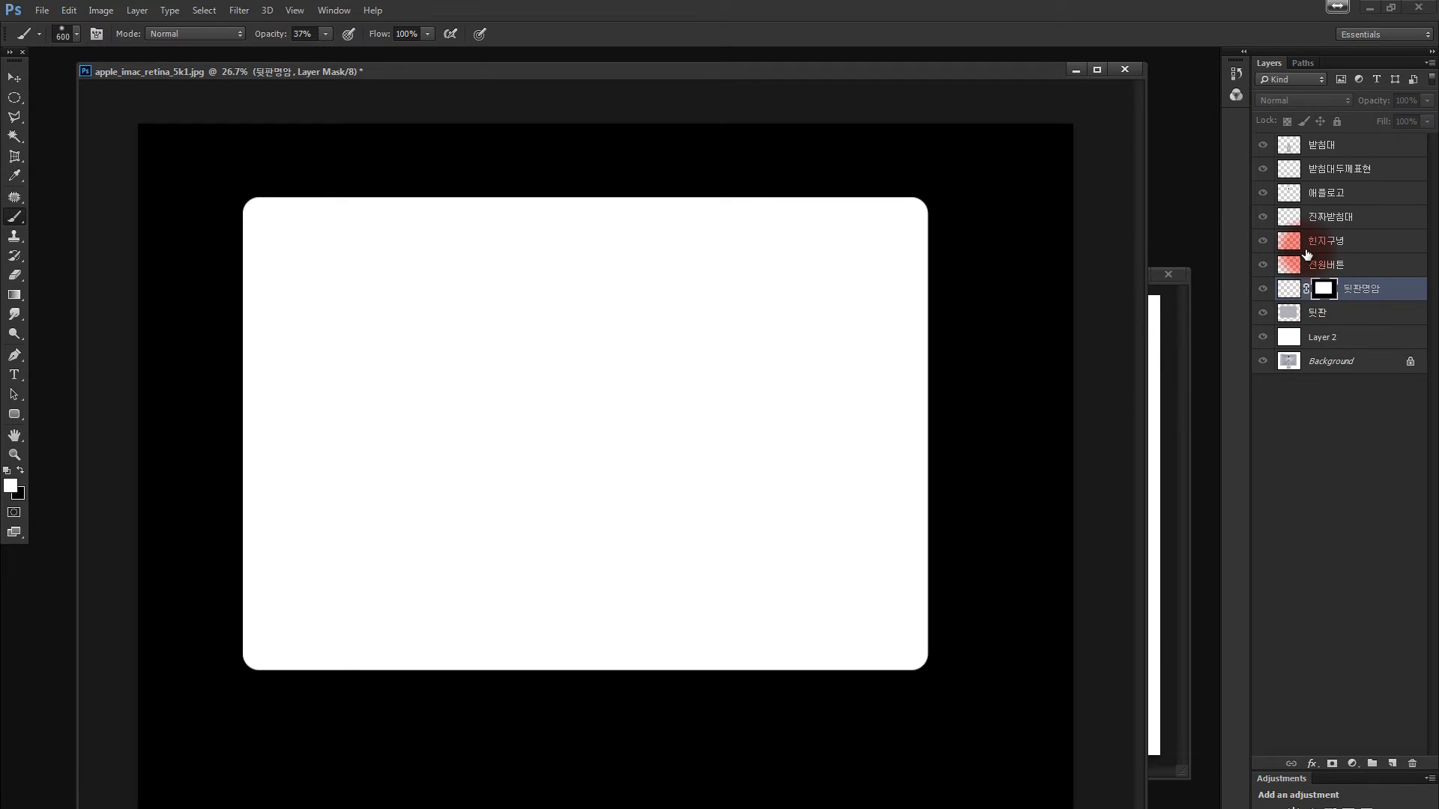
alt+click(1320, 292)
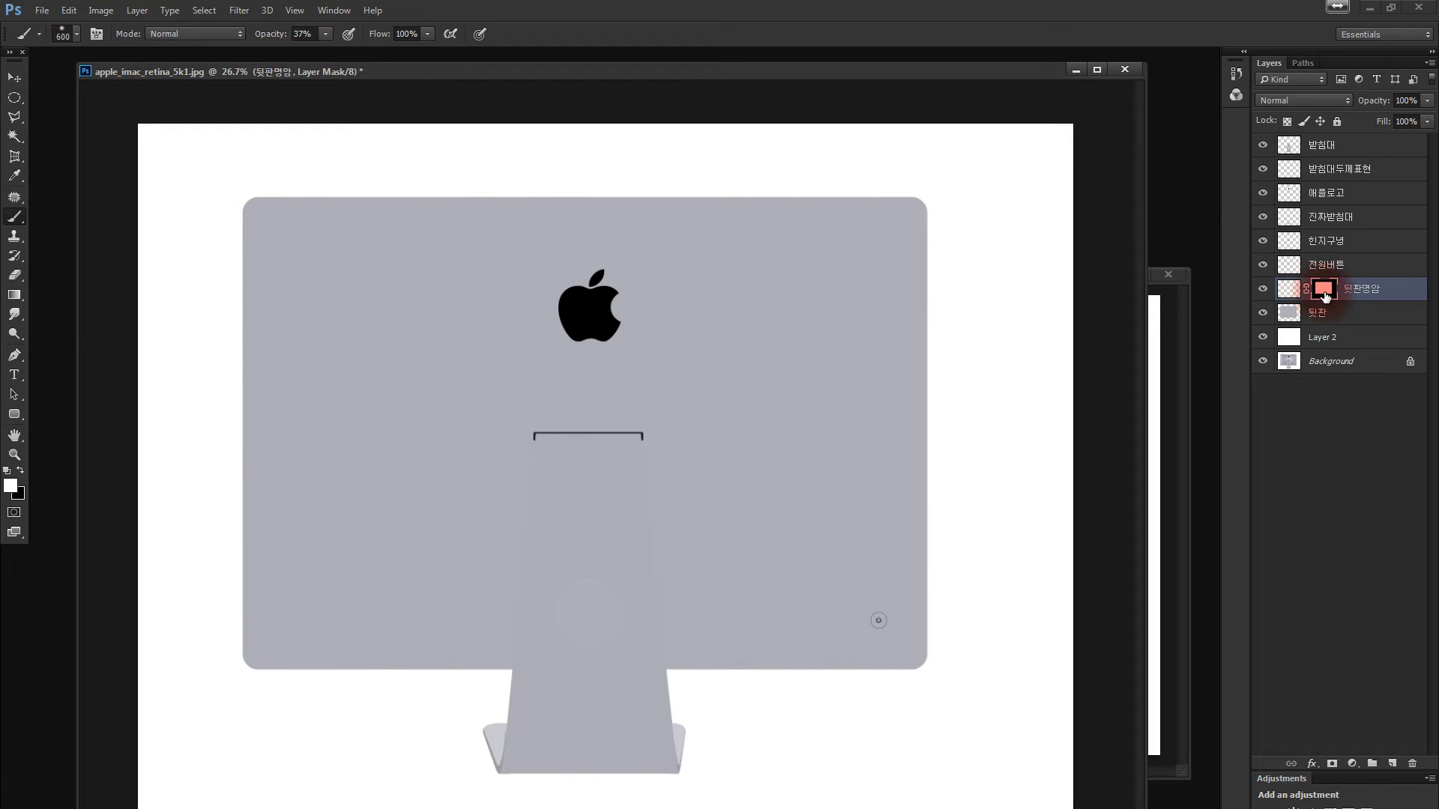
alt+click(1323, 294)
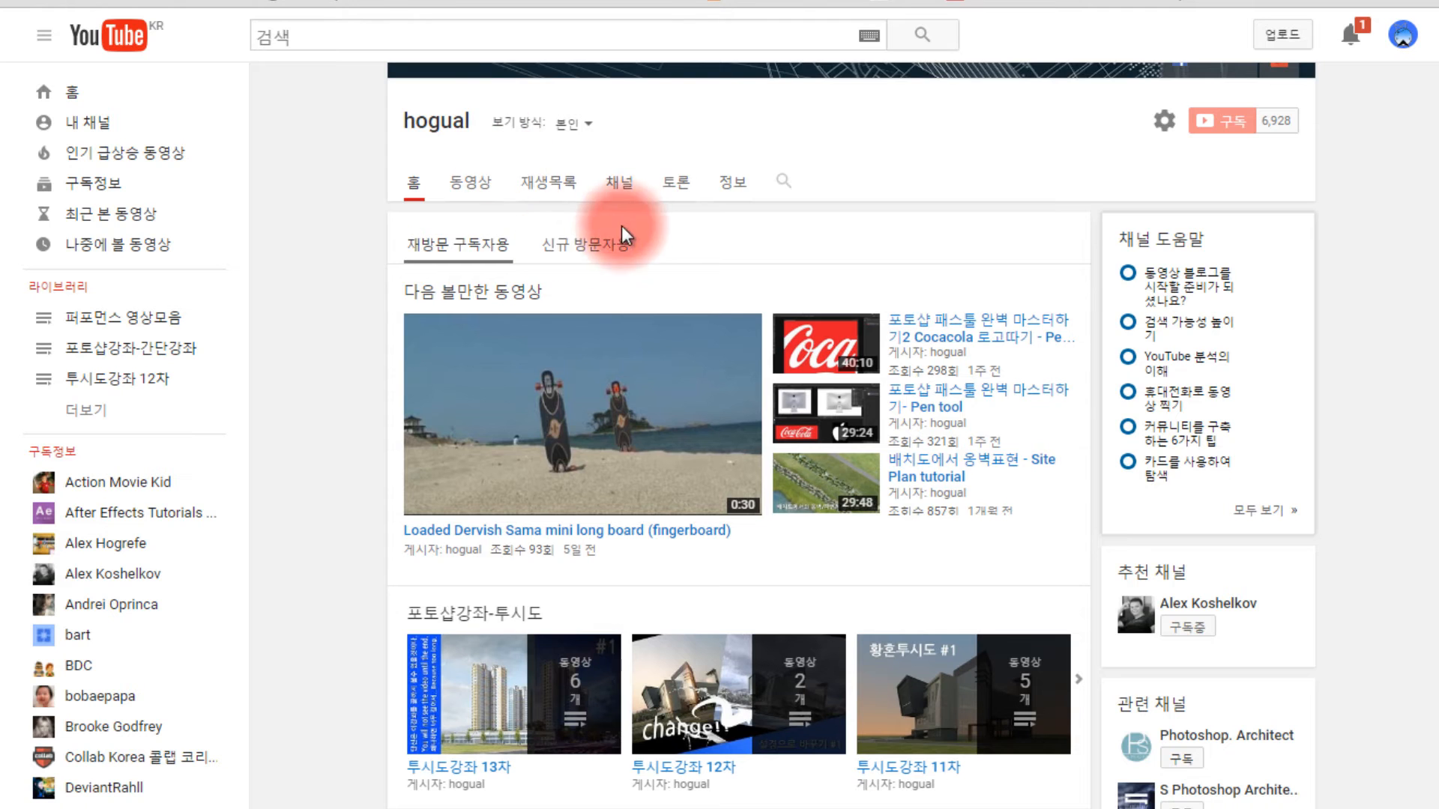
Switch to YouTube in the browser and search for "포토샵 레이어마스크".
click(356, 37)
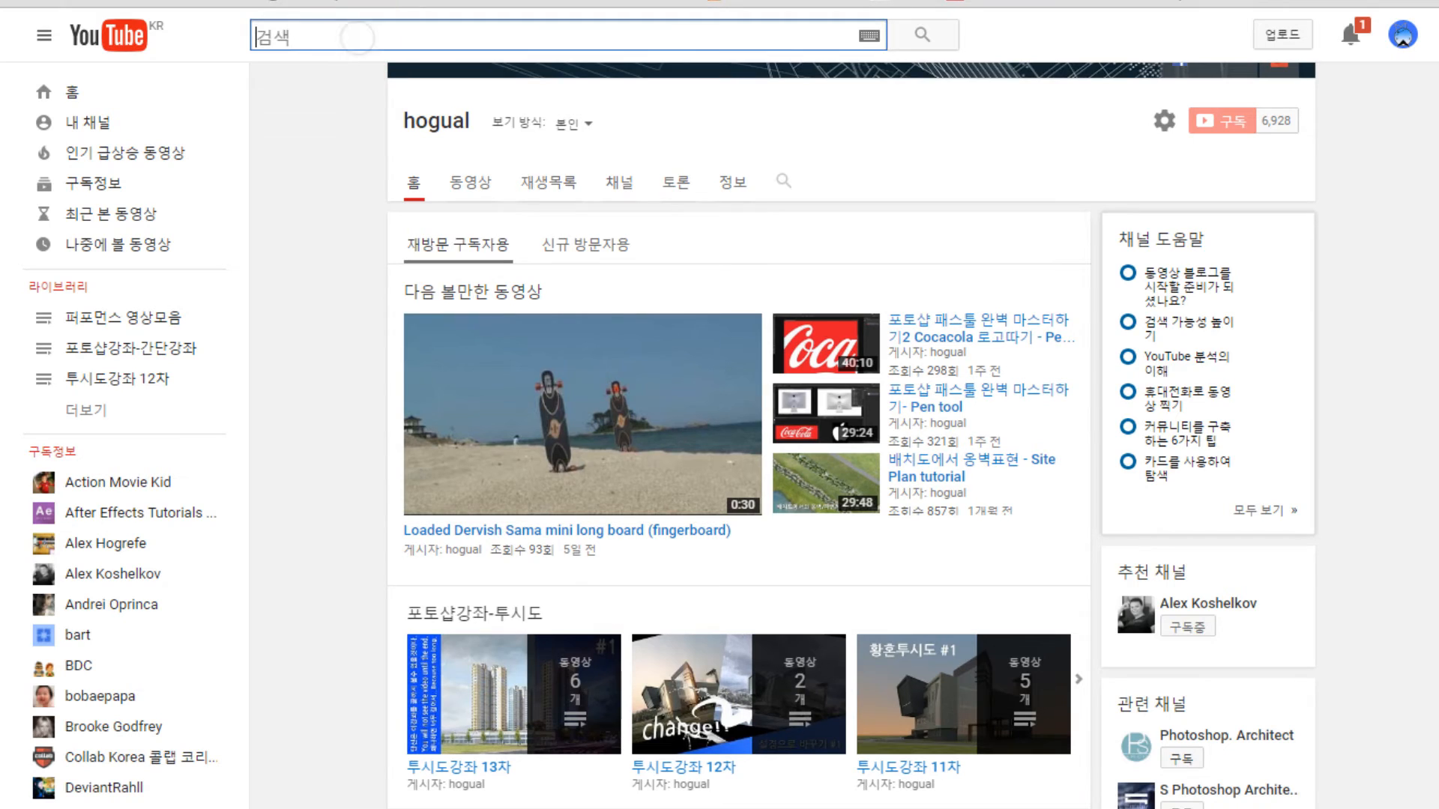
text(포토샵 레이어)
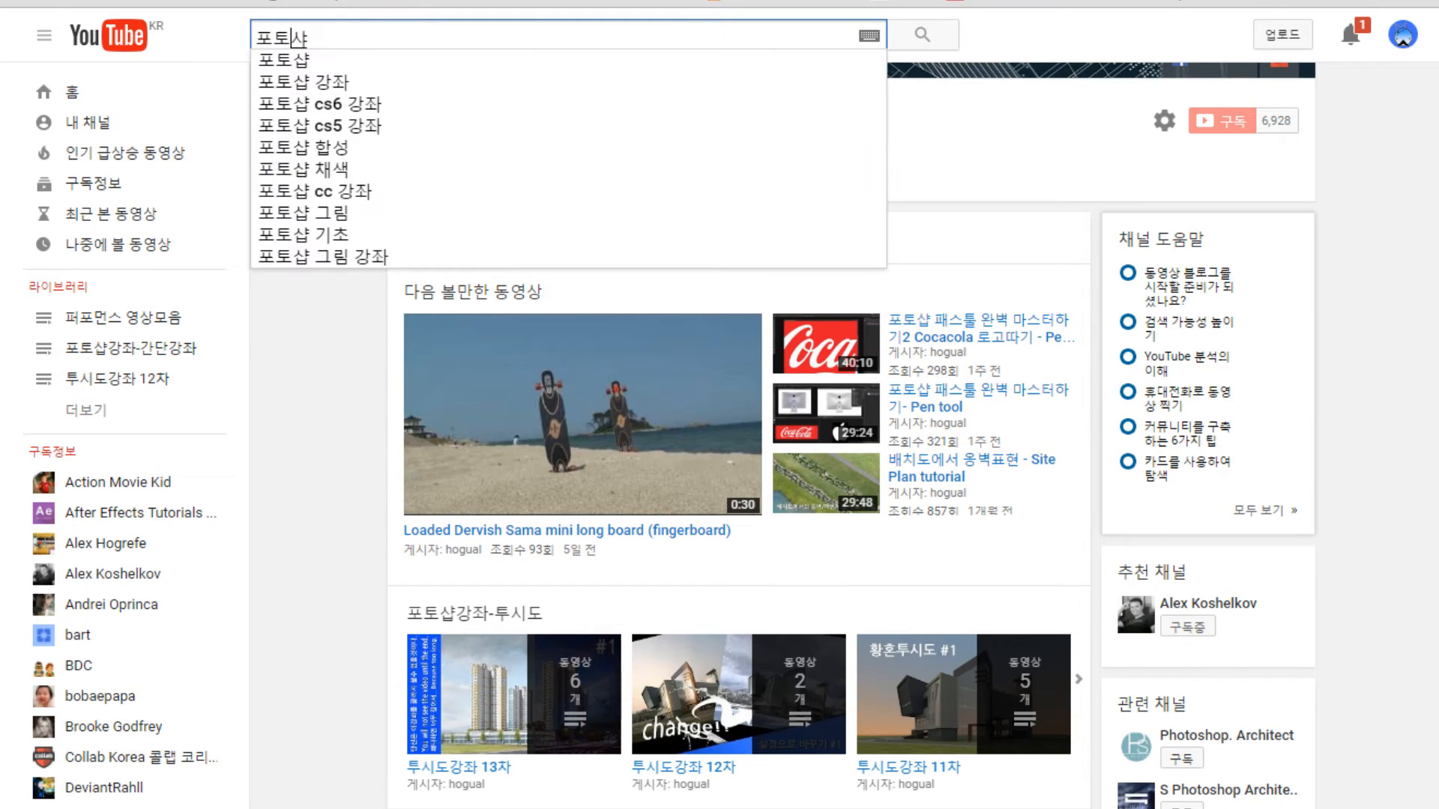
text(마스)
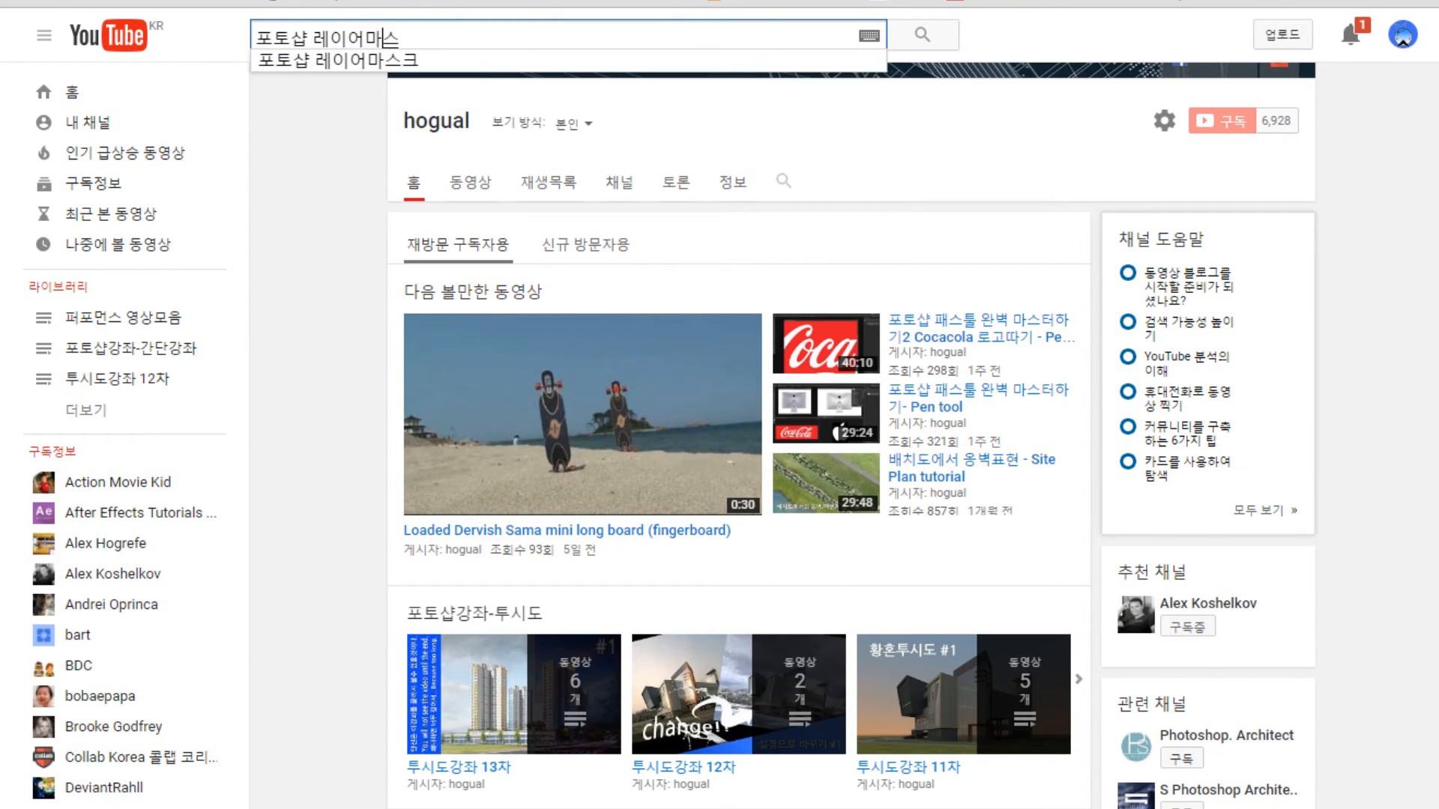
text(크)
key(Return)
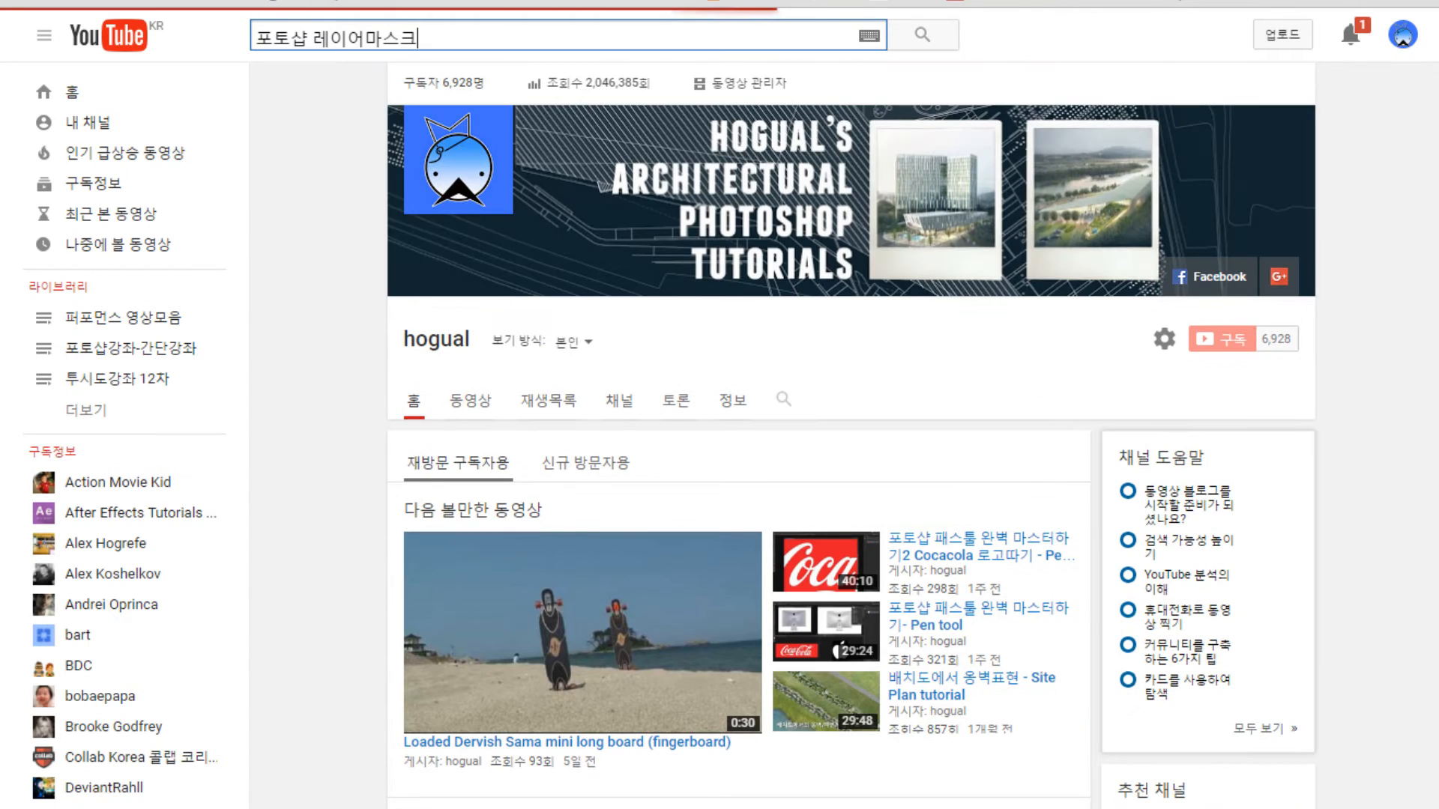
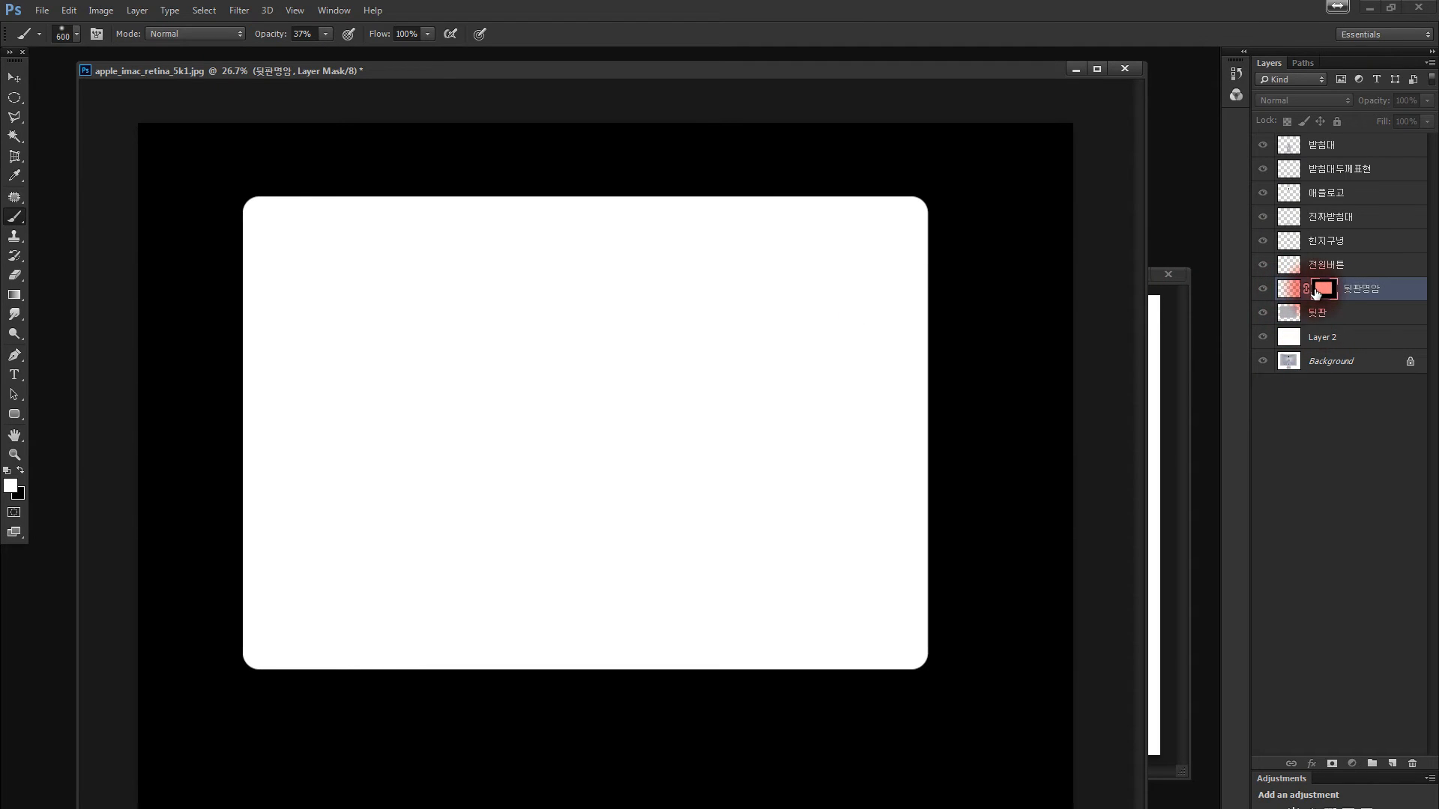
Switch back to Photoshop, target the image of the 뒷판명암 layer, and show only the Background layer.
click(1292, 294)
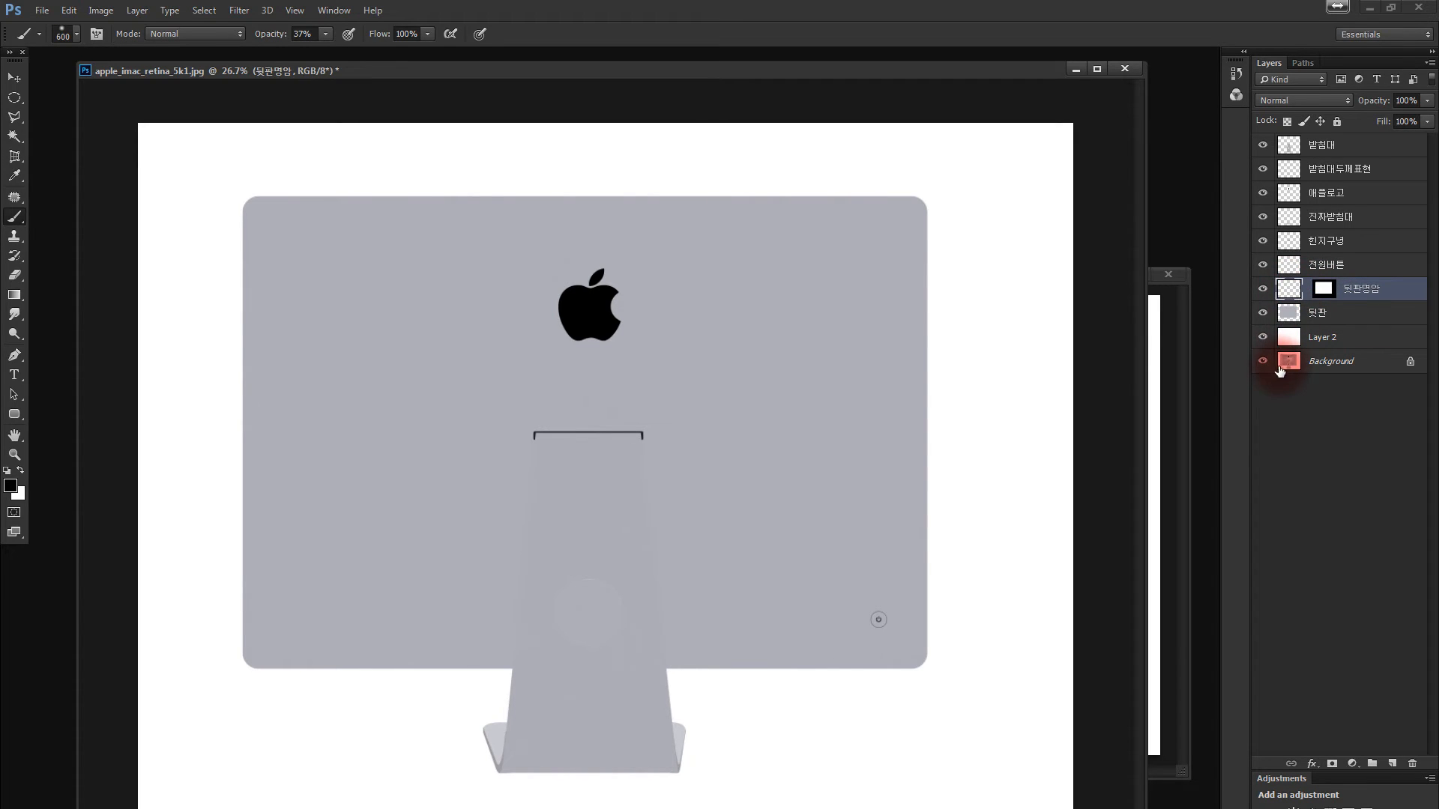
click(1288, 294)
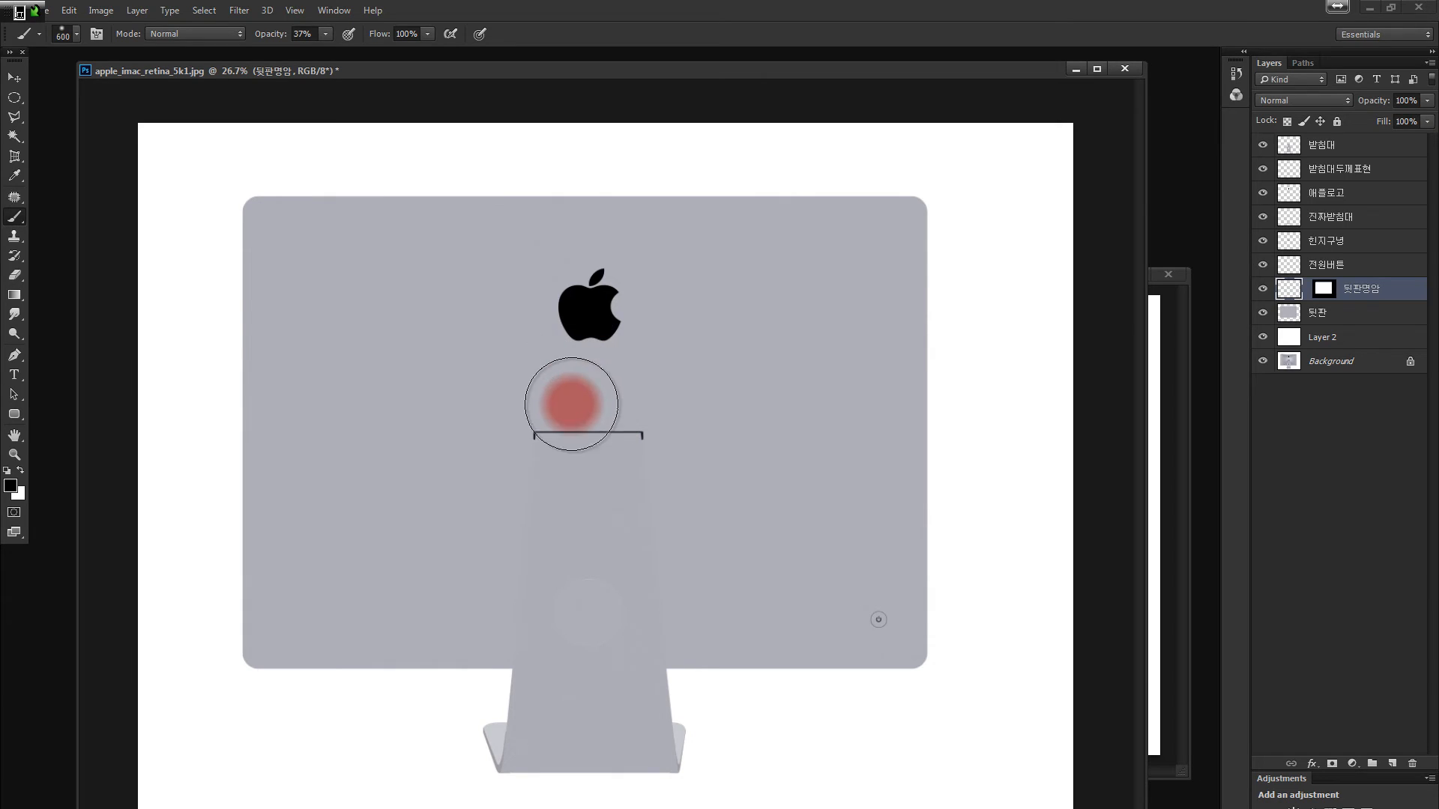
alt+click(1262, 362)
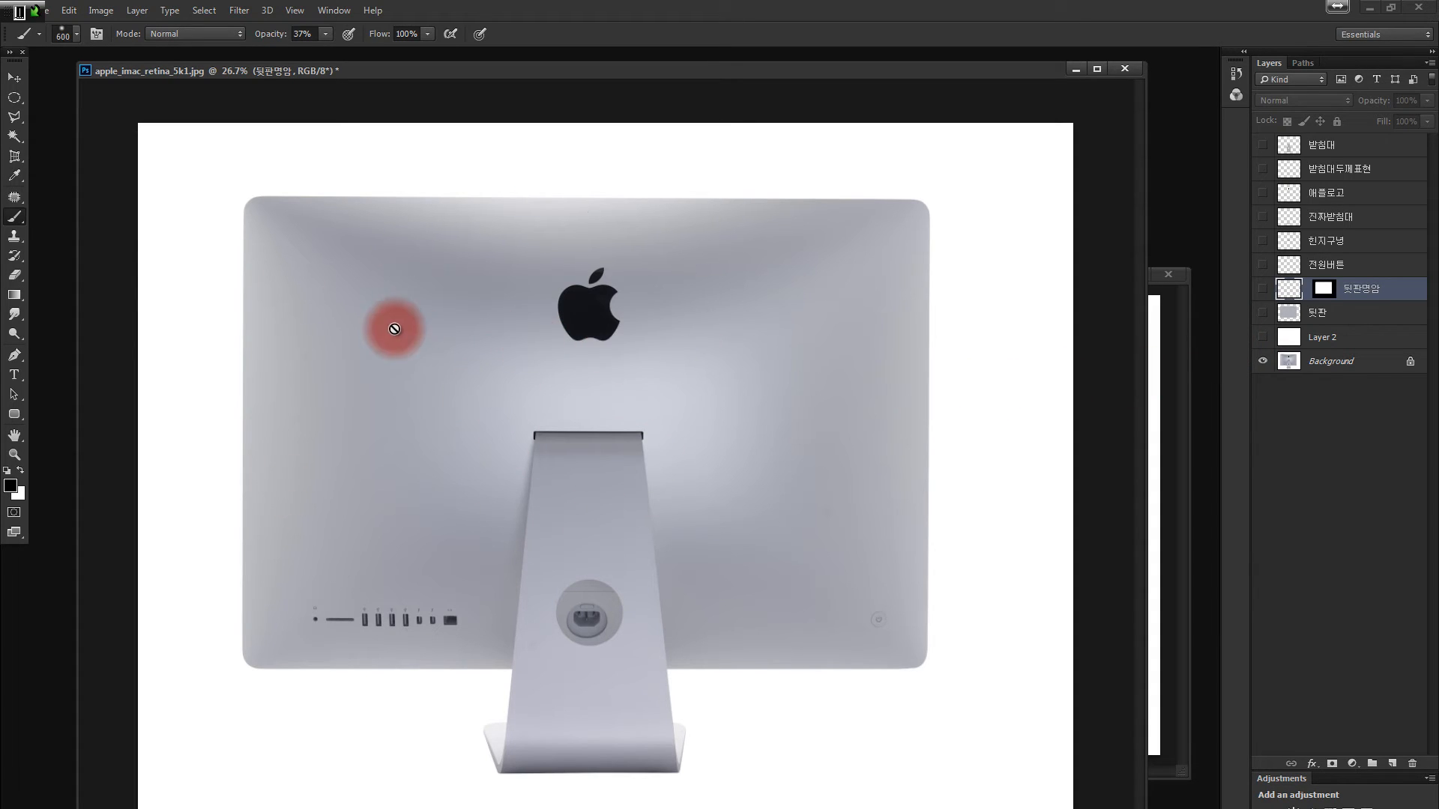
Trace the light and dark shading zones of the reference iMac's back panel with the Lasso tool, and clear the selection.
key(l)
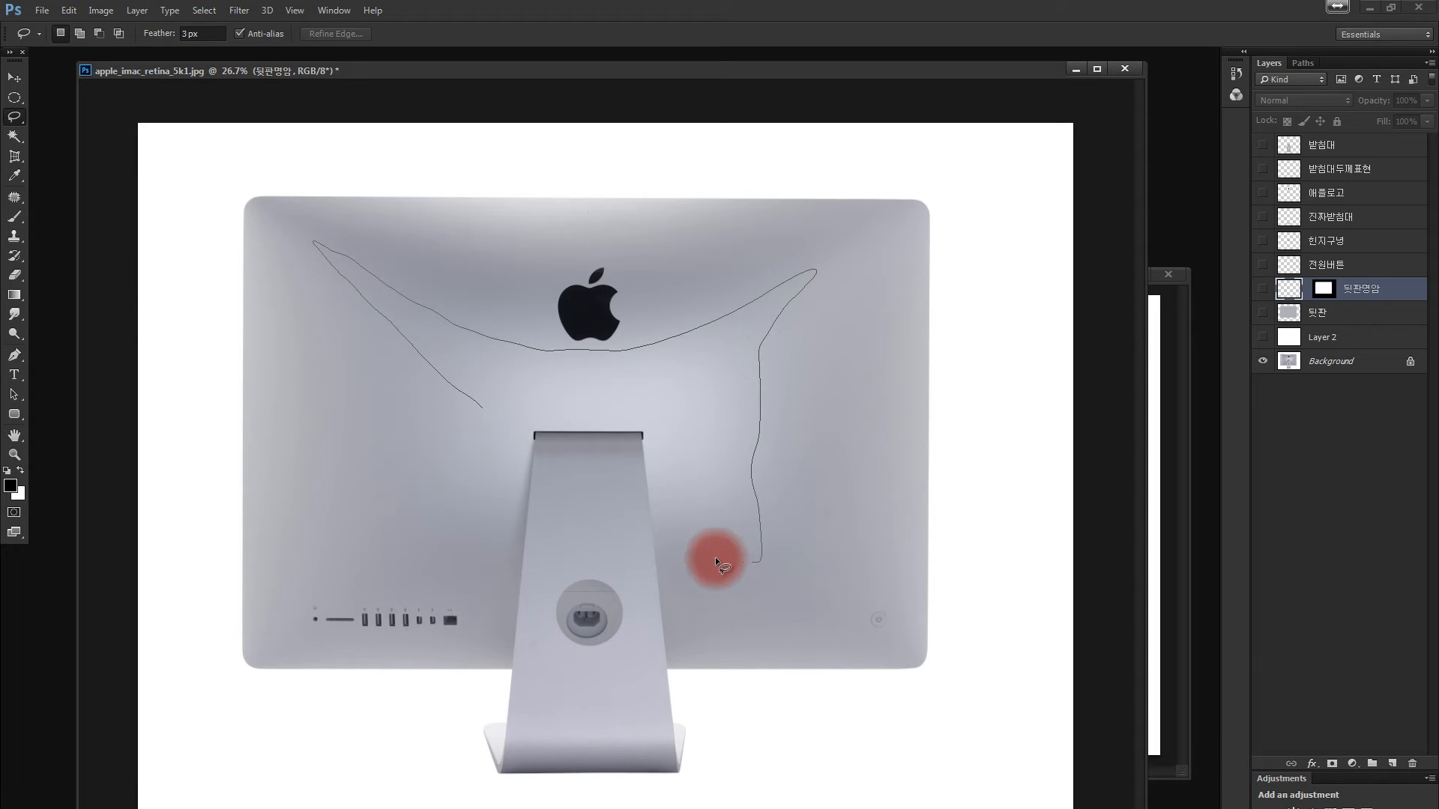
drag(407, 472, 435, 387)
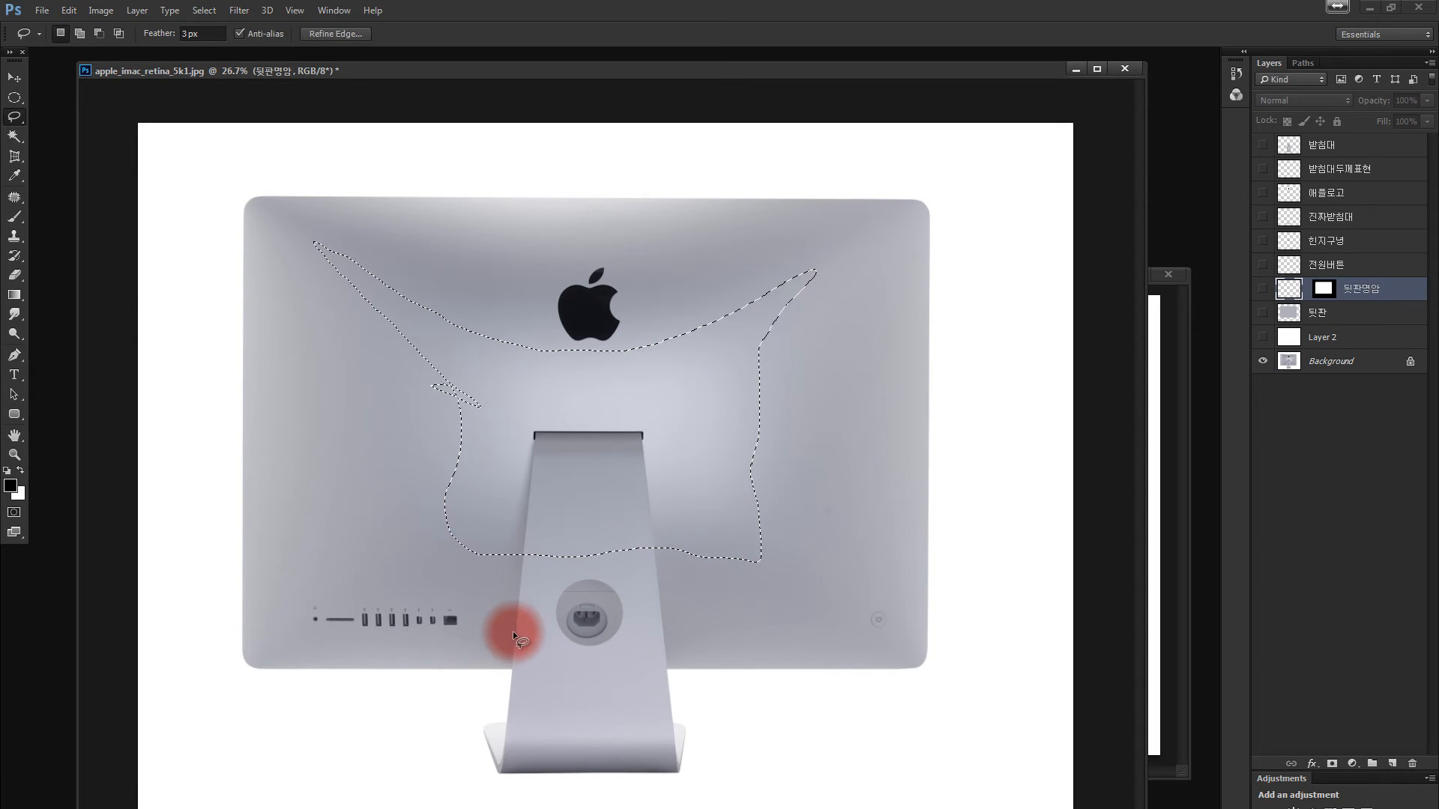
click(272, 206)
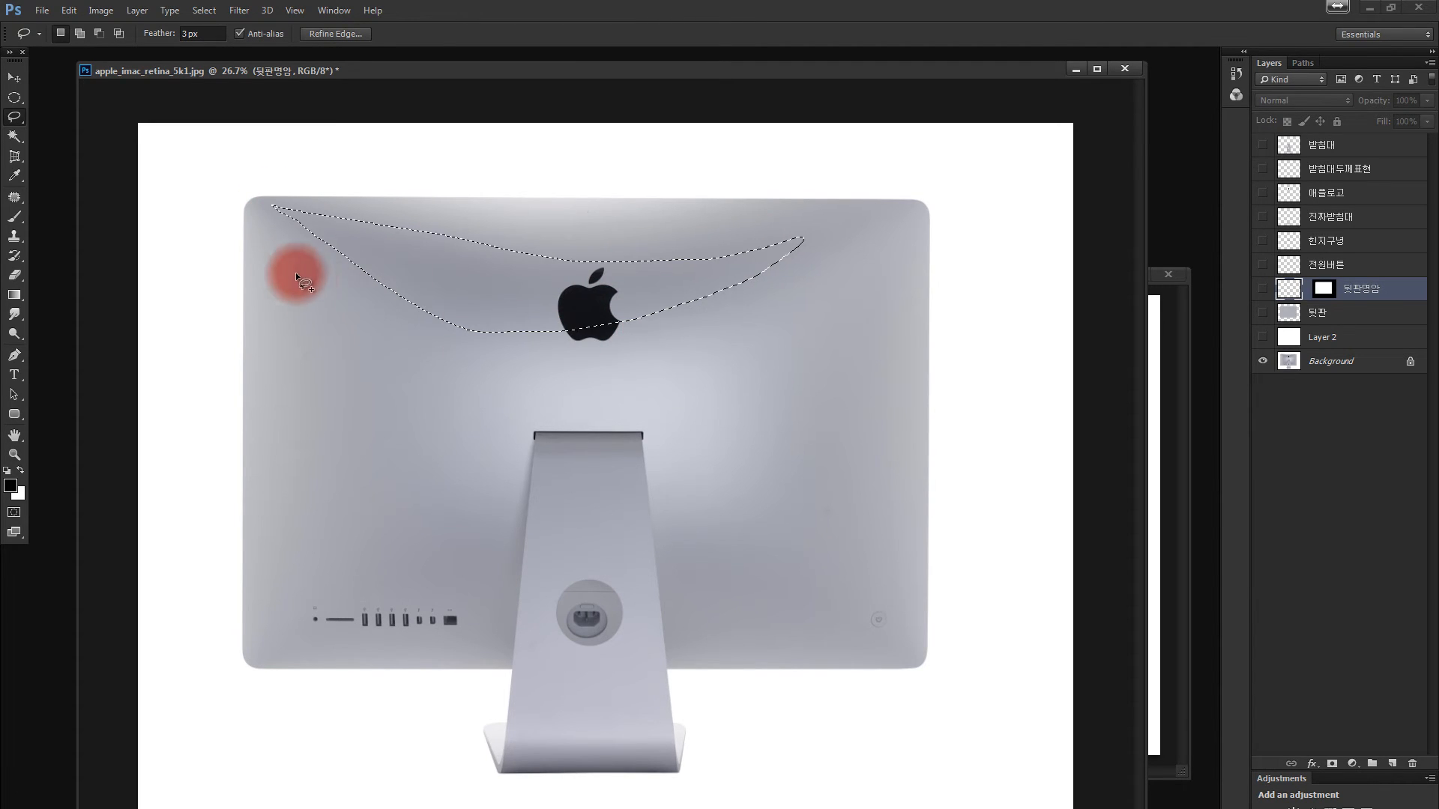
drag(799, 320, 763, 382)
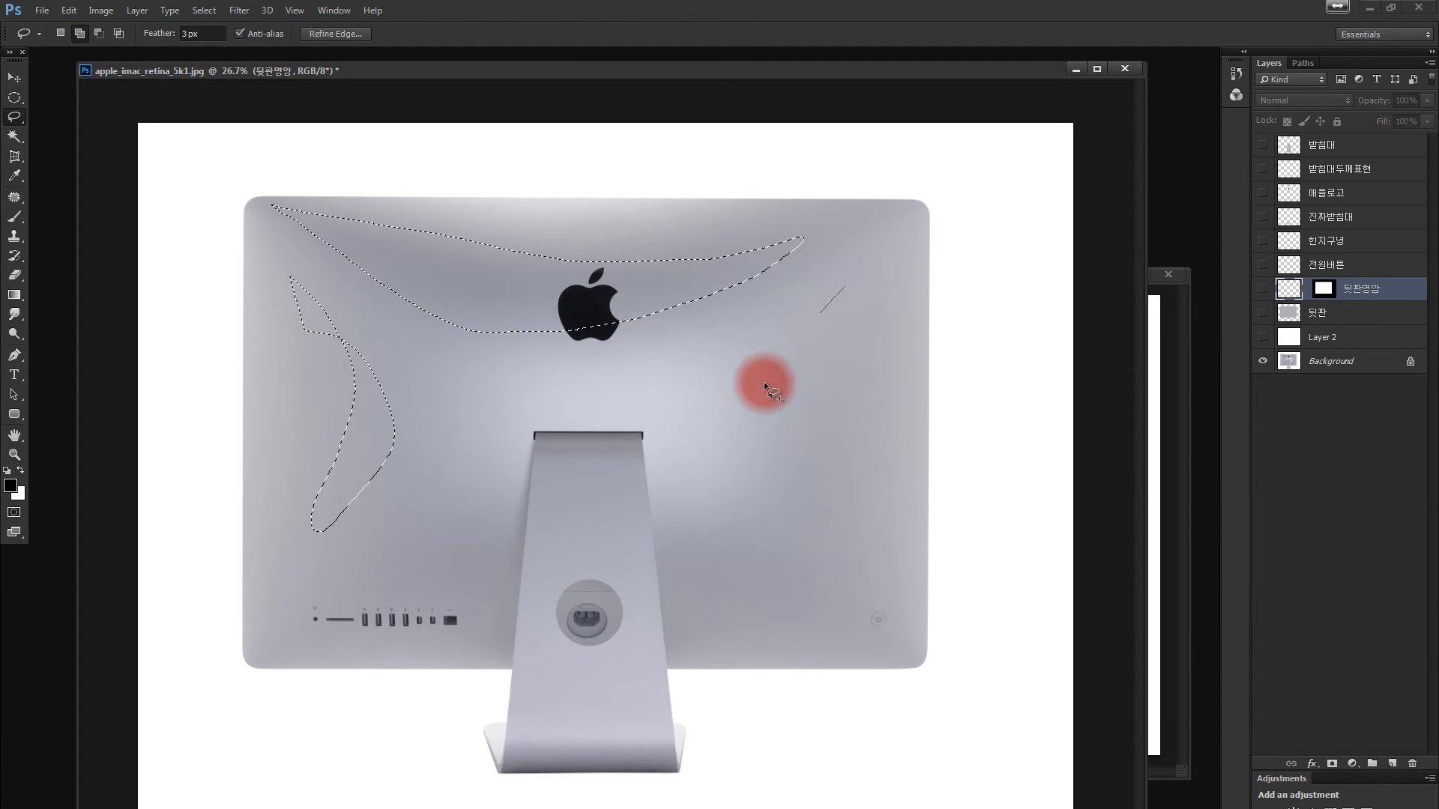
mouse_move(372, 628)
mouse_down()
mouse_move(367, 588)
mouse_move(534, 546)
mouse_up()
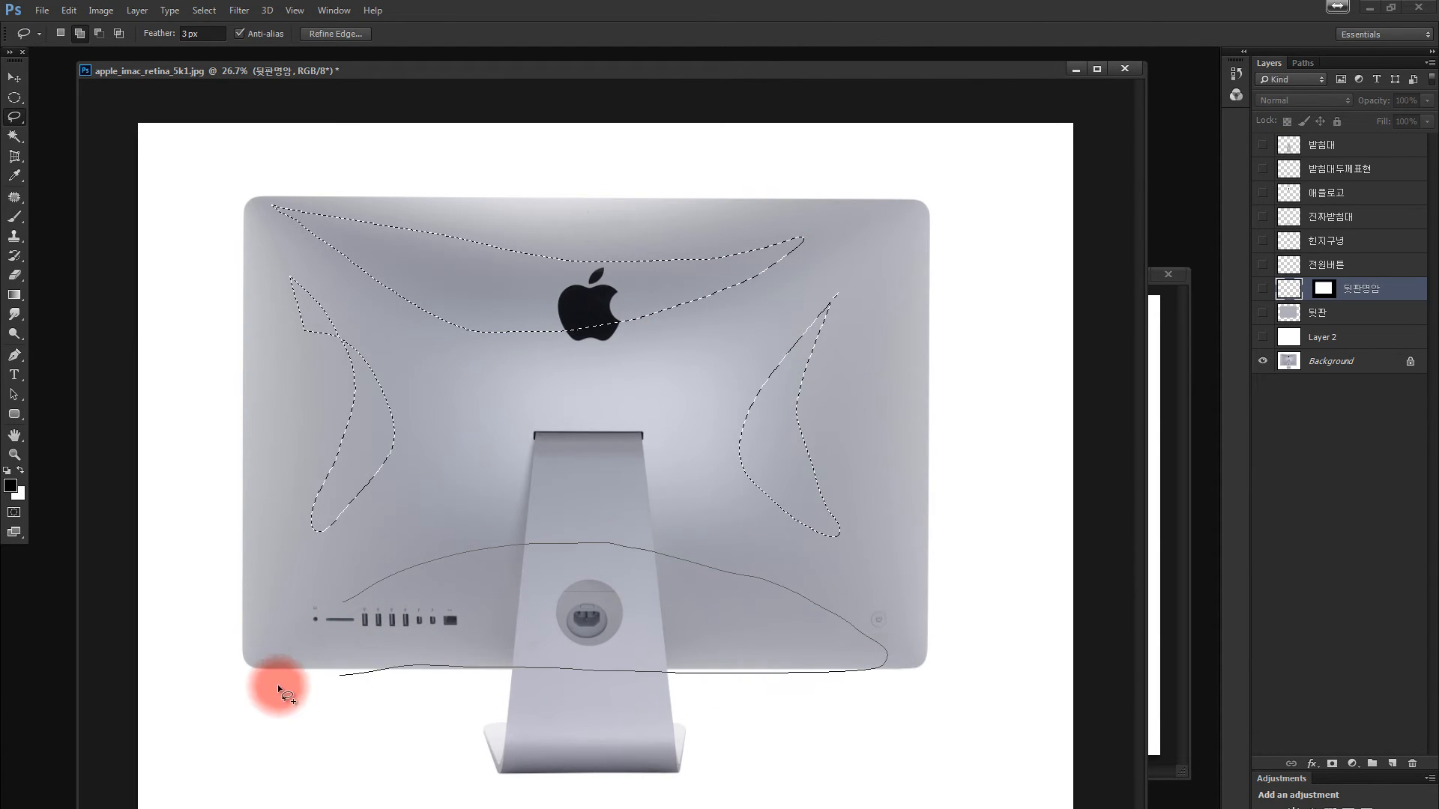
drag(626, 699, 629, 697)
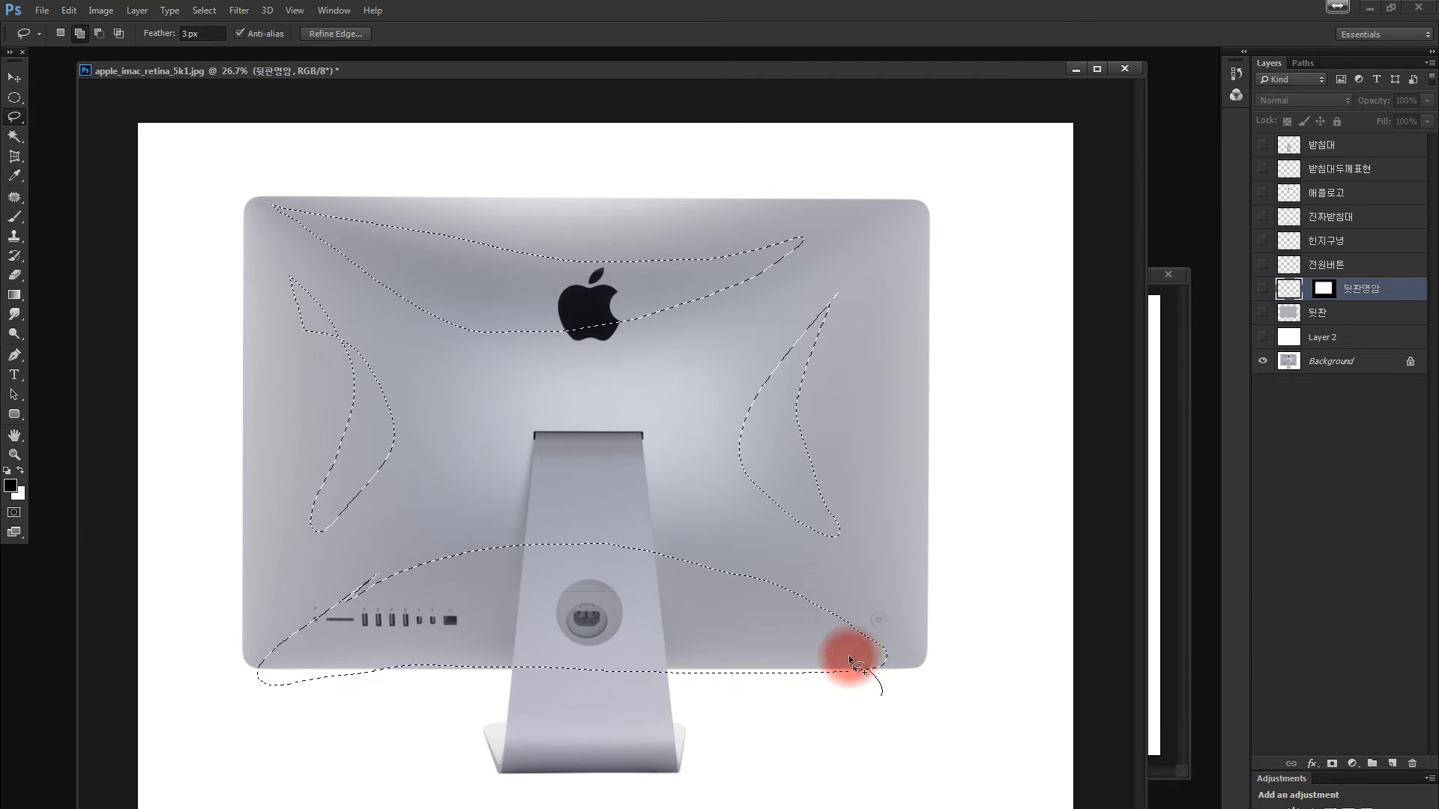
mouse_move(884, 693)
mouse_down()
mouse_move(859, 654)
mouse_move(766, 683)
mouse_up()
mouse_move(555, 689)
mouse_down()
mouse_move(340, 696)
mouse_move(526, 686)
mouse_move(408, 664)
mouse_up()
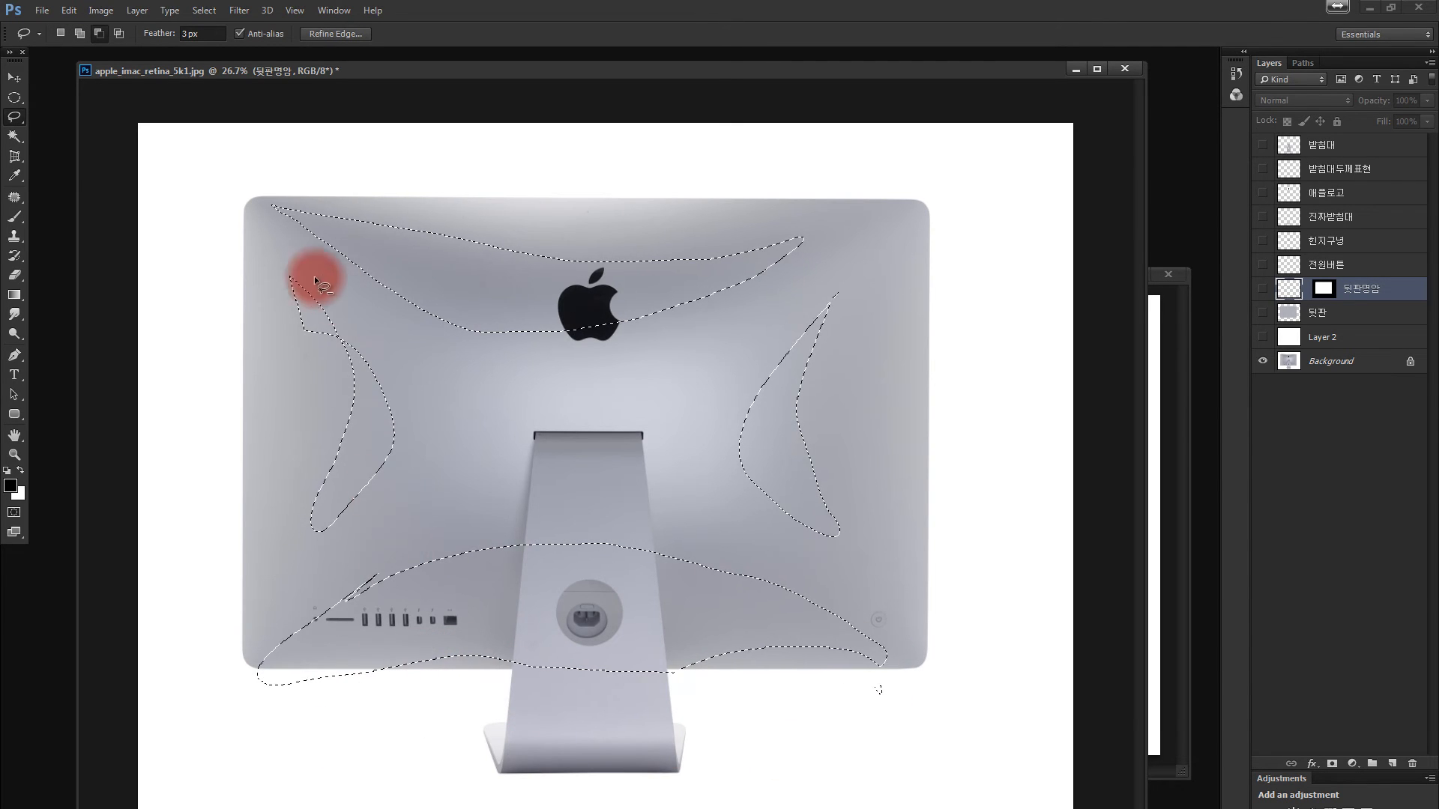
click(247, 197)
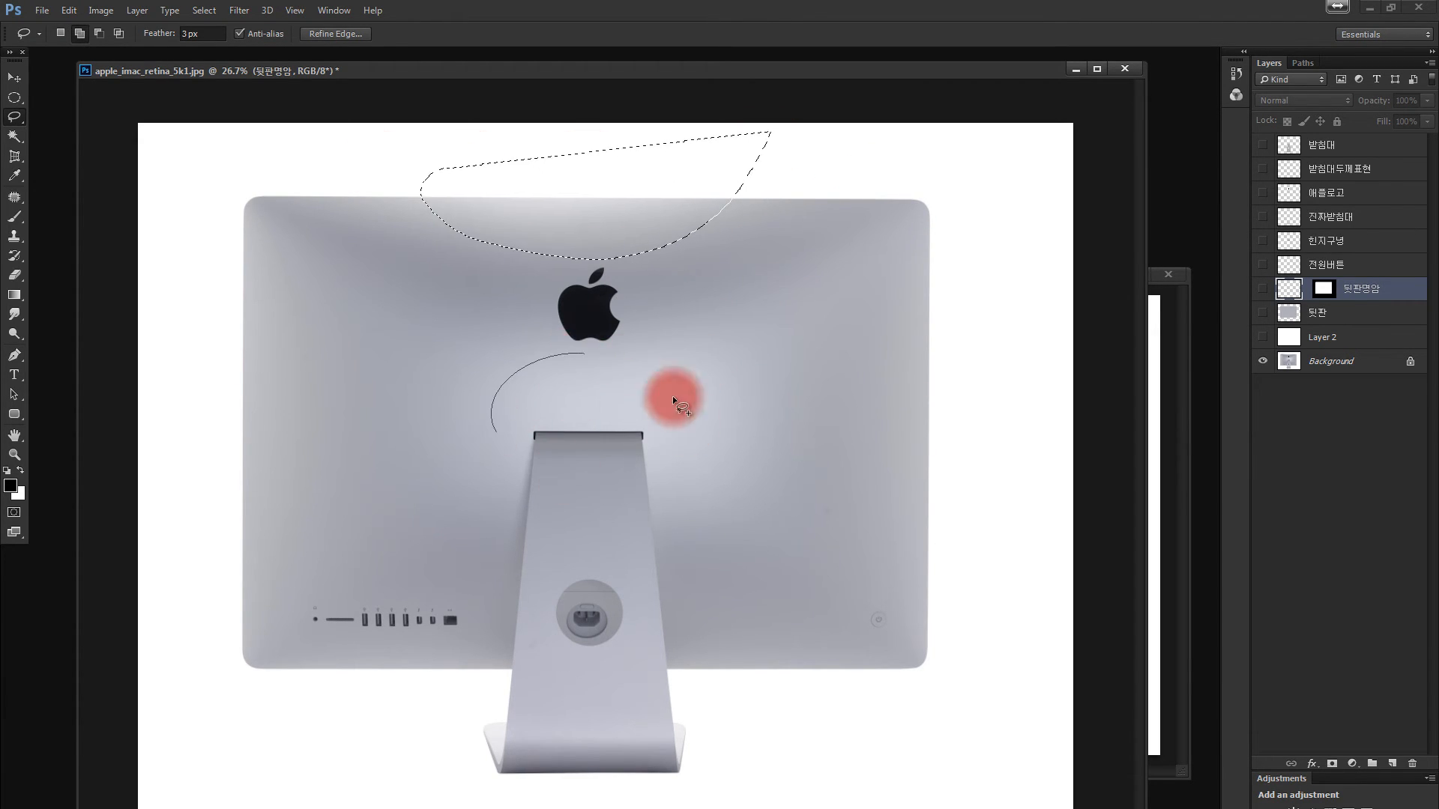
click(900, 558)
Show the 뒷판 and 뒷판명암 layers and hide the Background layer.
drag(1263, 312, 1263, 289)
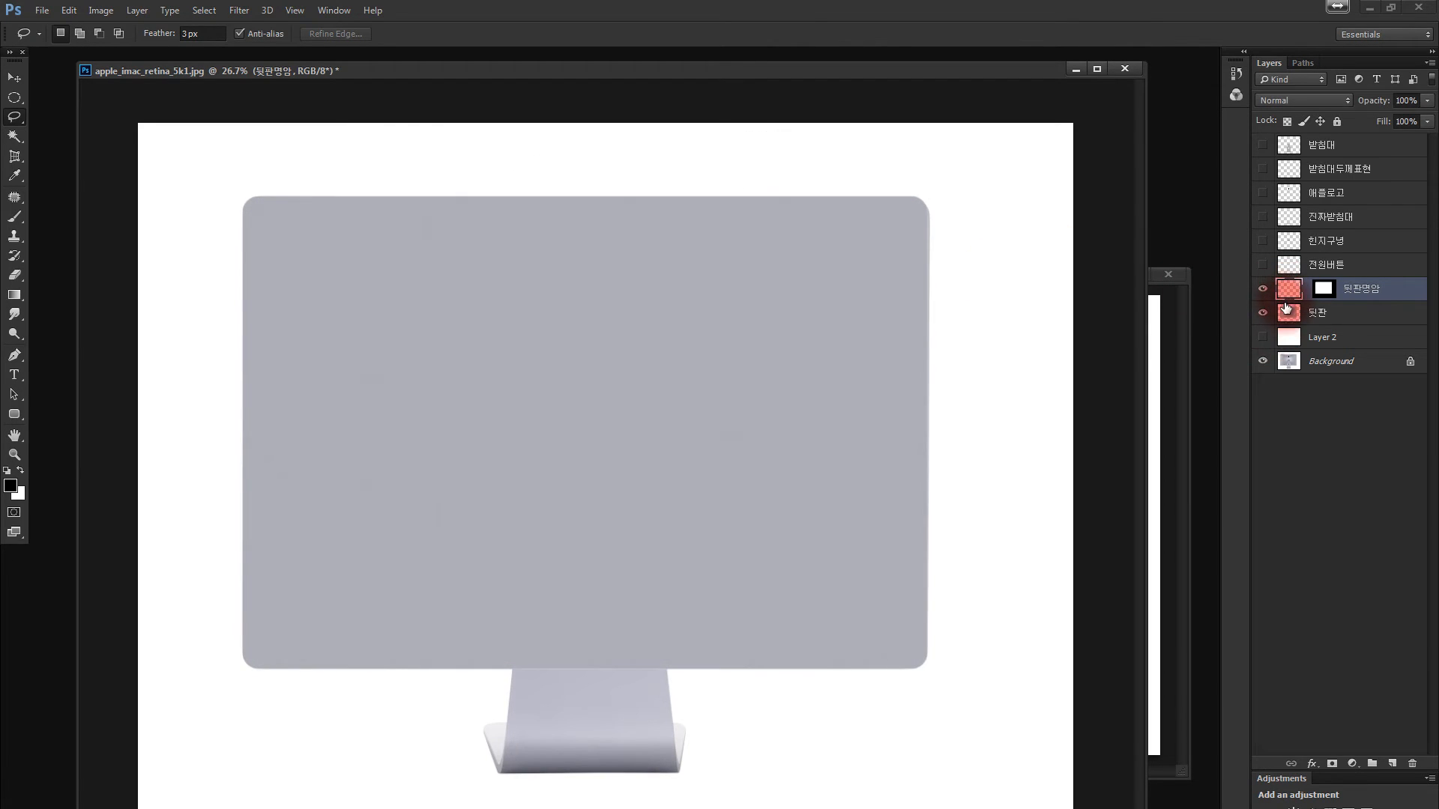
click(1262, 361)
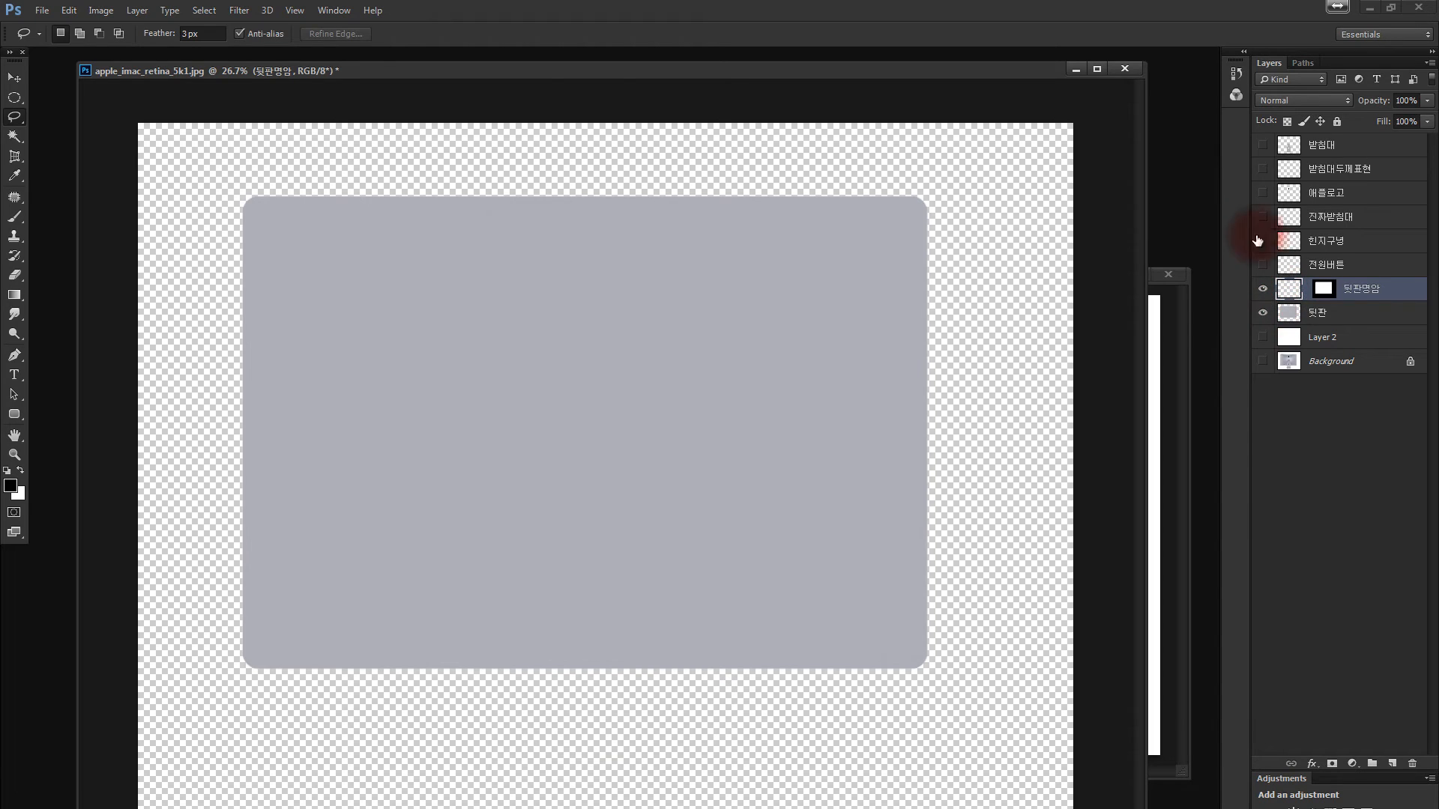
Show only the Background layer and duplicate the image with merged layers only as apple_imac_retina_5k1 copy.
key(v)
click(1283, 365)
alt+click(1263, 361)
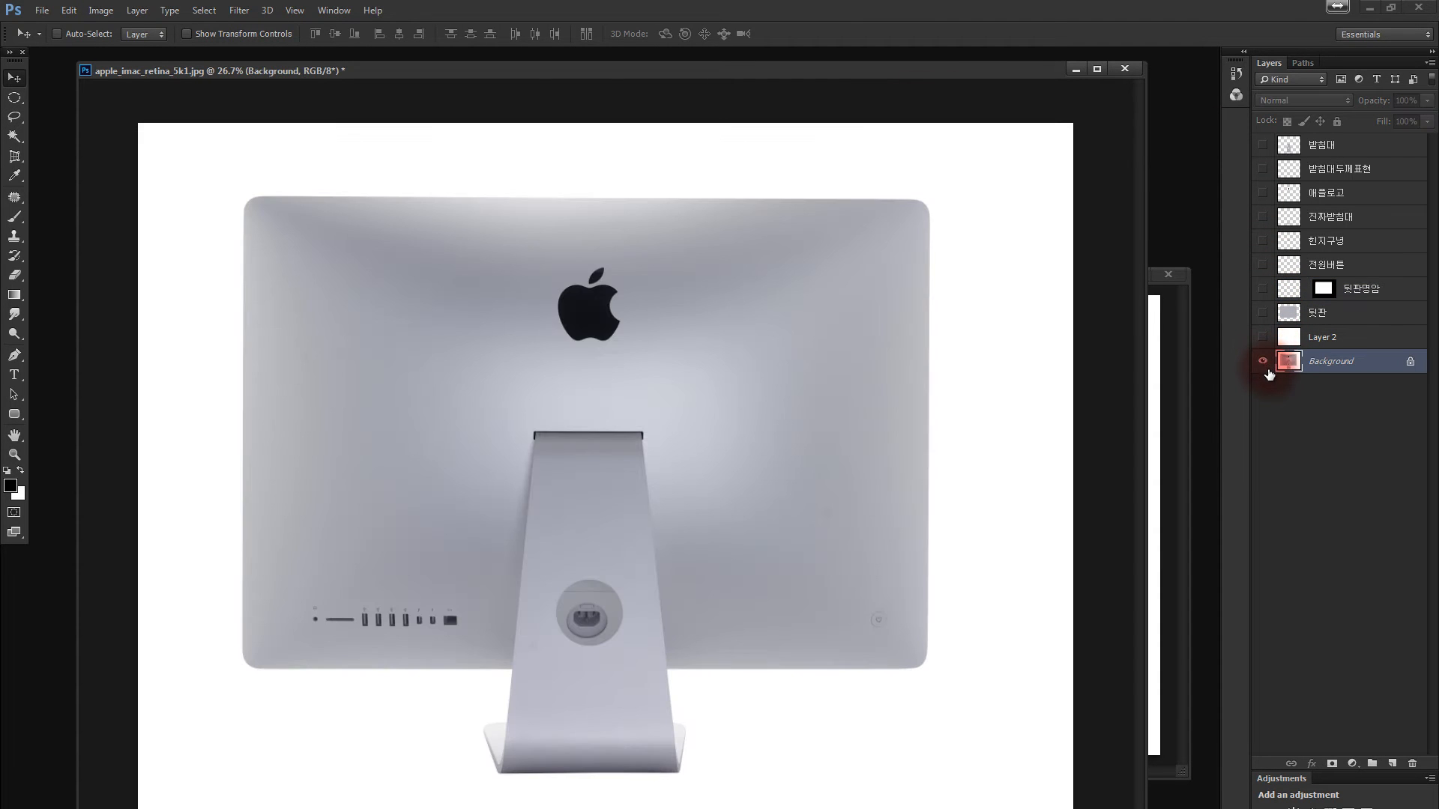
drag(667, 69, 852, 85)
right_click(852, 87)
click(897, 96)
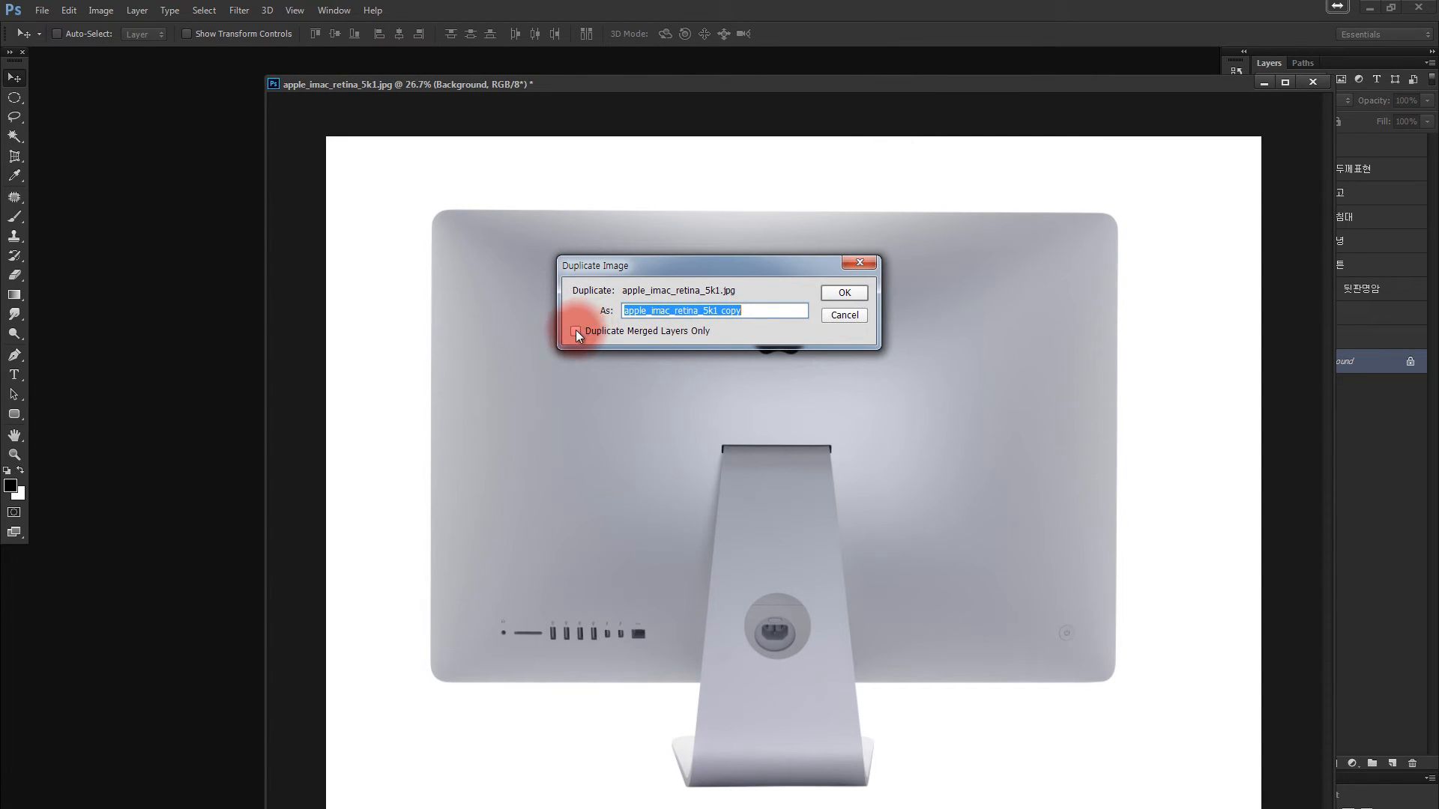
click(576, 330)
click(843, 293)
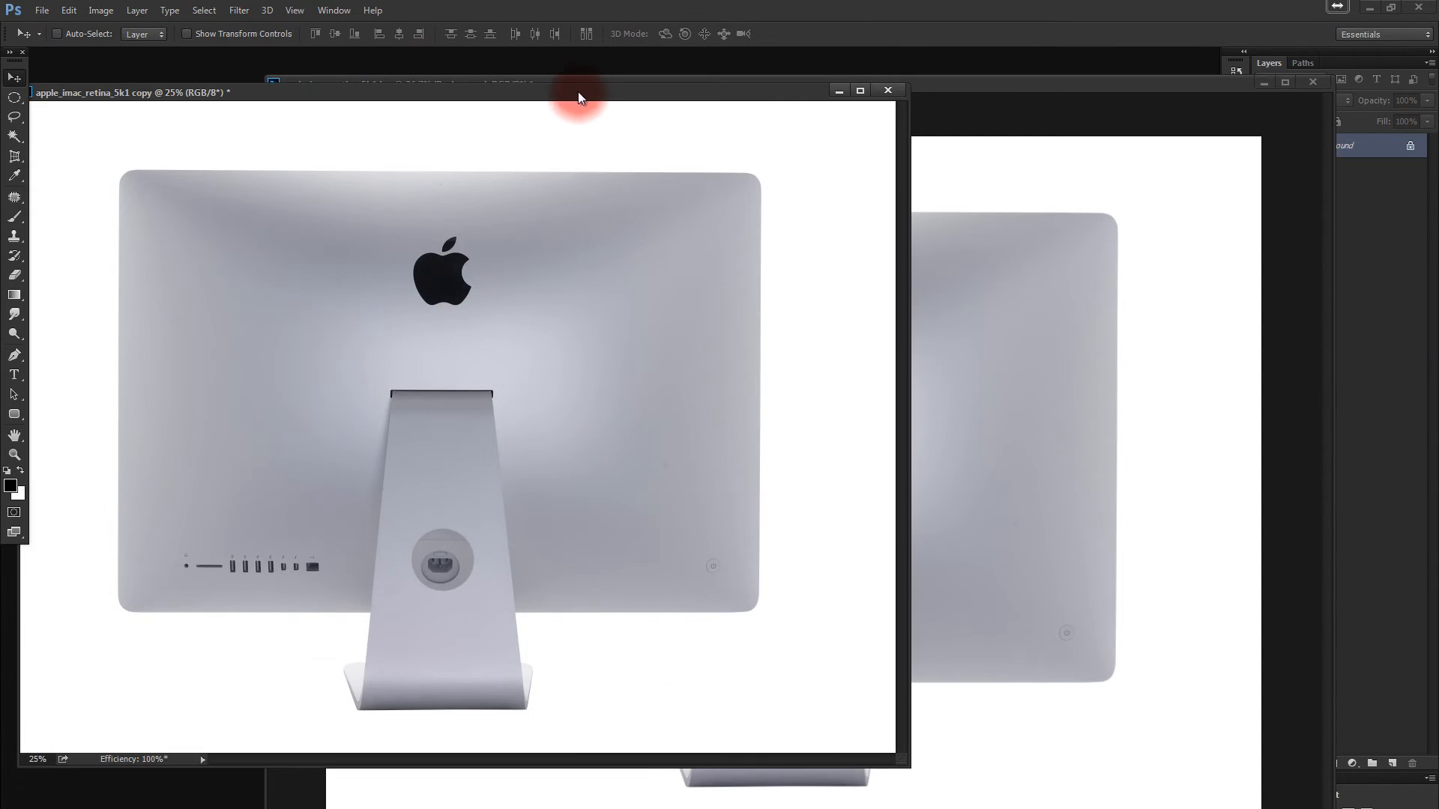
Arrange the reference copy at 12.5% zoom beside the original document at 25% so both can be compared.
drag(581, 95, 326, 78)
key(ctrl+minus)
key(ctrl+minus)
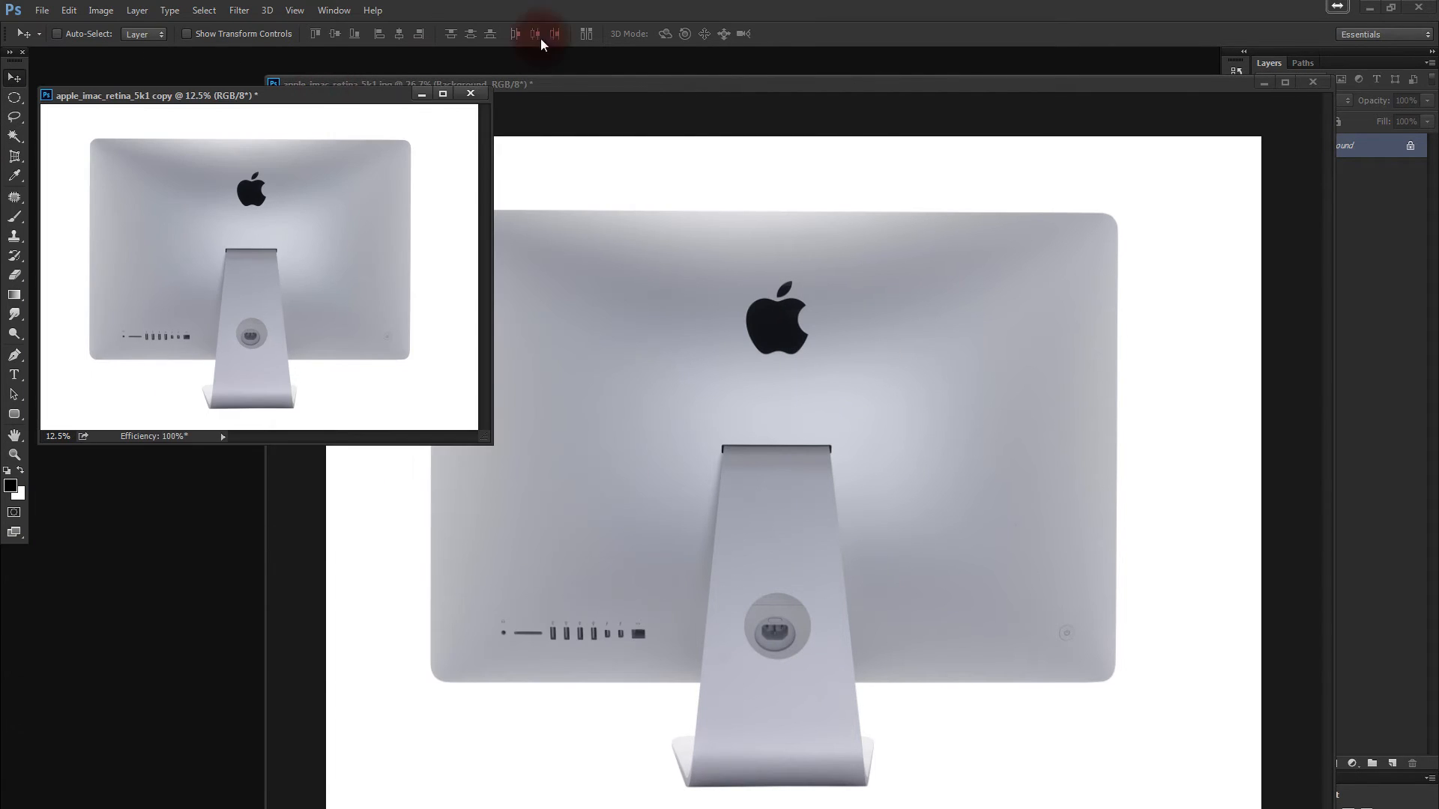
drag(644, 84, 625, 9)
key(ctrl+minus)
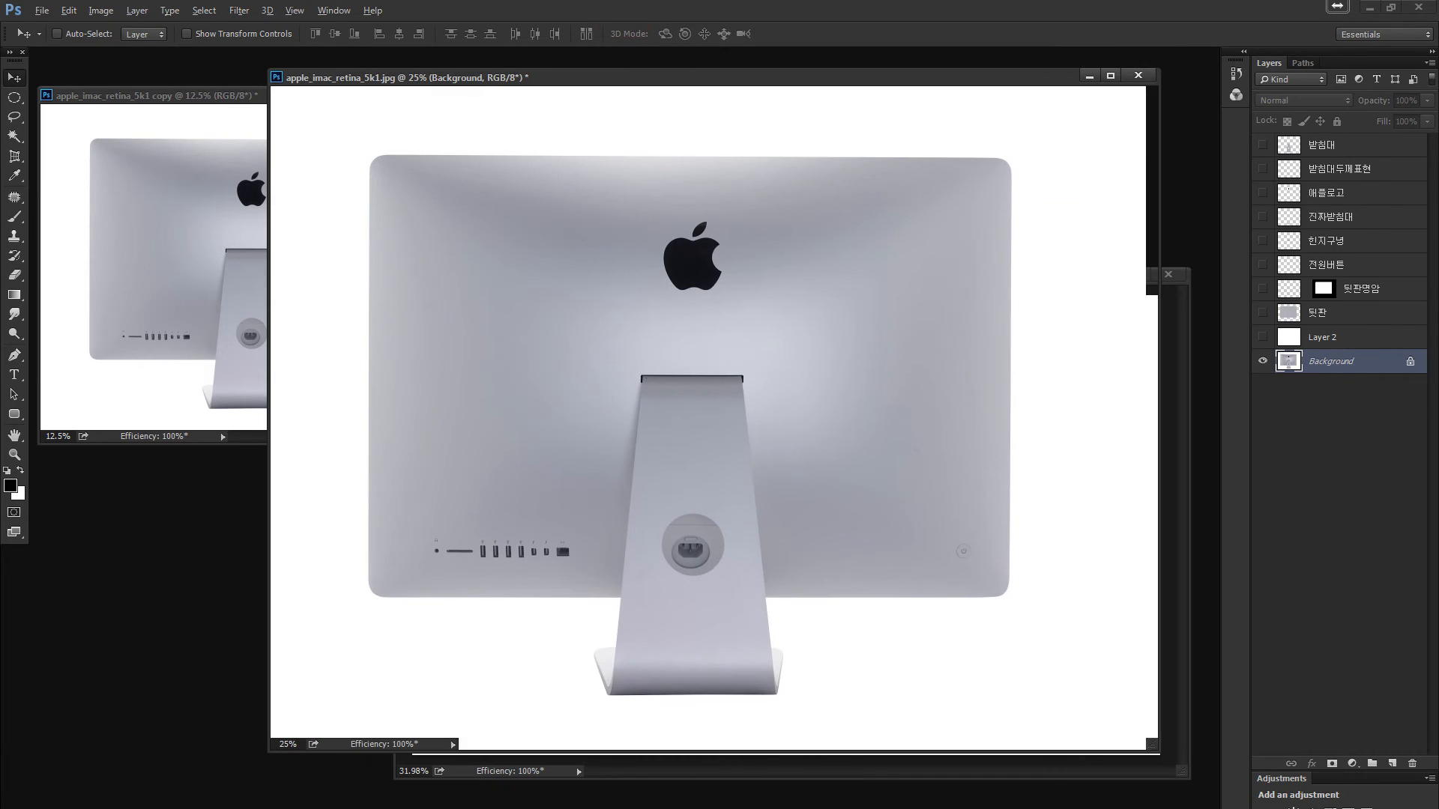
drag(723, 77, 841, 118)
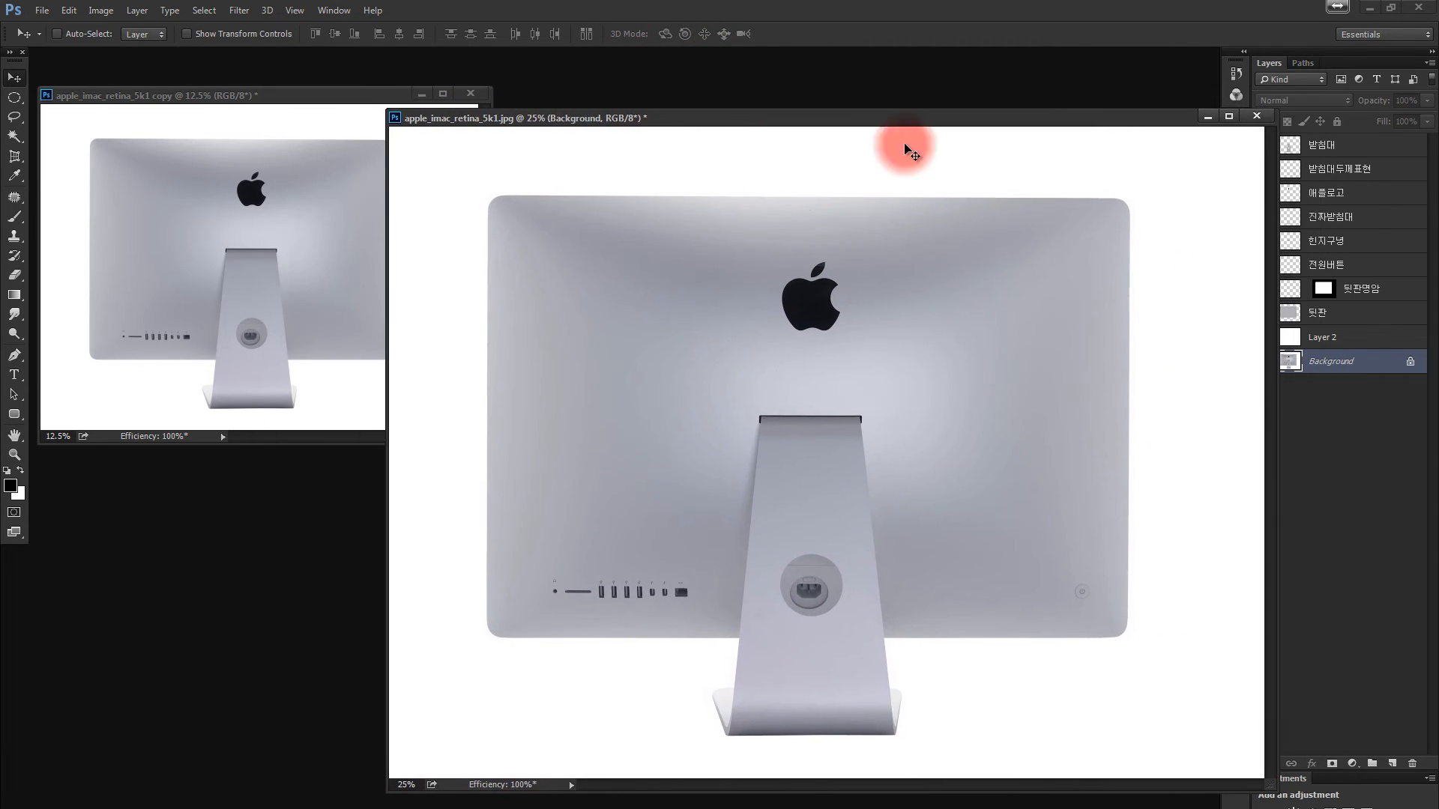
Make all layers of the original document visible again and target the image of the 뒷판명암 layer.
click(1290, 289)
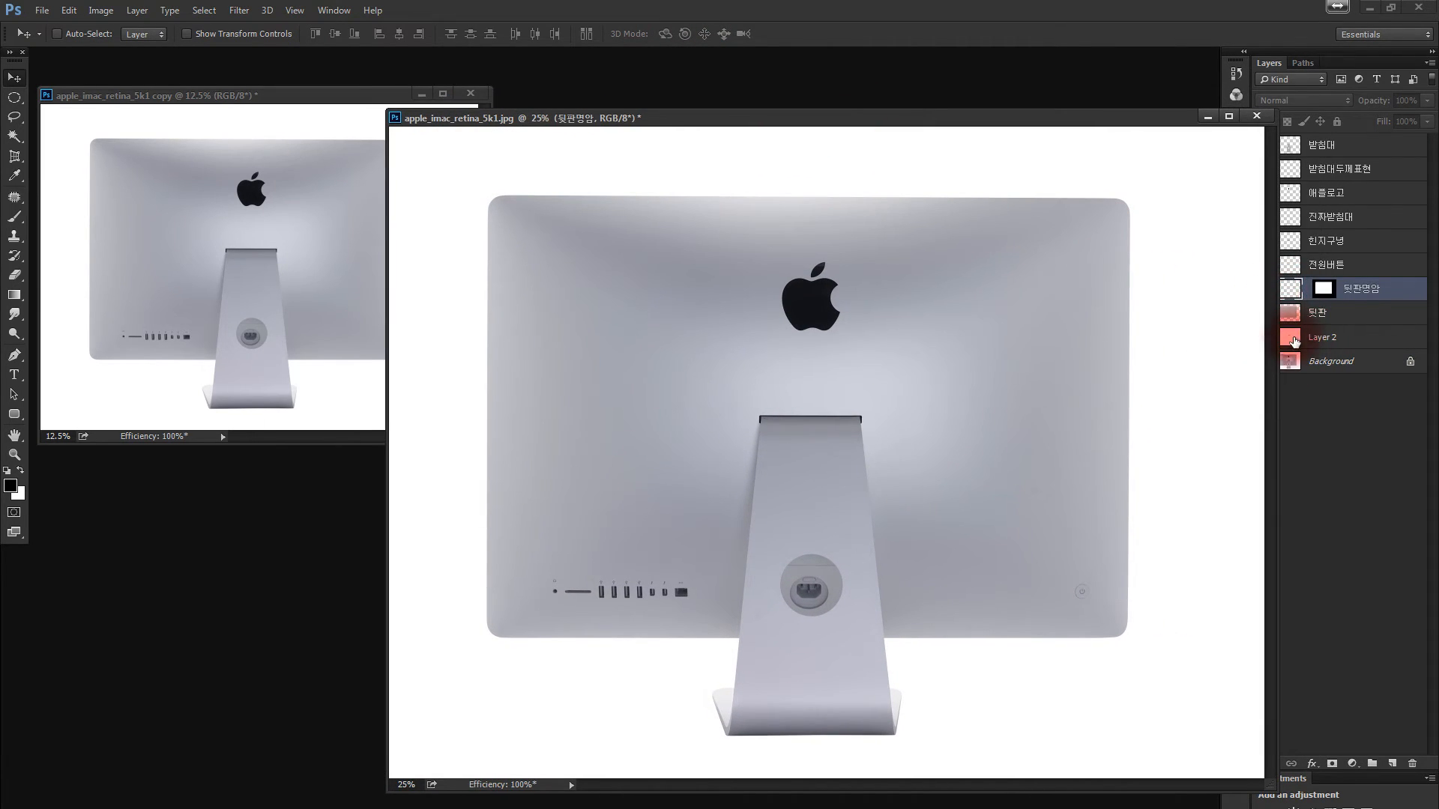
click(1294, 342)
drag(1149, 119, 1064, 152)
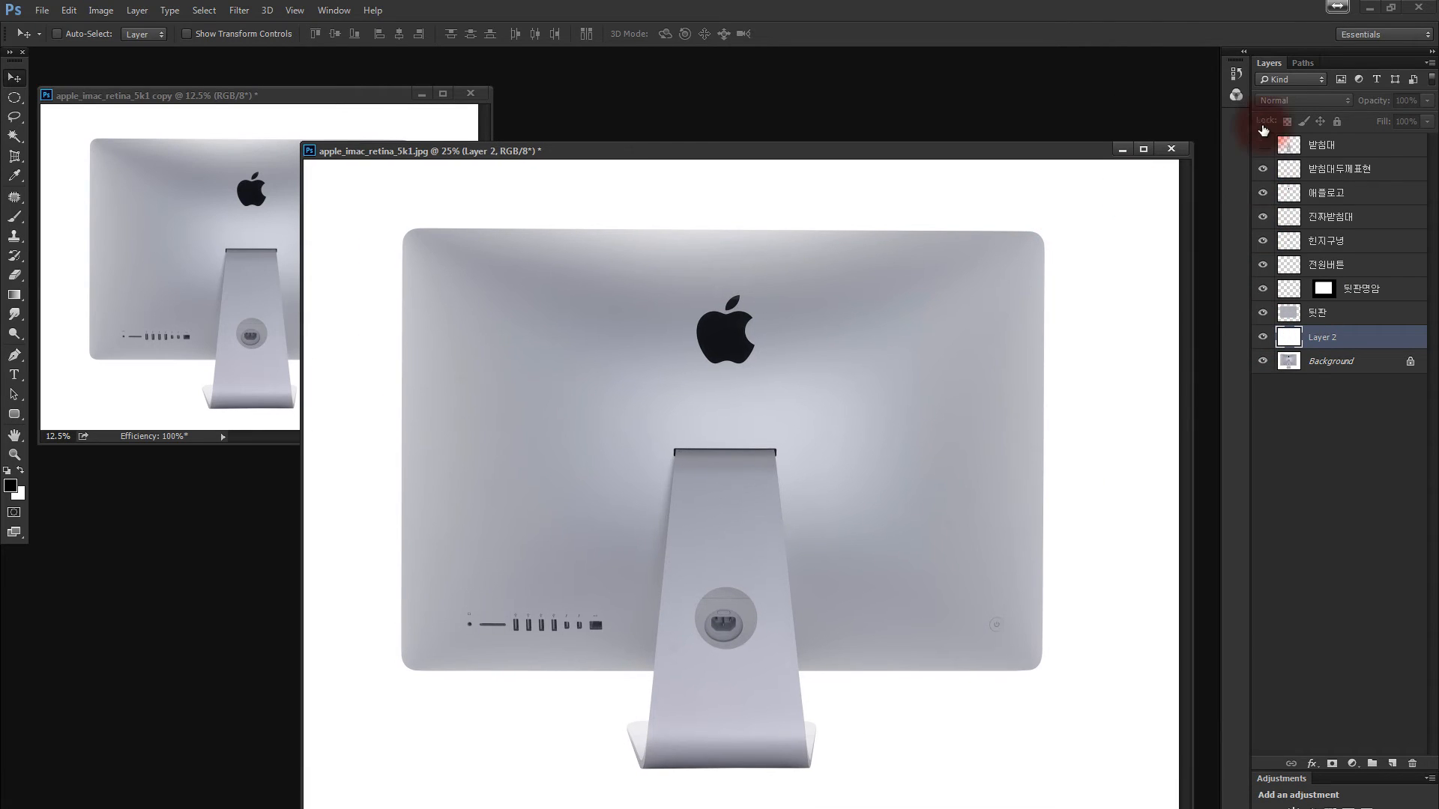
click(1262, 145)
click(1289, 289)
mouse_move(952, 151)
mouse_down()
mouse_move(1023, 125)
mouse_move(979, 107)
mouse_up()
Sample light grey from the reference and brush highlights at 775 px, 30% opacity, along the panel's top edge and around the stand's top.
key(b)
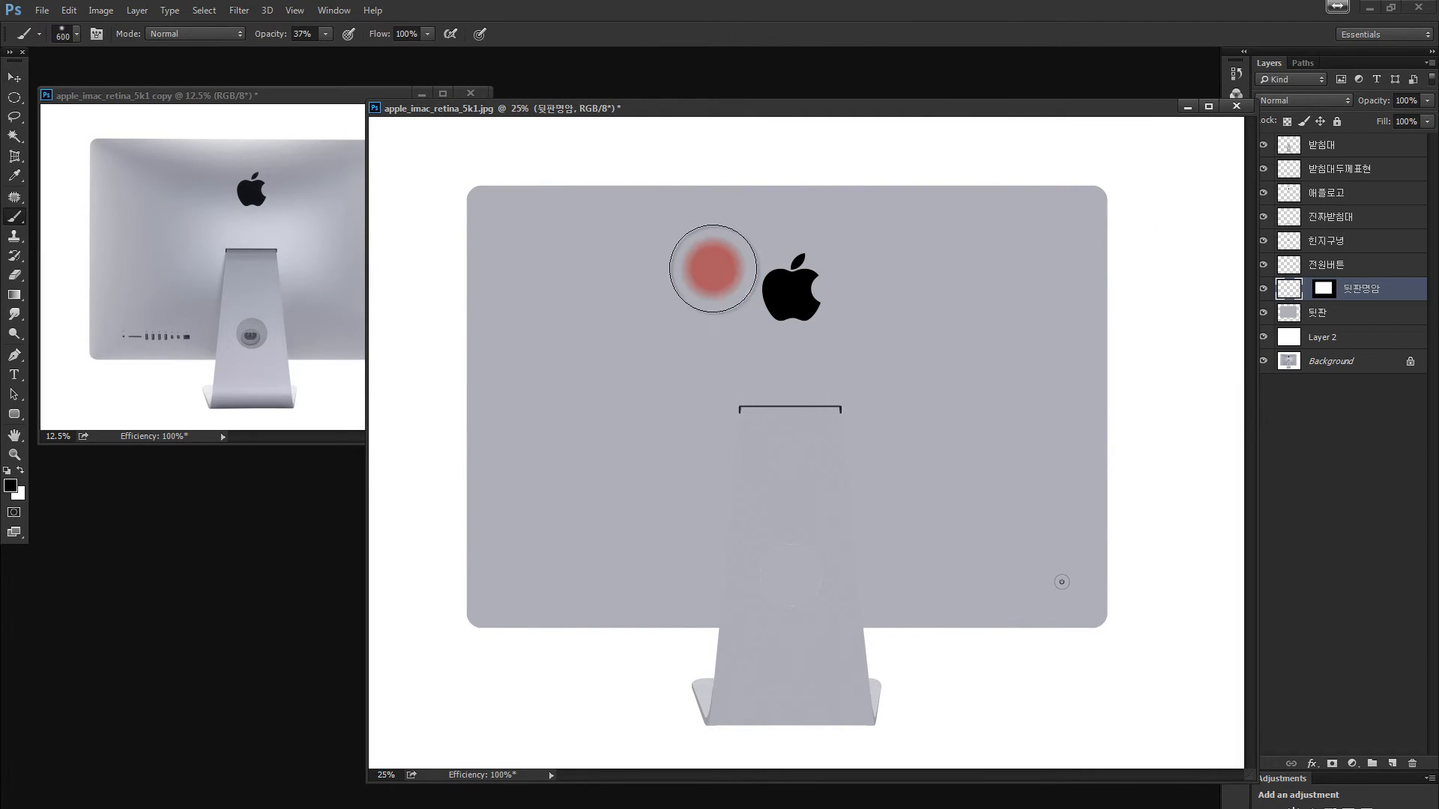
alt+click(238, 144)
drag(738, 200, 750, 202)
mouse_move(614, 182)
mouse_down()
mouse_move(962, 202)
mouse_move(1026, 129)
mouse_up()
key(ctrl+z)
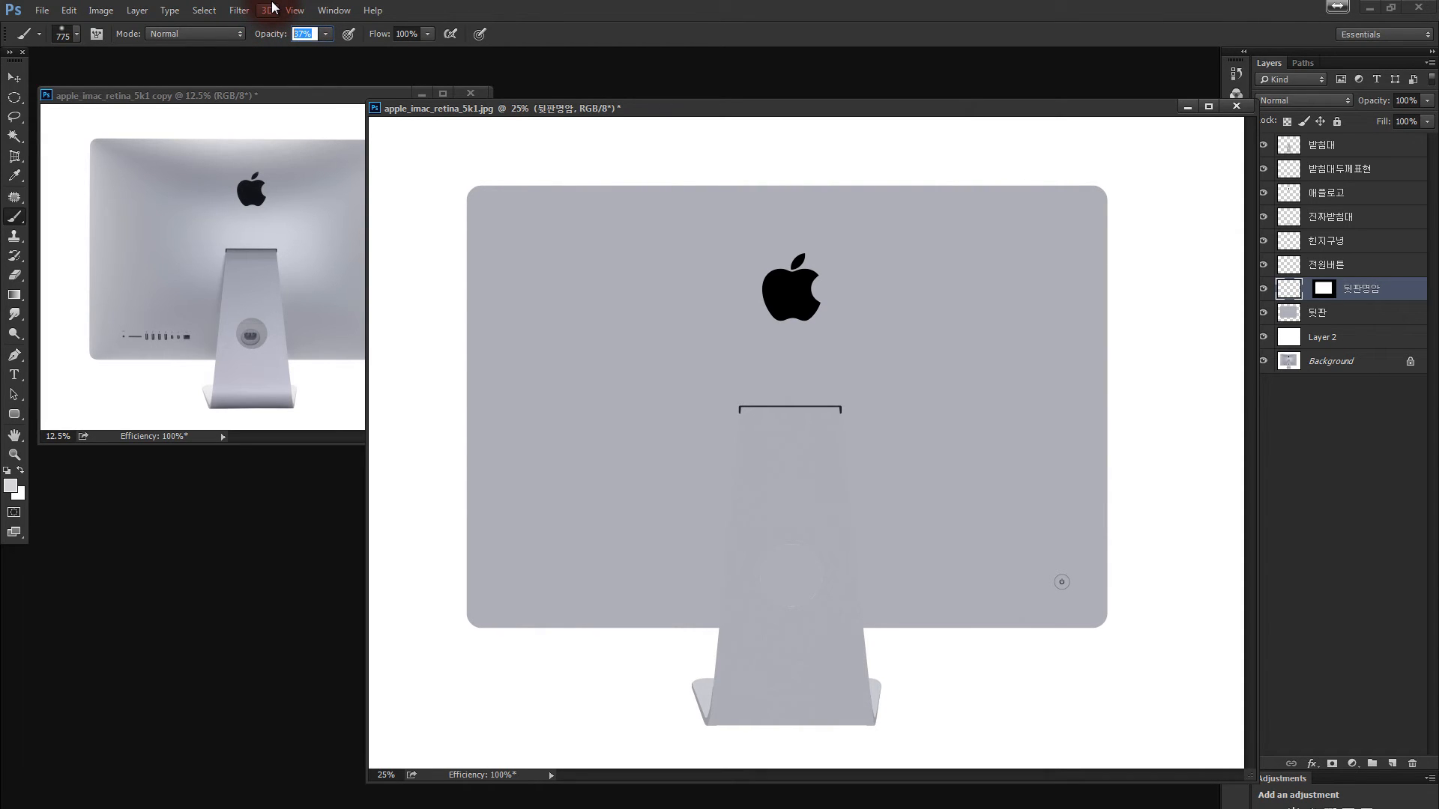
mouse_move(559, 97)
mouse_down()
mouse_move(612, 166)
mouse_move(659, 192)
mouse_move(554, 146)
mouse_move(729, 193)
mouse_move(865, 193)
mouse_move(992, 164)
mouse_move(894, 144)
mouse_move(683, 175)
mouse_move(657, 154)
mouse_move(756, 172)
mouse_move(867, 171)
mouse_move(868, 151)
mouse_move(669, 145)
mouse_move(778, 164)
mouse_move(903, 159)
mouse_move(639, 137)
mouse_move(970, 149)
mouse_move(926, 189)
mouse_move(798, 462)
mouse_move(861, 442)
mouse_move(840, 413)
mouse_move(764, 406)
mouse_move(725, 435)
mouse_move(764, 457)
mouse_move(825, 445)
mouse_move(802, 417)
mouse_move(736, 419)
mouse_move(859, 424)
mouse_move(810, 546)
mouse_move(740, 427)
mouse_move(705, 279)
mouse_up()
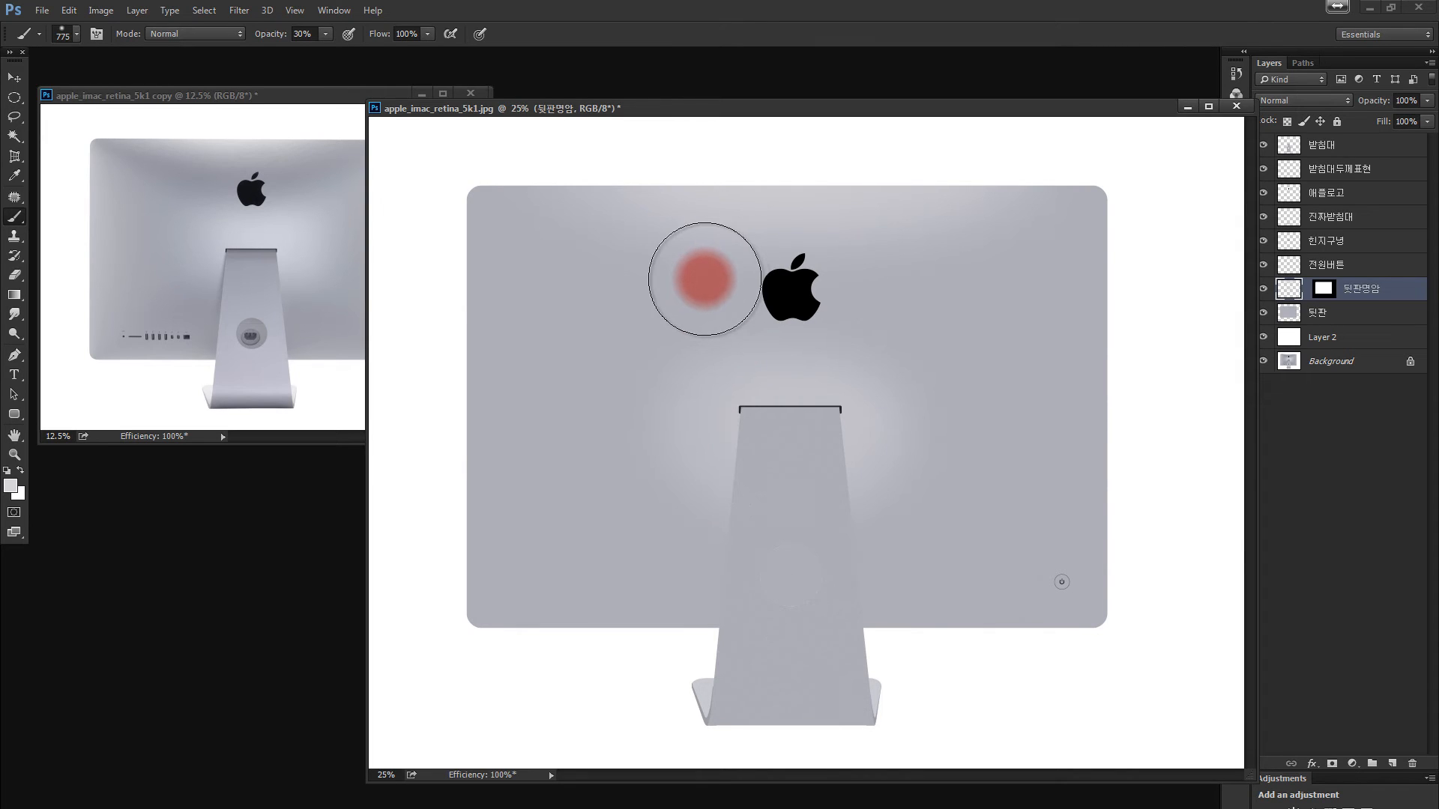
Brush soft light shading along the back panel's left and bottom edges, varying the brush between 250 and 800 px.
key(bracketleft)
key(bracketleft)
key(bracketleft)
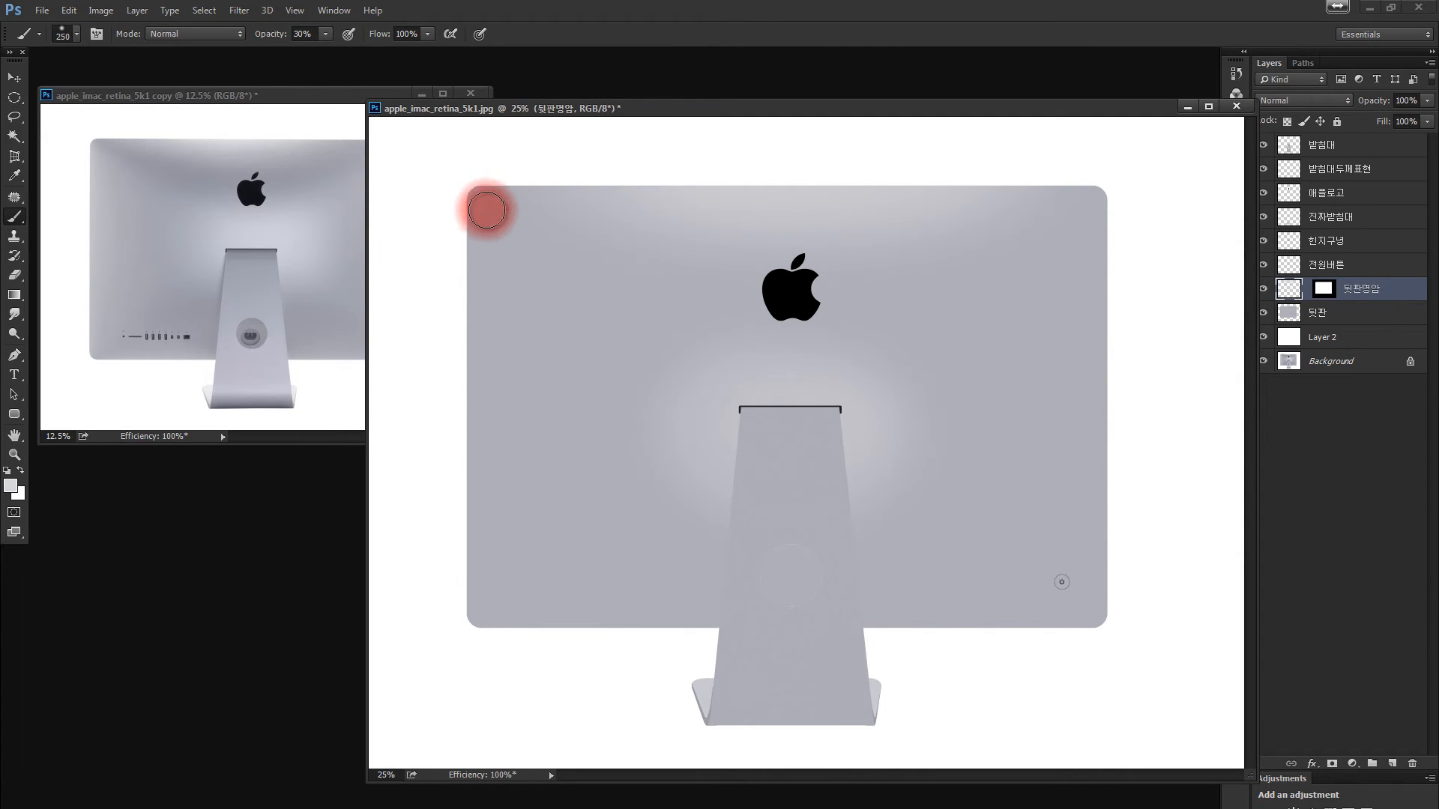
mouse_move(486, 211)
mouse_down()
mouse_move(538, 256)
mouse_move(559, 408)
mouse_move(456, 233)
mouse_move(453, 252)
mouse_move(438, 238)
mouse_move(495, 308)
mouse_move(512, 440)
mouse_move(481, 529)
mouse_move(444, 573)
mouse_move(429, 551)
mouse_move(449, 408)
mouse_move(426, 247)
mouse_move(456, 615)
mouse_move(532, 664)
mouse_move(546, 544)
mouse_move(536, 400)
mouse_up()
key(bracketright)
key(bracketright)
key(bracketright)
key(bracketright)
key(bracketright)
key(bracketright)
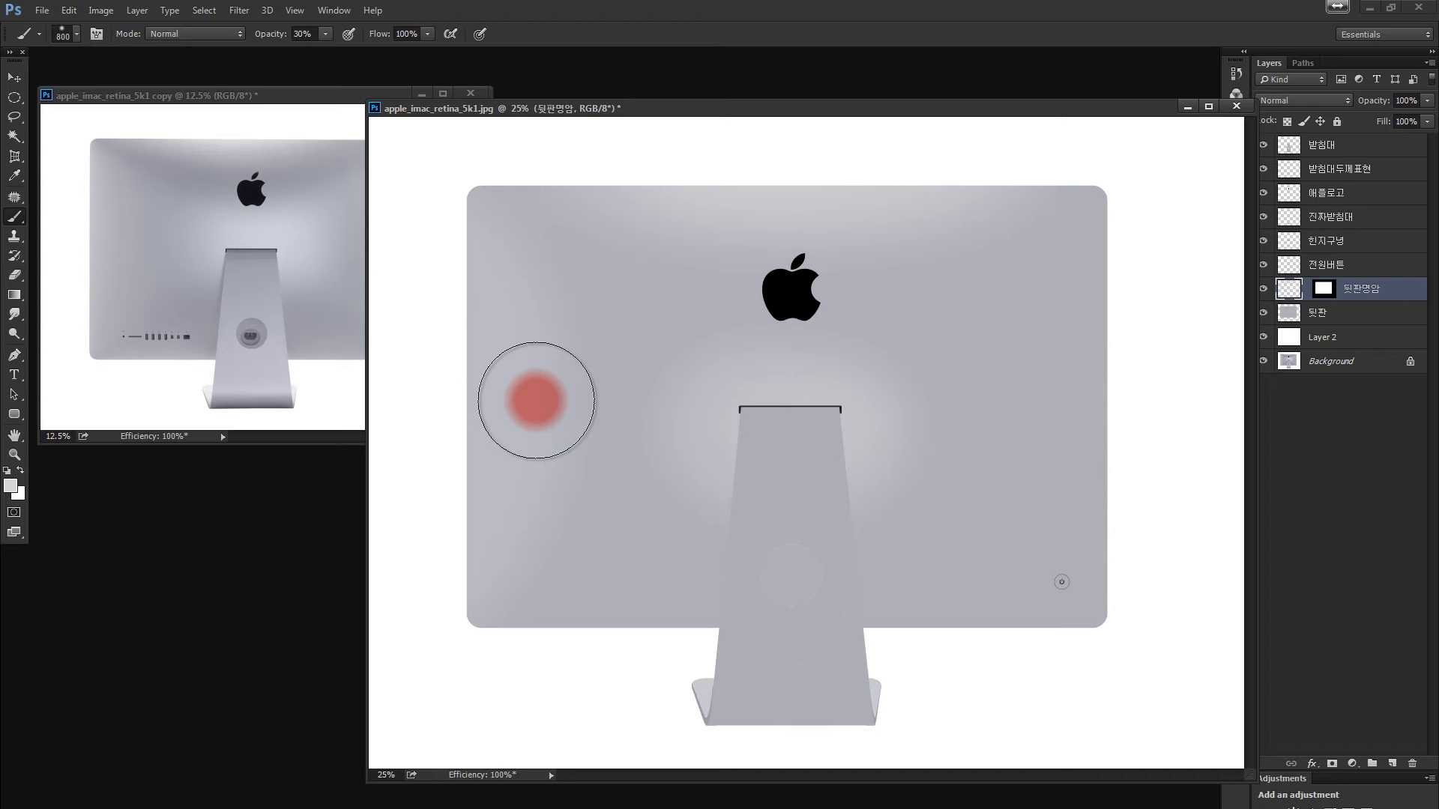
drag(281, 93, 231, 83)
drag(530, 113, 573, 95)
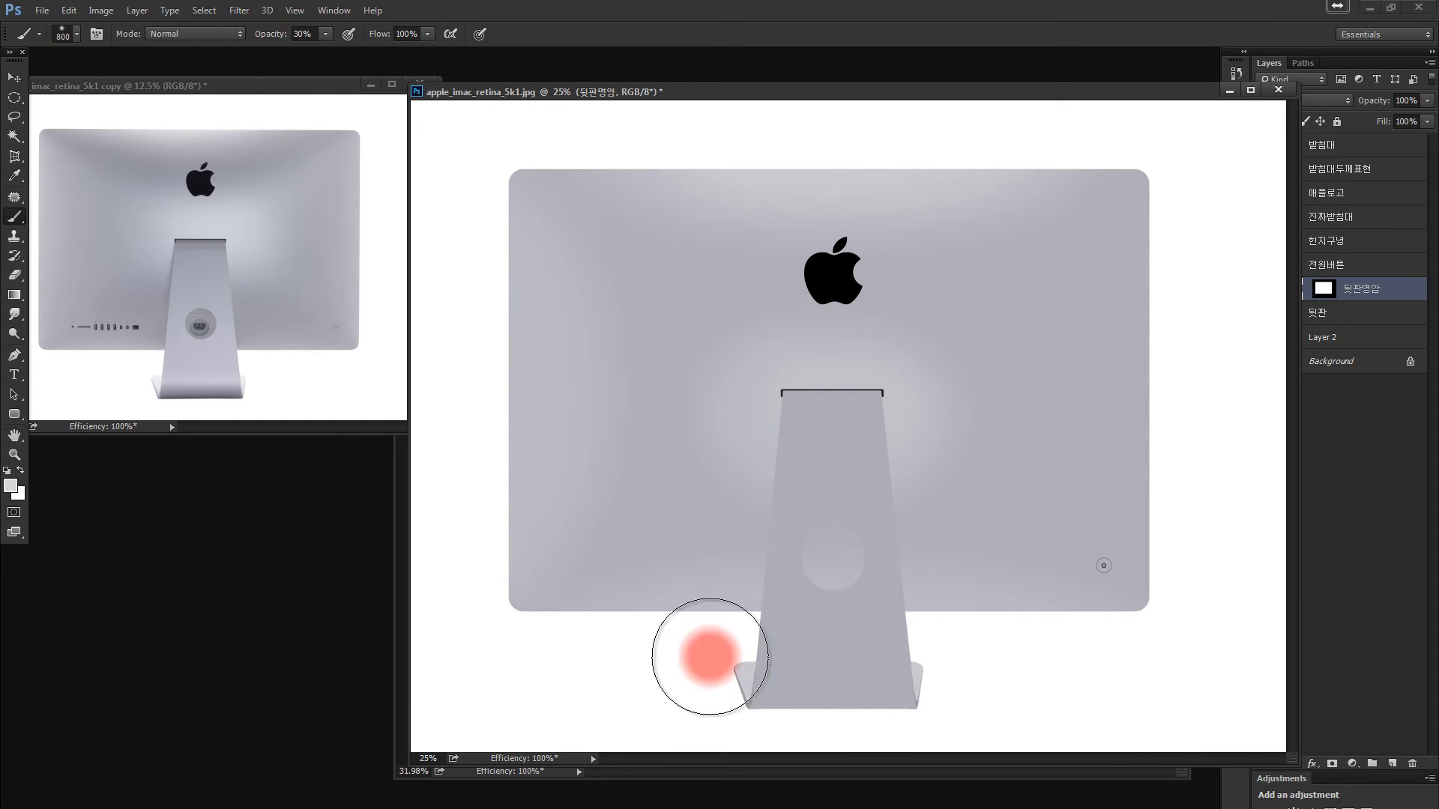
View the 뒷판명암 layer's mask on its own, and return to the layer's image.
click(1324, 290)
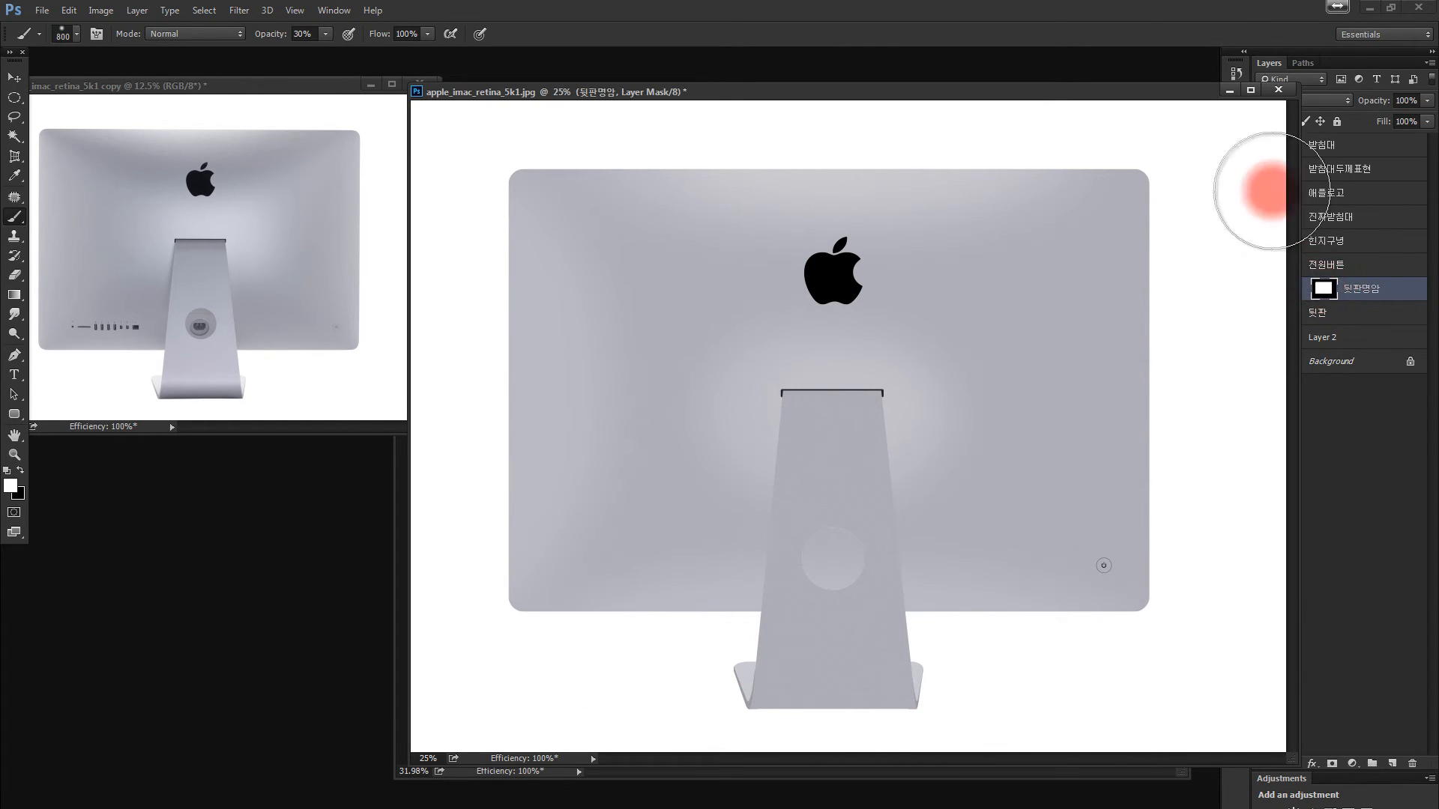
drag(1188, 93, 1075, 112)
alt+click(1320, 295)
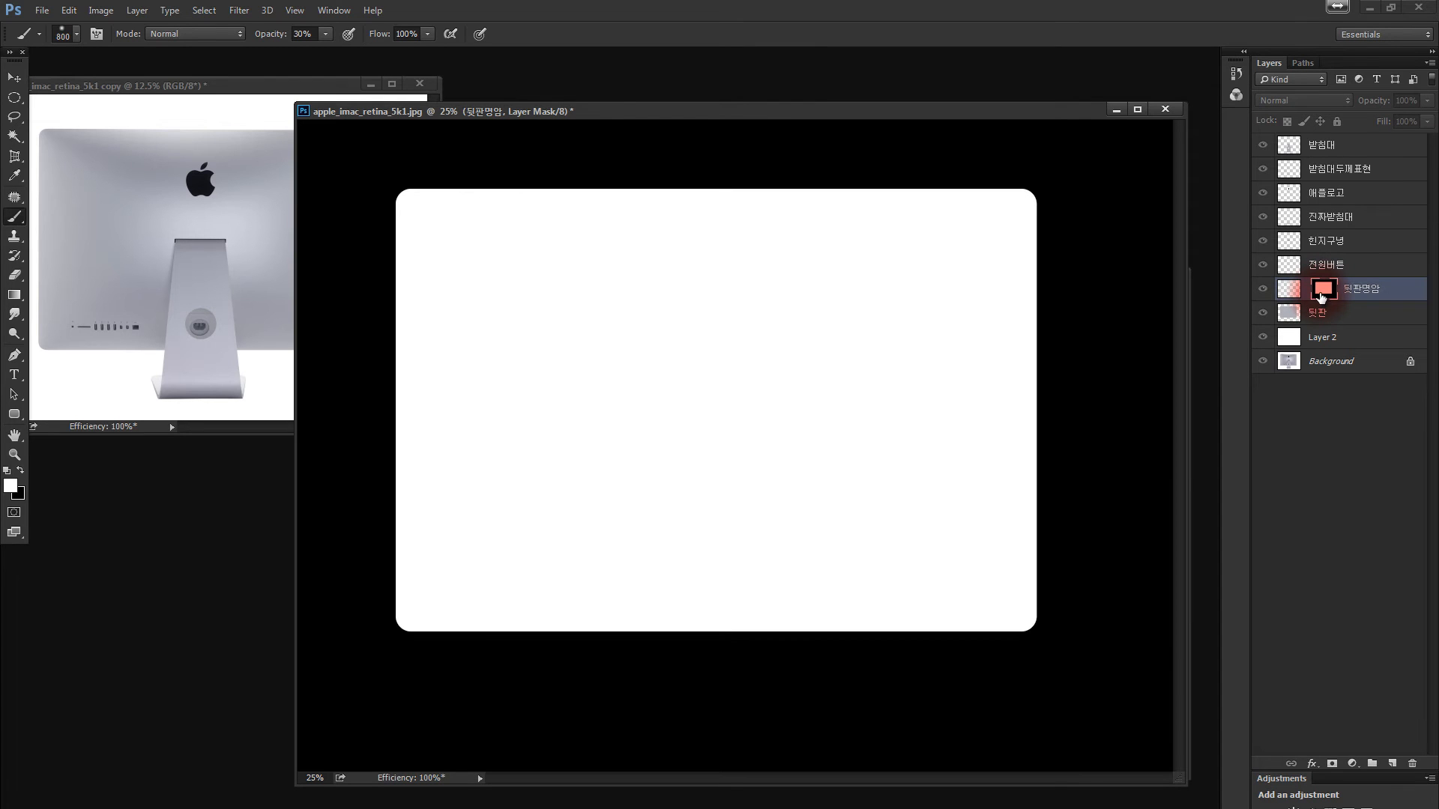
click(1291, 291)
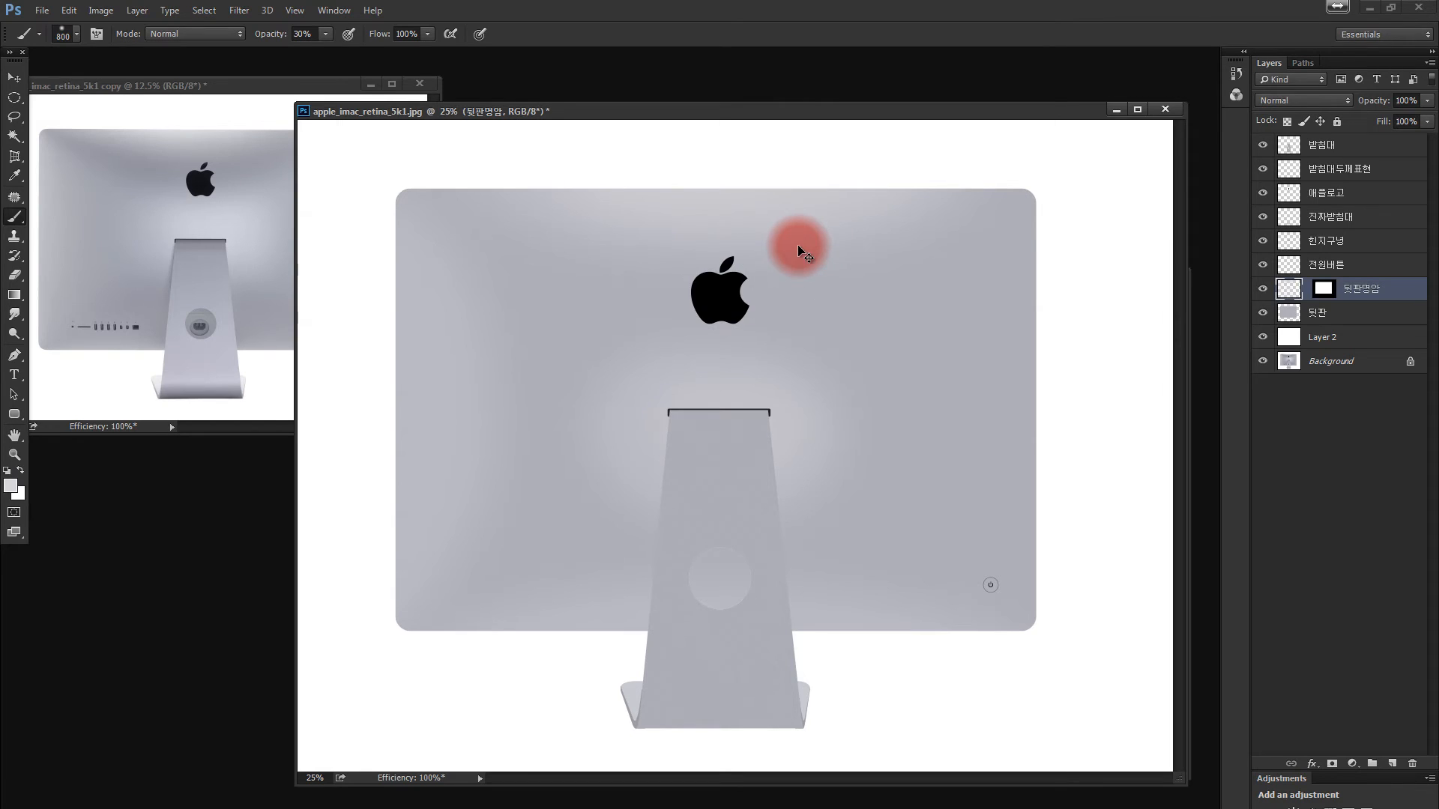
Set the foreground to white and brighten the highlights near the panel's left edge and around the stand's top at 30% opacity.
key(ctrl+minus)
drag(583, 120, 731, 99)
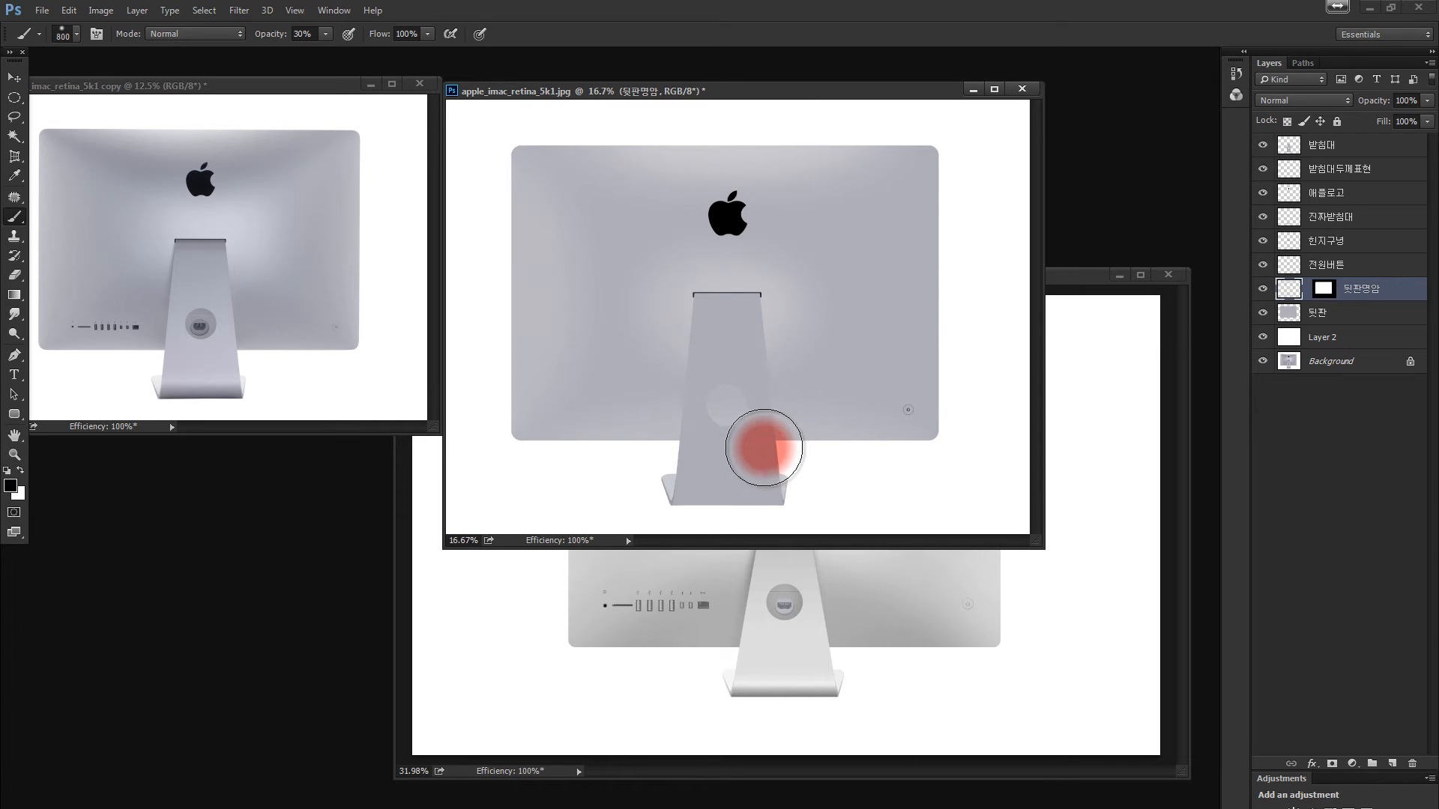
key(x)
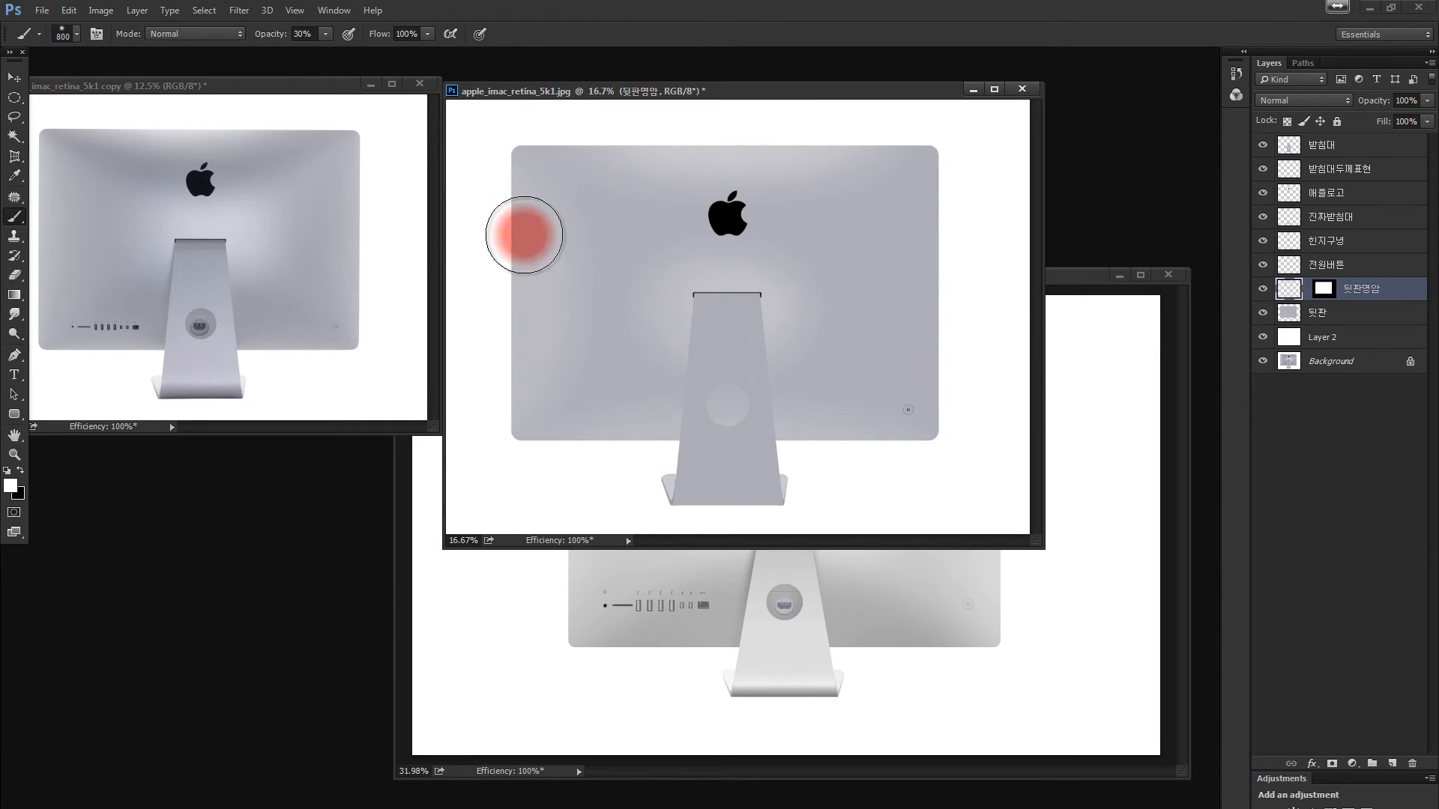
drag(546, 234, 588, 240)
mouse_move(722, 299)
mouse_down()
mouse_move(760, 405)
mouse_move(795, 342)
mouse_move(763, 356)
mouse_move(739, 340)
mouse_move(762, 319)
mouse_move(731, 287)
mouse_move(724, 296)
mouse_move(734, 481)
mouse_move(718, 308)
mouse_move(737, 195)
mouse_move(595, 106)
mouse_move(565, 107)
mouse_move(710, 108)
mouse_move(881, 71)
mouse_up()
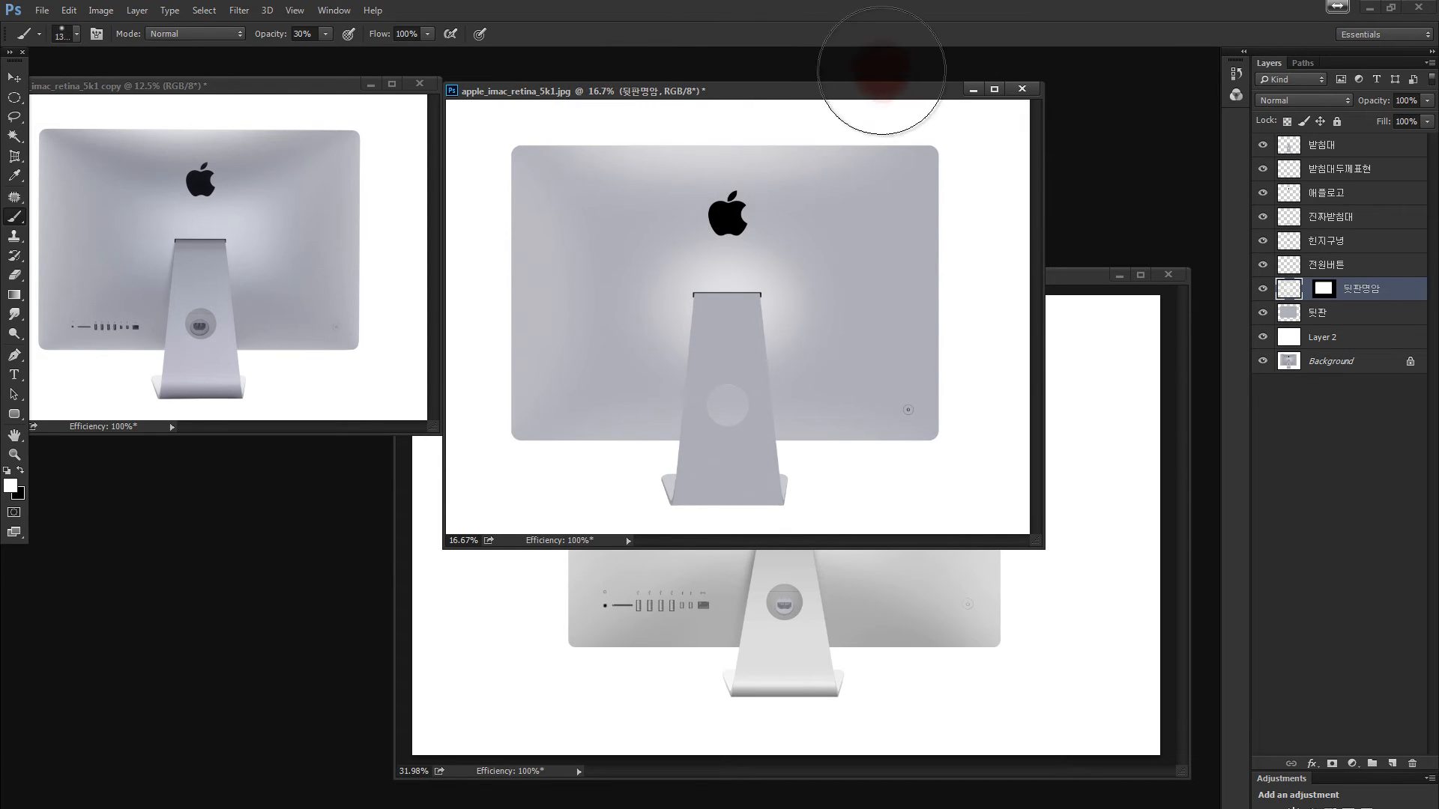
Paint white highlights along the back panel's top and right edges with soft brushes from 600 px upward.
key(bracketleft)
key(bracketleft)
key(bracketleft)
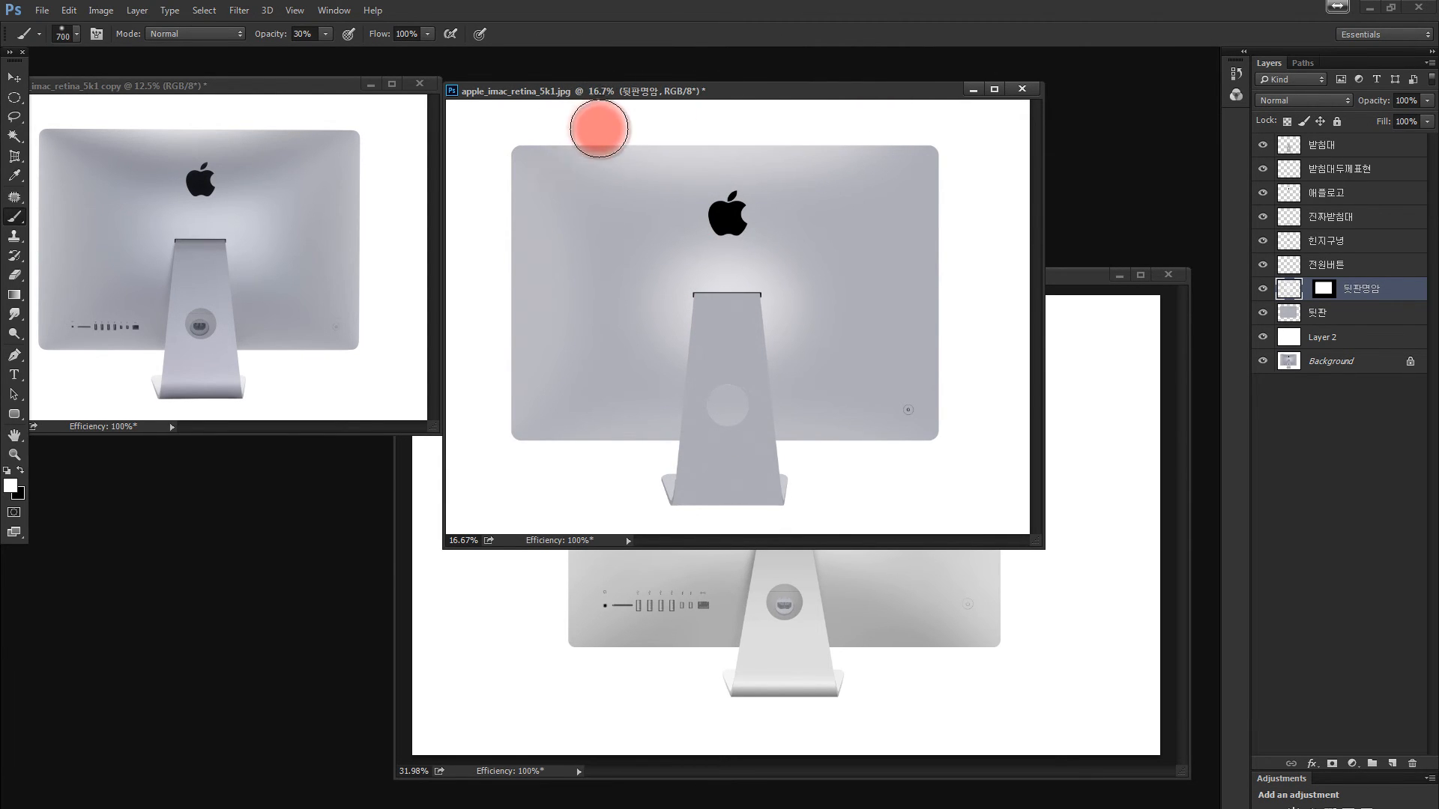
key(bracketleft)
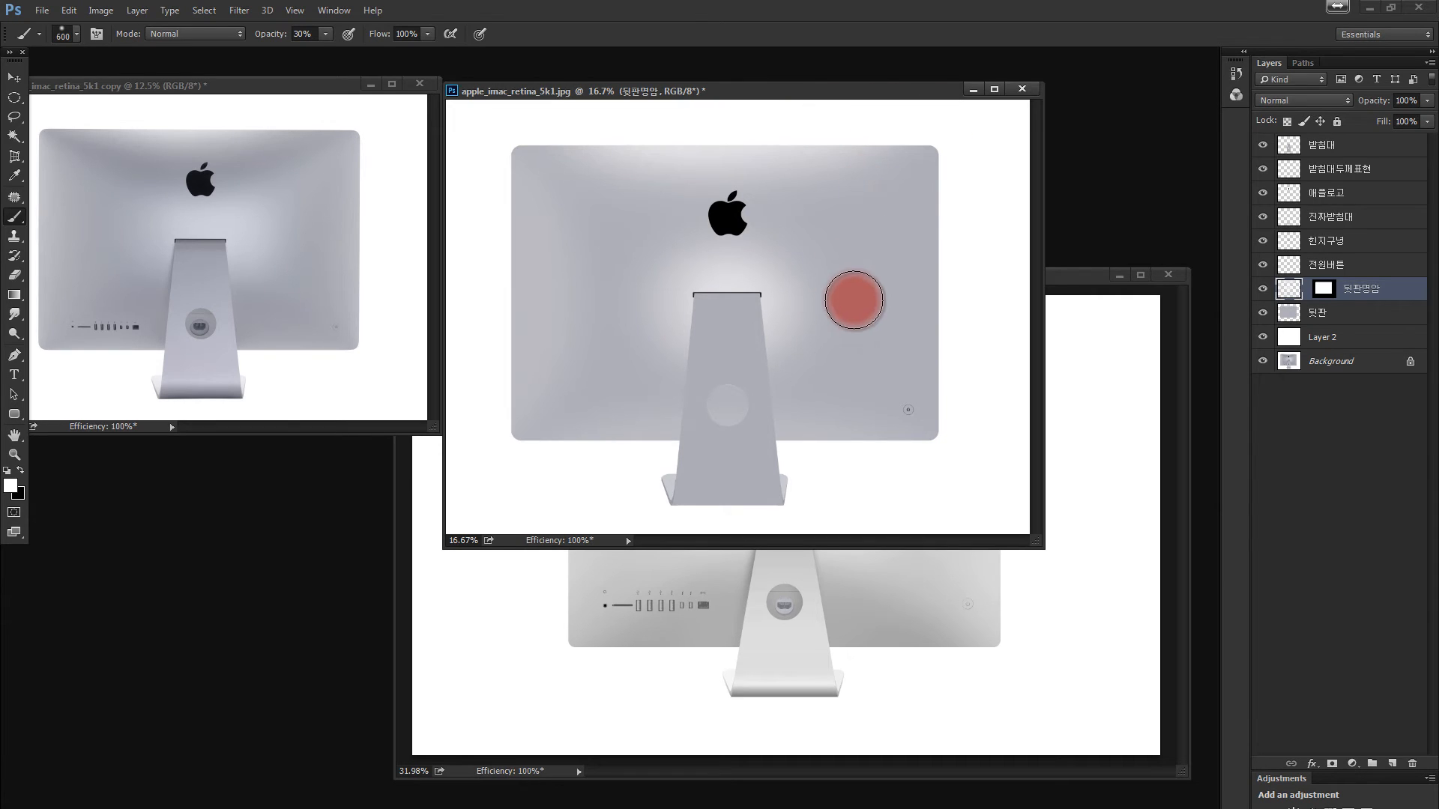
key(bracketright)
key(bracketright)
key(bracketright)
key(bracketright)
key(bracketright)
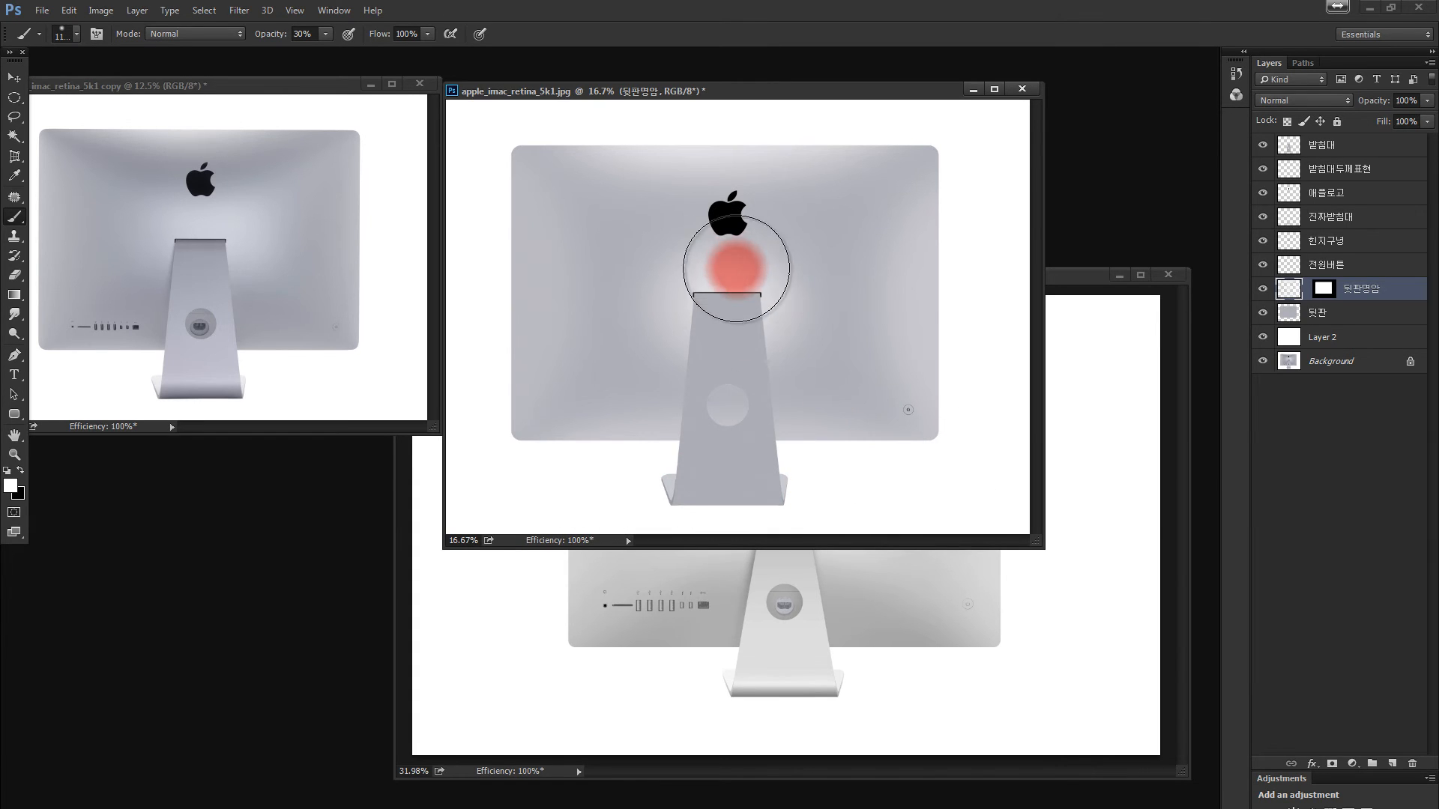
Try a black 250 px shadow stroke at 30% opacity inward from the panel's upper-left corner, and undo it.
key(x)
key(bracketleft)
key(bracketleft)
key(bracketleft)
key(bracketleft)
key(bracketleft)
key(bracketleft)
key(bracketleft)
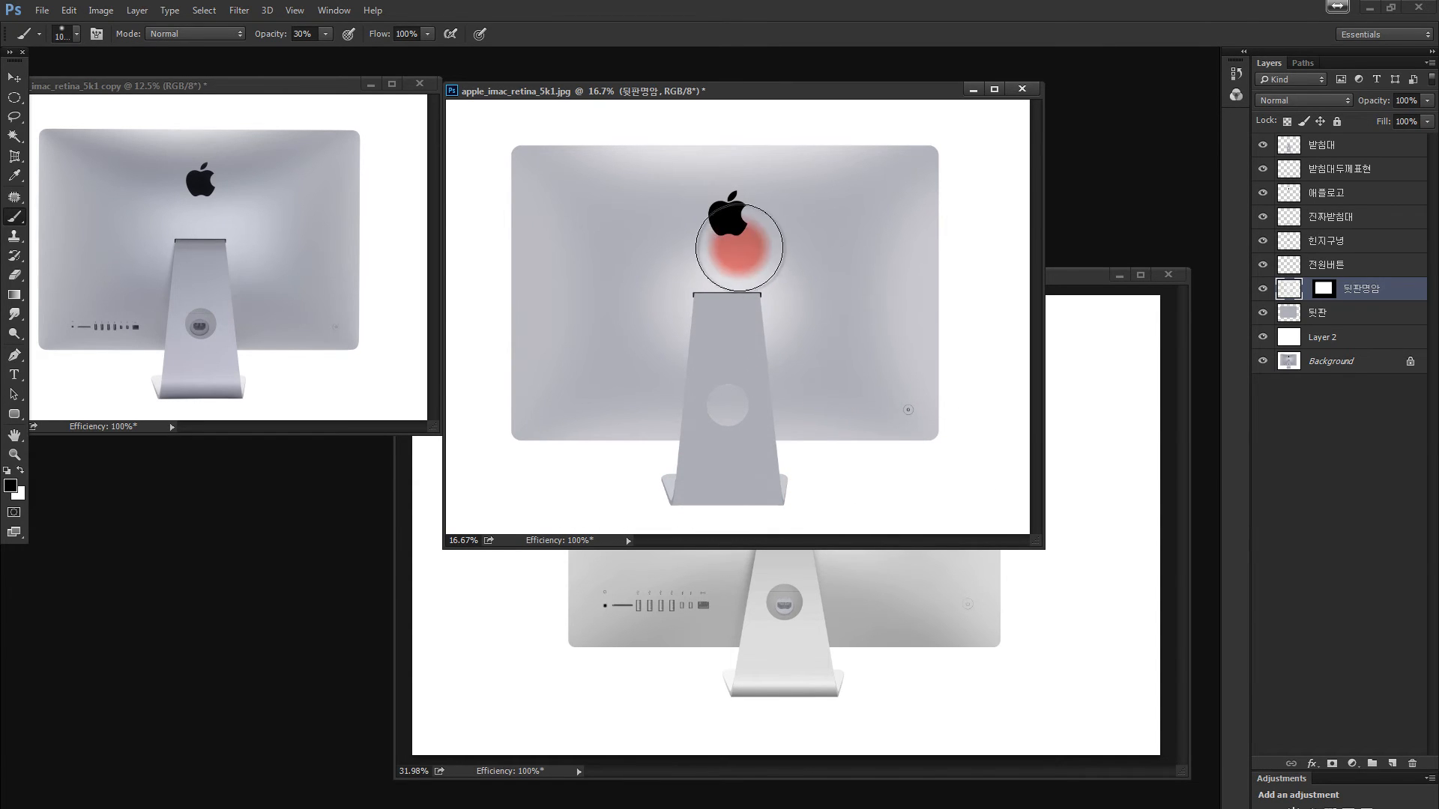
drag(527, 159, 633, 227)
key(ctrl+z)
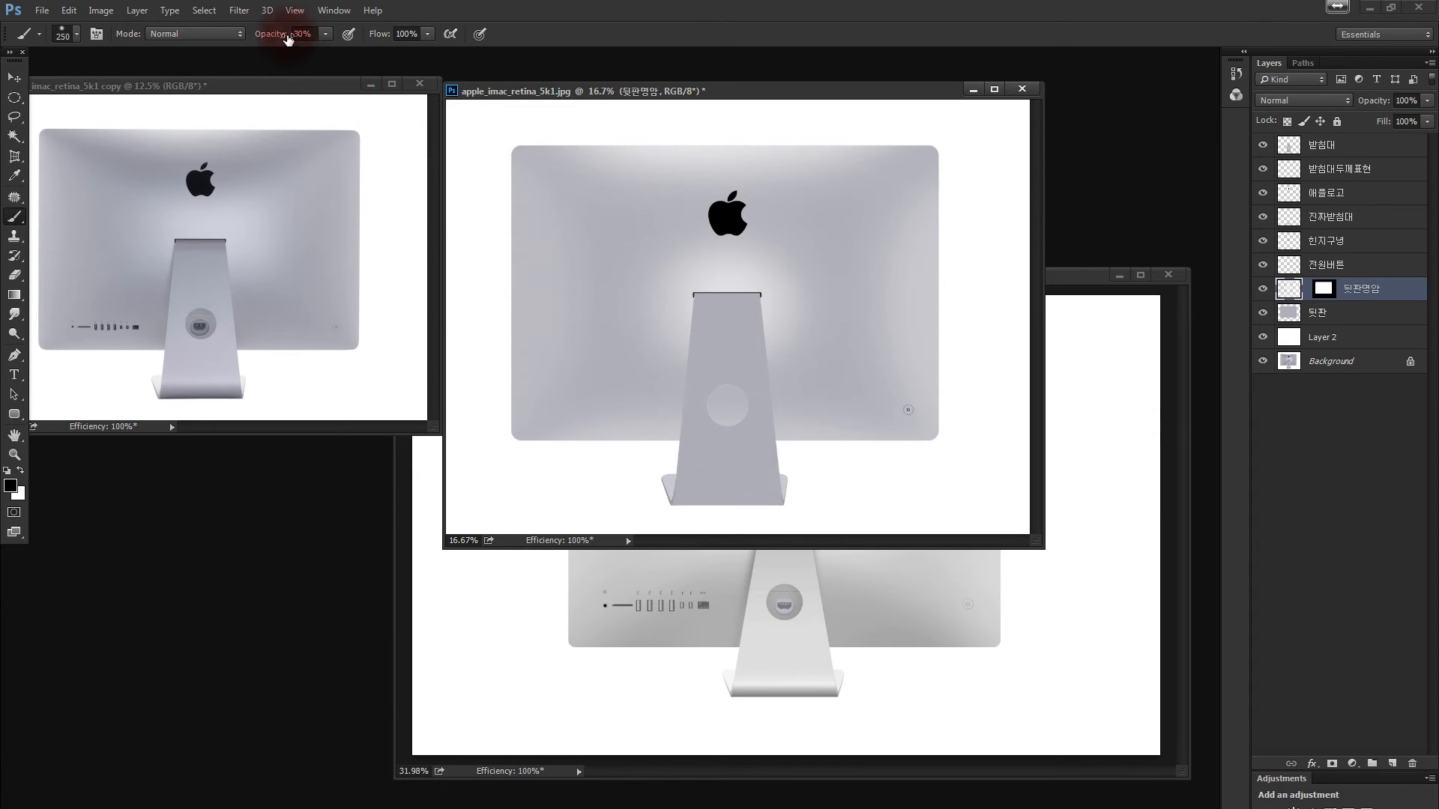
Lower the brush opacity to 10%, test a black stroke, and change the foreground colour to dark grey 565656.
drag(313, 60, 308, 58)
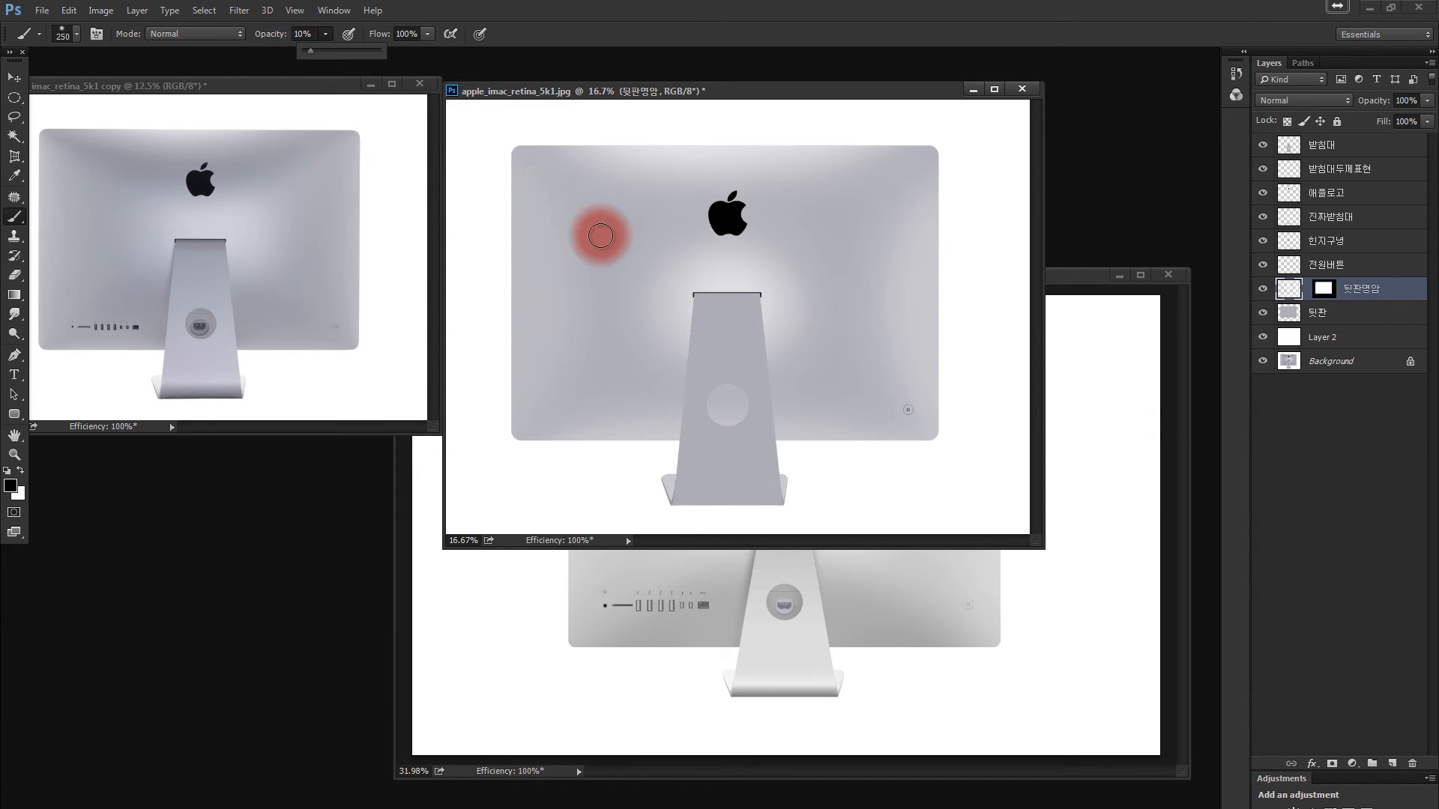
drag(533, 161, 607, 201)
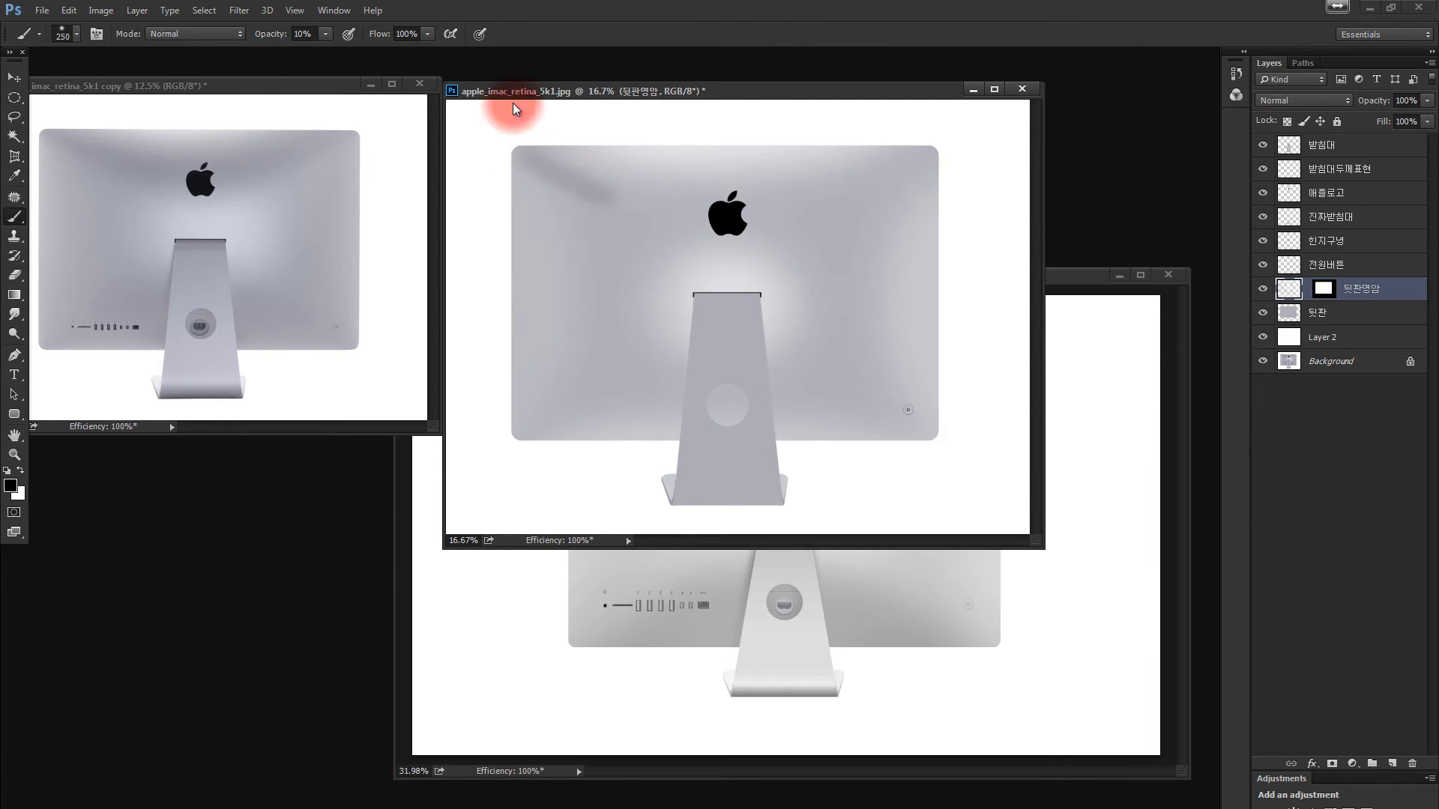
click(10, 486)
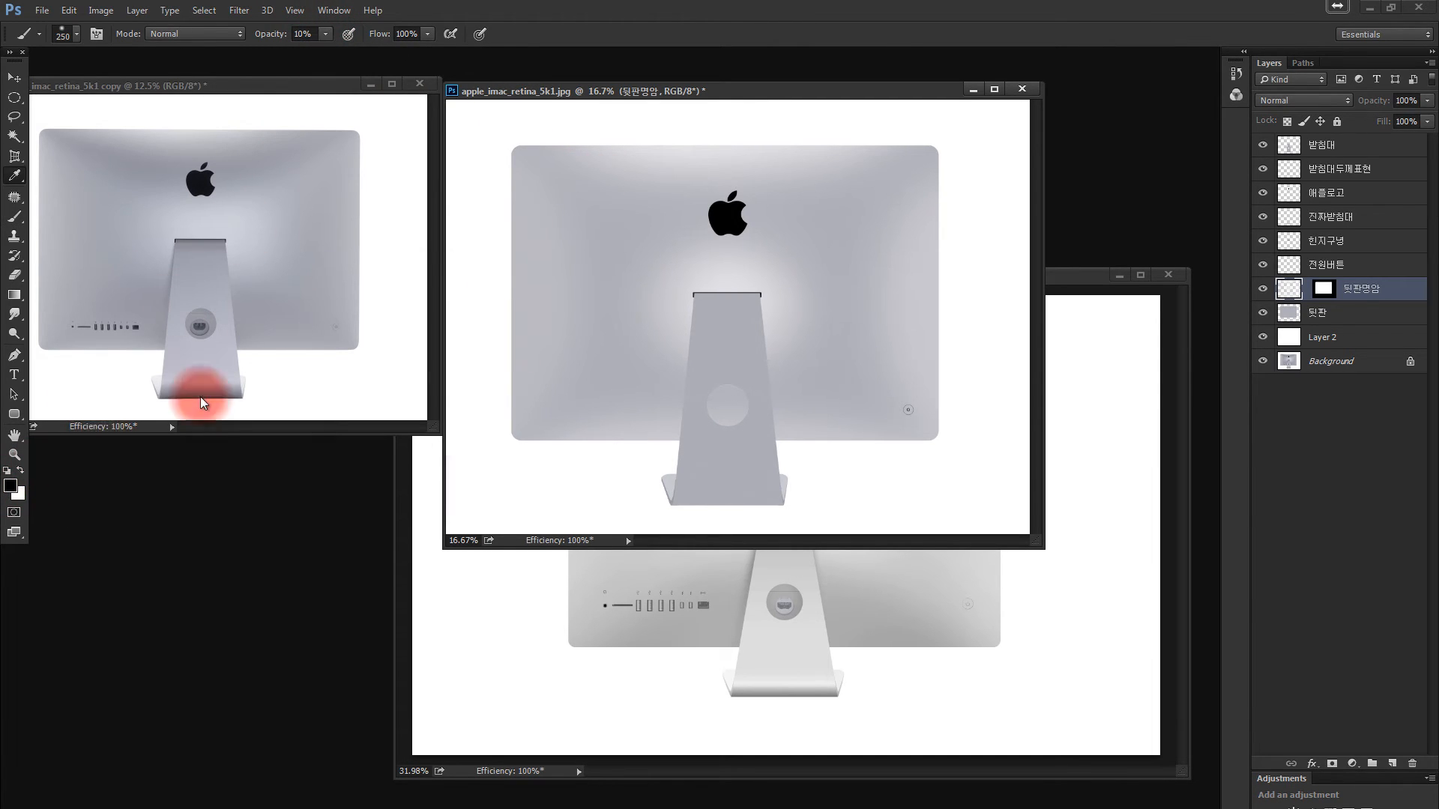
click(643, 160)
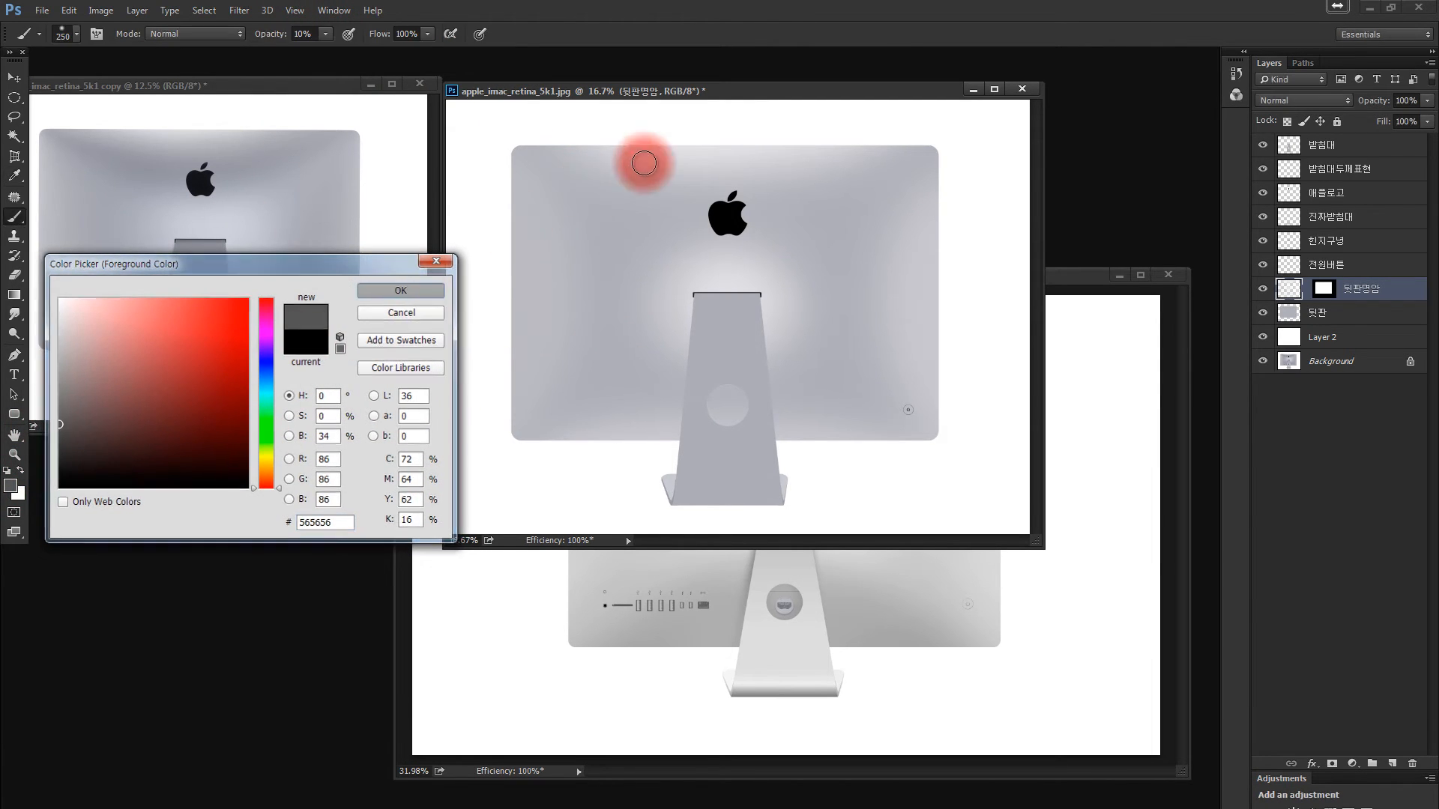
key(Return)
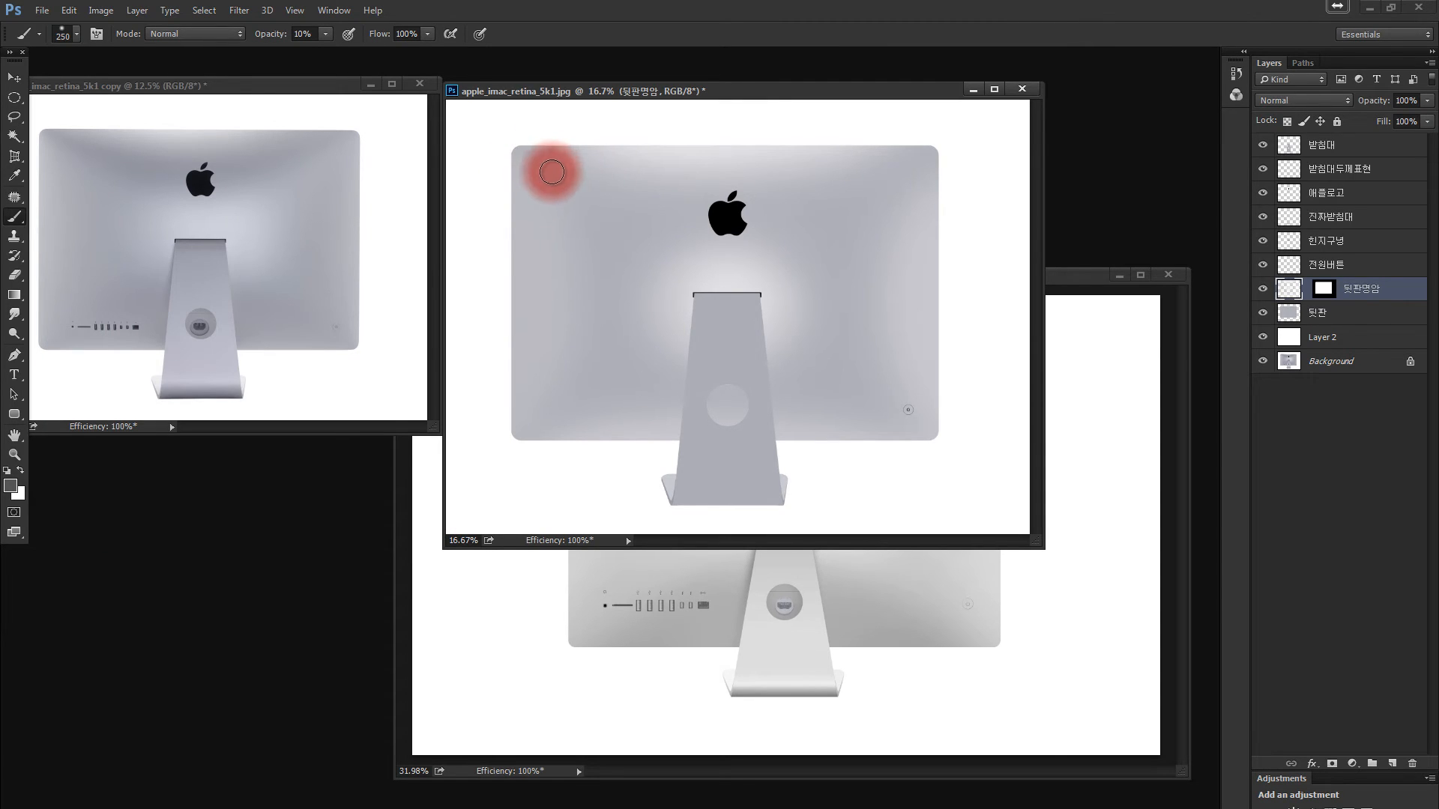
Brush diagonal dark grey shading inward from the panel's upper corners with a 700 px brush, and undo the last stroke.
key(bracketright)
key(bracketright)
key(bracketright)
key(bracketright)
key(bracketright)
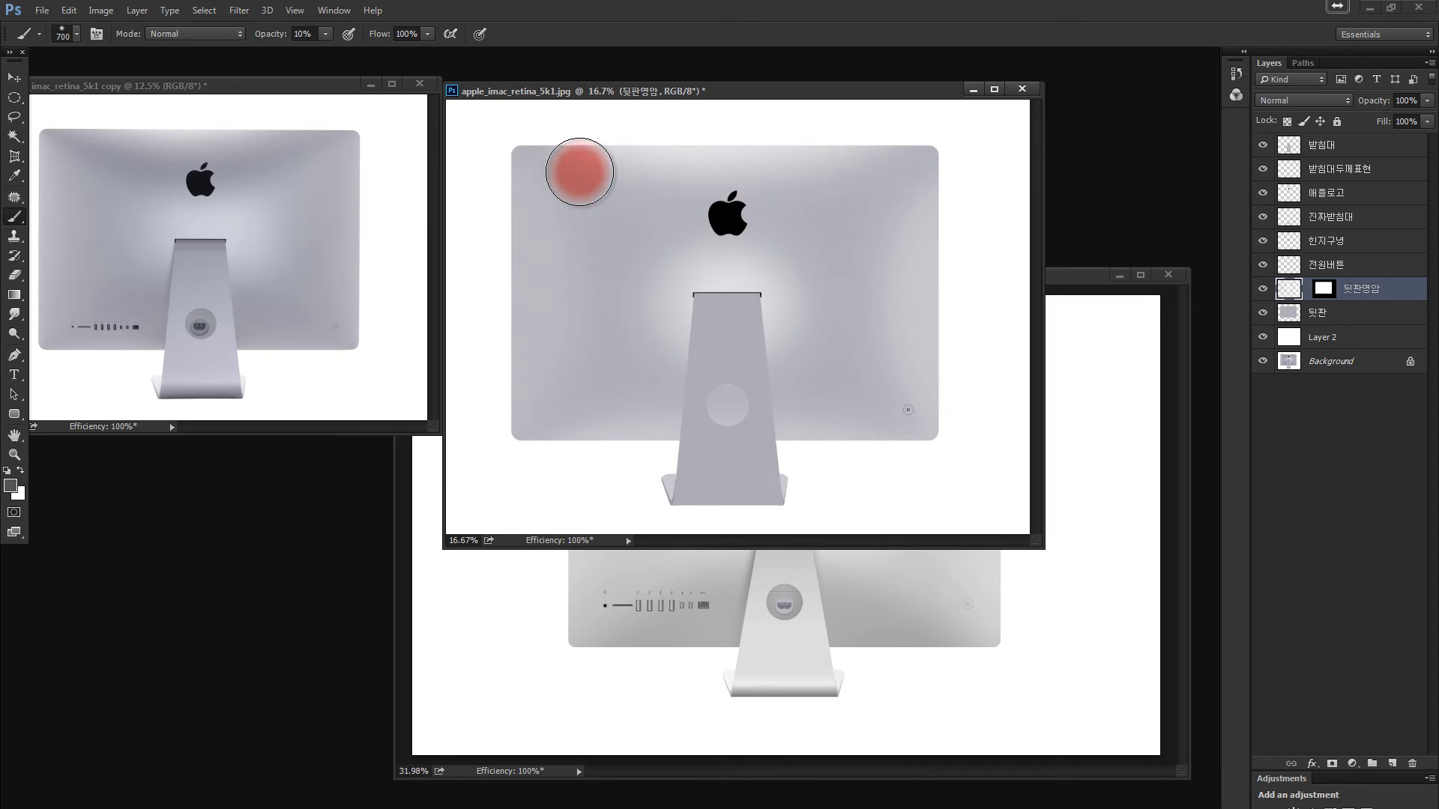
drag(538, 163, 696, 248)
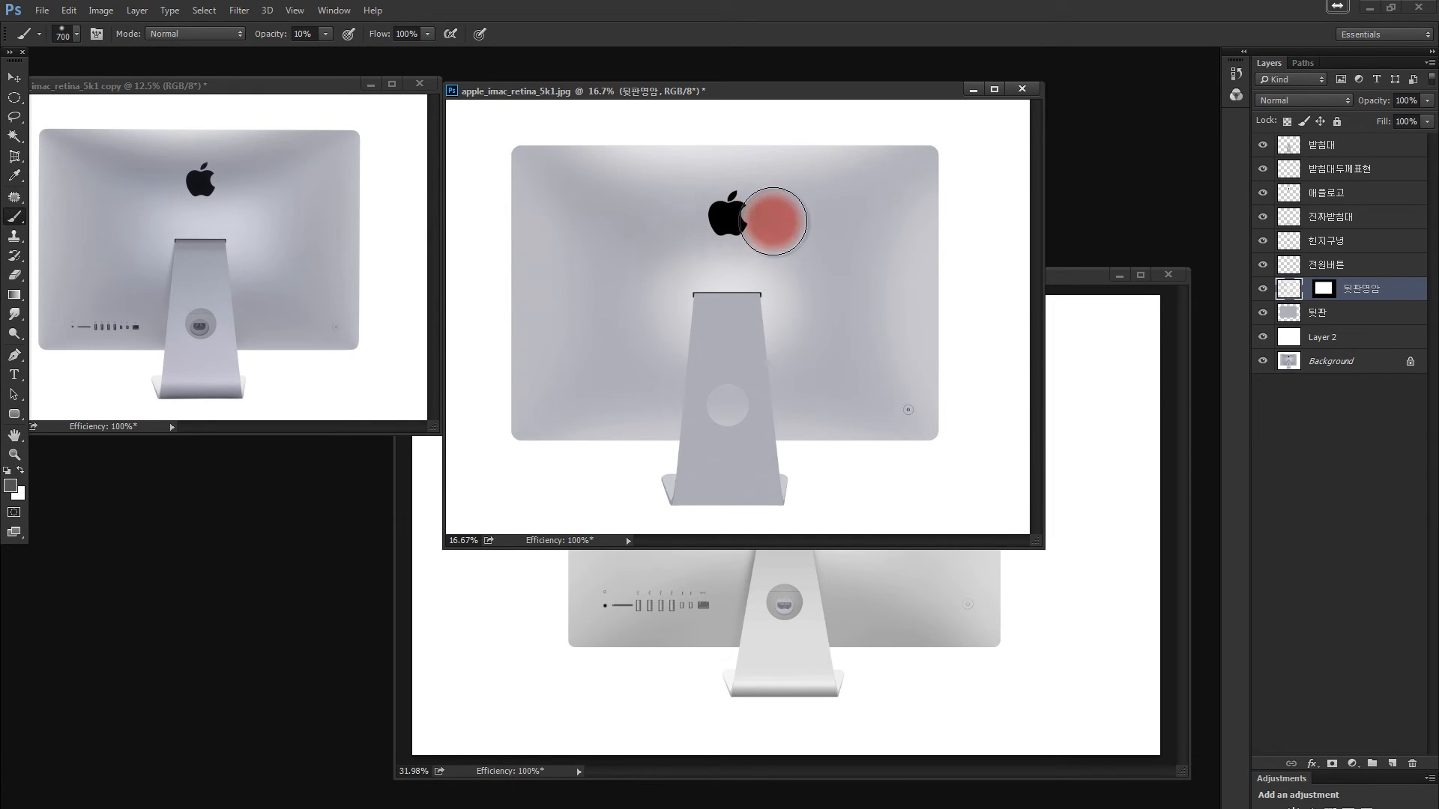
mouse_move(773, 222)
mouse_down()
mouse_move(880, 183)
mouse_move(973, 120)
mouse_up()
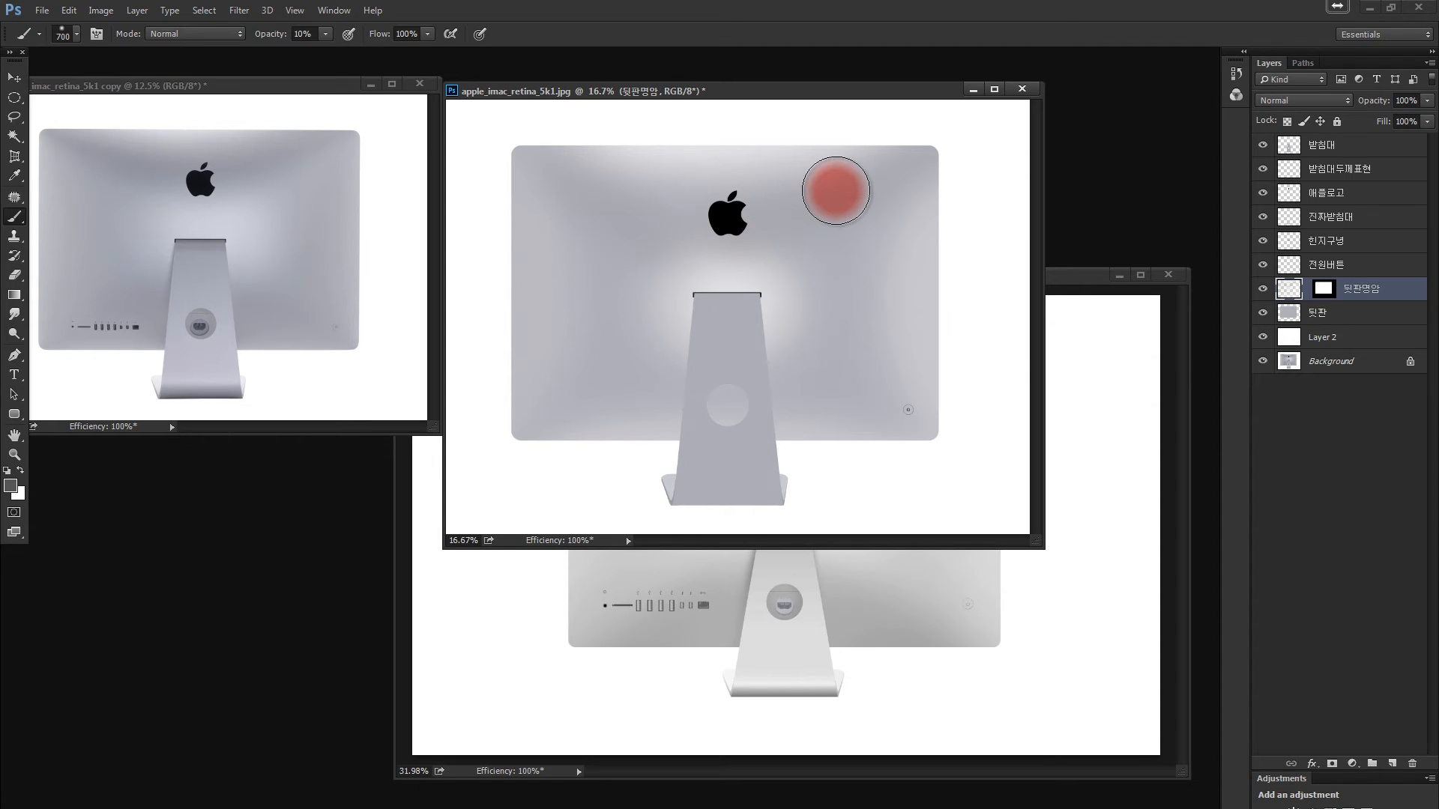
key(ctrl+z)
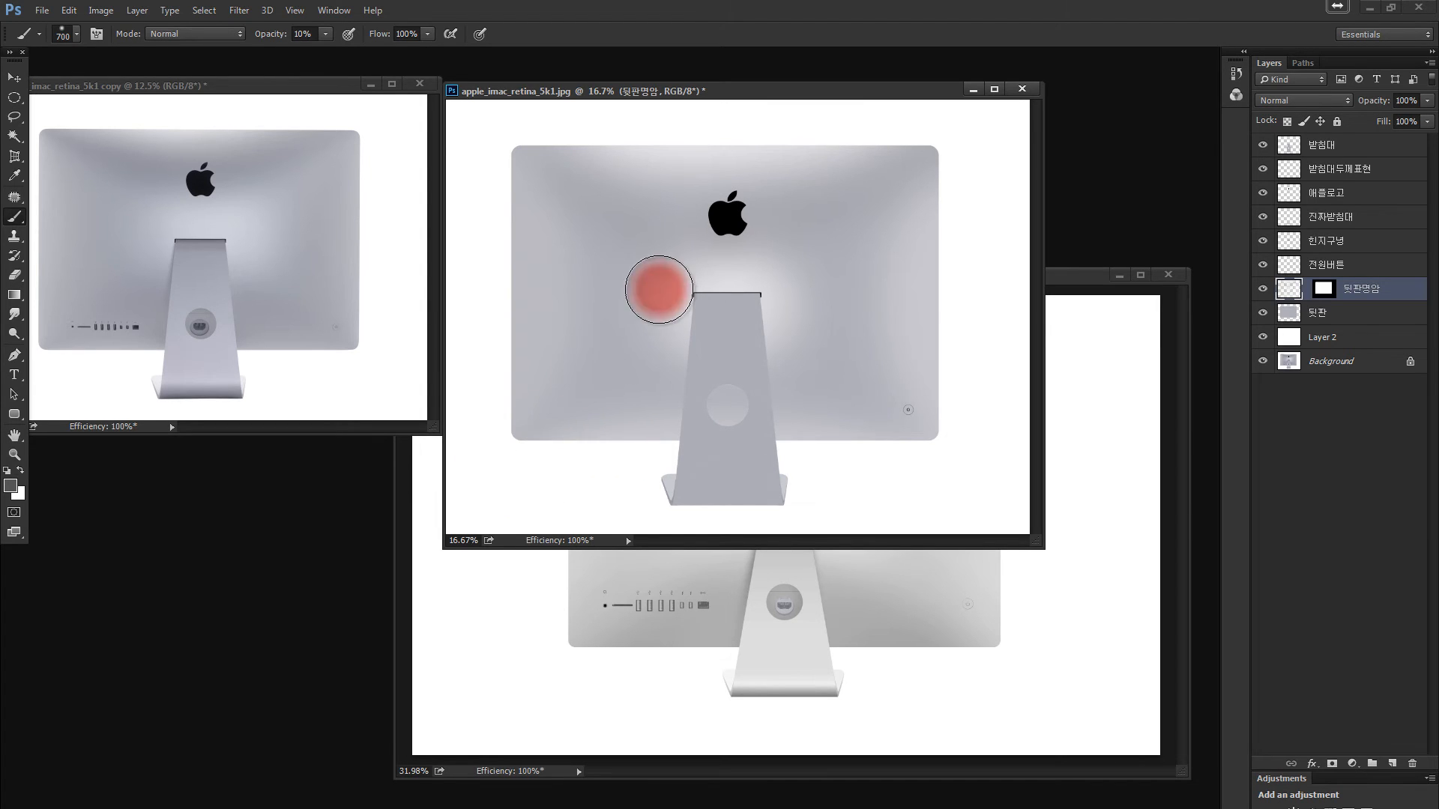
Outline the lower back panel with an unfeathered polygonal selection running from its bottom corners to the stand's top edge, and hide the outline.
key(l)
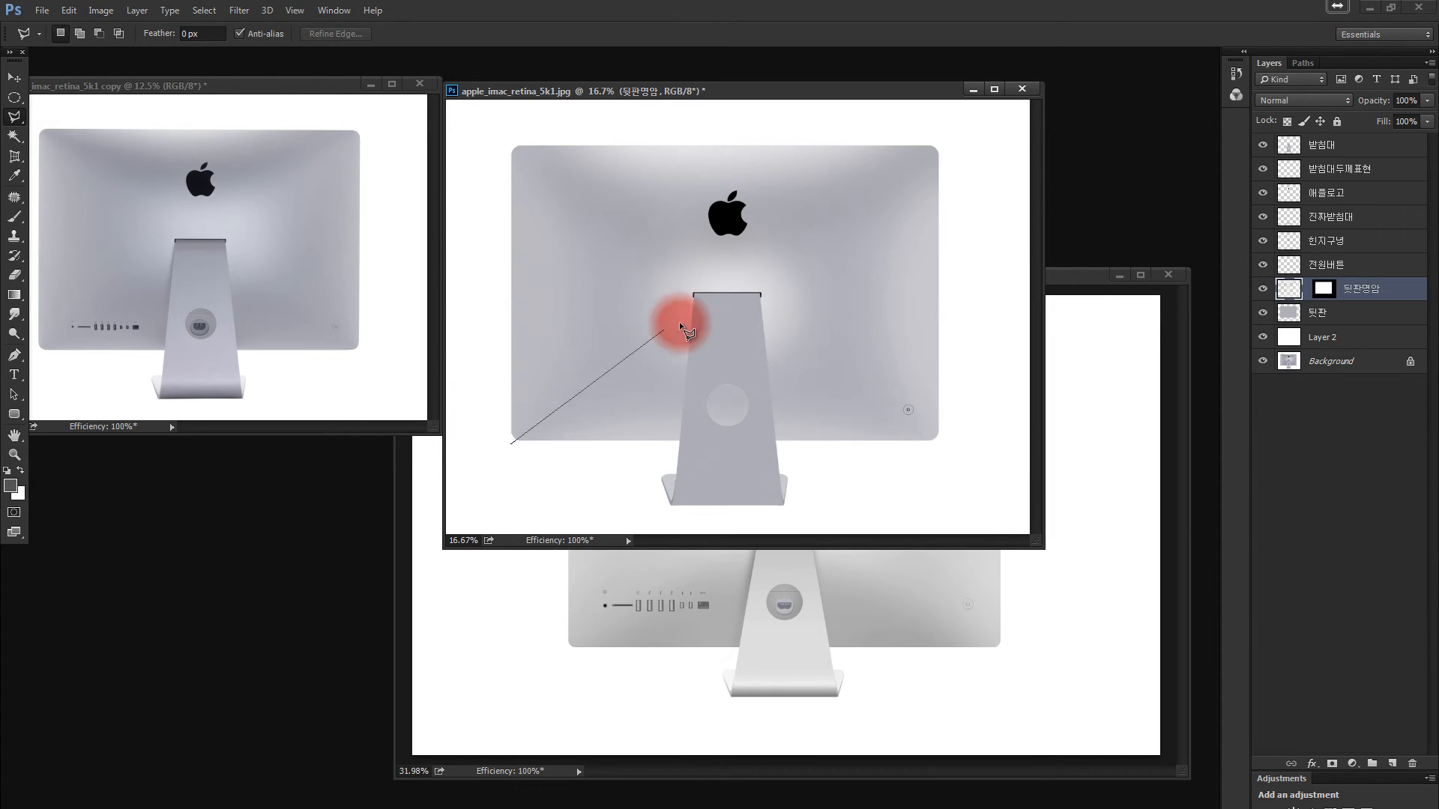
click(692, 293)
click(761, 289)
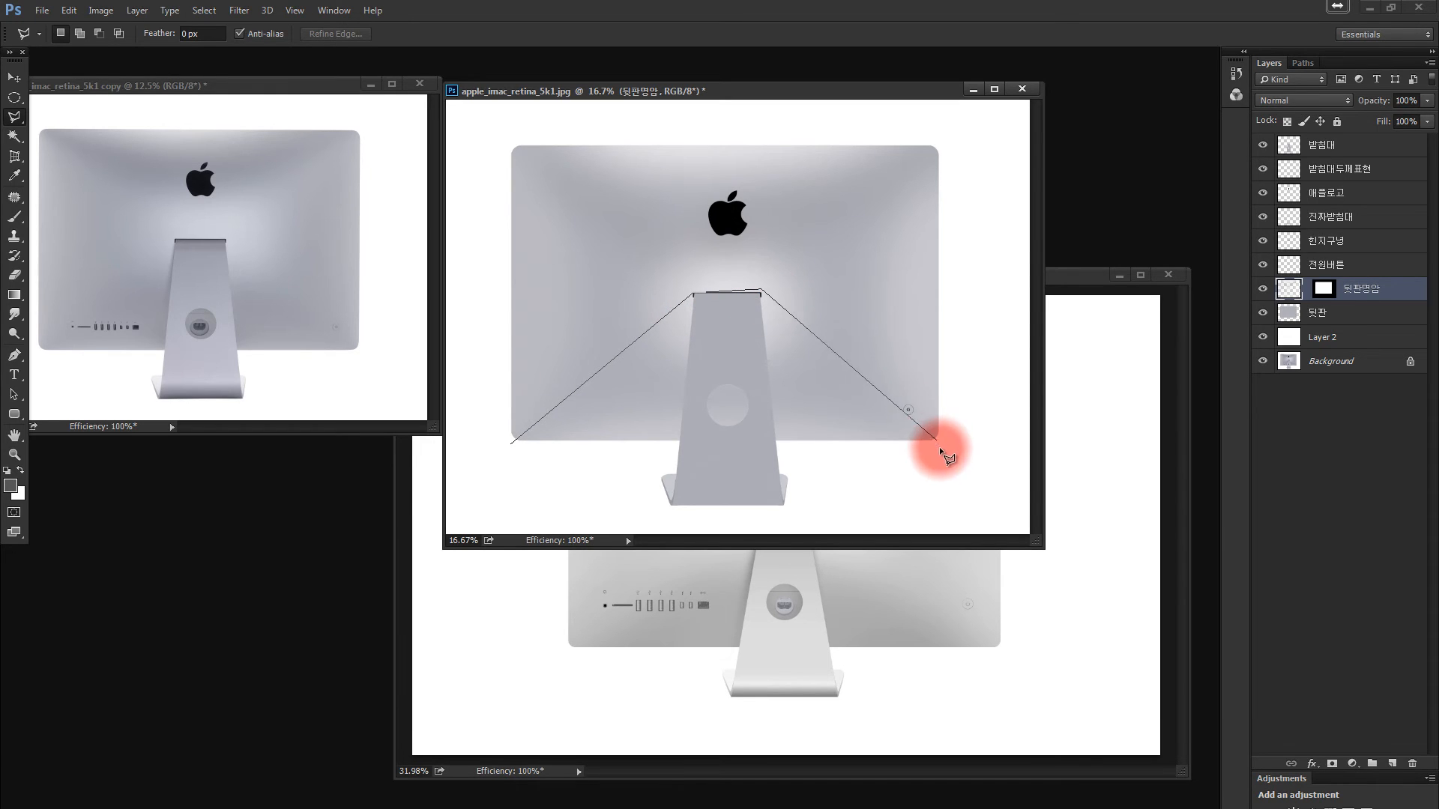
click(947, 446)
double_click(537, 468)
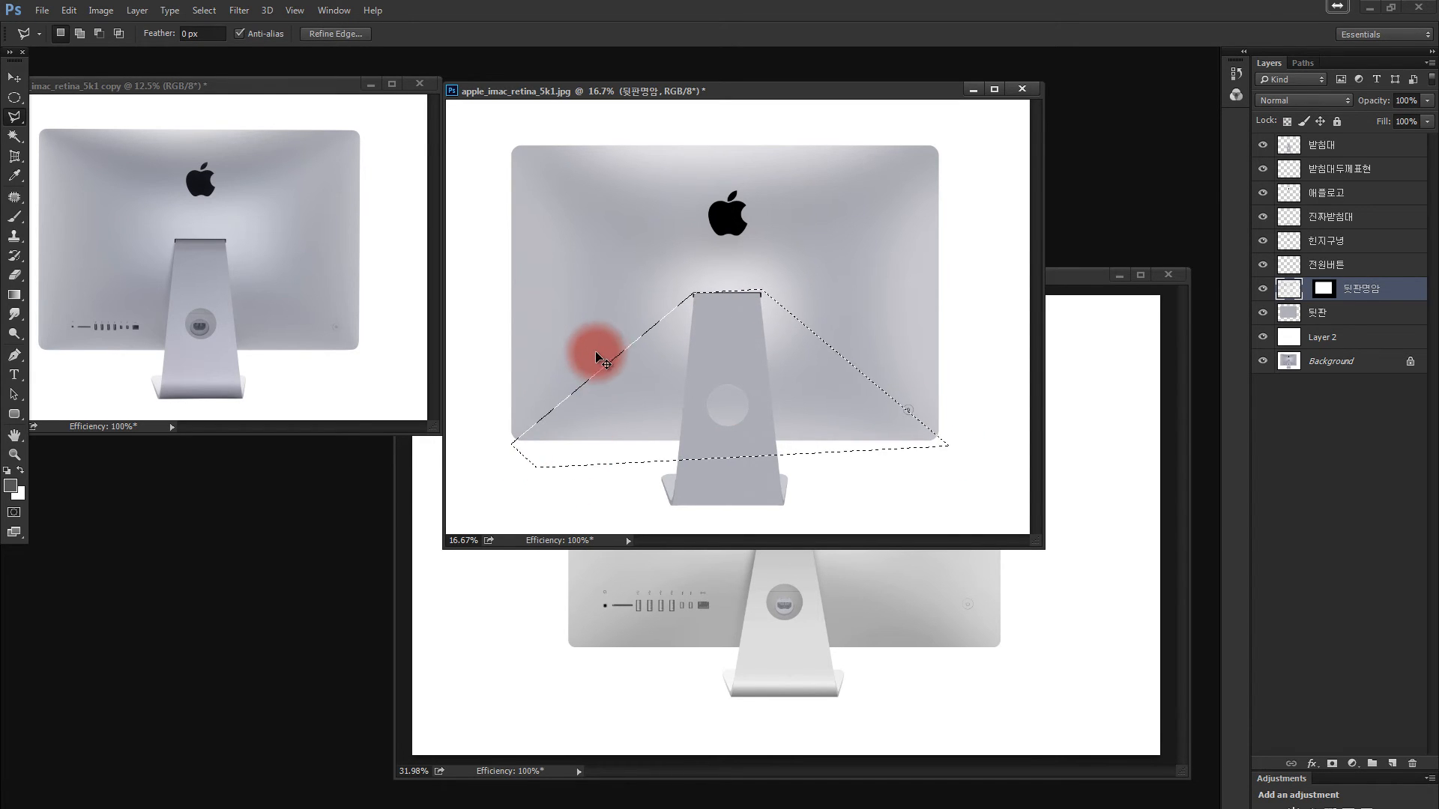
key(ctrl+d)
Try shading the selected lower area with a soft brush at 10% opacity in black sampled from the Apple logo, and undo it.
key(b)
alt+click(619, 266)
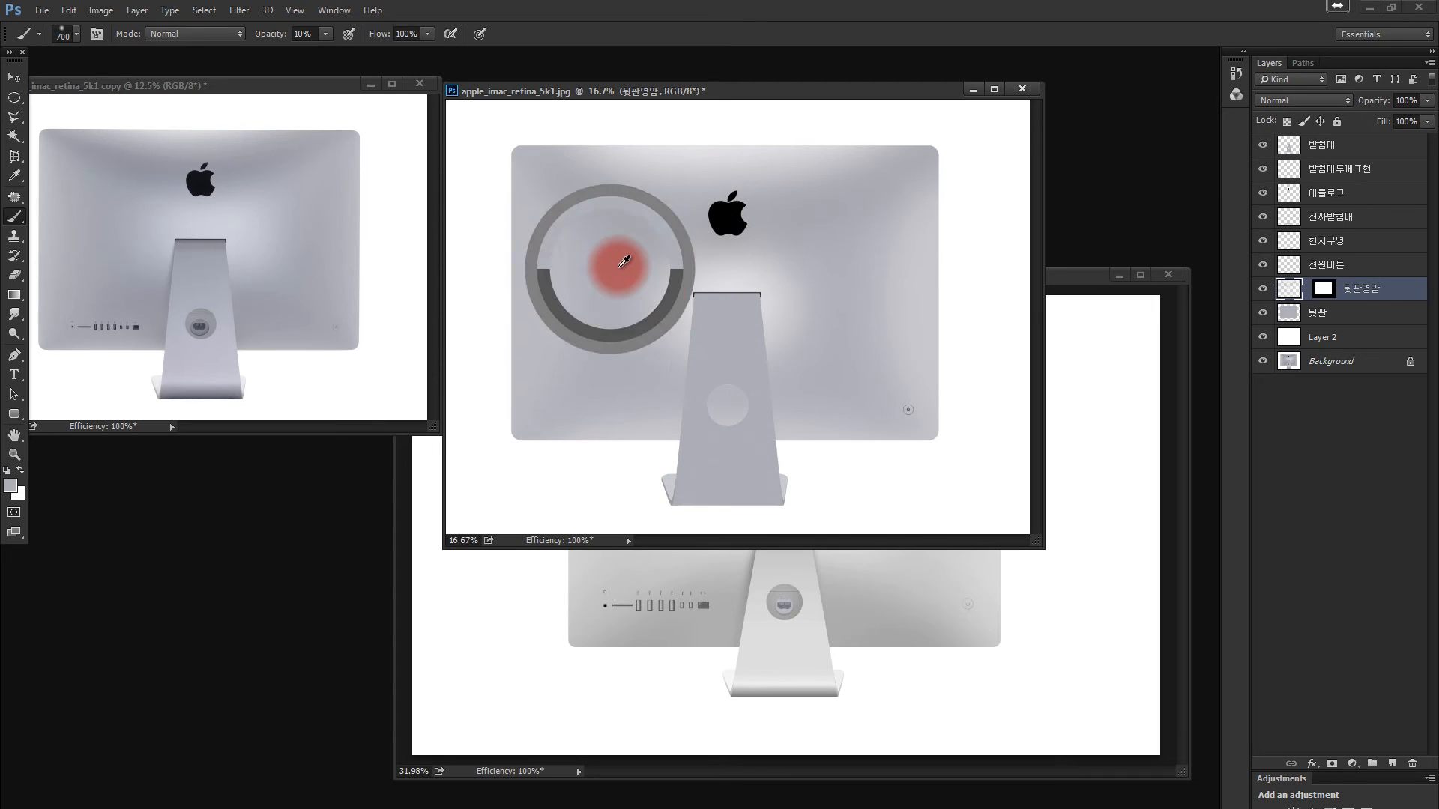
drag(605, 281, 628, 289)
alt+click(731, 220)
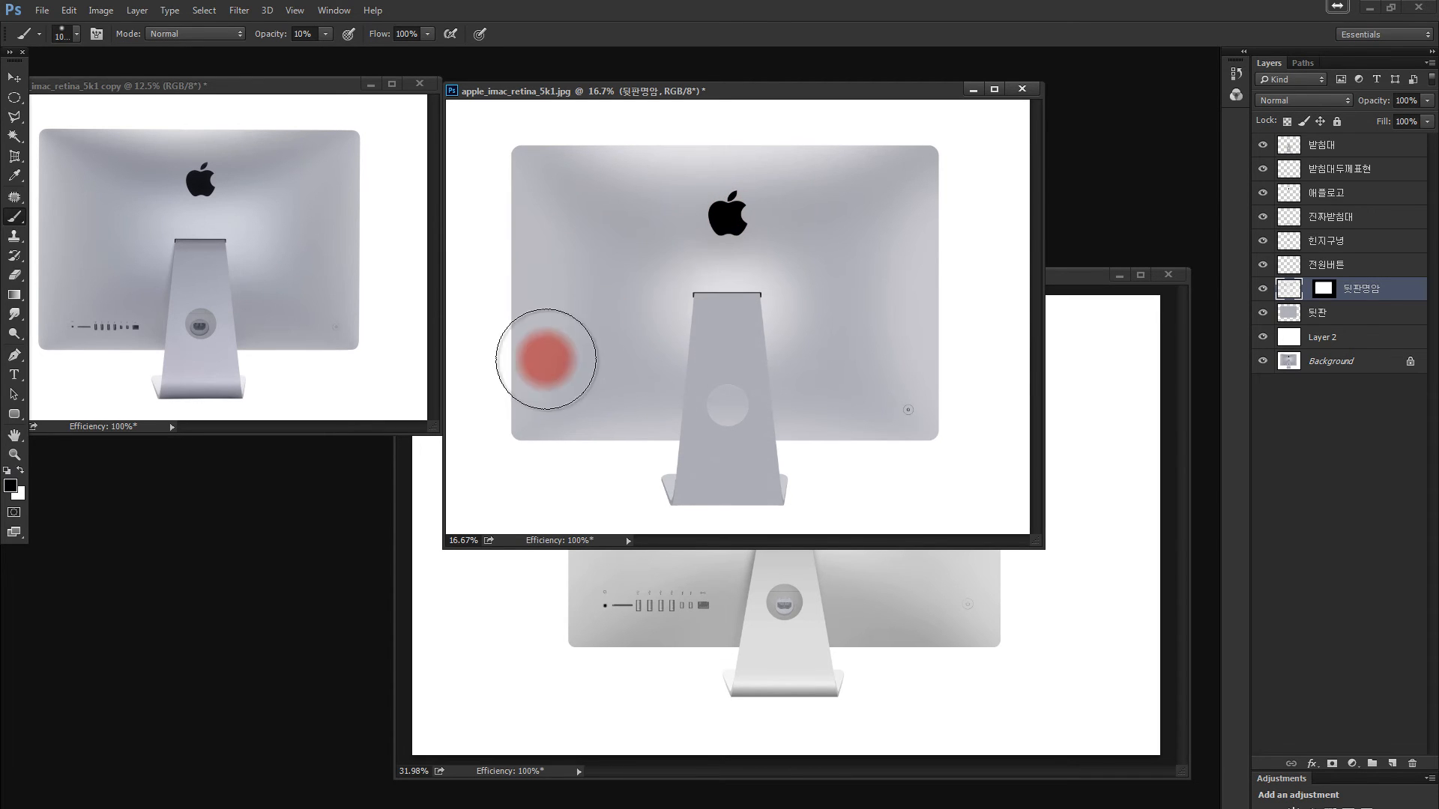
mouse_move(546, 358)
mouse_down()
mouse_move(667, 282)
mouse_move(614, 323)
mouse_move(693, 283)
mouse_move(780, 300)
mouse_move(898, 376)
mouse_move(872, 342)
mouse_move(953, 374)
mouse_move(905, 574)
mouse_up()
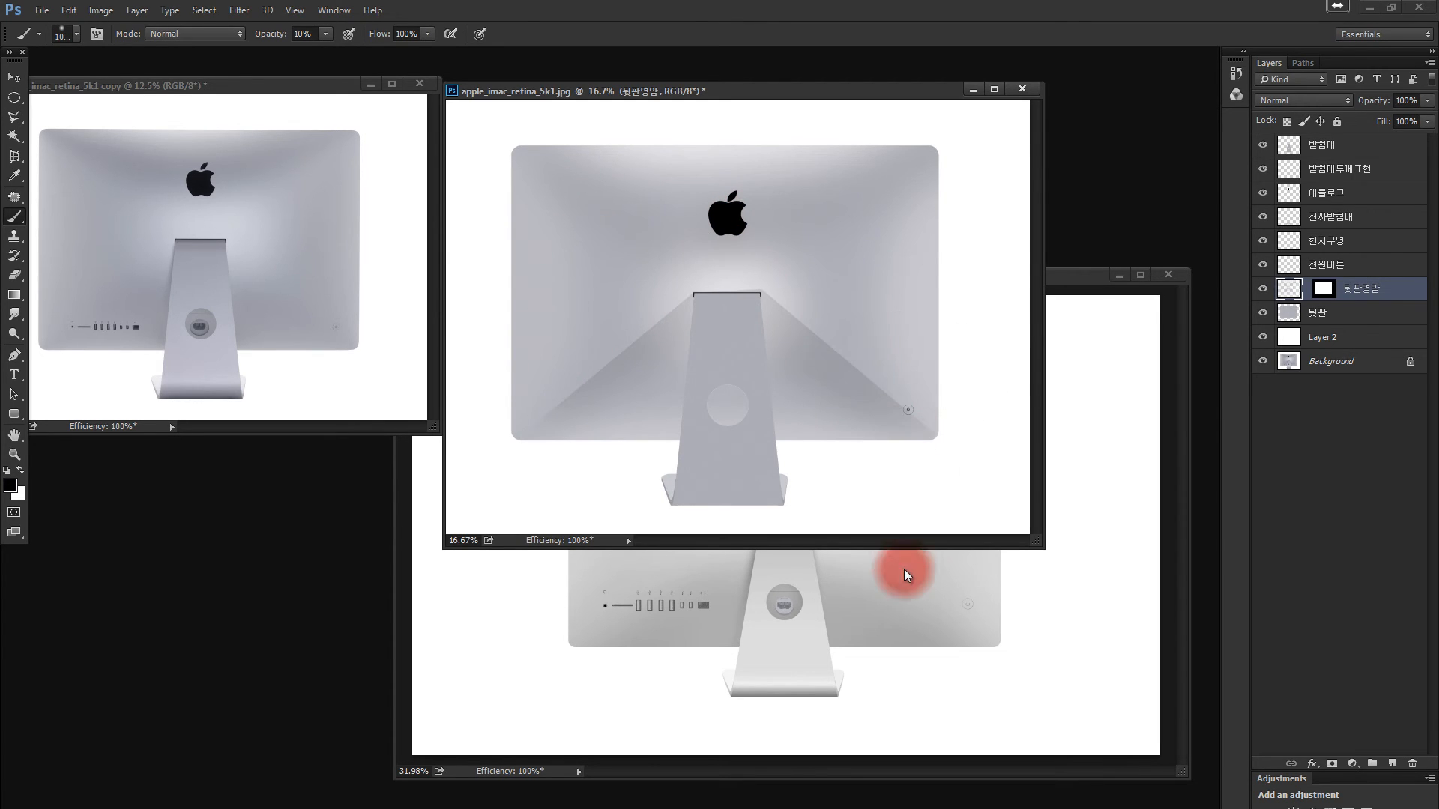
click(946, 440)
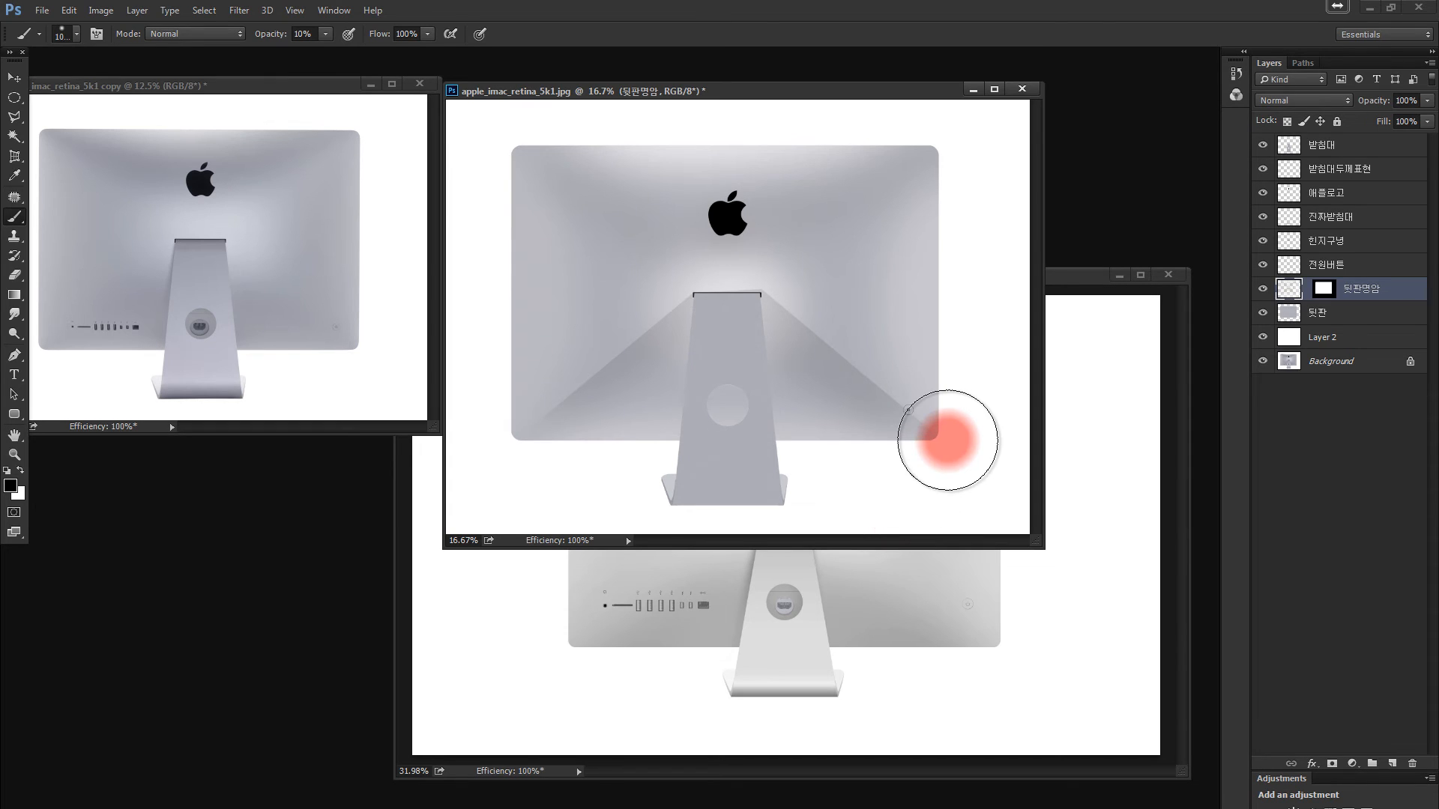
key(ctrl+z)
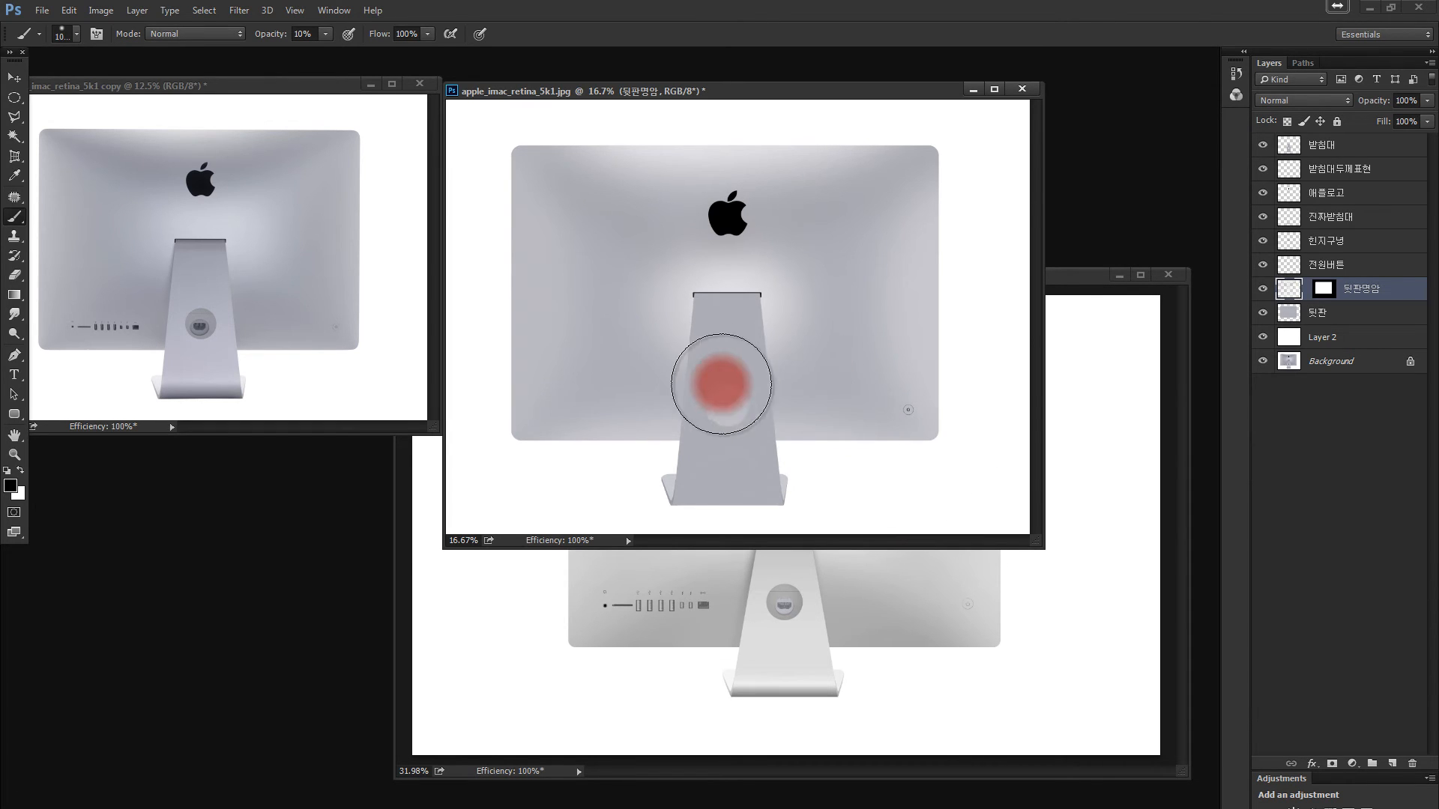
Set the lasso feather to 20 px and outline the lower panel area from its bottom corners to the stand's top edge.
key(l)
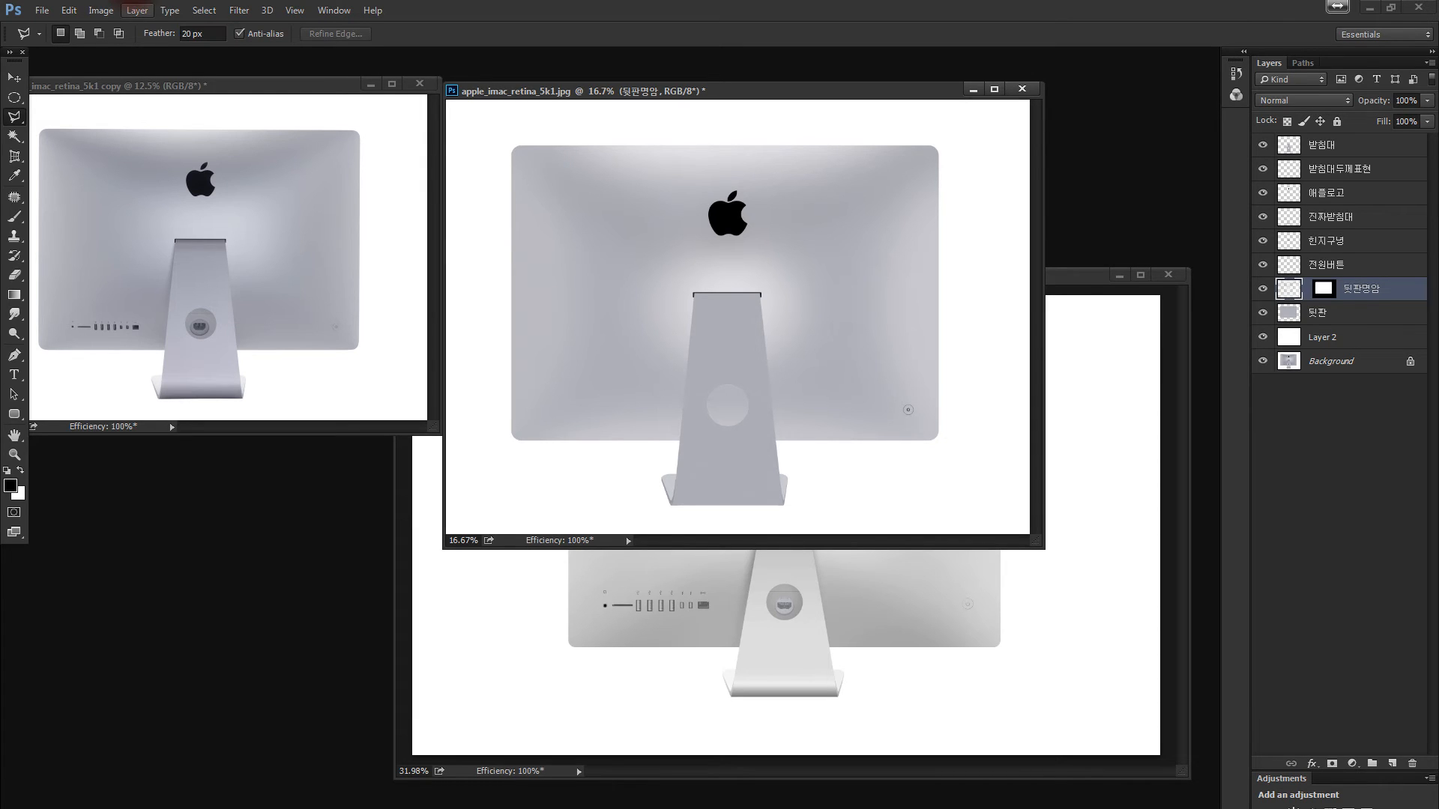
click(510, 444)
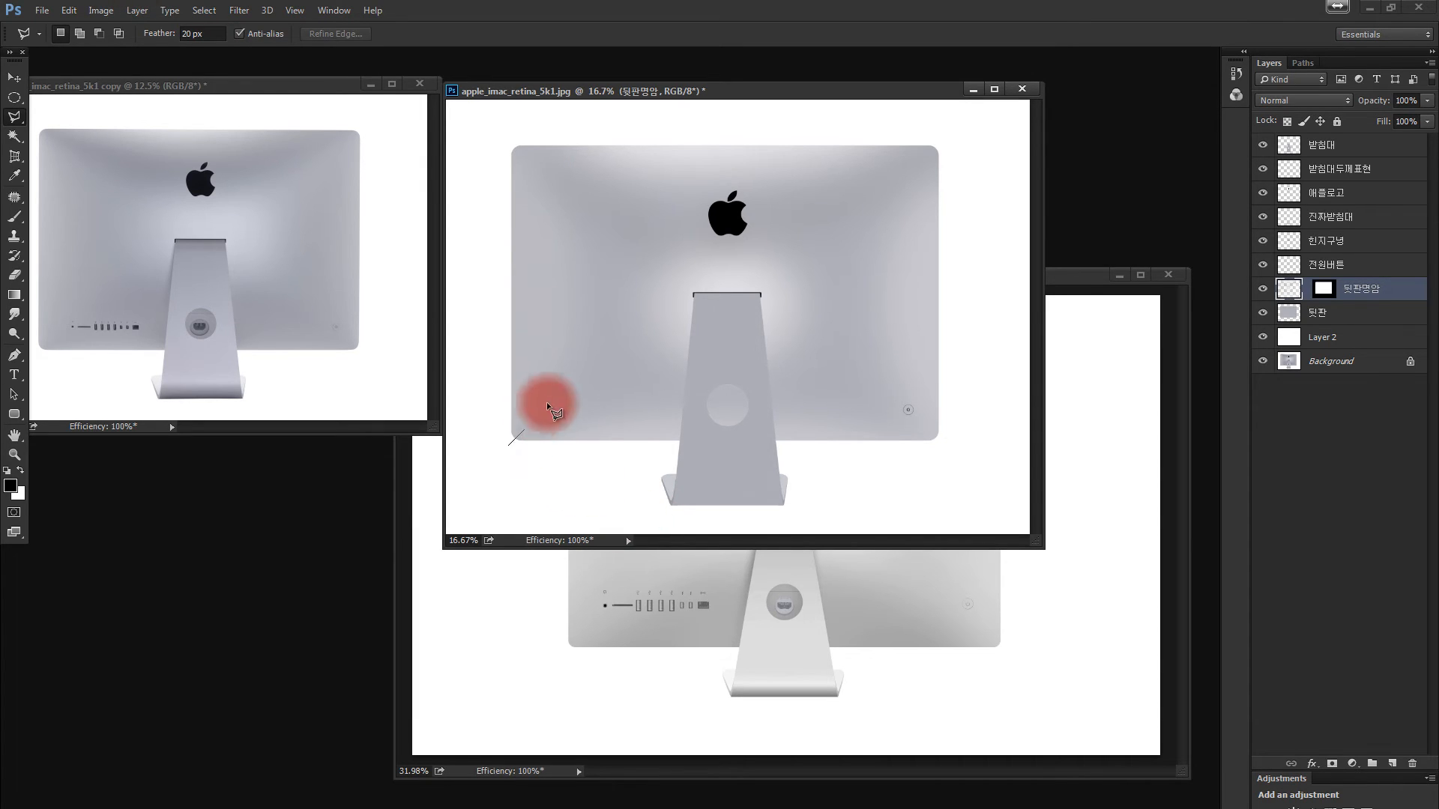
click(694, 294)
click(762, 294)
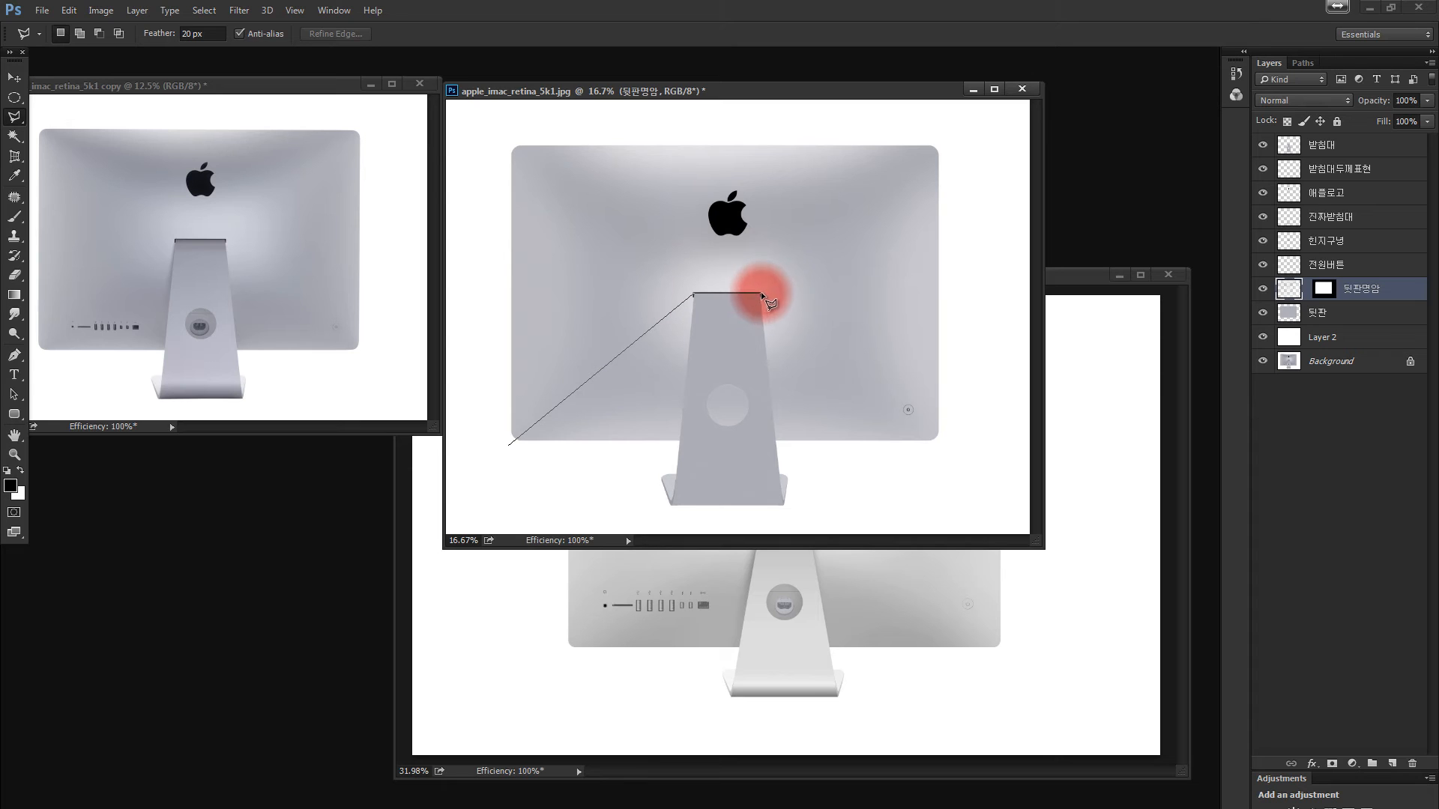
click(969, 458)
double_click(547, 473)
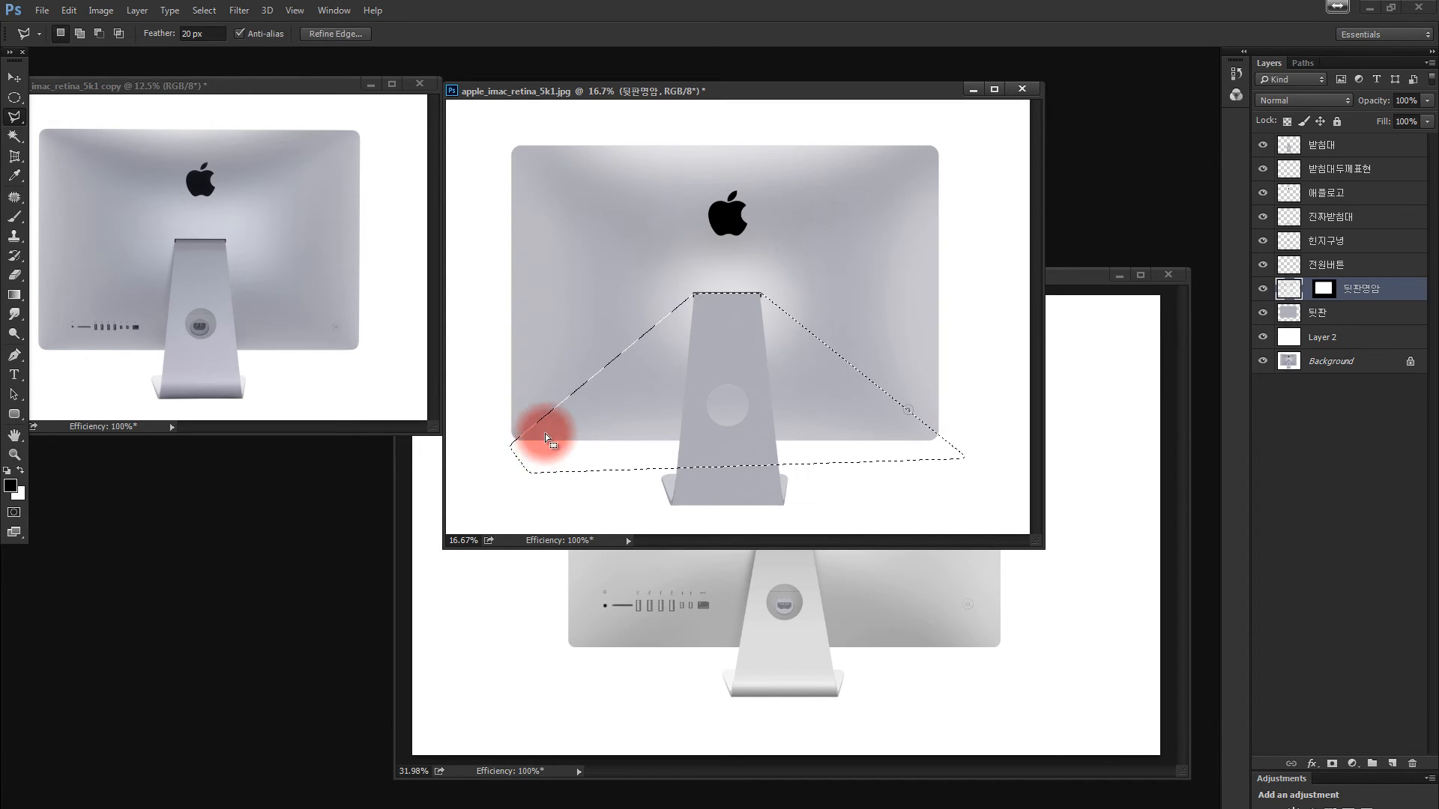
Examine the feathered selection's diagonal edge up close in Quick Mask mode, and drop the selection.
key(q)
key(z)
click(571, 392)
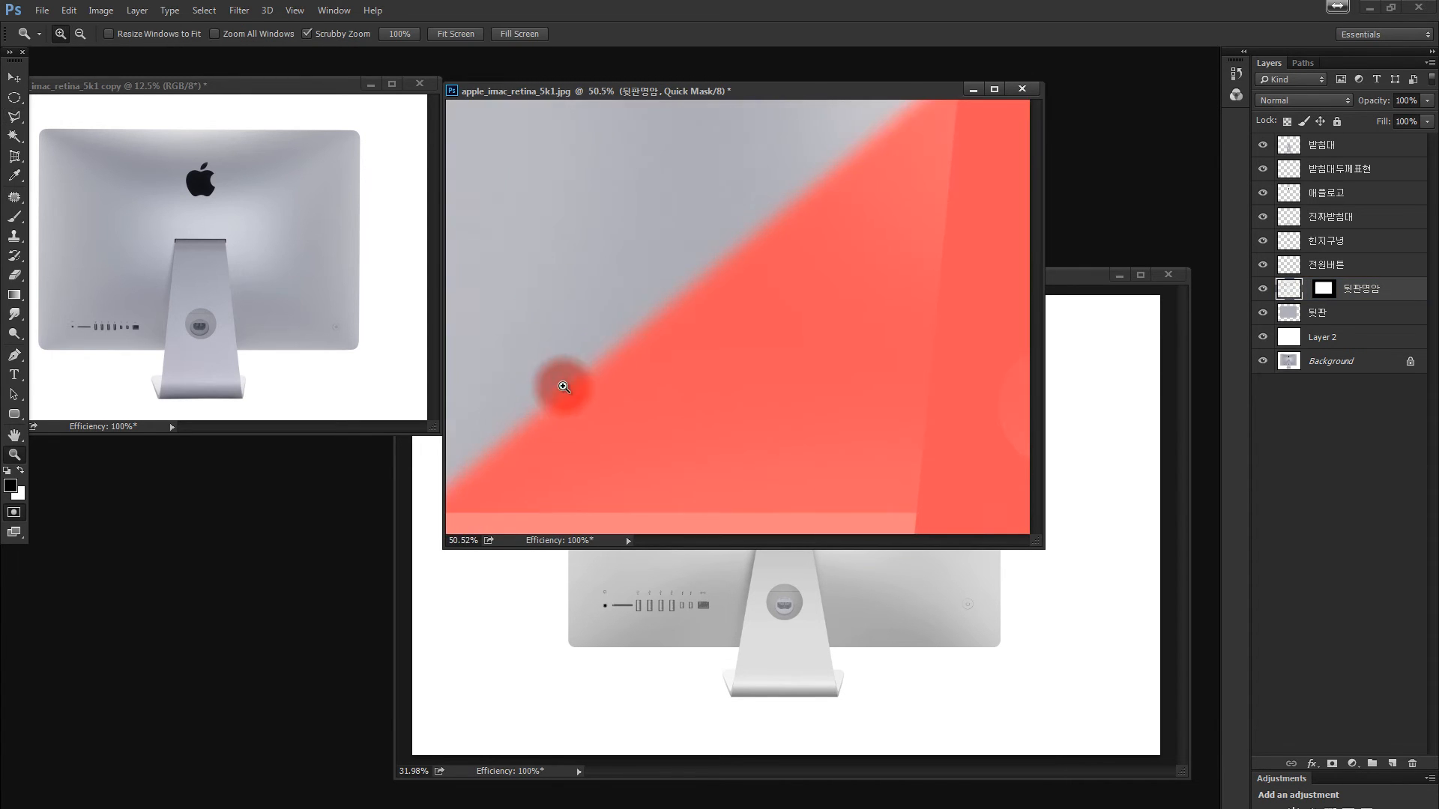
key(q)
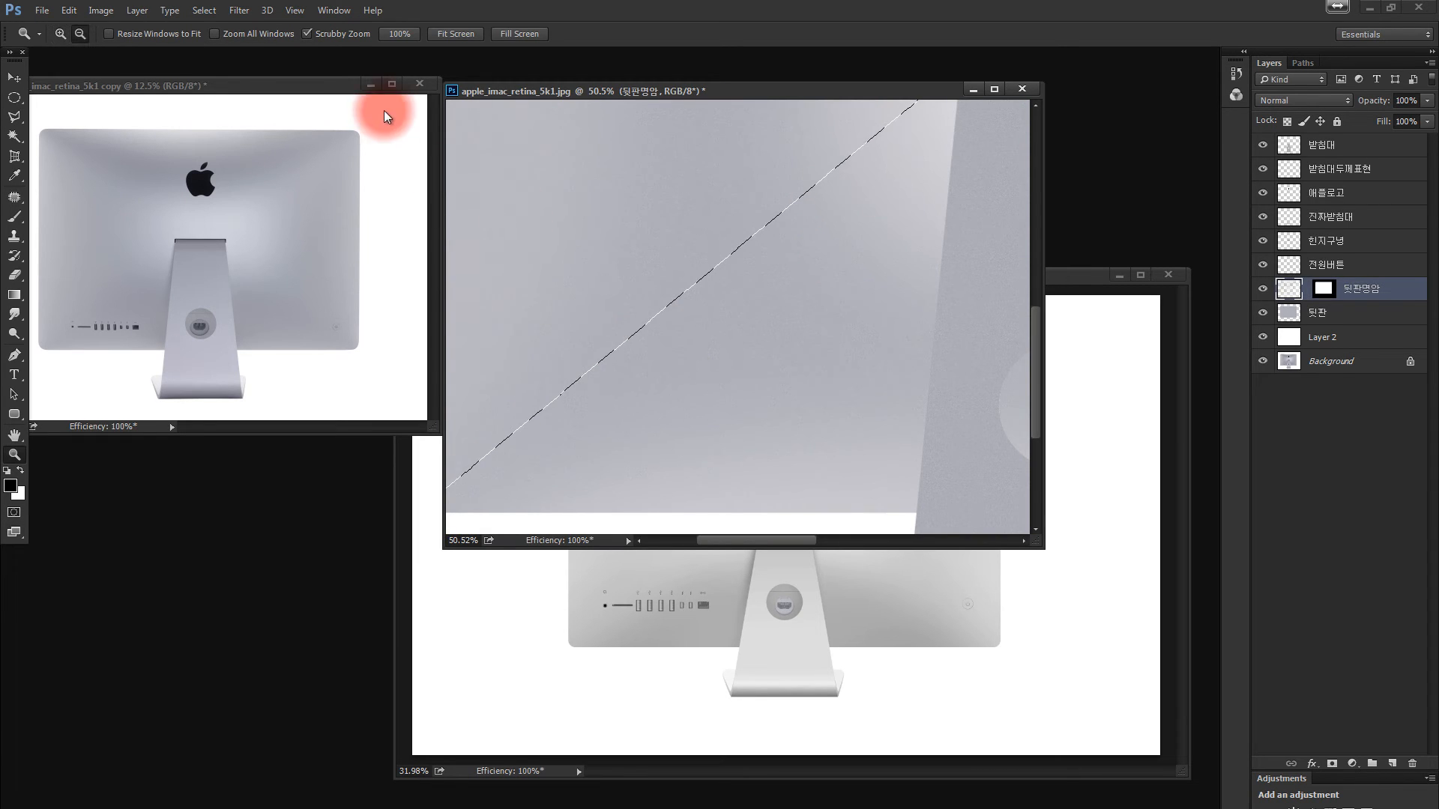
key(ctrl+d)
key(ctrl+0)
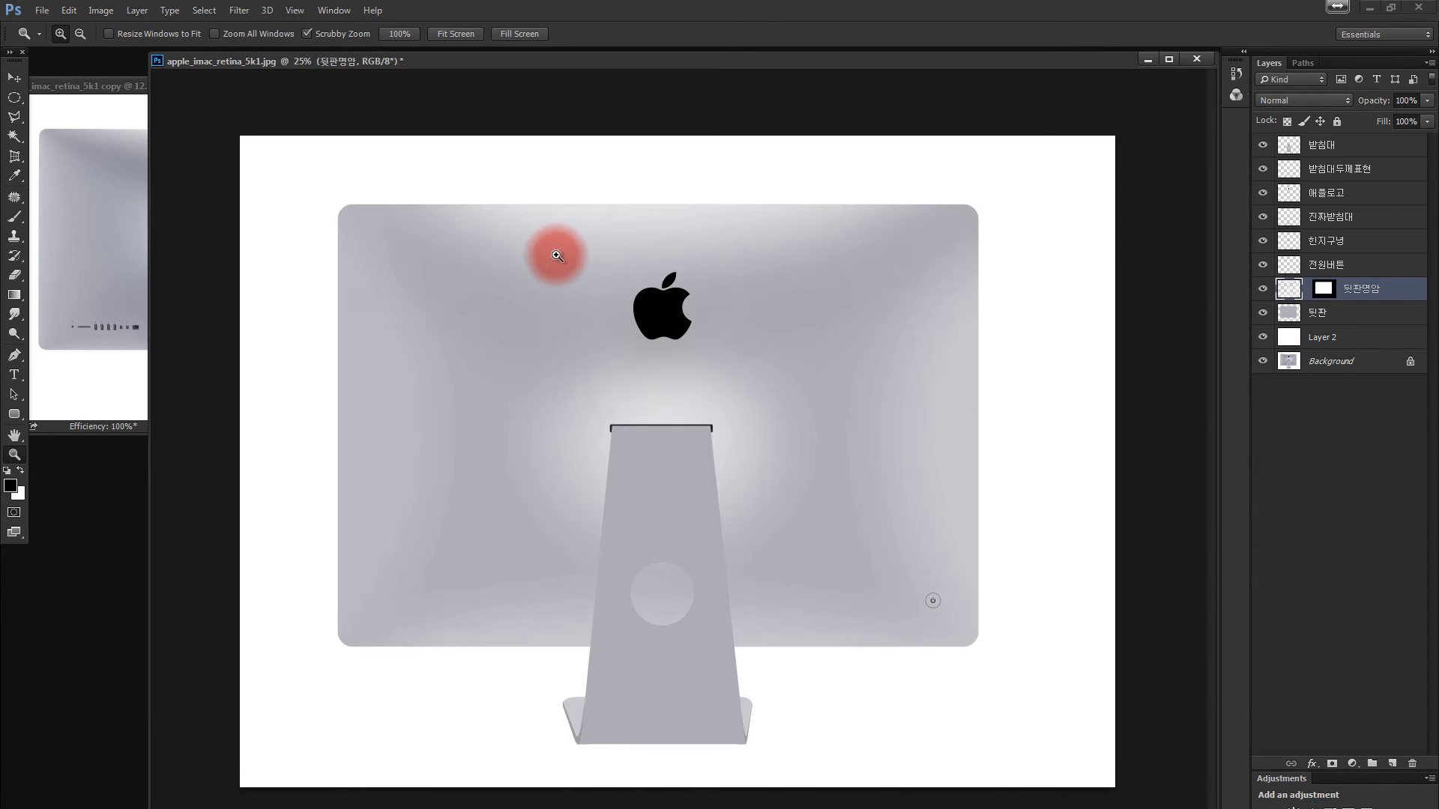
Set the lasso feather to 50 px, outline the lower panel area up to the stand's top corners, and hide the outline.
key(l)
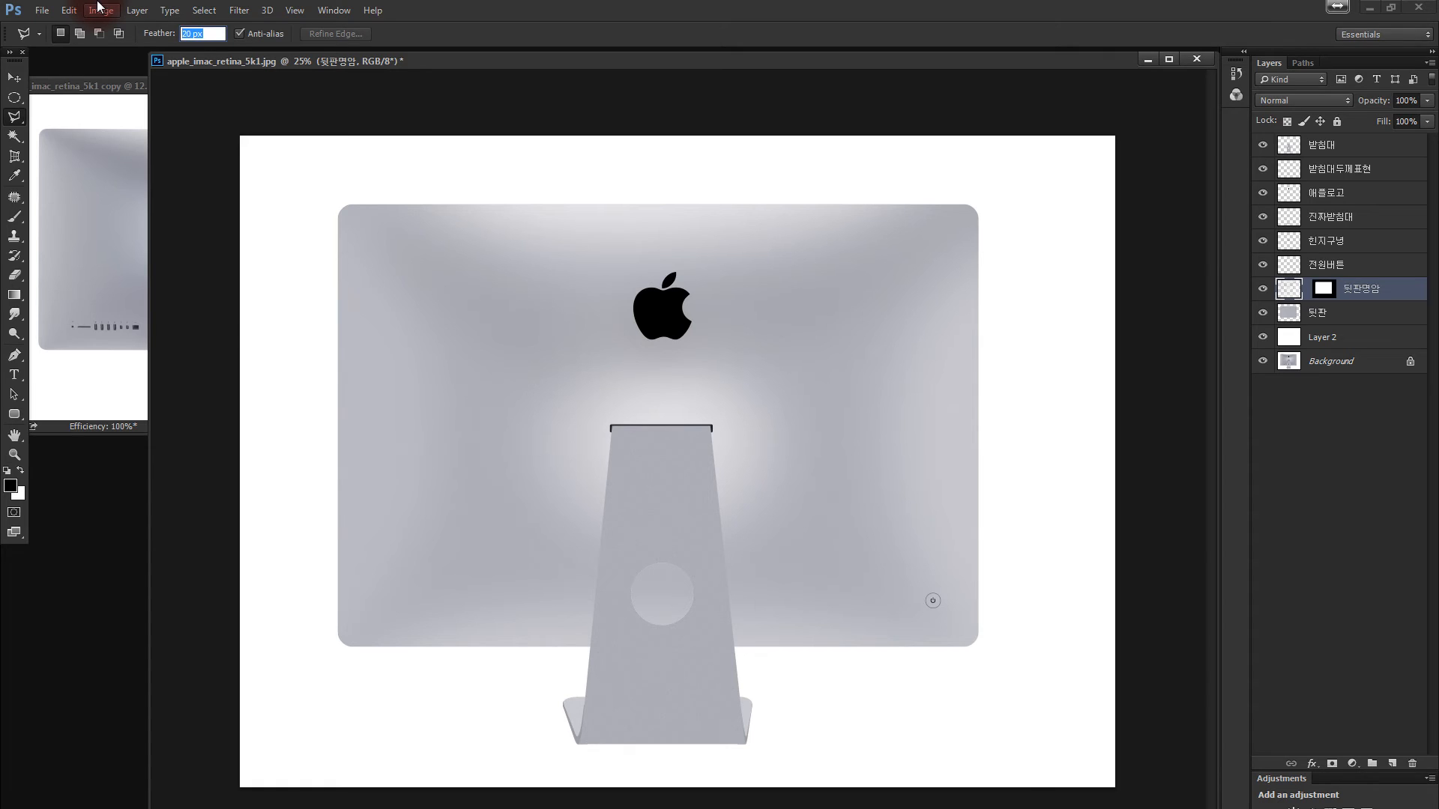
click(322, 660)
click(610, 428)
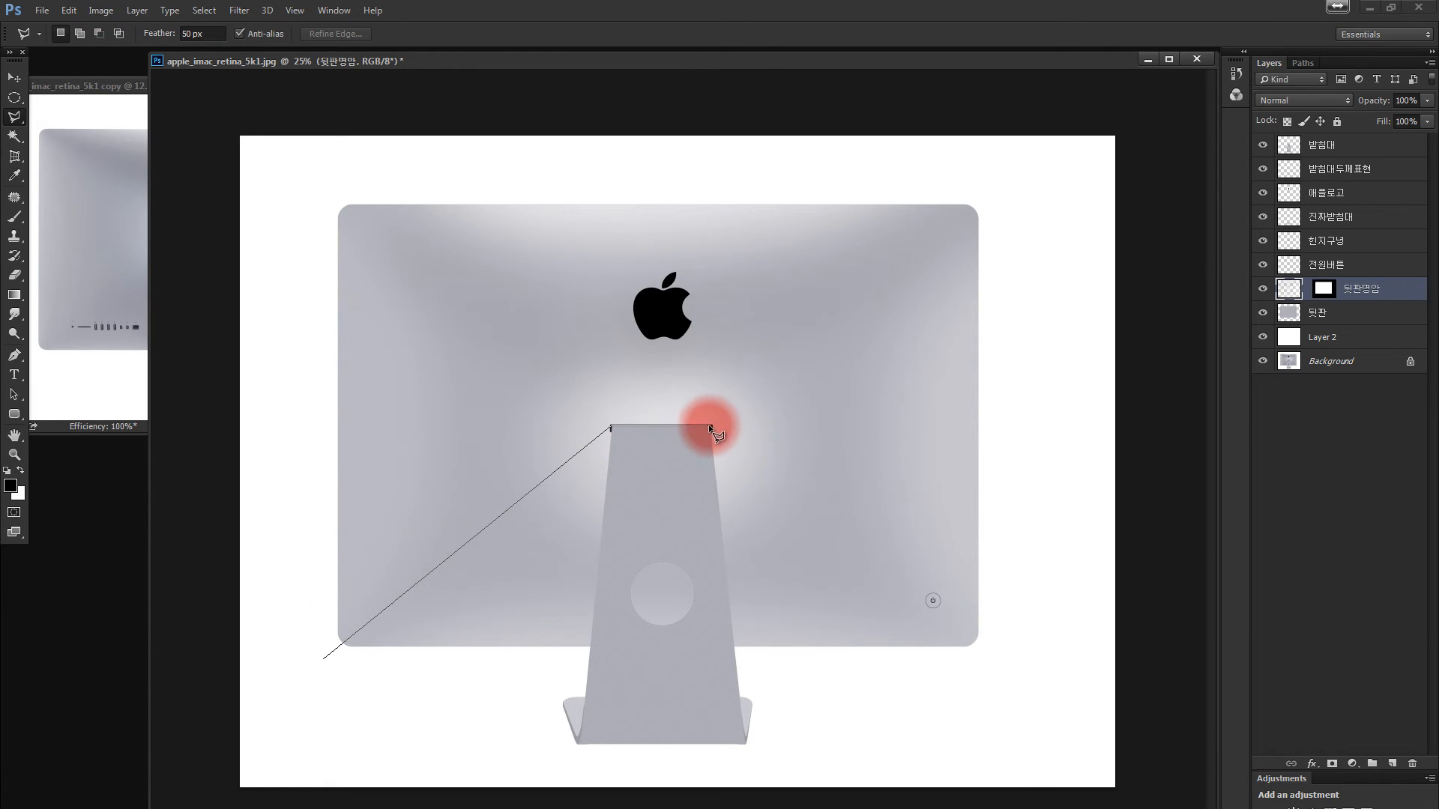
click(997, 669)
click(325, 663)
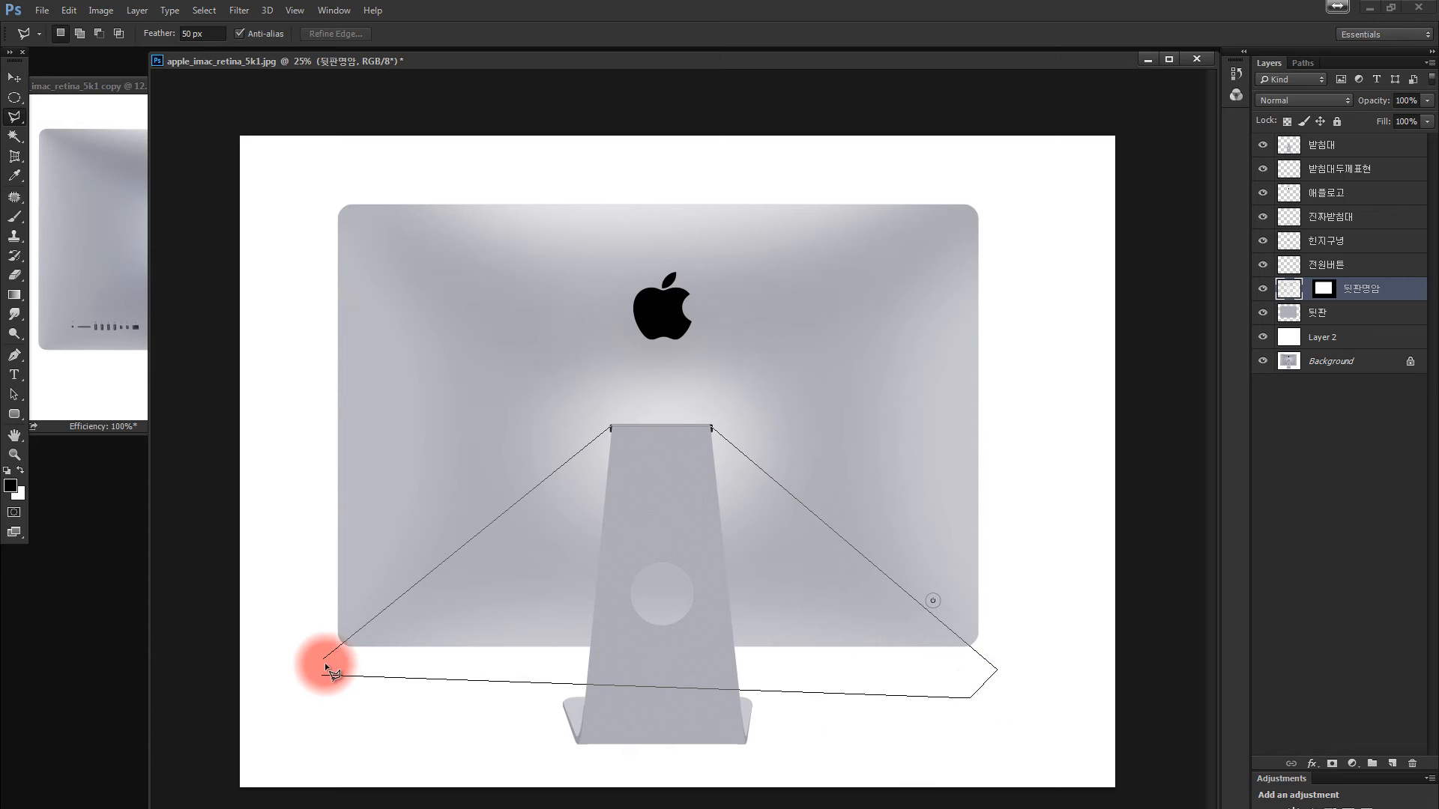
key(ctrl+h)
Brush soft black diagonal shadows at 10% opacity between the stand and both lower panel corners, undoing the first stroke.
key(b)
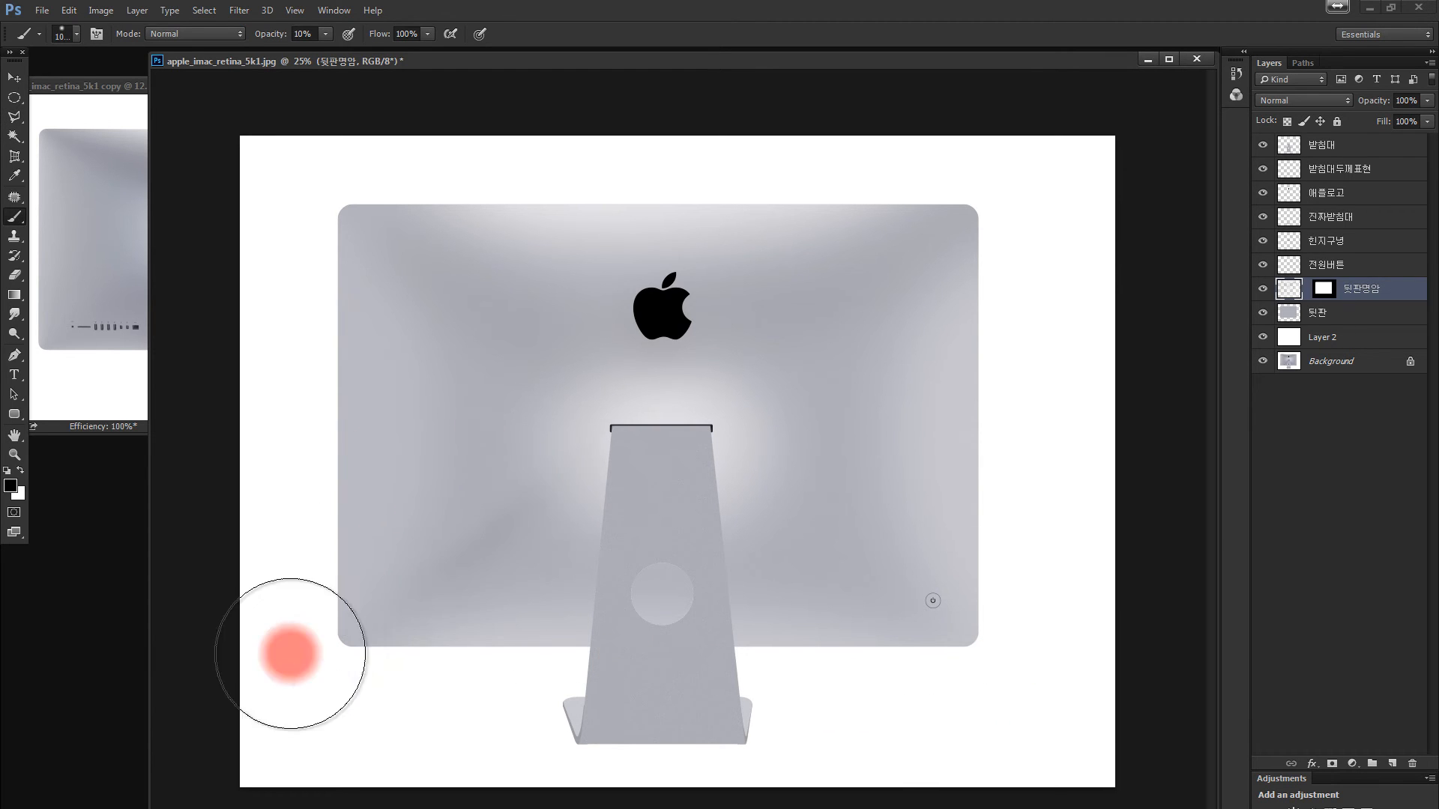
mouse_move(289, 655)
mouse_down()
mouse_move(540, 434)
mouse_move(633, 396)
mouse_up()
key(ctrl+z)
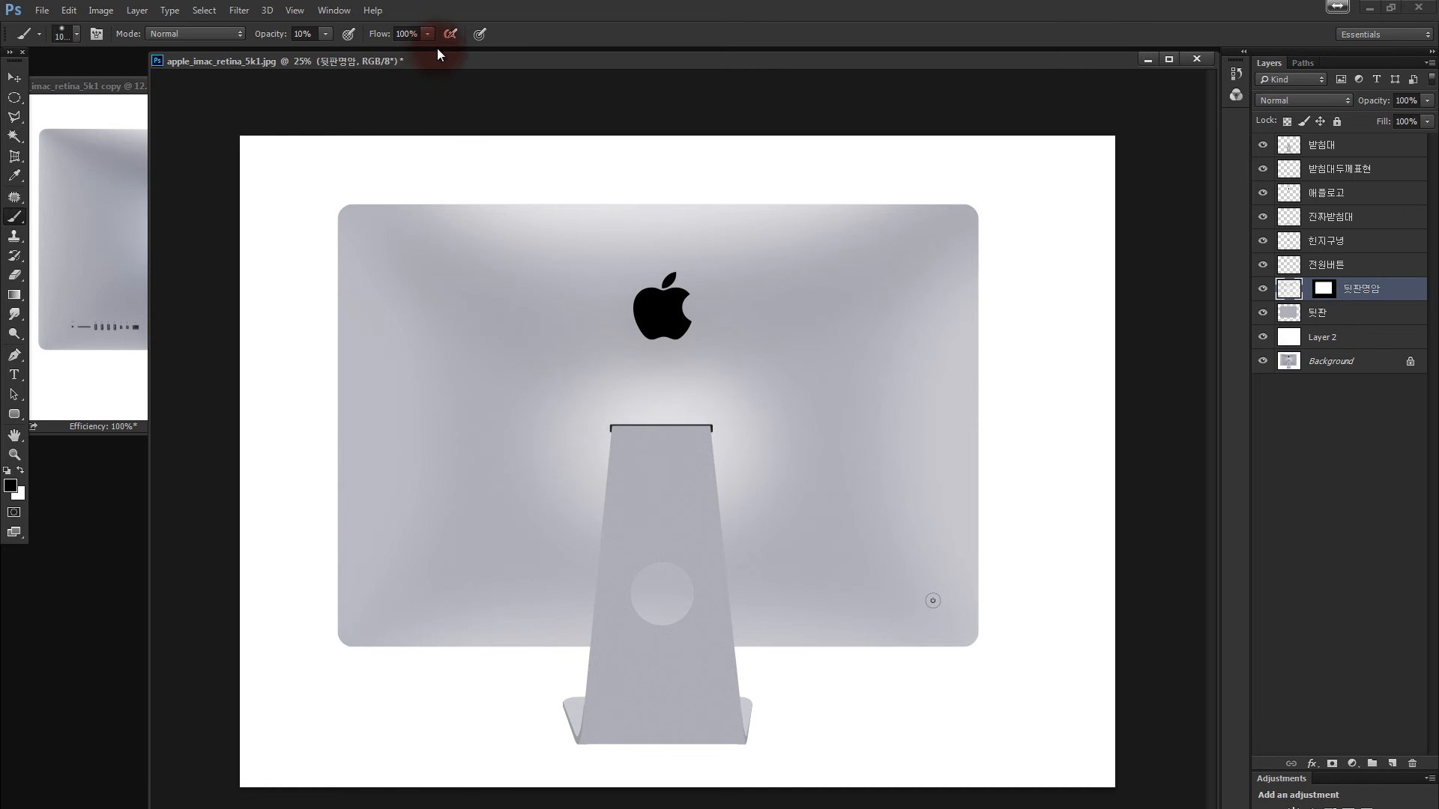
drag(443, 60, 610, 69)
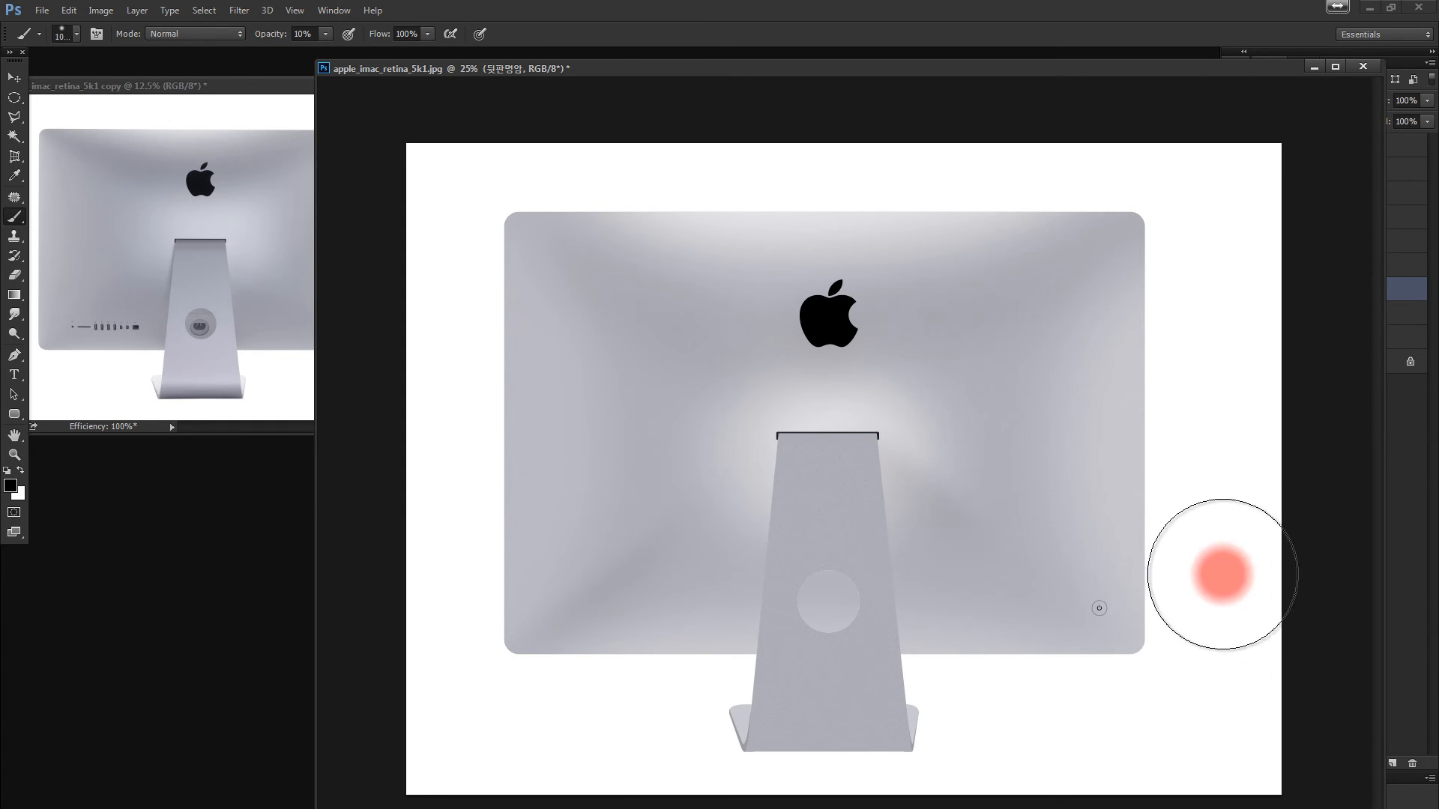
drag(941, 496, 1194, 560)
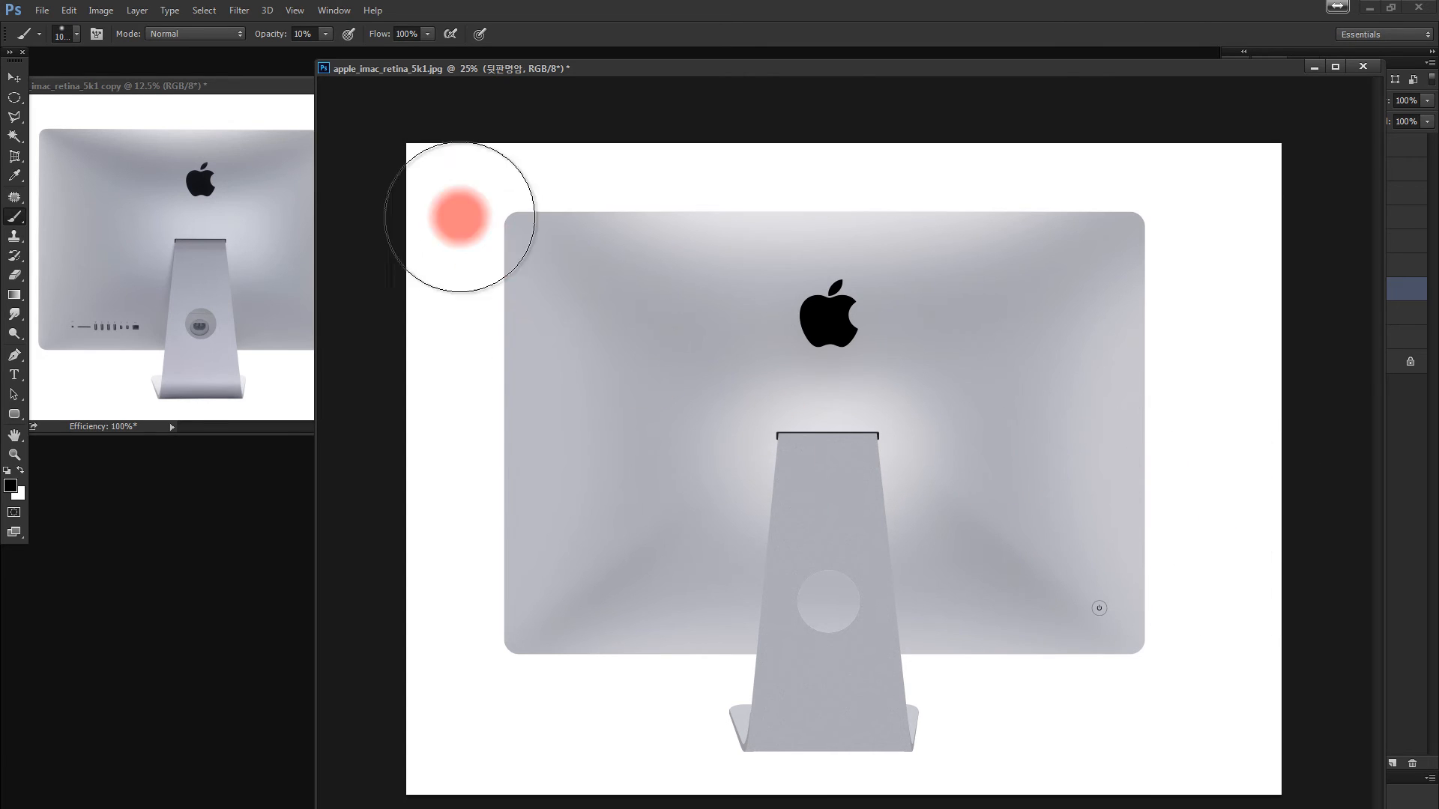
Set the lasso feather to 80 px, outline the upper panel area from its top corners down to the stand's top edge, and hide the outline.
key(l)
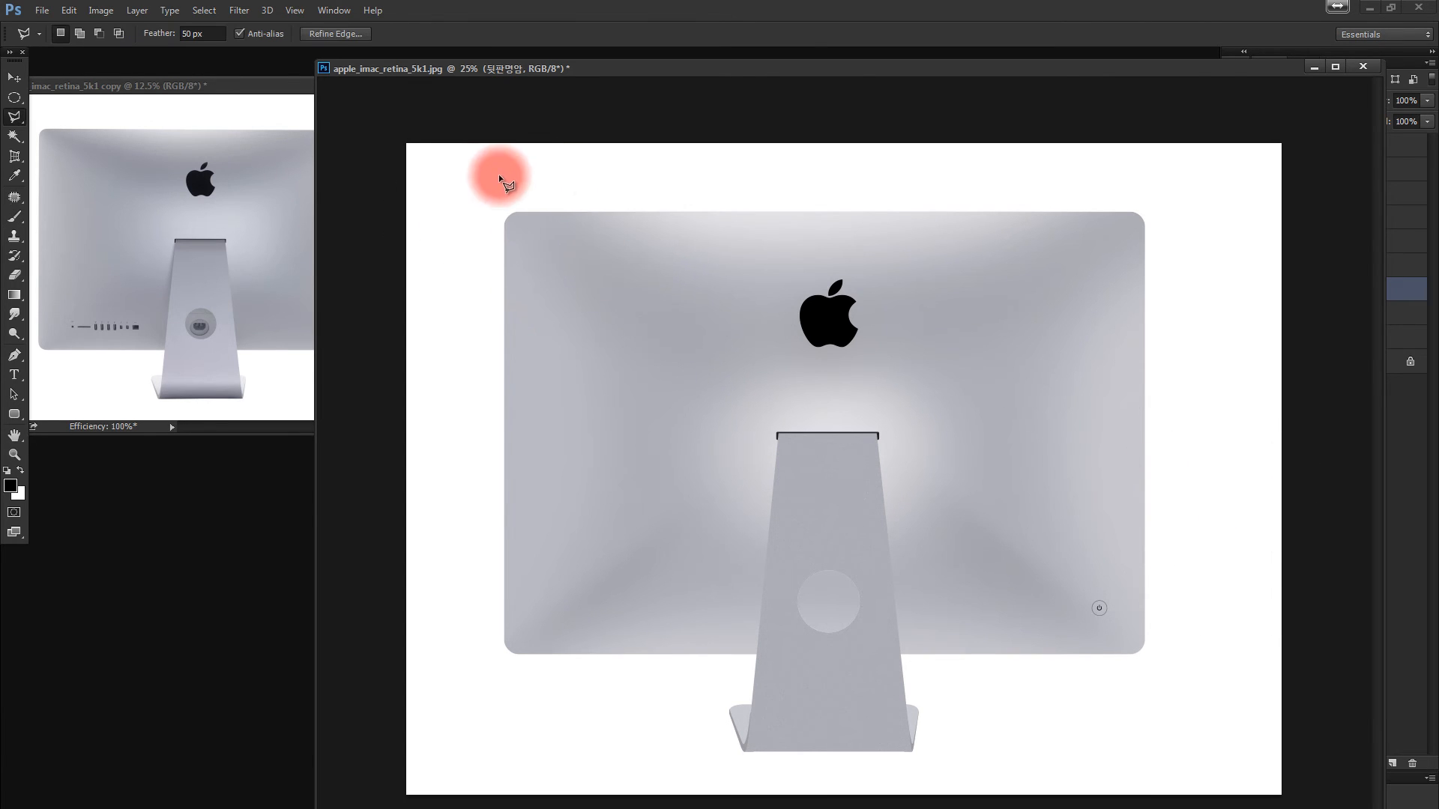
drag(223, 33, 140, 42)
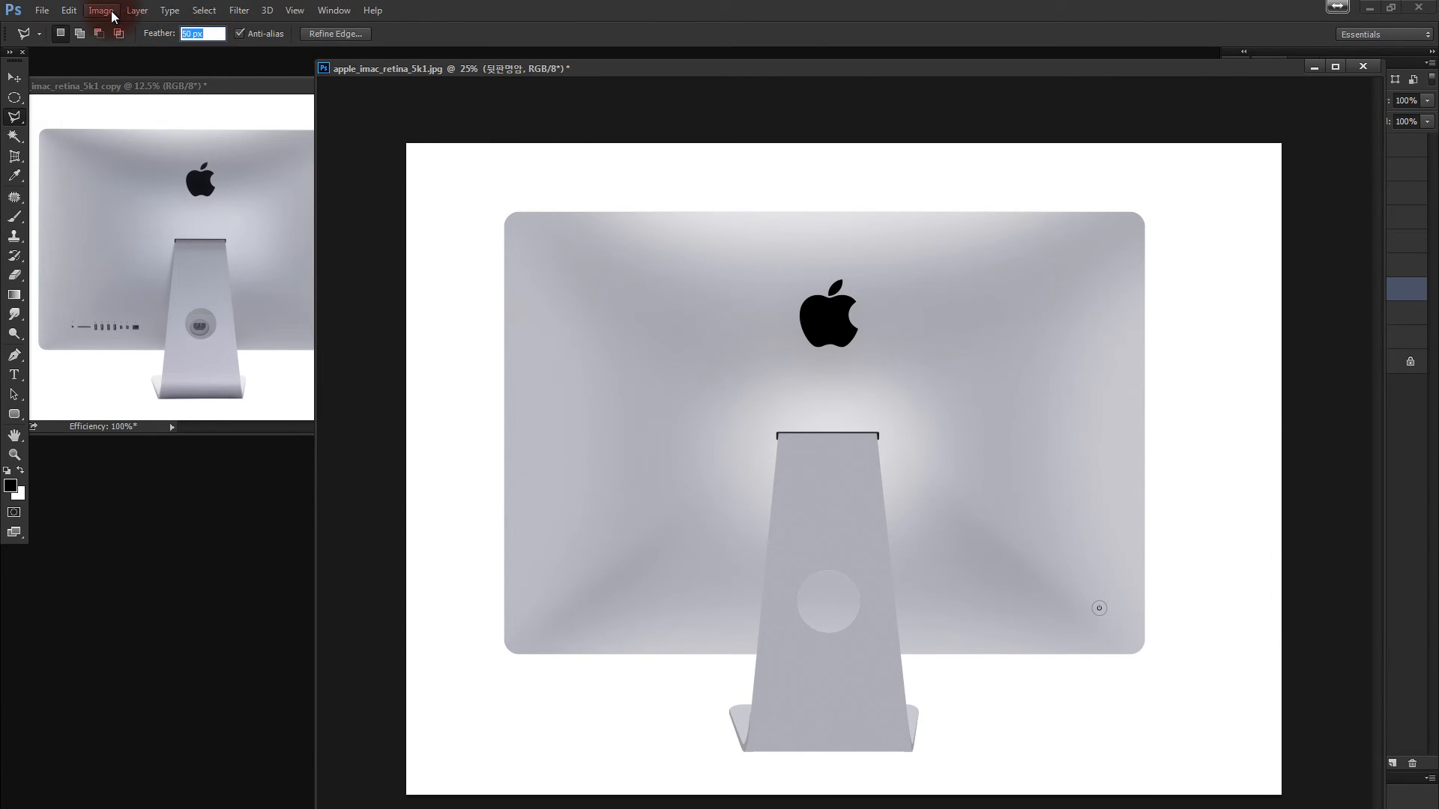
click(433, 161)
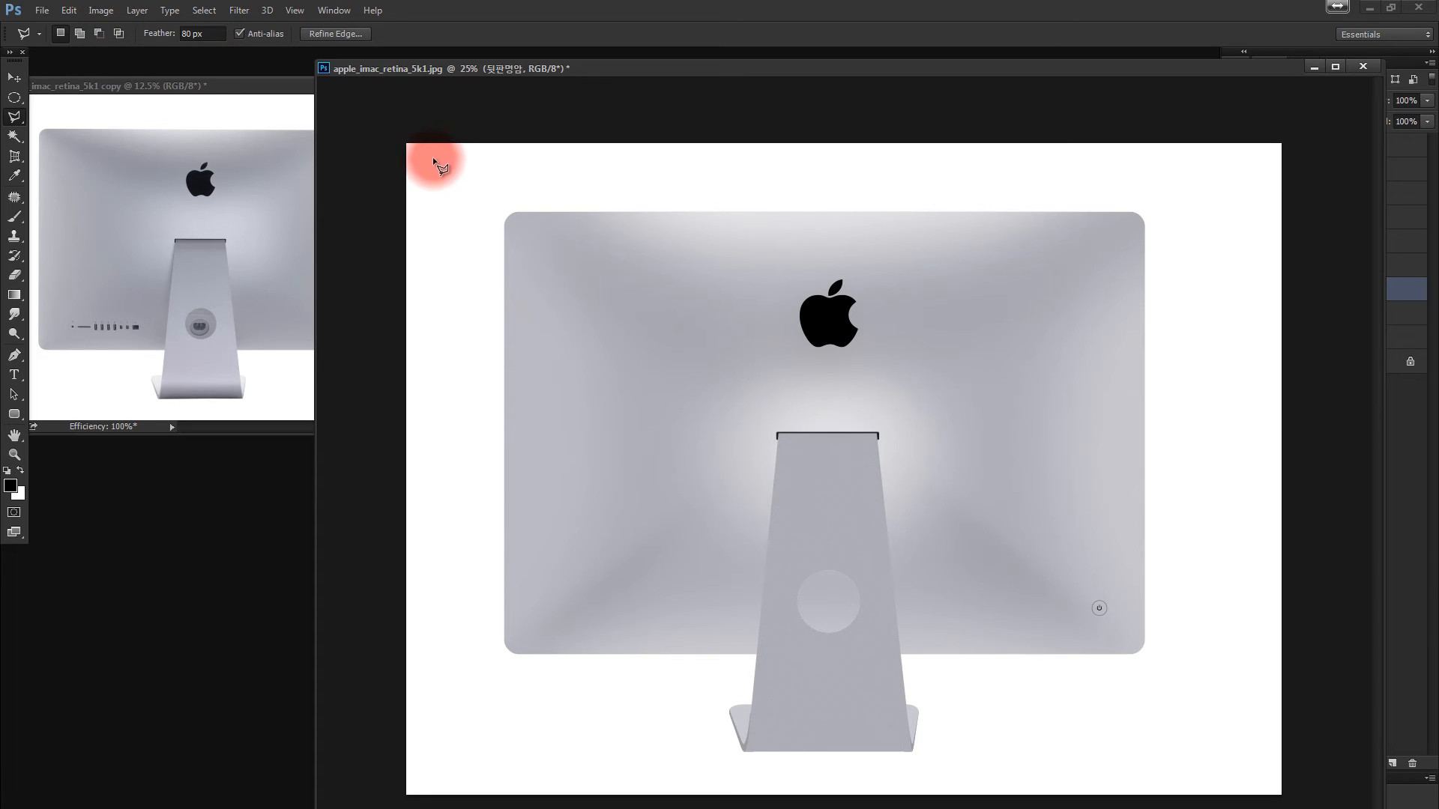
click(512, 215)
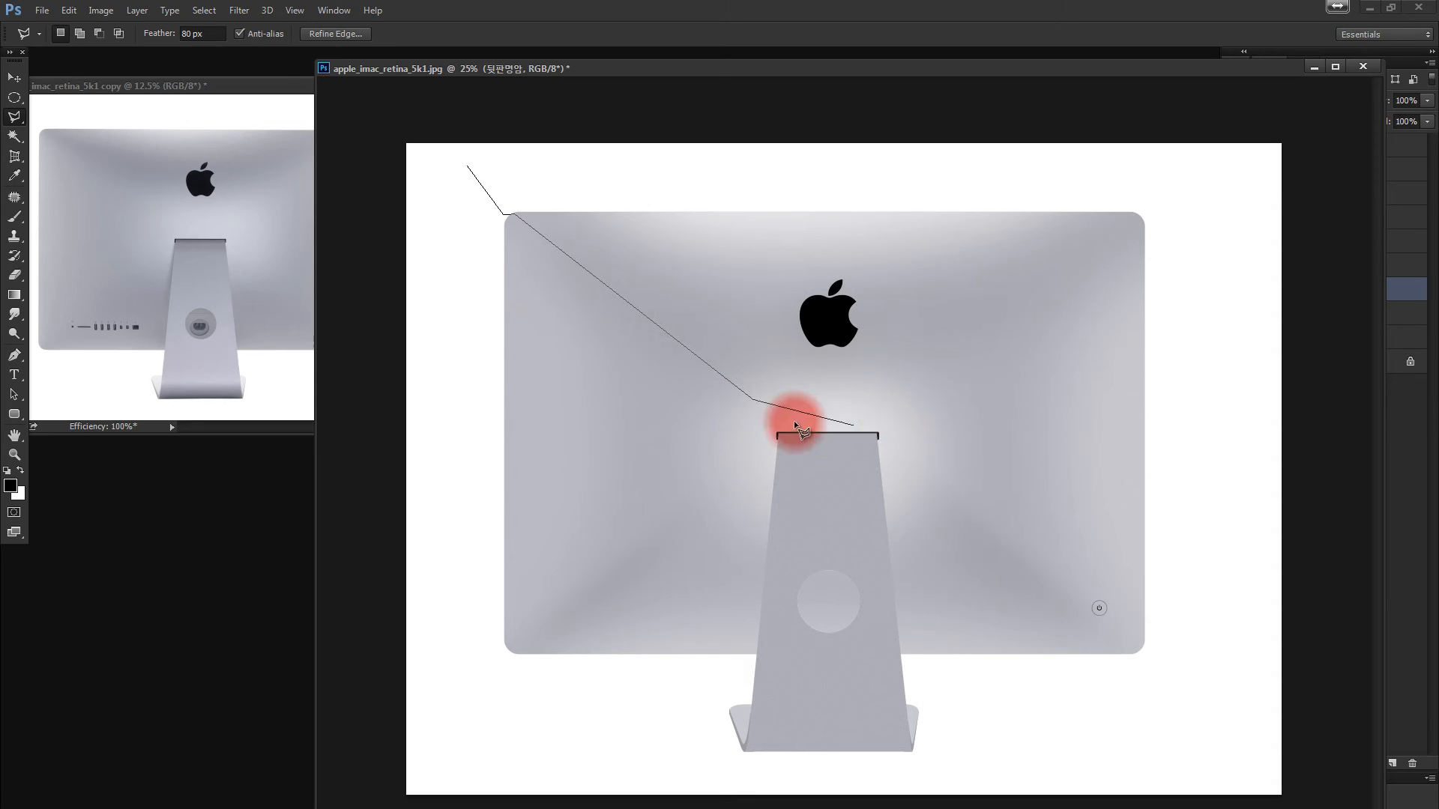
click(781, 435)
click(877, 434)
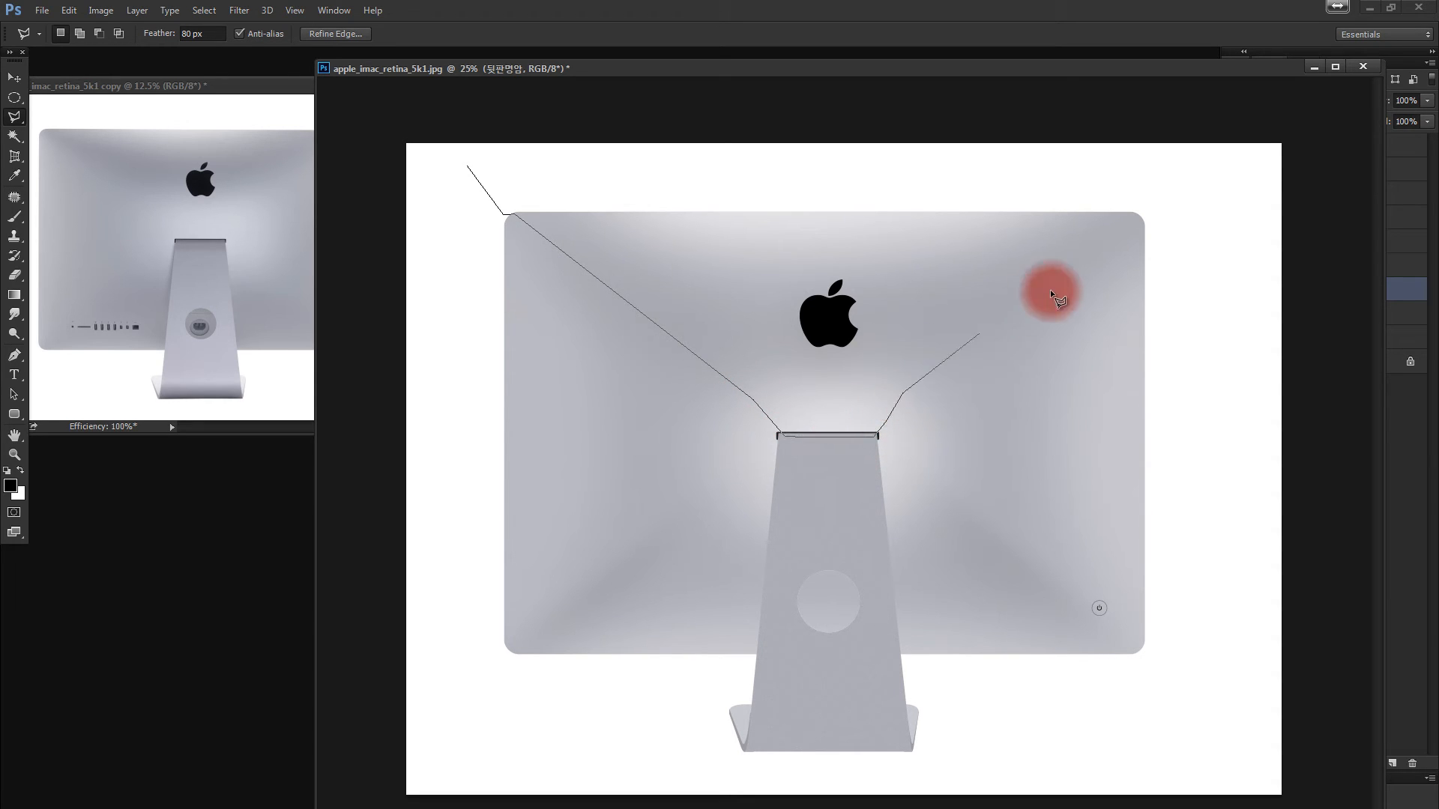
double_click(1133, 144)
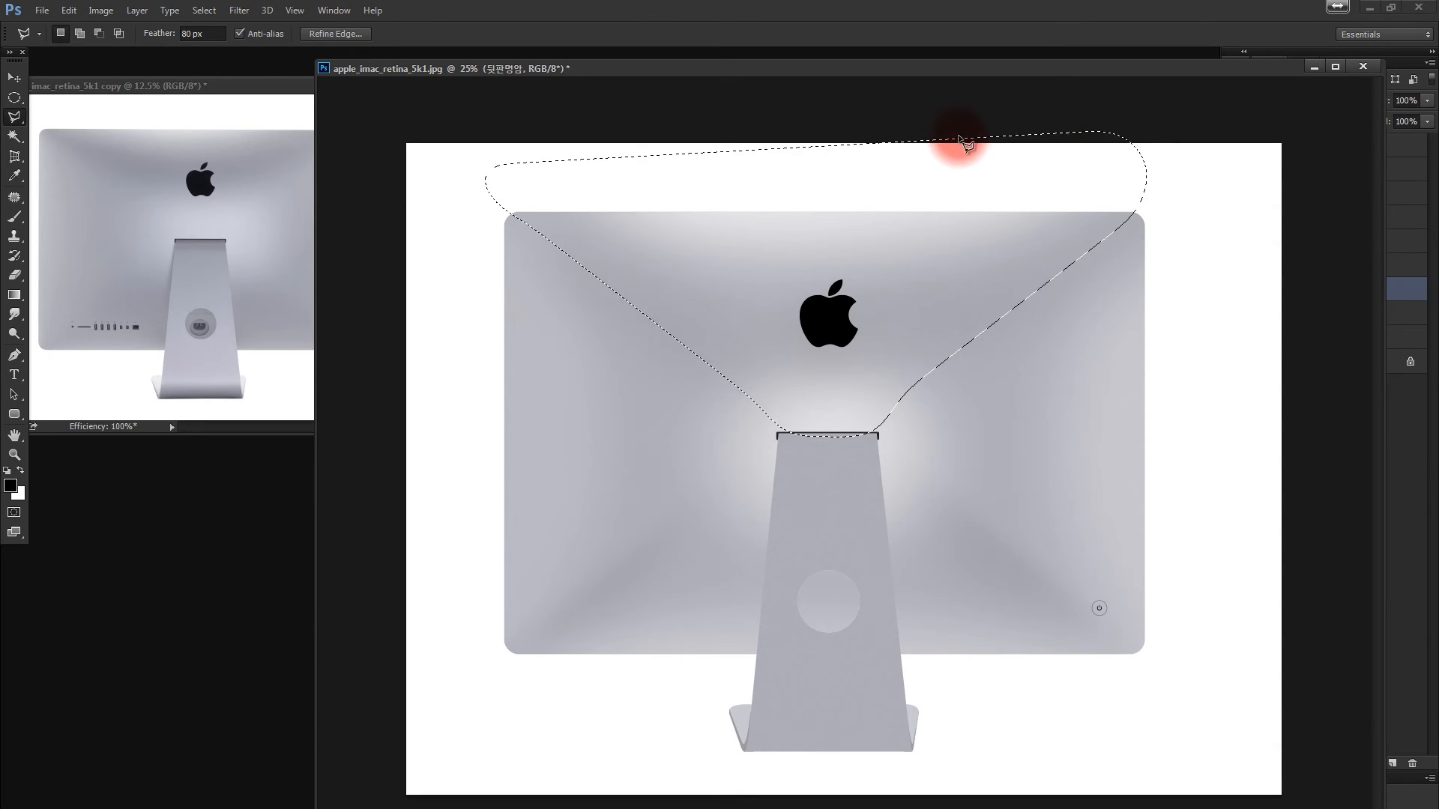
key(ctrl+d)
Brush soft black shading at 10% opacity along the upper selection's two diagonal edges.
key(b)
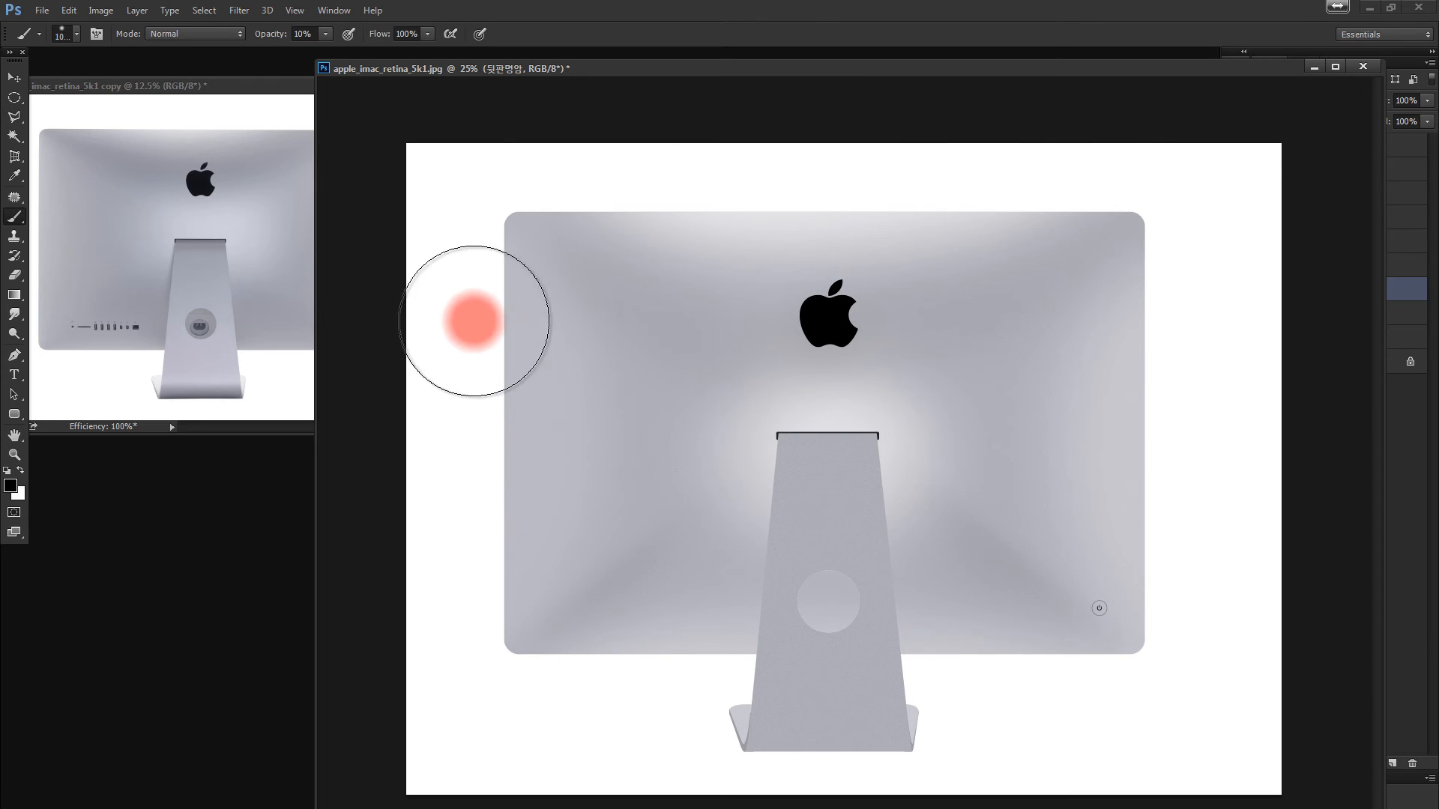
mouse_move(613, 372)
mouse_down()
mouse_move(749, 412)
mouse_move(897, 410)
mouse_move(1185, 315)
mouse_move(740, 352)
mouse_move(579, 348)
mouse_move(507, 304)
mouse_move(632, 400)
mouse_move(929, 418)
mouse_move(998, 414)
mouse_move(977, 410)
mouse_move(1162, 320)
mouse_move(834, 444)
mouse_move(668, 386)
mouse_move(461, 339)
mouse_up()
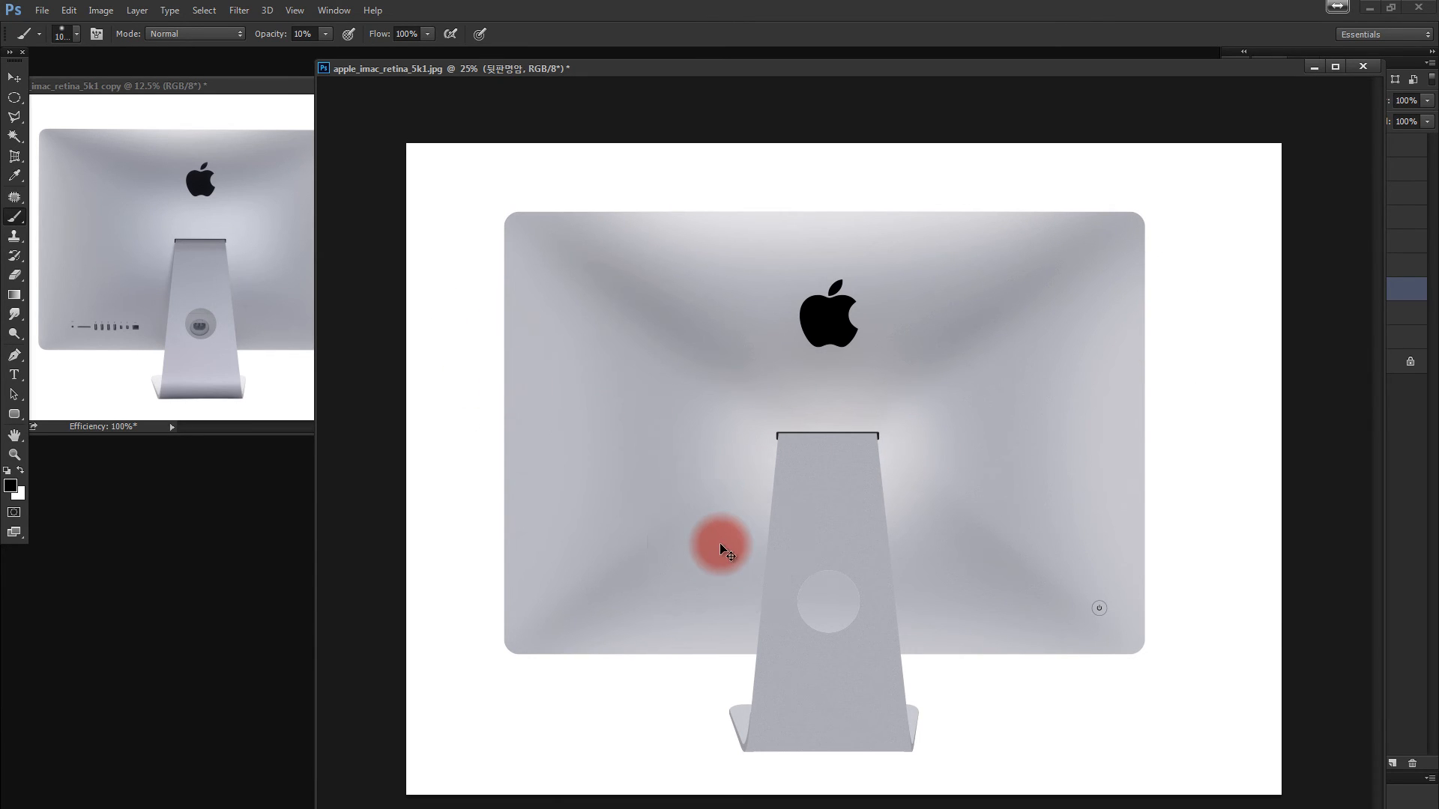
Place the reduced document beside the reference images and compare the shading by toggling the 뒷판명암 layer's visibility.
key(ctrl+minus)
click(999, 466)
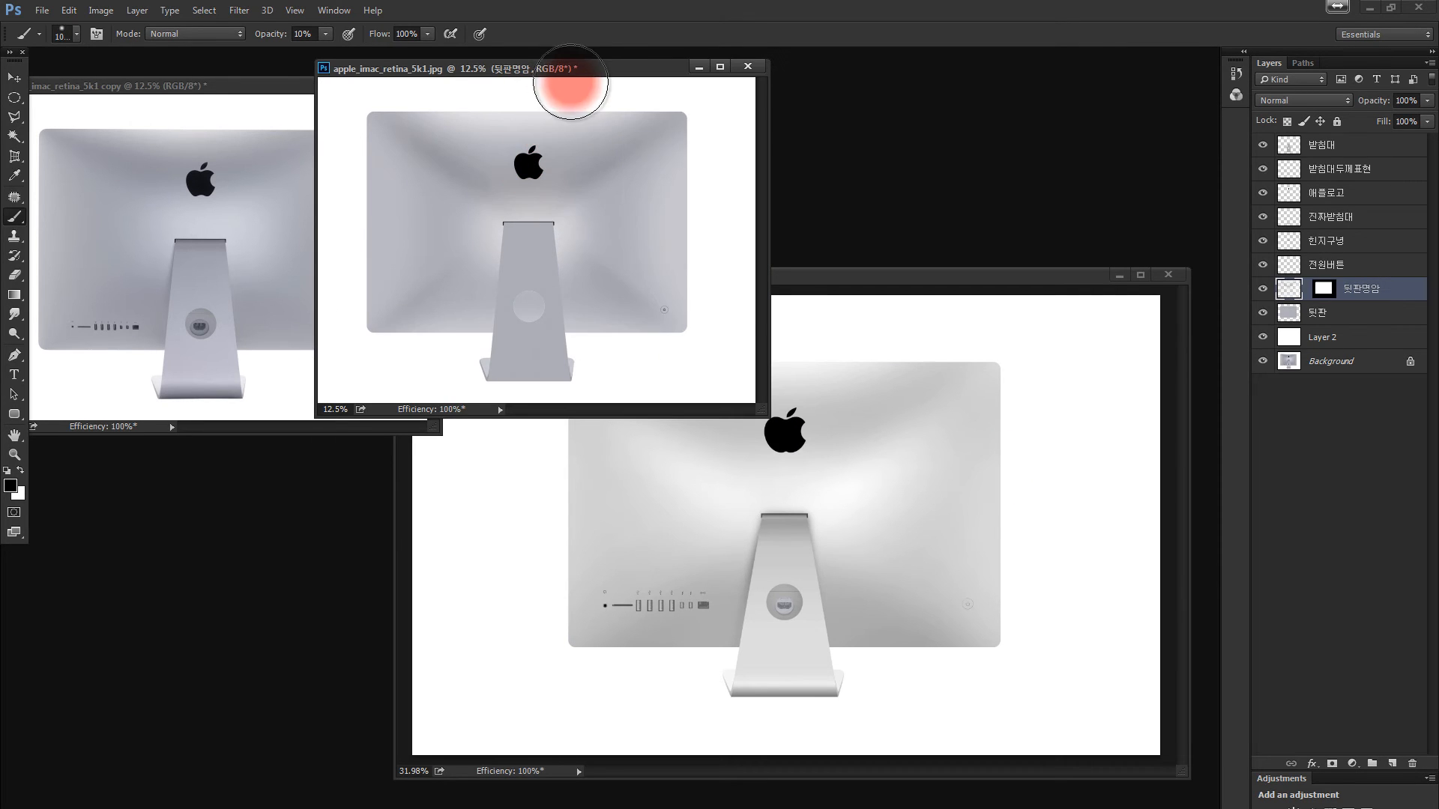
drag(575, 69, 729, 160)
click(1291, 291)
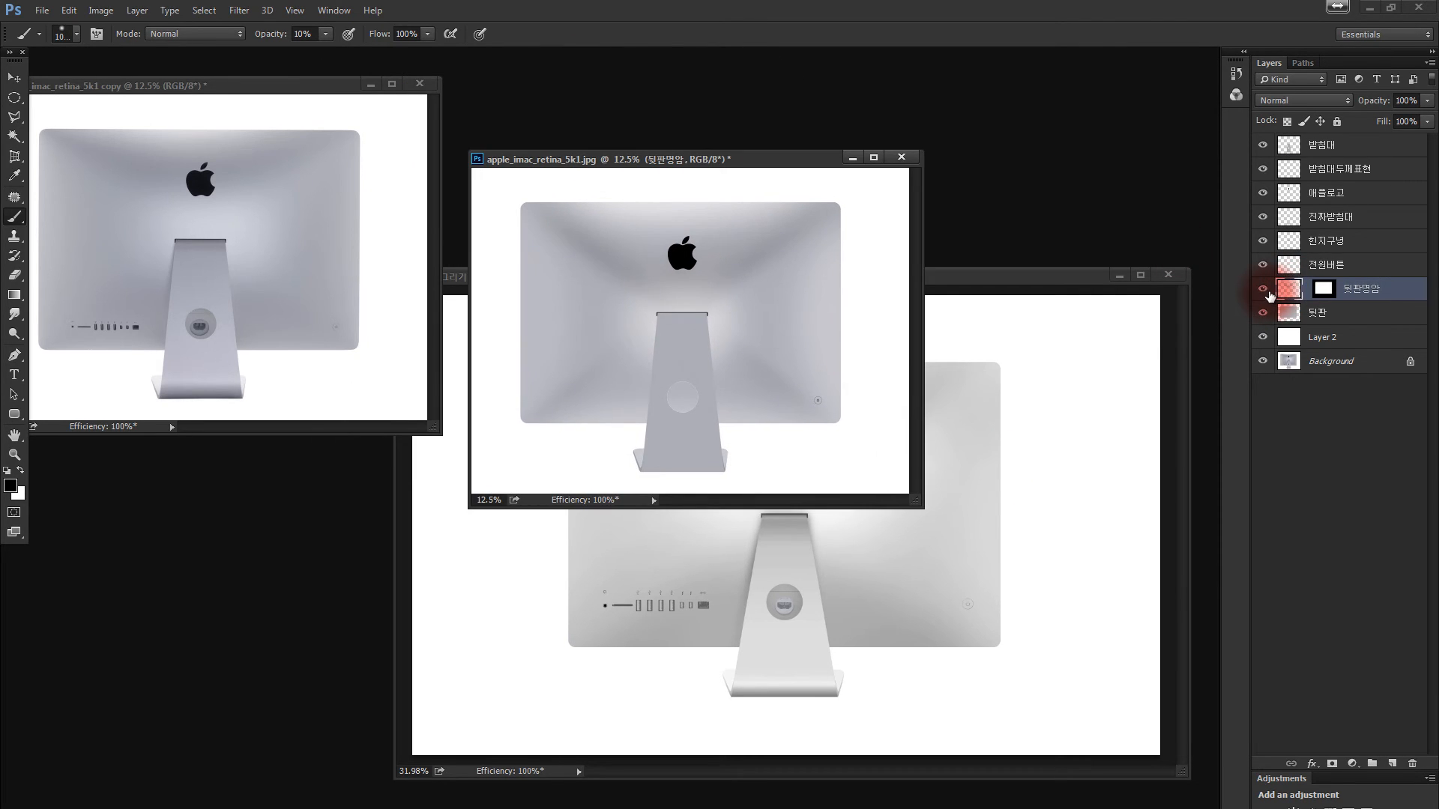
mouse_move(594, 297)
mouse_down()
mouse_move(678, 304)
mouse_move(660, 289)
mouse_move(658, 356)
mouse_move(652, 299)
mouse_move(713, 371)
mouse_move(683, 293)
mouse_move(667, 348)
mouse_up()
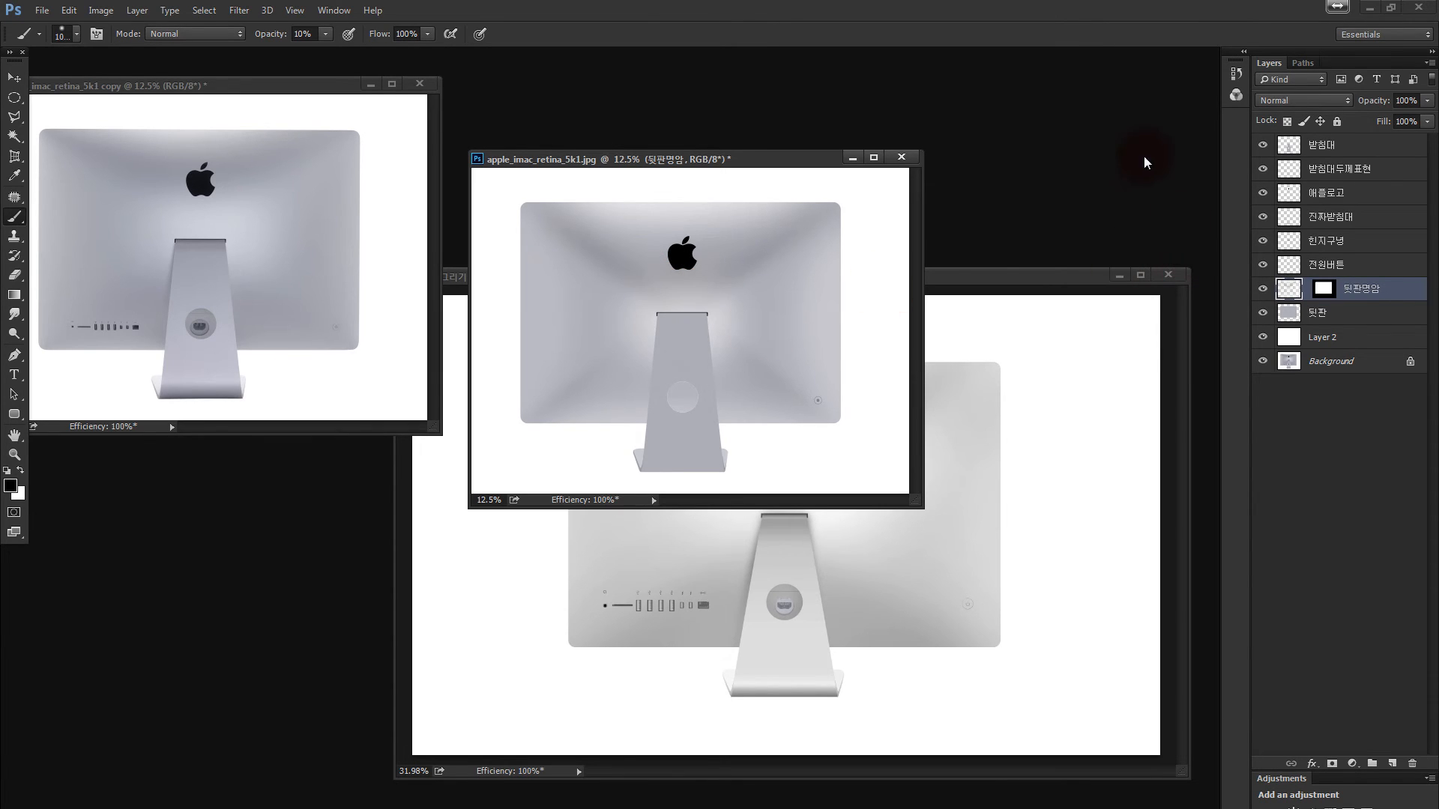
Clear all painted shading from the 뒷판명암 layer and deselect.
key(ctrl+a)
key(Delete)
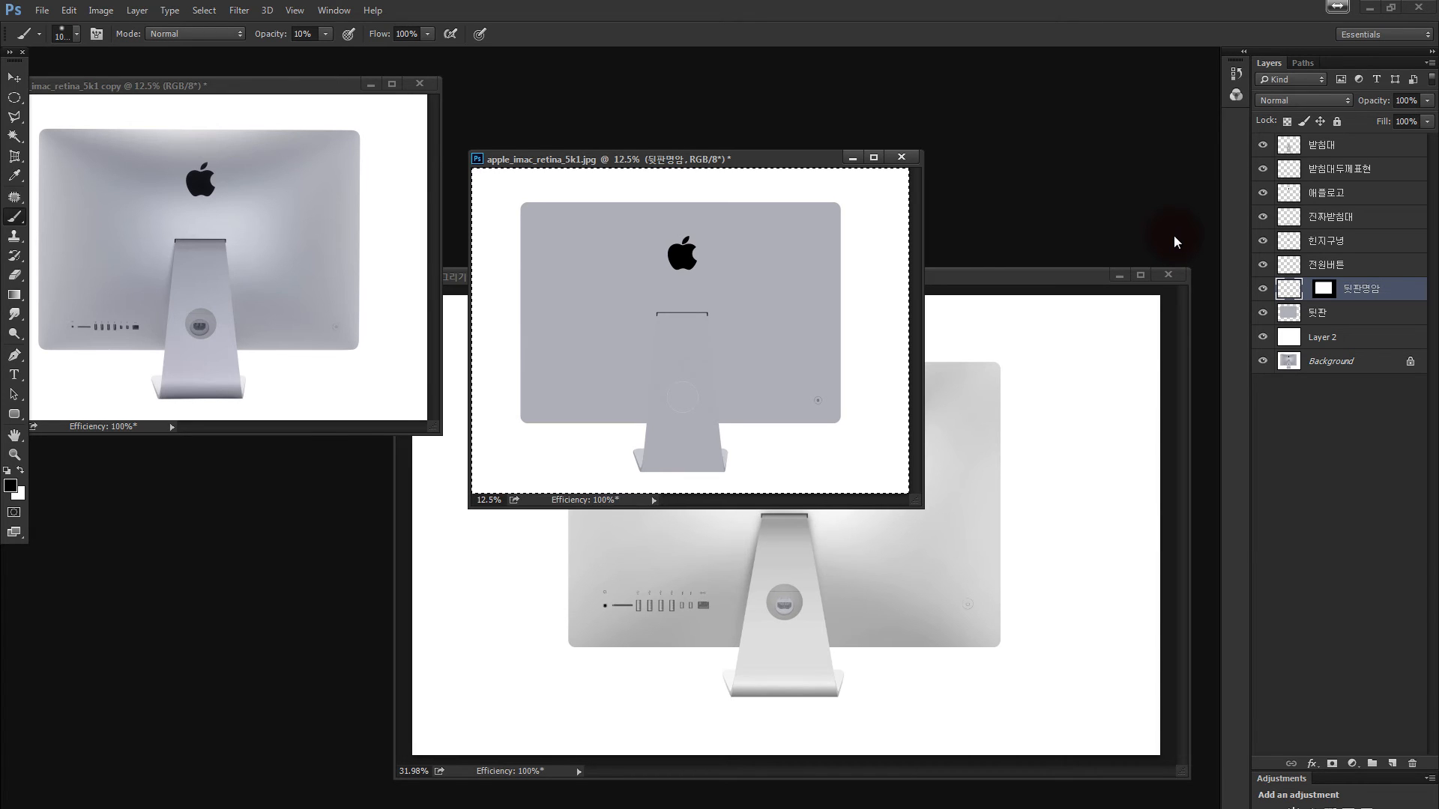
key(ctrl+d)
drag(614, 299, 611, 298)
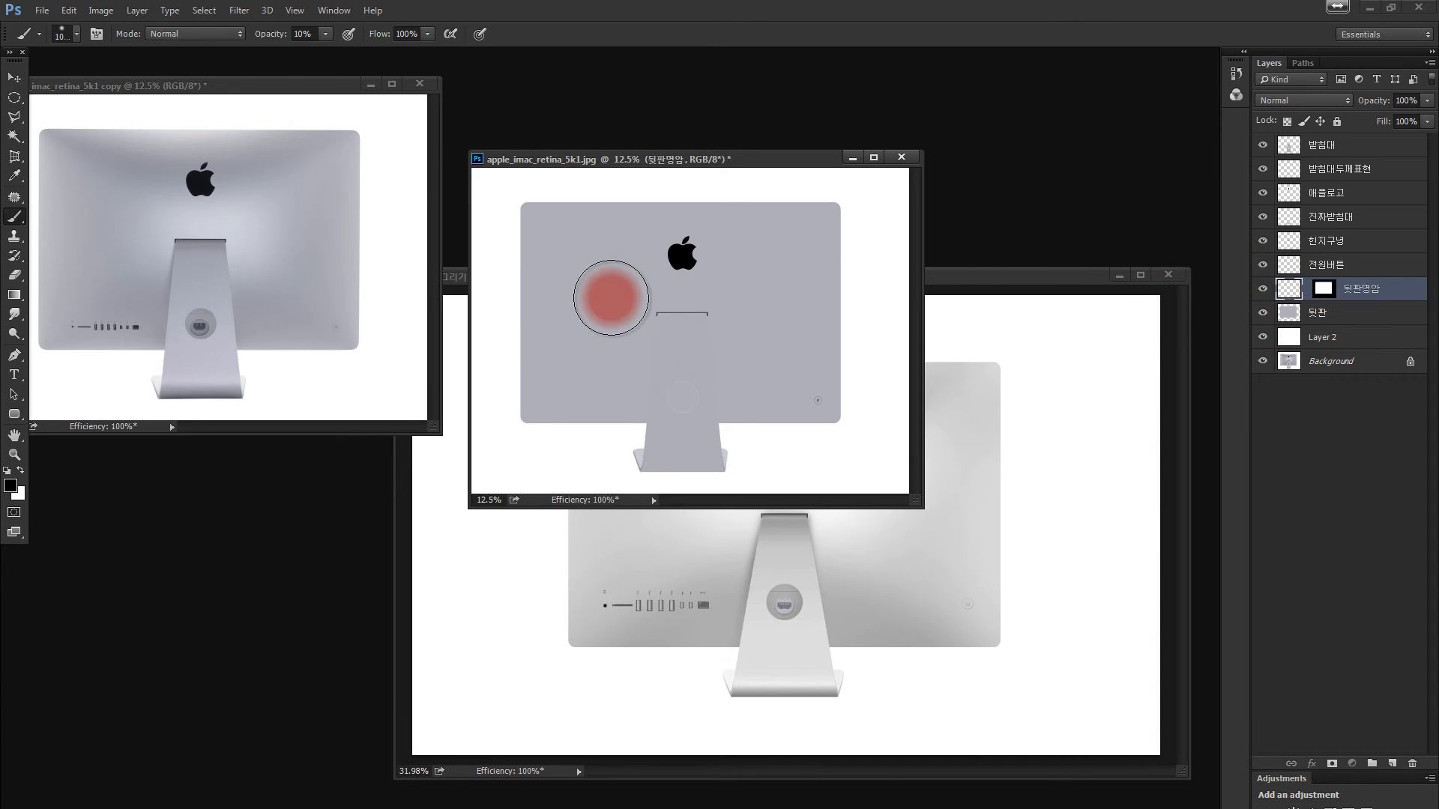
Lasso the upper panel area down to the stand's top edge with an 80 px feather and brush black shading along its diagonals at 10% opacity.
key(l)
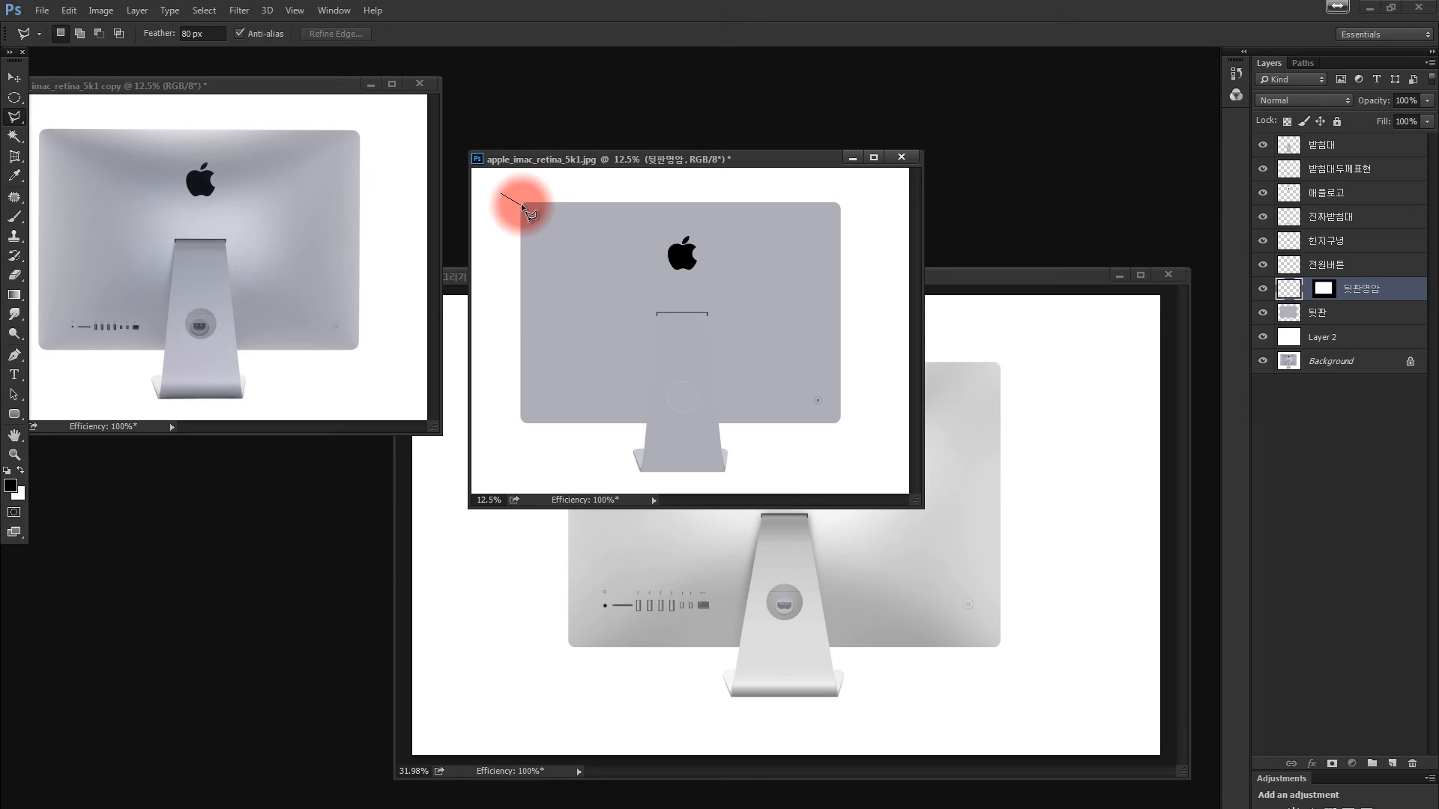
click(500, 194)
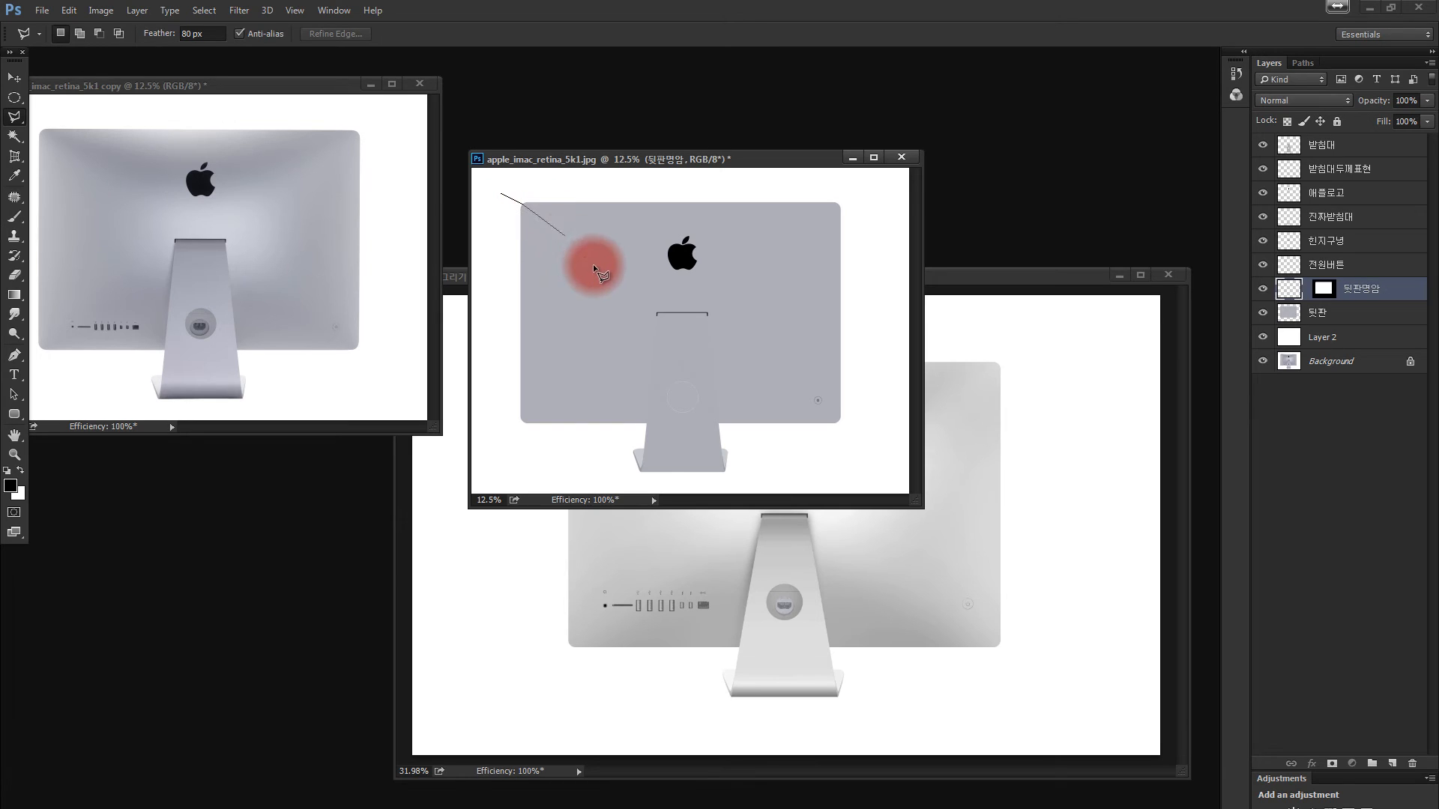
click(656, 312)
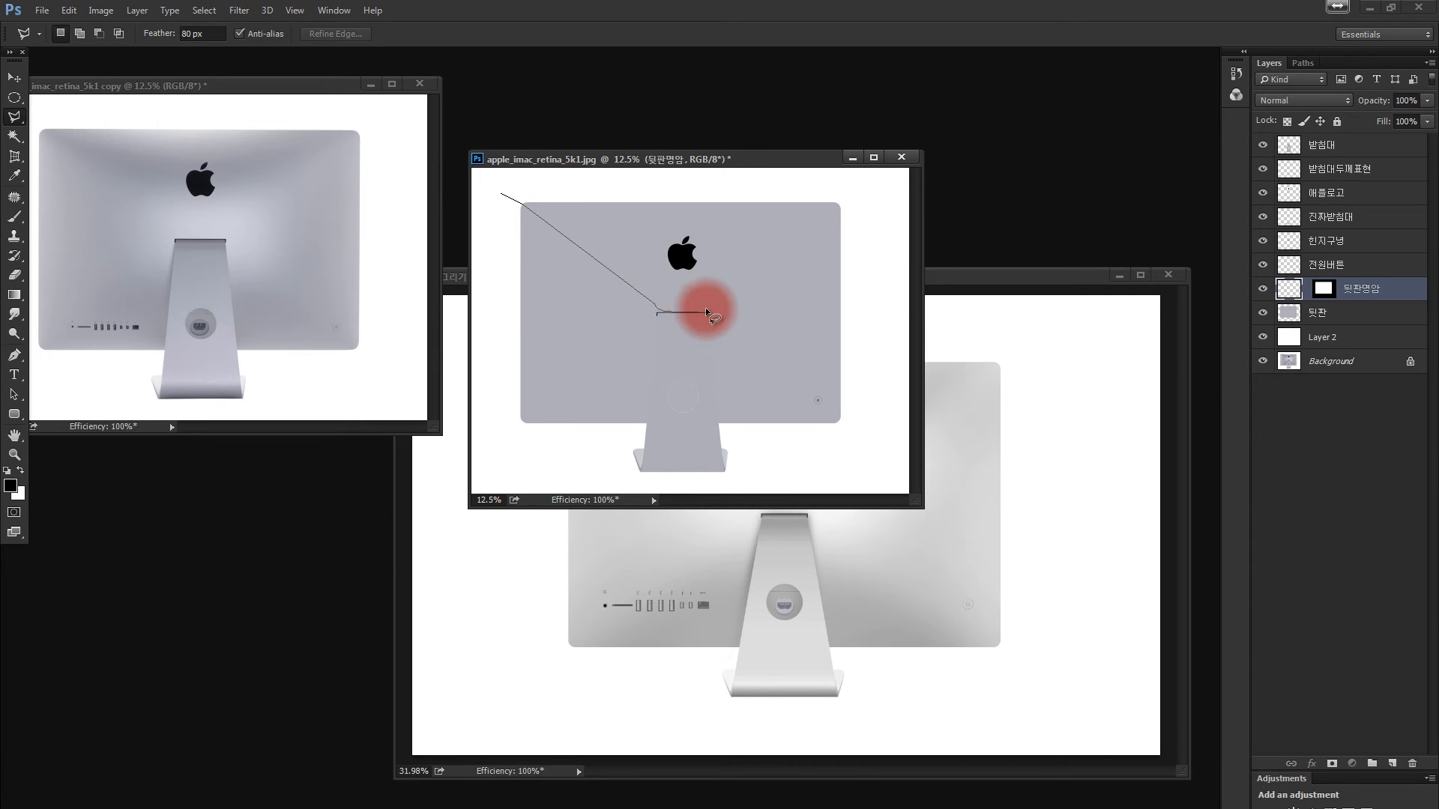
click(854, 193)
double_click(844, 175)
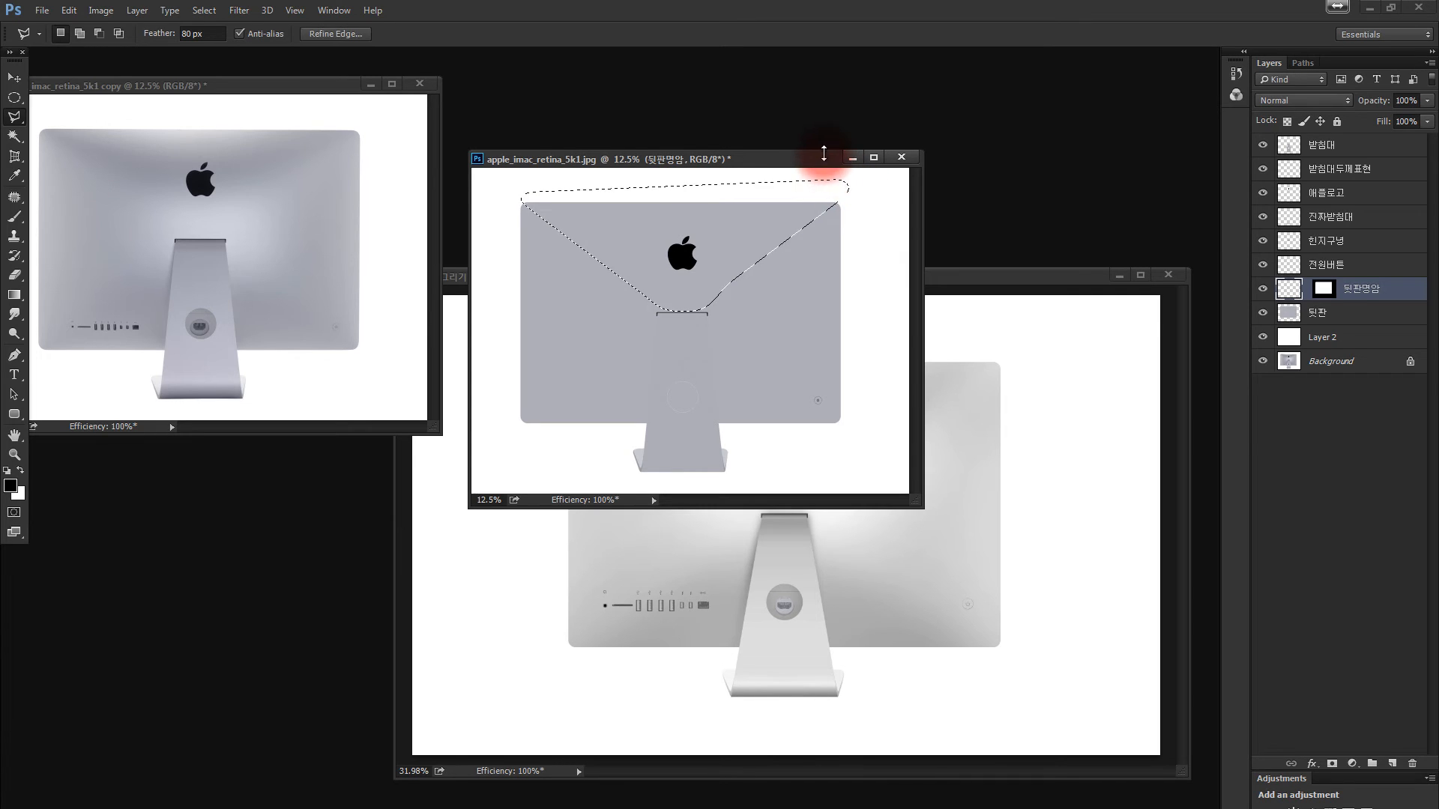
key(ctrl+d)
key(b)
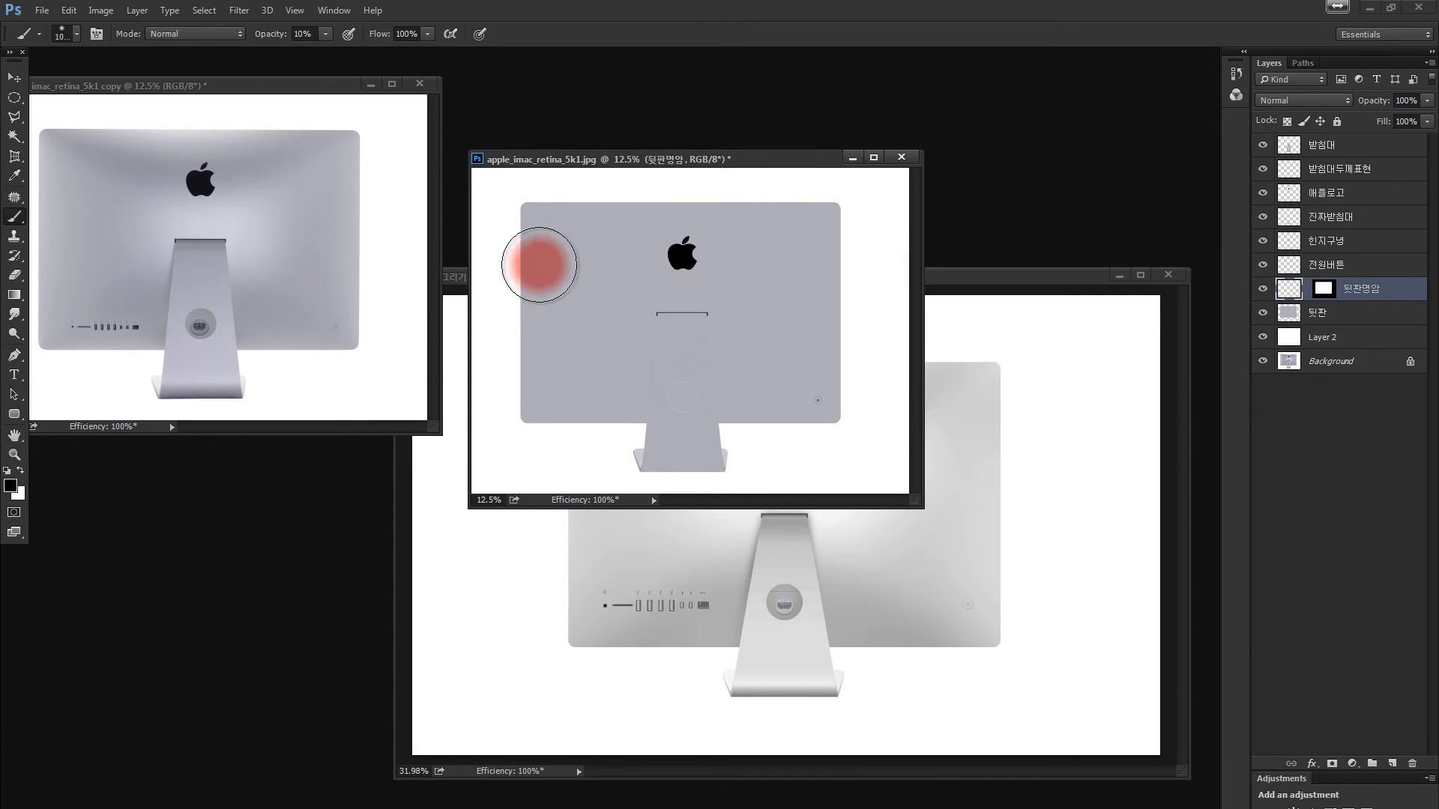
mouse_move(539, 259)
mouse_down()
mouse_move(625, 310)
mouse_move(687, 319)
mouse_move(835, 256)
mouse_up()
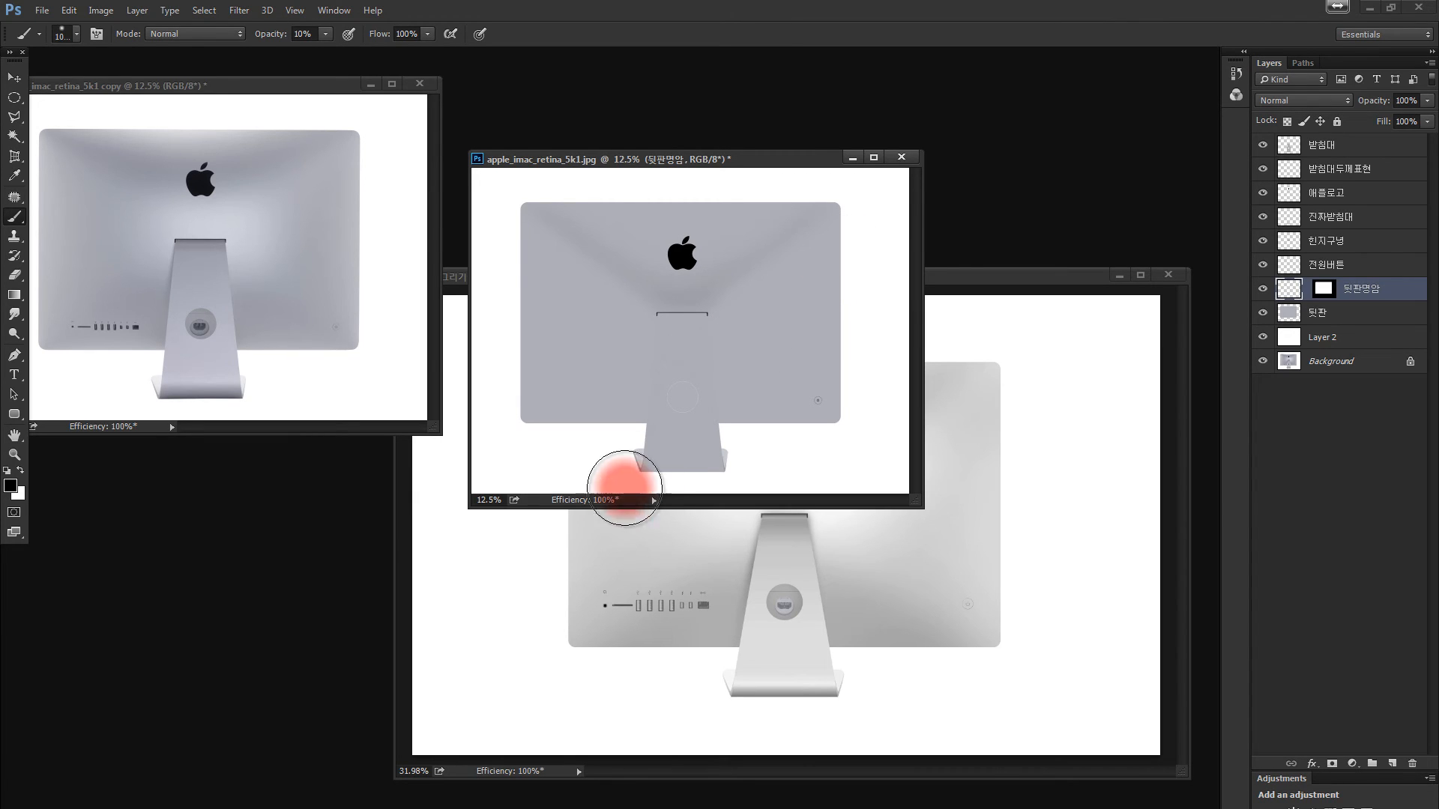
Lasso the lower panel area from the stand's top edge to both bottom corners and brush soft black shading along its diagonal edges.
key(l)
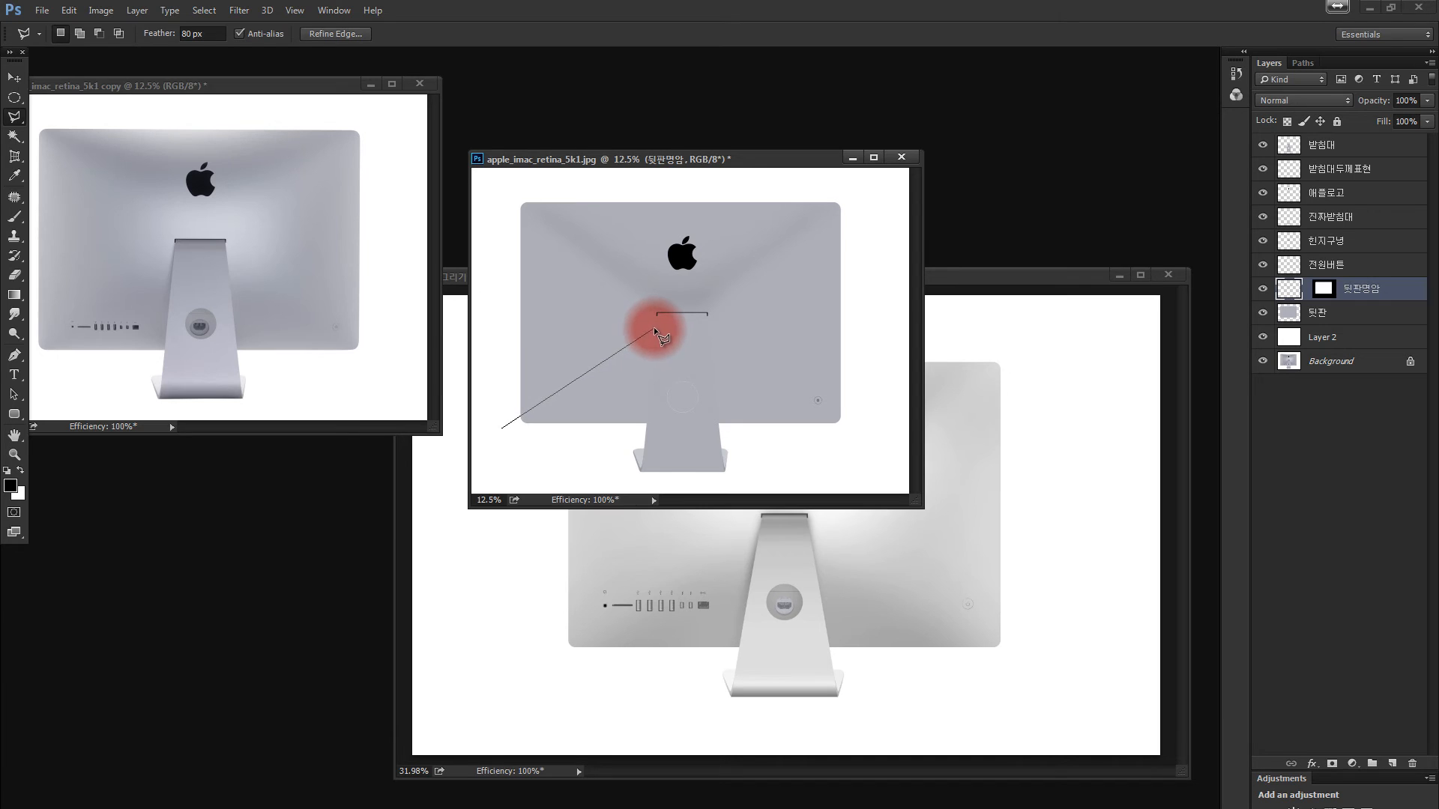
double_click(704, 319)
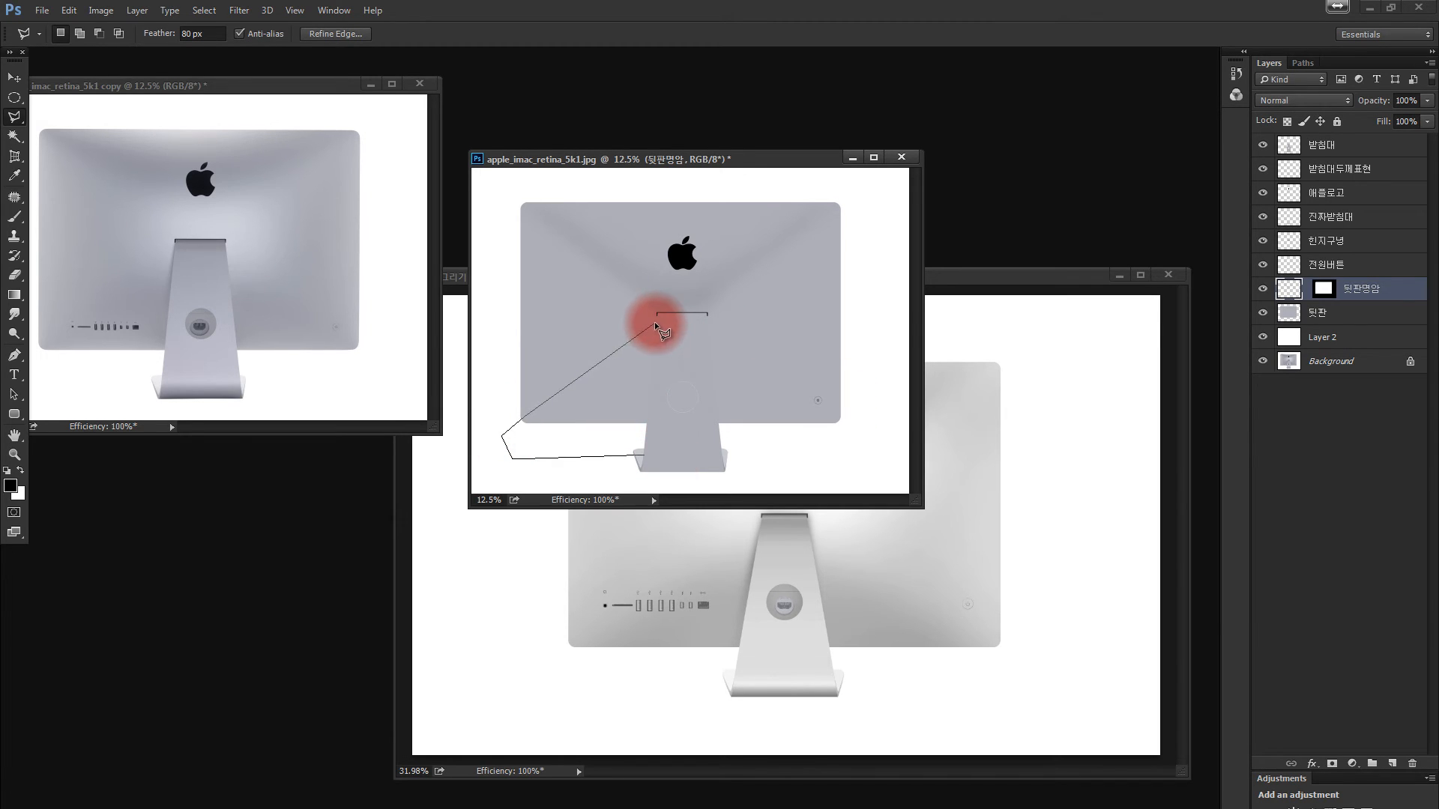
click(850, 430)
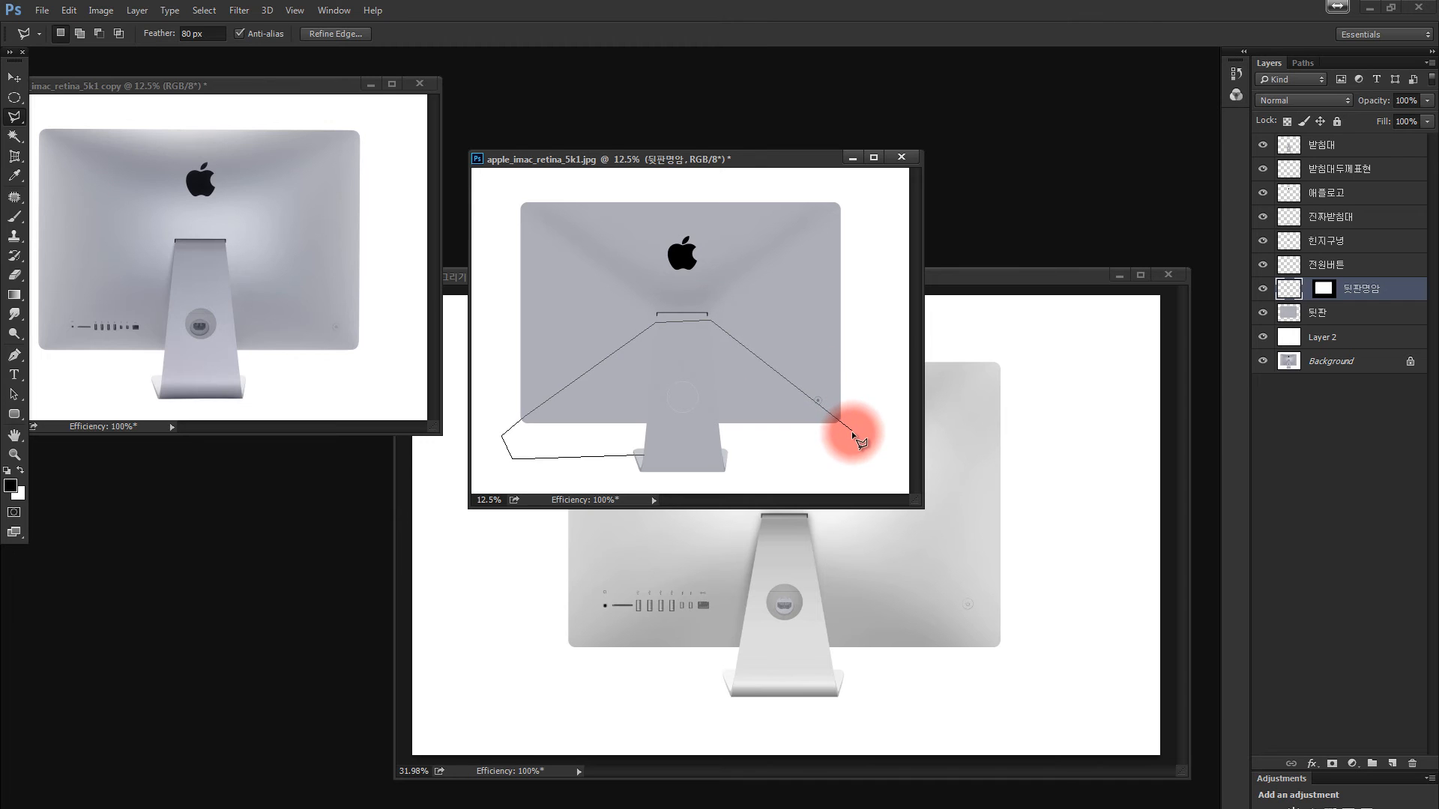
click(840, 448)
click(784, 454)
double_click(784, 454)
key(b)
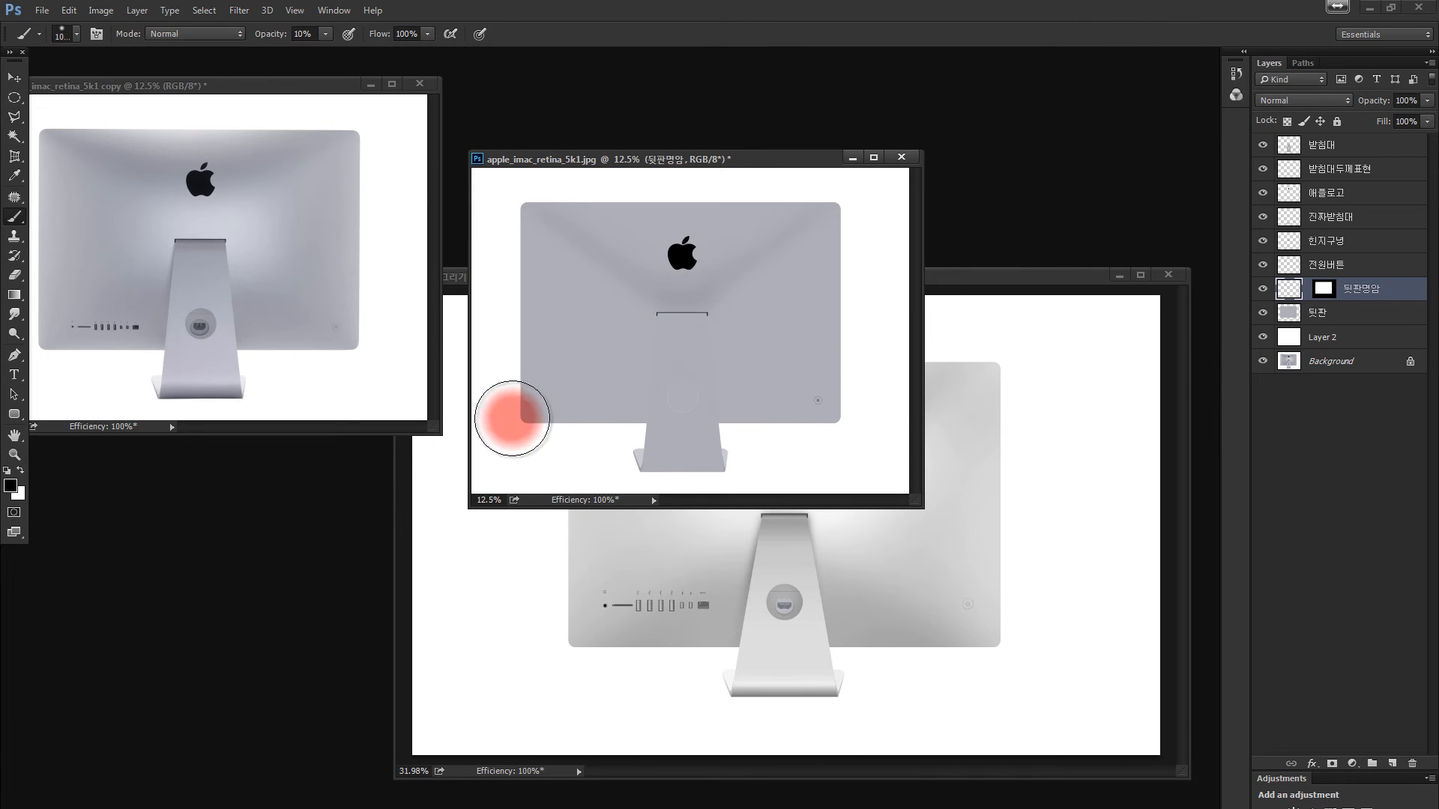
mouse_move(560, 388)
mouse_down()
mouse_move(636, 351)
mouse_move(758, 374)
mouse_move(742, 360)
mouse_move(883, 404)
mouse_move(851, 377)
mouse_up()
Lighten the black shading around the stand's top edge with the Eraser at 45% opacity.
key(e)
mouse_move(644, 343)
mouse_down()
mouse_move(617, 305)
mouse_move(703, 310)
mouse_move(705, 268)
mouse_up()
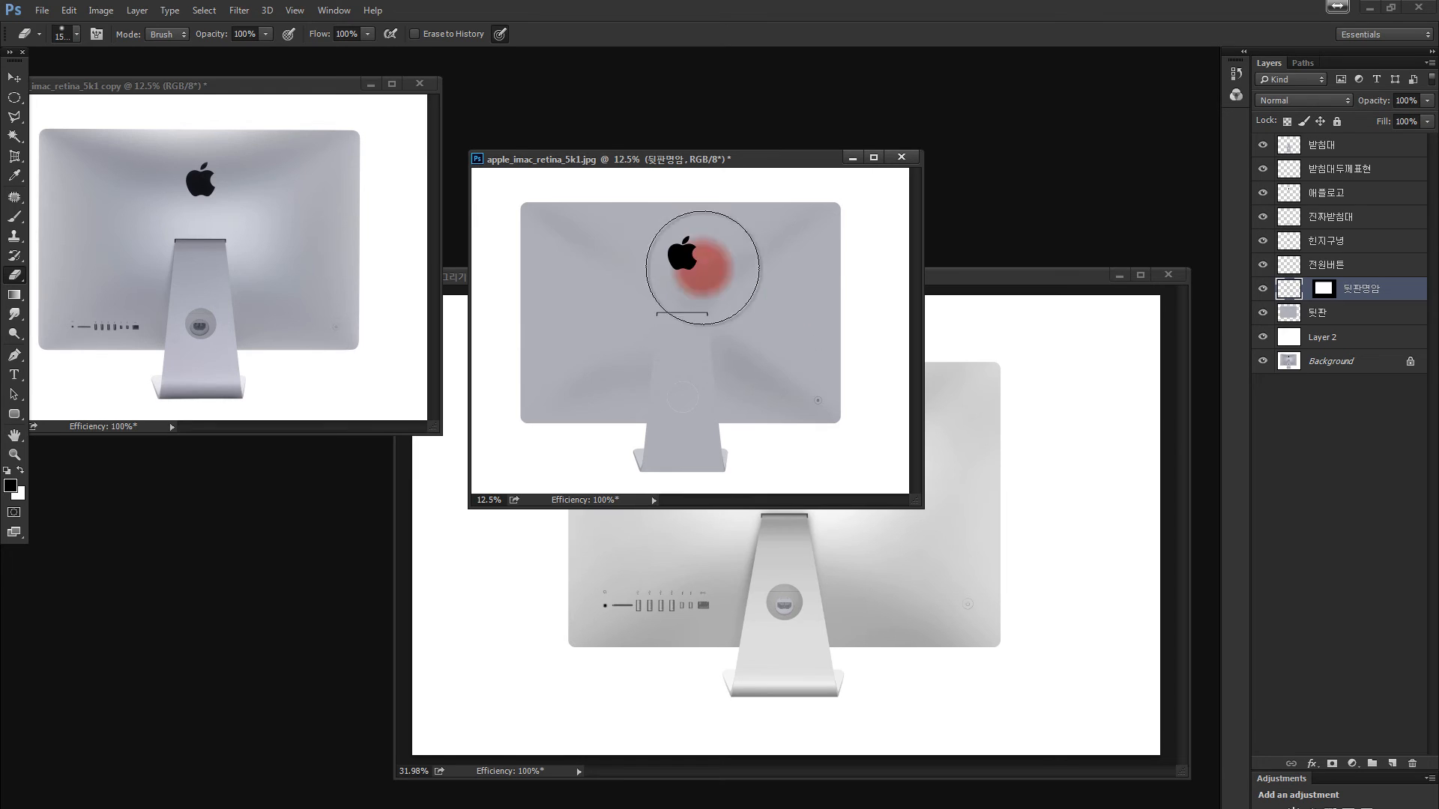
key(ctrl+z)
drag(197, 35, 171, 34)
mouse_move(684, 341)
mouse_down()
mouse_move(625, 324)
mouse_move(745, 320)
mouse_move(644, 321)
mouse_move(579, 343)
mouse_move(751, 329)
mouse_move(859, 385)
mouse_move(642, 310)
mouse_move(792, 442)
mouse_move(758, 430)
mouse_move(643, 302)
mouse_move(615, 293)
mouse_move(753, 333)
mouse_up()
Add a new layer above 뒷판명암 and copy the 뒷판명암 layer mask onto it.
ctrl+click(1281, 290)
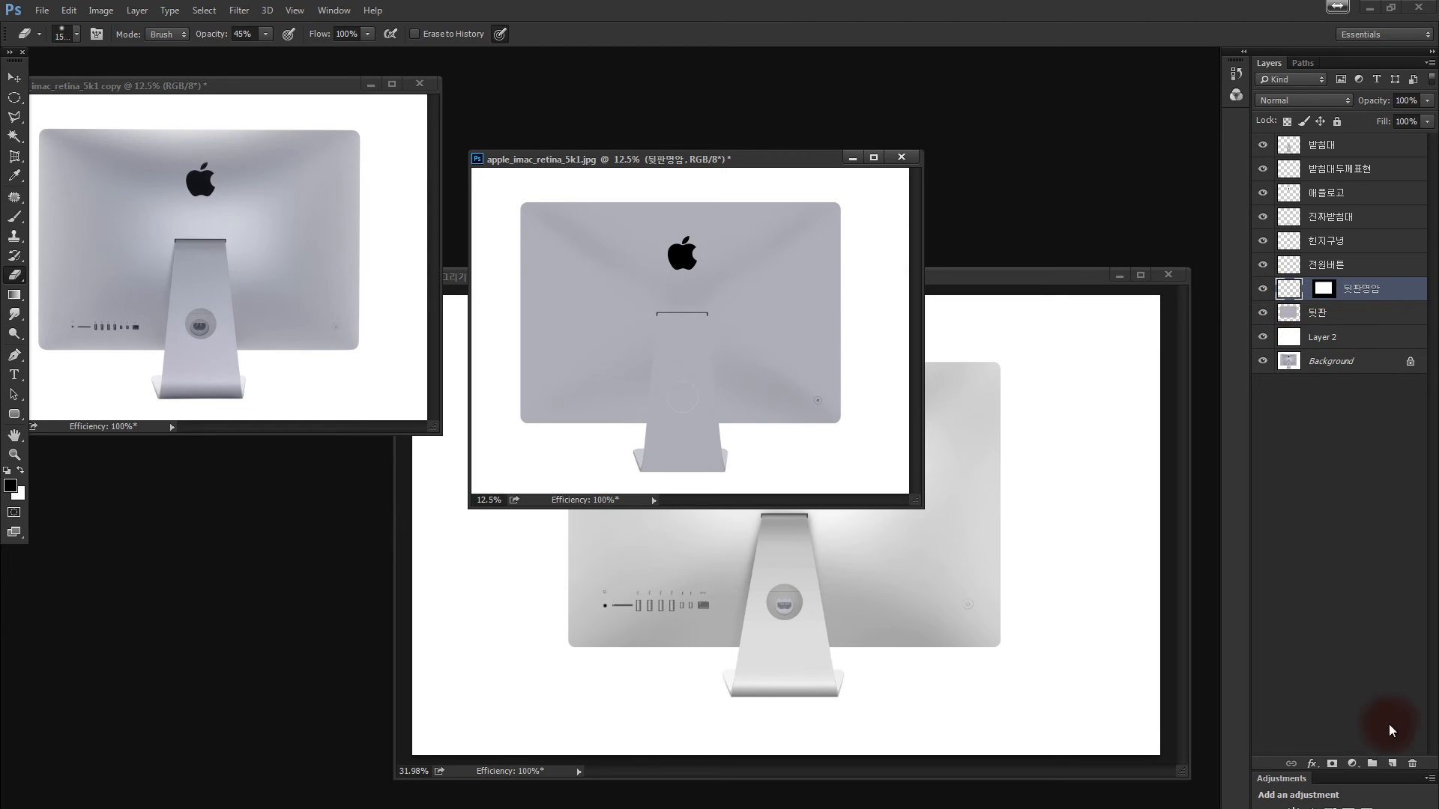
click(1392, 763)
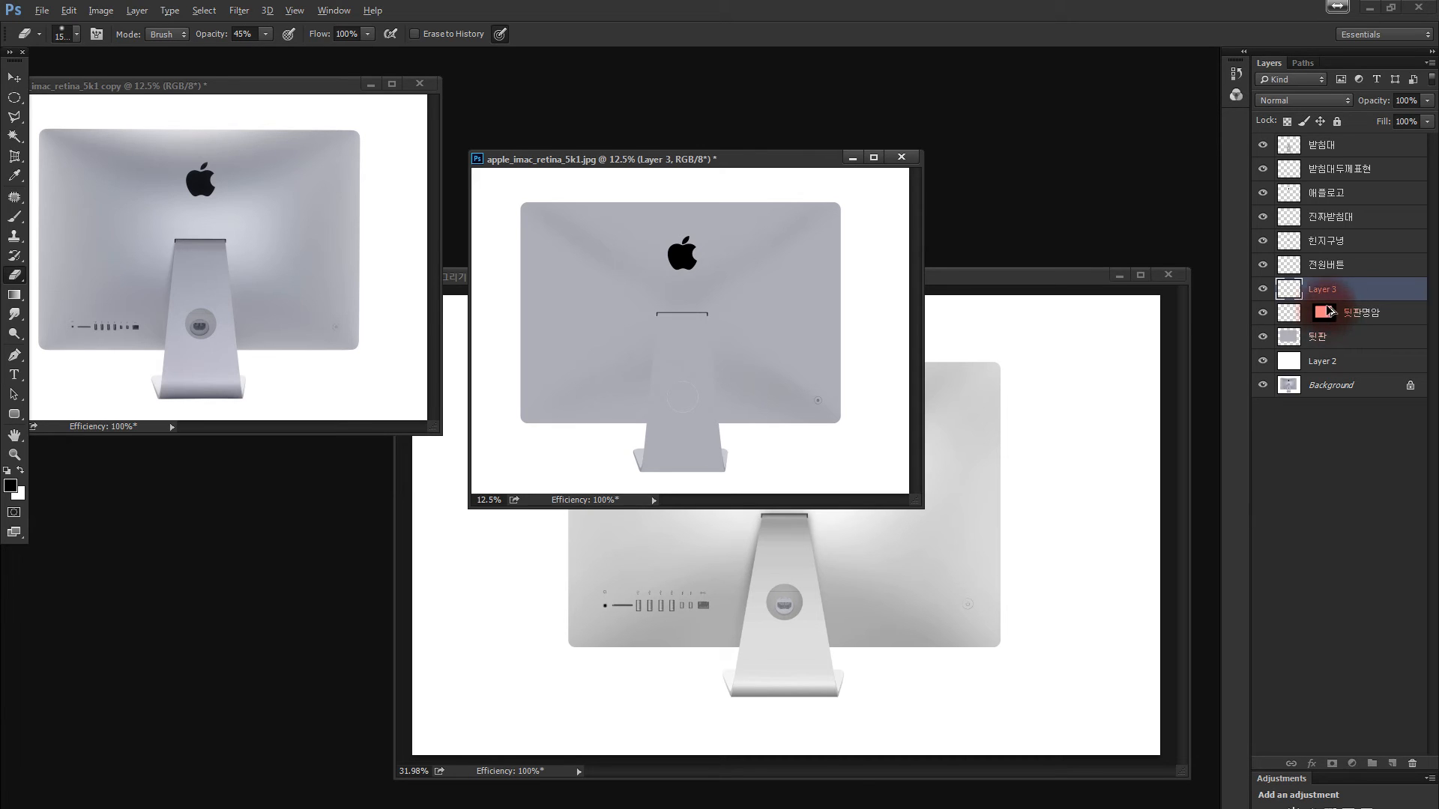
drag(1329, 311, 1327, 291)
drag(1330, 313, 1327, 291)
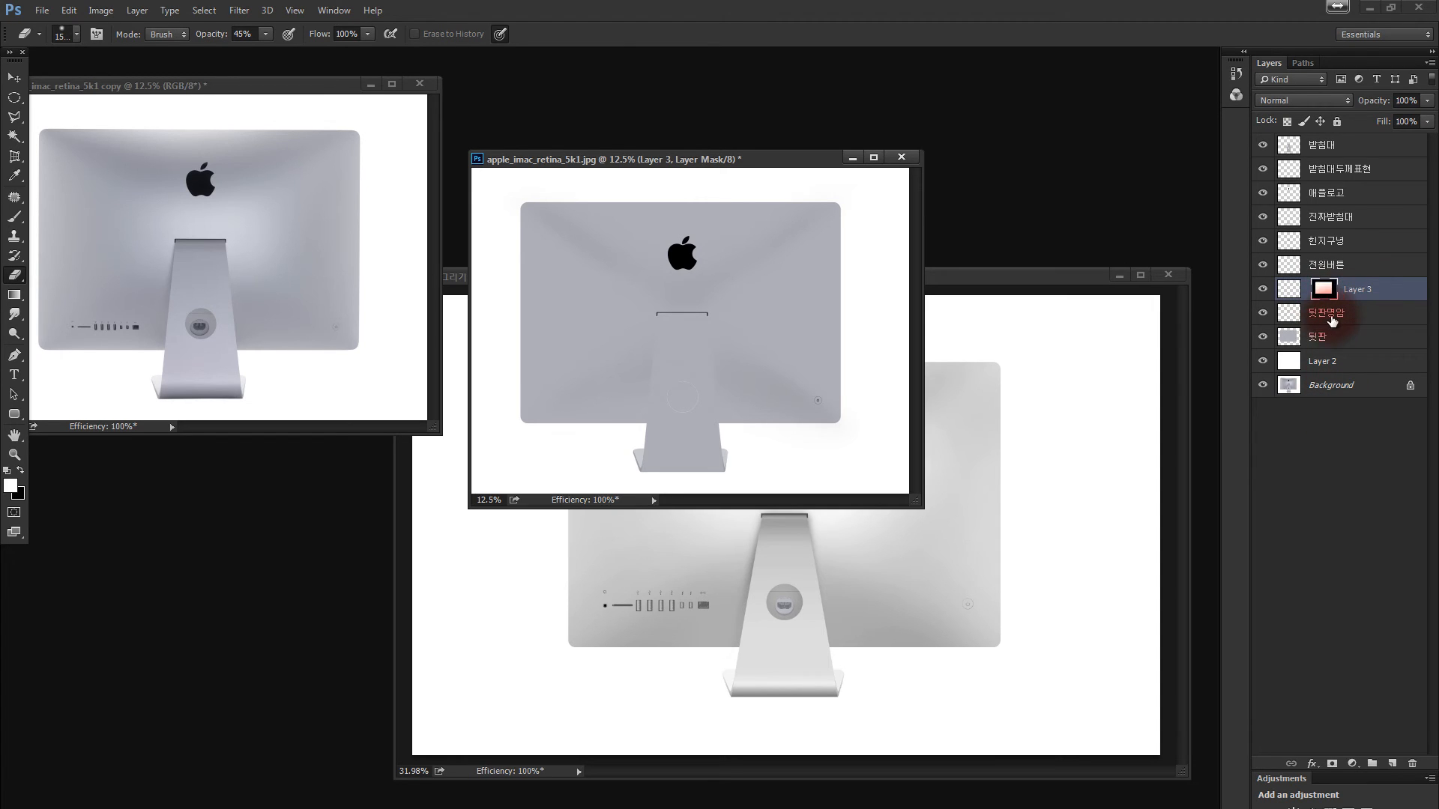
drag(1320, 321, 1318, 291)
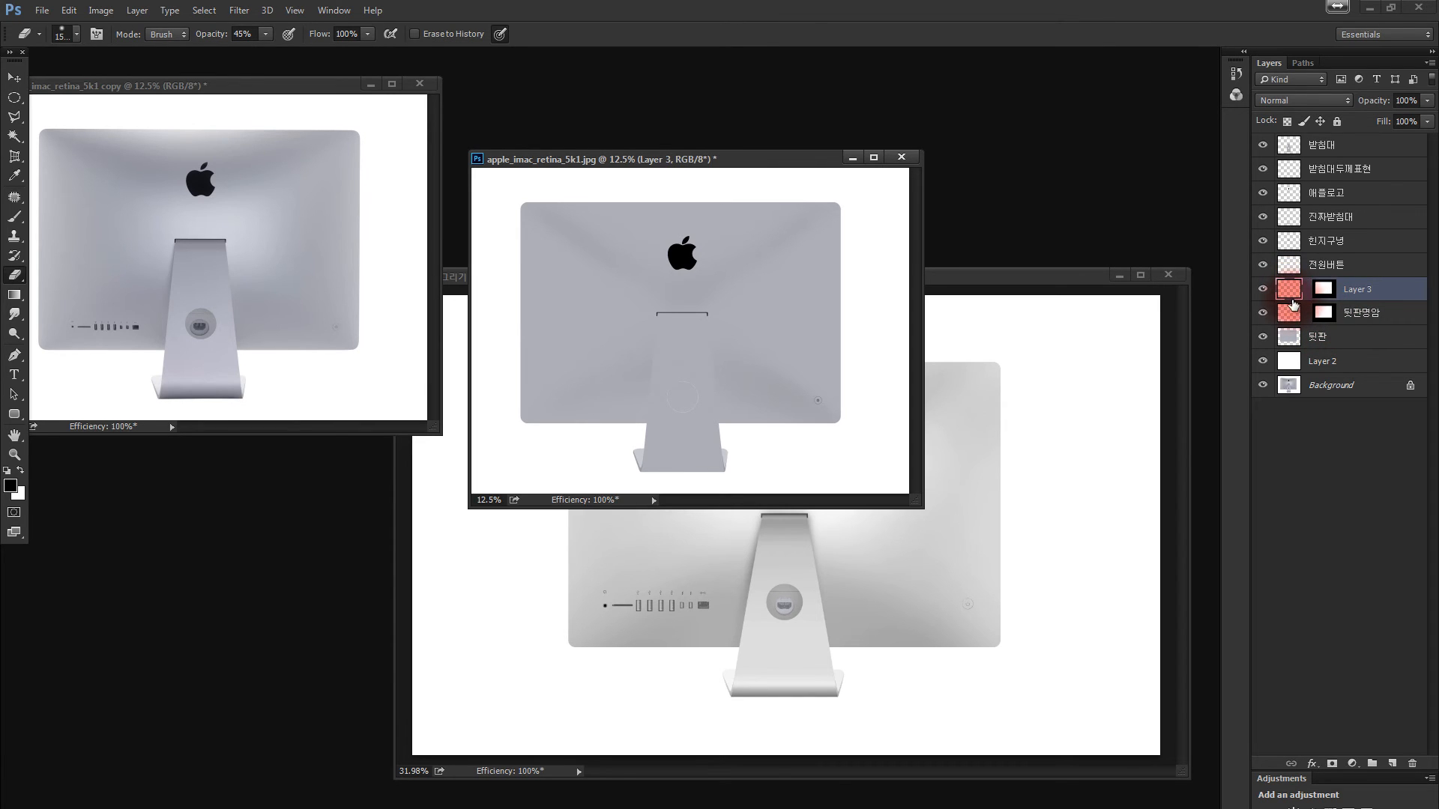
Enlarge the document window, make white the brush color, and set Layer 3's blend mode to Color Dodge.
key(b)
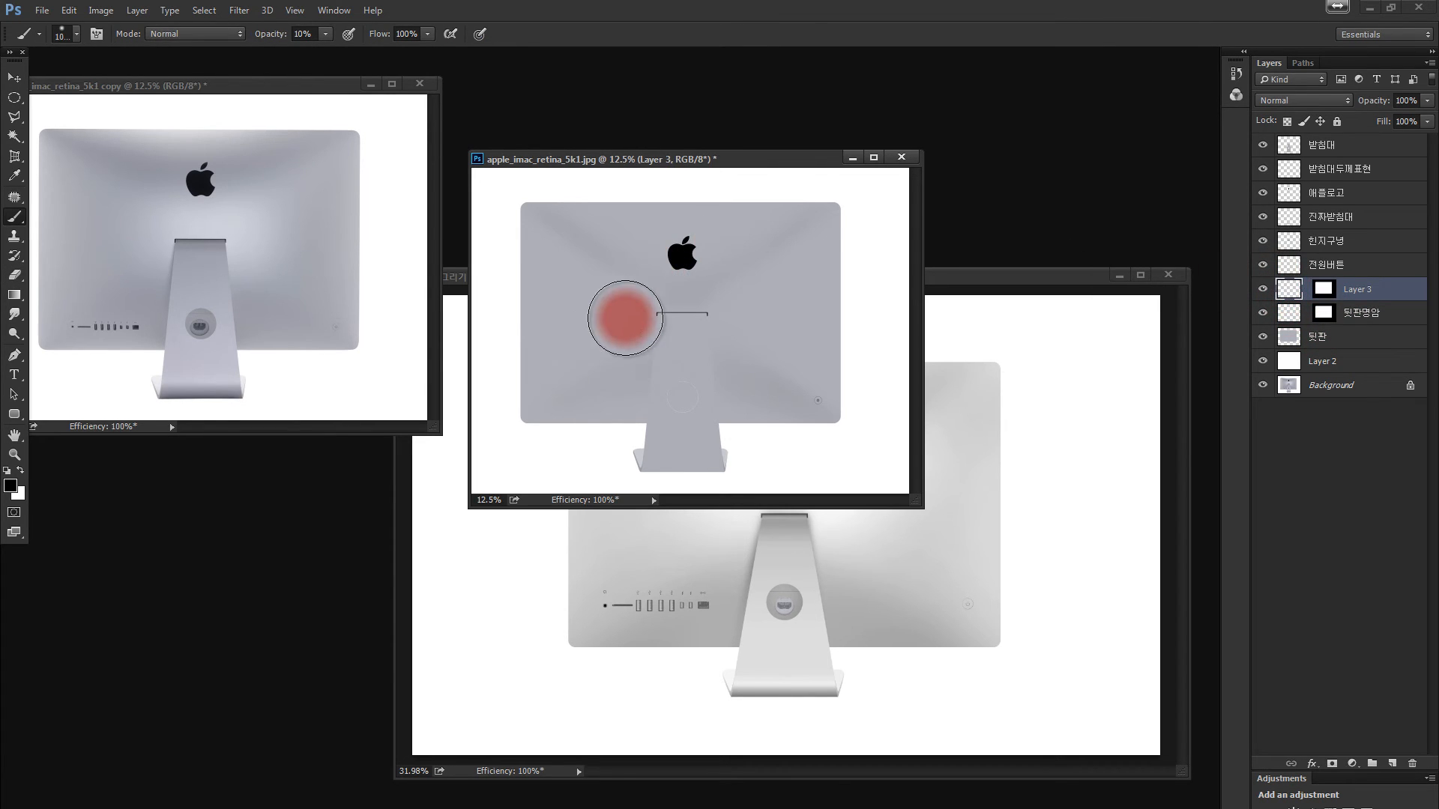
key(x)
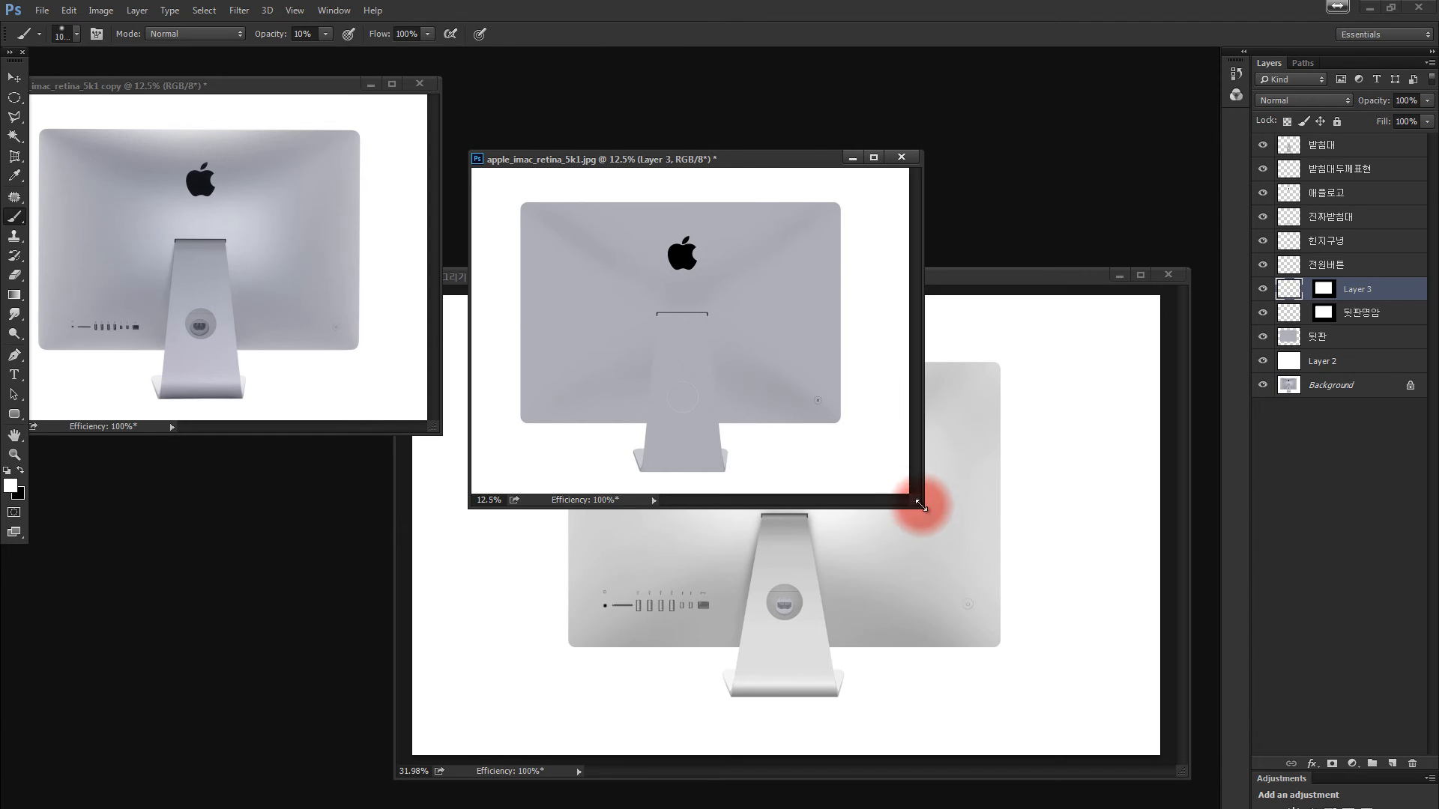
drag(916, 503, 1043, 671)
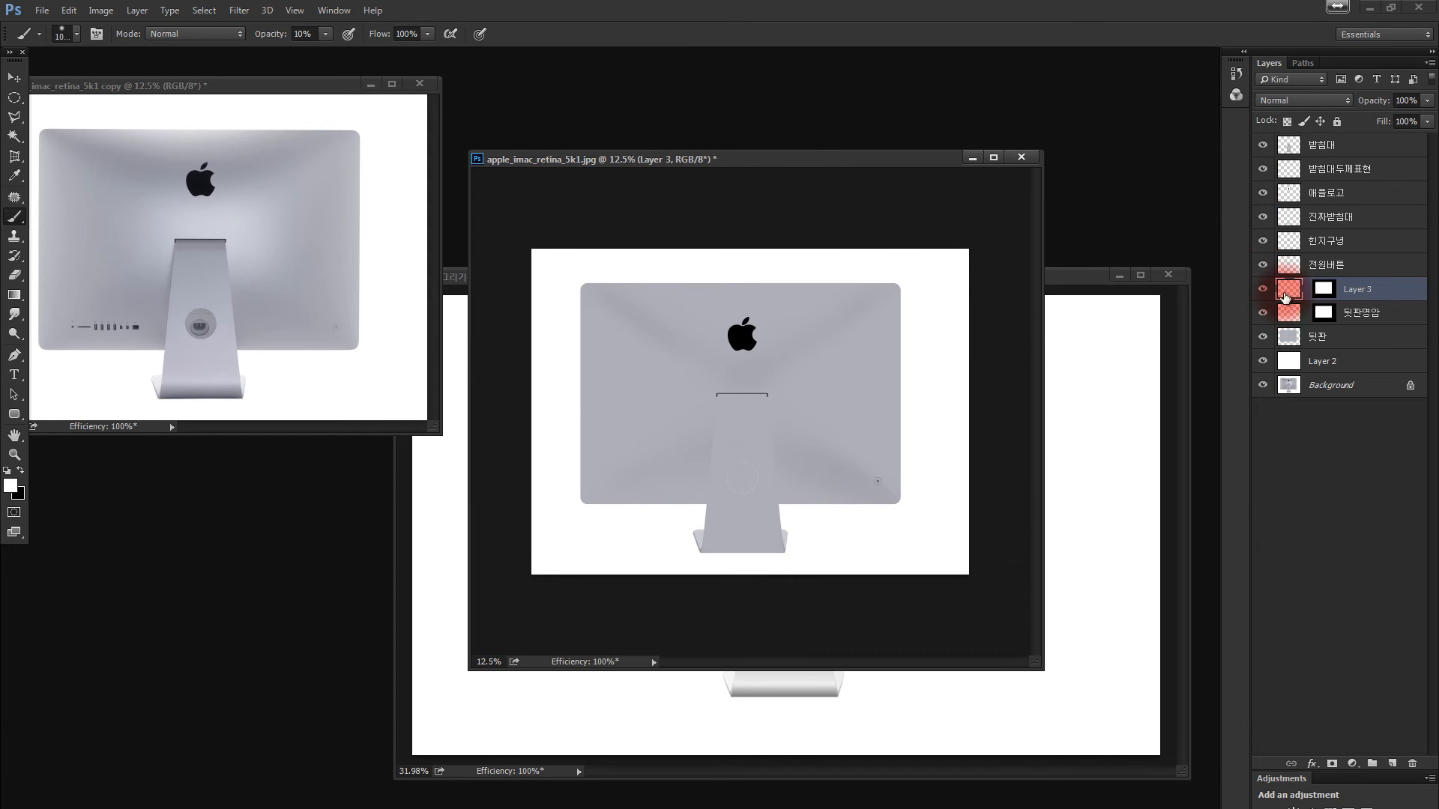
click(1282, 98)
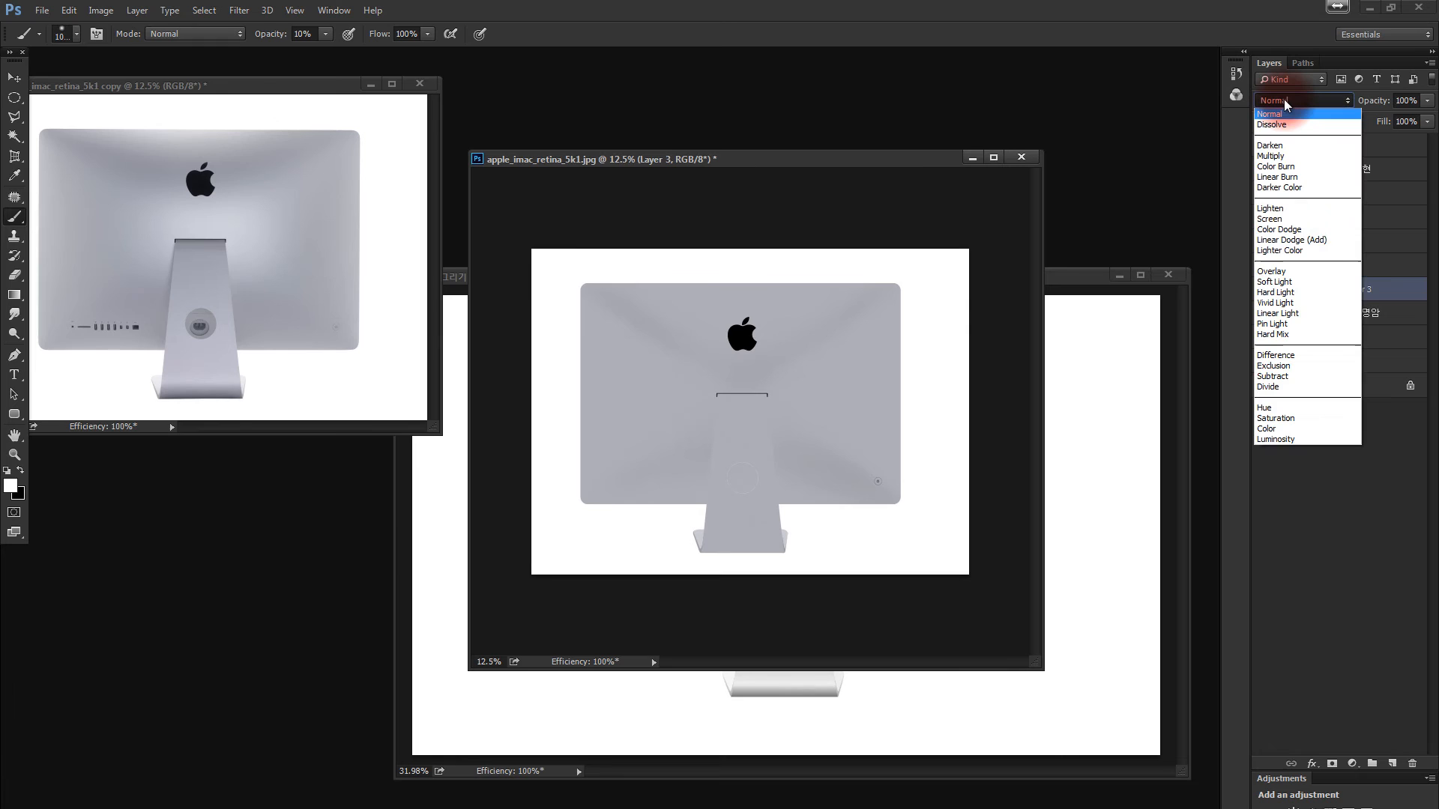
click(1282, 234)
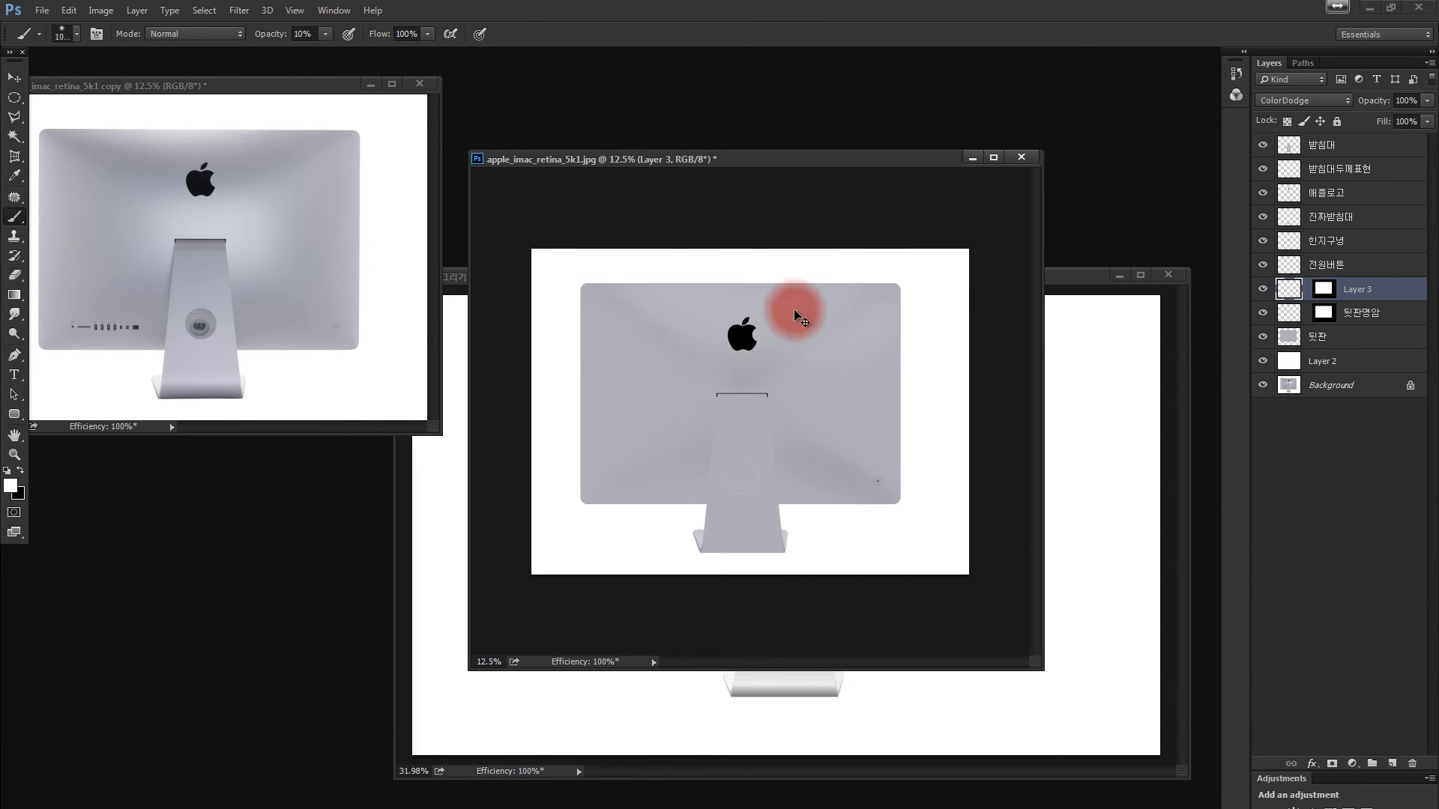
Set the brush opacity to 64%, try a white stroke across the upper panel on Layer 3, and undo the stroke.
drag(272, 51, 312, 51)
mouse_move(637, 275)
mouse_down()
mouse_move(684, 333)
mouse_move(653, 272)
mouse_move(748, 286)
mouse_move(874, 259)
mouse_move(681, 258)
mouse_move(835, 286)
mouse_move(657, 265)
mouse_move(795, 276)
mouse_move(896, 262)
mouse_move(873, 321)
mouse_up()
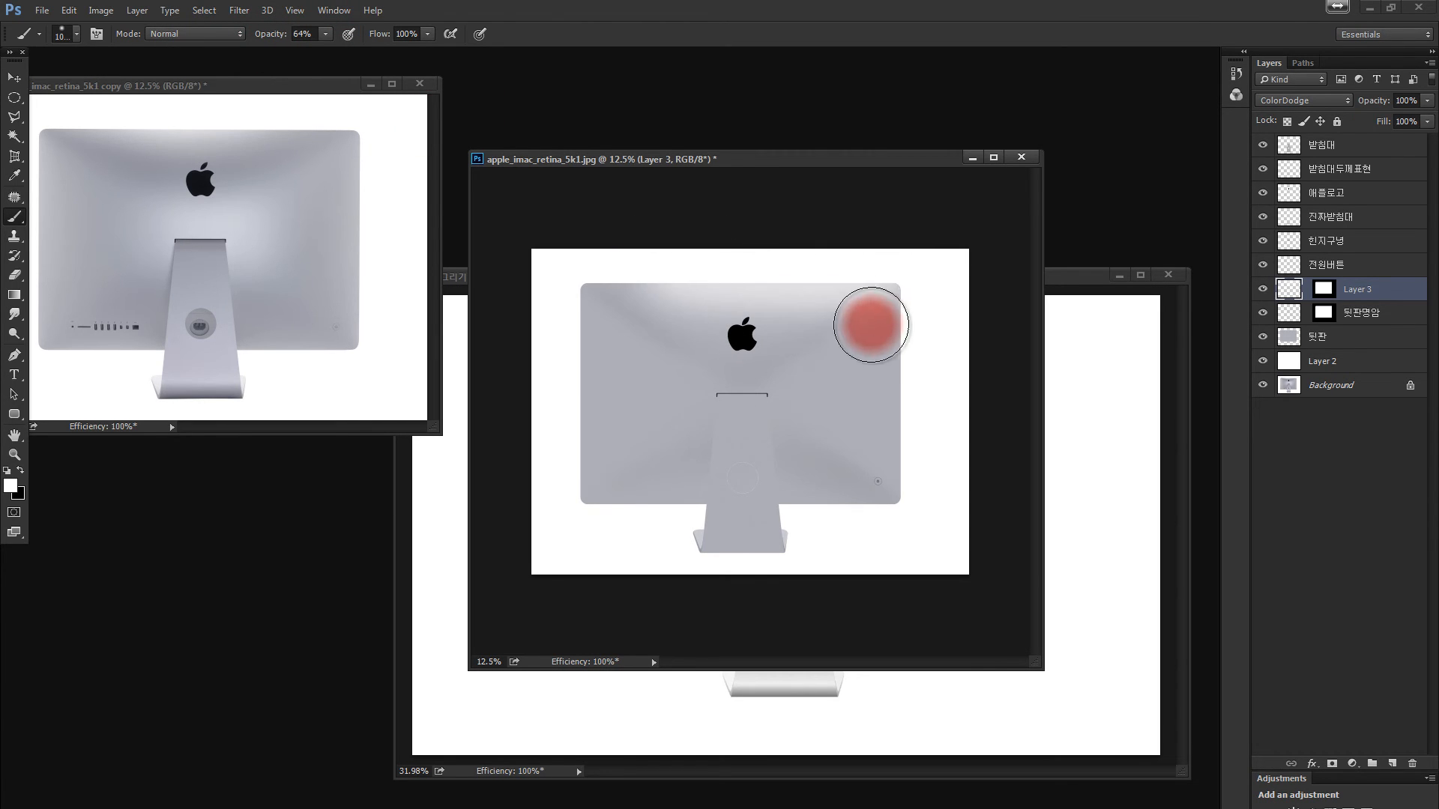
key(ctrl+z)
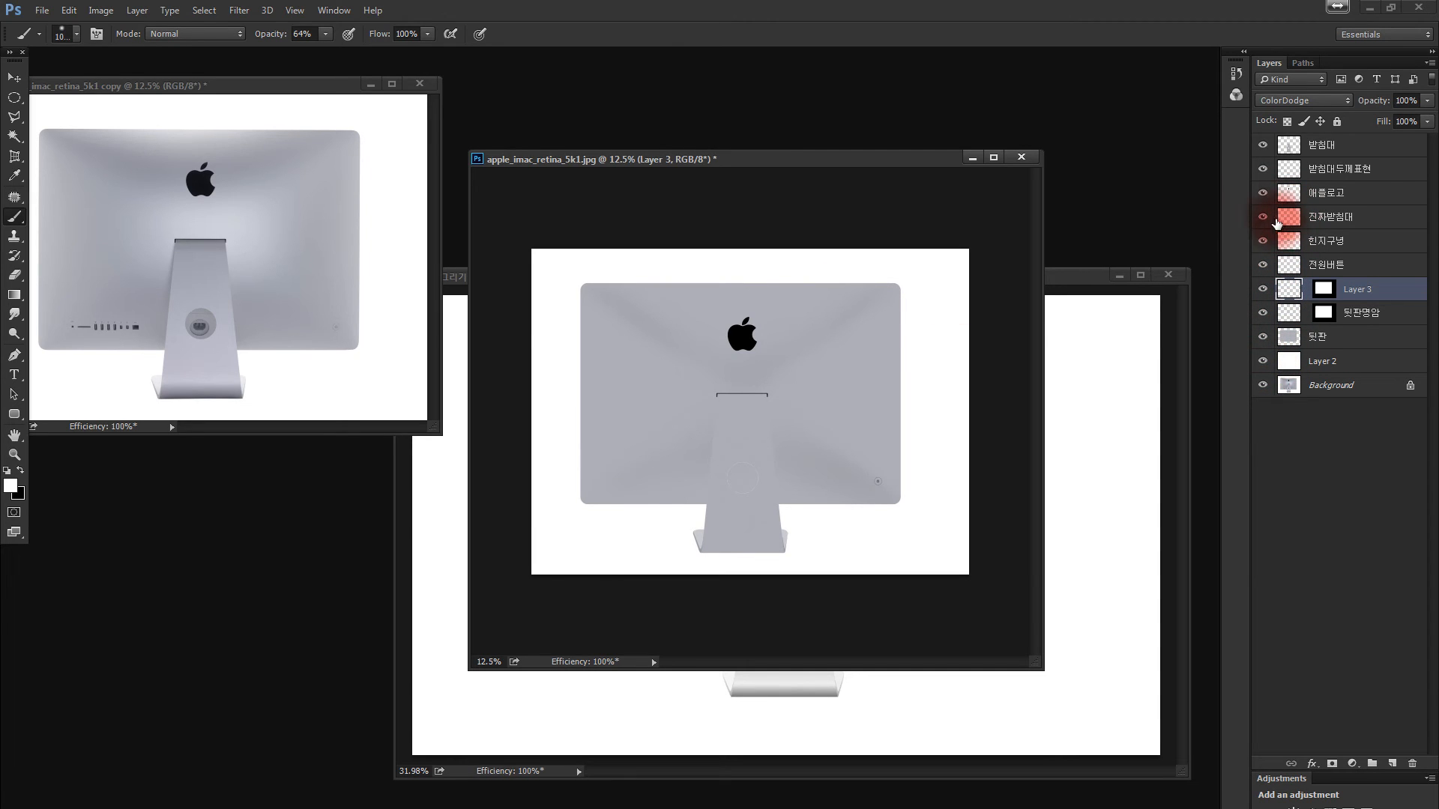
key(m)
mouse_move(732, 225)
mouse_down()
mouse_move(681, 450)
mouse_move(487, 588)
mouse_move(506, 630)
mouse_up()
click(14, 99)
click(105, 110)
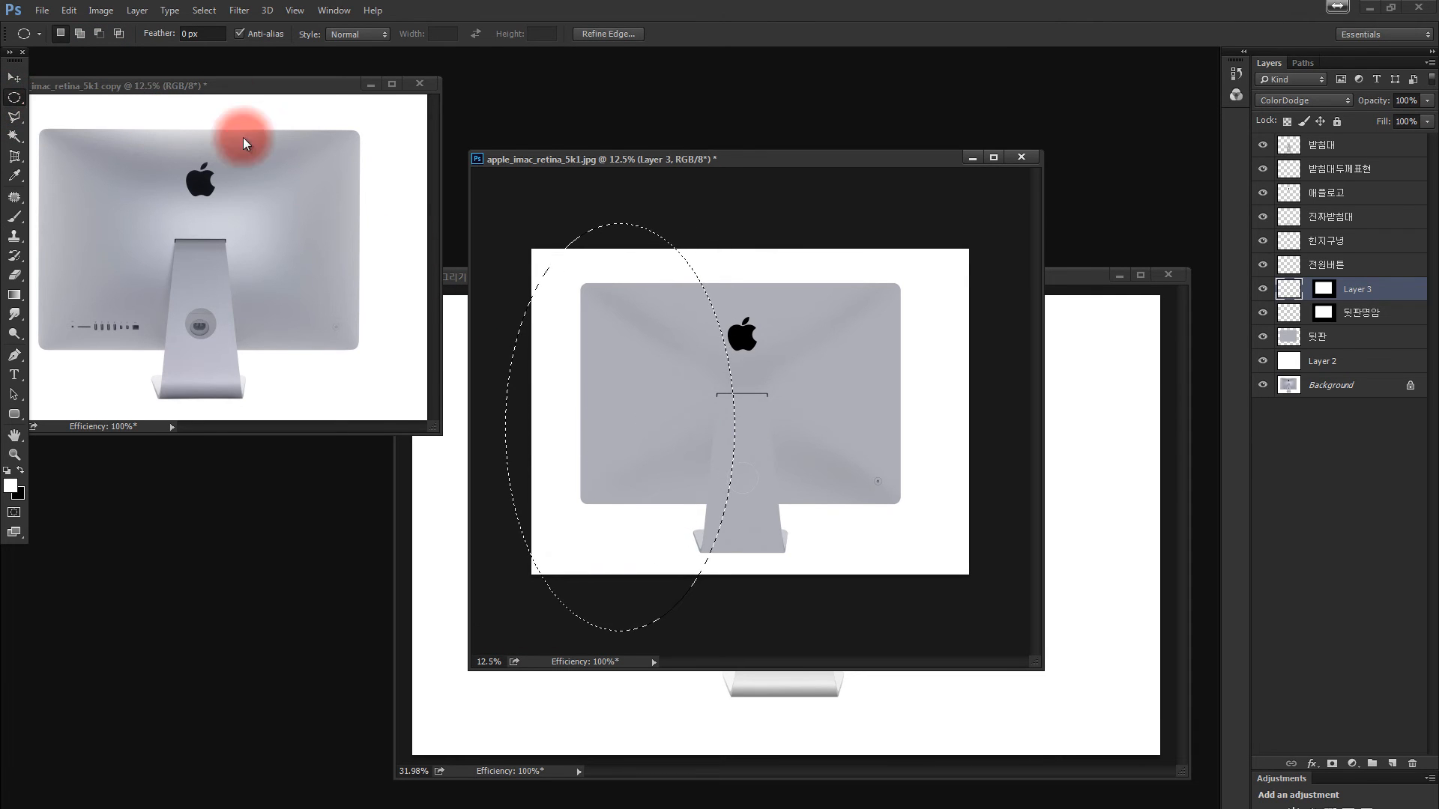
drag(496, 203, 684, 597)
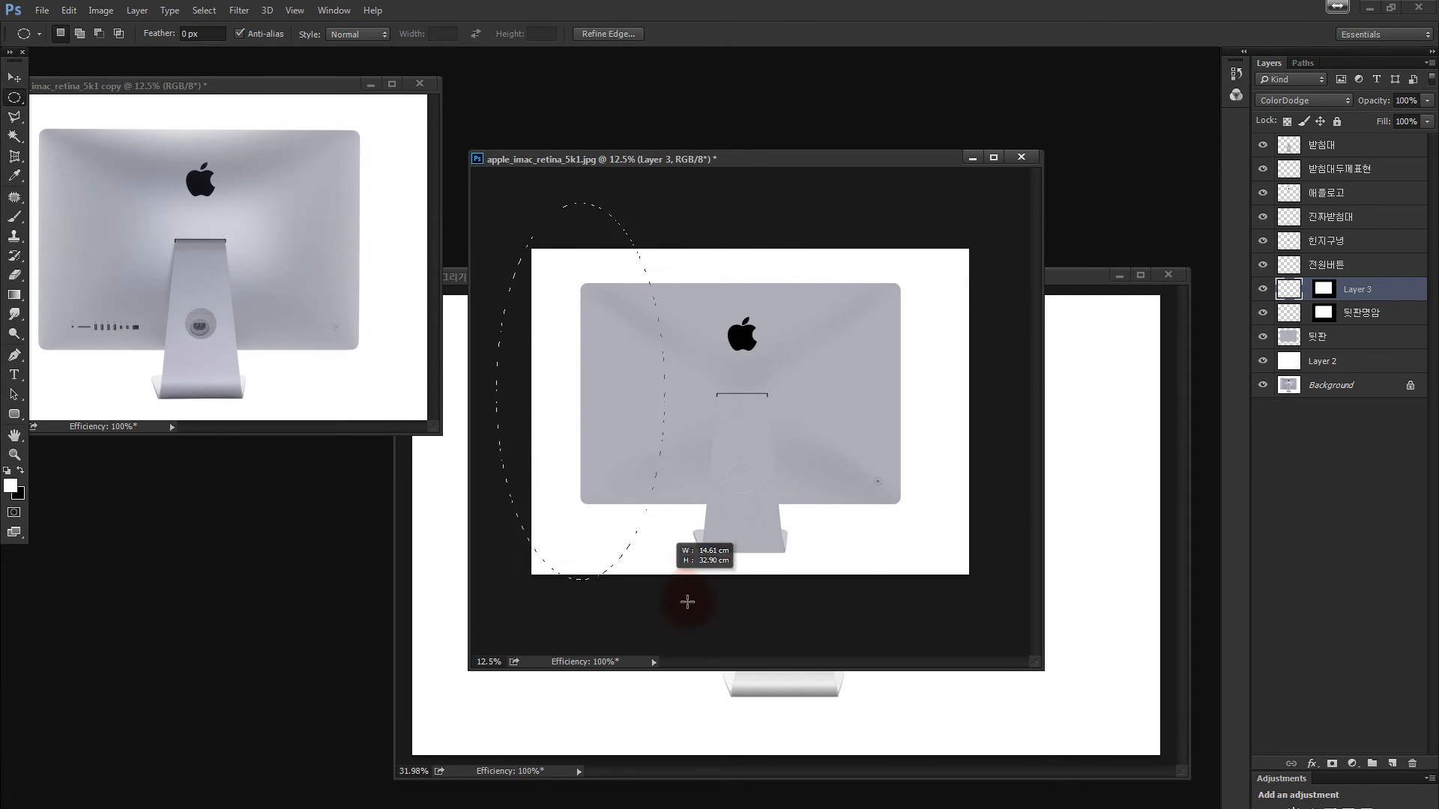
Select the left half of the canvas with the Rectangular Marquee and fill it with black on Layer 3.
click(14, 105)
click(75, 88)
drag(522, 219, 739, 615)
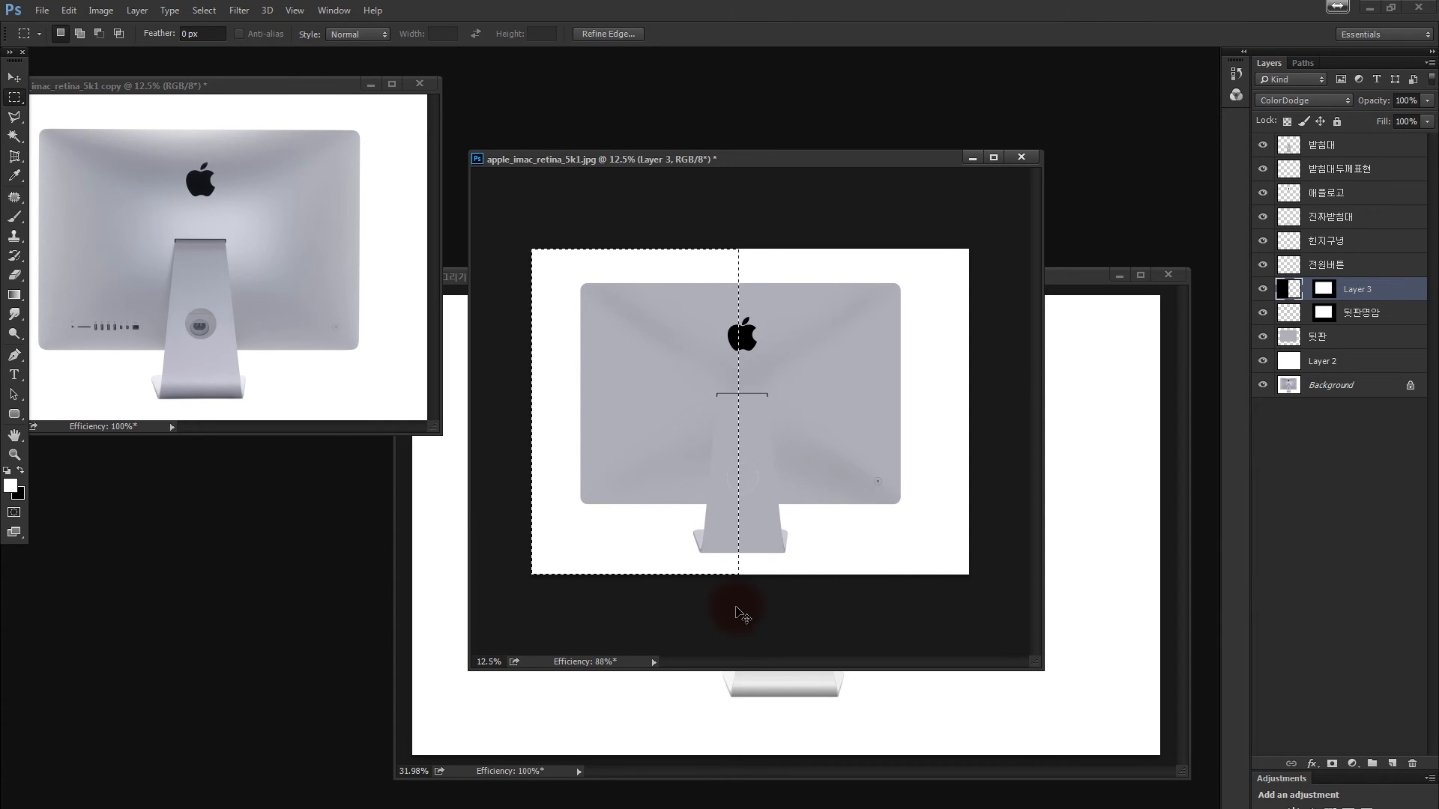
Examine Layer 3's mask on its own, the panel layers without the others, and the available blend modes.
alt+click(1323, 289)
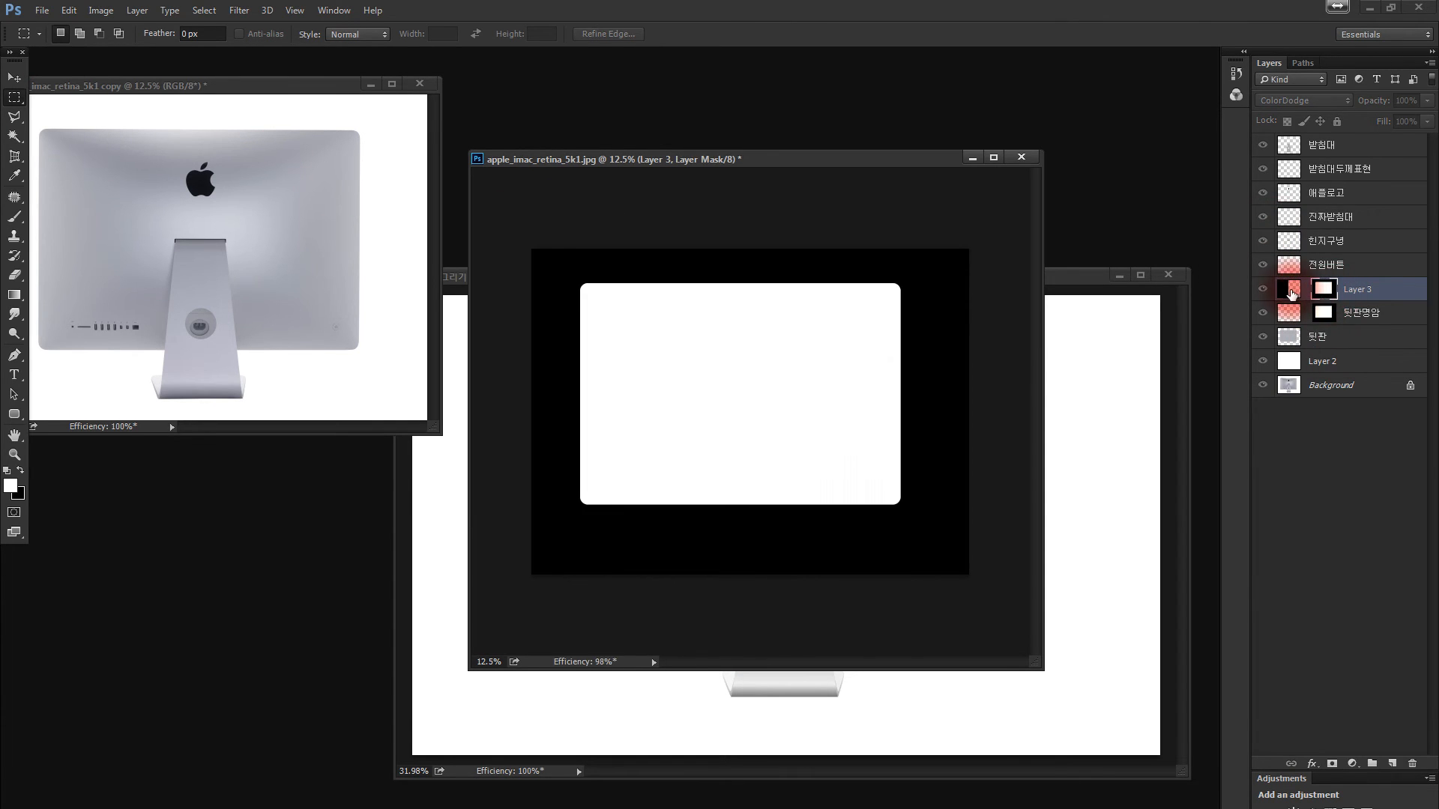
click(1285, 289)
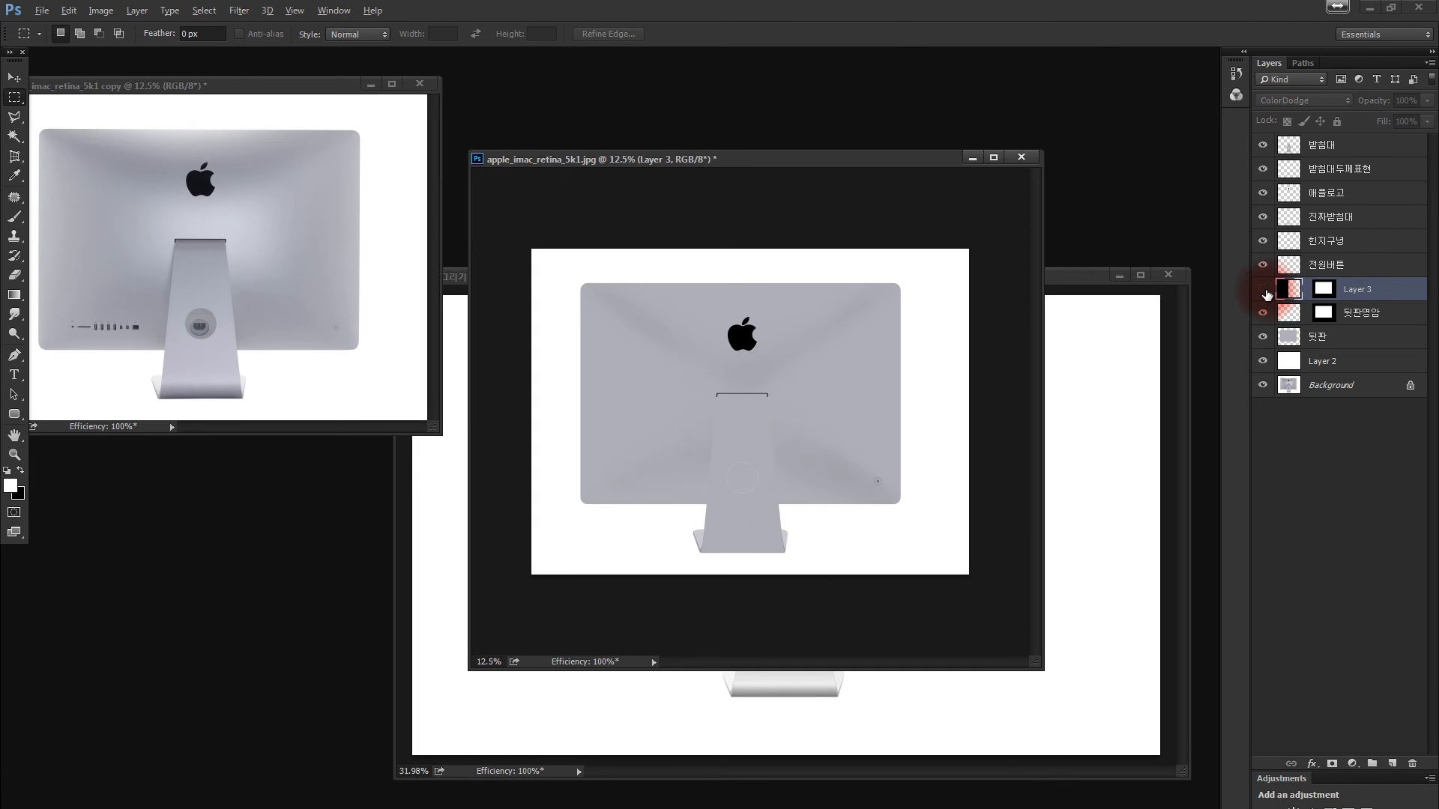
alt+click(1263, 290)
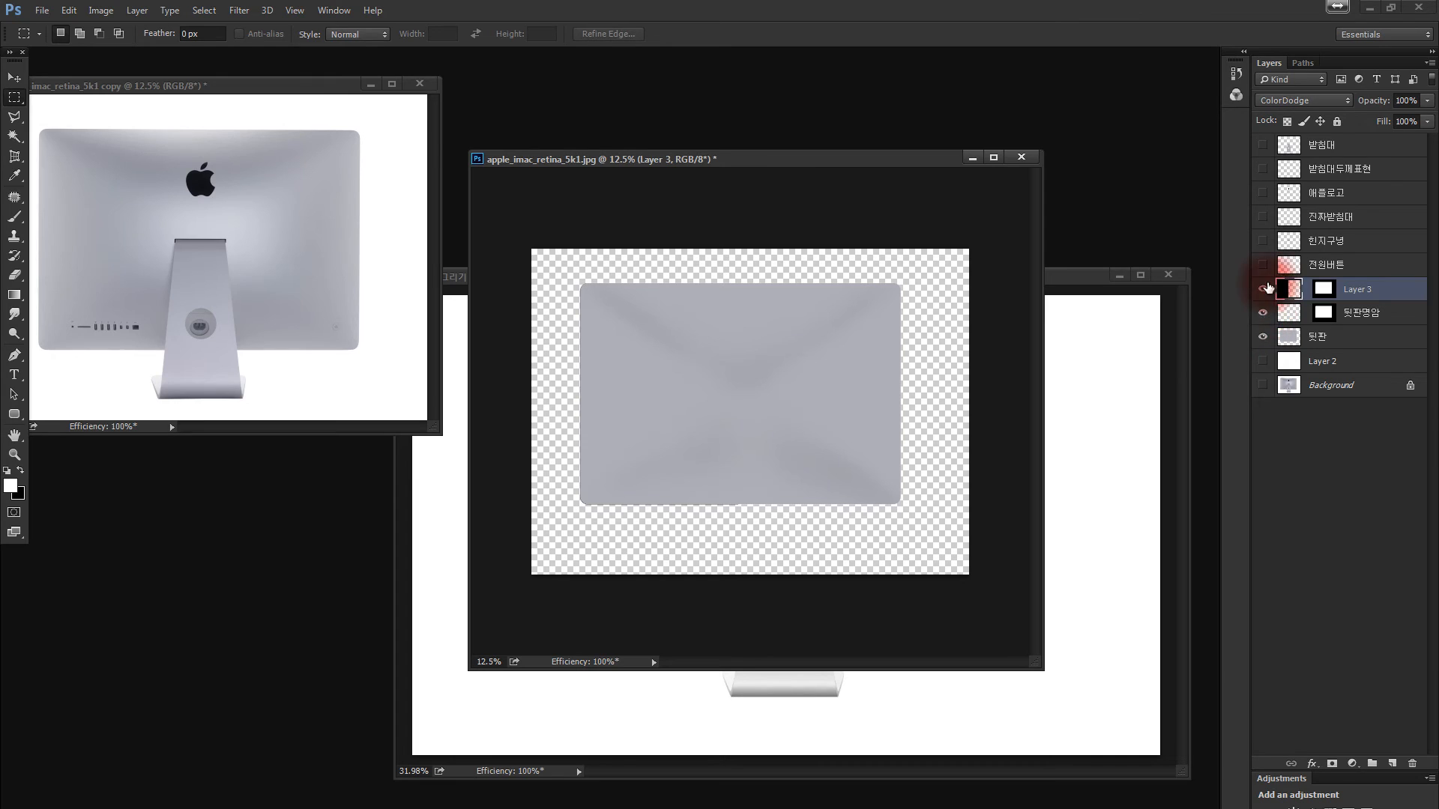
drag(1263, 267, 1286, 102)
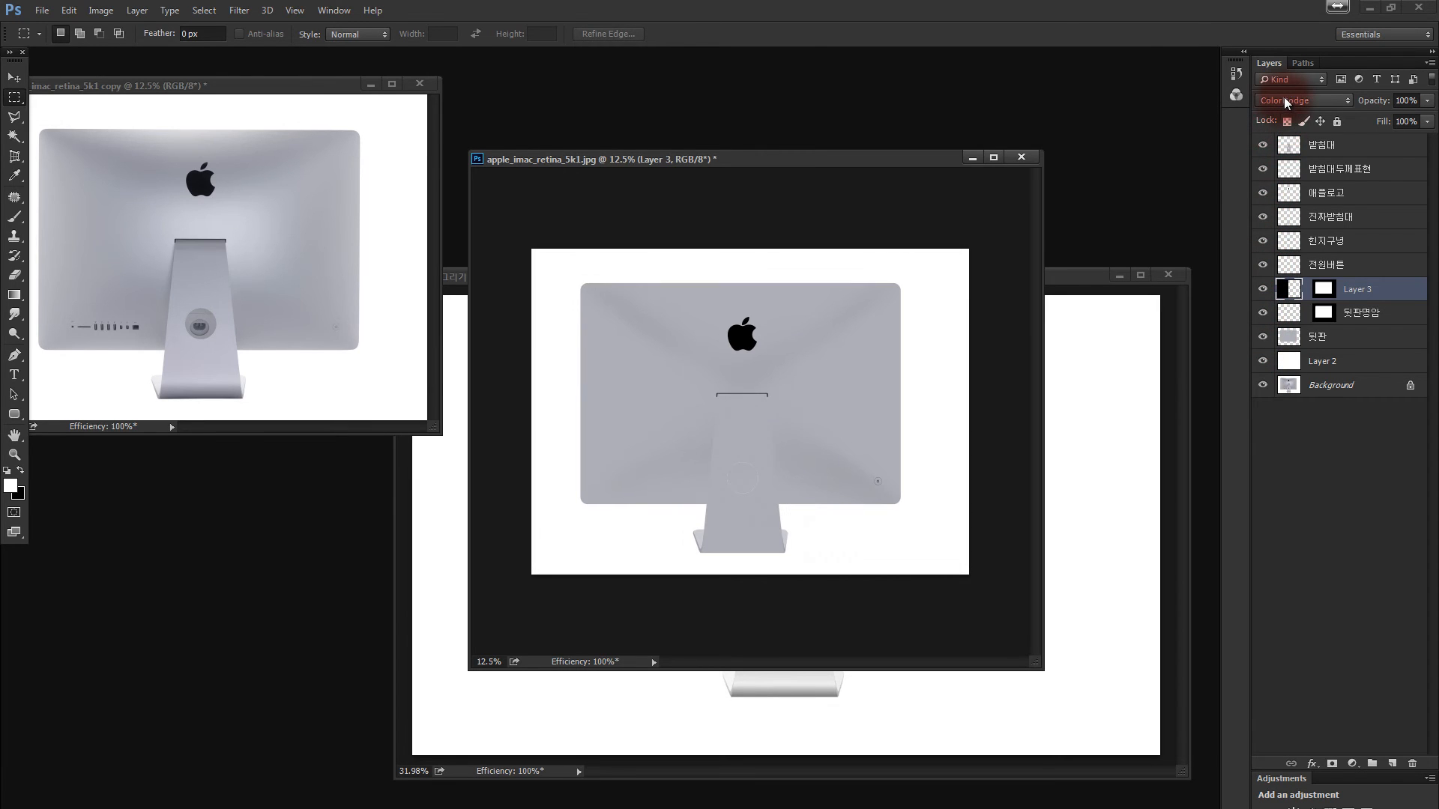
click(1287, 101)
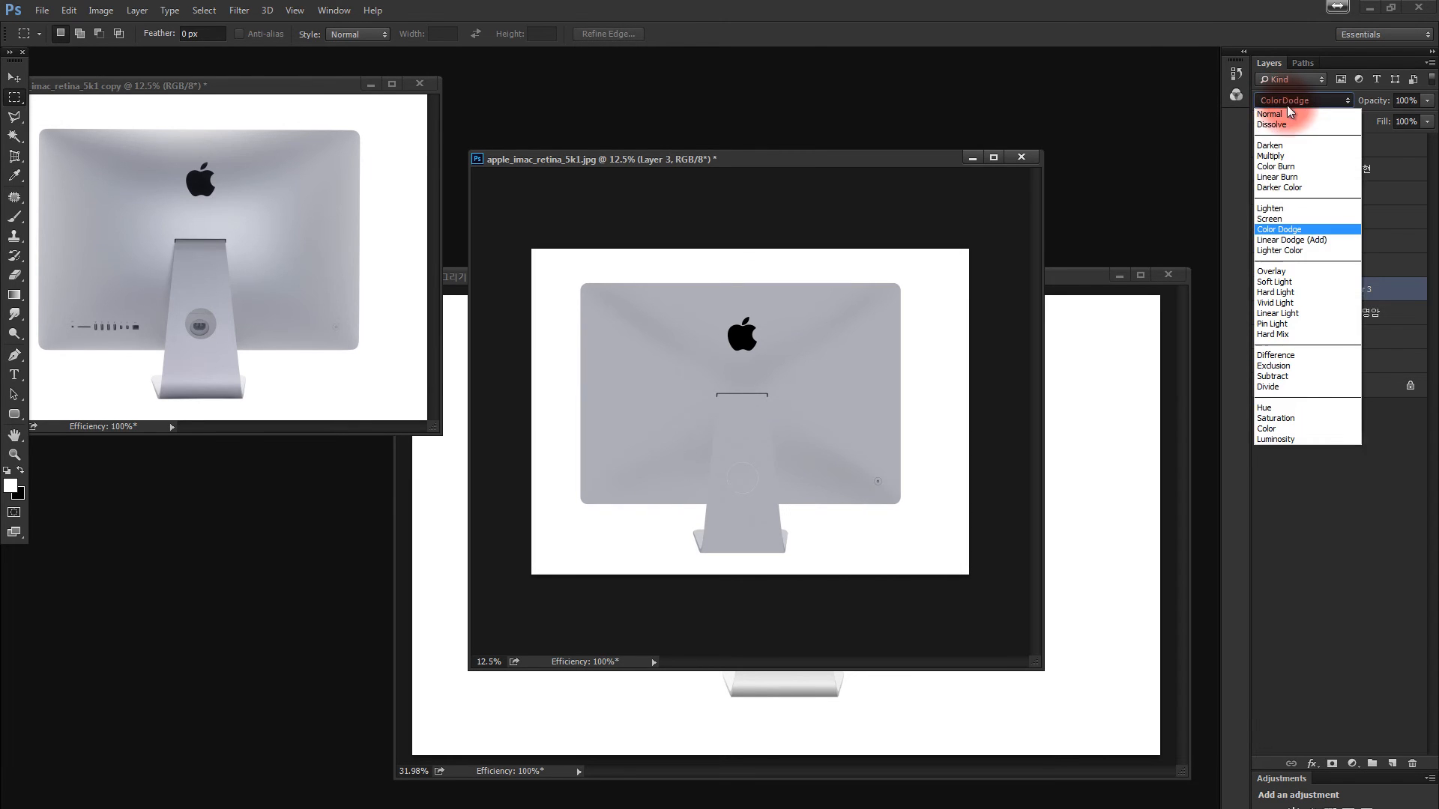
click(1299, 247)
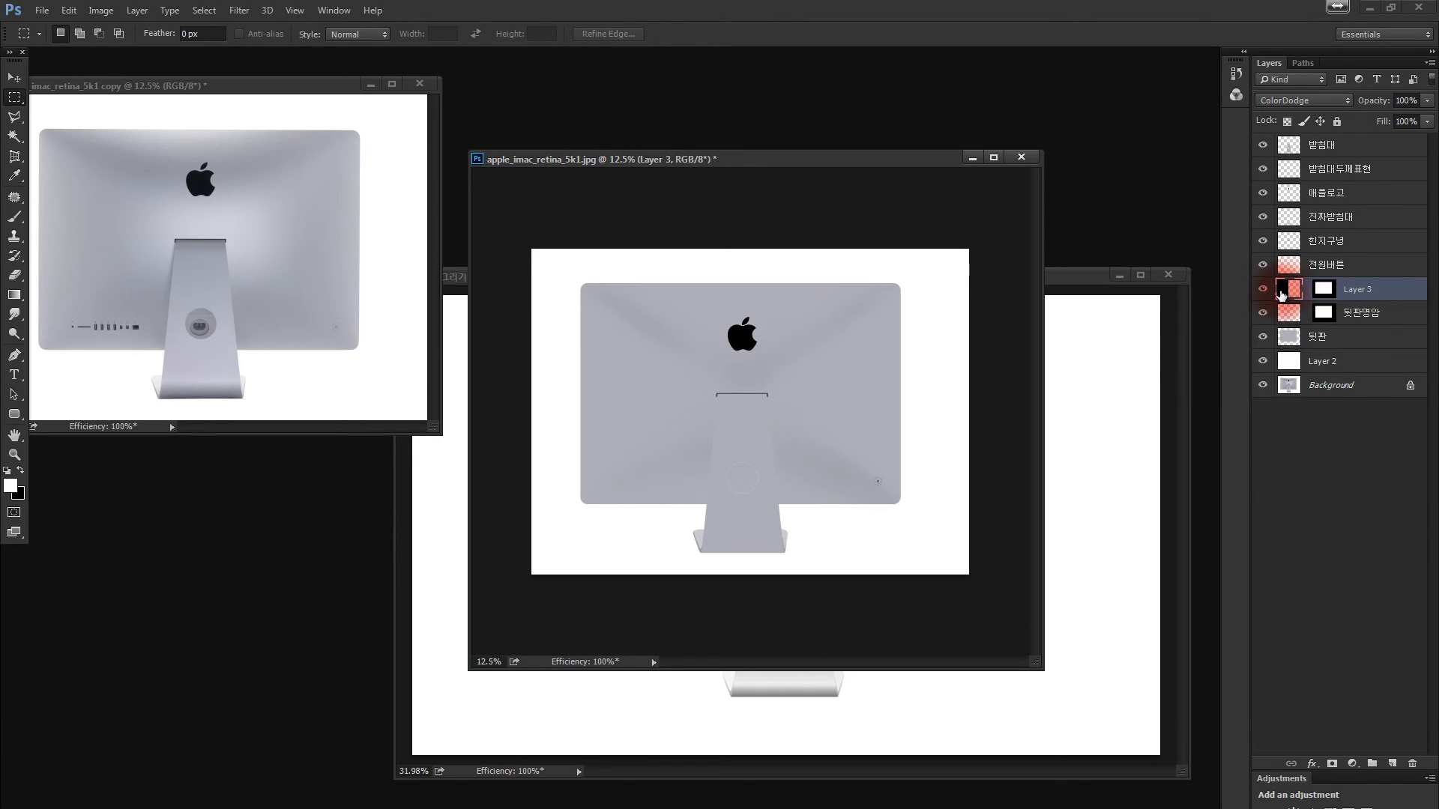
Brush white at 64% opacity over both halves of the back panel on Layer 3, reducing the brush to 200 px for finer strokes.
key(b)
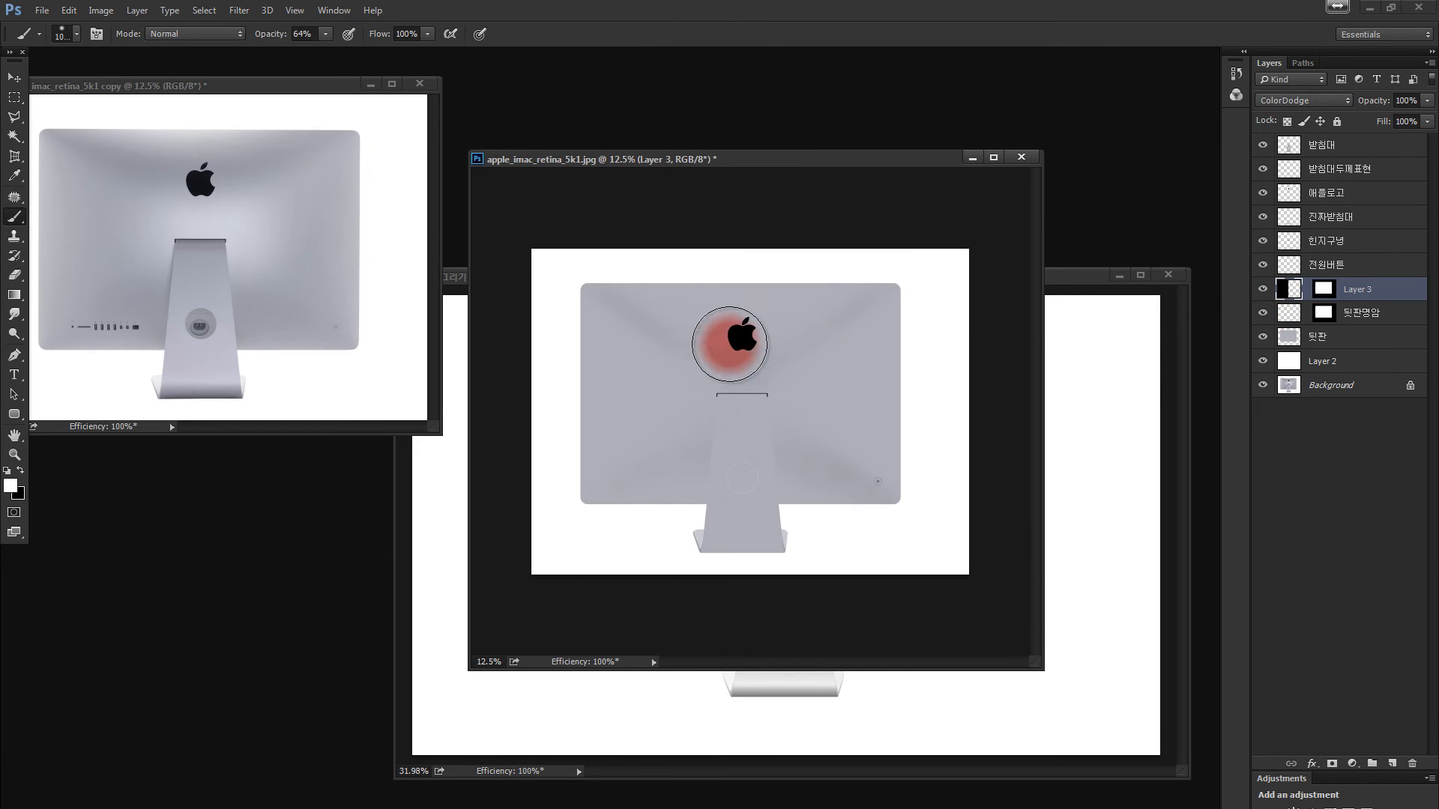
mouse_move(842, 353)
mouse_down()
mouse_move(703, 336)
mouse_move(672, 353)
mouse_move(637, 439)
mouse_move(658, 480)
mouse_move(716, 497)
mouse_move(901, 495)
mouse_move(917, 436)
mouse_move(875, 329)
mouse_move(879, 439)
mouse_move(858, 336)
mouse_move(871, 391)
mouse_move(859, 365)
mouse_move(774, 309)
mouse_up()
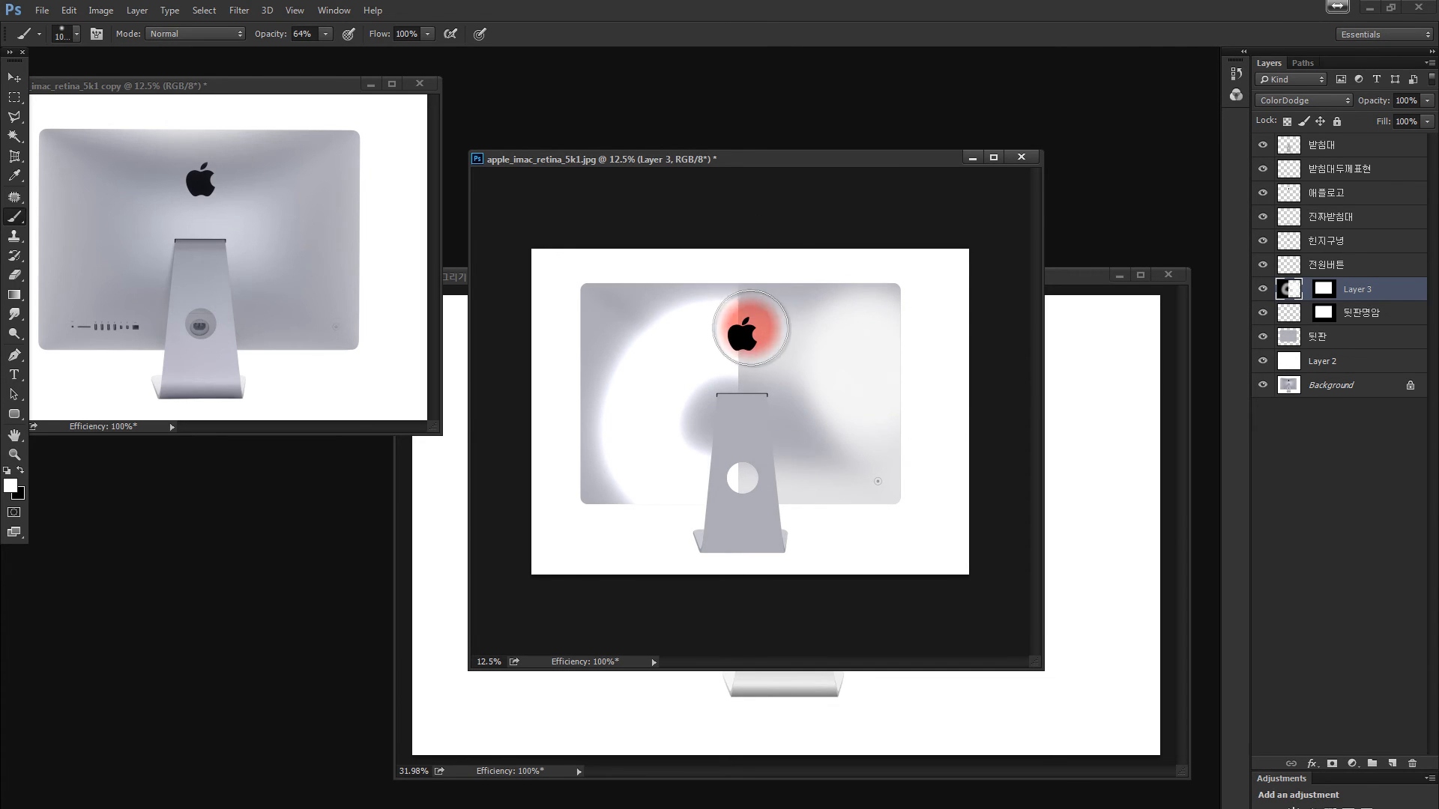
key(bracketleft)
key(bracketleft)
key(bracketleft)
key(bracketleft)
key(bracketleft)
key(bracketleft)
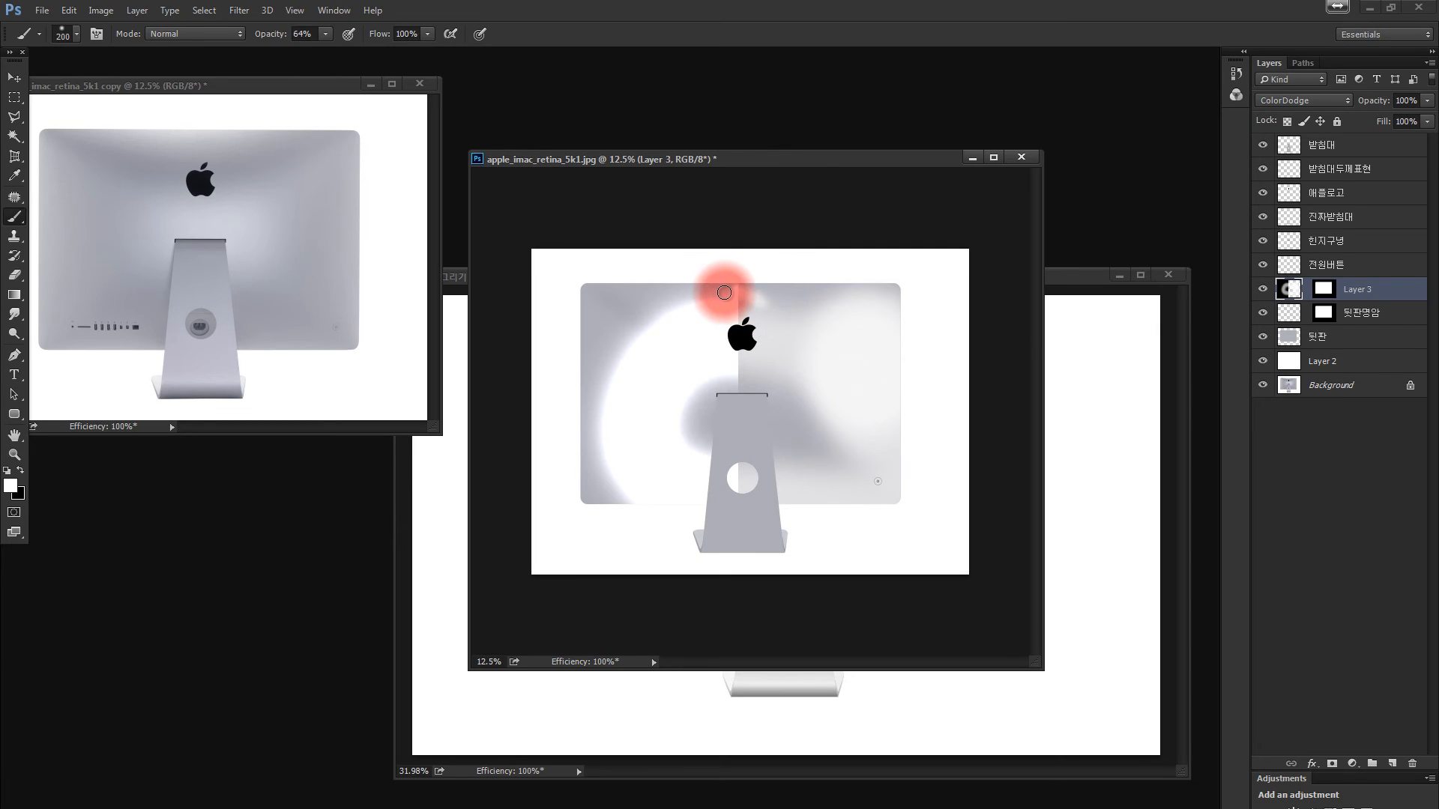
mouse_move(712, 295)
mouse_down()
mouse_move(621, 304)
mouse_move(600, 350)
mouse_move(610, 378)
mouse_move(715, 419)
mouse_move(801, 523)
mouse_up()
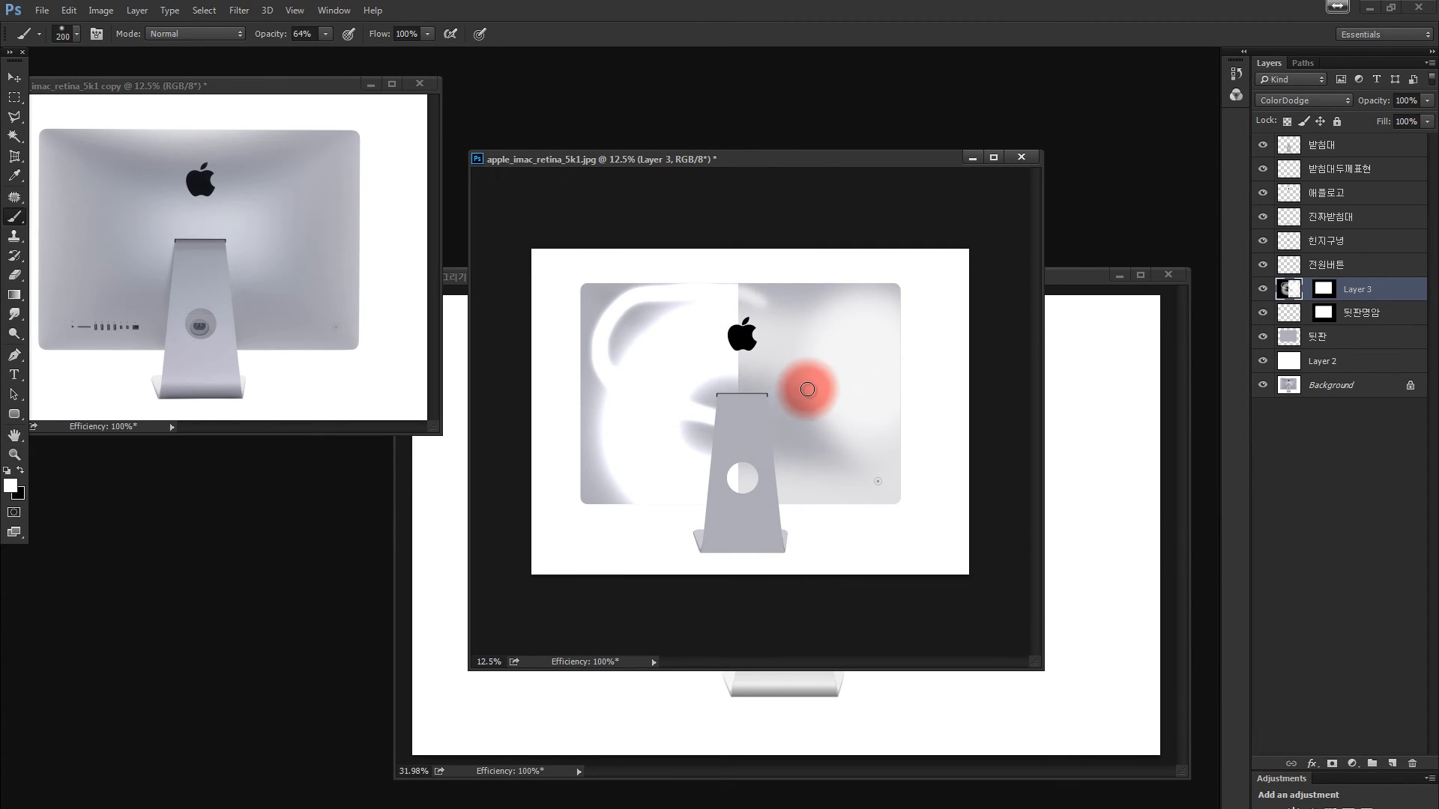
Fill Layer 3 with black, try large white brush strokes at 64% opacity around the logo, and undo the strokes.
key(ctrl+BackSpace)
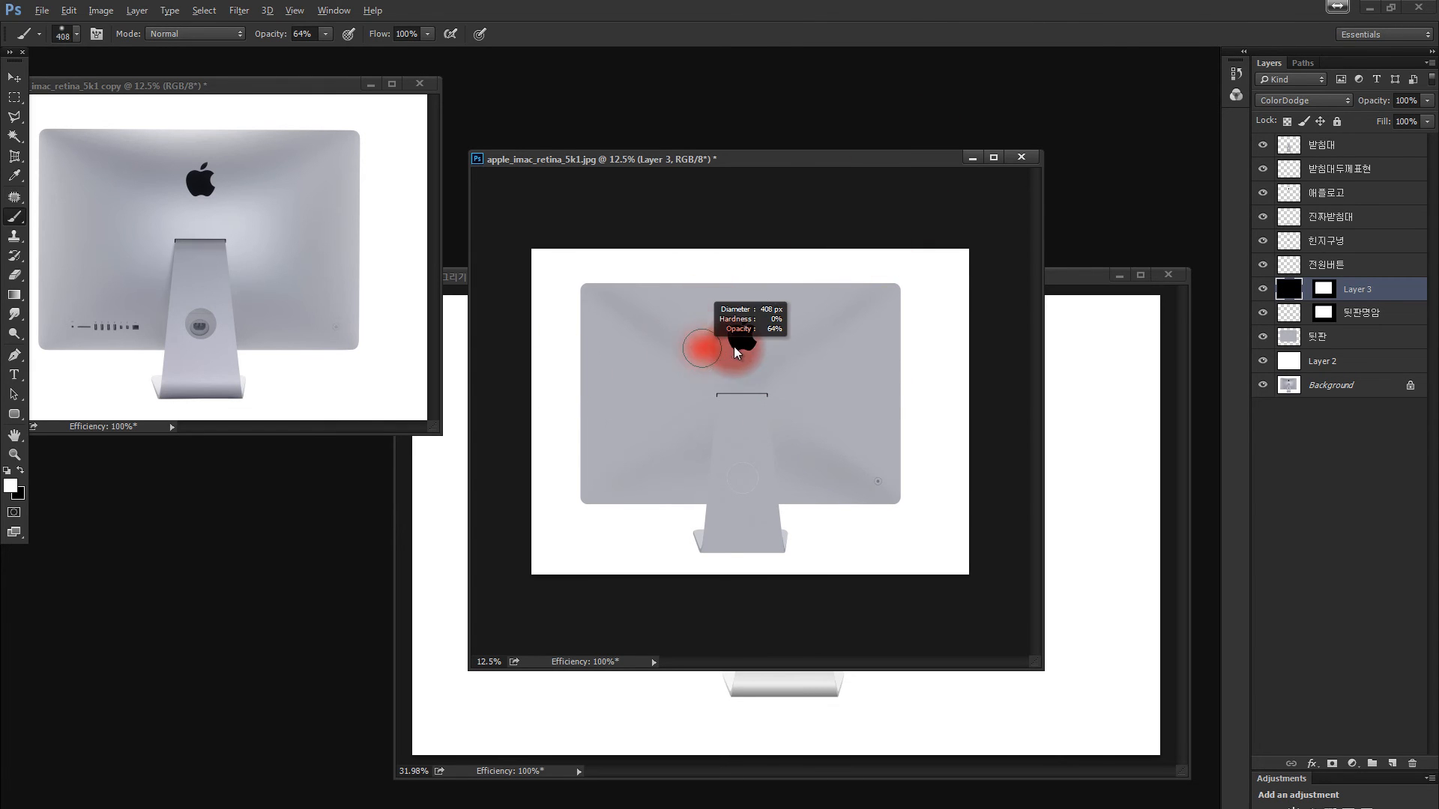
mouse_move(734, 346)
mouse_down()
mouse_move(758, 349)
mouse_move(717, 324)
mouse_move(808, 348)
mouse_up()
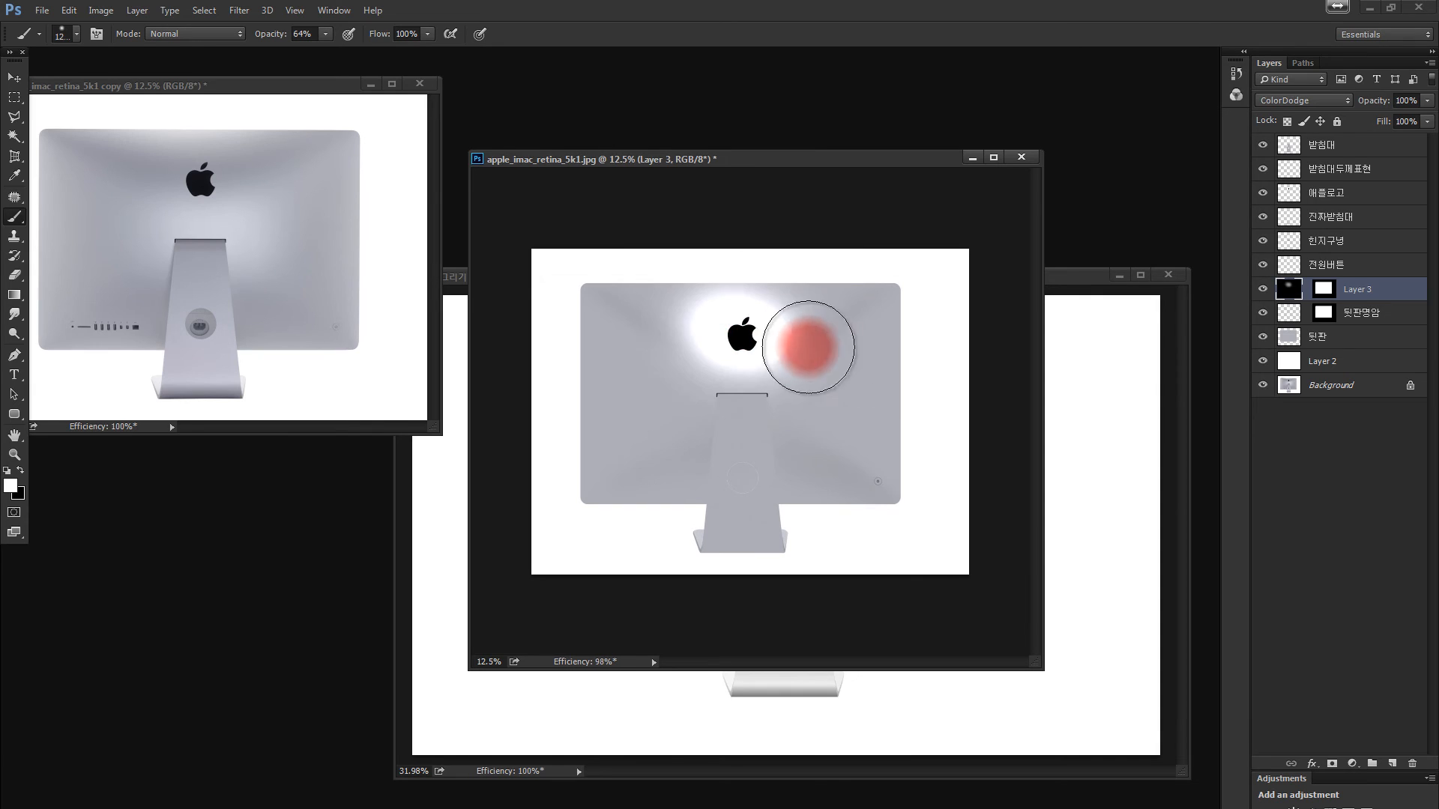
key(ctrl+z)
drag(695, 388, 755, 388)
key(ctrl+z)
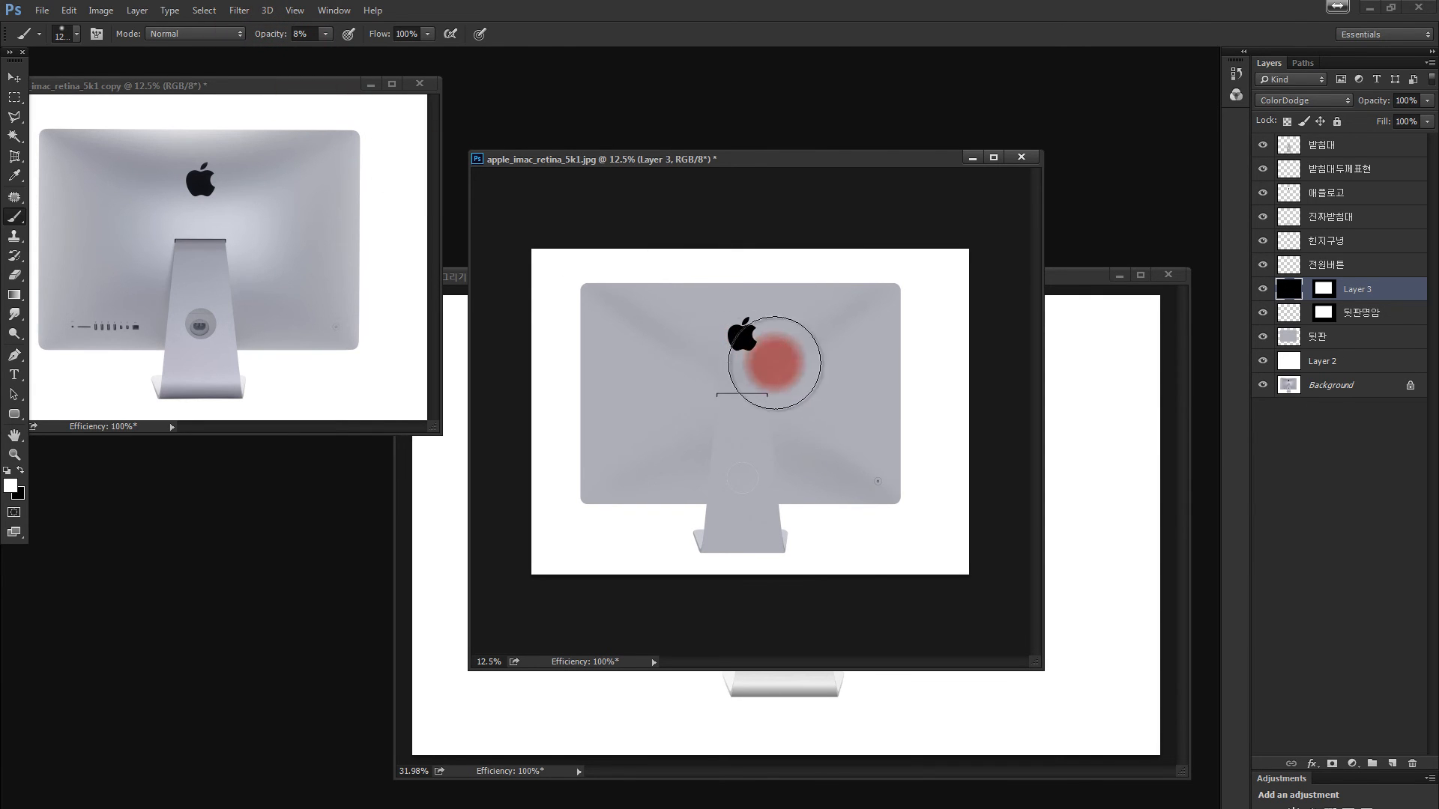
Try building a soft white glow at 8% brush opacity around the logo and stand top on Layer 3, and undo the strokes.
mouse_move(613, 270)
mouse_down()
mouse_move(735, 284)
mouse_move(831, 275)
mouse_move(715, 255)
mouse_move(852, 247)
mouse_move(687, 238)
mouse_move(789, 256)
mouse_move(845, 248)
mouse_move(682, 339)
mouse_move(618, 451)
mouse_move(745, 418)
mouse_move(700, 395)
mouse_move(794, 397)
mouse_move(695, 368)
mouse_move(753, 382)
mouse_move(689, 393)
mouse_move(737, 371)
mouse_move(781, 395)
mouse_move(775, 380)
mouse_move(708, 373)
mouse_move(755, 401)
mouse_move(779, 376)
mouse_move(756, 384)
mouse_move(768, 390)
mouse_move(757, 375)
mouse_move(727, 385)
mouse_move(776, 382)
mouse_up()
key(bracketleft)
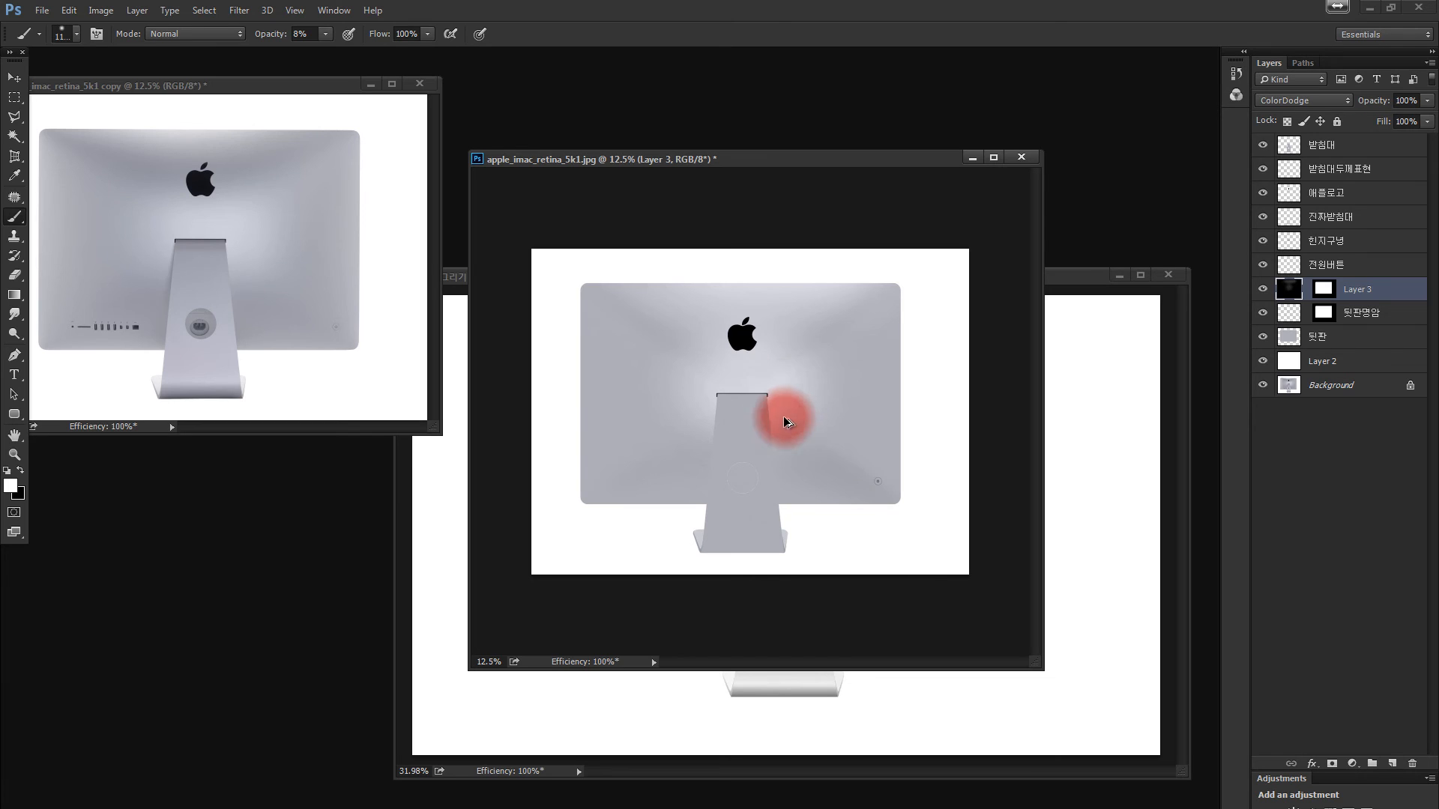
key(ctrl+alt+z)
key(ctrl+alt+z)
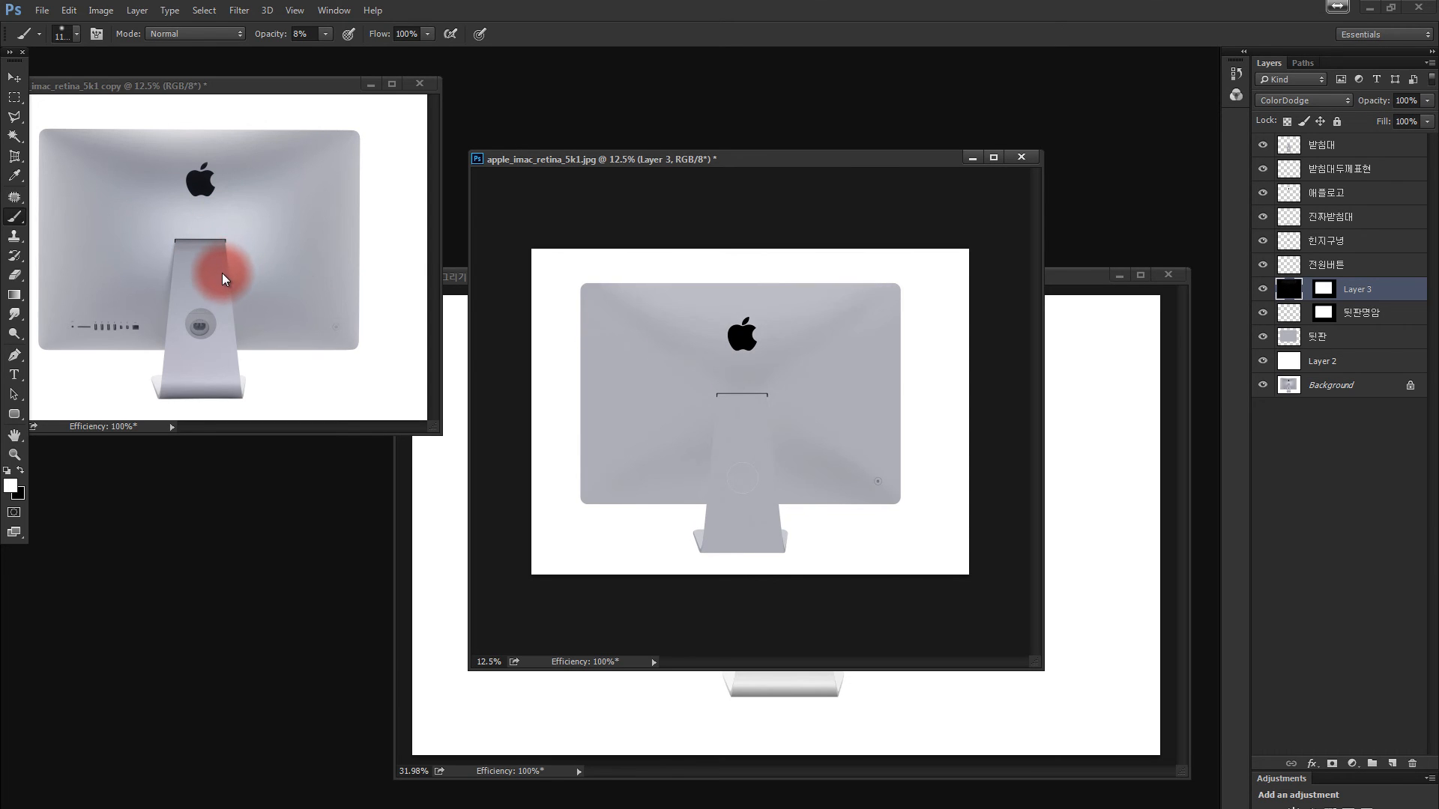
key(ctrl+alt+z)
Choose a pale lavender foreground colour at hue 240 and brush it softly around the stand top on Layer 3 at 8% opacity.
click(11, 488)
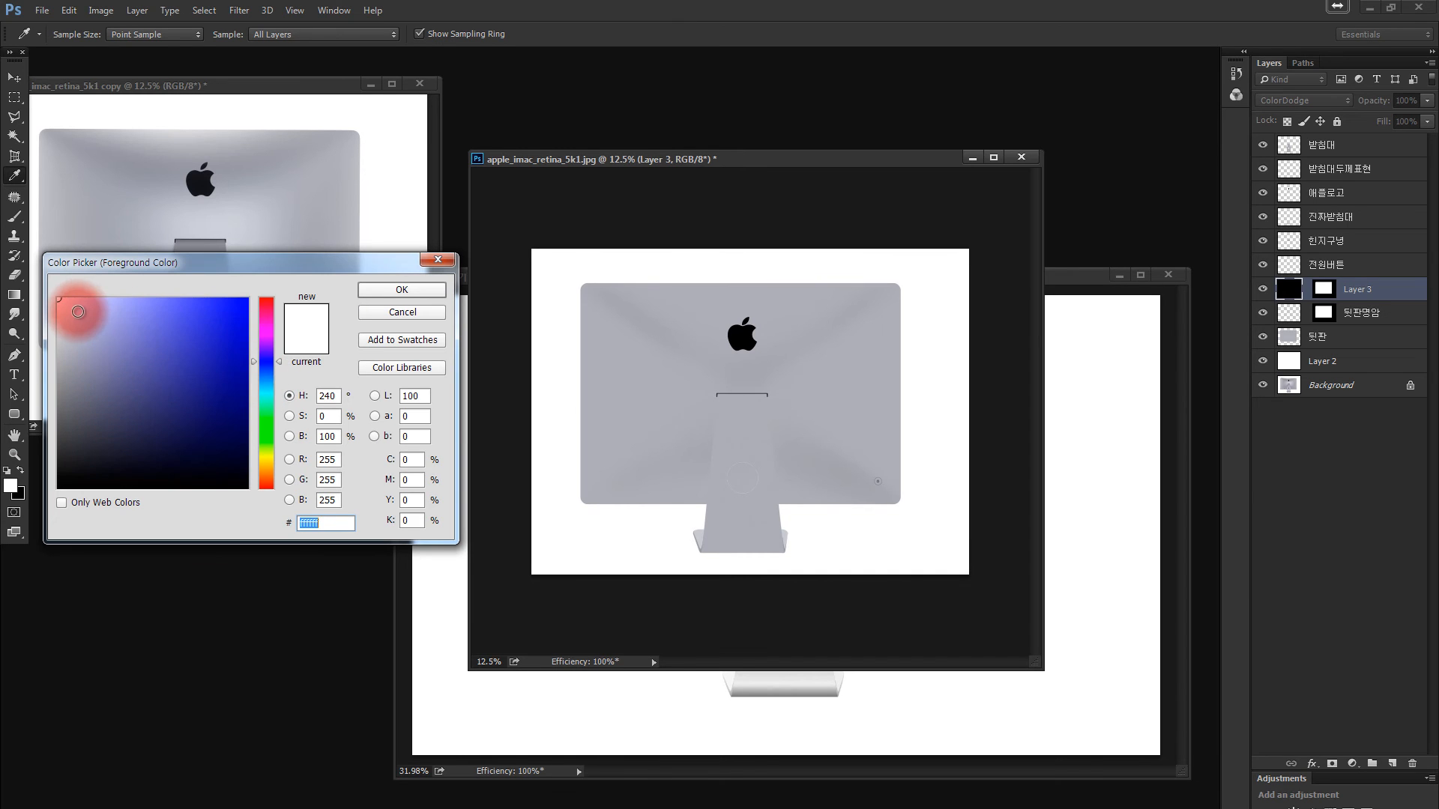
click(83, 311)
click(401, 290)
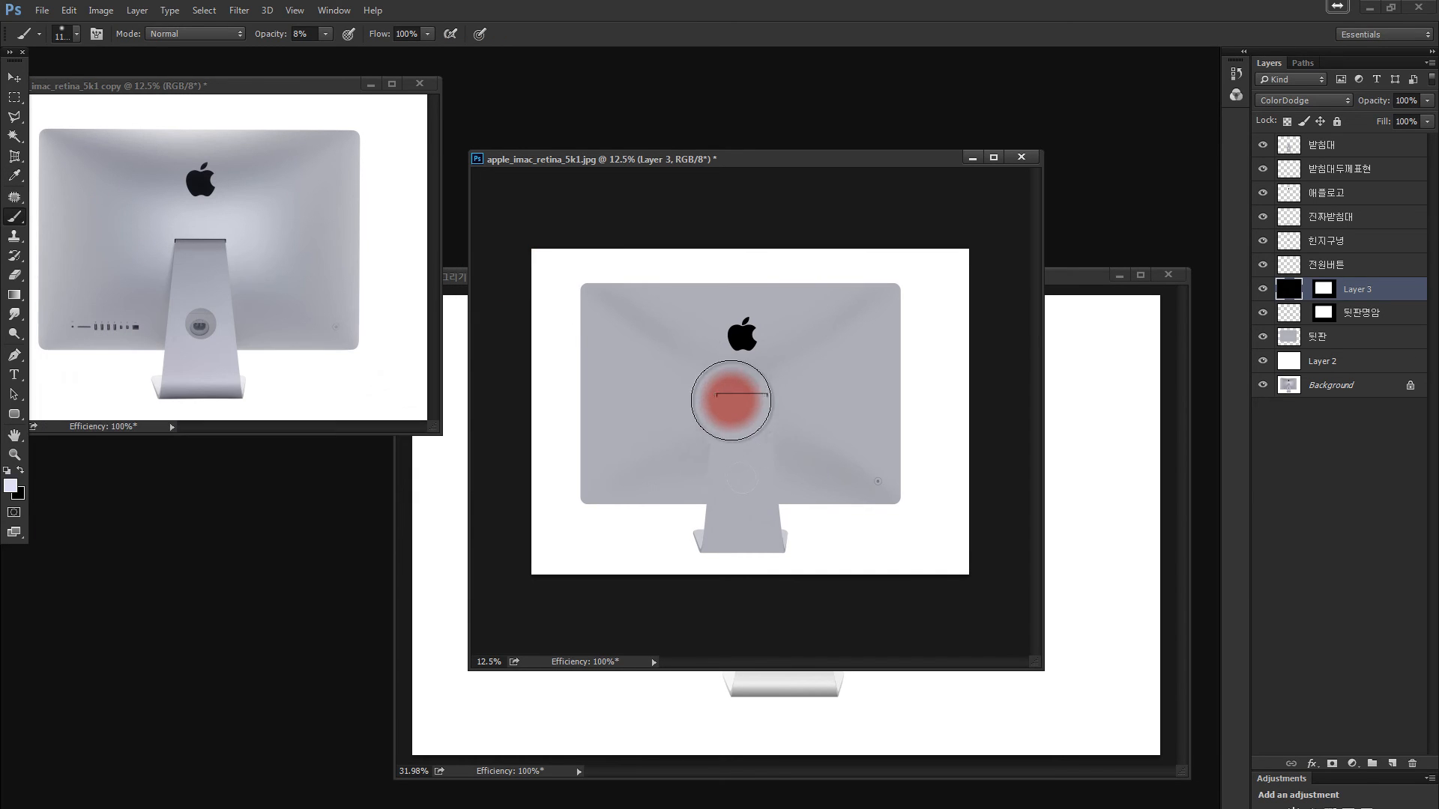
alt+right_click(725, 391)
mouse_move(707, 398)
mouse_down()
mouse_move(763, 399)
mouse_move(710, 405)
mouse_move(768, 386)
mouse_up()
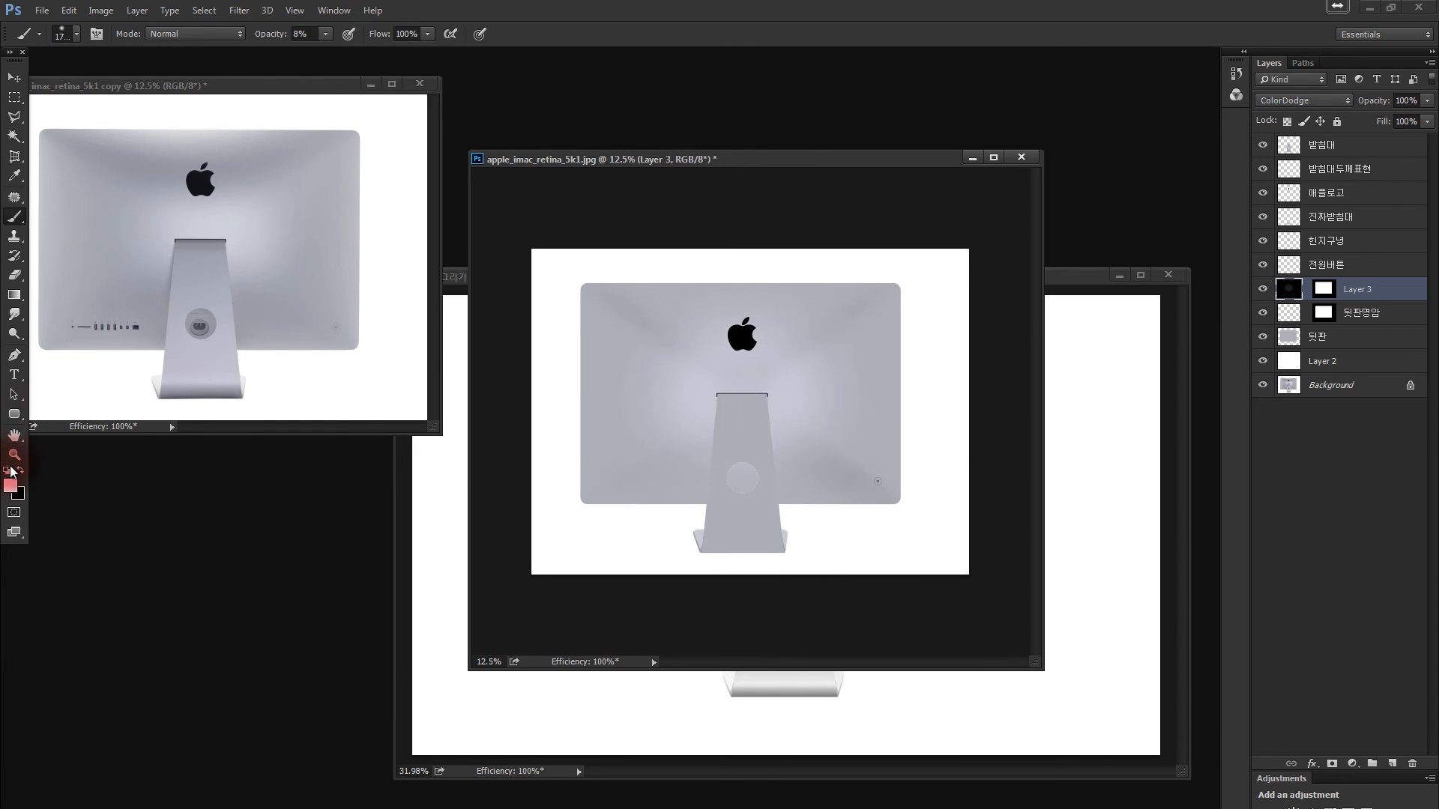
Set the foreground colour to pale blue #dde4f4 and brush more highlight across the centre of the back panel on Layer 3.
click(11, 486)
drag(267, 364, 267, 371)
click(407, 310)
click(404, 291)
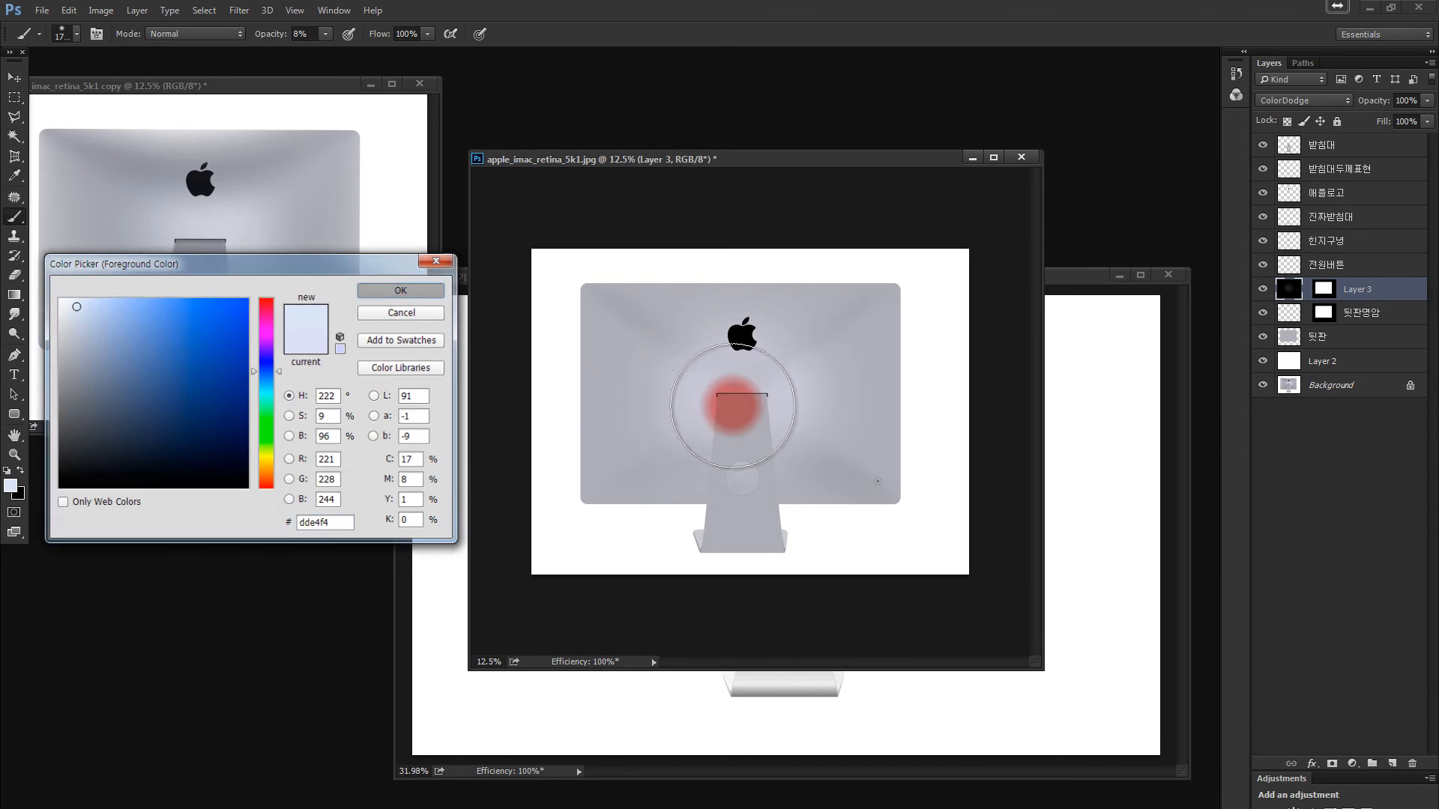
mouse_move(732, 407)
mouse_down()
mouse_move(766, 381)
mouse_move(728, 351)
mouse_move(570, 377)
mouse_move(556, 430)
mouse_move(552, 336)
mouse_move(741, 276)
mouse_move(728, 251)
mouse_move(781, 248)
mouse_move(750, 251)
mouse_move(926, 381)
mouse_move(909, 354)
mouse_move(922, 375)
mouse_move(937, 365)
mouse_move(932, 403)
mouse_move(1001, 472)
mouse_move(845, 603)
mouse_move(750, 620)
mouse_move(890, 628)
mouse_move(846, 623)
mouse_move(949, 580)
mouse_up()
Brush black at 8% opacity around the panel's highlight on 뒷판명암, and compare the panel with both shading layers hidden and shown.
click(1283, 310)
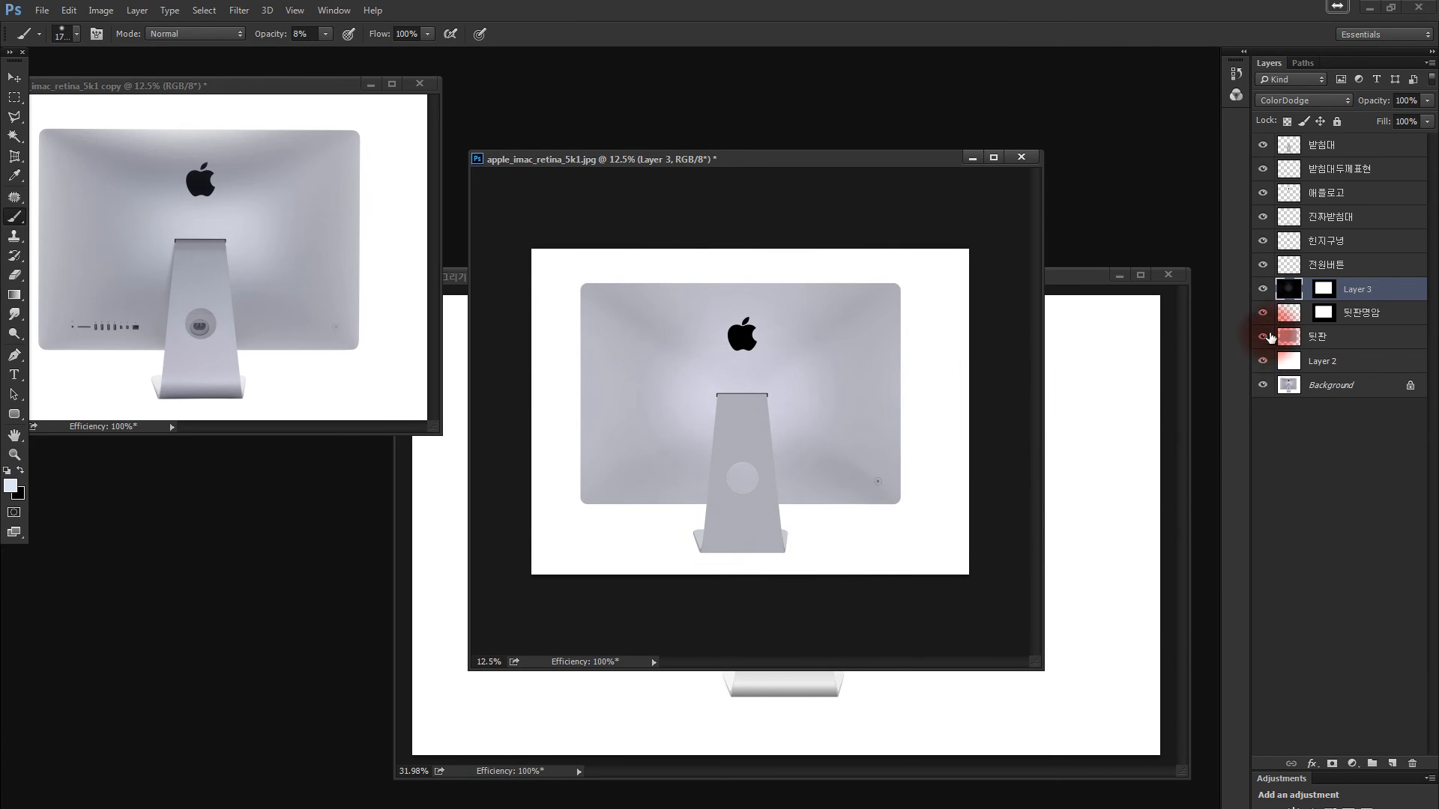
key(x)
mouse_move(726, 429)
mouse_down()
mouse_move(732, 359)
mouse_move(684, 369)
mouse_move(693, 390)
mouse_move(652, 385)
mouse_up()
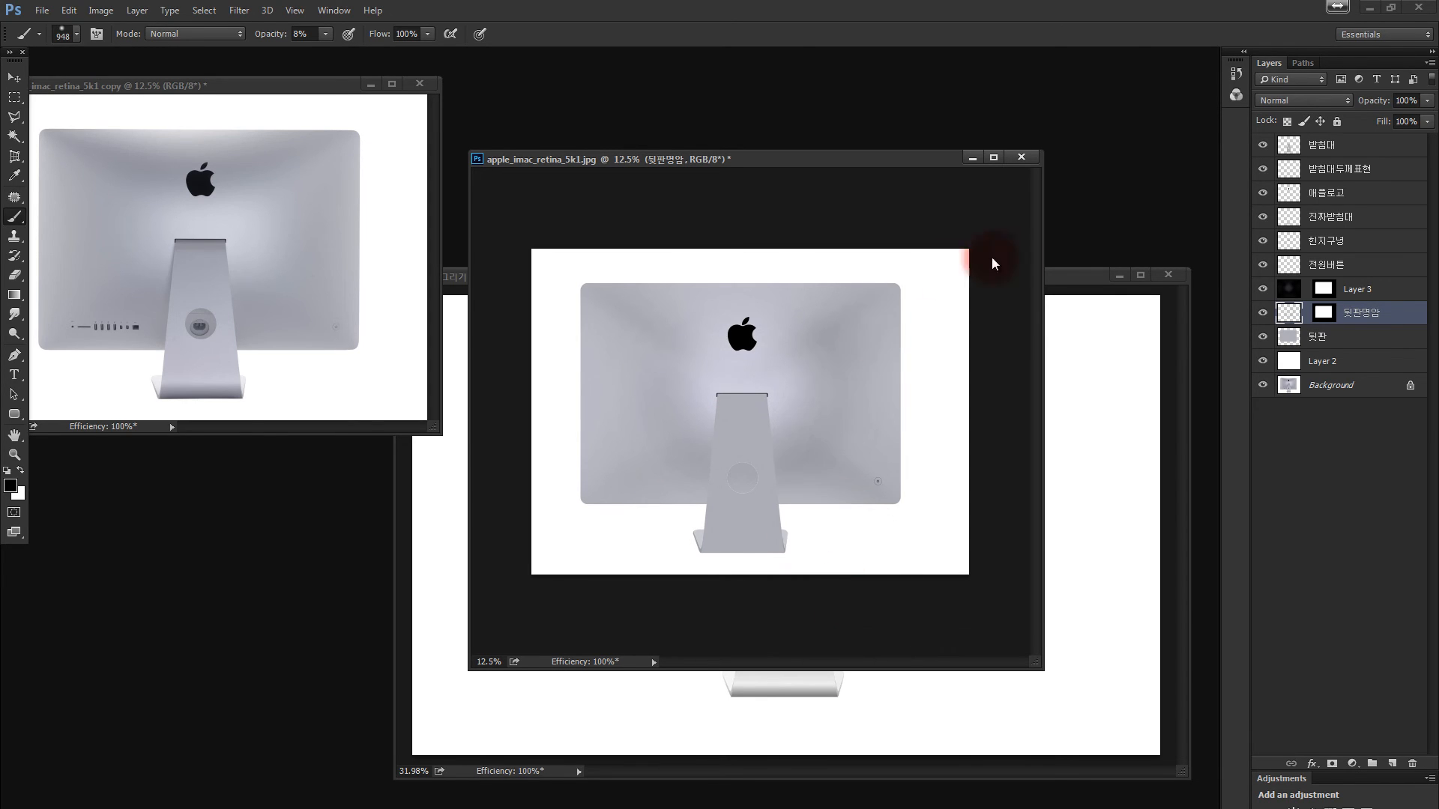
click(1262, 288)
click(1263, 313)
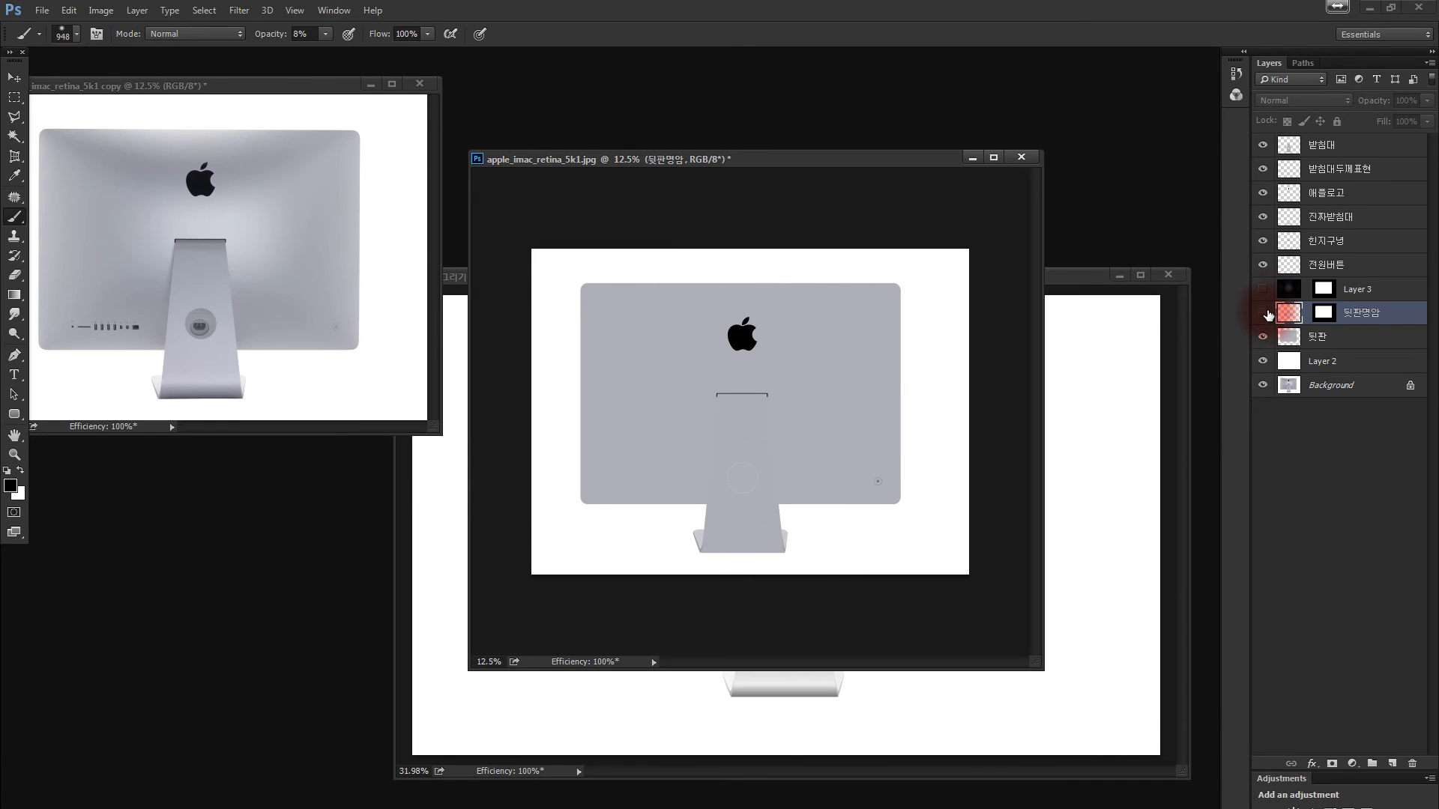
click(1263, 289)
click(1262, 312)
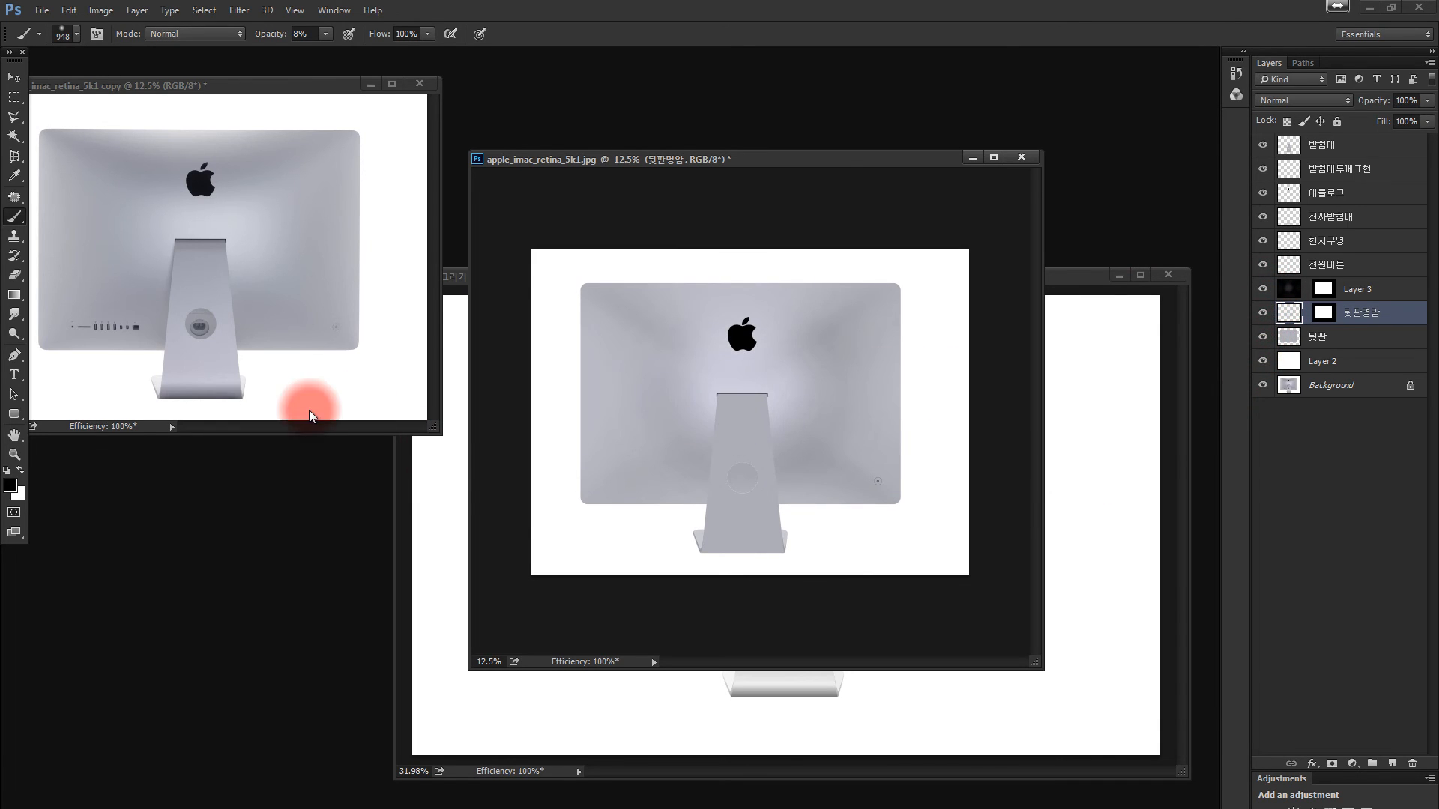
Enlarge the iMac reference copy's window and examine the stand and the shadow beside it up close.
key(z)
click(240, 308)
click(213, 286)
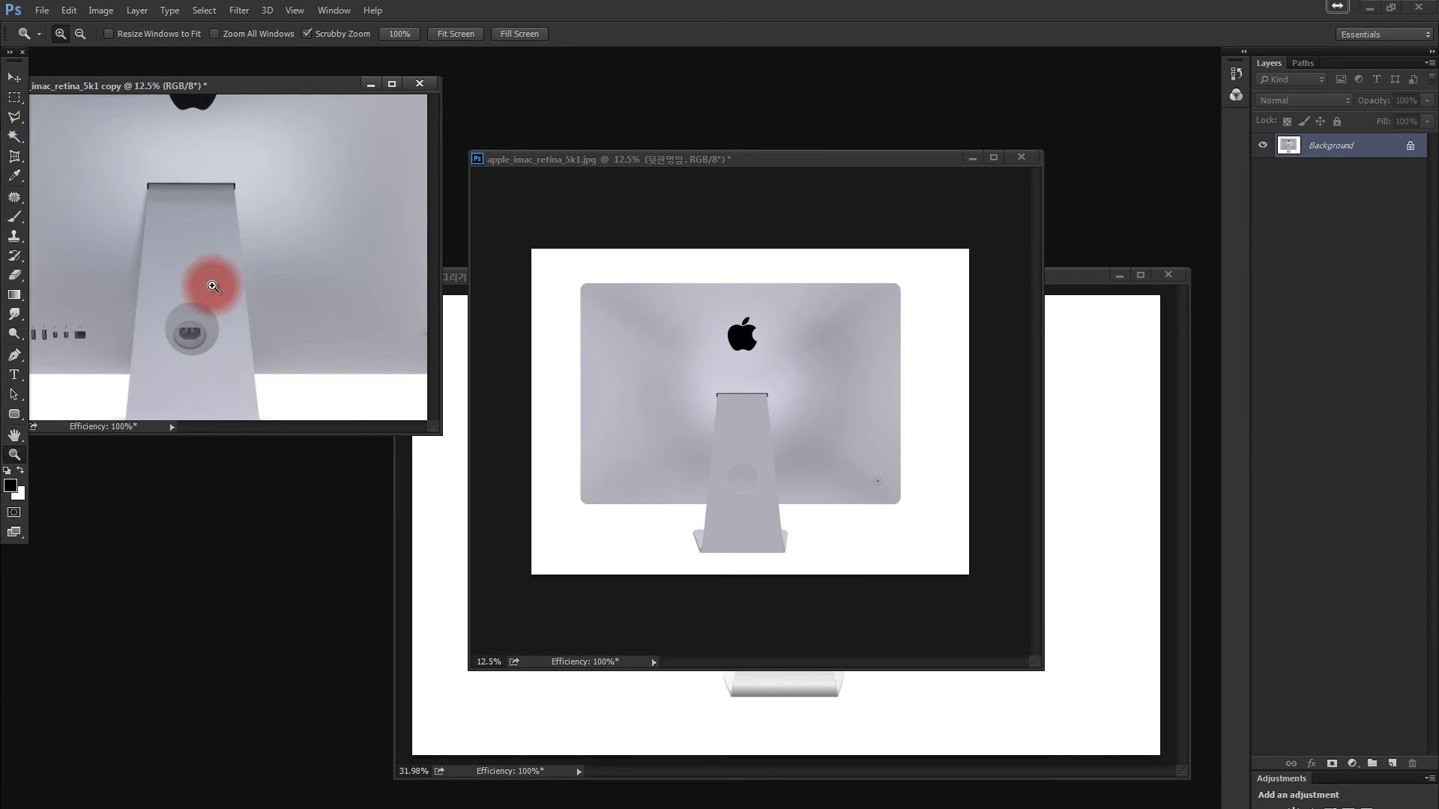
drag(213, 286, 239, 209)
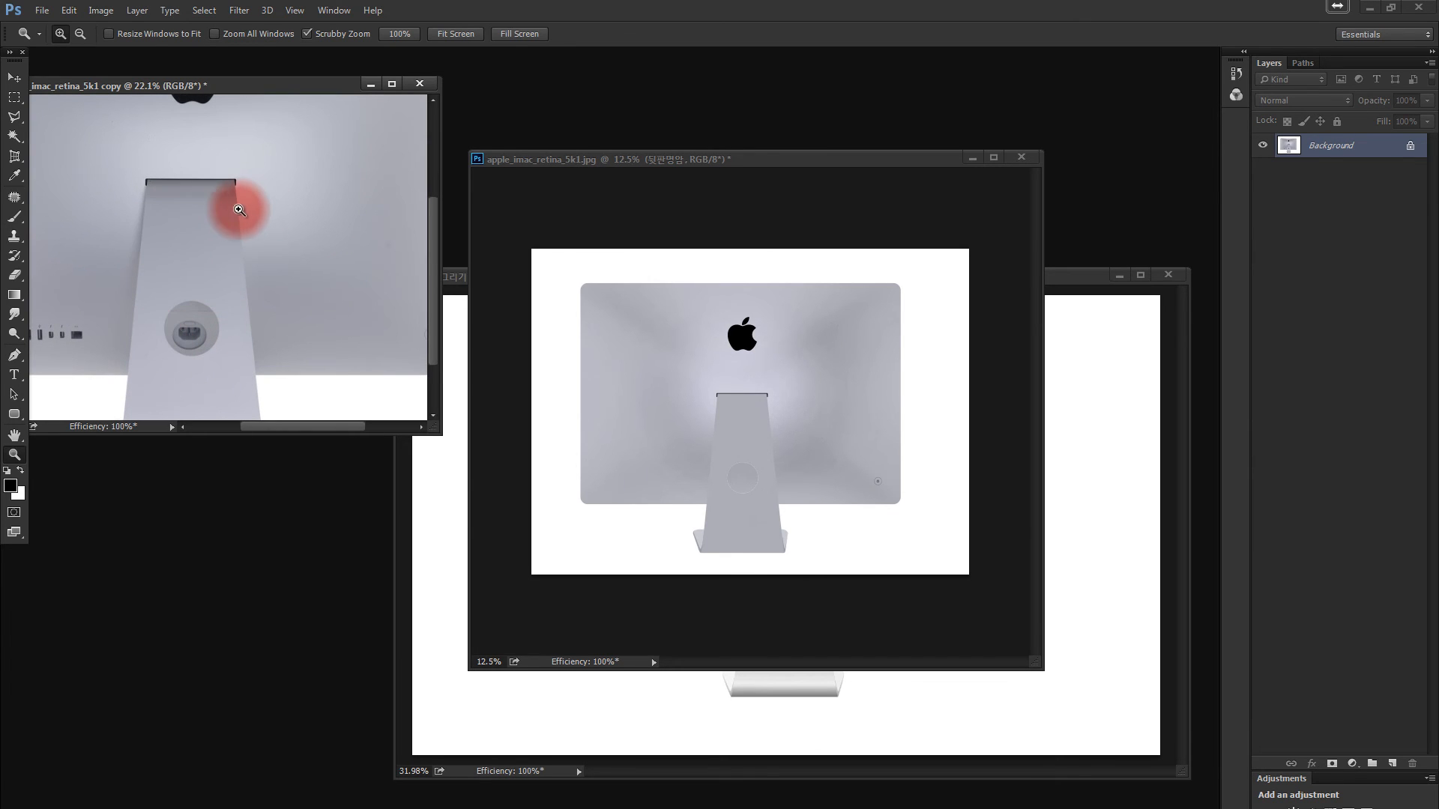
click(425, 426)
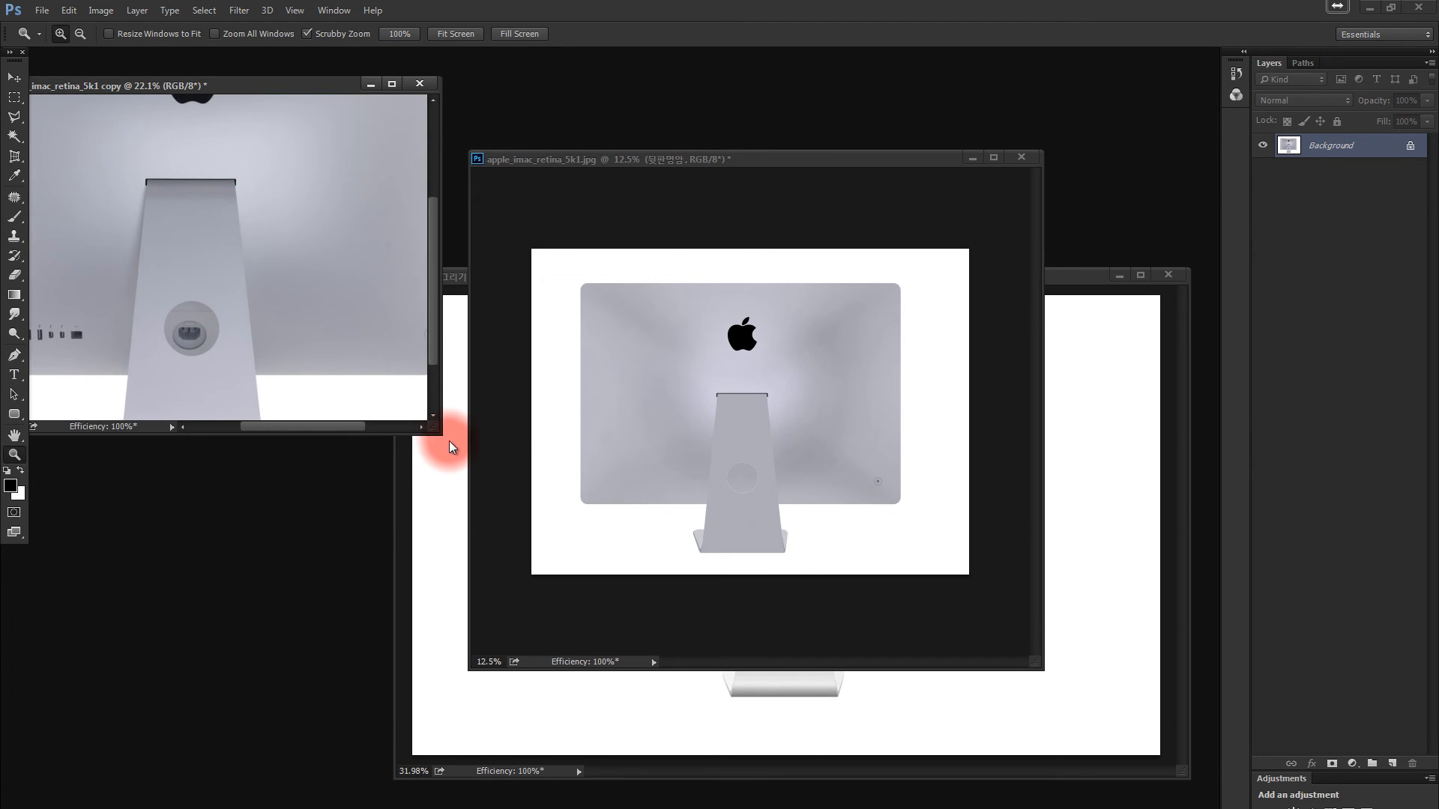
drag(439, 433, 1058, 724)
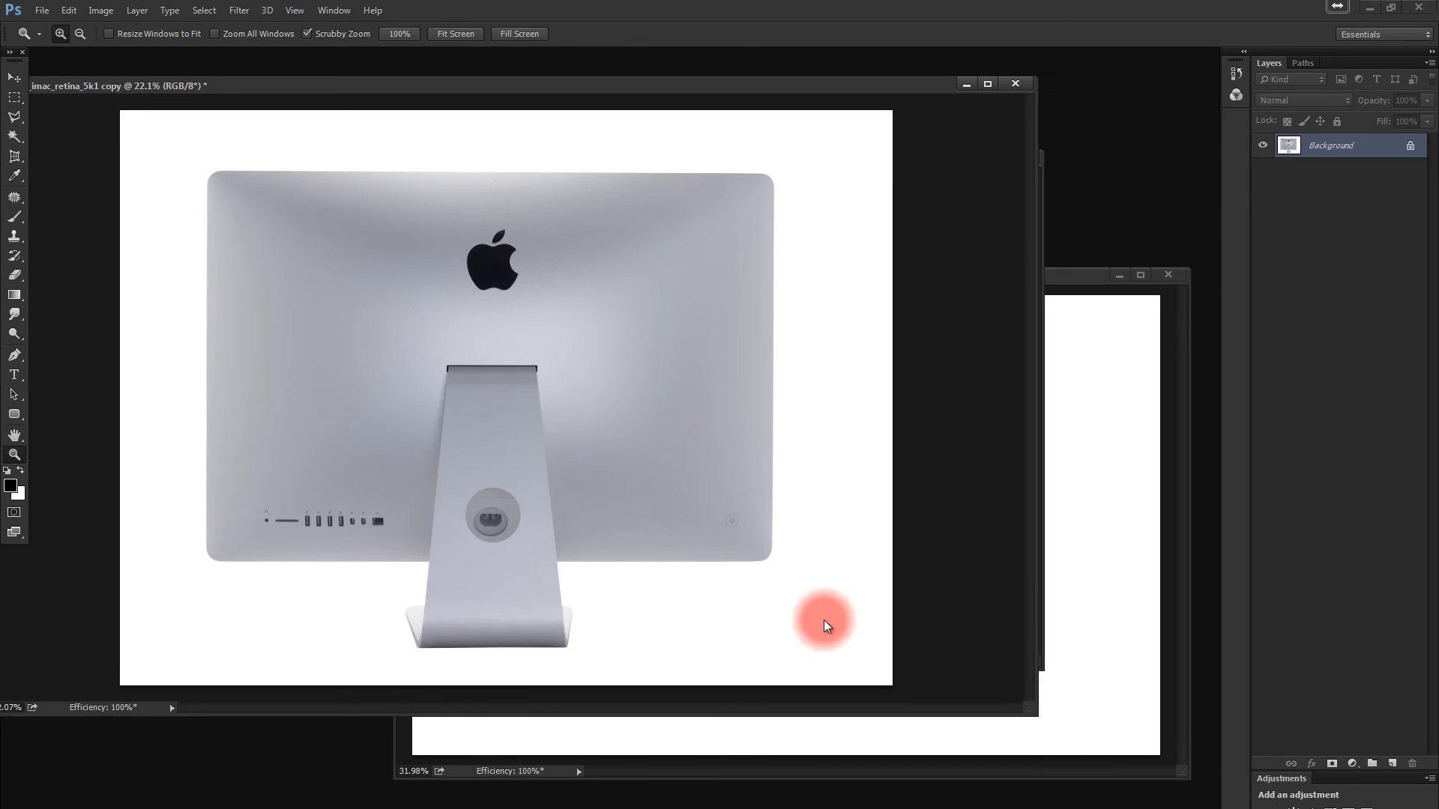
drag(483, 481, 501, 482)
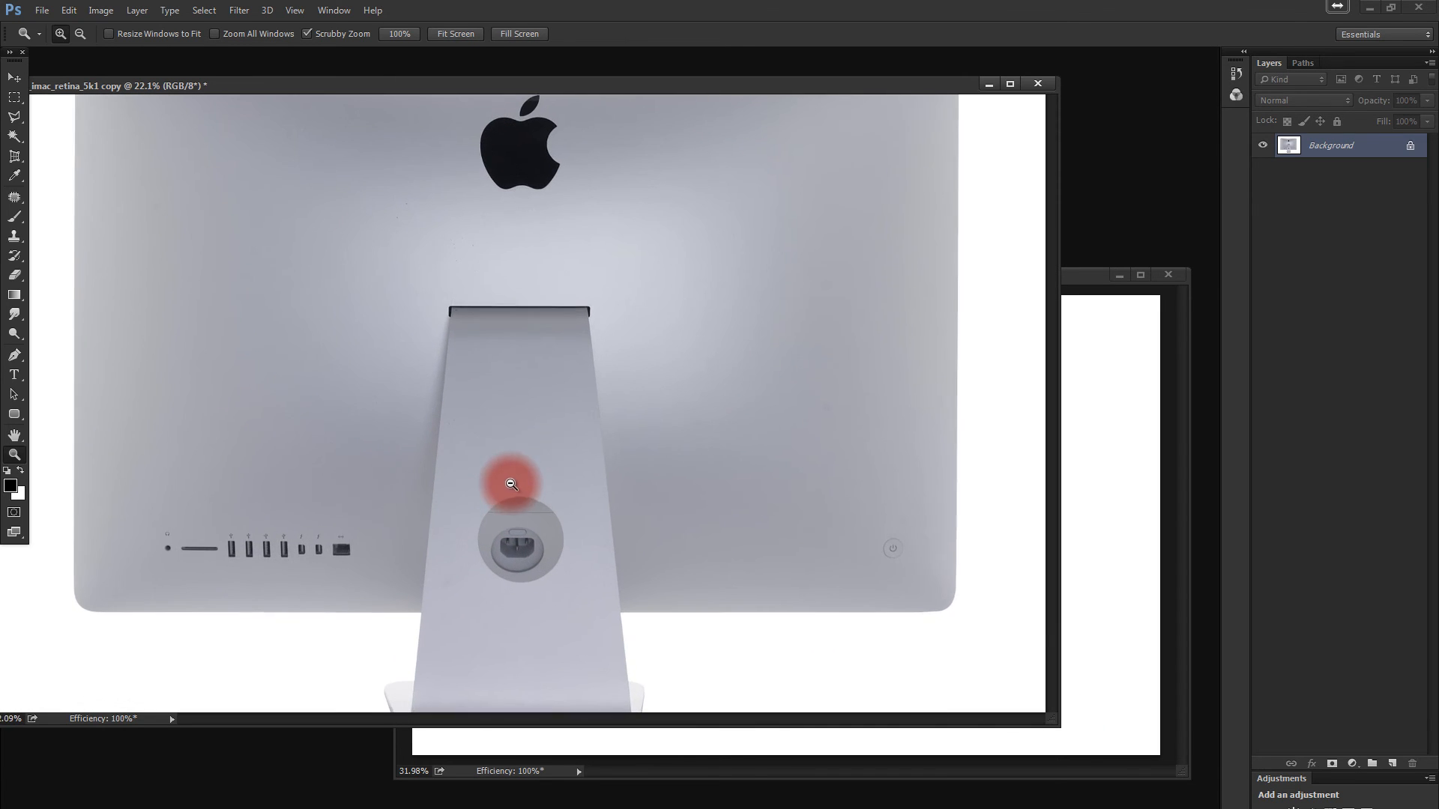
Try outlining the stand and its shadow on the reference with an 80 px feathered Polygonal Lasso selection, and drop the selection.
key(l)
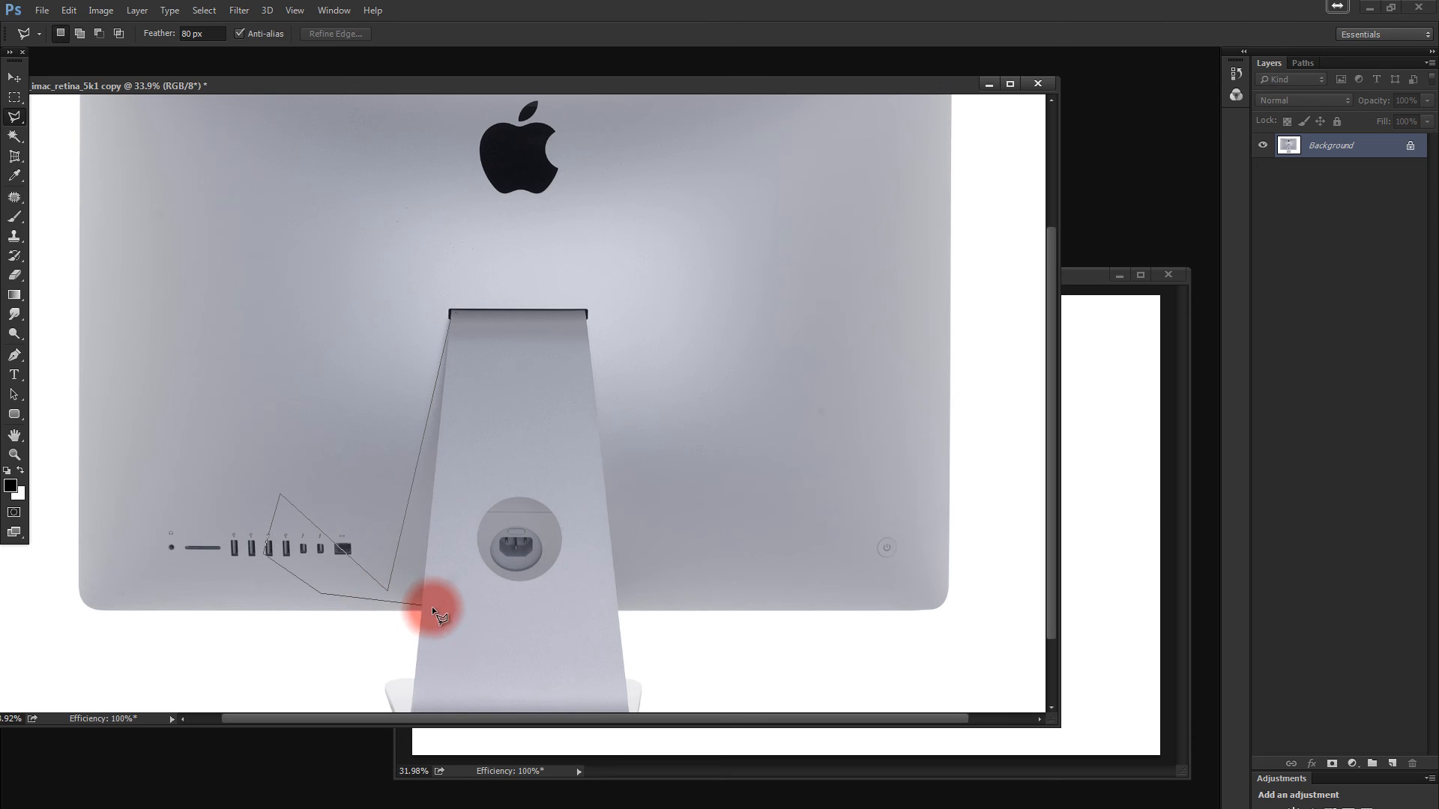
click(626, 604)
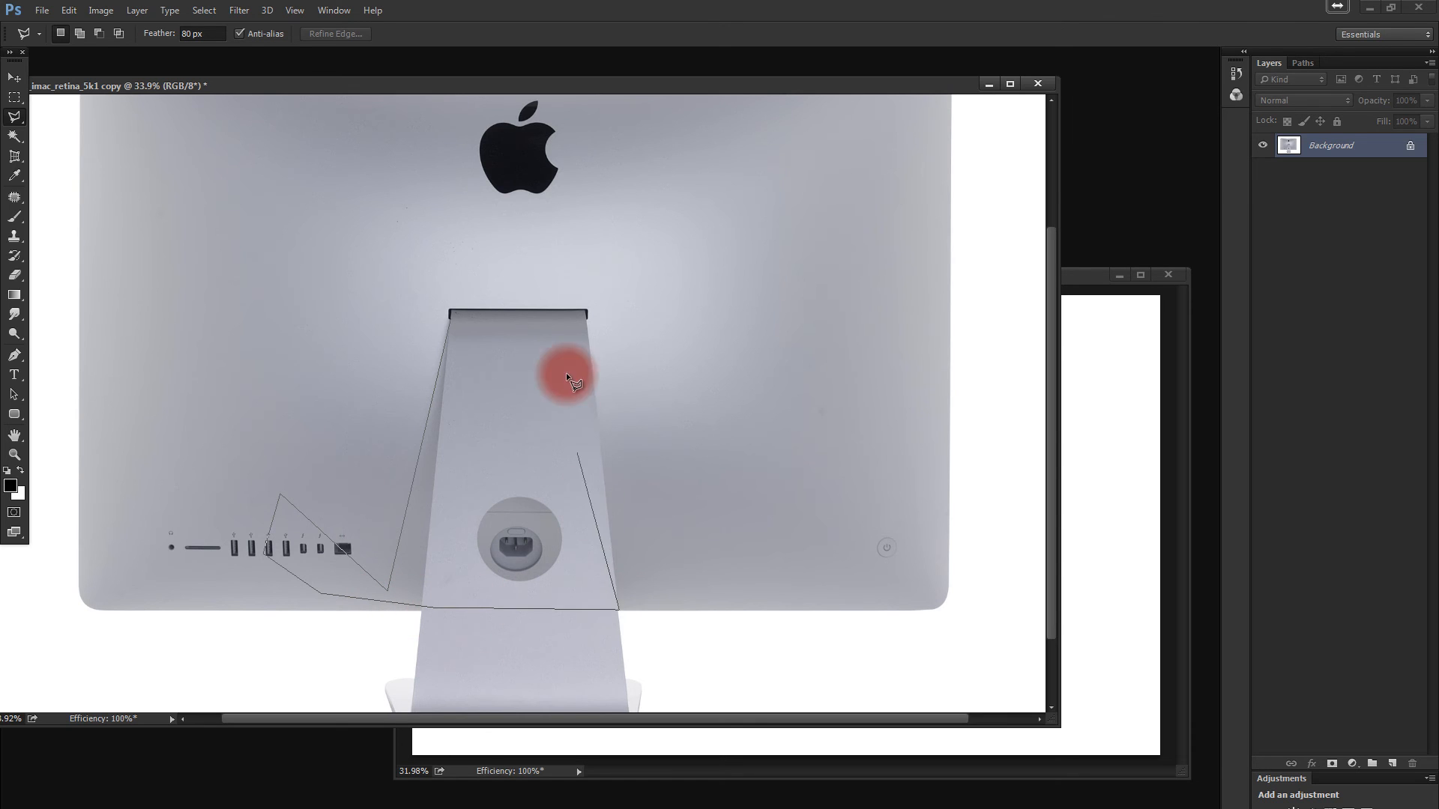
double_click(583, 321)
key(shift+l)
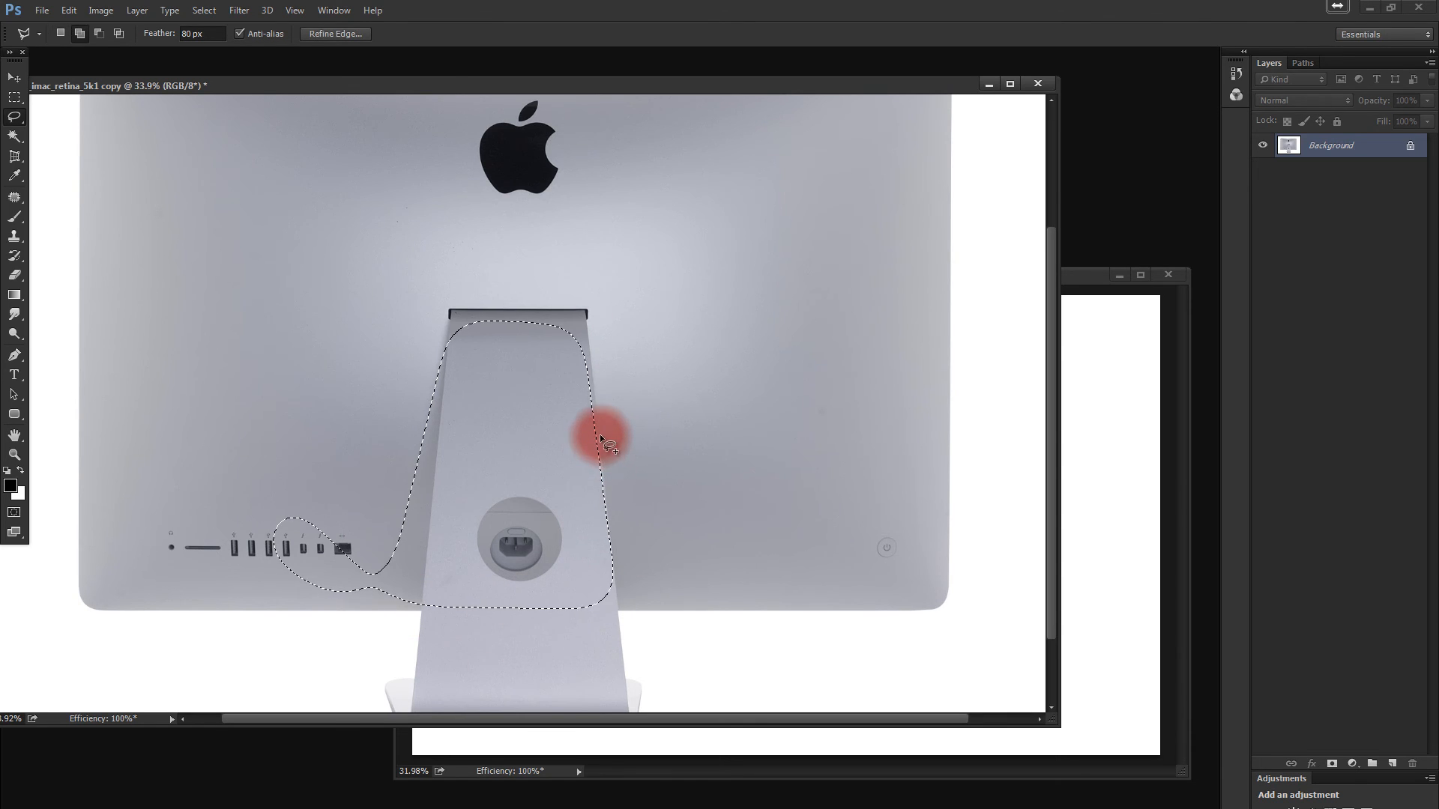
mouse_move(603, 427)
mouse_down()
mouse_move(572, 600)
mouse_move(460, 619)
mouse_move(453, 597)
mouse_move(571, 465)
mouse_up()
Return to apple_imac_retina_5k1.jpg, check the 받침대 stand layer on its own, and duplicate it.
click(1109, 507)
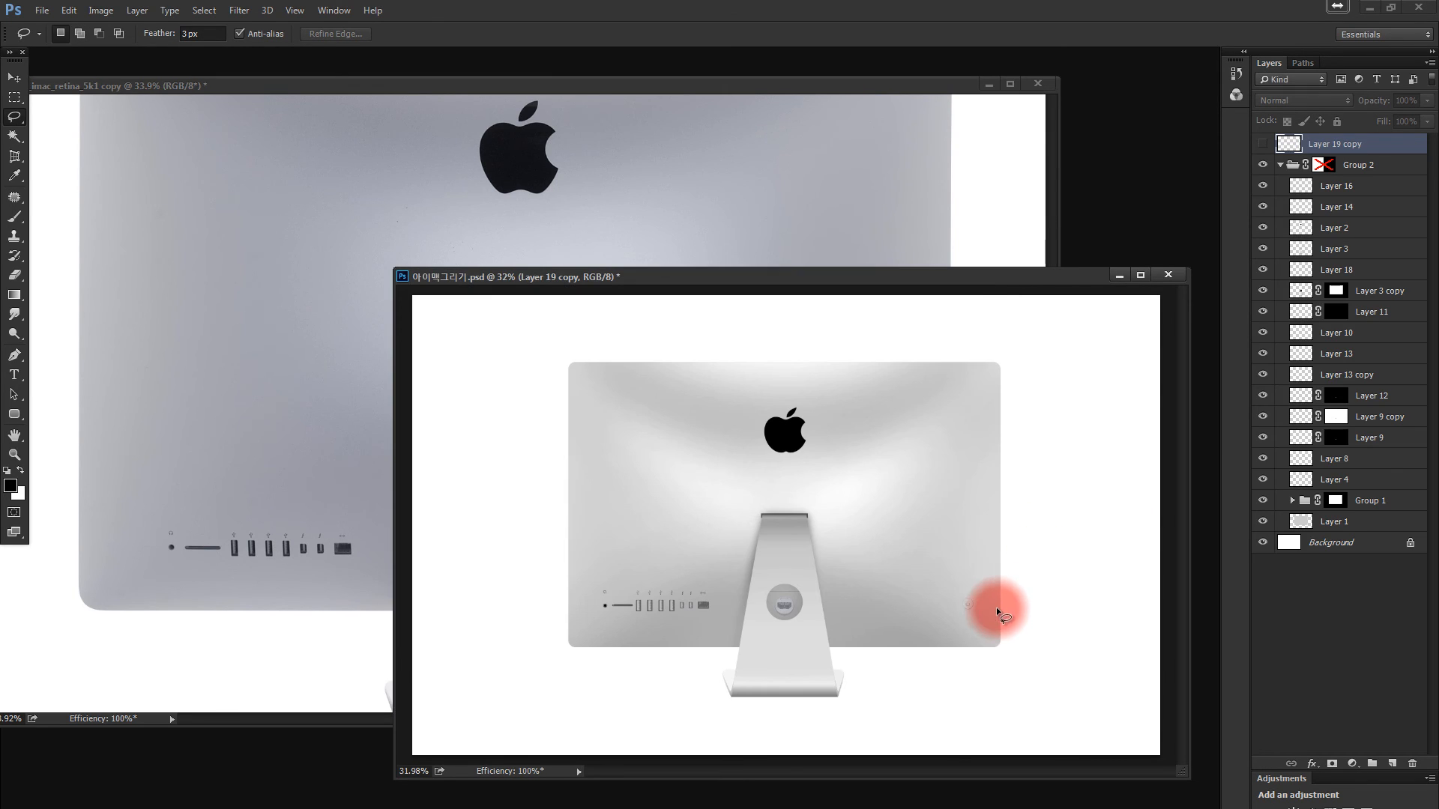
key(ctrl+Tab)
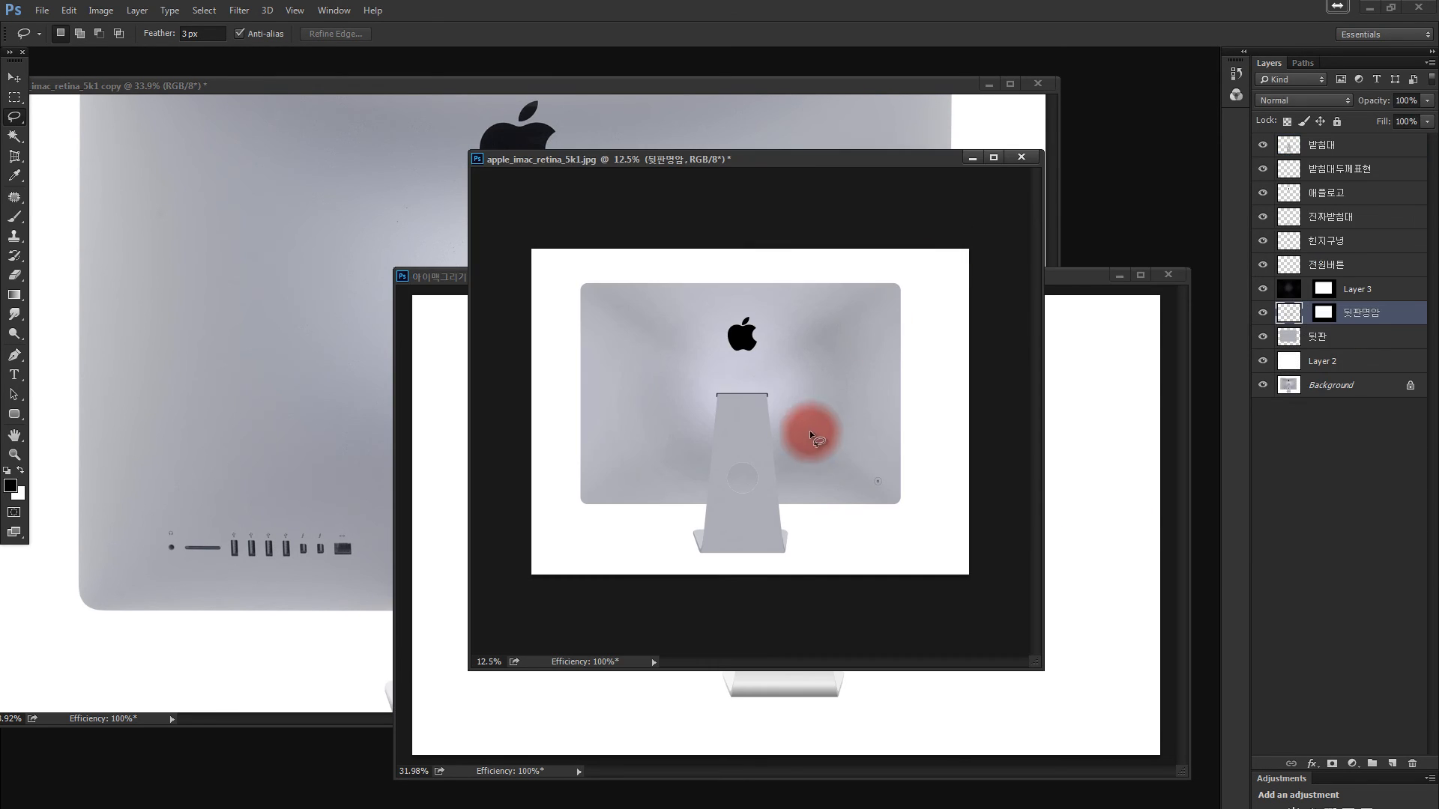
click(1290, 144)
alt+click(1262, 145)
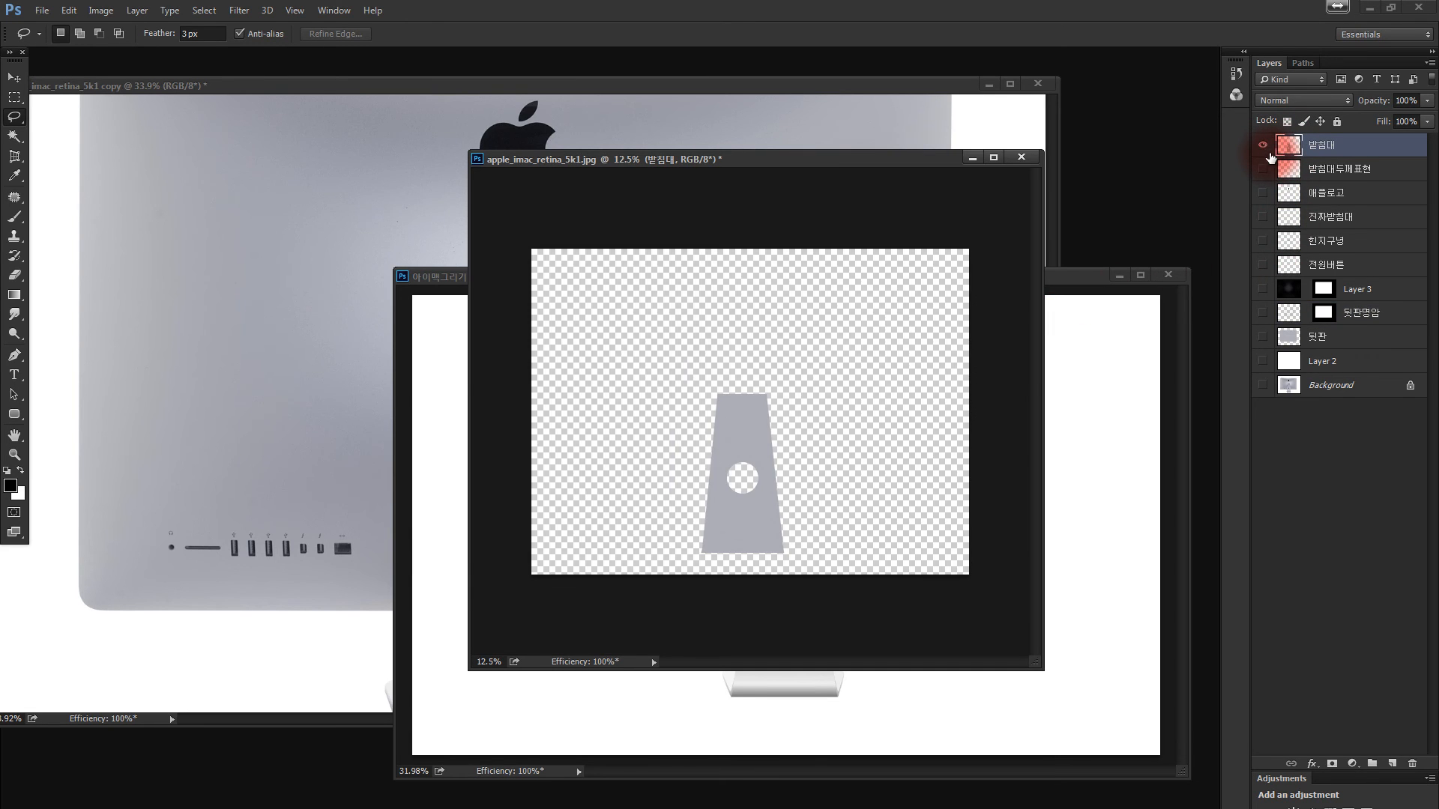
alt+click(1263, 145)
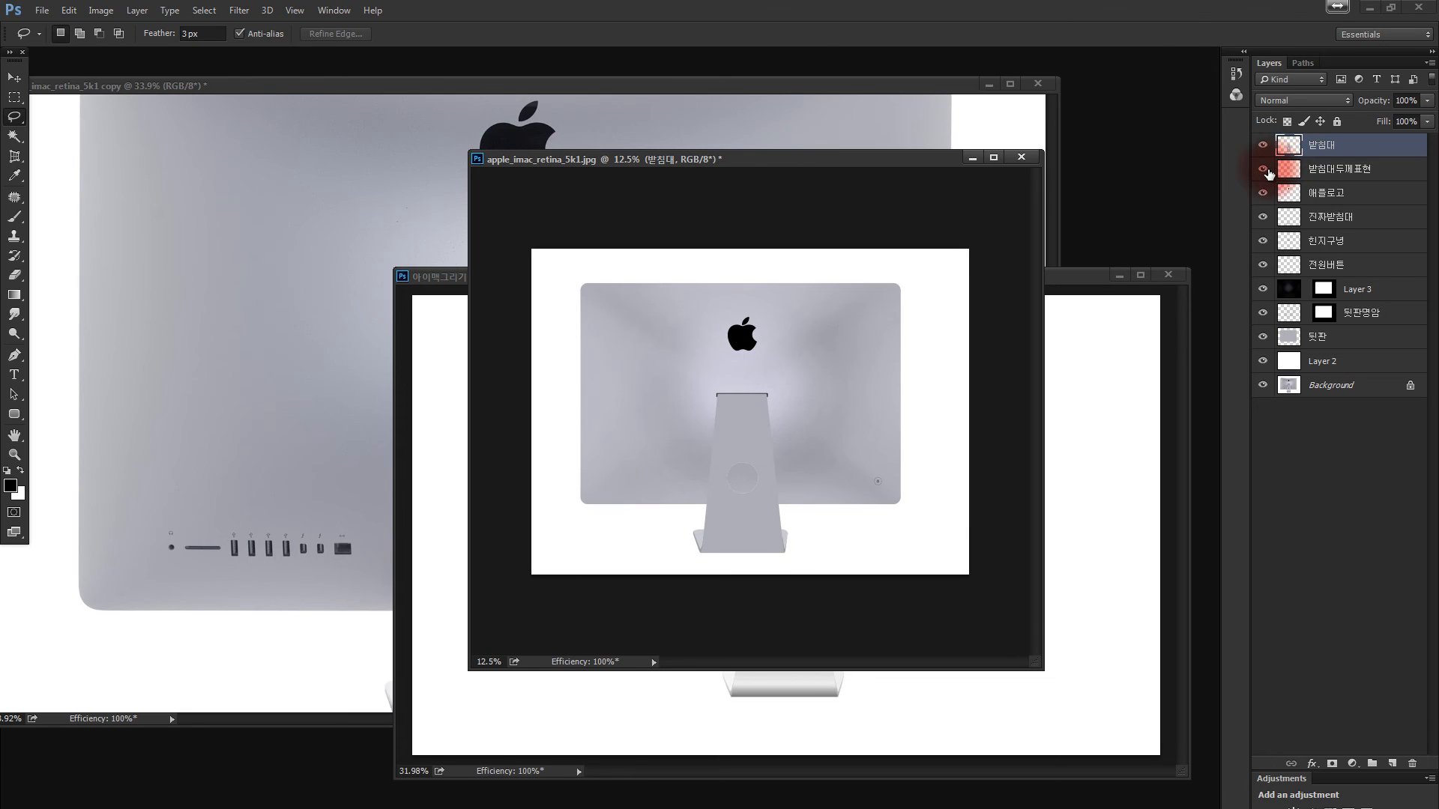
key(ctrl+j)
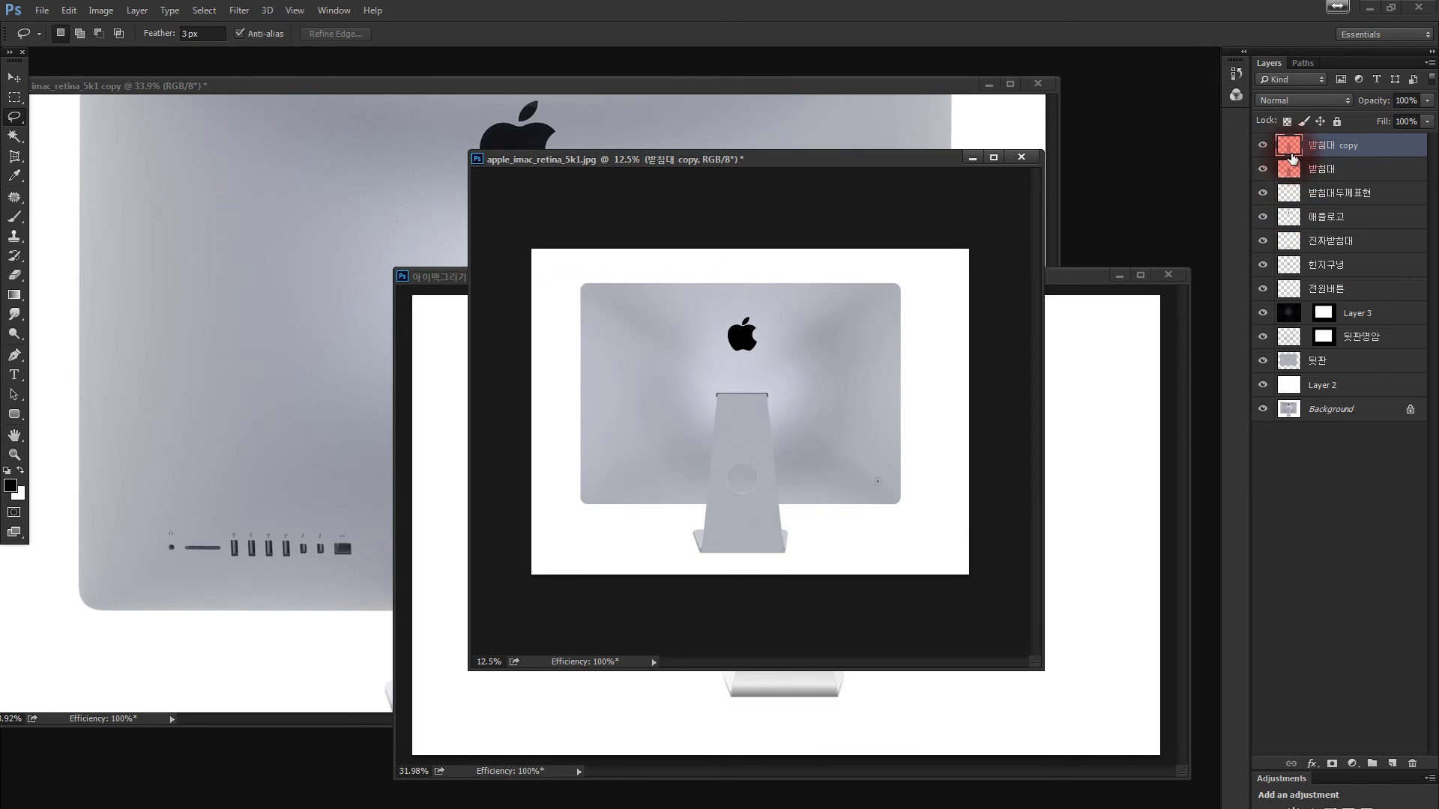
drag(1292, 159, 1288, 171)
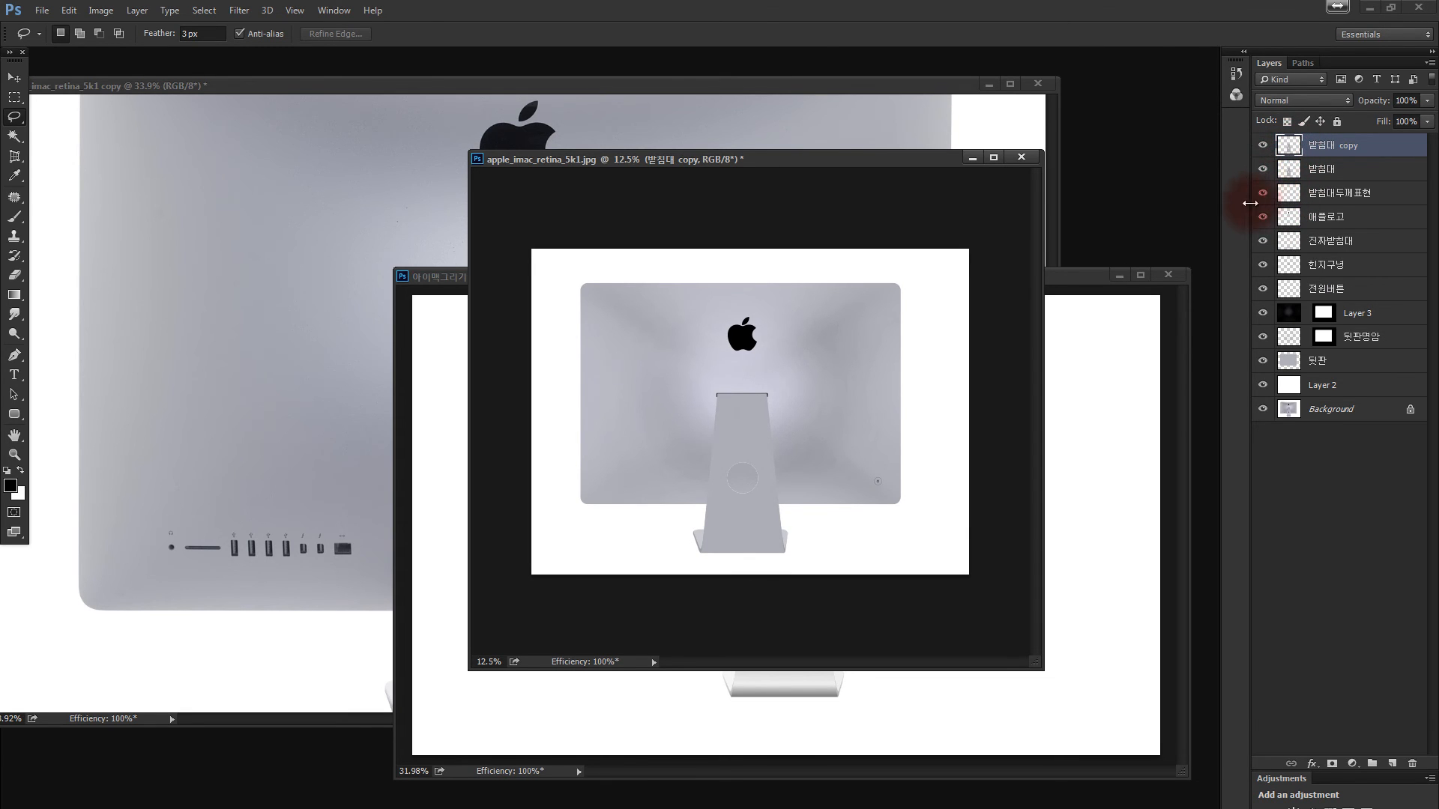
Turn the 받침대 copy layer black with a Hue/Saturation Lightness of -100 and move it below 받침대.
key(ctrl+u)
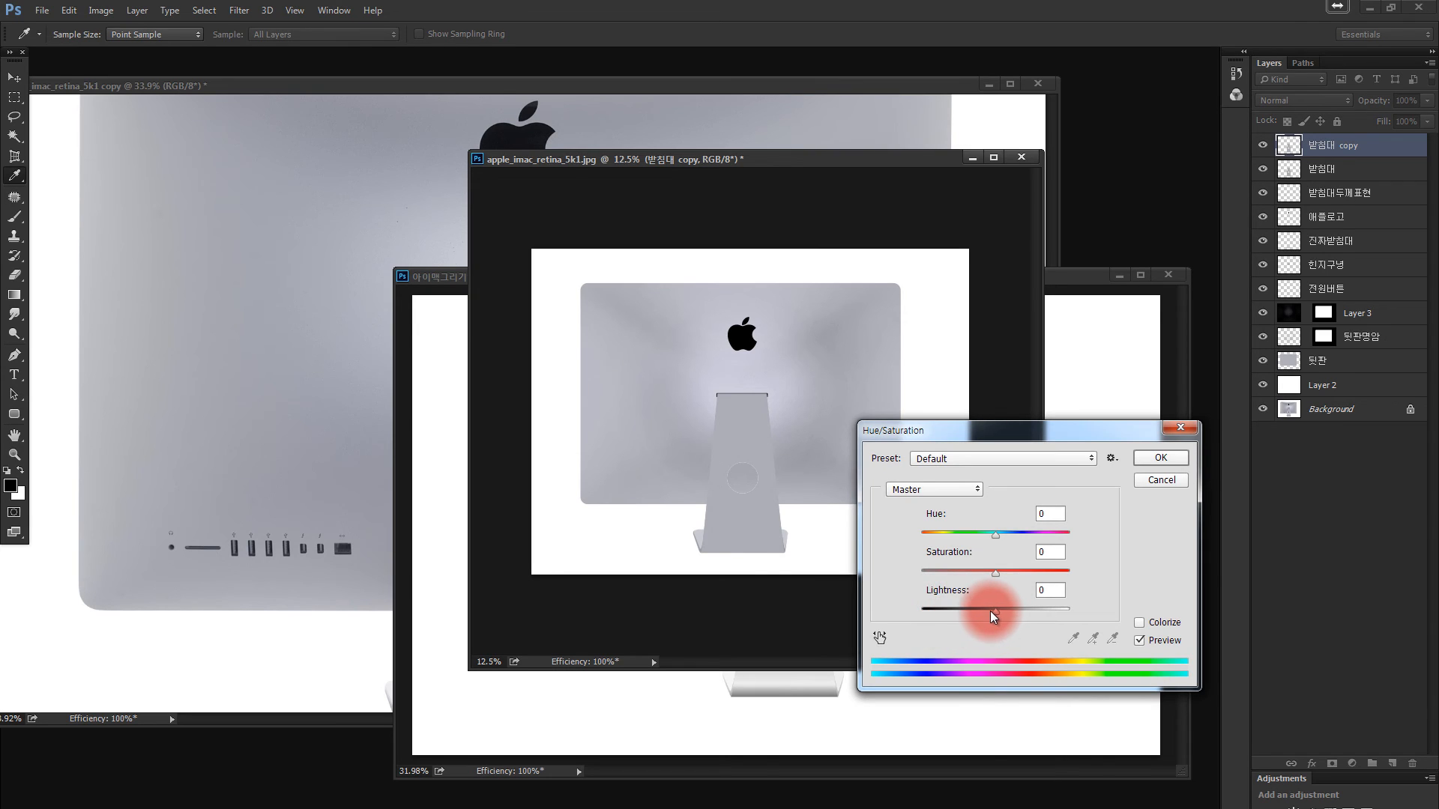
drag(990, 609, 874, 610)
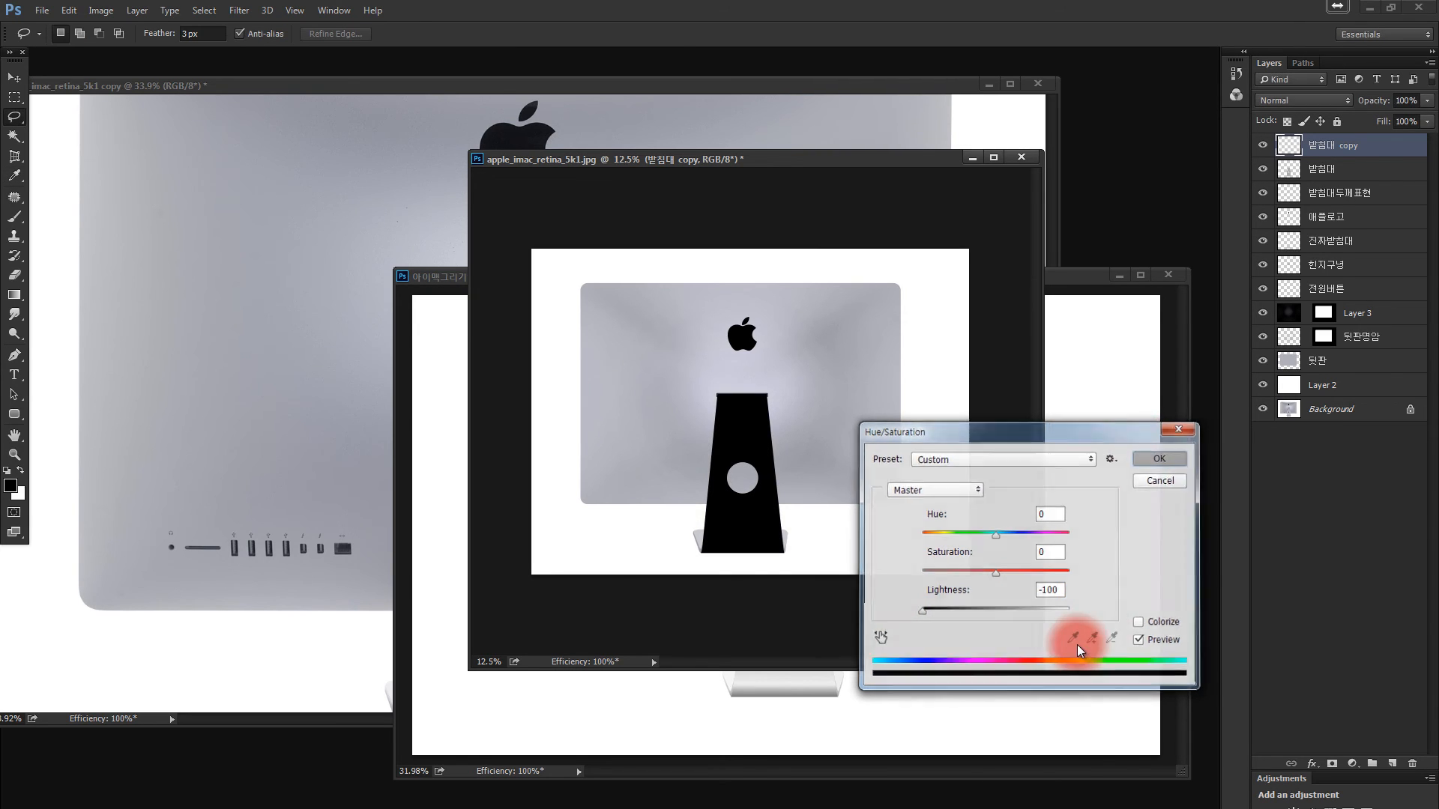
key(Return)
click(1293, 166)
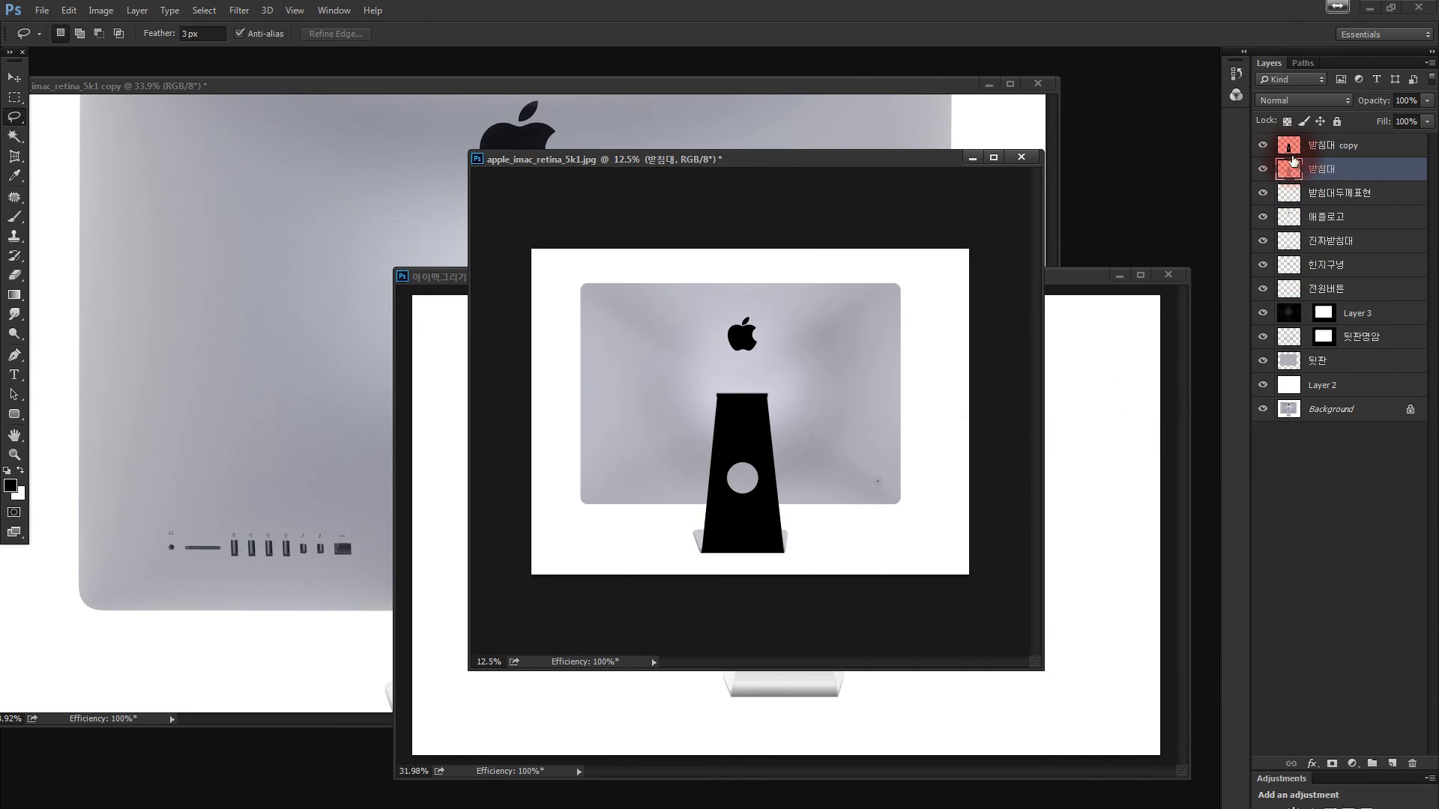
click(1295, 148)
drag(1291, 146, 1290, 180)
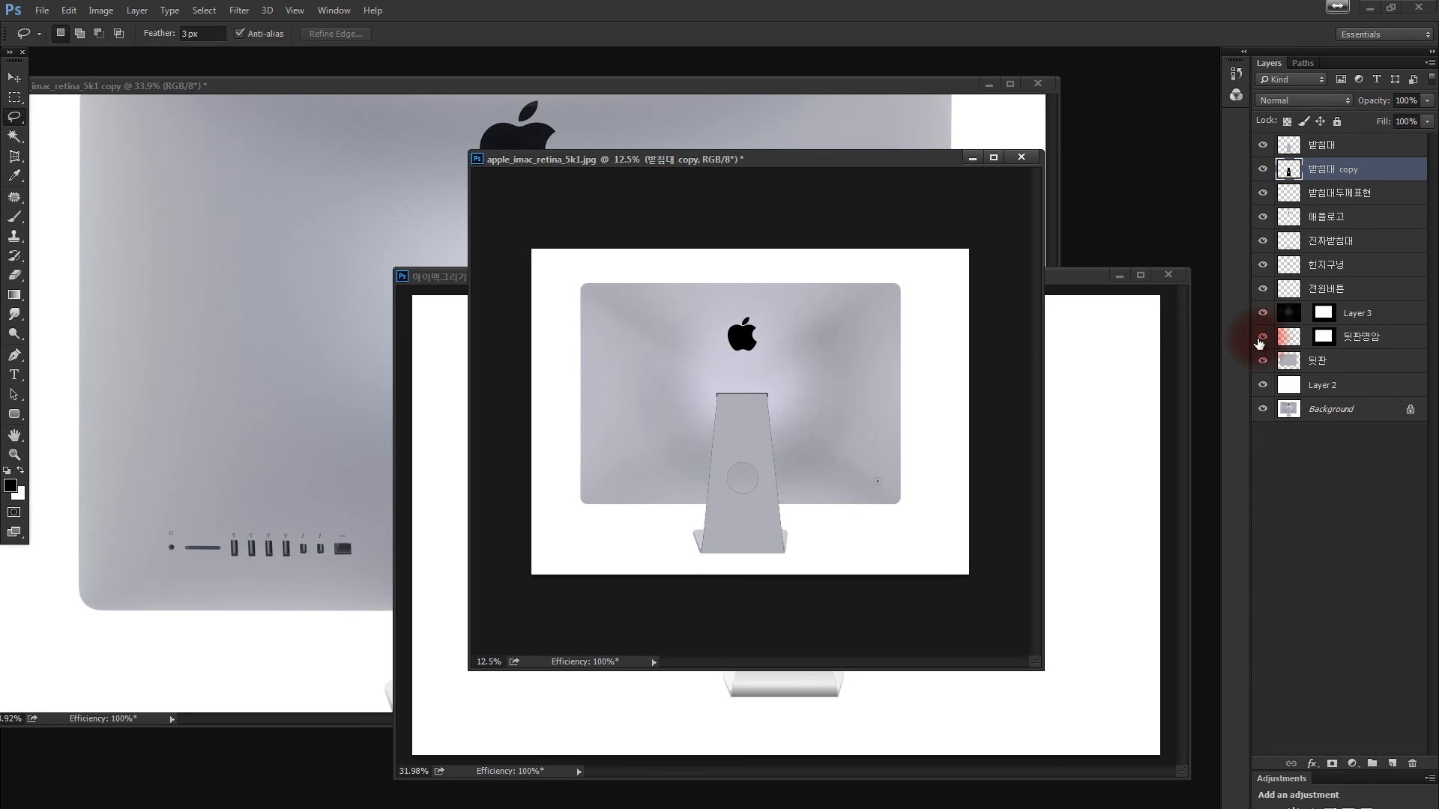
Close 아이맥그리기.psd without saving its changes and return to the stand in apple_imac_retina_5k1.jpg.
click(321, 353)
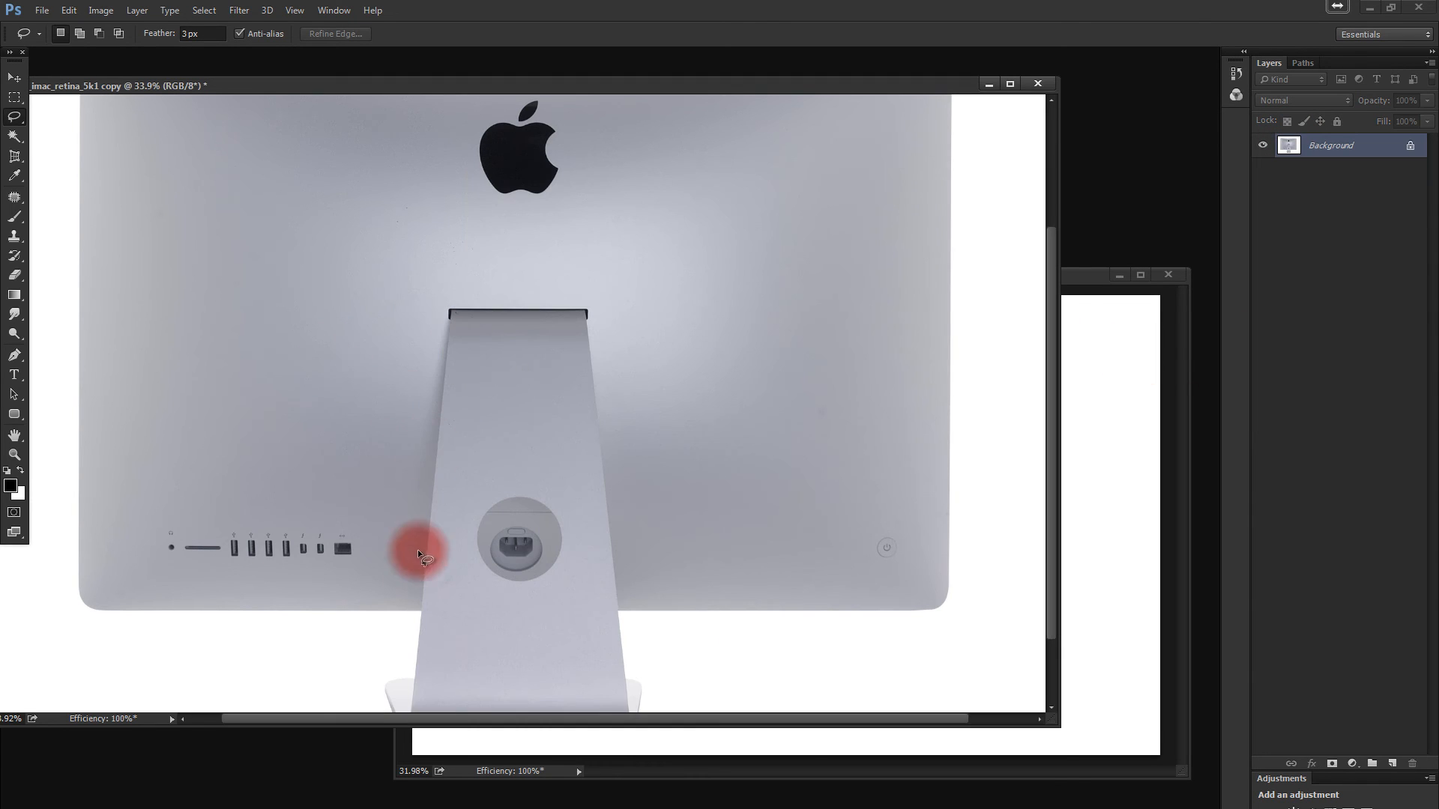
click(1079, 443)
key(z)
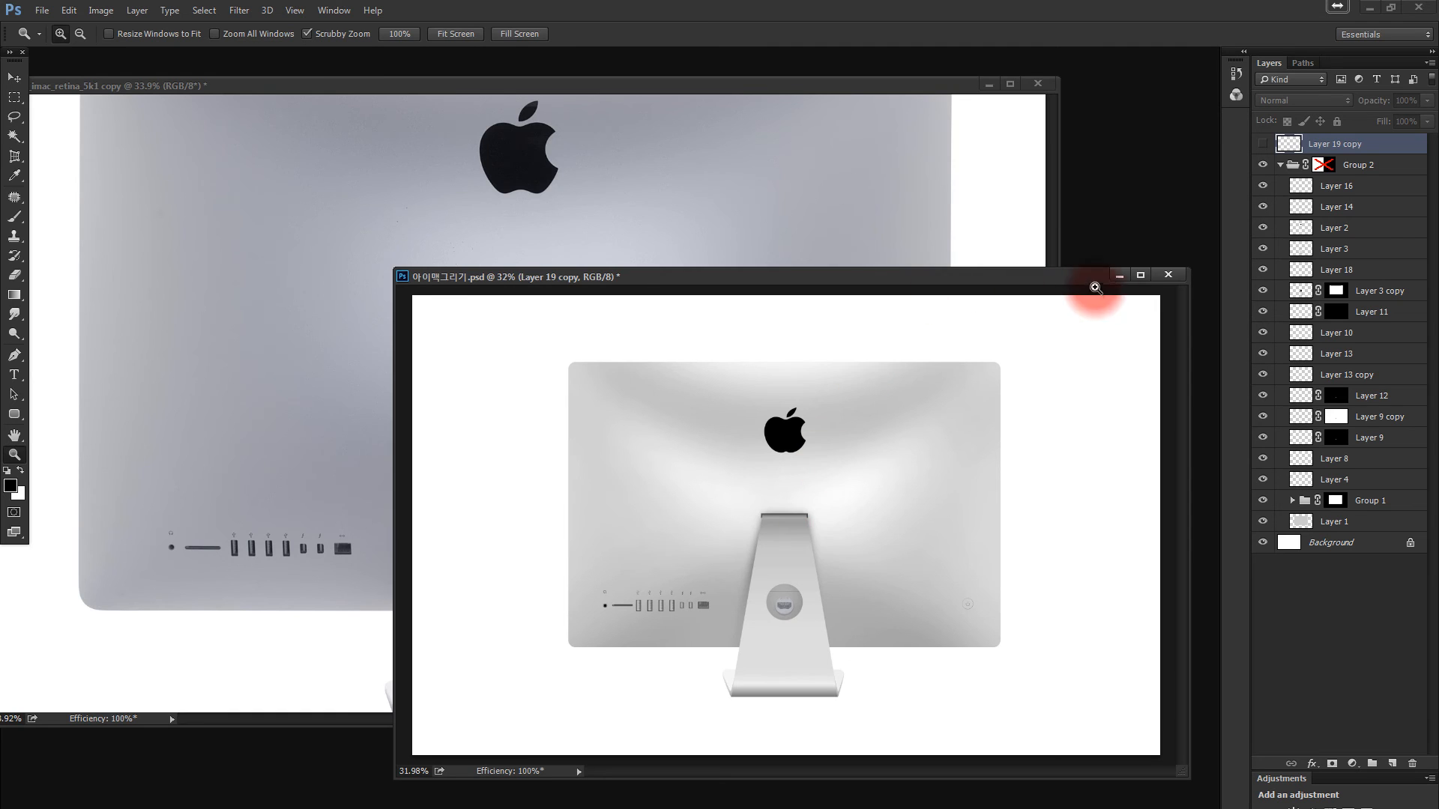
click(1161, 283)
click(749, 337)
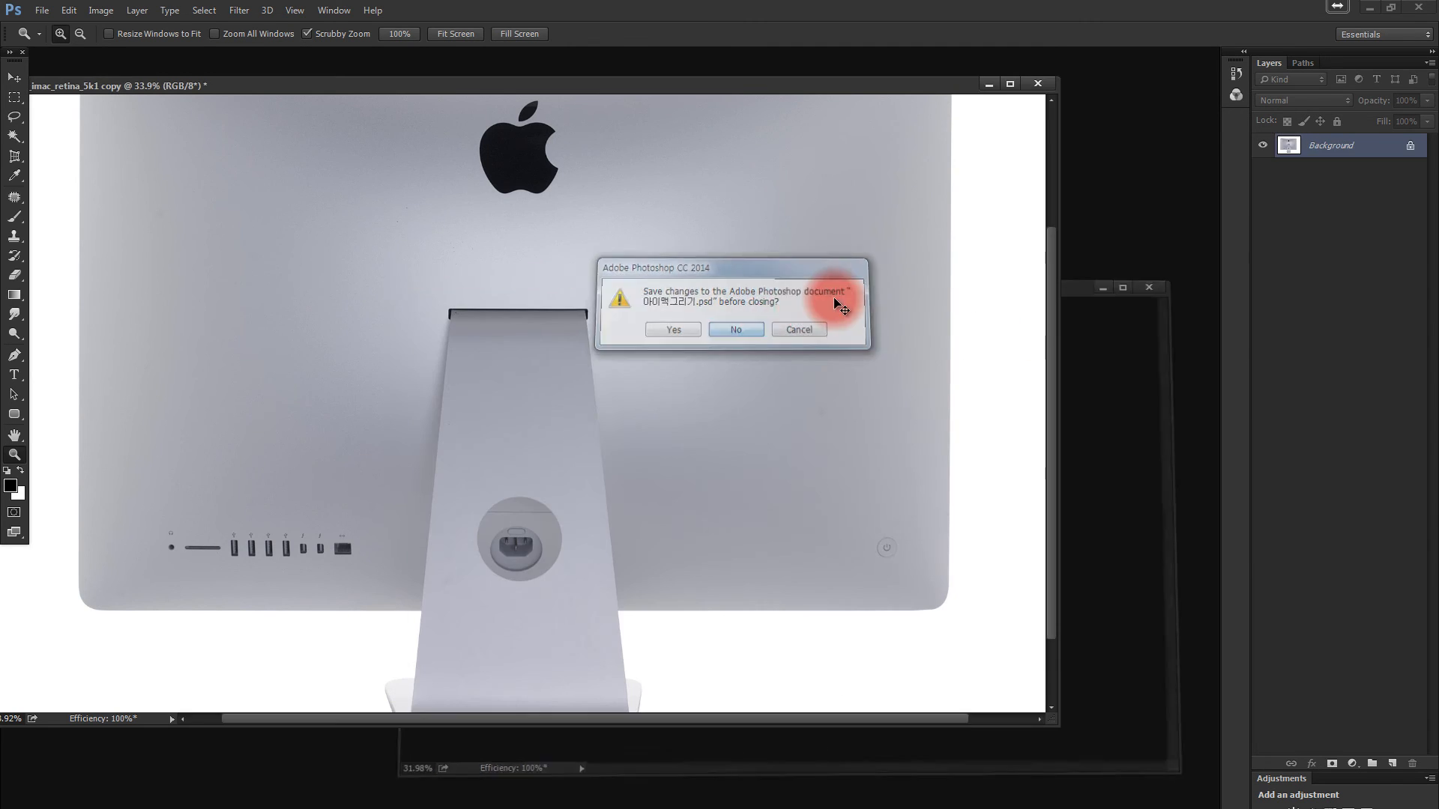
drag(745, 448, 770, 448)
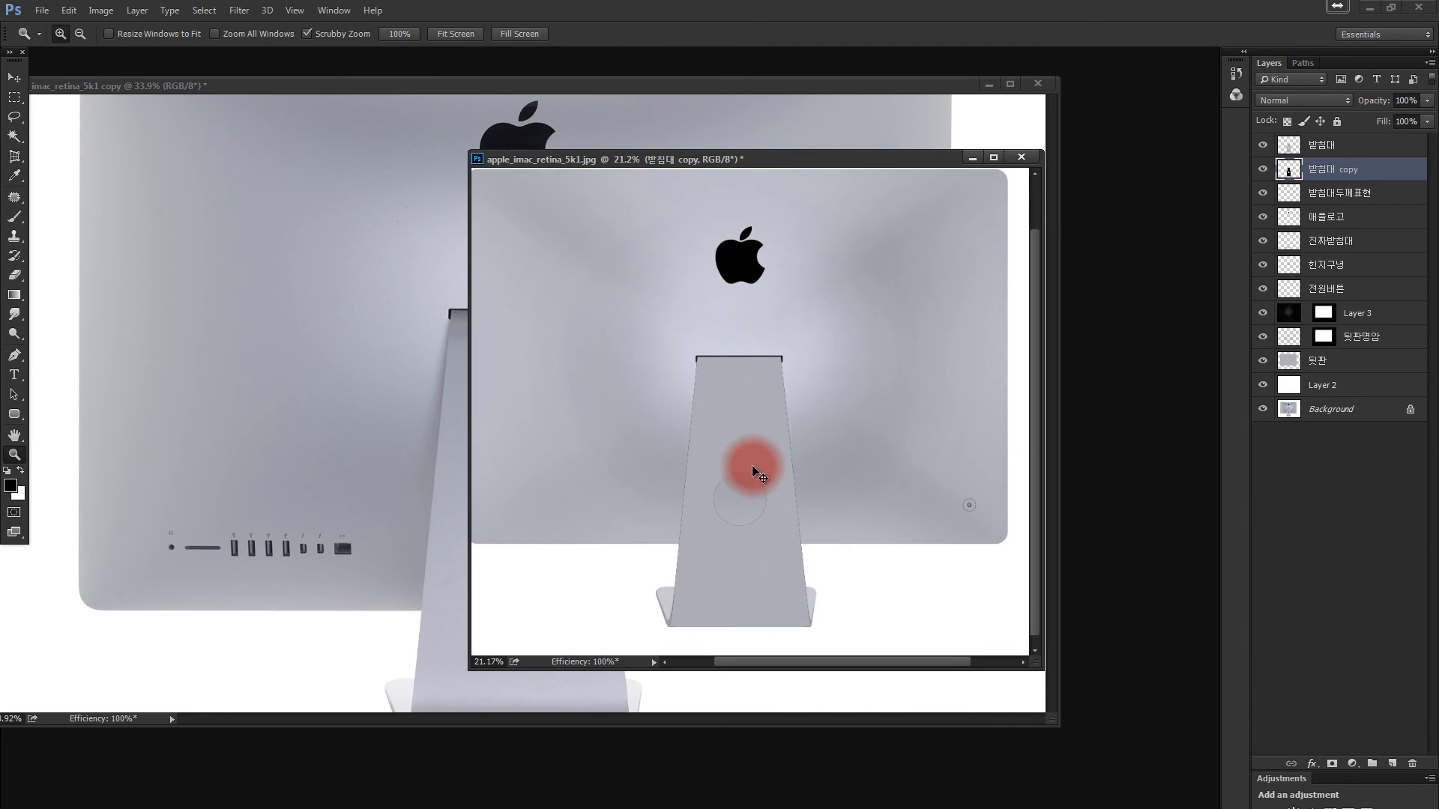
Try offsetting the black 받침대 copy to the left behind the stand, first freely and then strictly horizontally.
key(v)
mouse_move(771, 519)
mouse_down()
mouse_move(754, 529)
mouse_move(767, 524)
mouse_up()
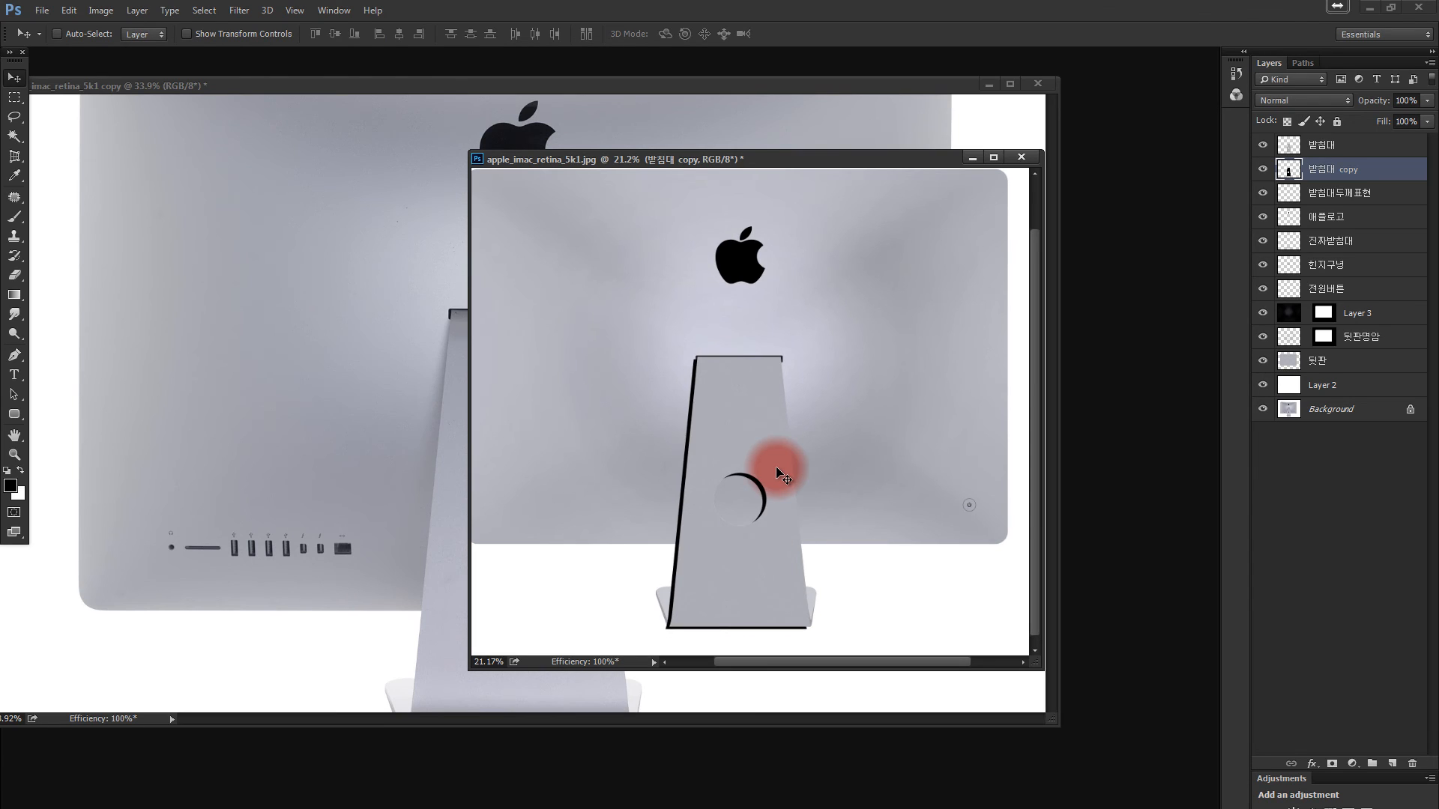
key(ctrl+z)
key(shift+Left)
key(shift+Left)
key(shift+Left)
key(shift+Left)
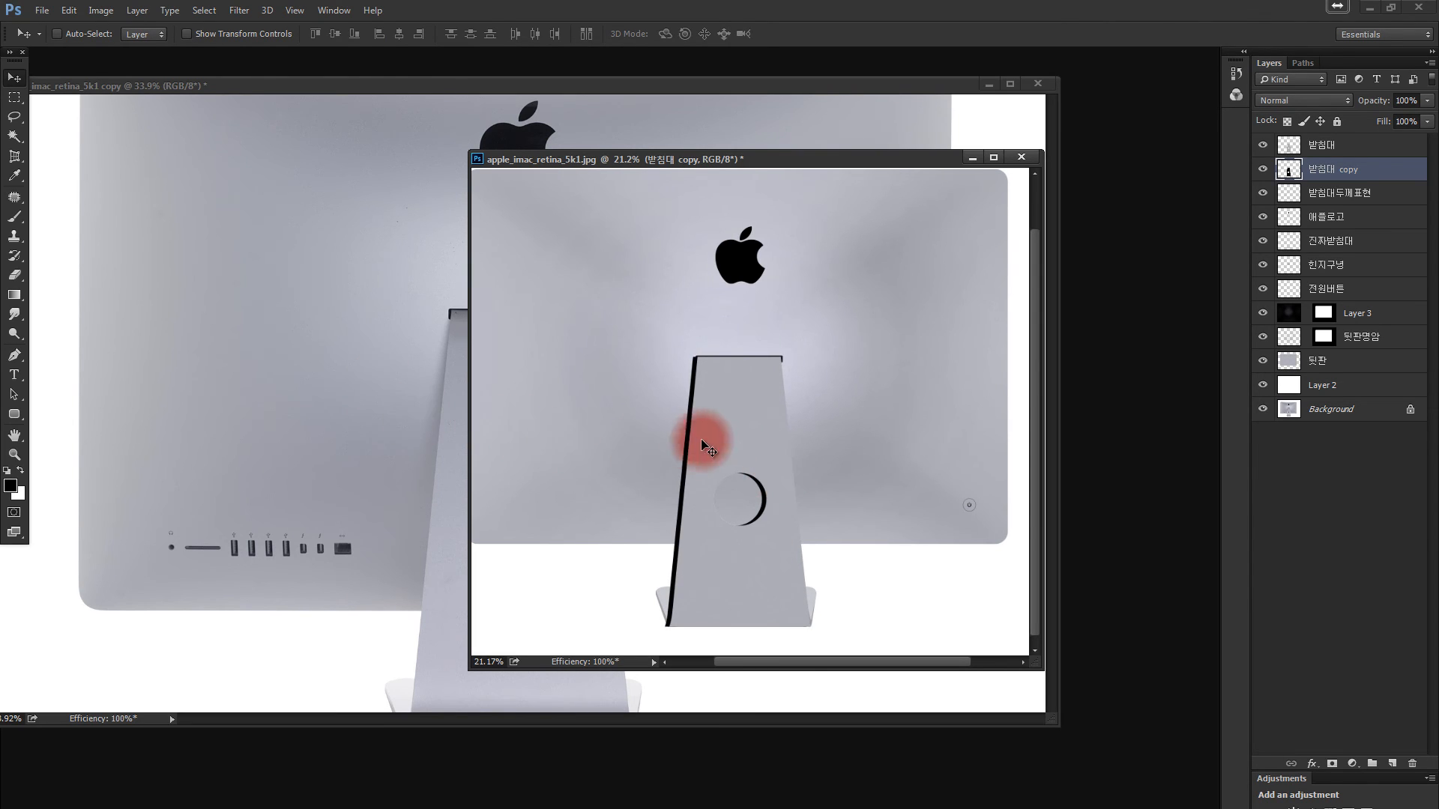
Check the reference stand's shadow, then skew the bottom edge of the black 받침대 copy to the left with Free Transform.
click(450, 327)
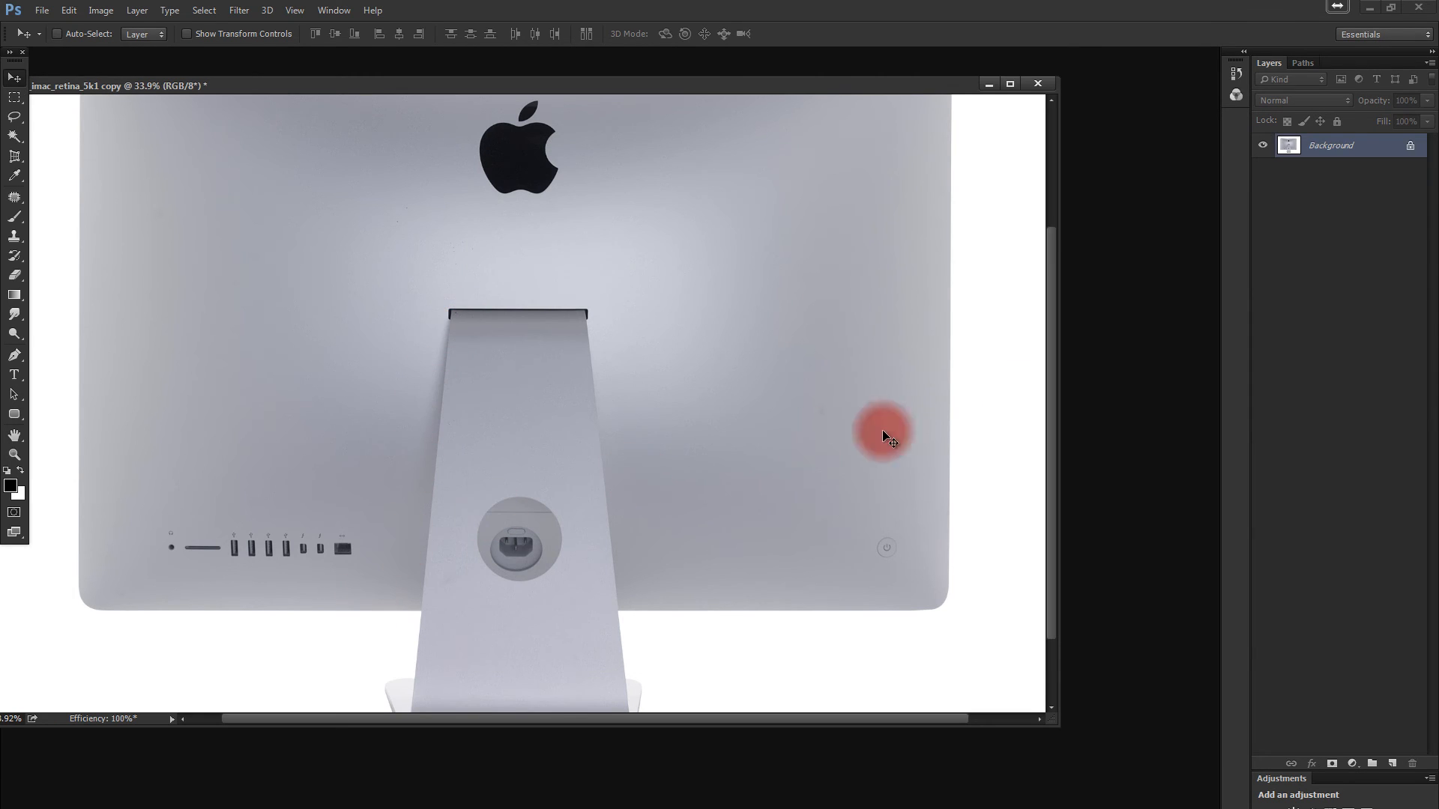
drag(947, 85, 890, 113)
click(1014, 203)
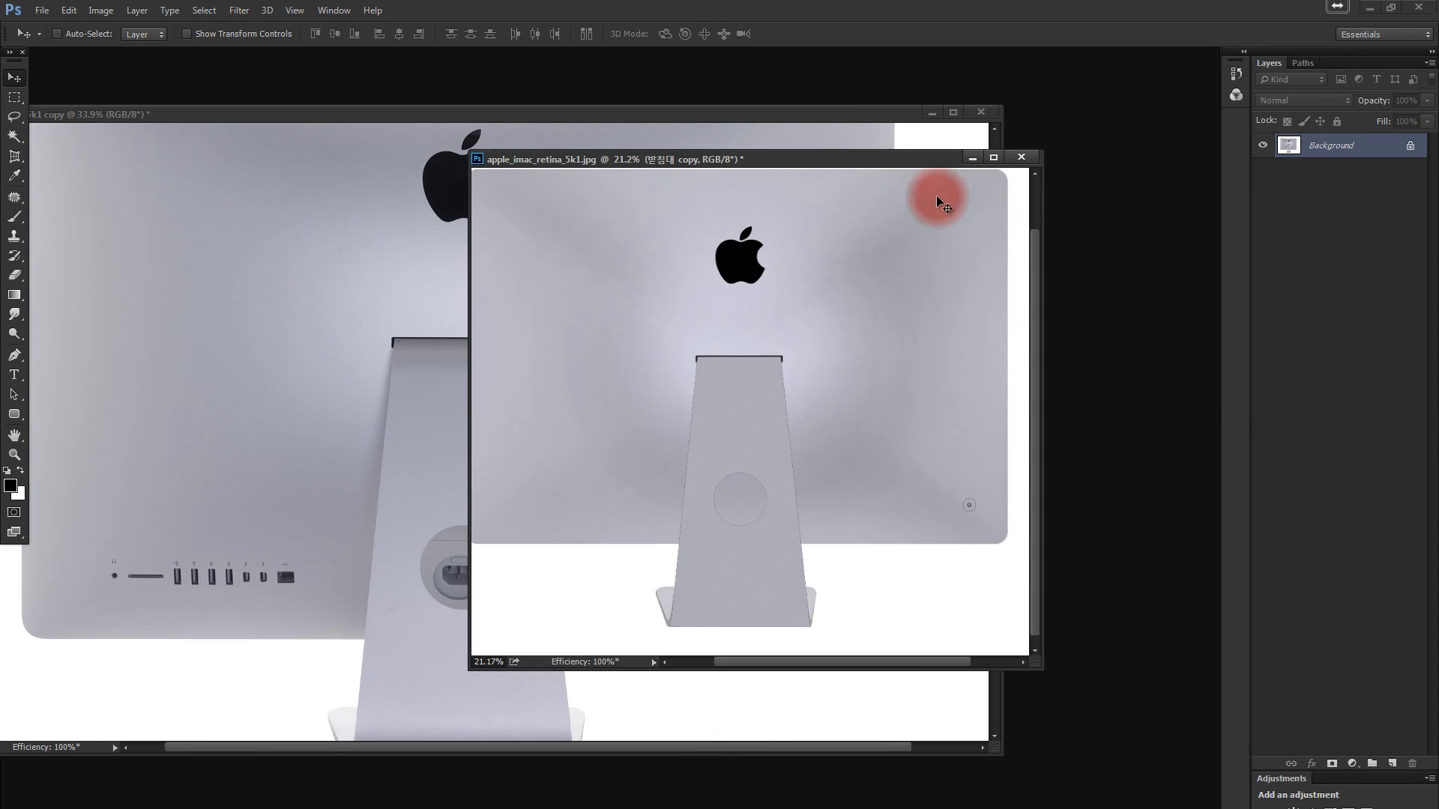
drag(898, 163, 930, 166)
key(ctrl+t)
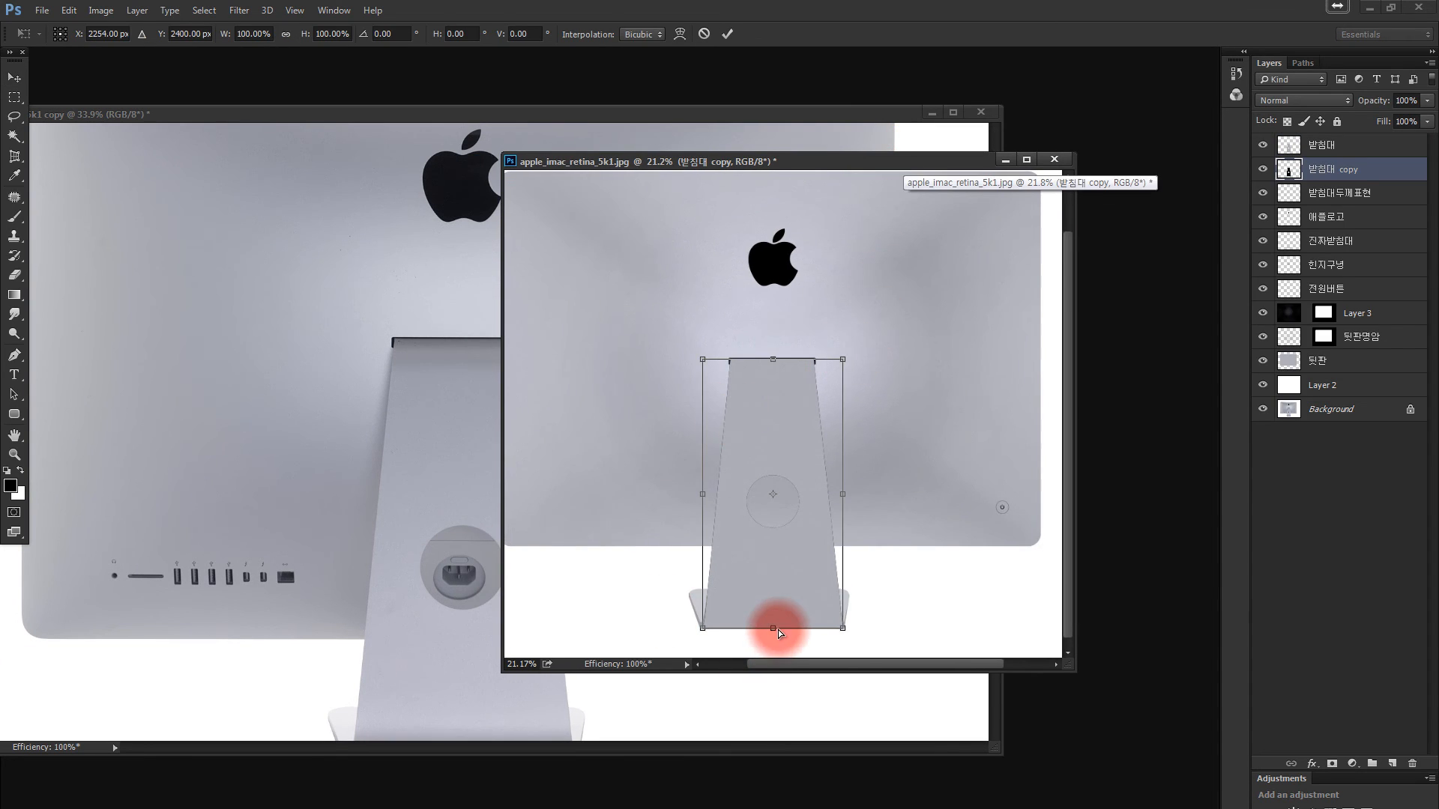
drag(772, 628, 753, 628)
key(Return)
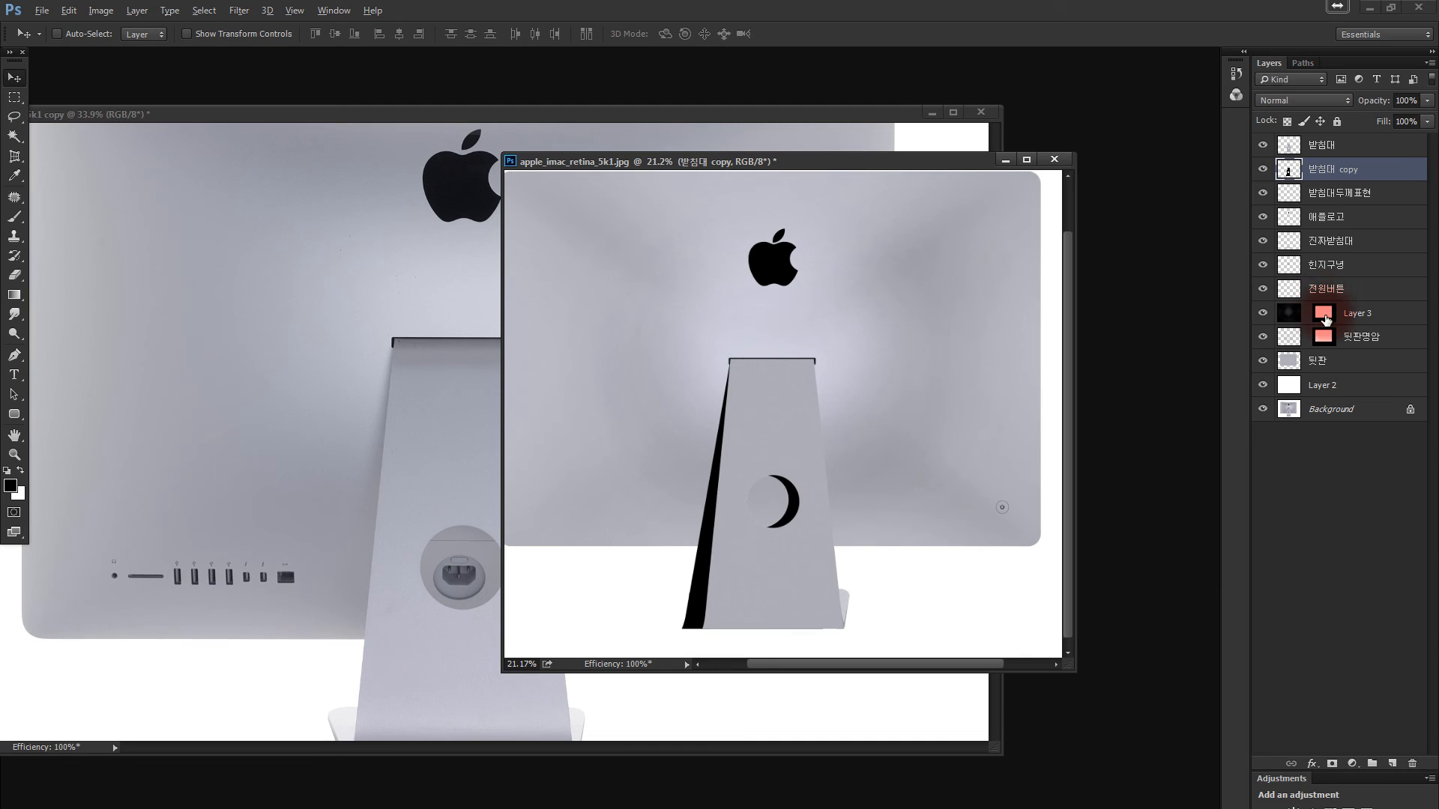
Copy Layer 3's mask onto 받침대 copy to confine the shadow to the back panel, and check the mask.
drag(1325, 319, 1323, 169)
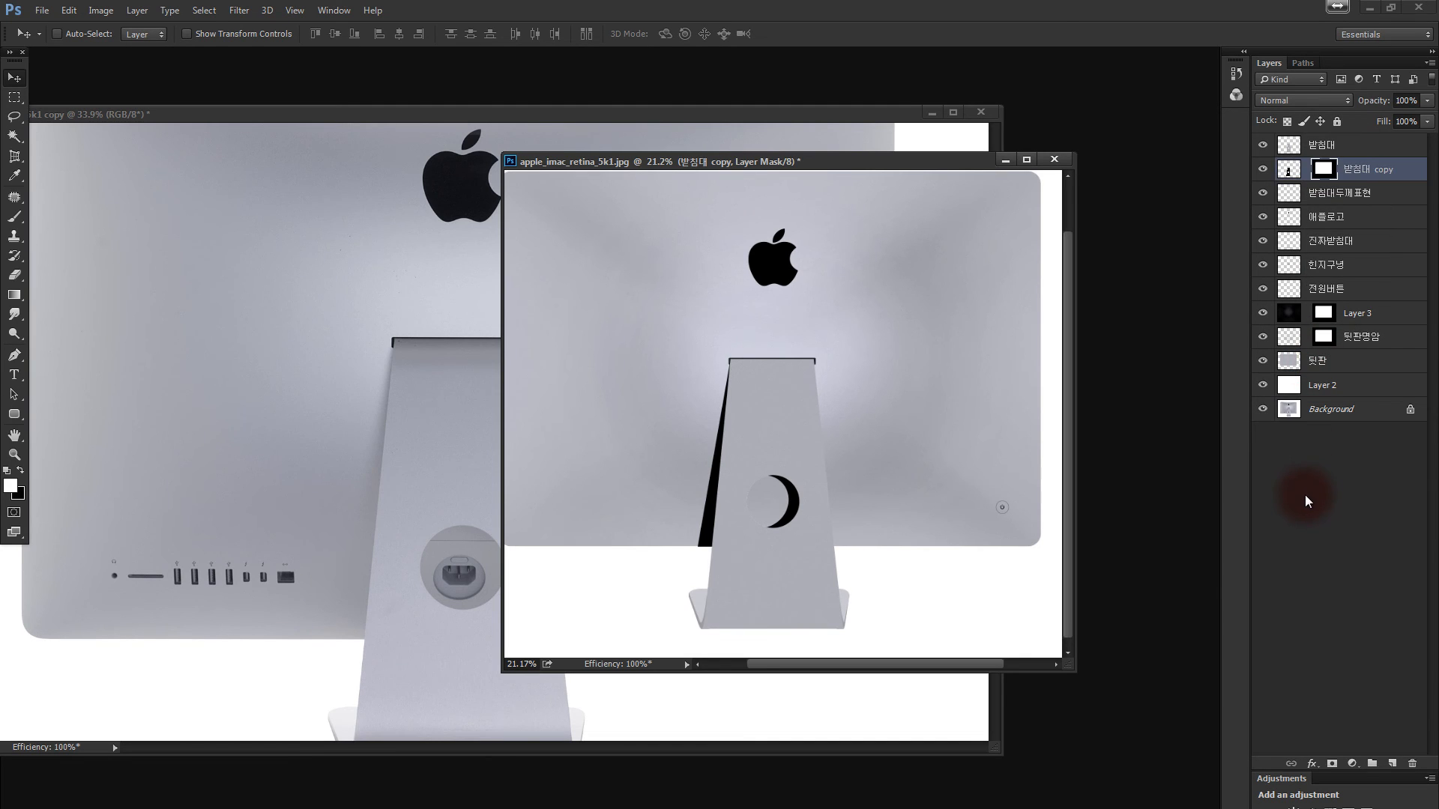
alt+click(1324, 173)
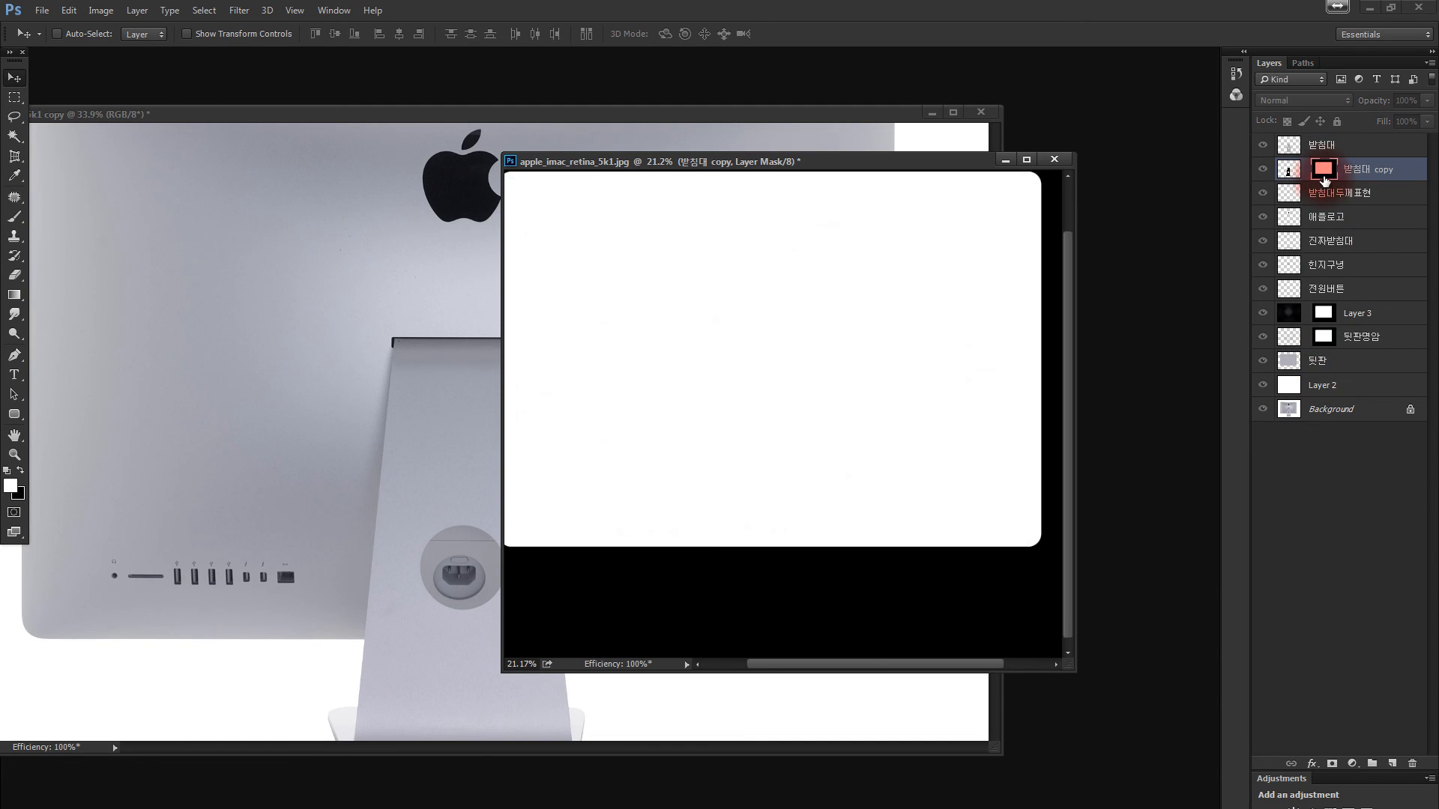
alt+click(1324, 175)
click(1265, 170)
click(1265, 170)
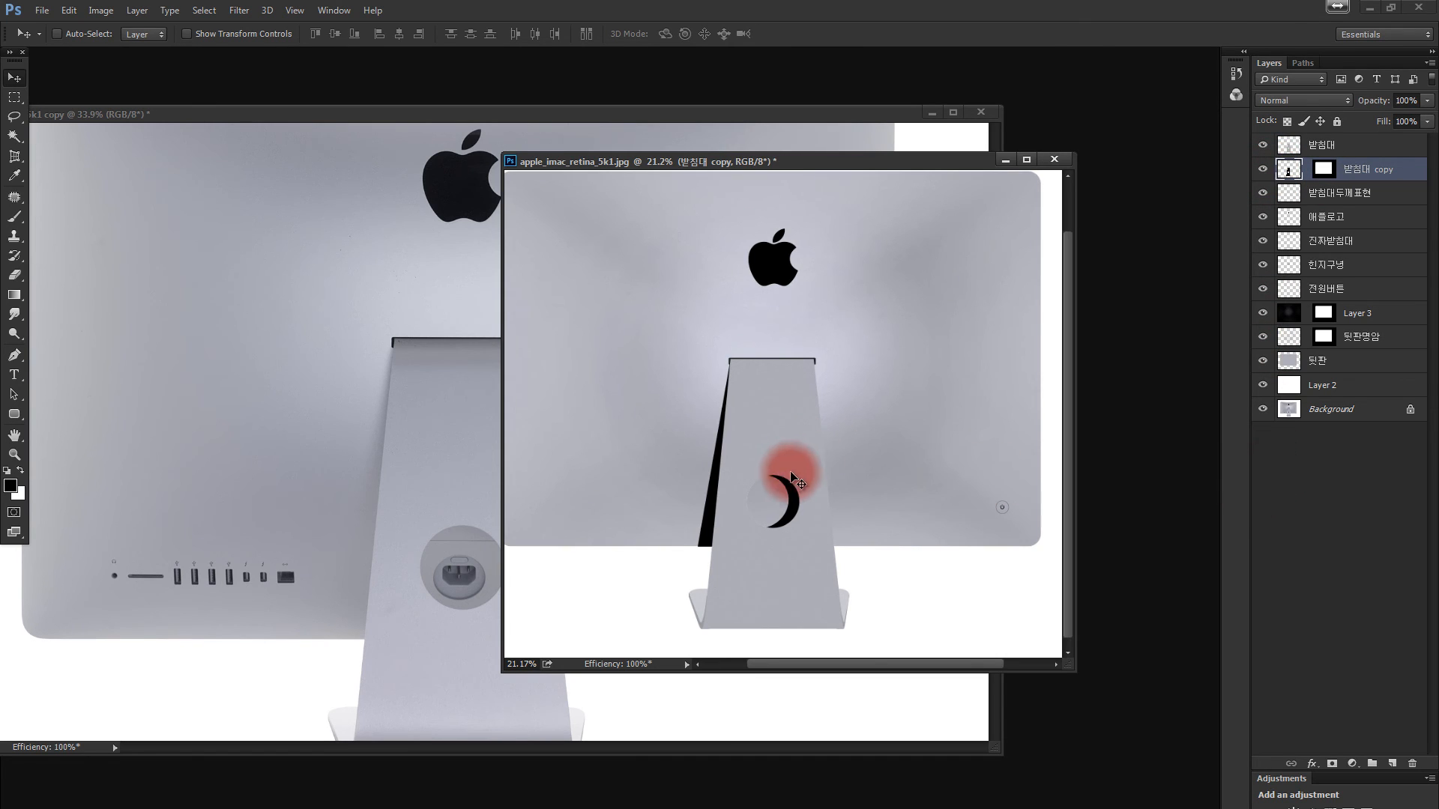
Soften the 받침대 copy shadow with a Gaussian Blur of about 52 pixels.
click(238, 11)
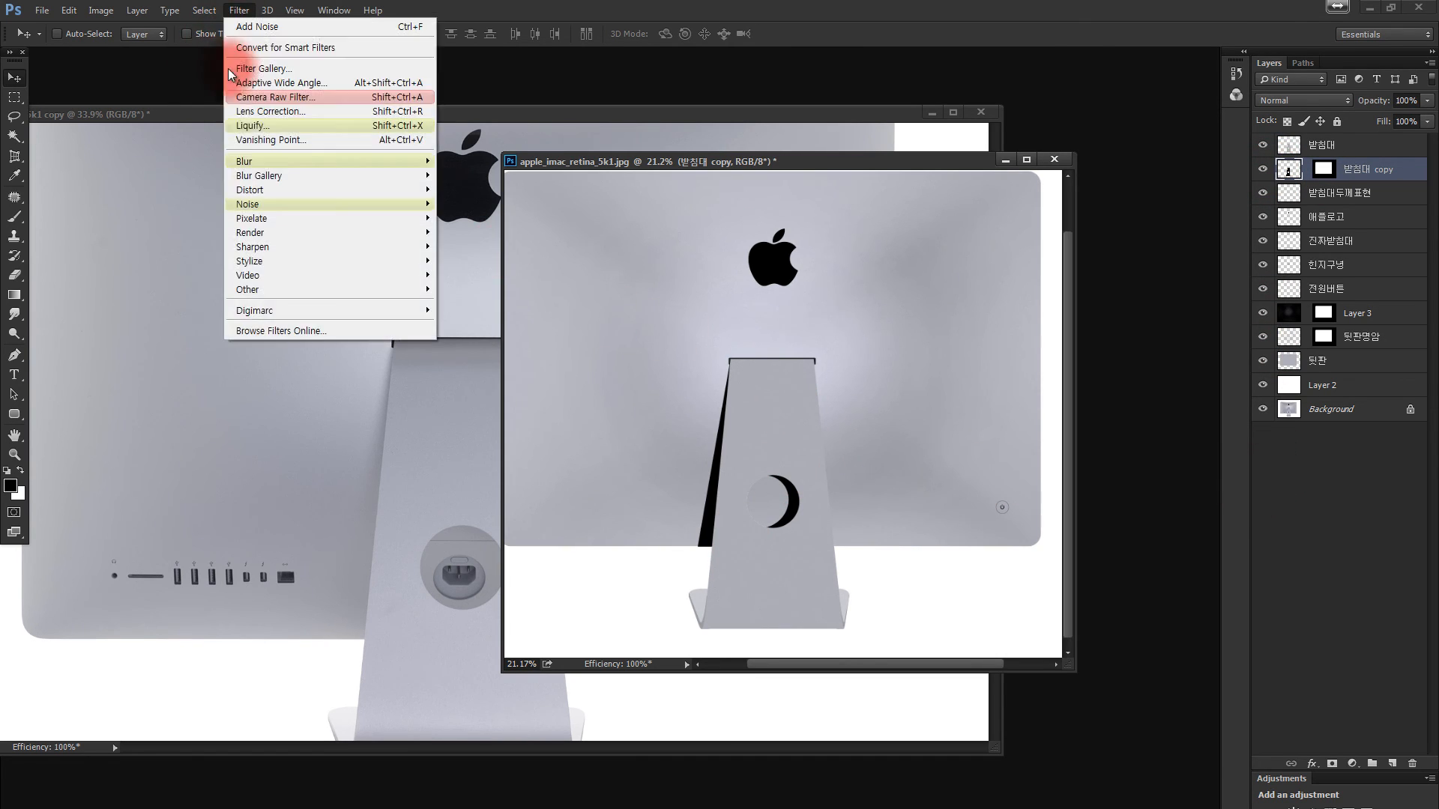
mouse_move(251, 162)
click(455, 219)
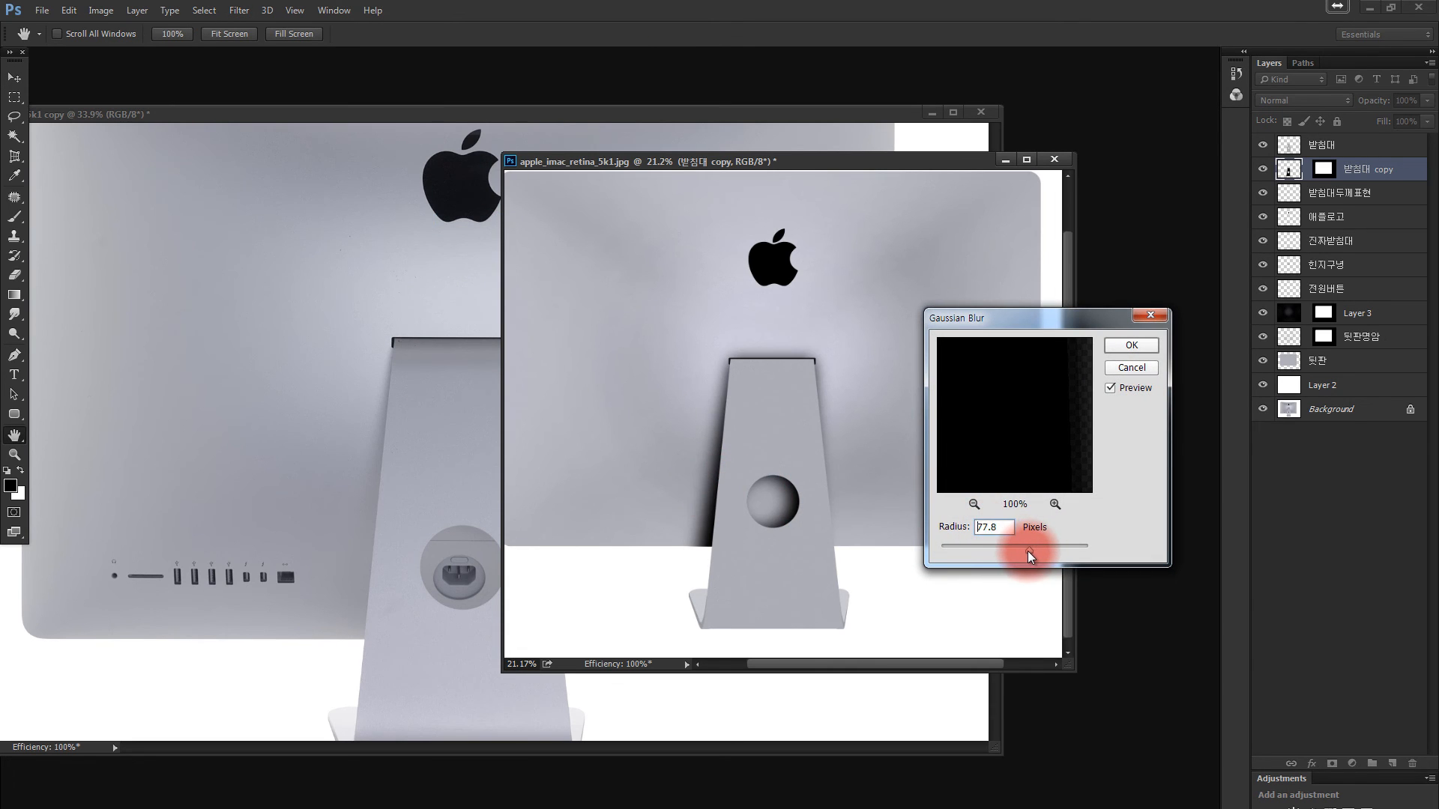
drag(1028, 551, 1020, 550)
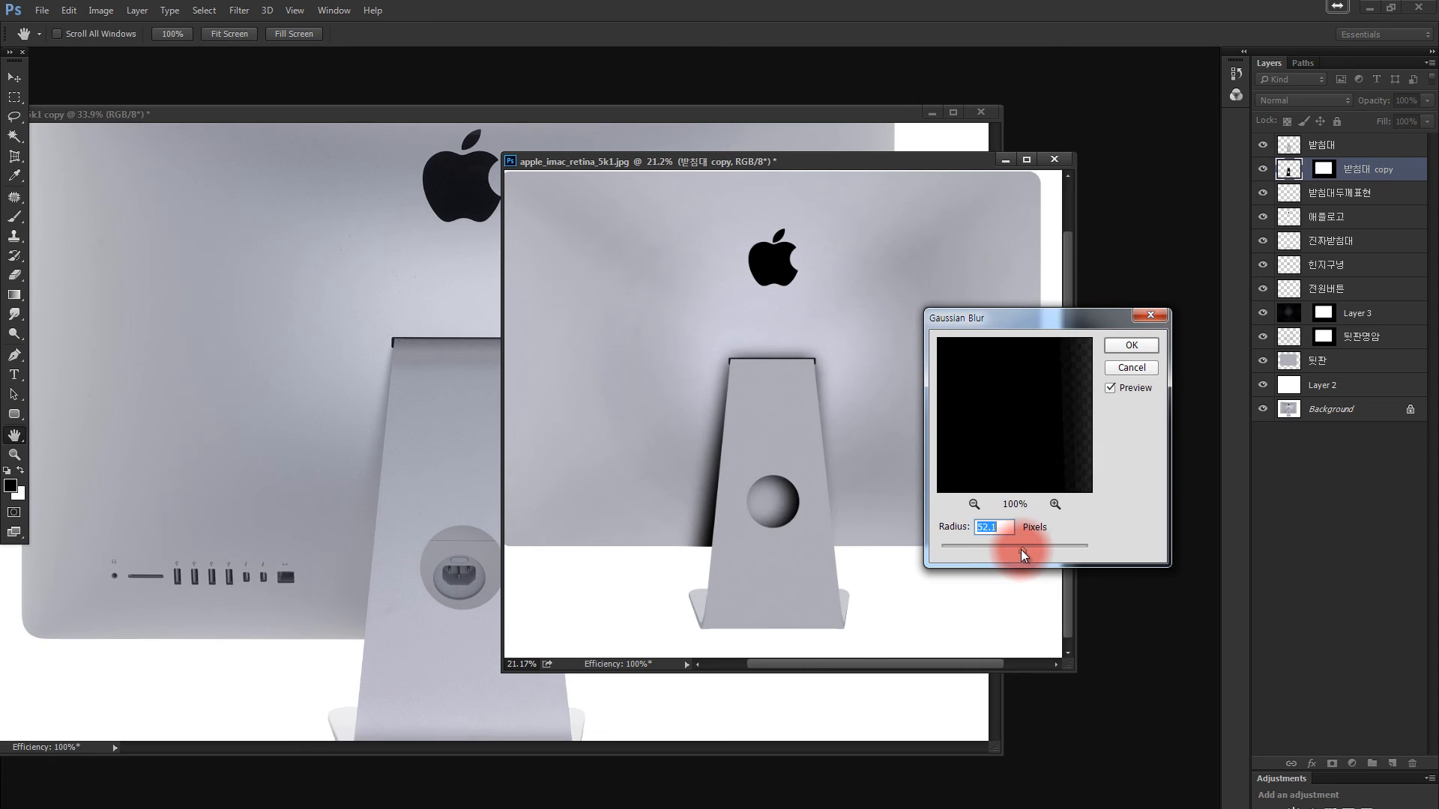
click(1133, 346)
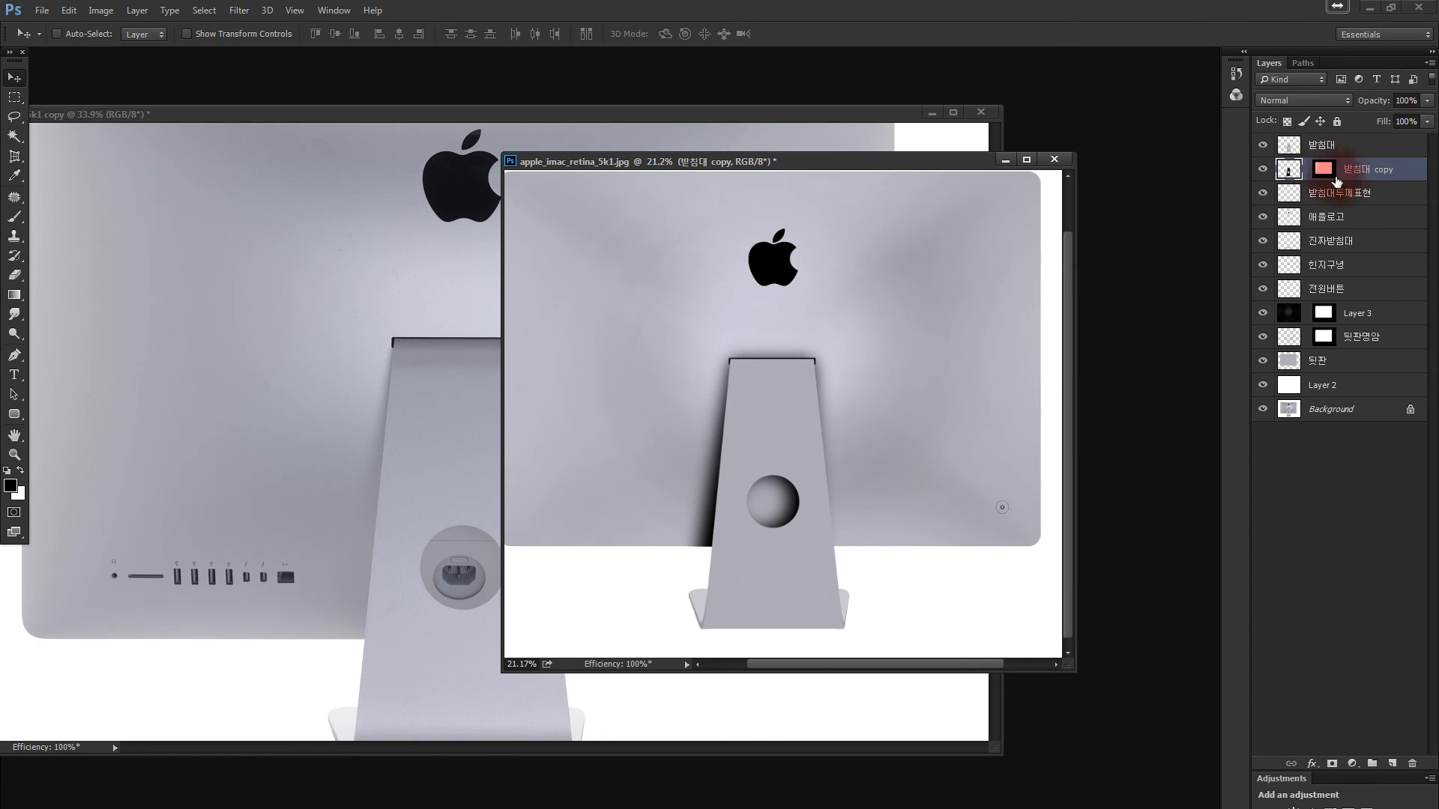
Try several opacities for the 받침대 copy shadow and set it to 25%.
mouse_move(1353, 100)
mouse_down()
mouse_move(1379, 91)
mouse_move(1364, 86)
mouse_up()
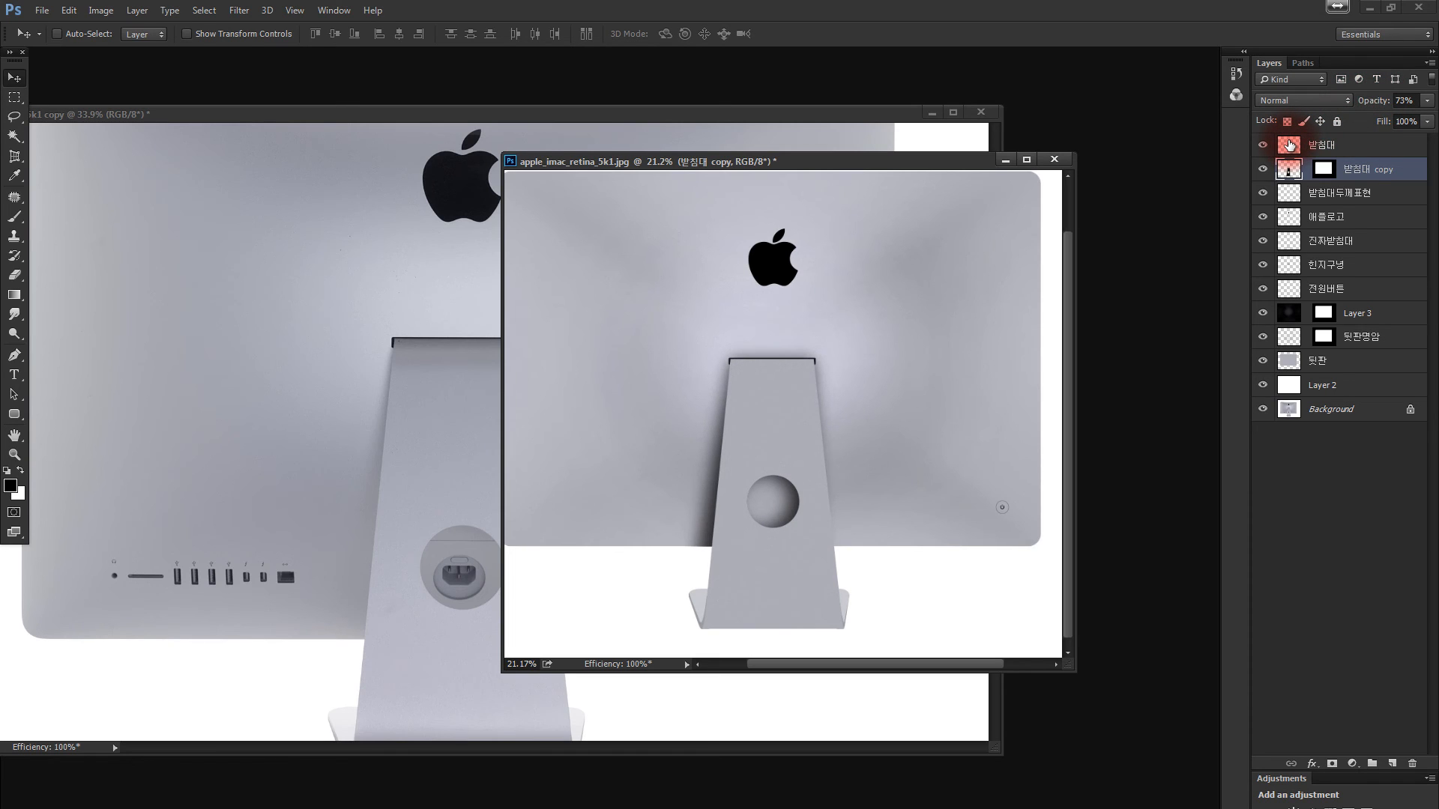
key(3)
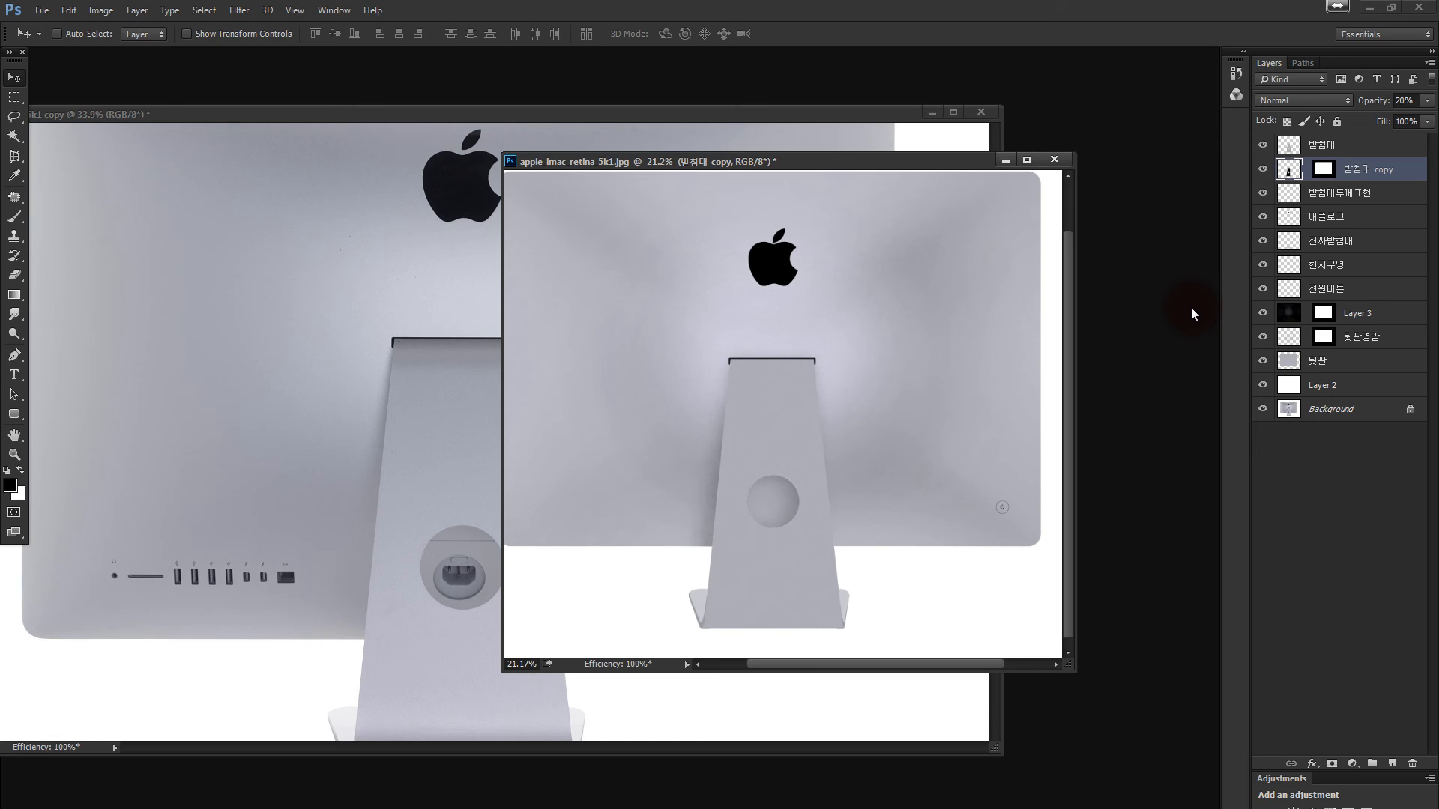
key(5)
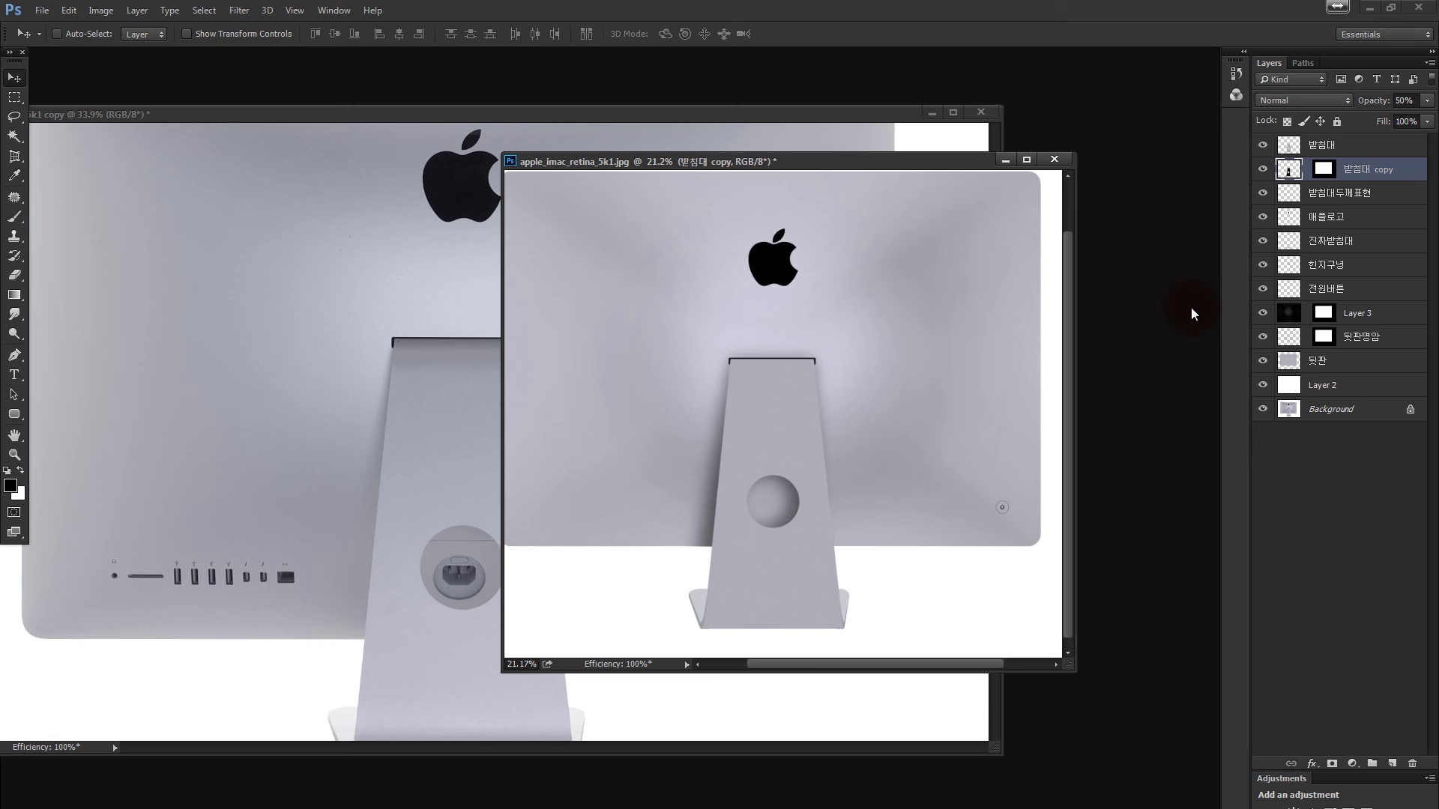
key(2)
key(5)
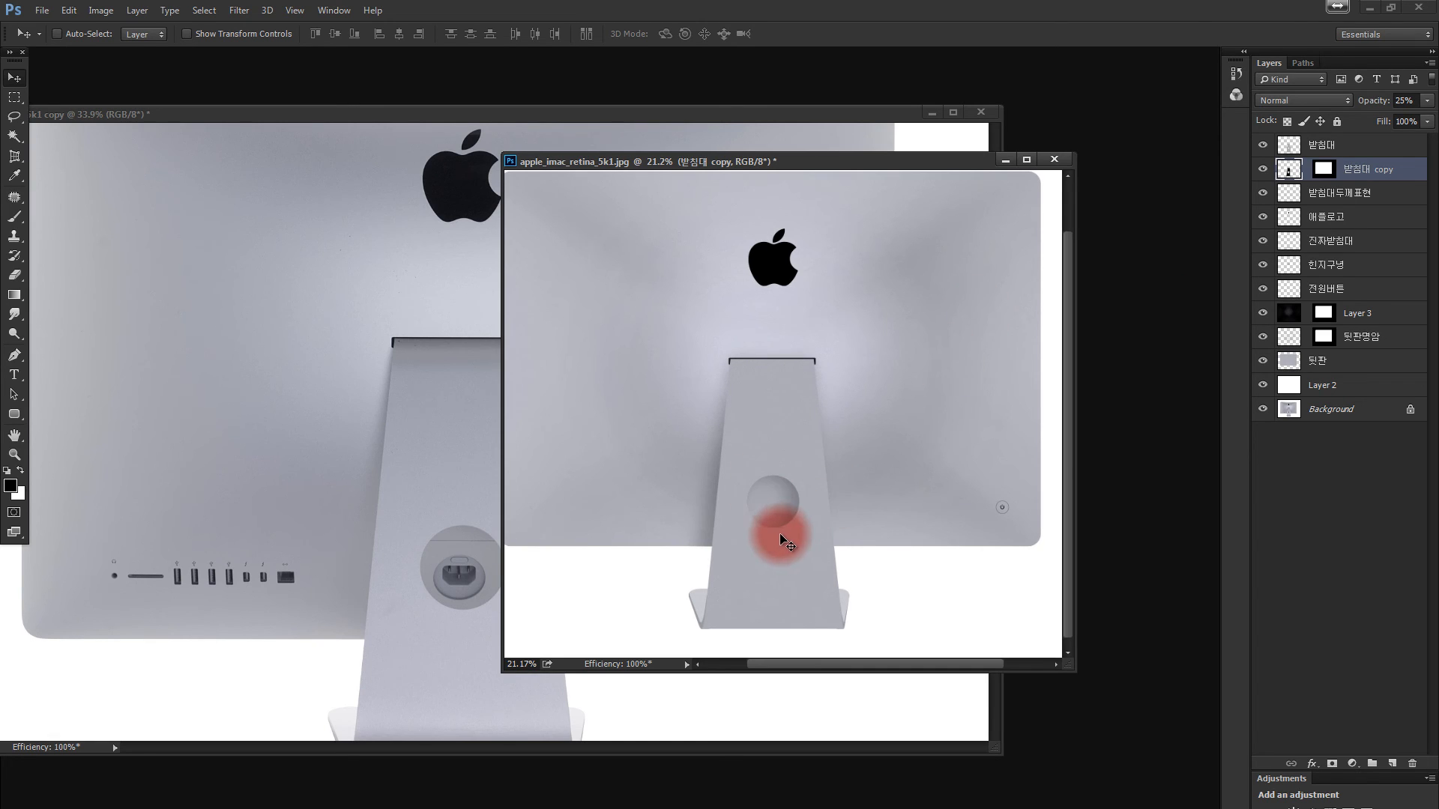
Compare the whole drawing's stand shadow with the reference stand, and check the shadow with the 받침대 layer hidden.
key(ctrl+minus)
key(ctrl+minus)
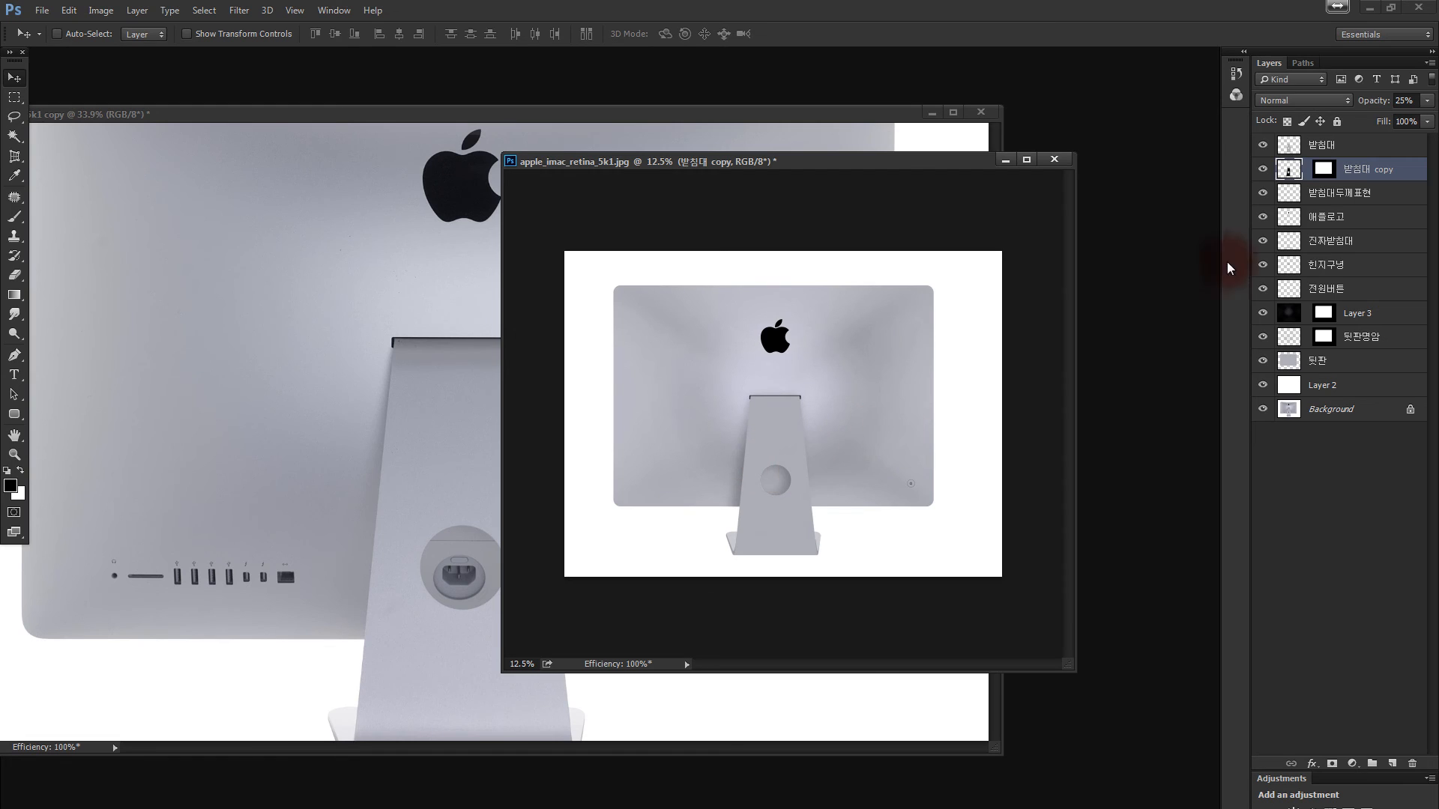
click(1263, 169)
drag(794, 160, 693, 161)
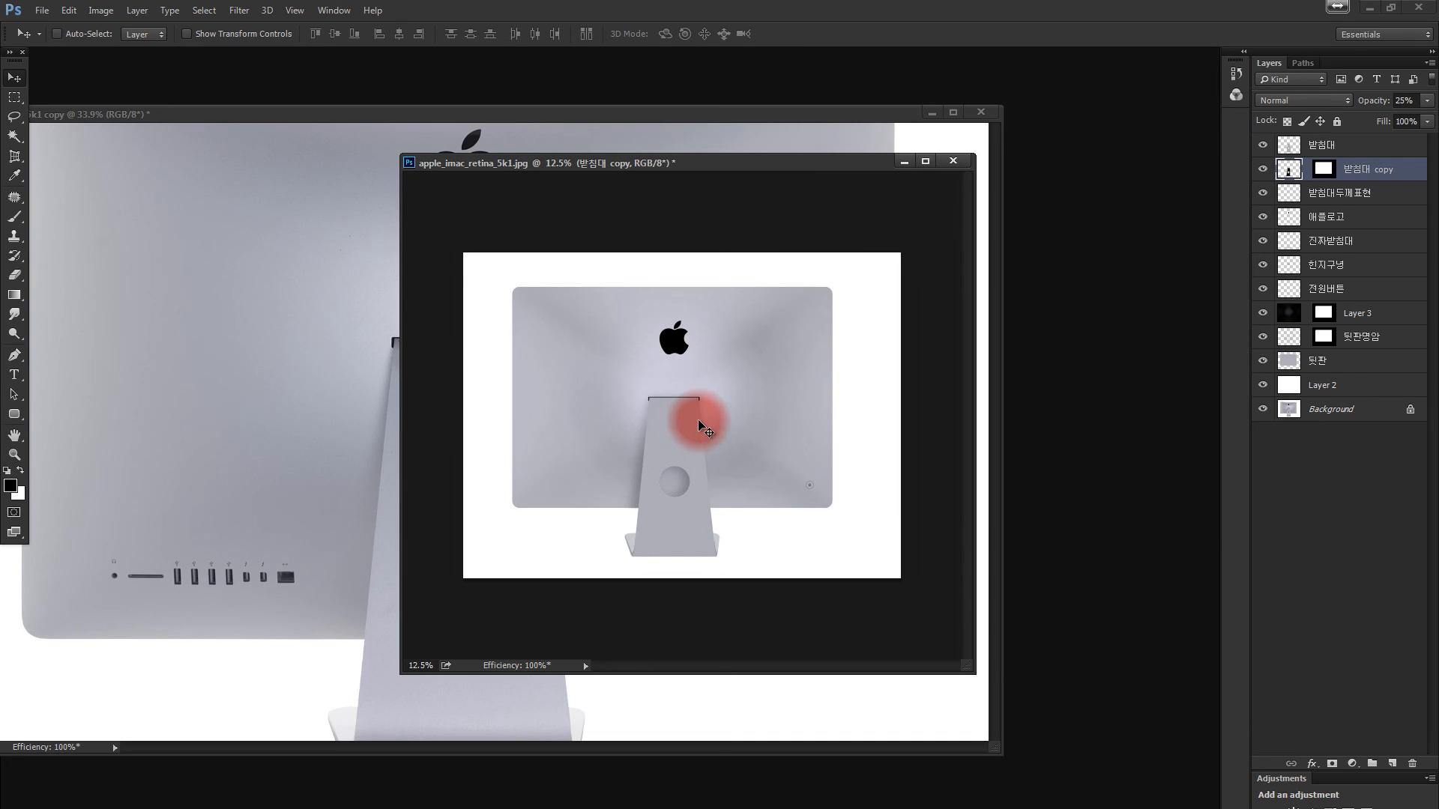
drag(699, 162, 881, 149)
click(471, 489)
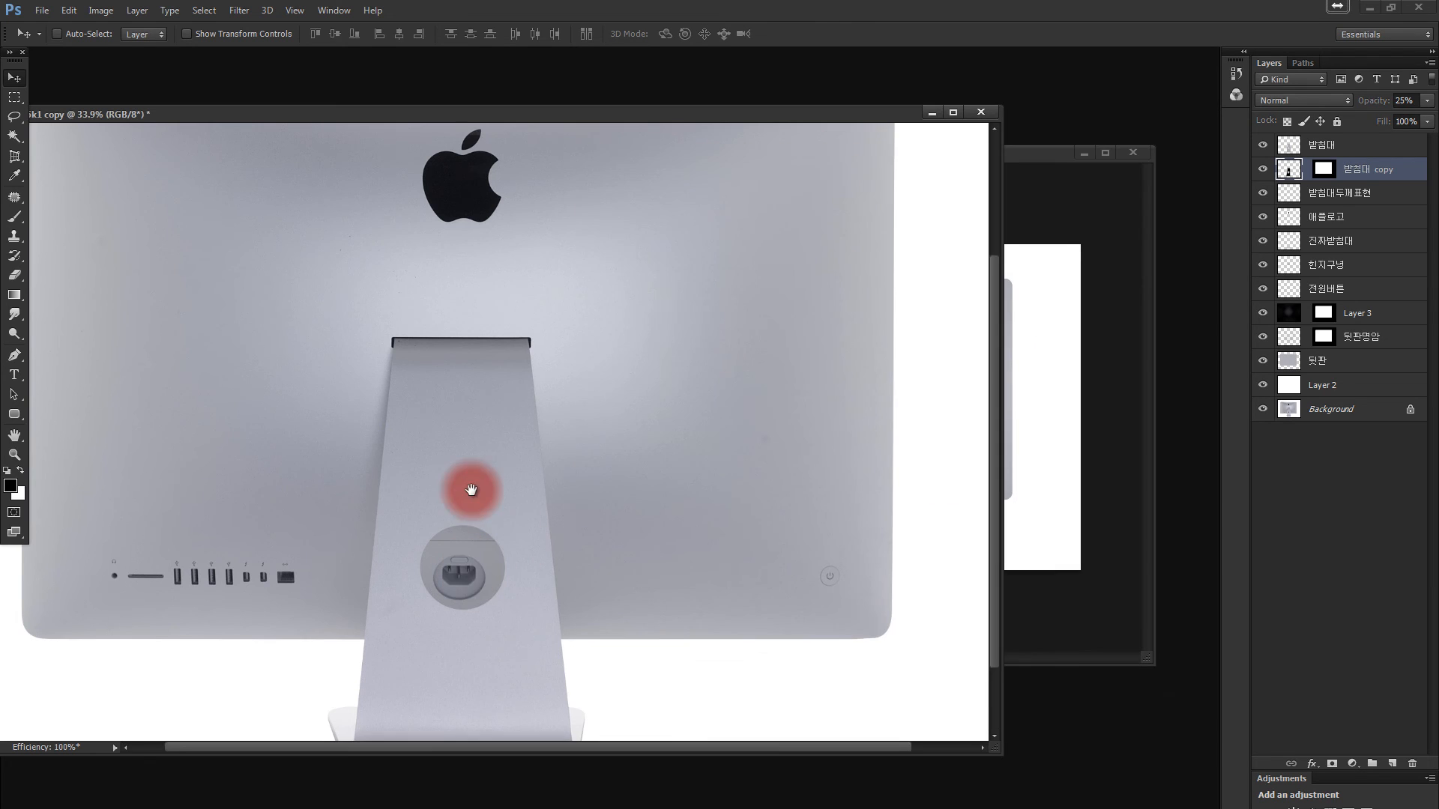
drag(476, 578, 386, 441)
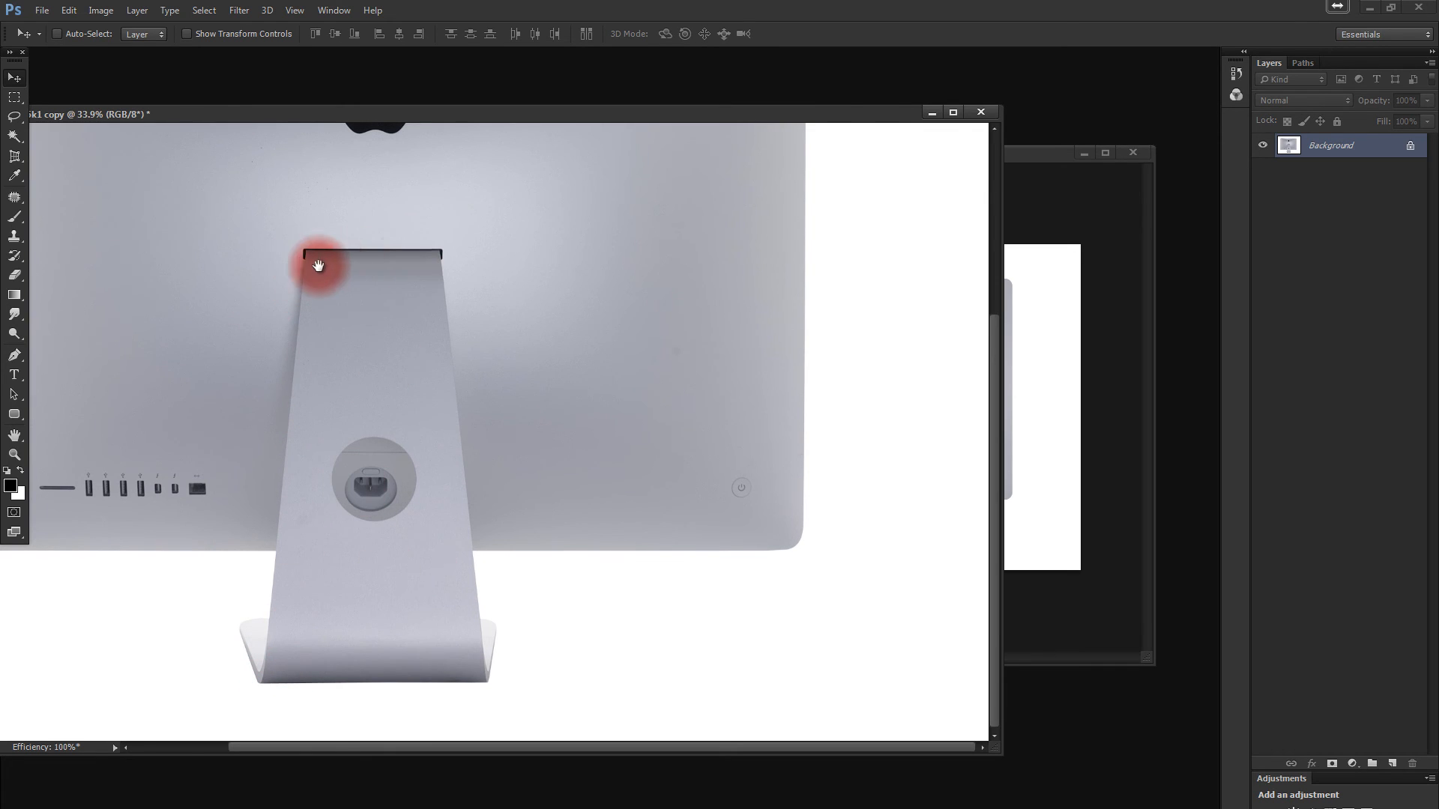
click(1033, 348)
key(z)
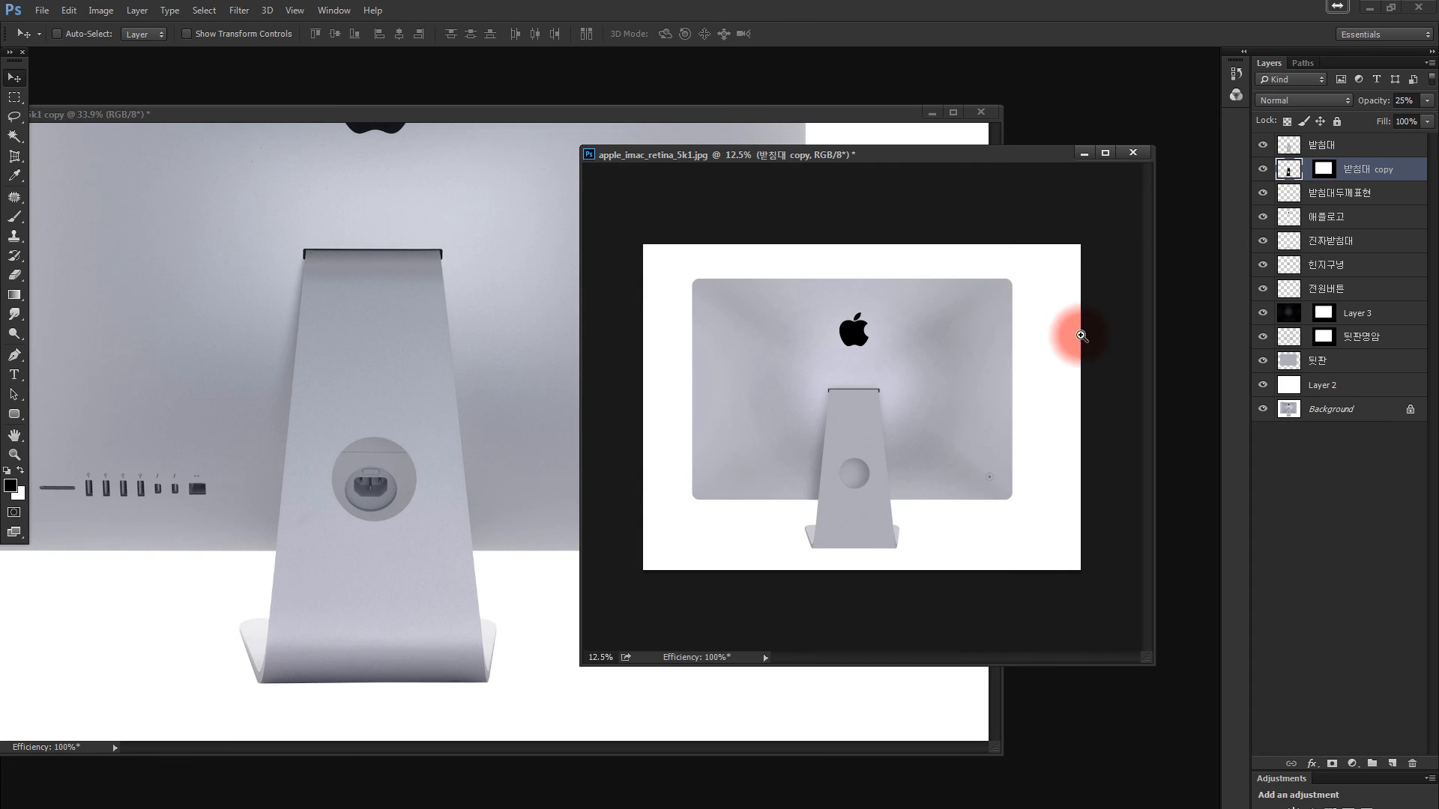
click(1271, 147)
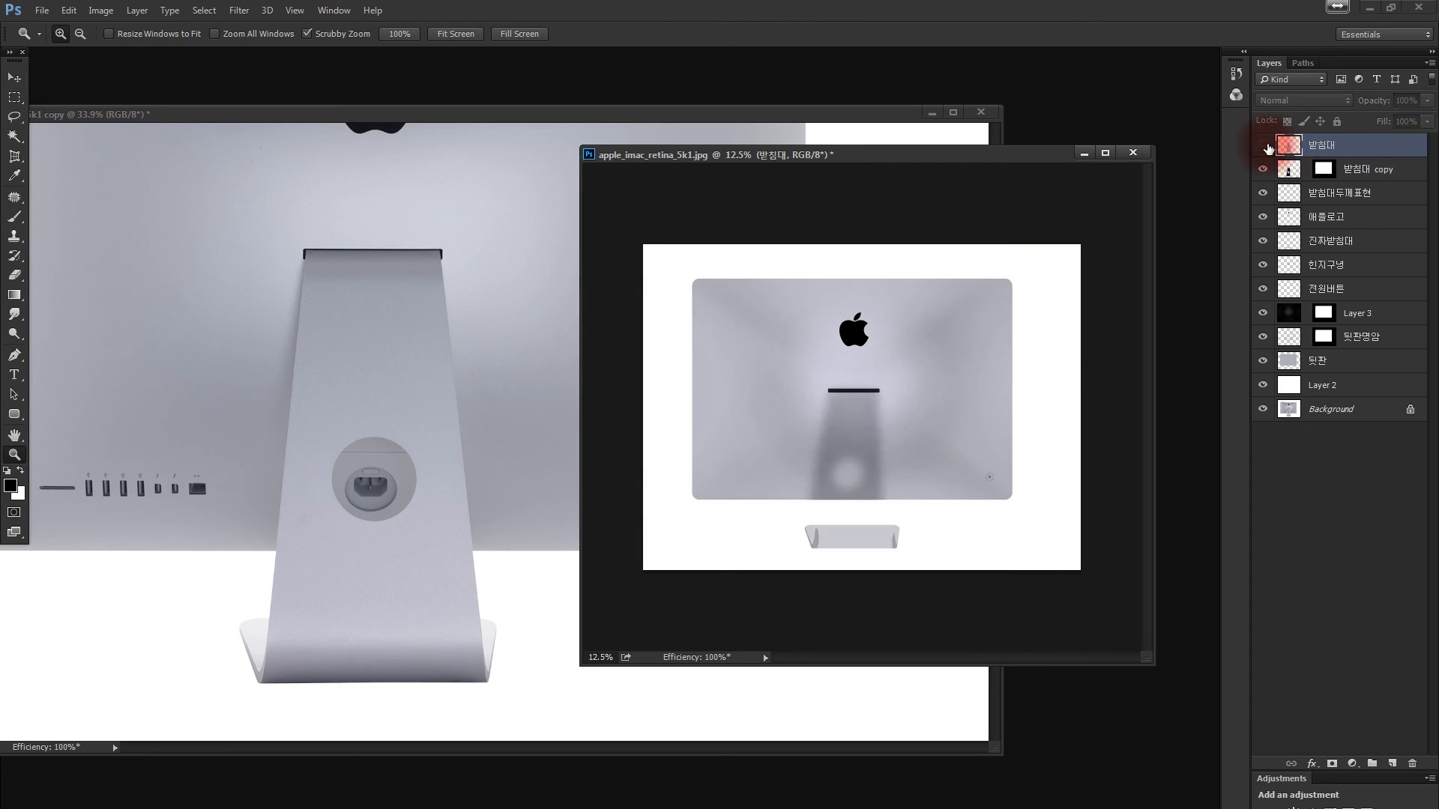
click(1272, 147)
Add a new layer above 받침대 with a layer mask in the shape of the stand.
drag(867, 401, 893, 372)
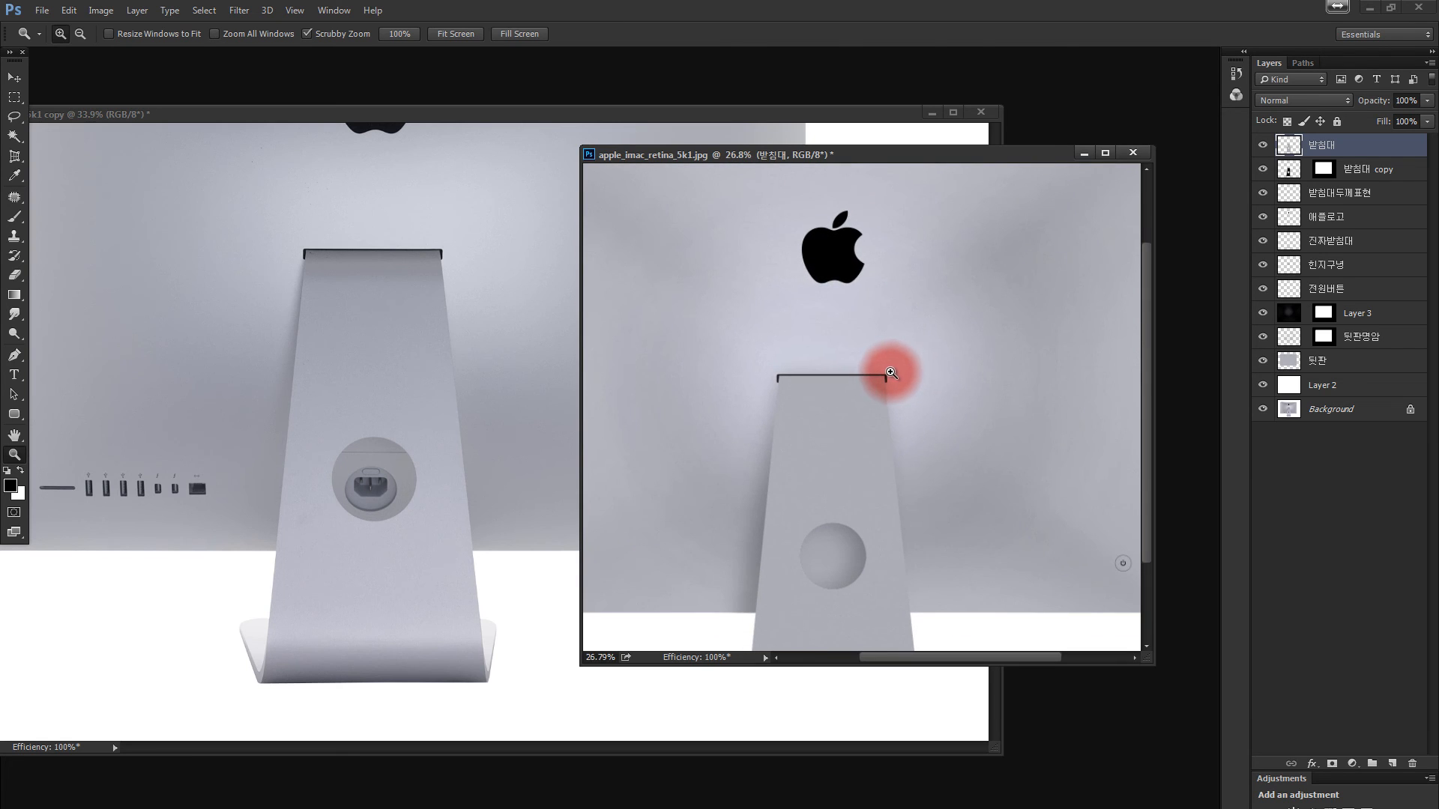
key(m)
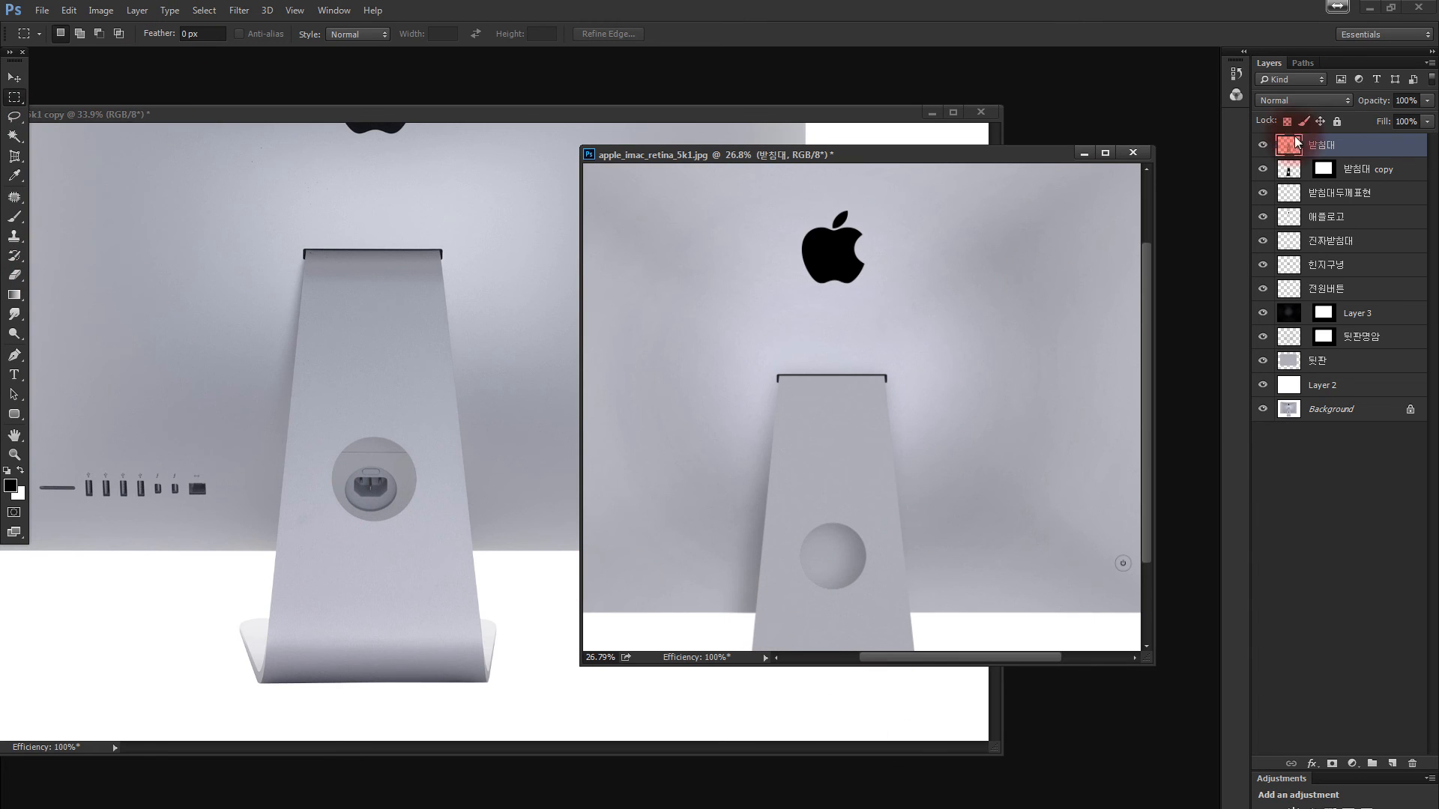
drag(985, 157, 972, 129)
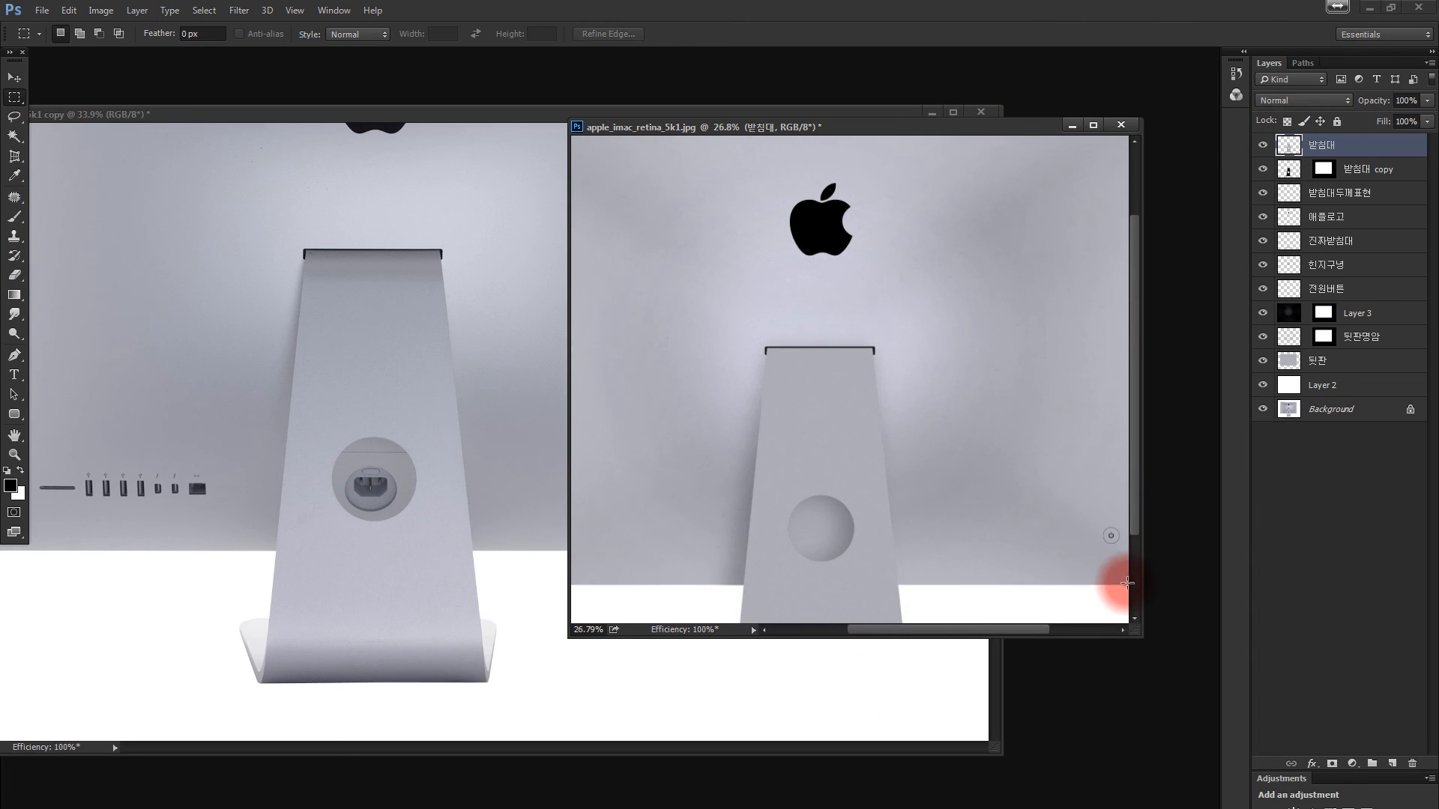
drag(1137, 633, 1145, 713)
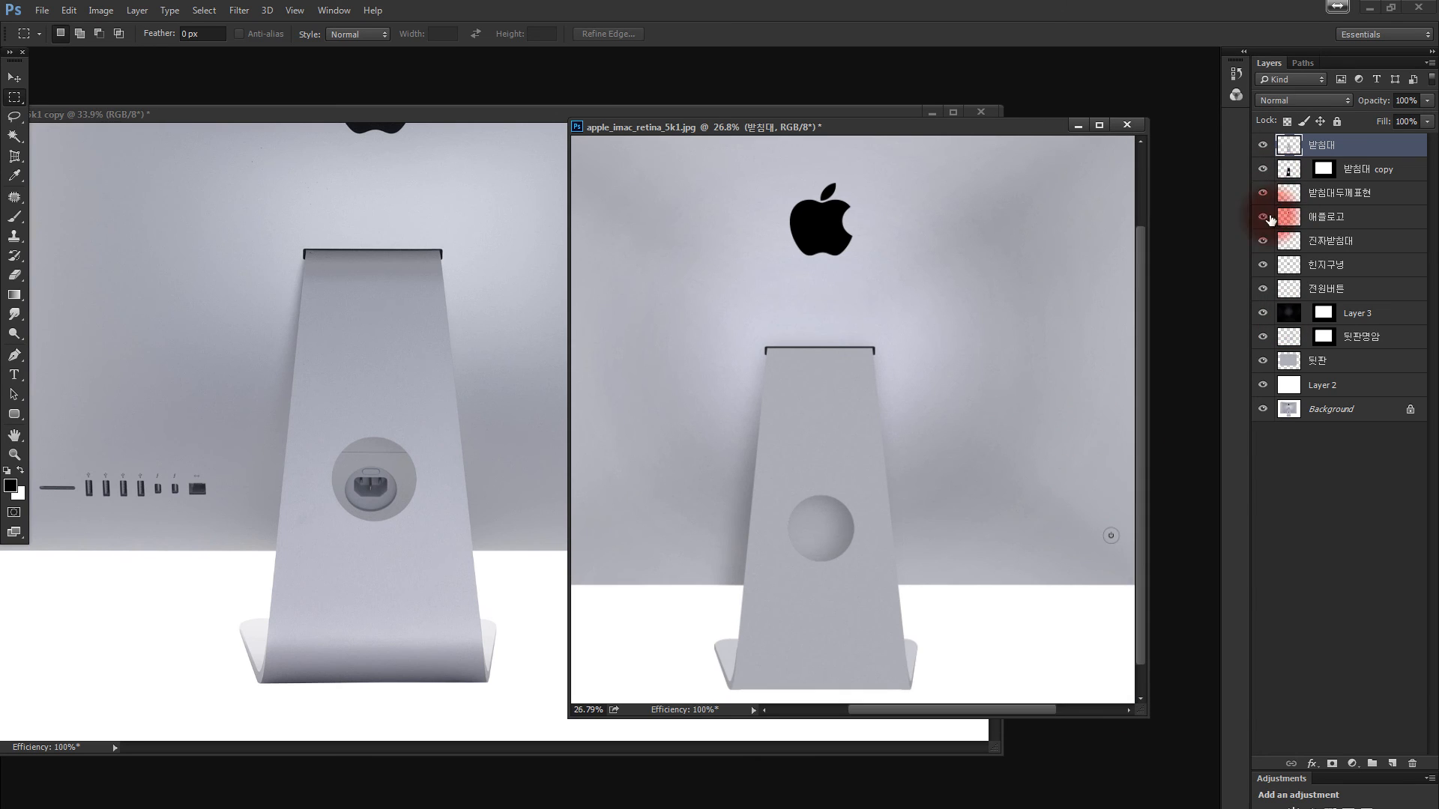
click(1392, 764)
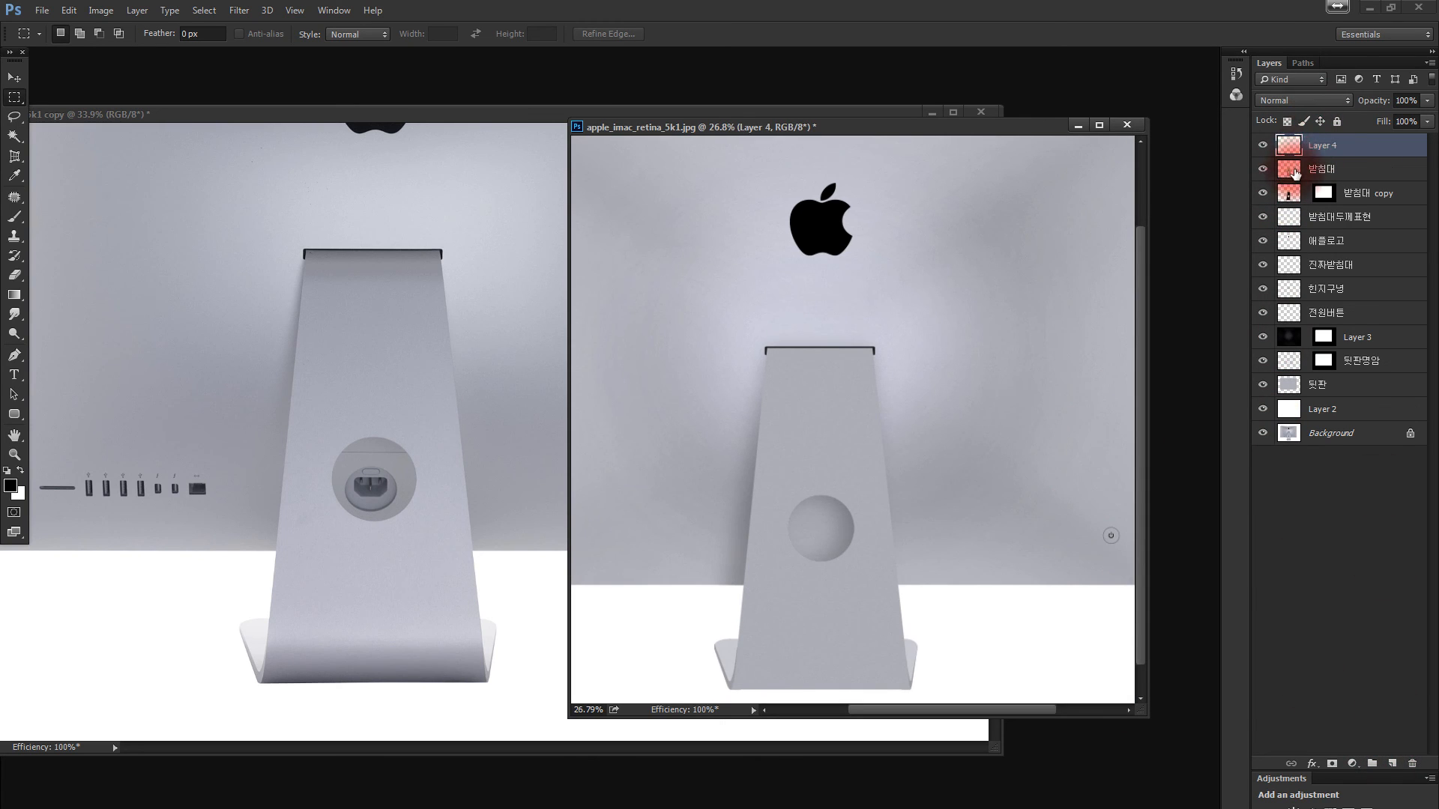
drag(1291, 172, 1331, 763)
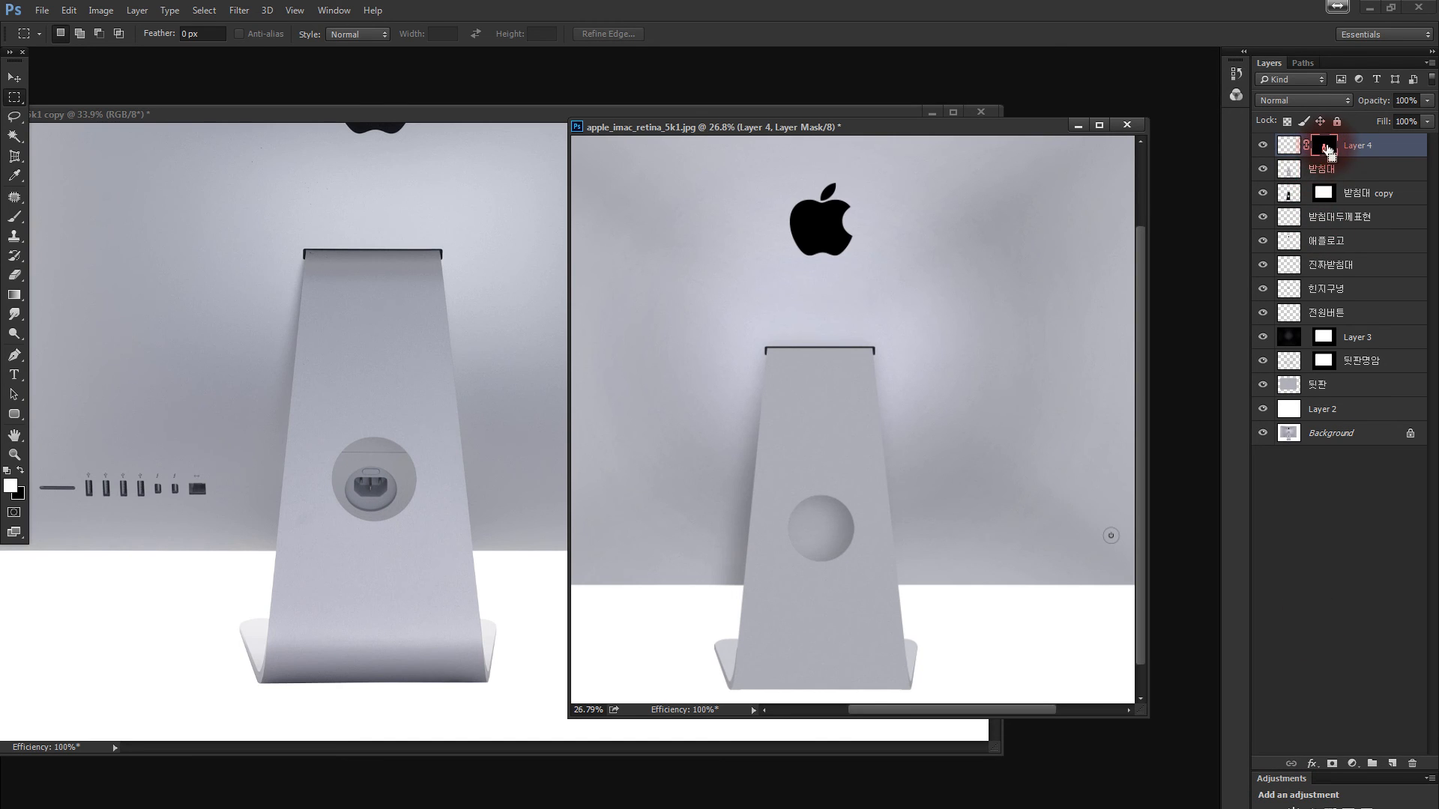
key(ctrl+d)
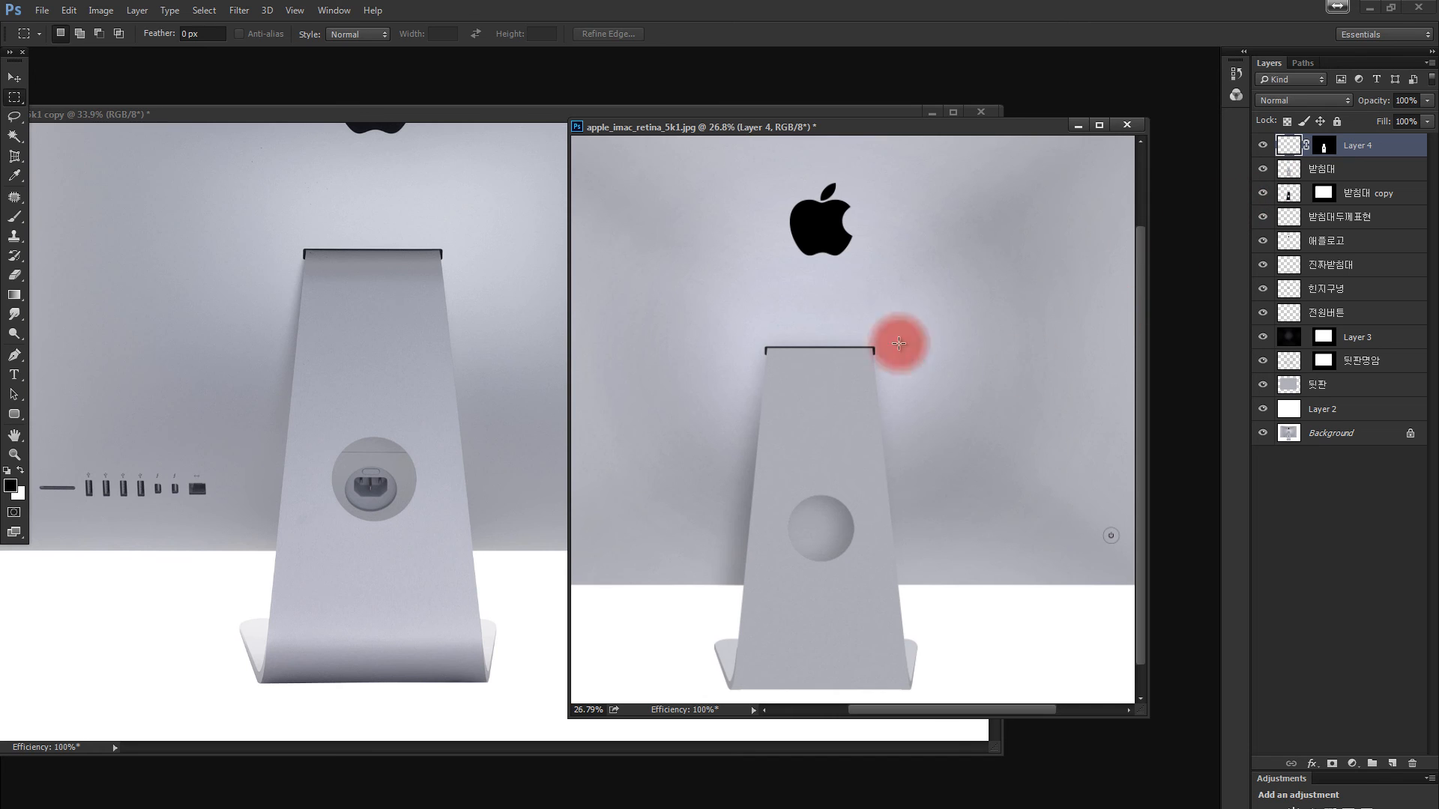
Choose a dark grey foreground colour for the Brush, test a stroke over the stand's top and undo it, and set the brush opacity to 27%.
key(b)
click(10, 489)
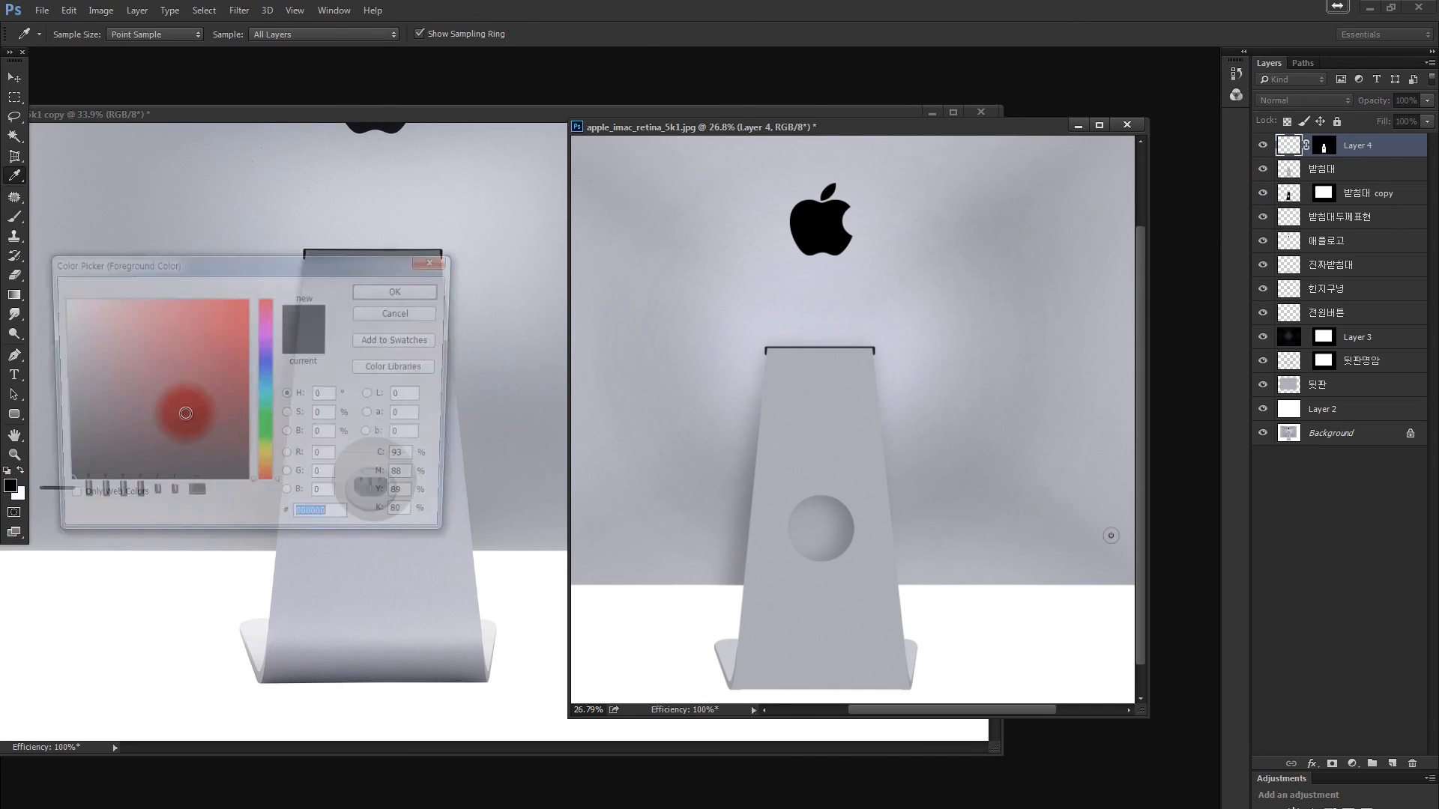
mouse_move(192, 361)
mouse_down()
mouse_move(220, 290)
mouse_move(94, 453)
mouse_up()
drag(254, 444, 253, 380)
click(372, 293)
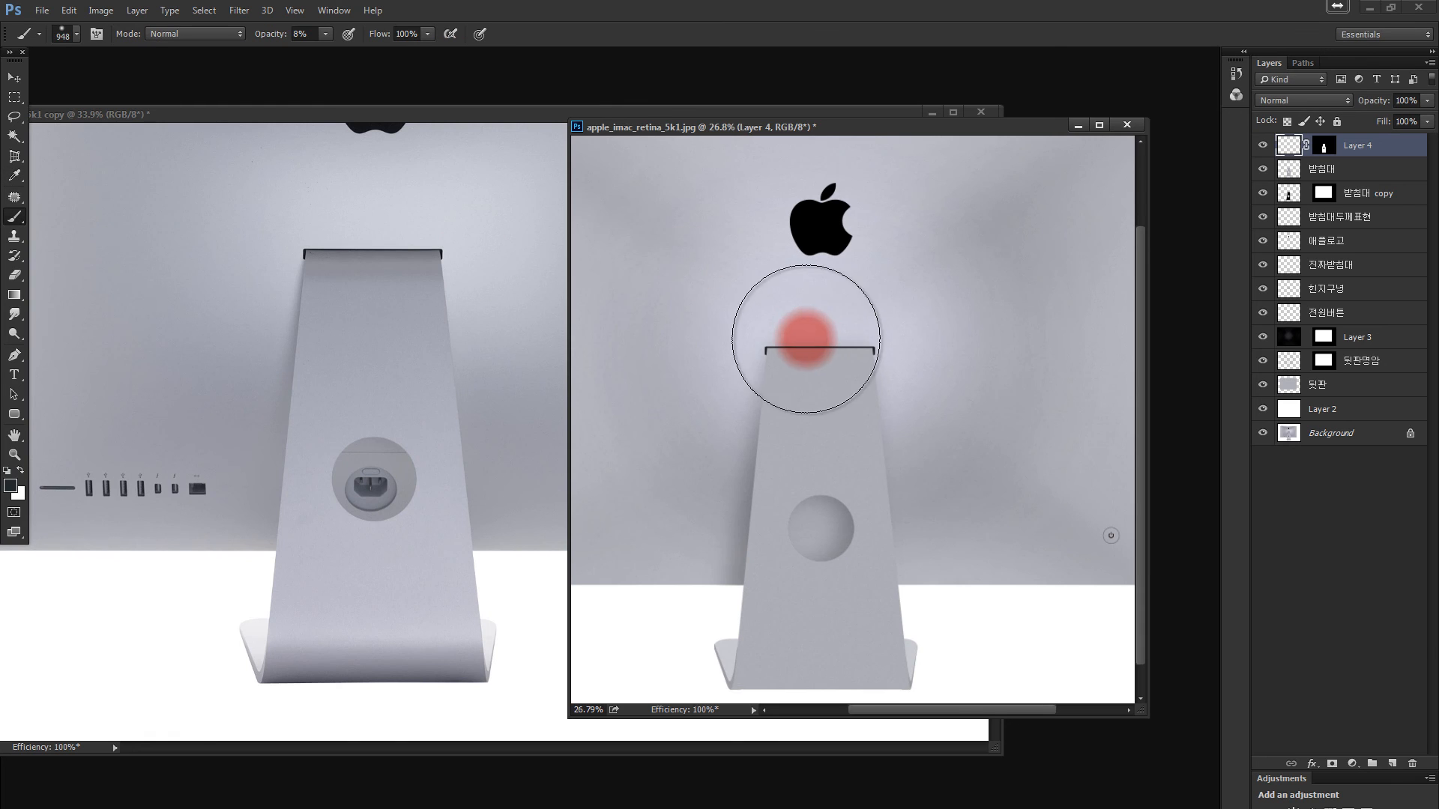
drag(736, 310, 1021, 318)
key(ctrl+z)
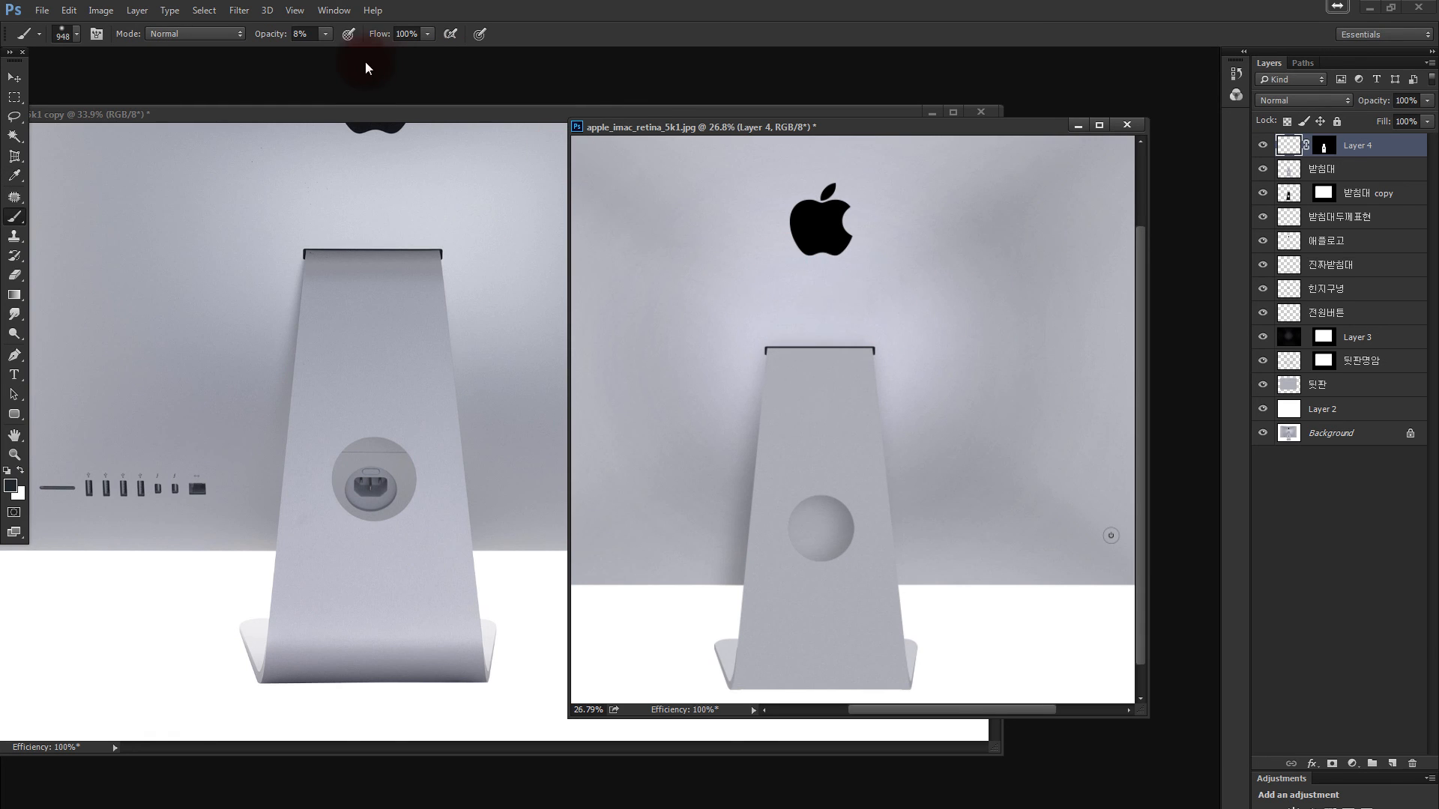
drag(262, 35, 277, 33)
Try brushing horizontal shading strokes across the top of the stand on Layer 4 with the 948 px brush.
drag(742, 335, 936, 307)
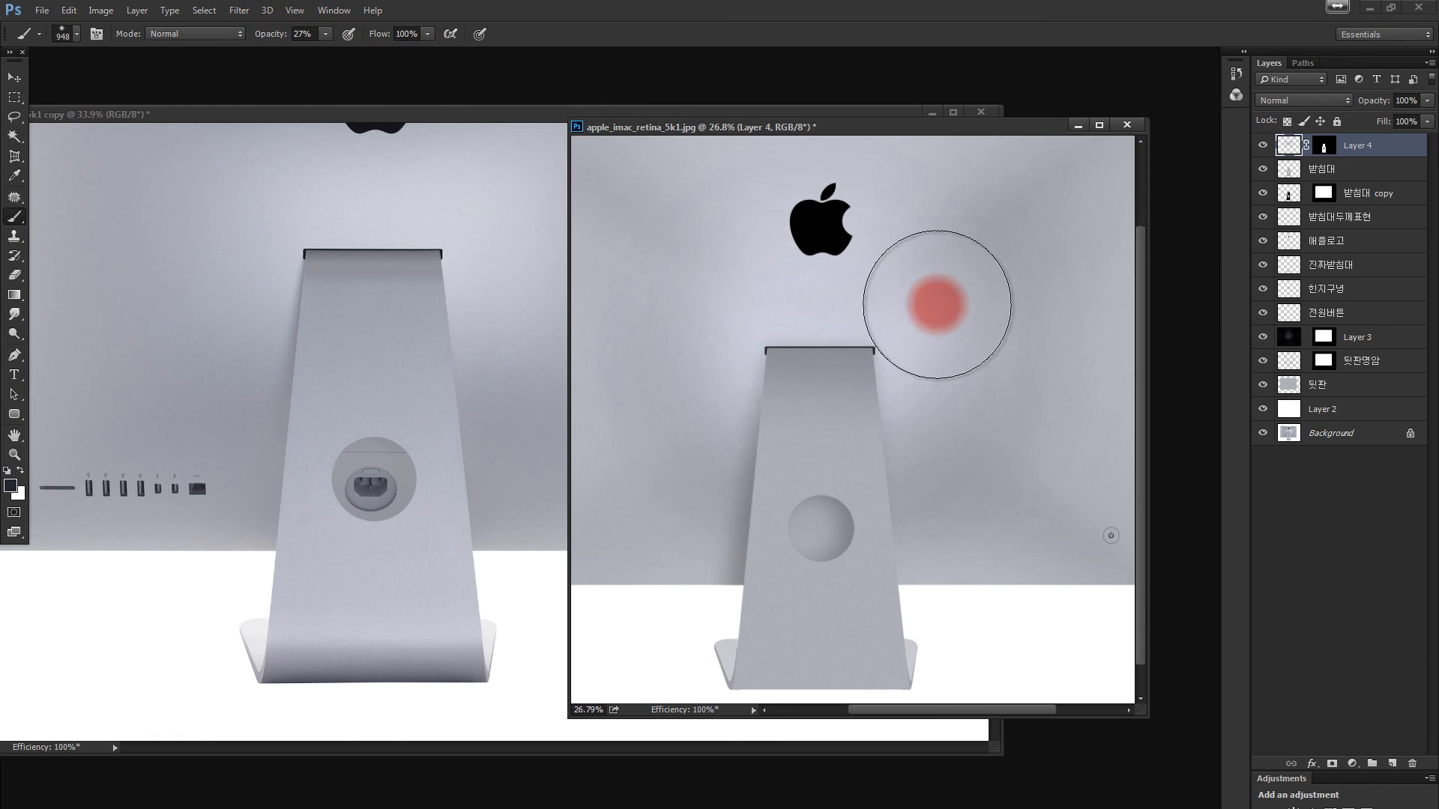
key(ctrl+z)
drag(722, 305, 989, 306)
key(ctrl+z)
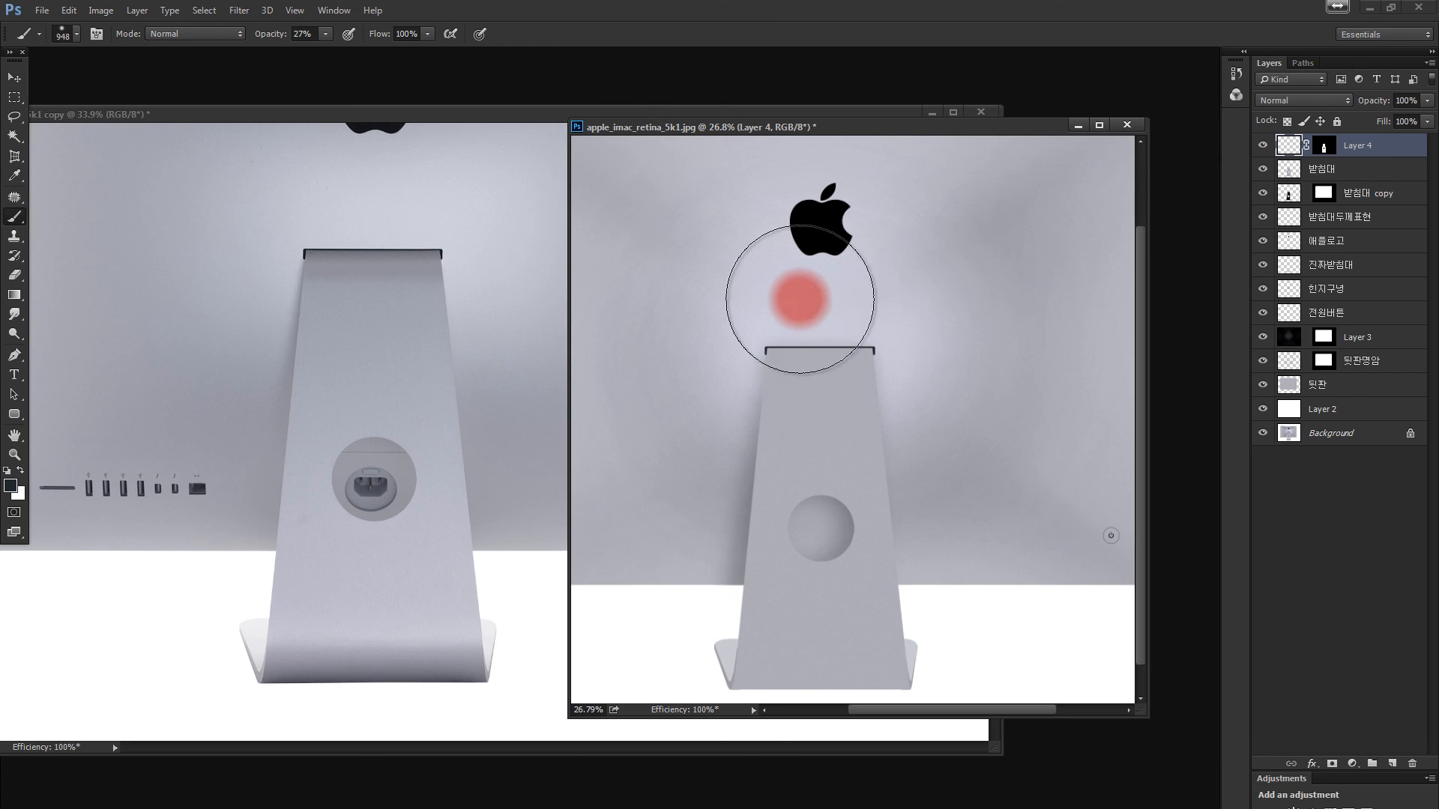
Reduce the brush to 300 px and paint a dark shading stroke along the stand's top edge on Layer 4, undoing trial strokes.
key(bracketleft)
key(bracketleft)
key(bracketleft)
key(bracketleft)
key(bracketleft)
key(bracketleft)
key(bracketleft)
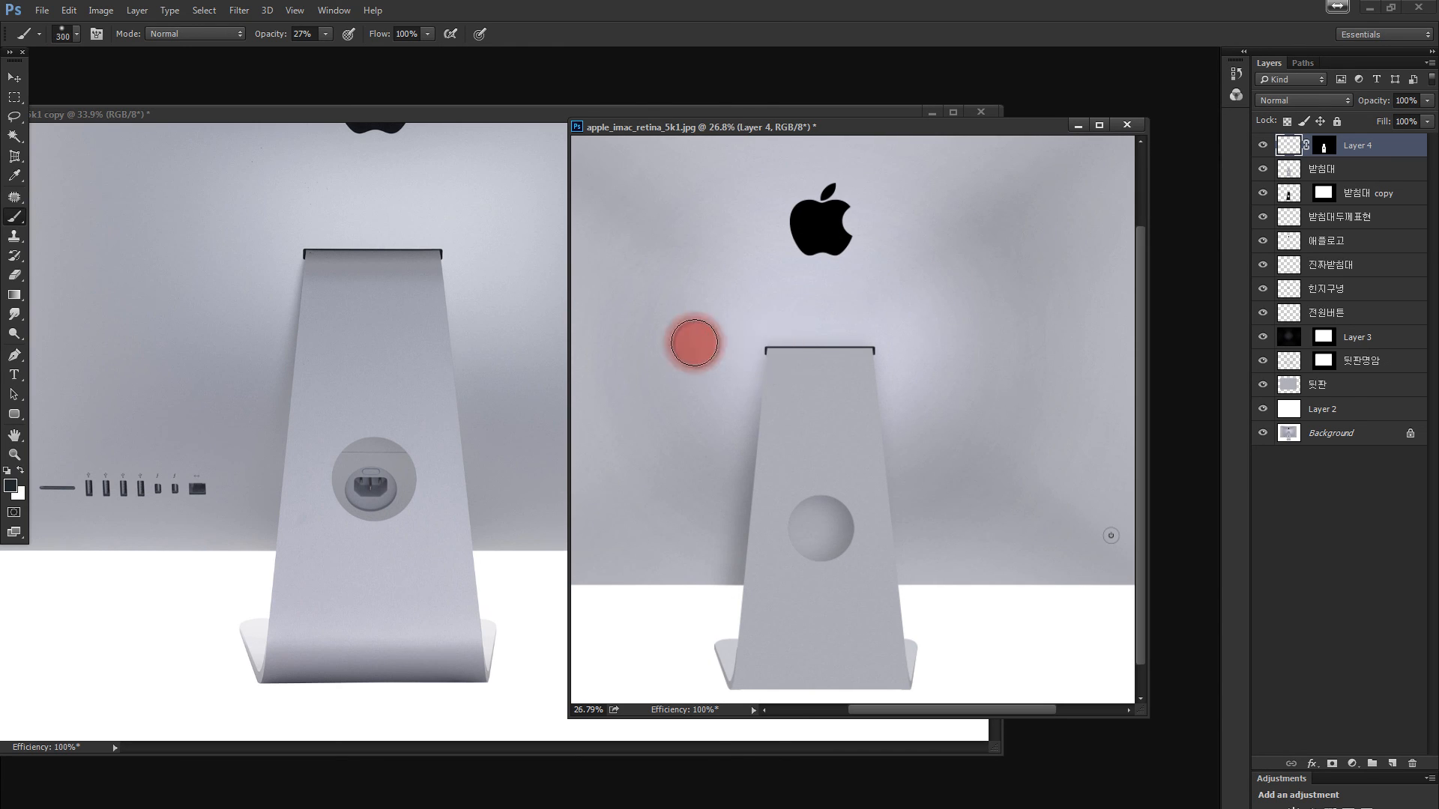
drag(695, 343, 924, 362)
key(ctrl+z)
drag(698, 362, 966, 405)
key(ctrl+z)
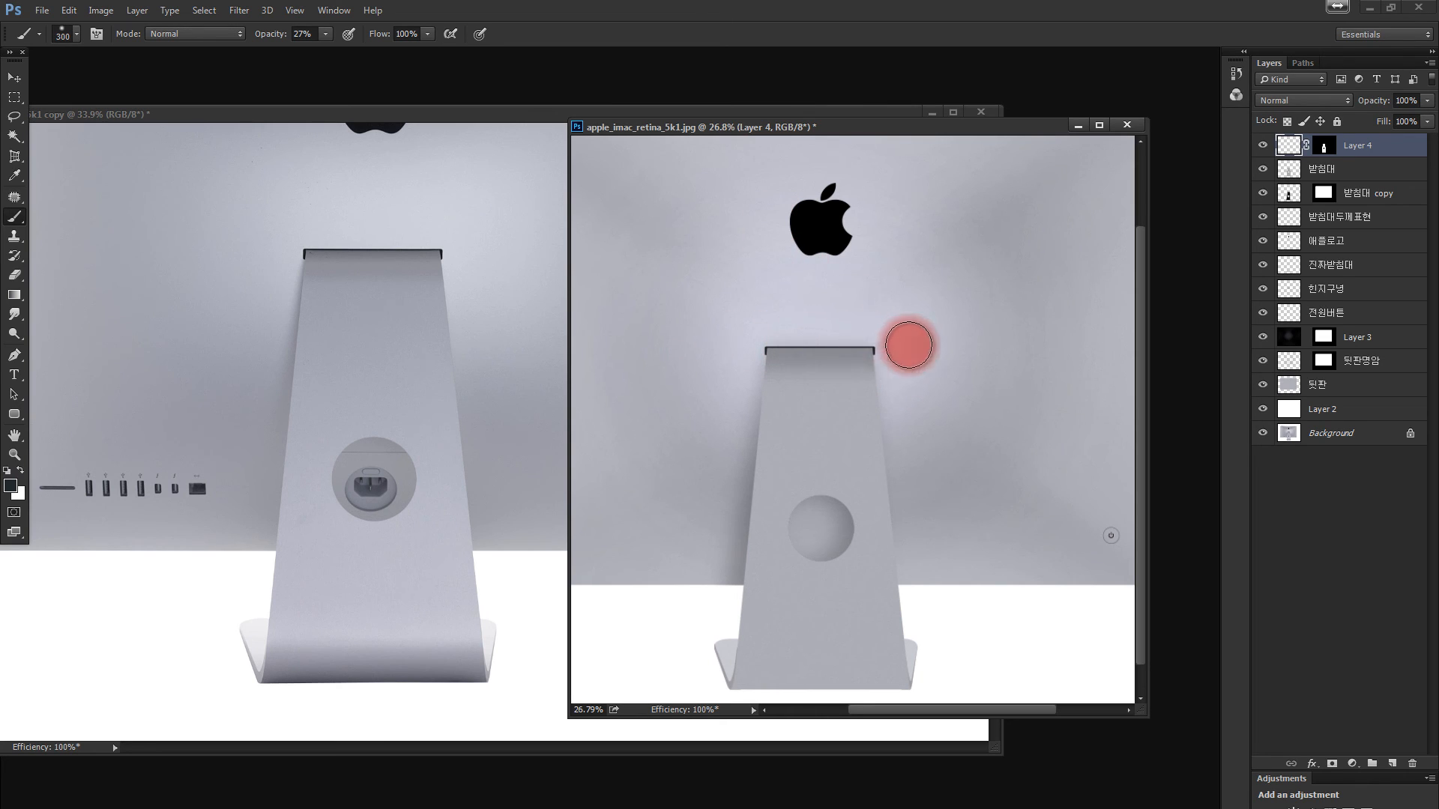
key(ctrl+z)
drag(711, 341, 934, 350)
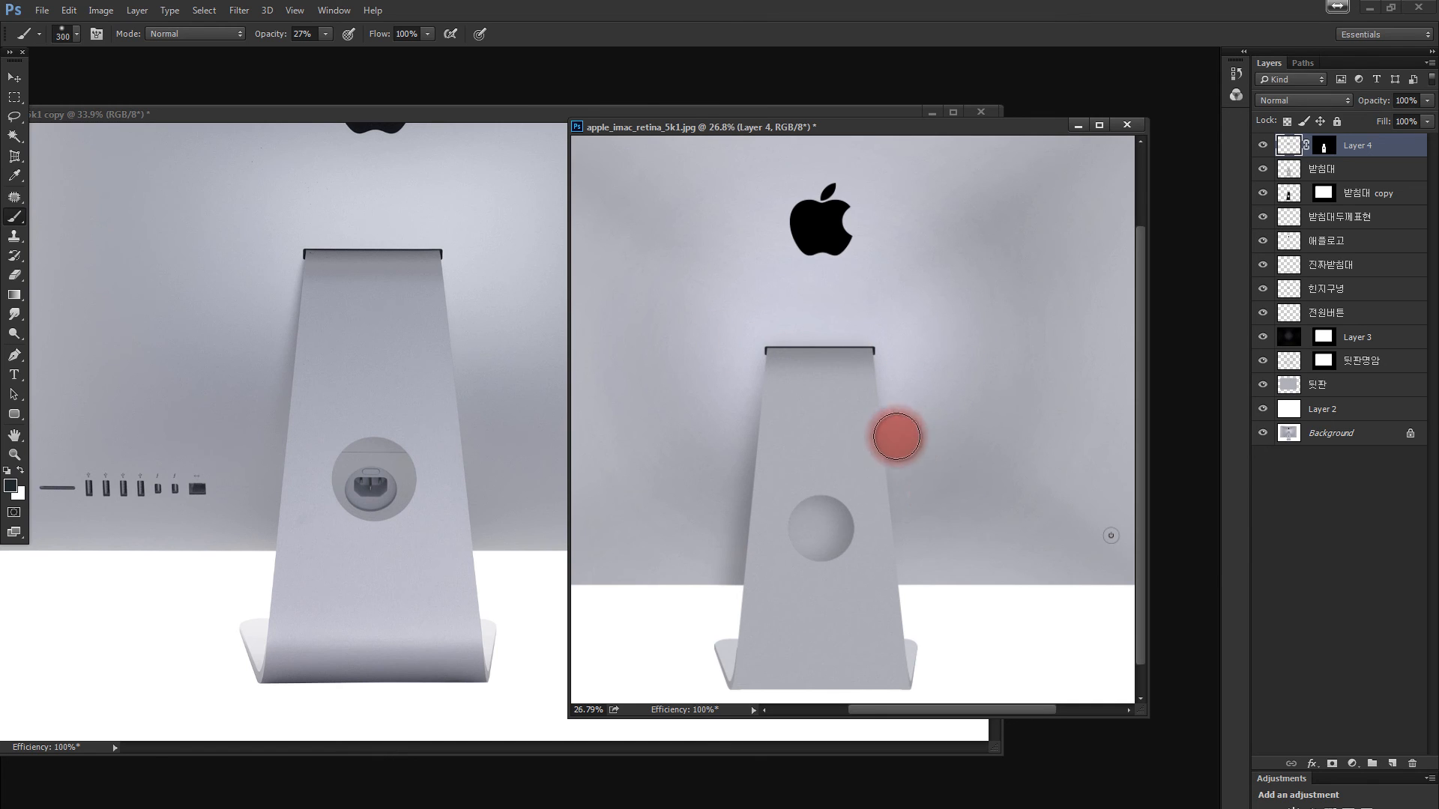
Enlarge the brush greatly and set its opacity to 10% for broad, soft shading over the upper part of the stand.
key(bracketright)
key(bracketright)
key(bracketright)
key(bracketright)
key(bracketright)
key(bracketright)
key(bracketright)
key(bracketright)
key(bracketright)
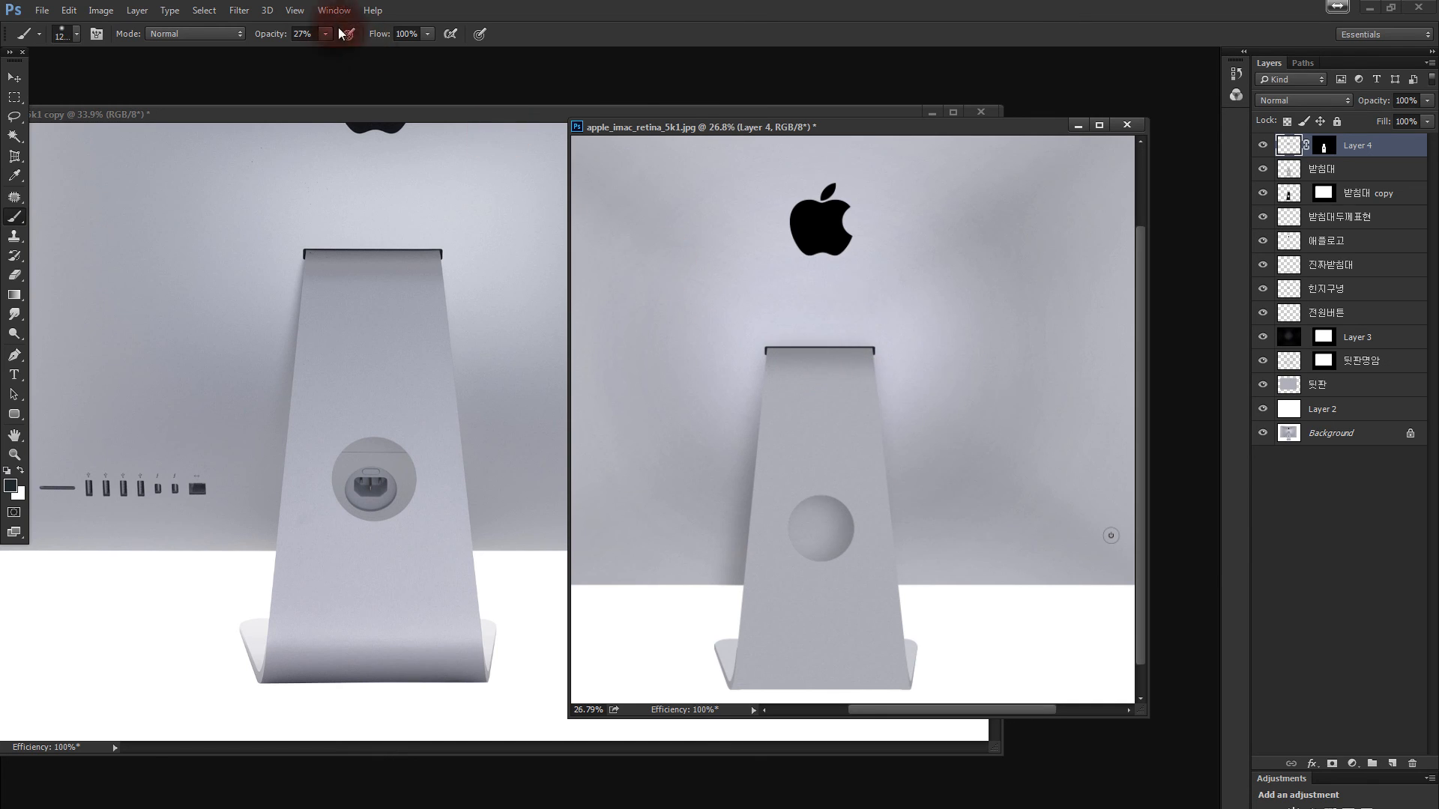
drag(319, 33, 264, 30)
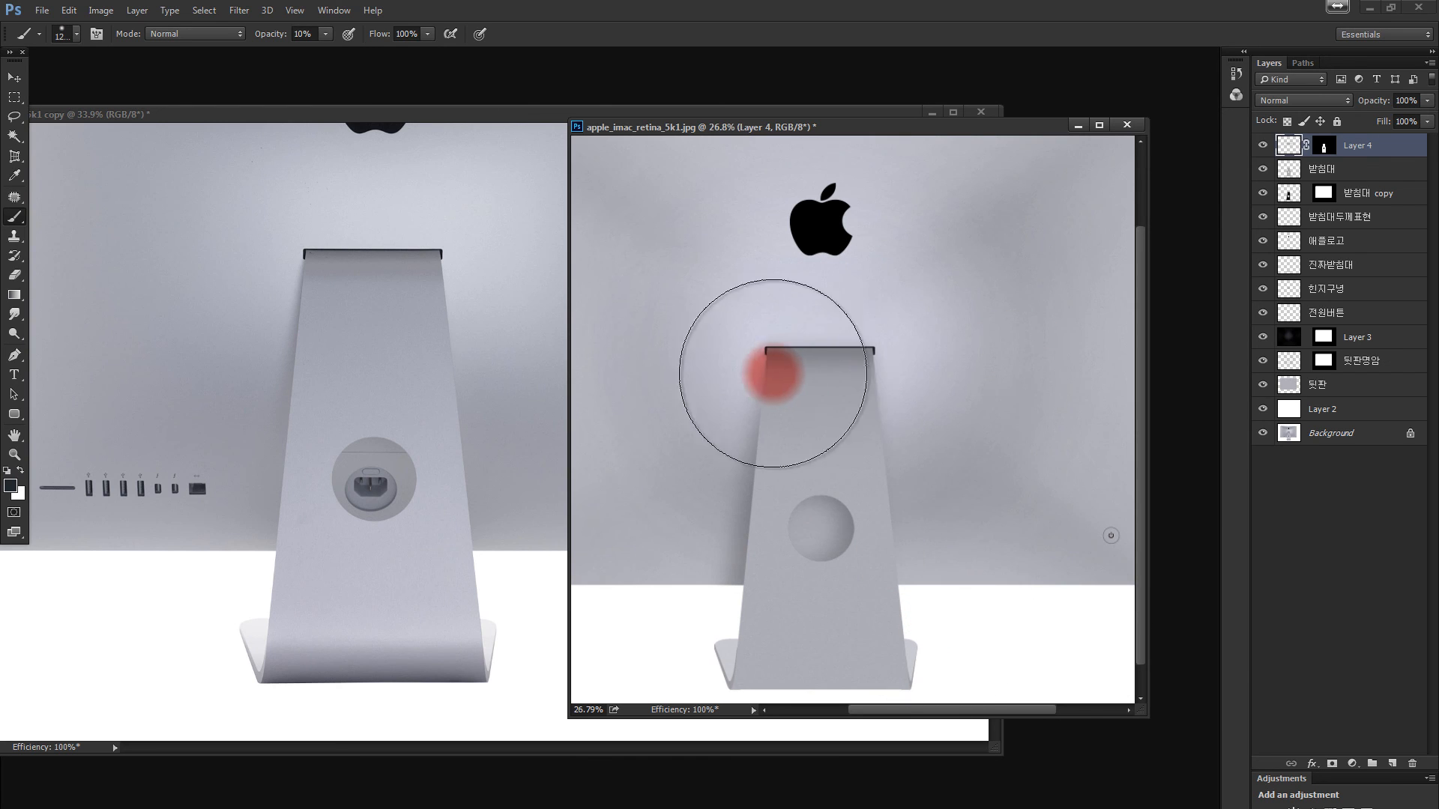
Paint a white highlight band just below the stand's top edge with a 90 px brush at 22% opacity, and reduce the brush to 60 px.
key(bracketleft)
key(bracketleft)
key(bracketleft)
key(bracketleft)
key(bracketleft)
key(bracketleft)
key(bracketleft)
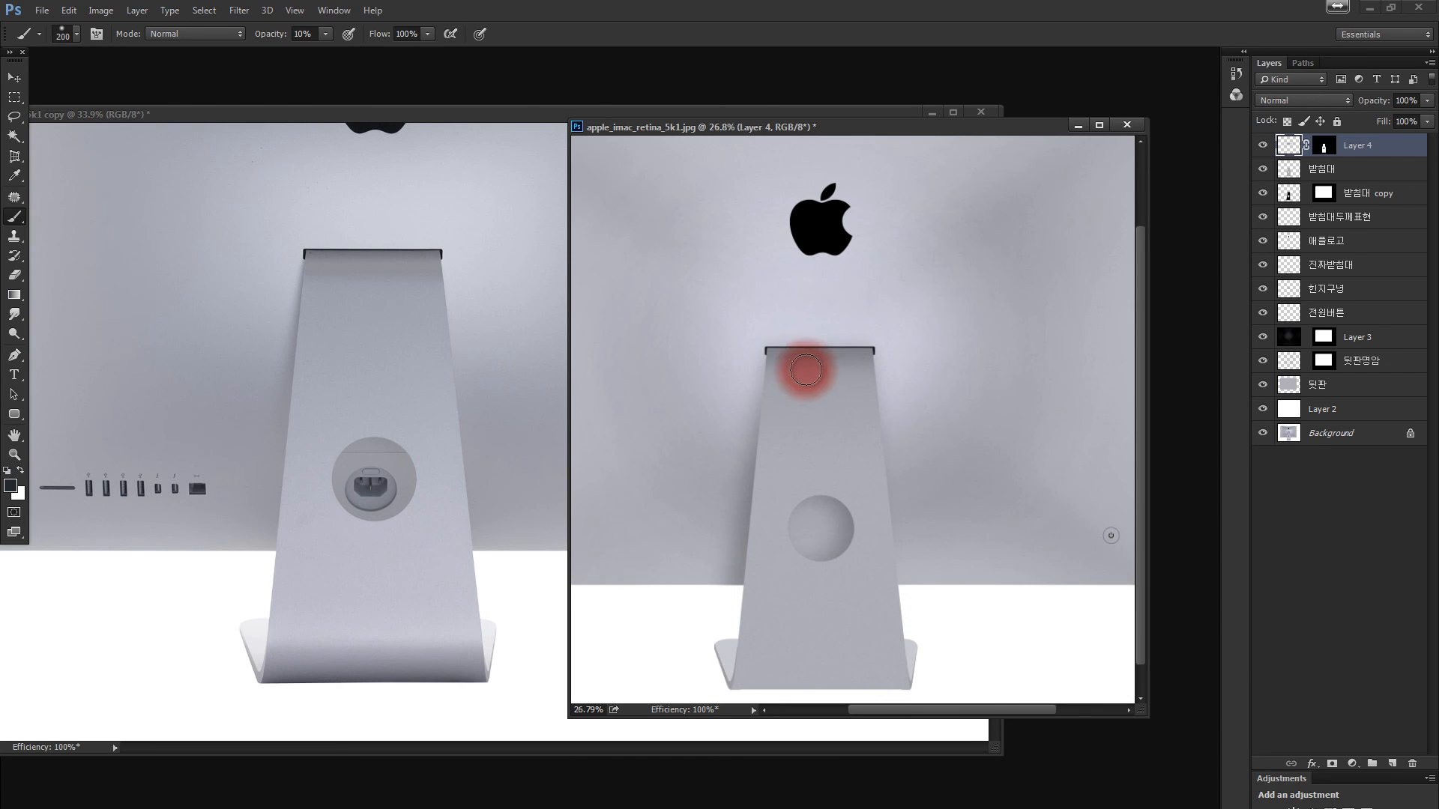
key(bracketleft)
click(19, 470)
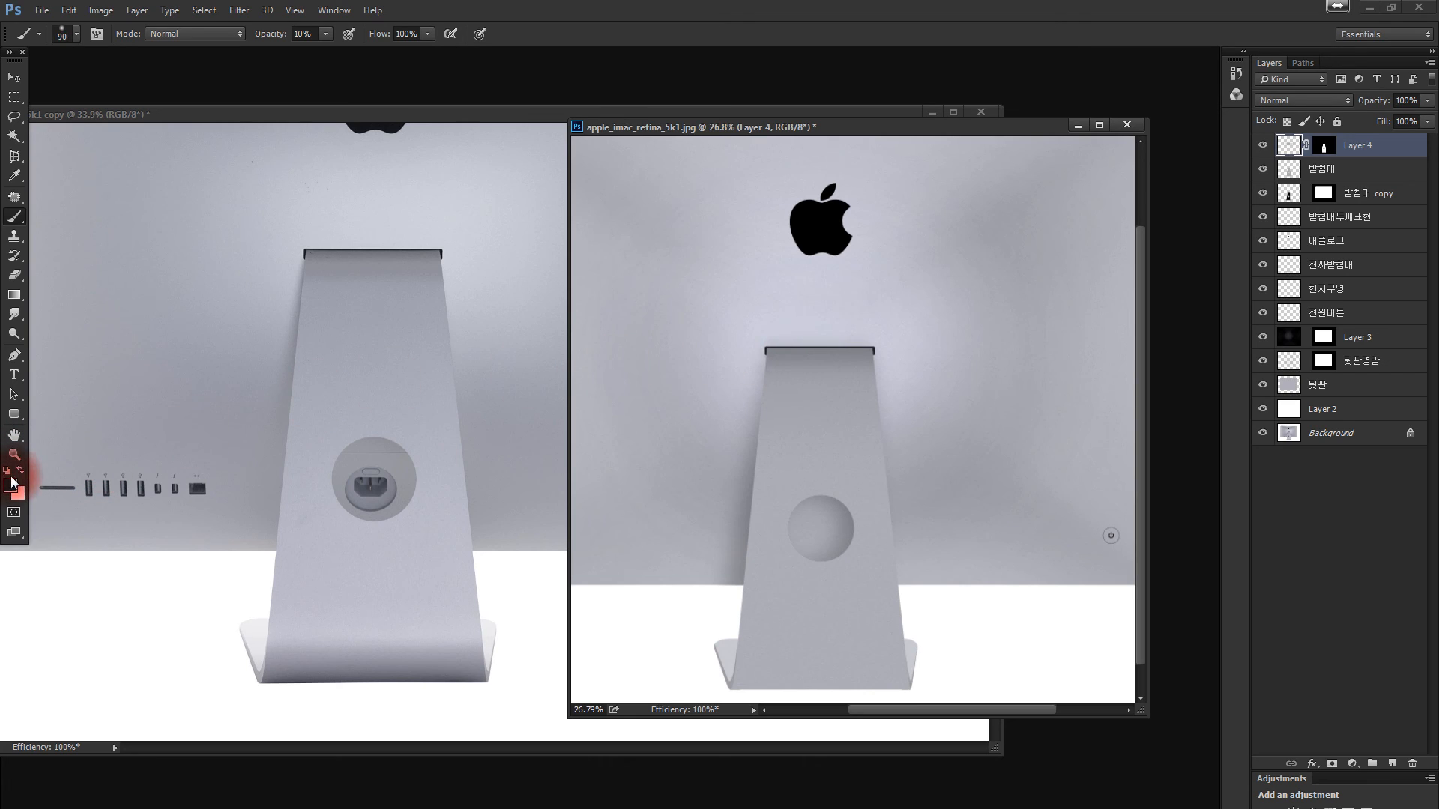
click(302, 37)
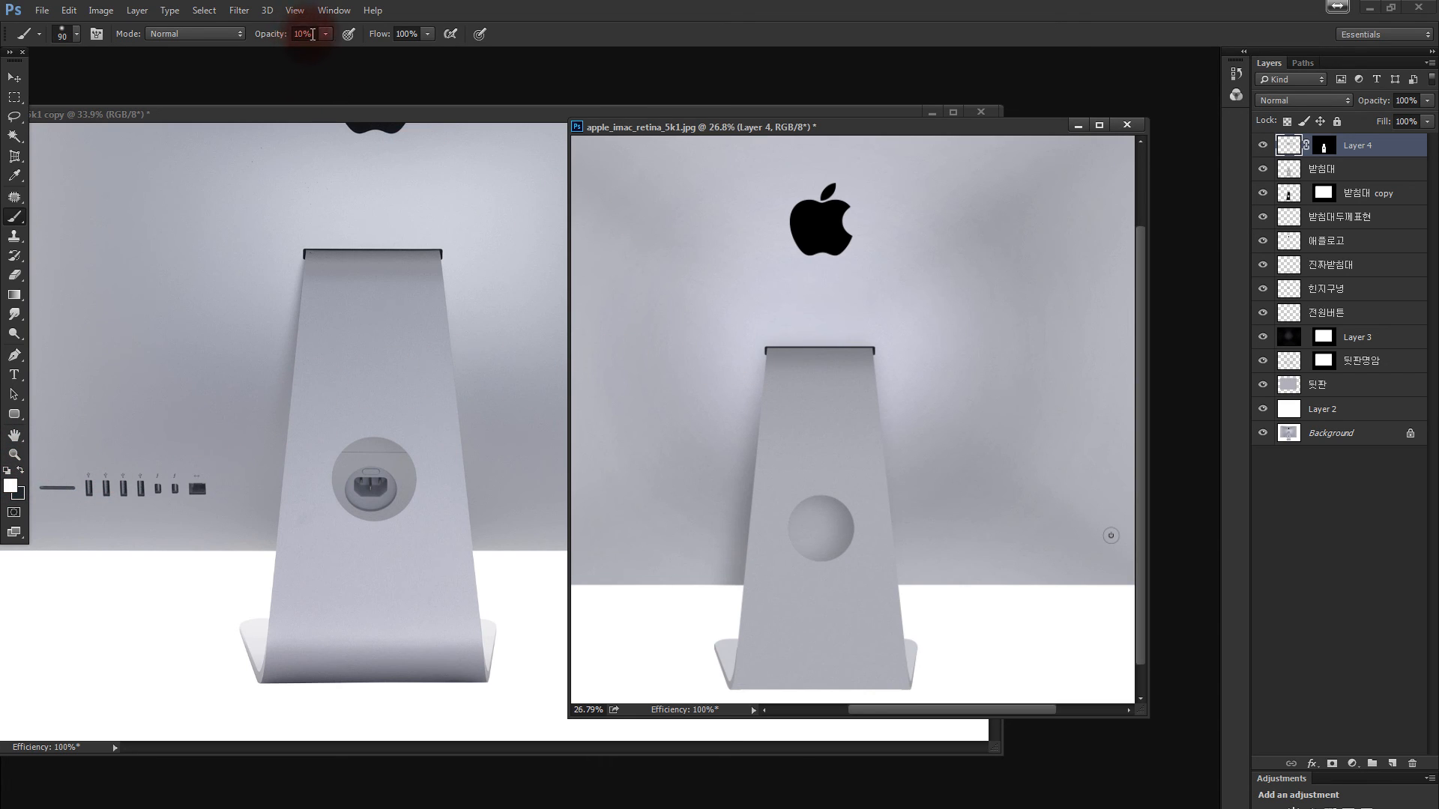
double_click(313, 35)
text(22)
mouse_move(724, 373)
mouse_down()
mouse_move(901, 343)
mouse_move(745, 360)
mouse_move(942, 370)
mouse_move(490, 328)
mouse_move(336, 257)
mouse_move(736, 365)
mouse_move(938, 371)
mouse_move(876, 594)
mouse_move(859, 535)
mouse_move(834, 530)
mouse_move(853, 495)
mouse_move(860, 517)
mouse_move(859, 400)
mouse_move(762, 359)
mouse_move(912, 370)
mouse_move(926, 419)
mouse_move(918, 543)
mouse_up()
key(bracketleft)
key(bracketleft)
key(bracketleft)
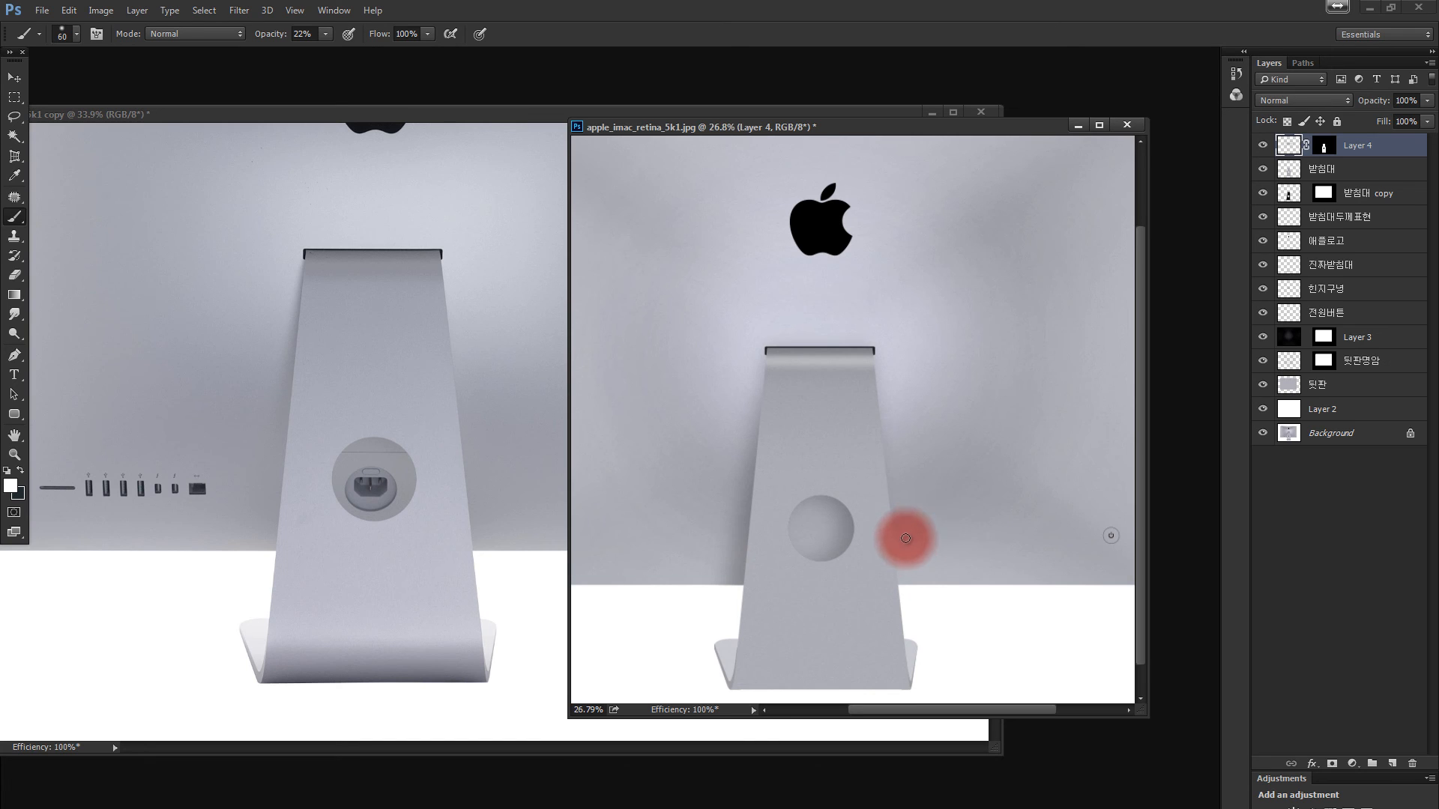
Paint soft black shading across the bottom of the stand with a 600 px brush at 22% opacity.
key(ctrl+minus)
key(ctrl+minus)
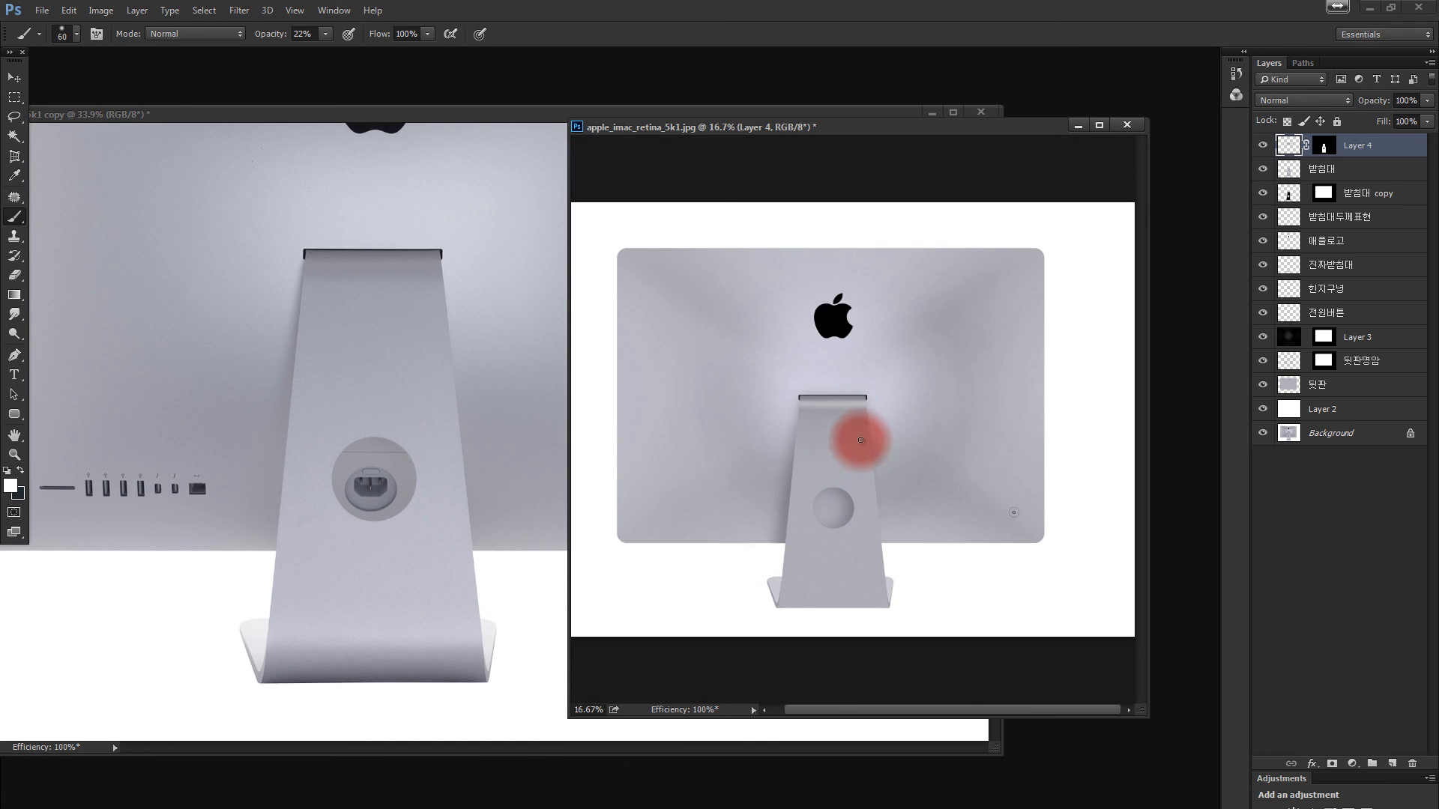
key(ctrl+space)
mouse_move(857, 411)
mouse_down()
mouse_move(905, 408)
mouse_move(837, 404)
mouse_move(792, 574)
mouse_move(785, 366)
mouse_up()
drag(762, 477, 778, 477)
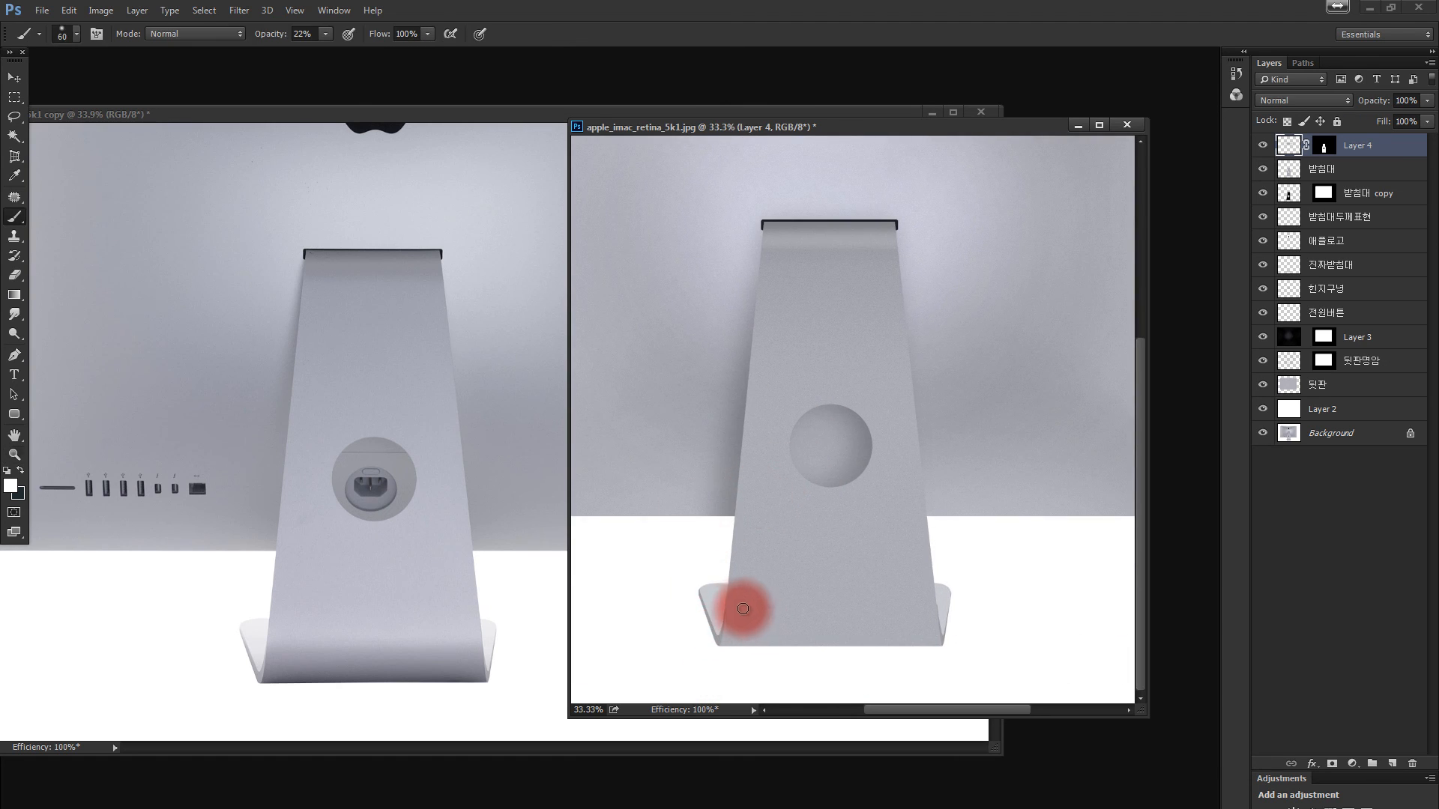
key(bracketright)
key(bracketright)
click(702, 625)
key(x)
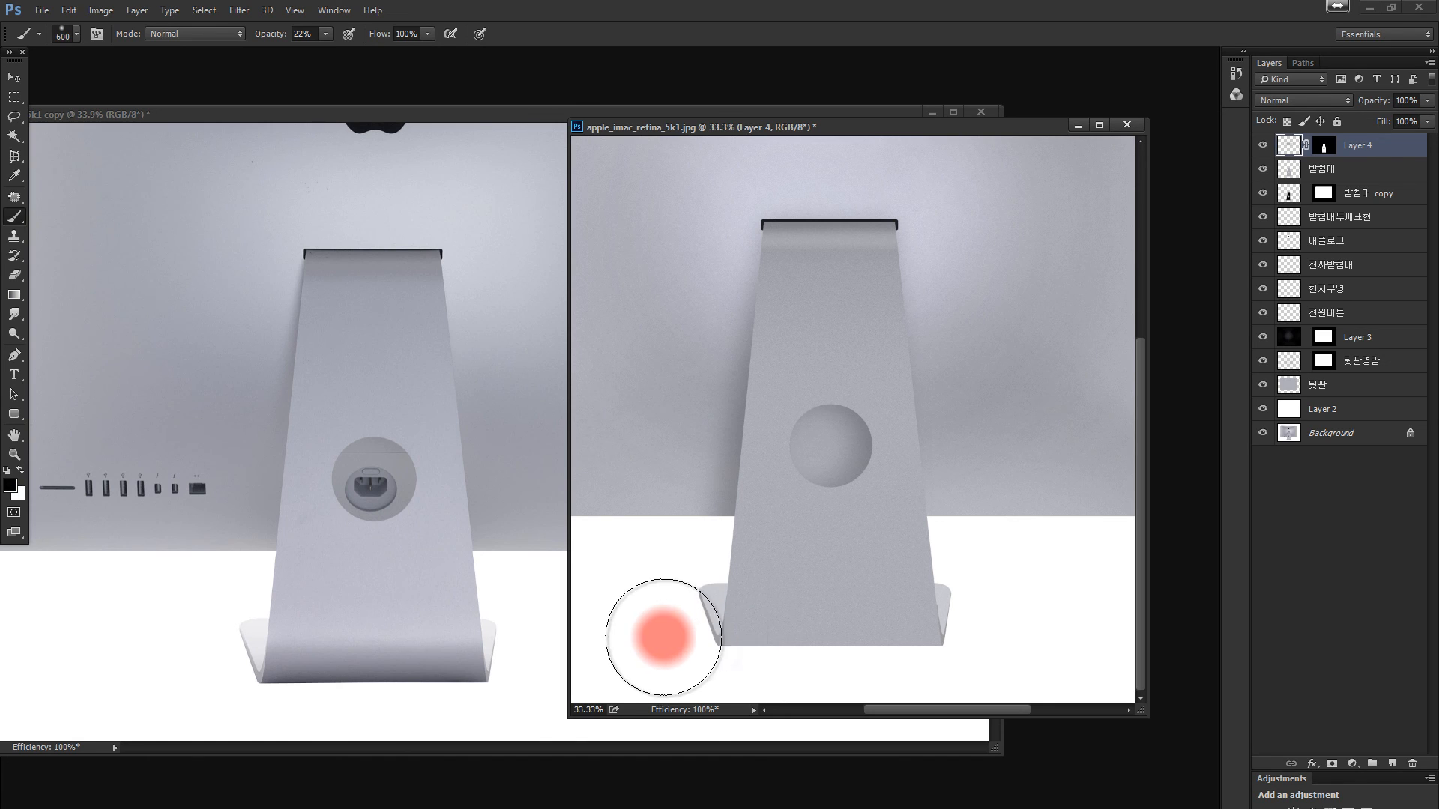
mouse_move(668, 636)
mouse_down()
mouse_move(1069, 649)
mouse_move(618, 658)
mouse_move(781, 669)
mouse_up()
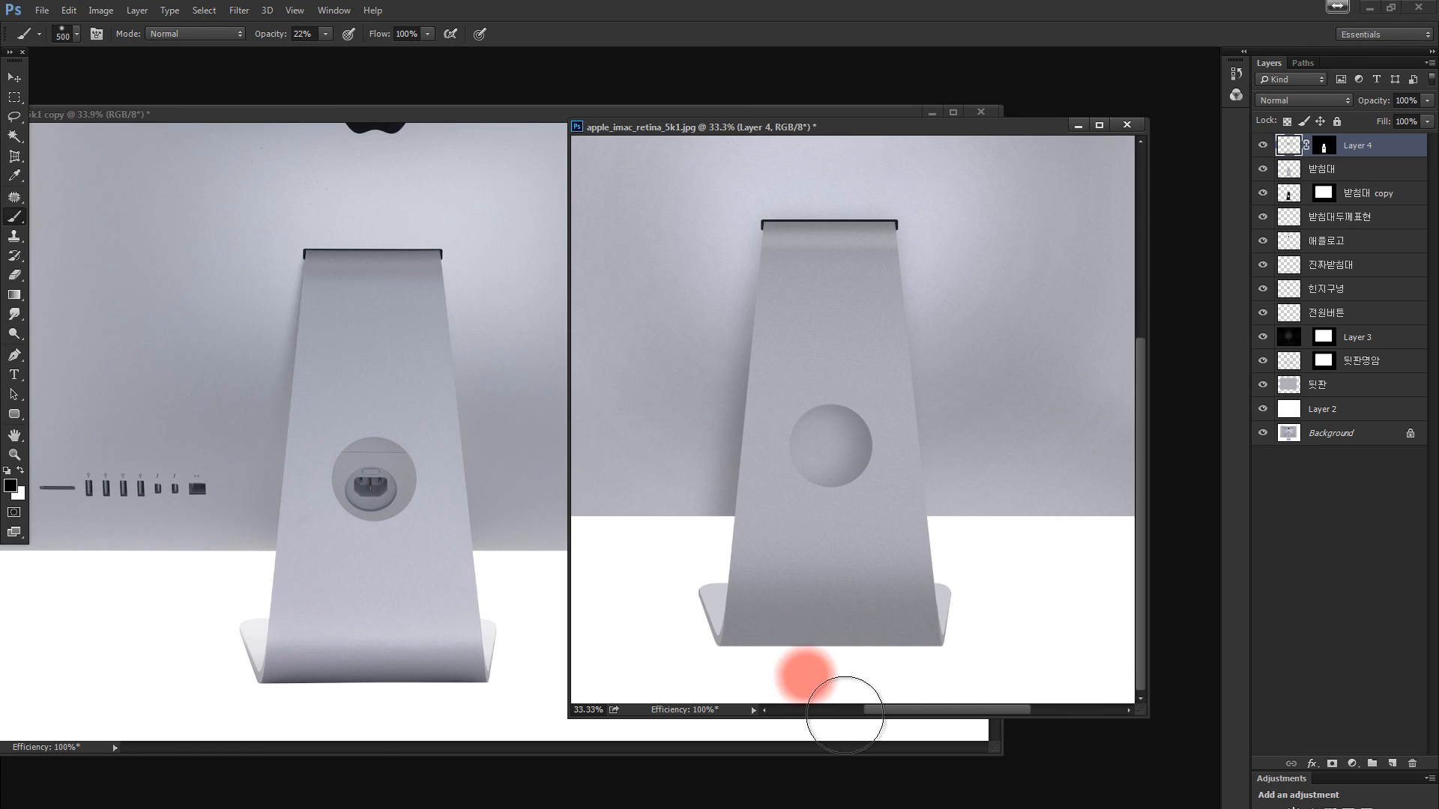
Reduce the brush to 150 px and darken a narrower band along the stand's bottom edge.
key(bracketleft)
key(bracketleft)
key(bracketleft)
key(bracketleft)
key(bracketleft)
key(bracketleft)
mouse_move(682, 650)
mouse_down()
mouse_move(1003, 651)
mouse_move(1000, 727)
mouse_up()
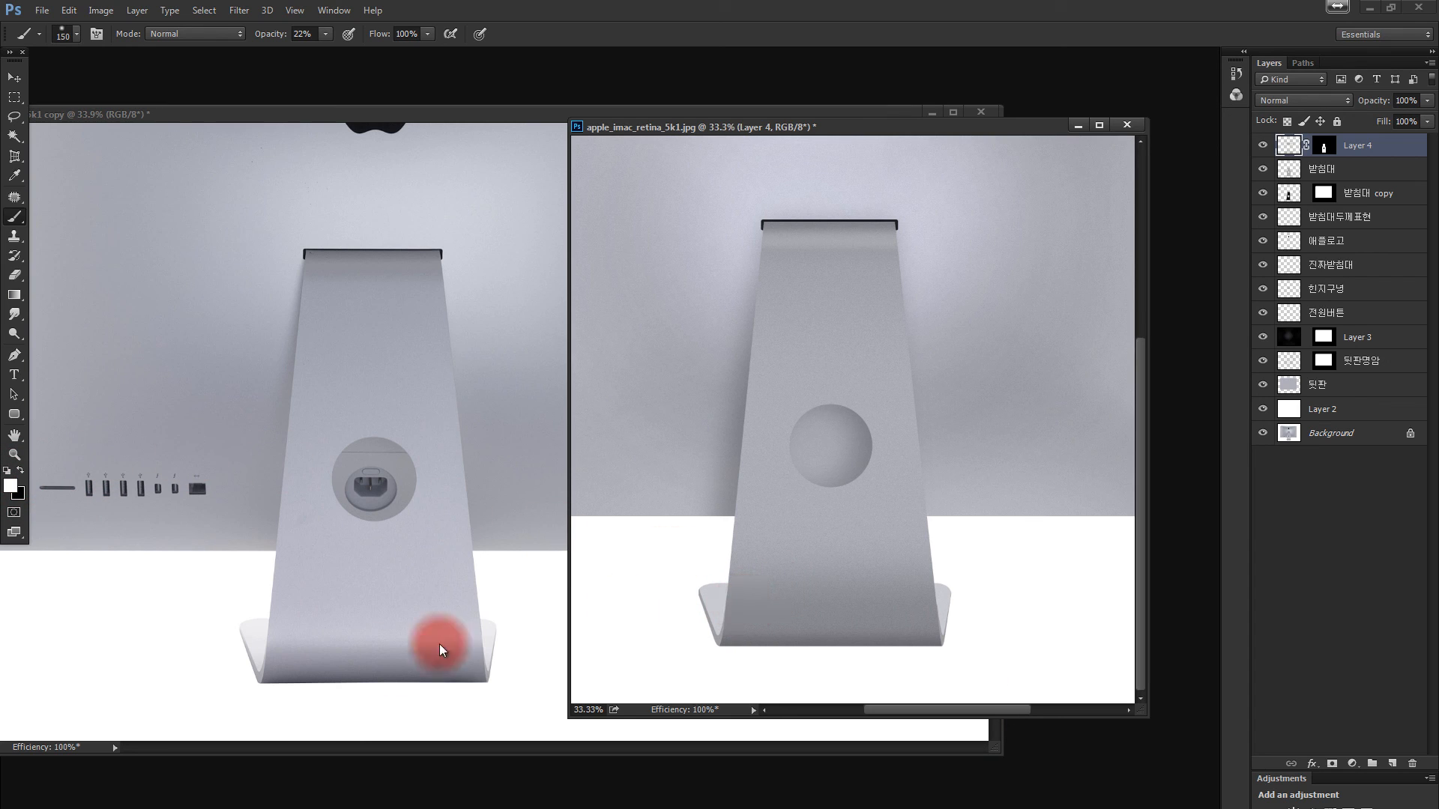
Brush a faint white band across the stand just above its bottom edge with a 70 px brush at 11% opacity, and compare it with the reference.
mouse_move(734, 586)
mouse_down()
mouse_move(690, 588)
mouse_move(919, 584)
mouse_move(997, 623)
mouse_move(874, 604)
mouse_move(450, 445)
mouse_up()
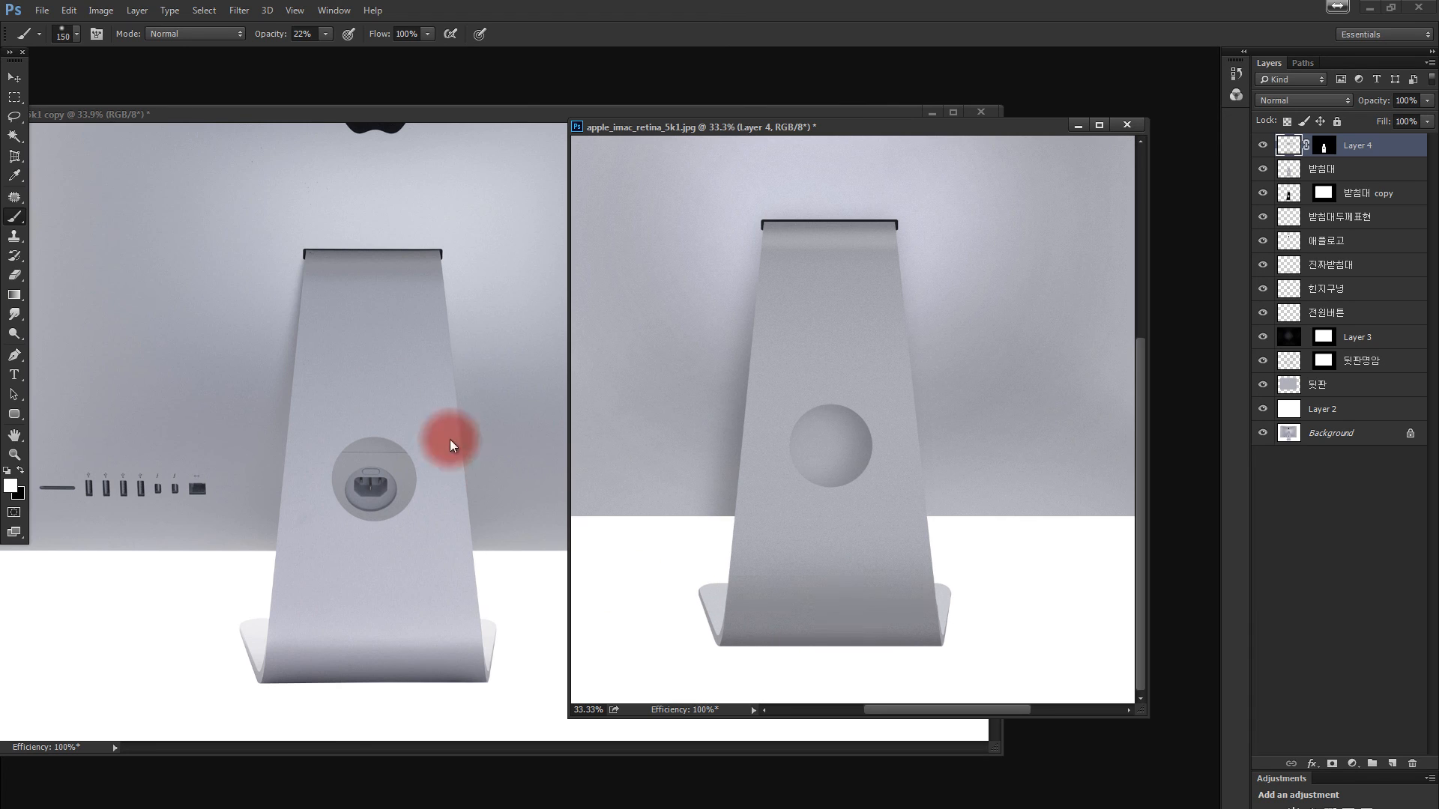
click(315, 32)
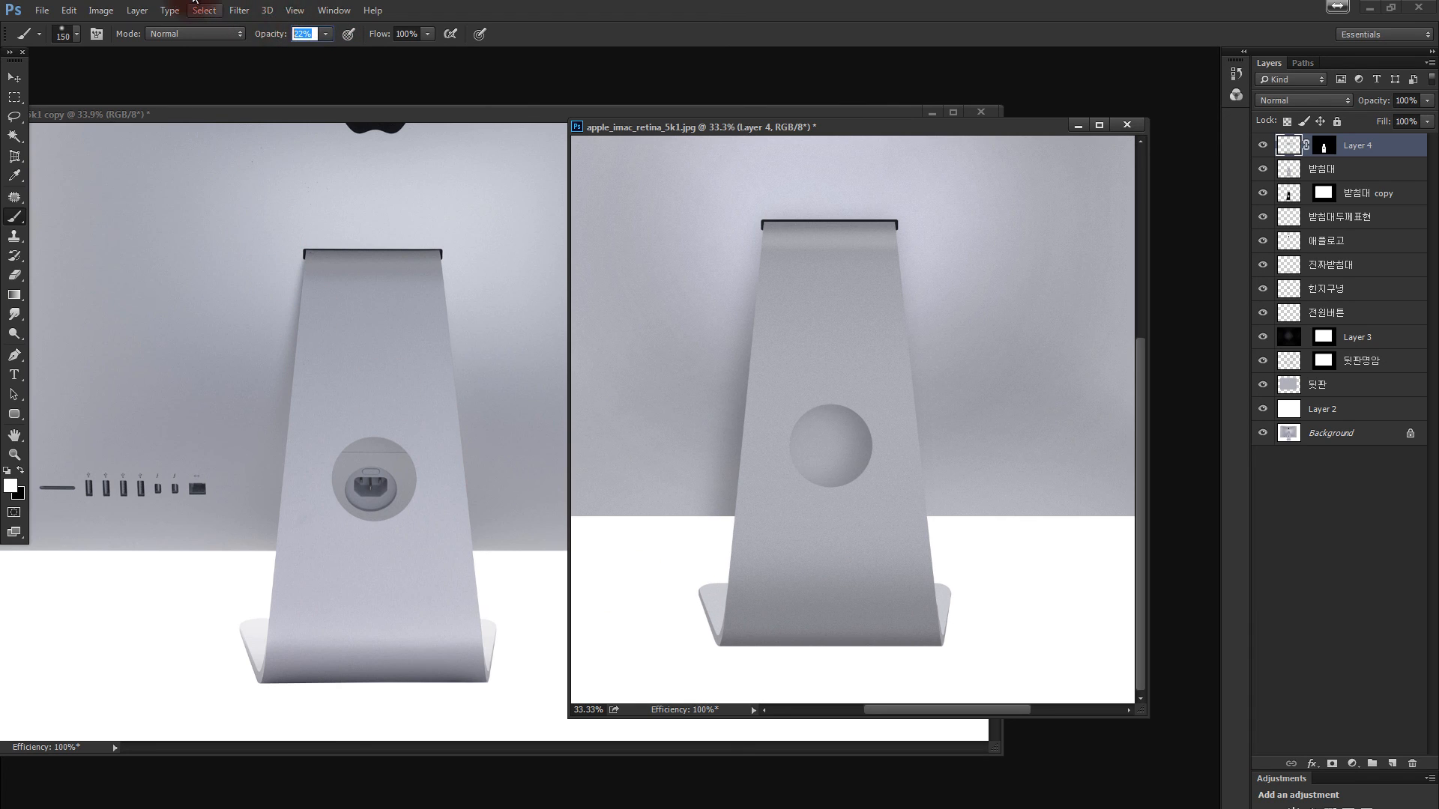
mouse_move(783, 589)
mouse_down()
mouse_move(721, 609)
mouse_move(1013, 602)
mouse_move(769, 580)
mouse_move(692, 590)
mouse_move(1013, 601)
mouse_move(736, 571)
mouse_move(723, 596)
mouse_move(980, 599)
mouse_move(995, 632)
mouse_move(952, 647)
mouse_move(967, 676)
mouse_up()
key(ctrl+minus)
key(ctrl+minus)
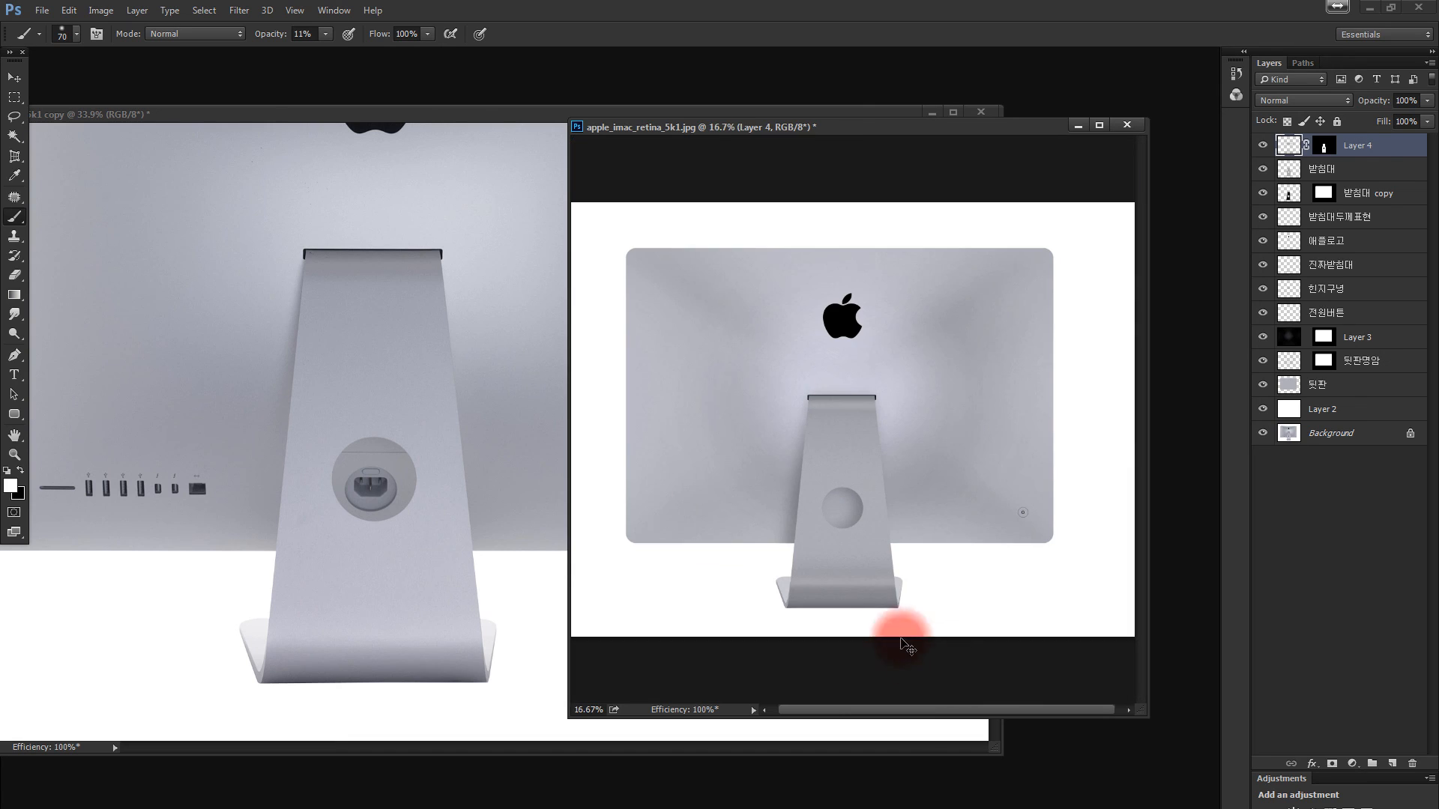
mouse_move(885, 577)
mouse_down()
mouse_move(869, 599)
mouse_move(873, 574)
mouse_up()
mouse_move(396, 615)
mouse_down()
mouse_move(811, 579)
mouse_move(813, 540)
mouse_move(811, 605)
mouse_move(837, 661)
mouse_move(807, 616)
mouse_move(788, 624)
mouse_move(686, 693)
mouse_move(672, 740)
mouse_up()
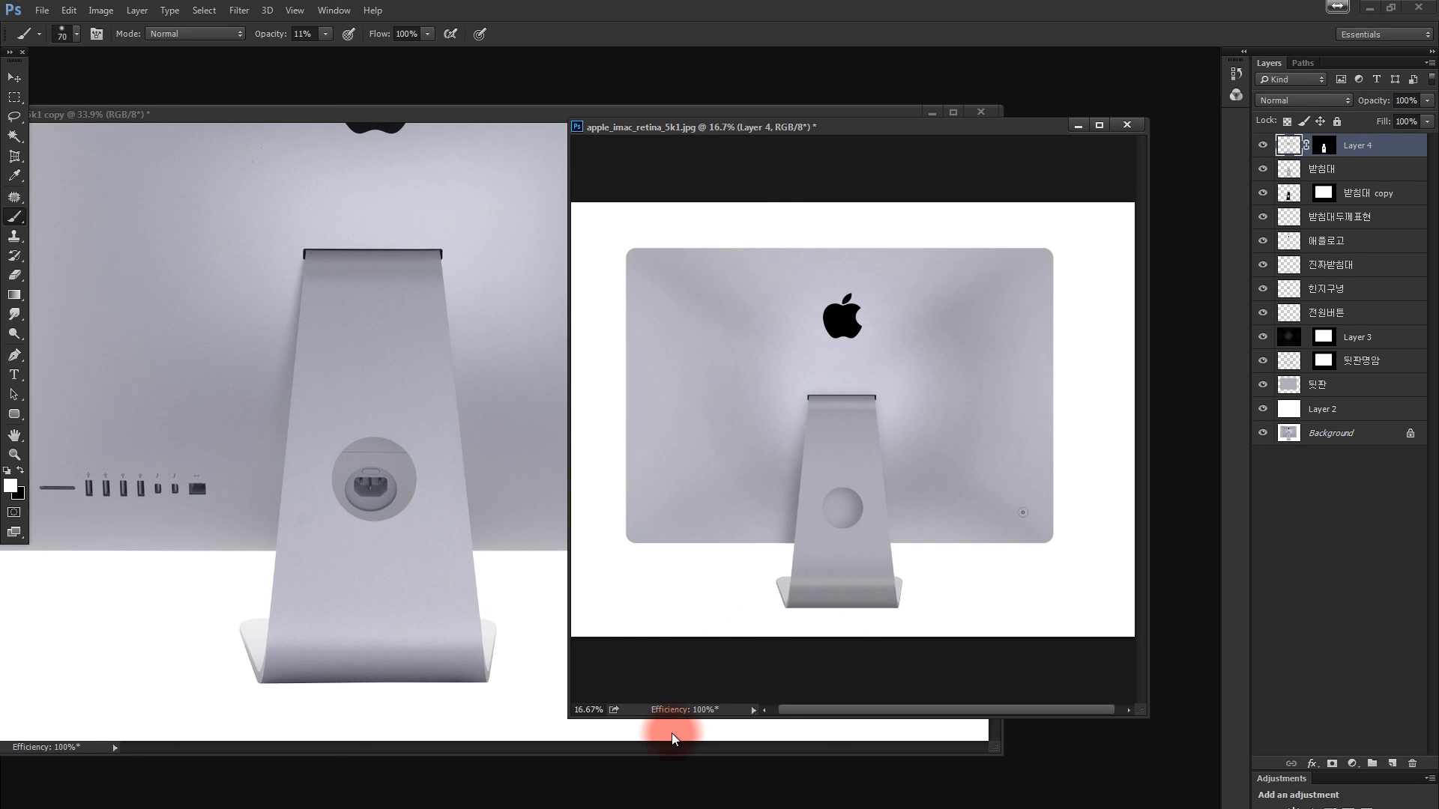
Examine Layer 4's mask on its own, and its masked shading with only the 뒷판 layer visible beneath it.
alt+click(1319, 149)
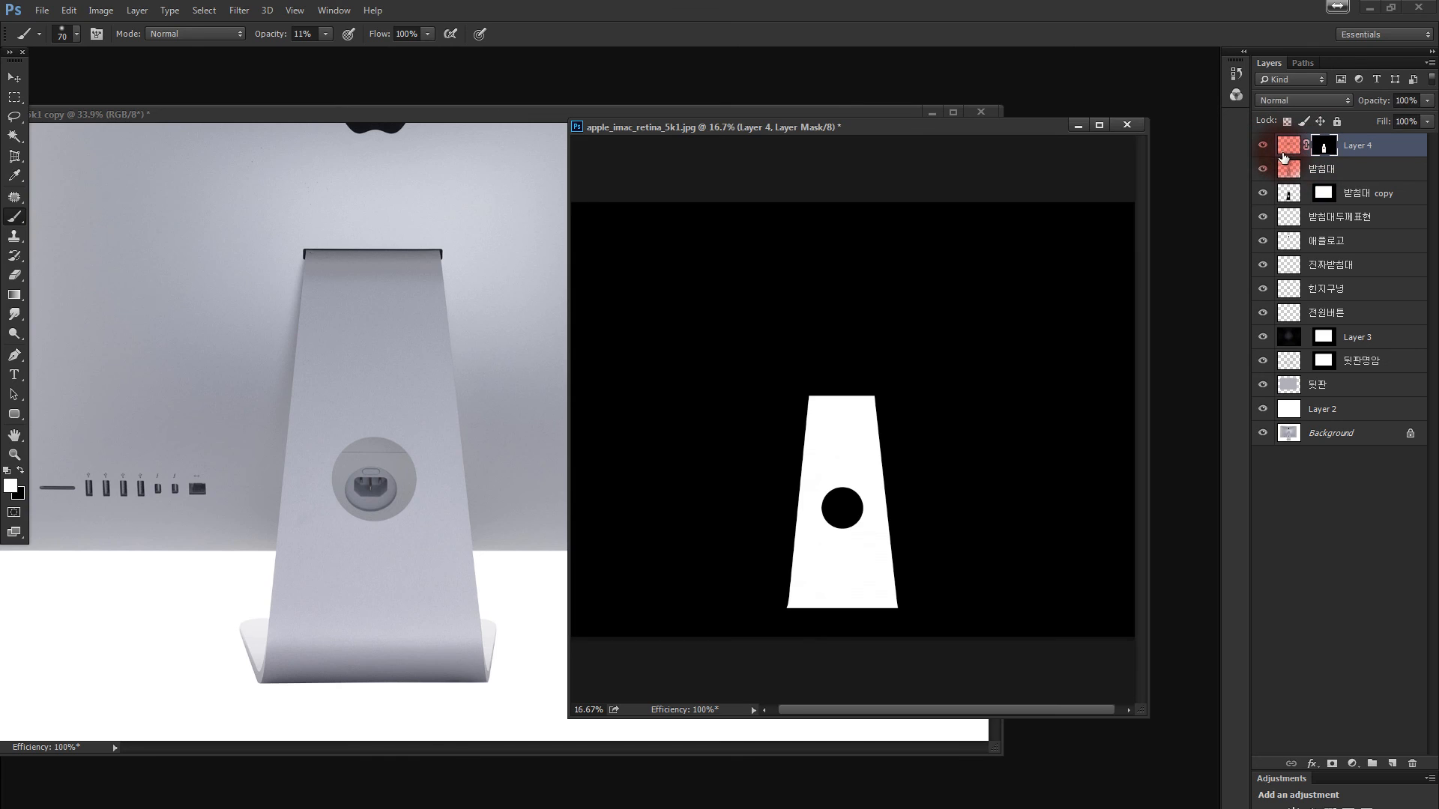
click(1270, 148)
alt+click(1262, 384)
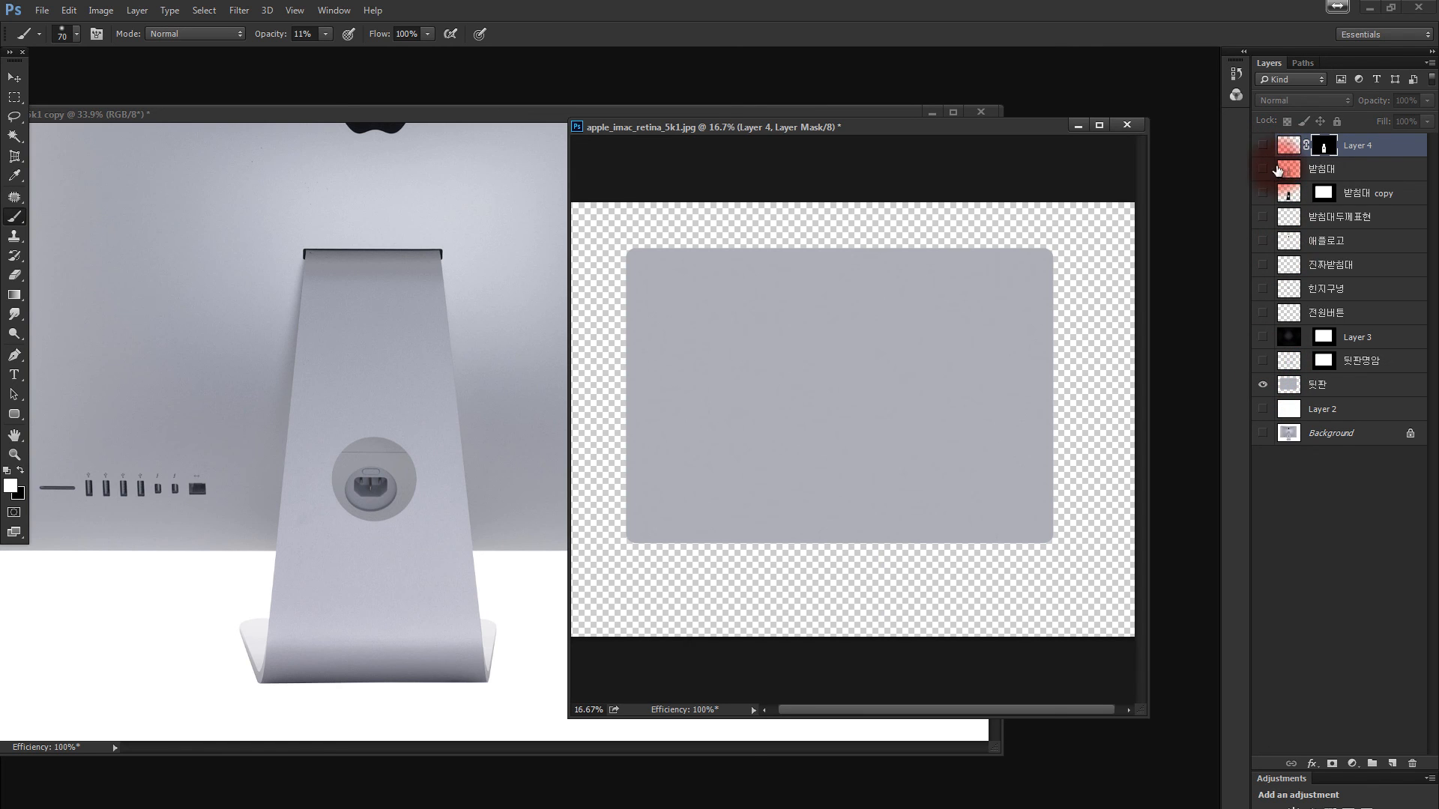
click(1263, 144)
click(857, 458)
click(1068, 341)
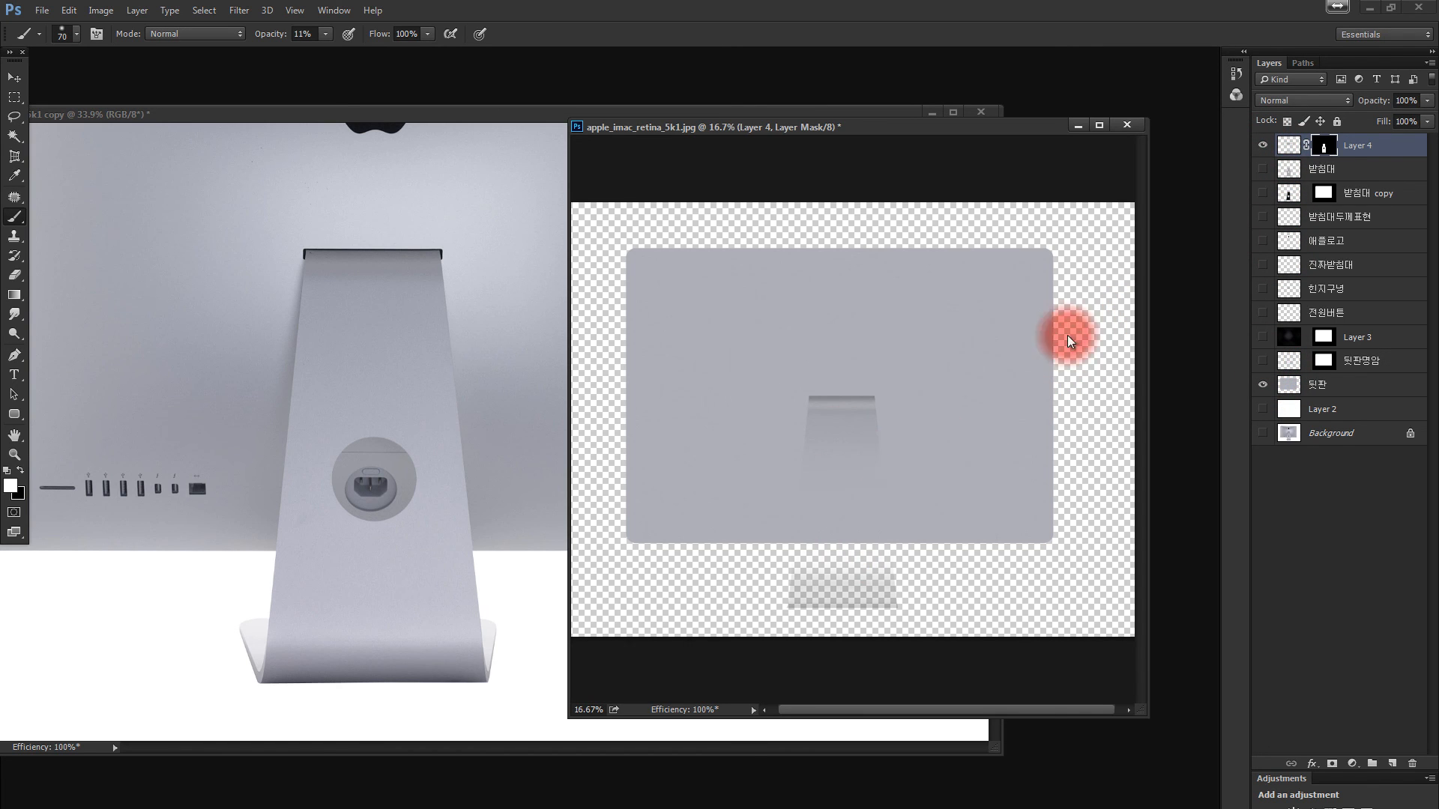
Examine Layer 4's brush strokes against white Layer 2 with the layer mask disabled, re-enable the mask and view it alone.
click(1263, 409)
shift+click(1324, 154)
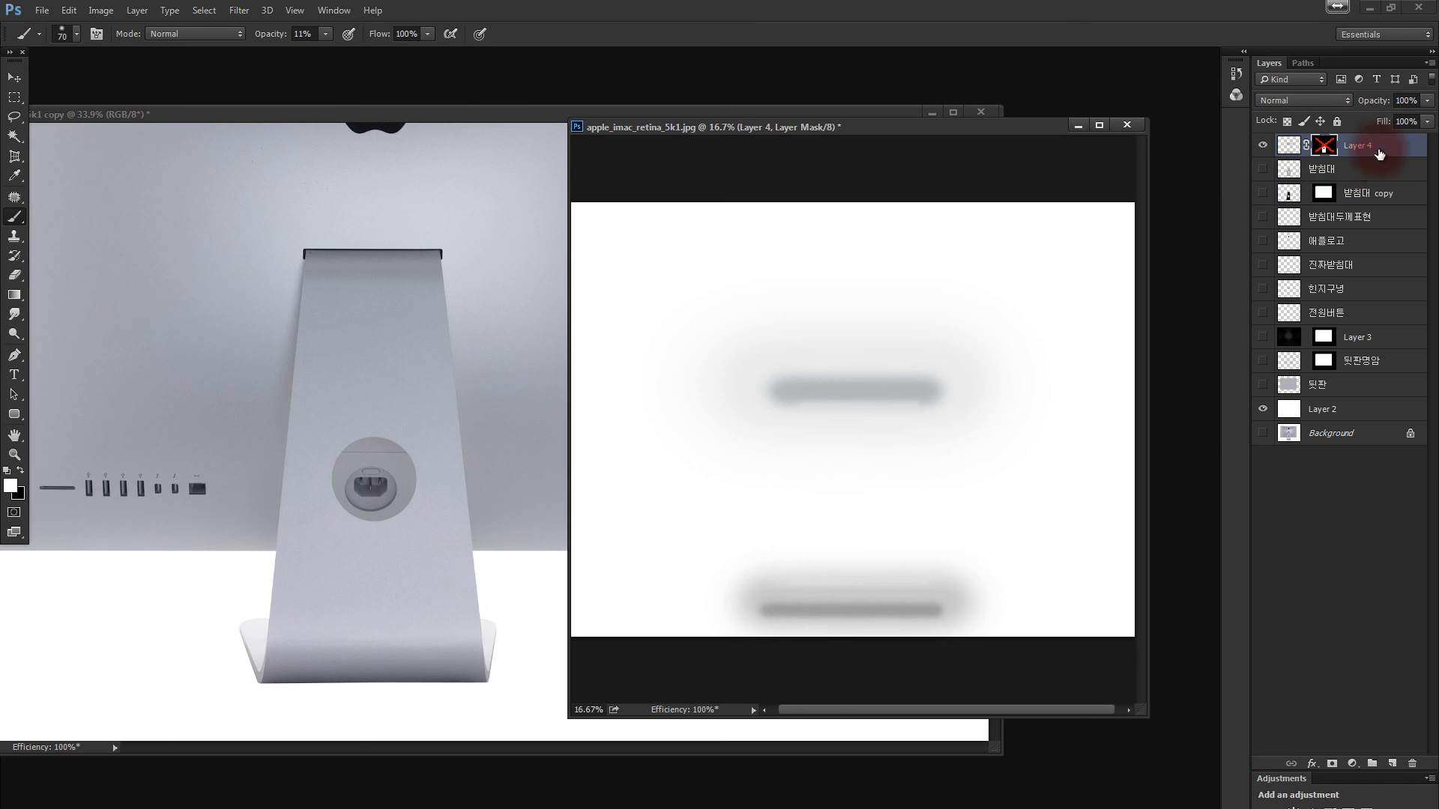
shift+click(1320, 148)
alt+click(1322, 150)
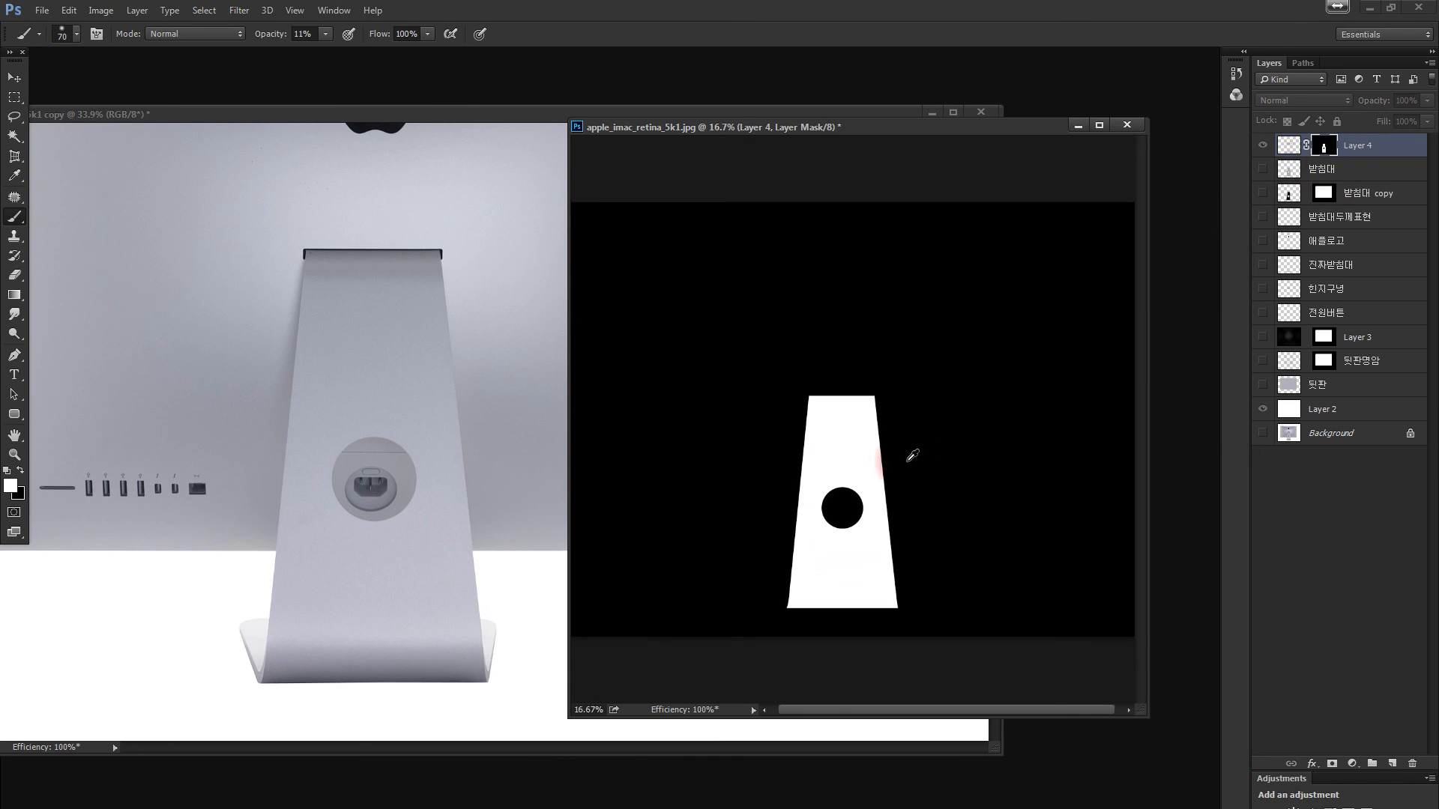
Check Layer 4's shading over the 받침대 layer, and make all remaining layers visible again.
click(1265, 169)
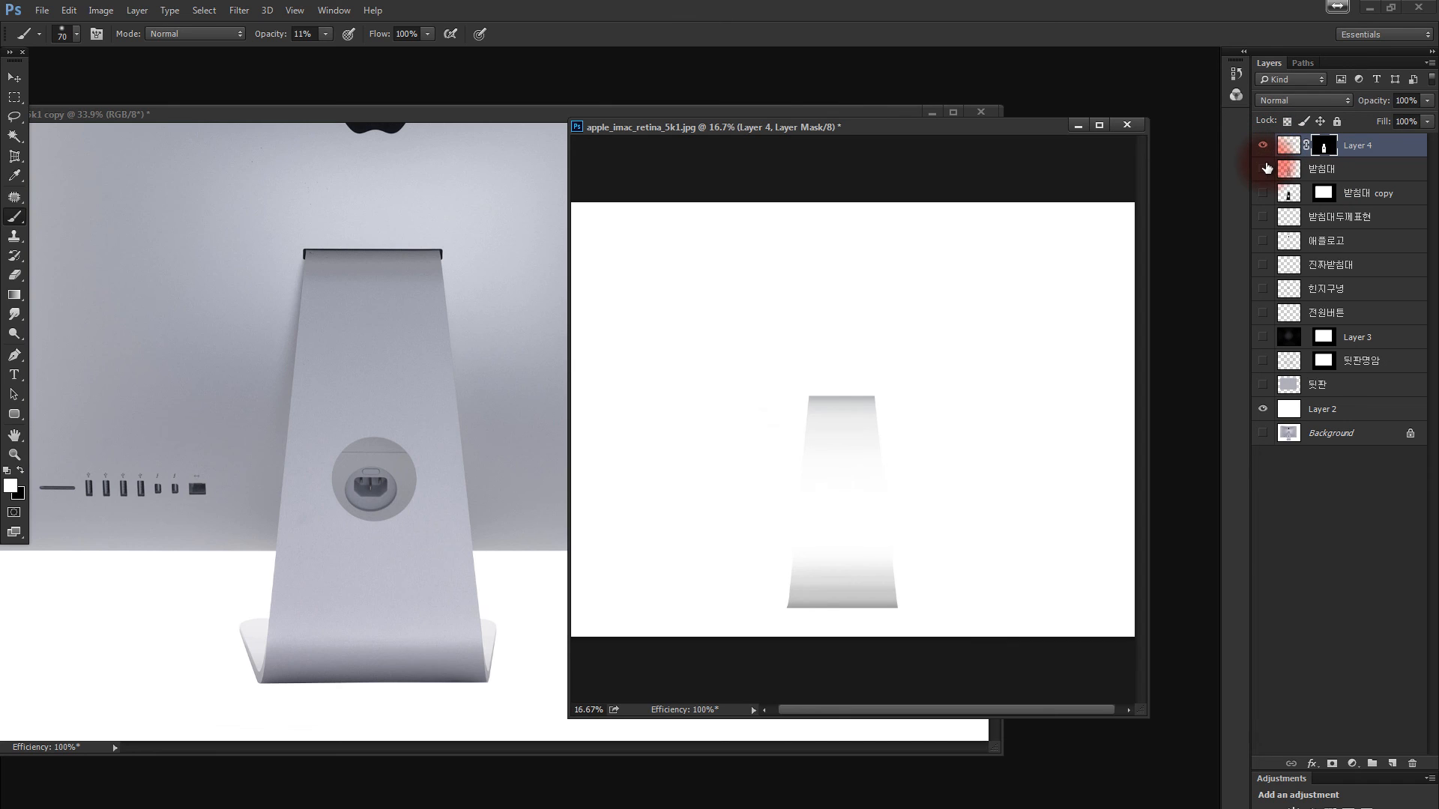
click(1262, 169)
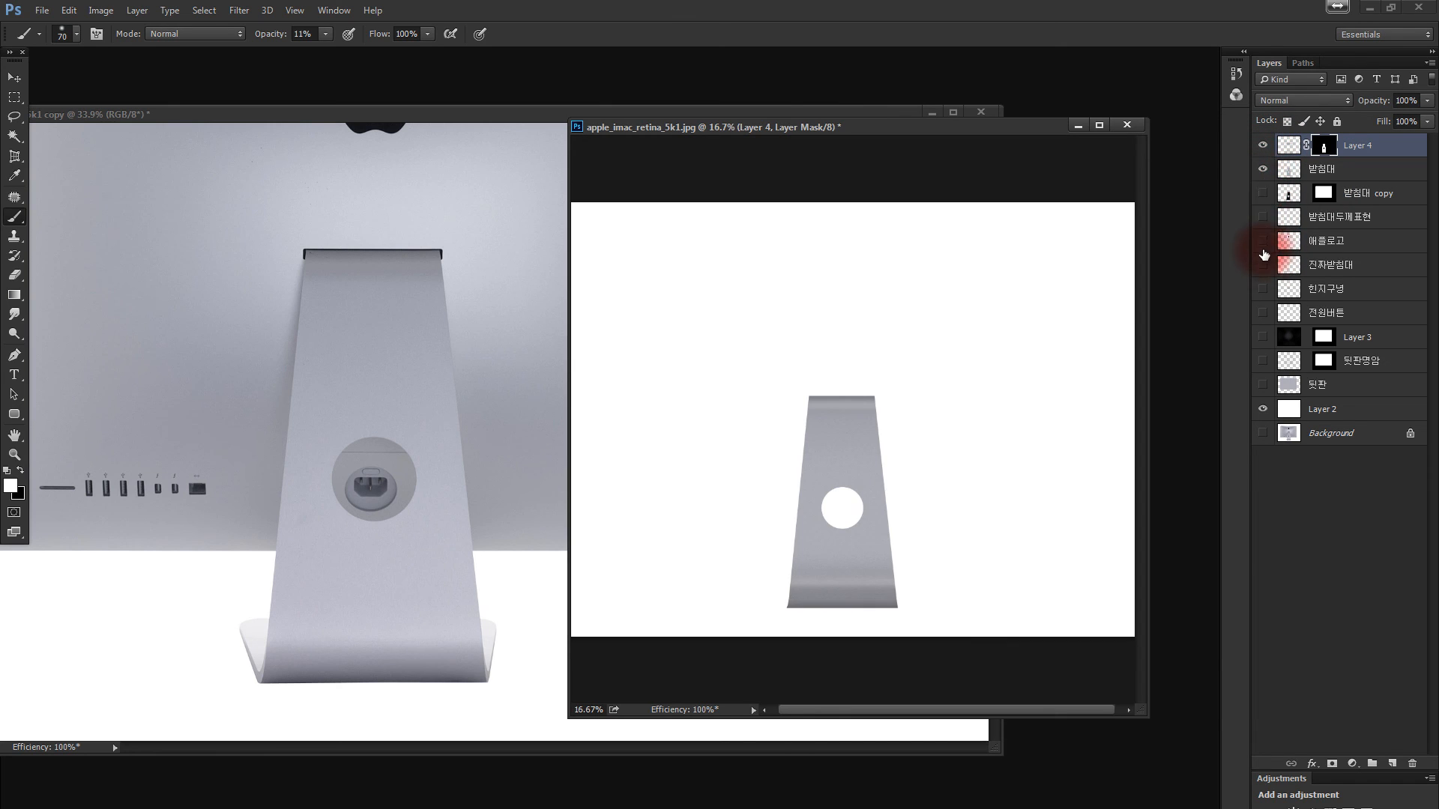
drag(1264, 233, 1255, 529)
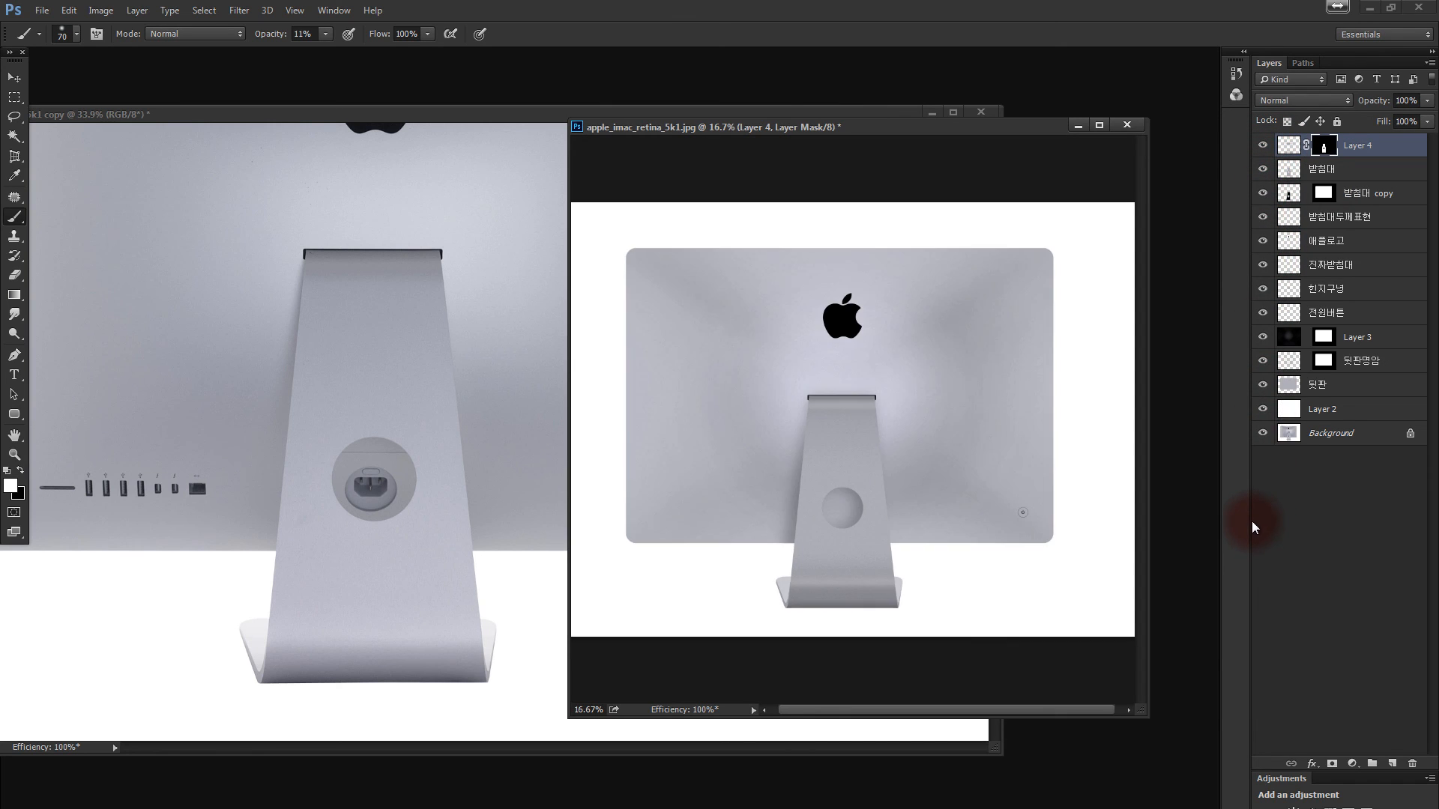
Brighten the 받침대 layer with Brightness/Contrast, setting the brightness to 17.
click(1300, 169)
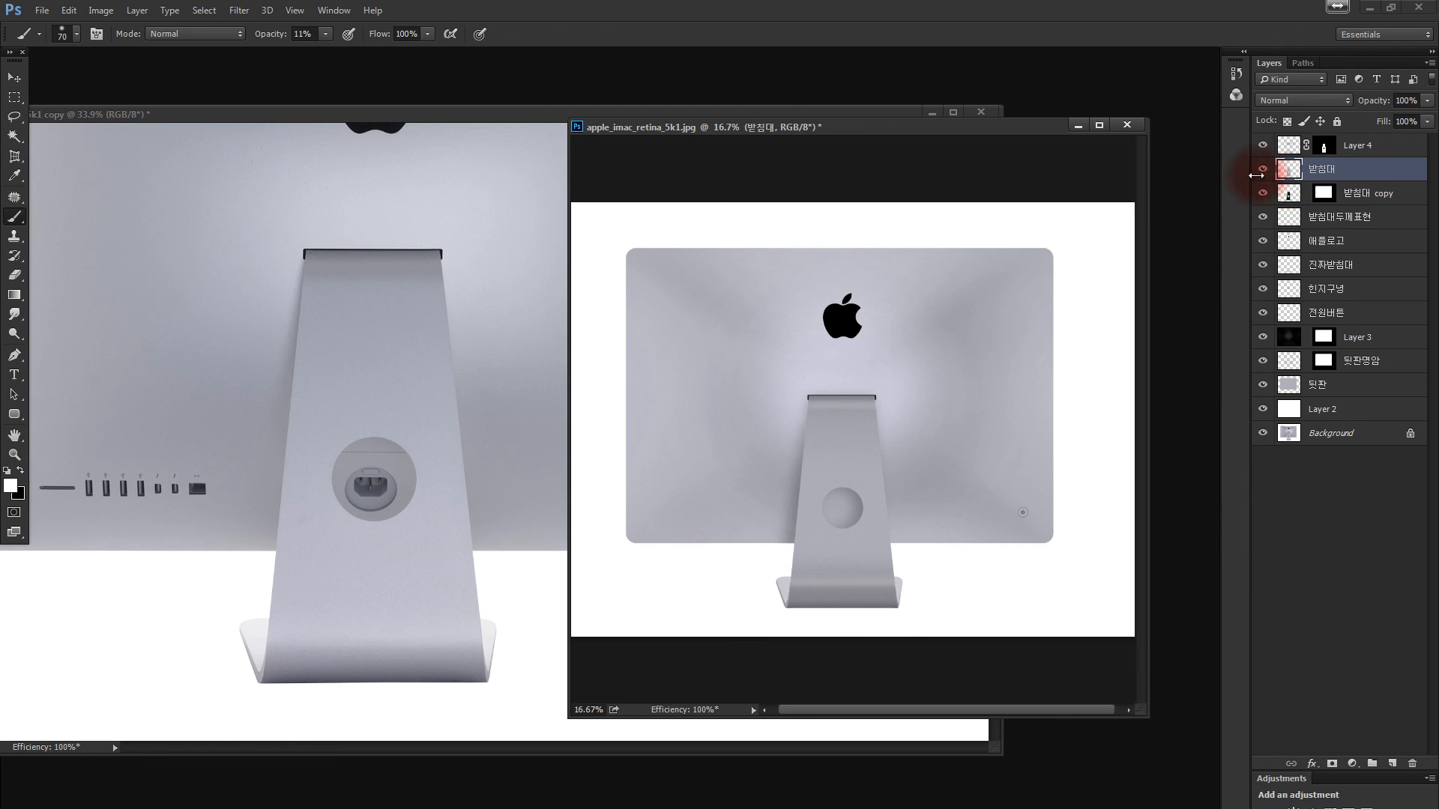
key(alt+i)
key(a)
key(c)
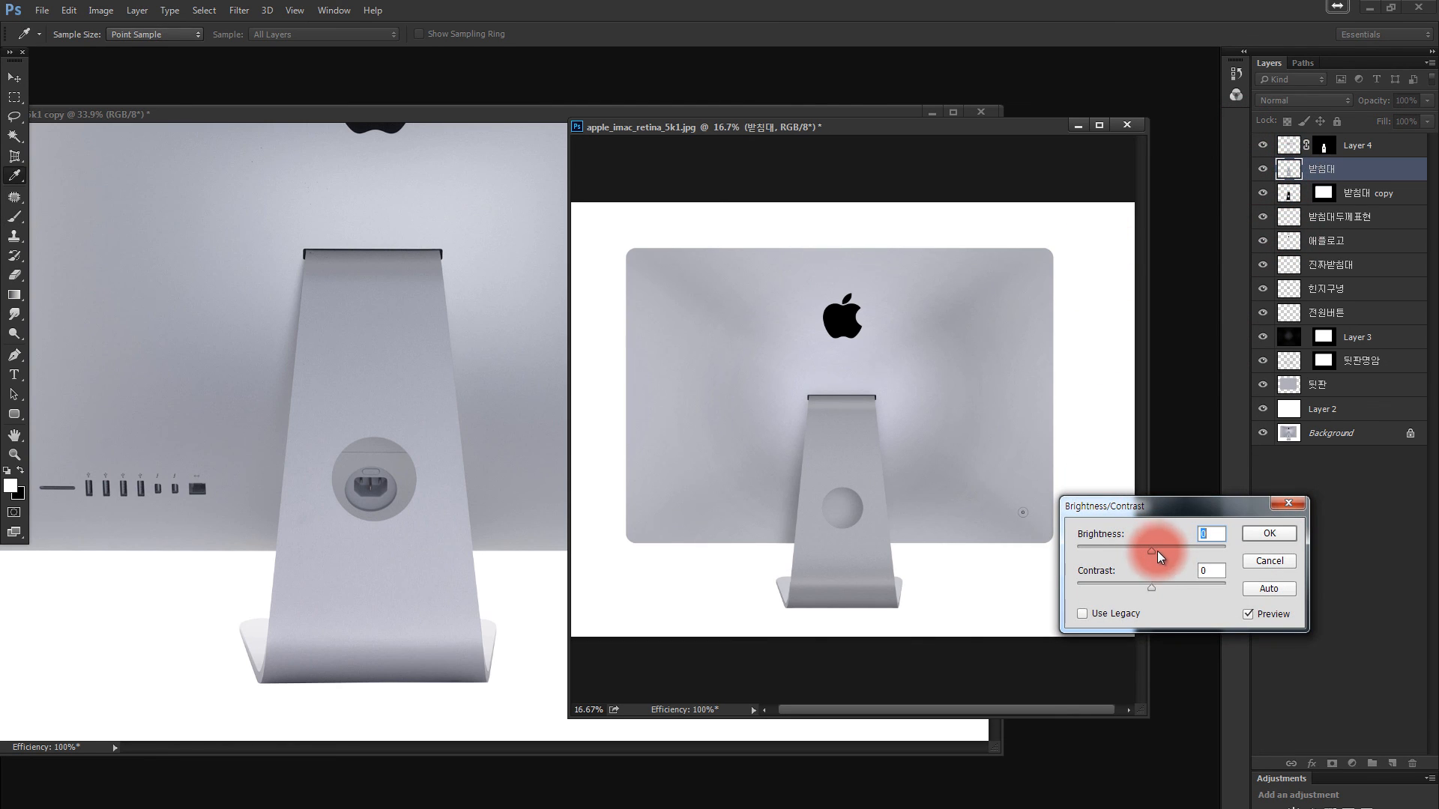
drag(1157, 551, 1158, 546)
click(1256, 533)
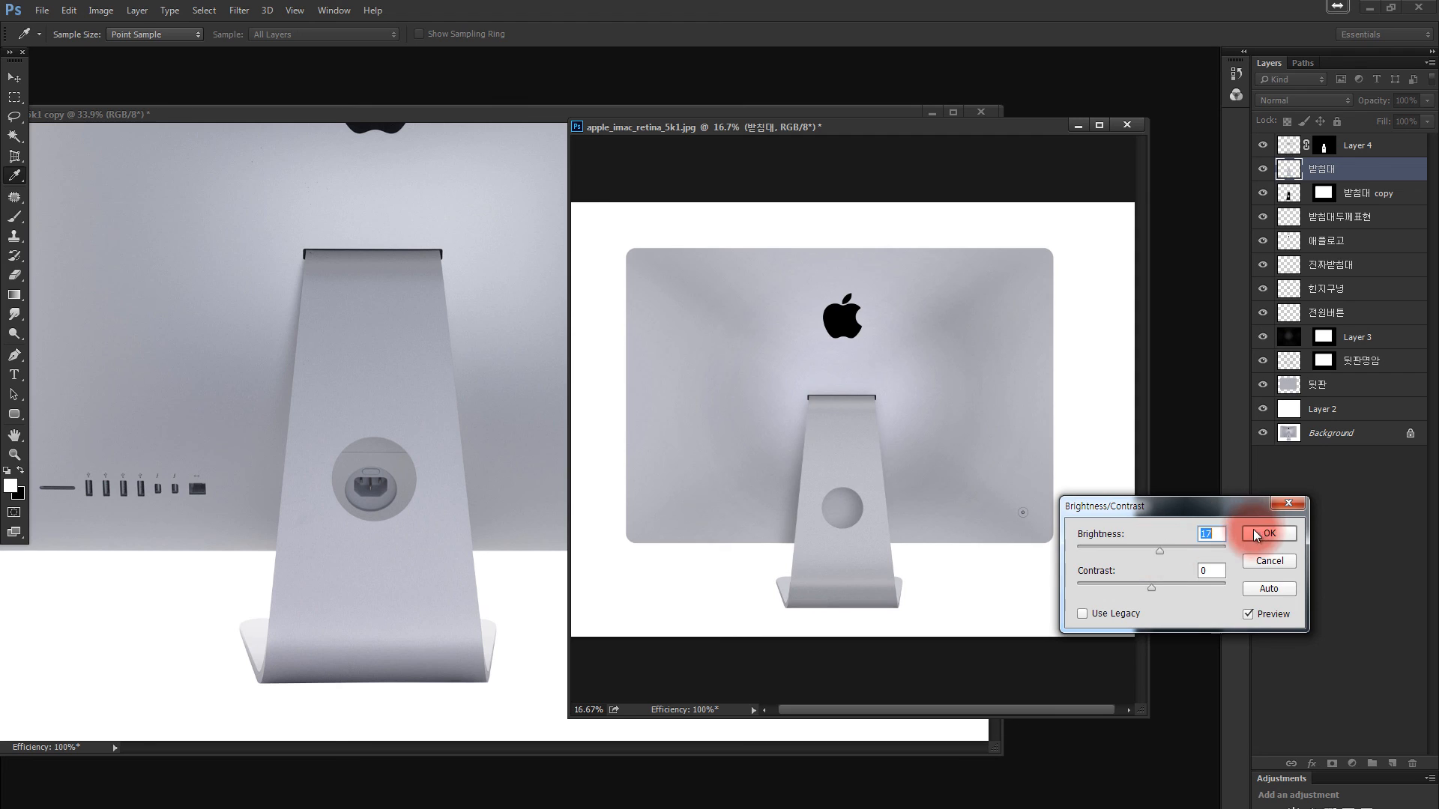
key(b)
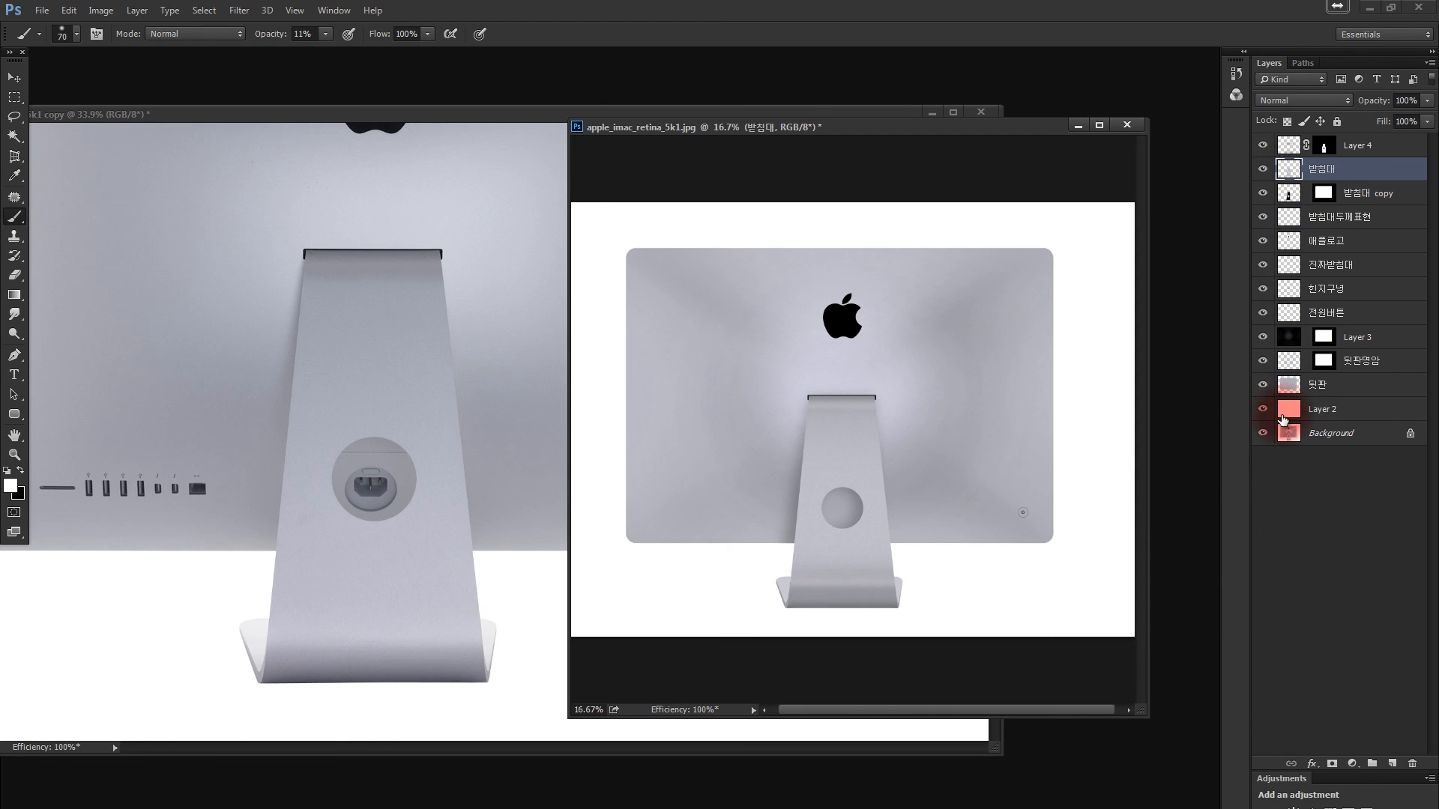
Set the opacity of the power button layer 전원버튼 to 60% and check it in the whole drawing.
key(z)
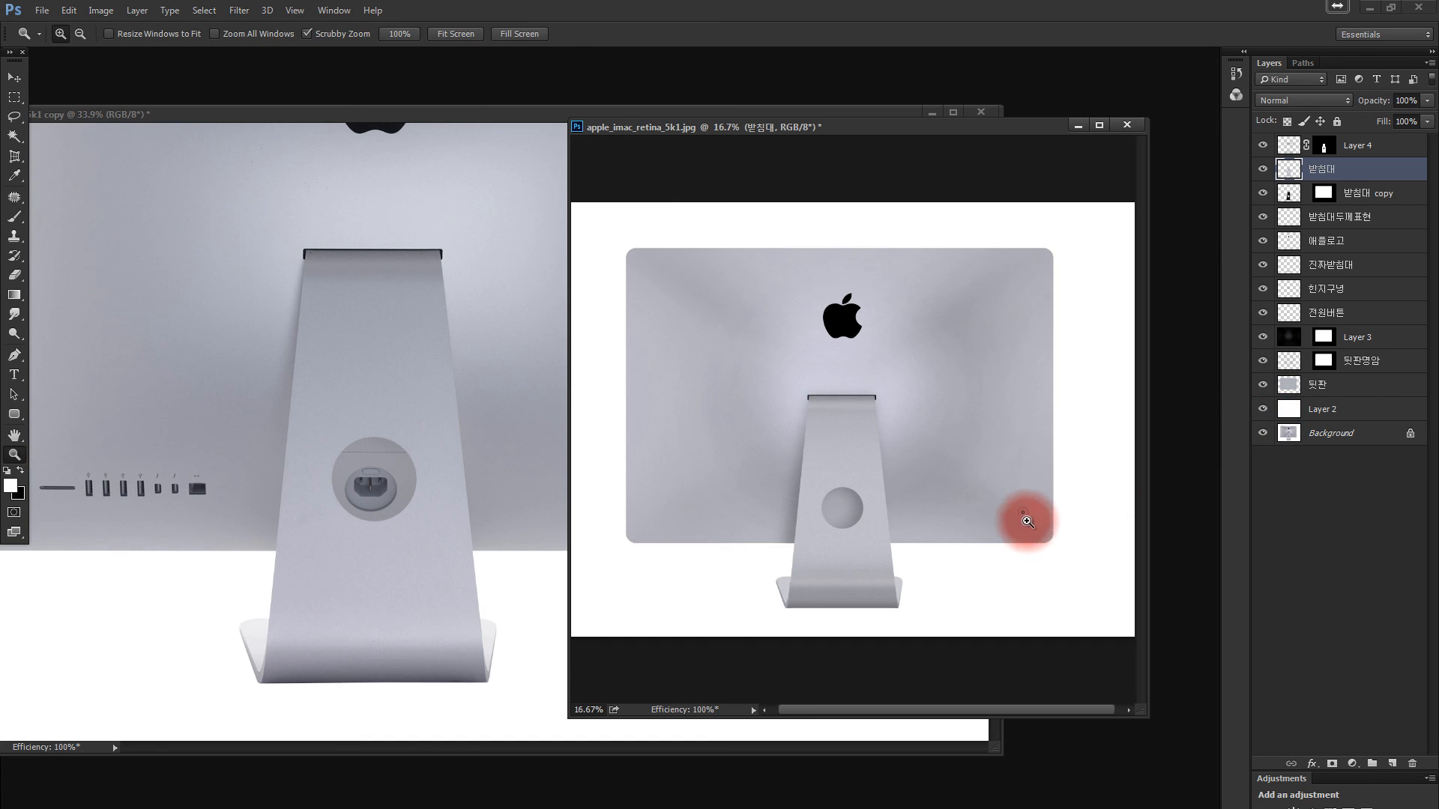
drag(1022, 516, 1133, 483)
click(1328, 267)
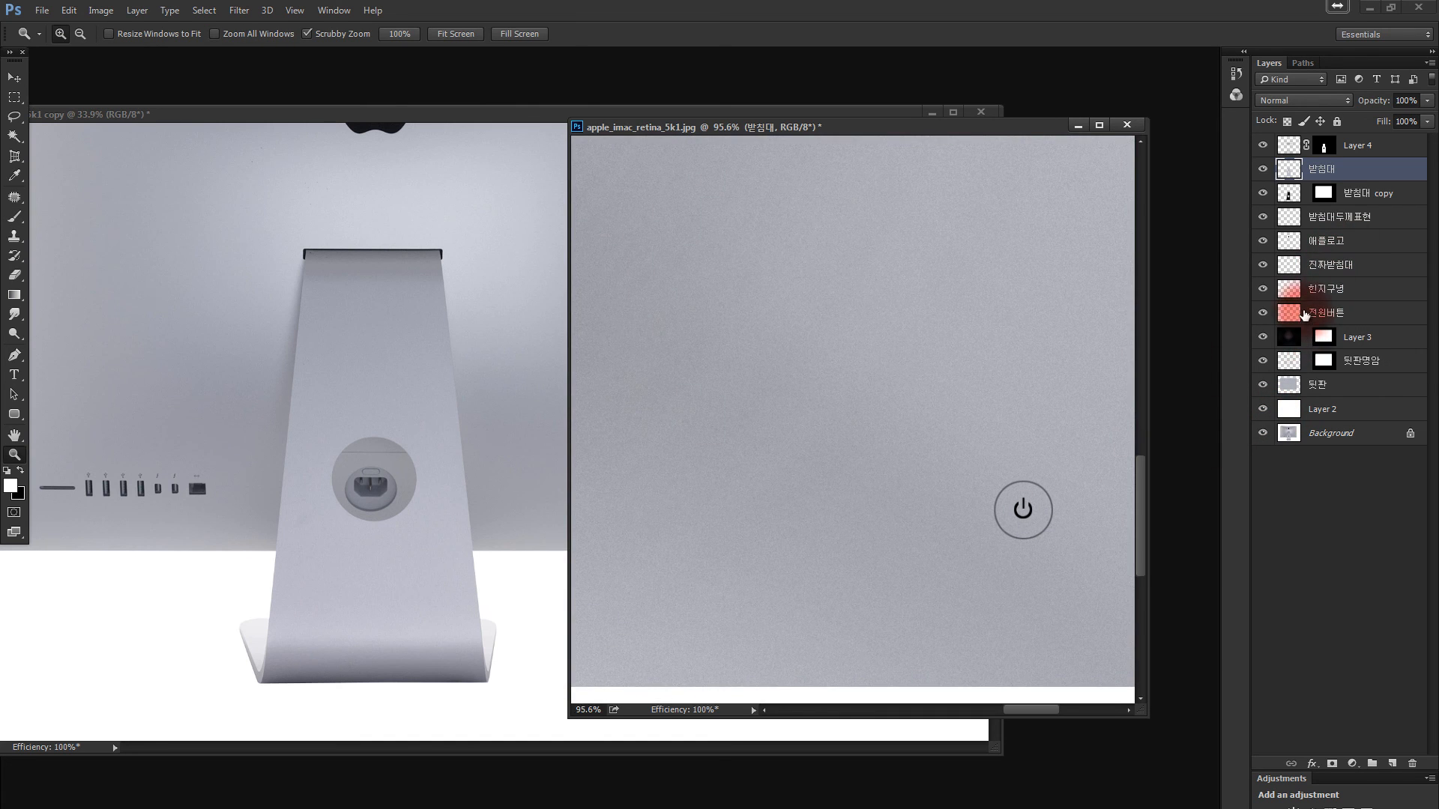
click(1306, 316)
key(v)
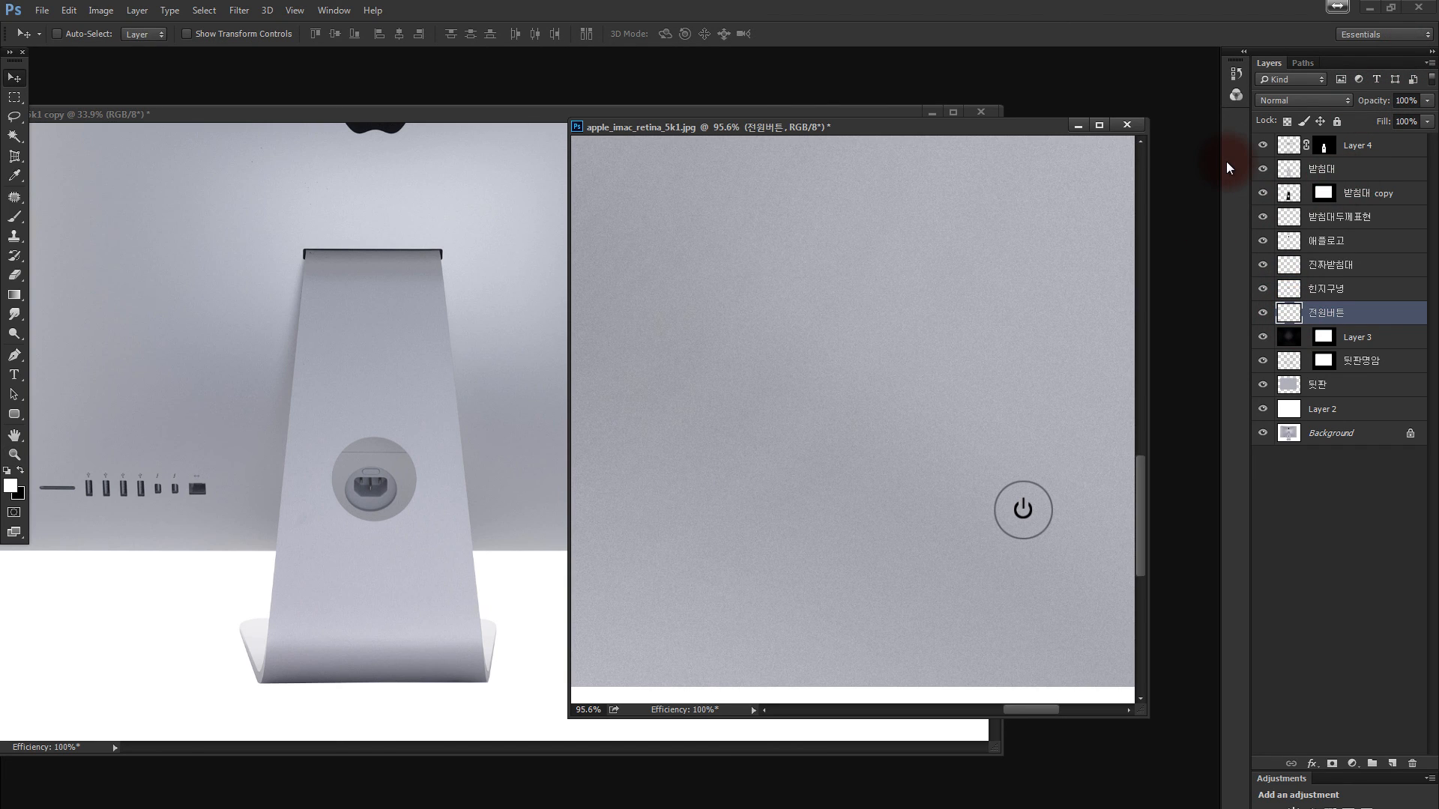
key(6)
key(ctrl+minus)
key(ctrl+minus)
key(ctrl+minus)
key(ctrl+minus)
key(ctrl+minus)
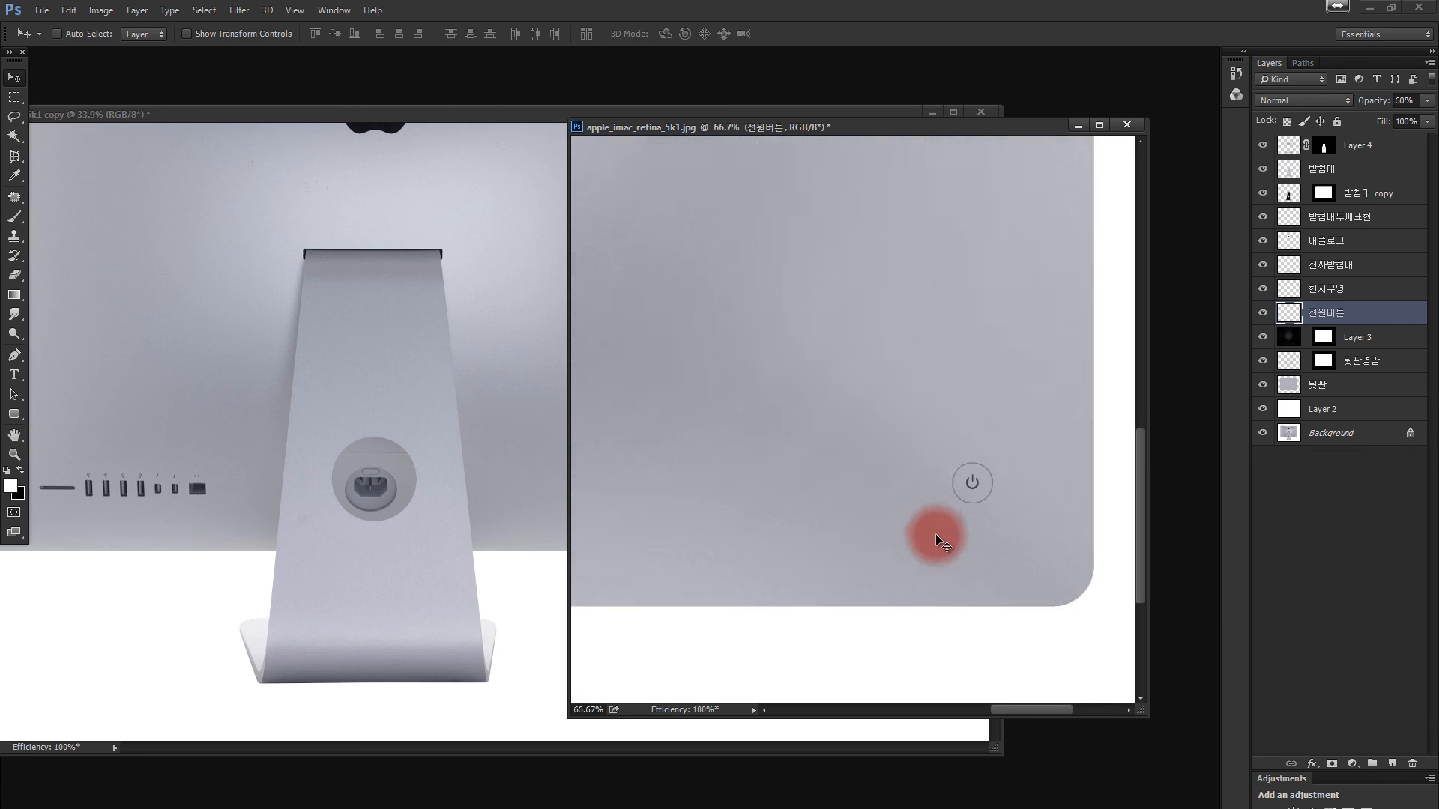
key(ctrl+minus)
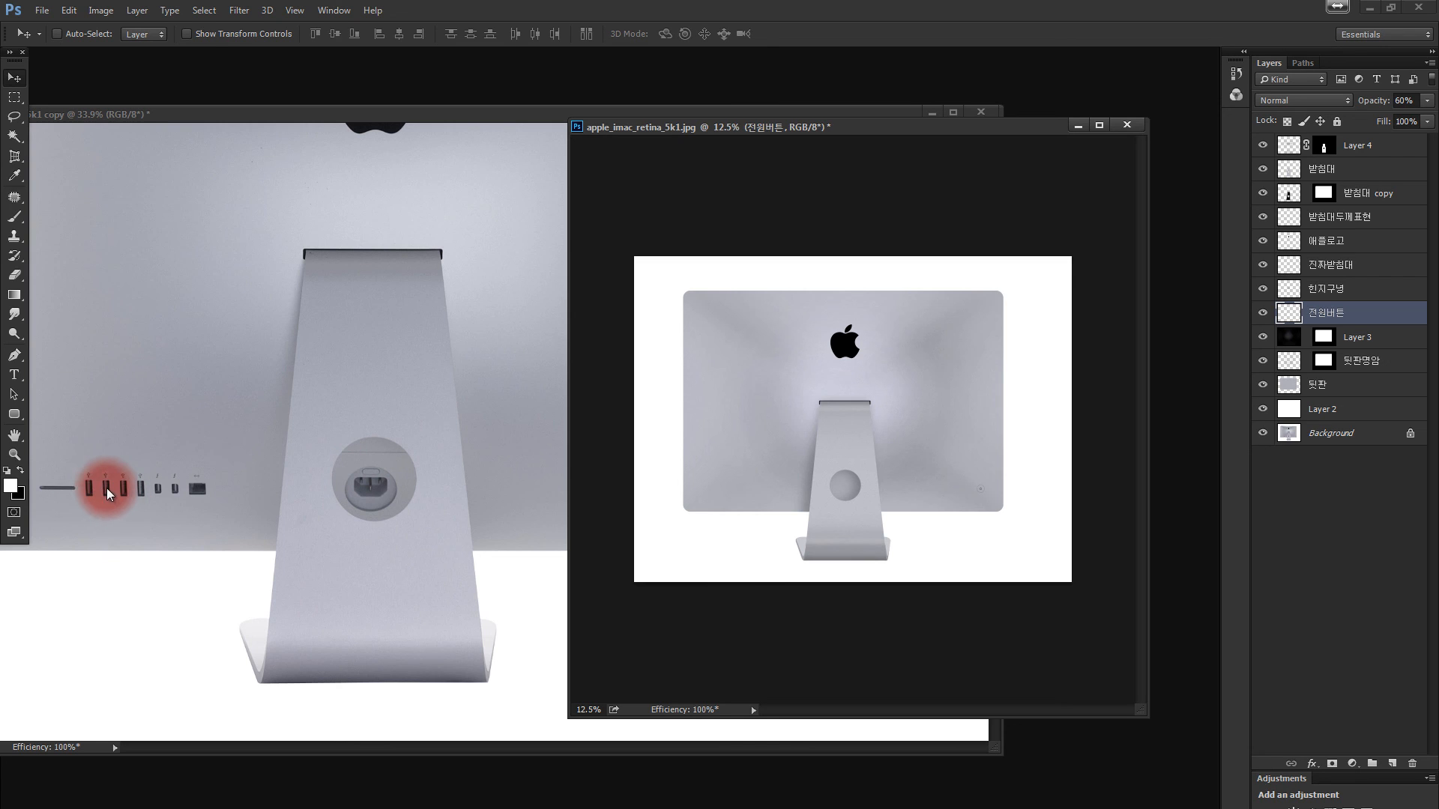
Compare the drawing with the reference photo with Layer 3 and 뒷판명암 hidden, and make both shading layers visible again.
drag(367, 119, 409, 108)
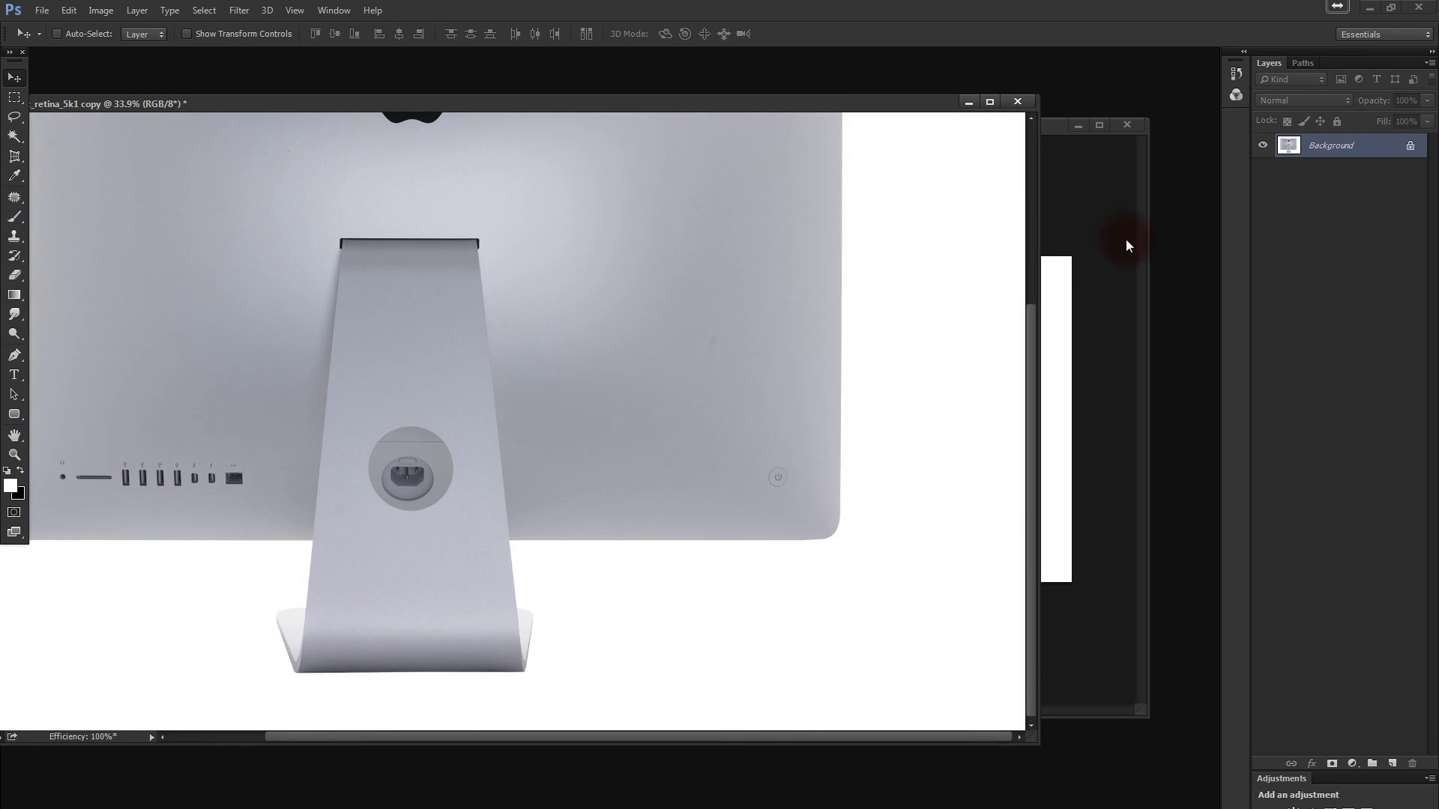
drag(1049, 132, 967, 251)
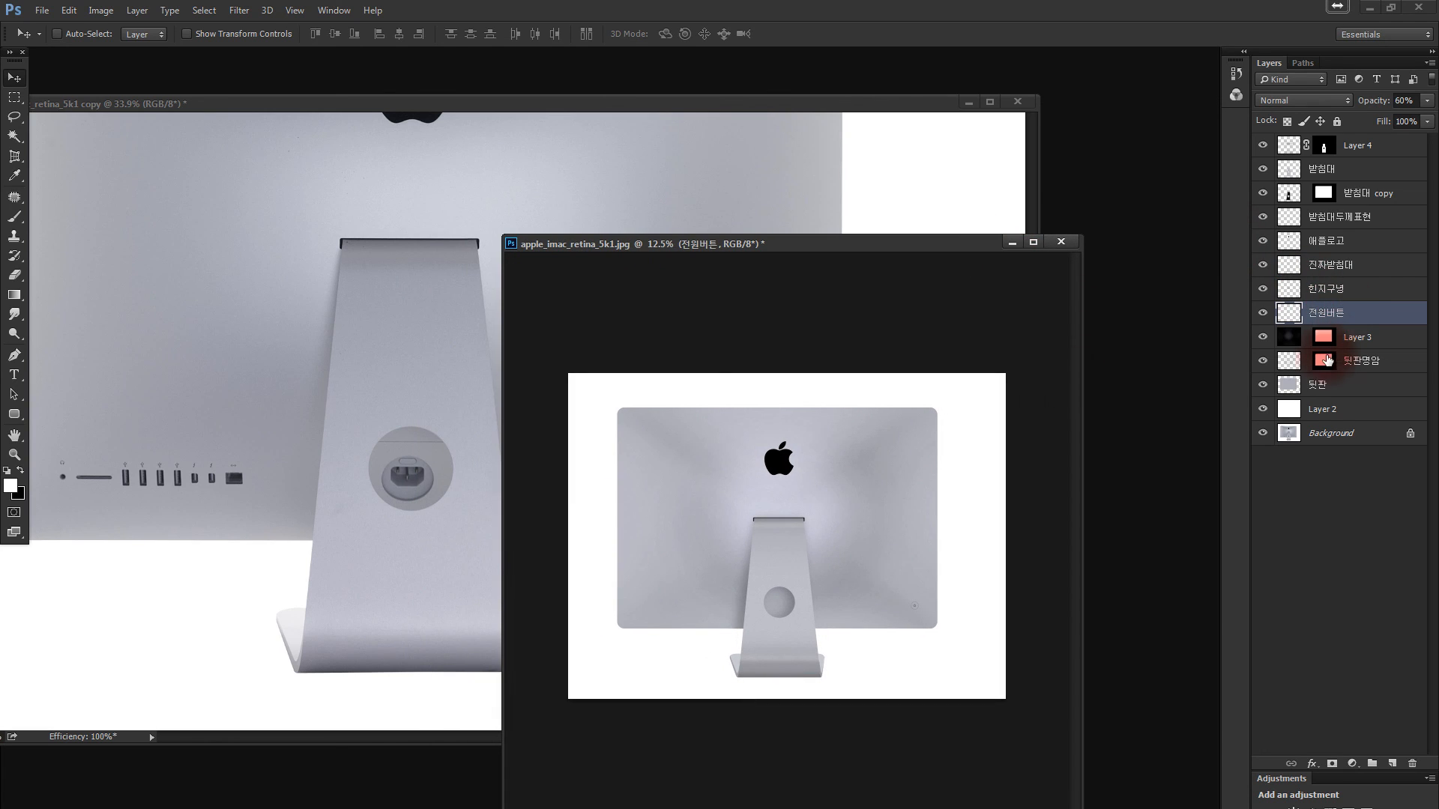
click(1278, 345)
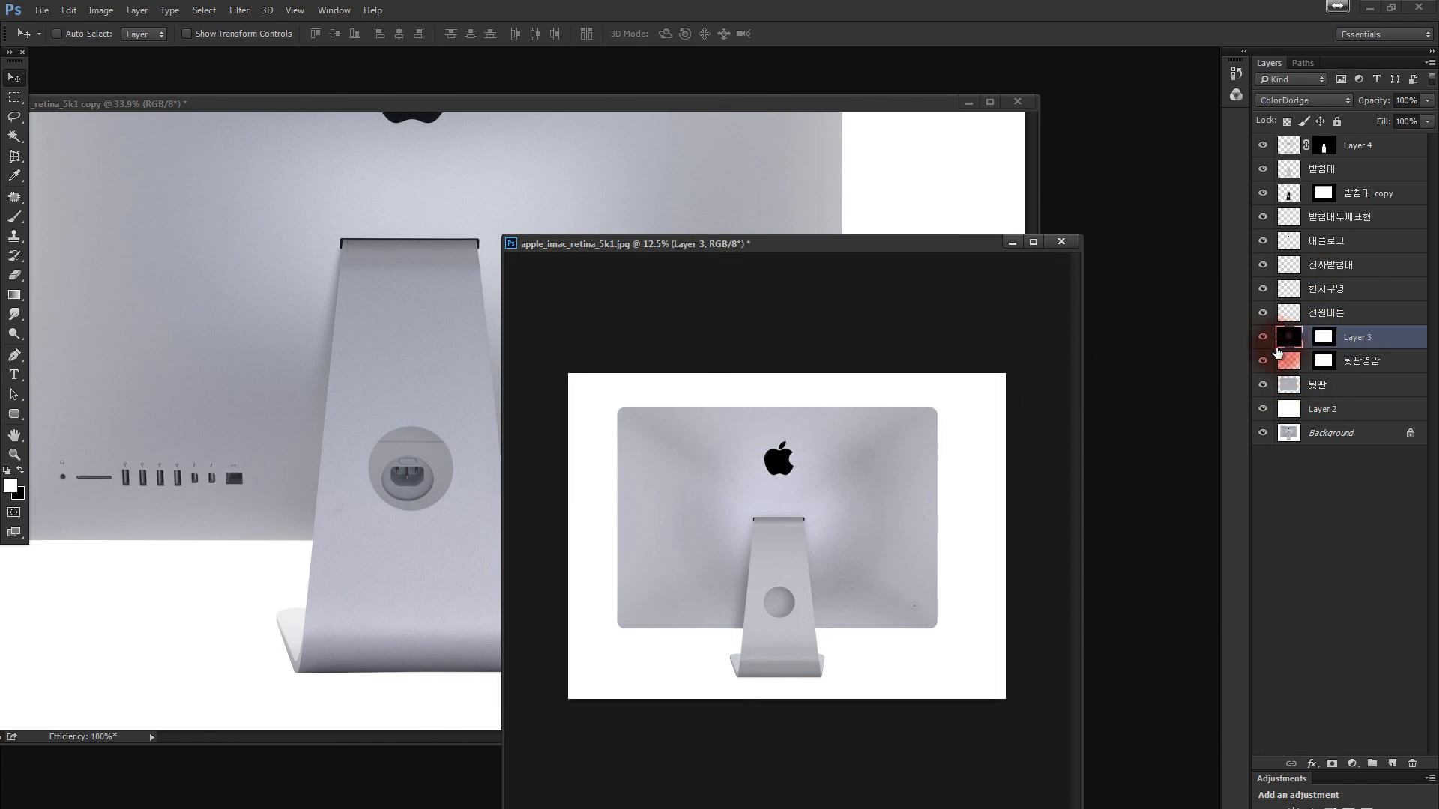
drag(1266, 343, 1263, 364)
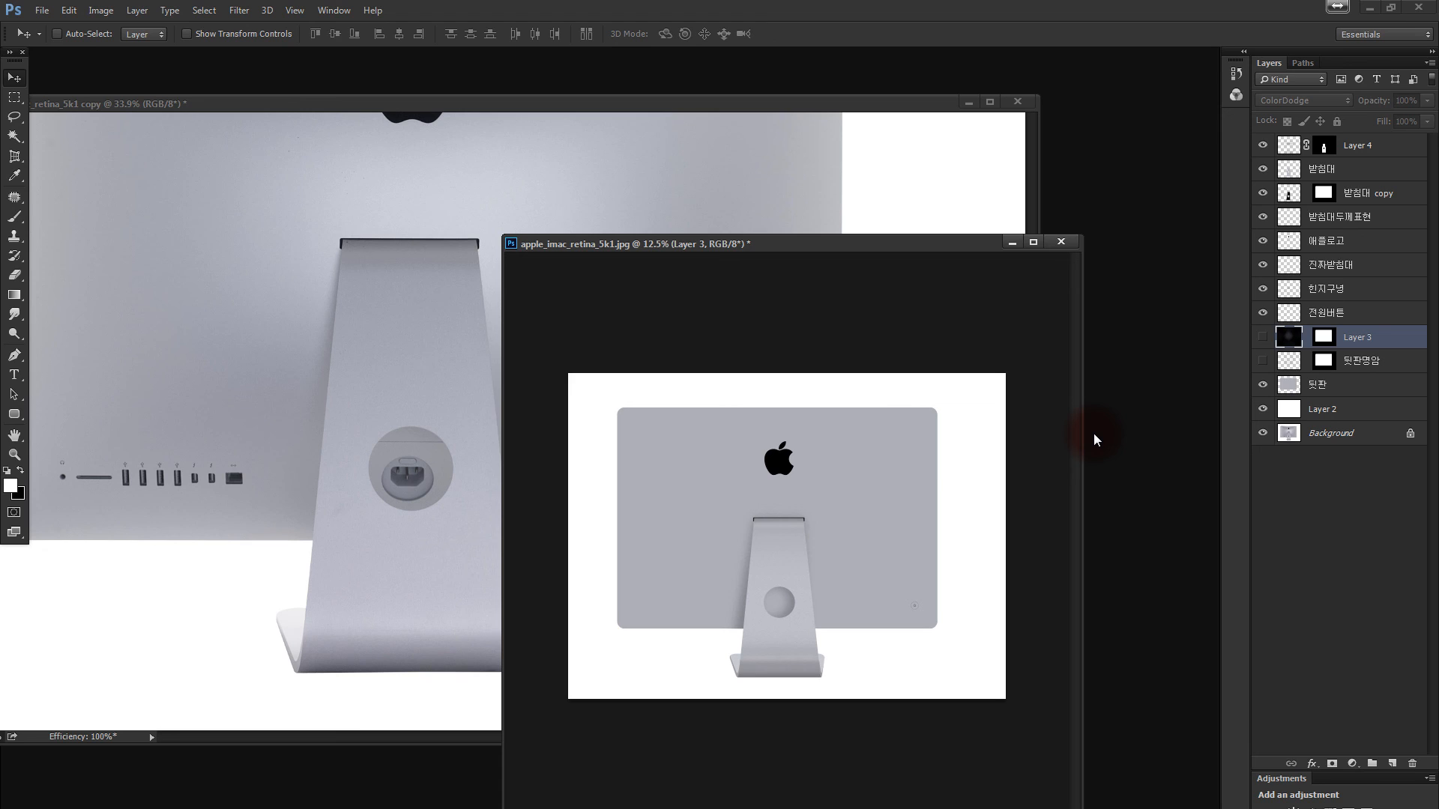
drag(974, 245, 1030, 207)
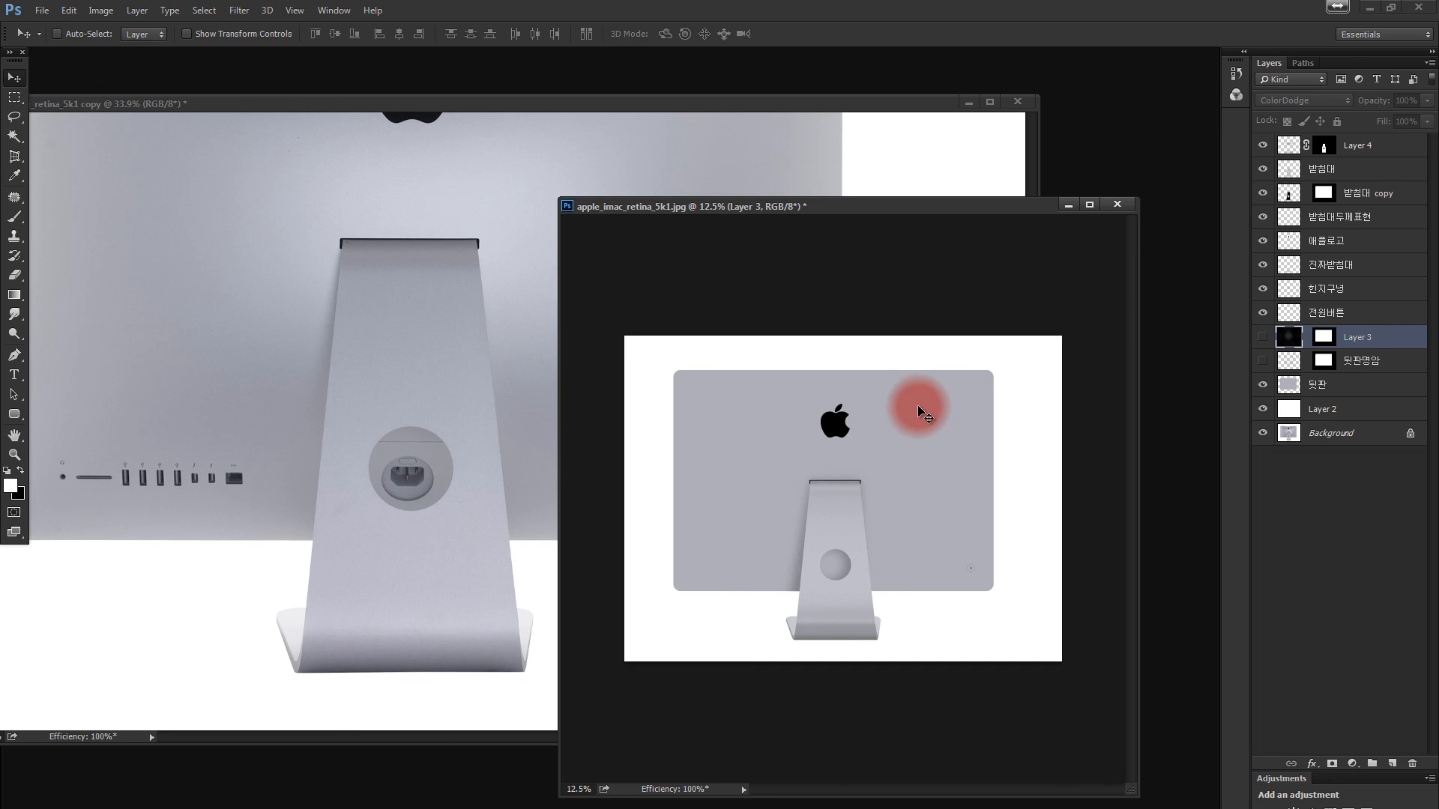
click(1263, 336)
click(1262, 361)
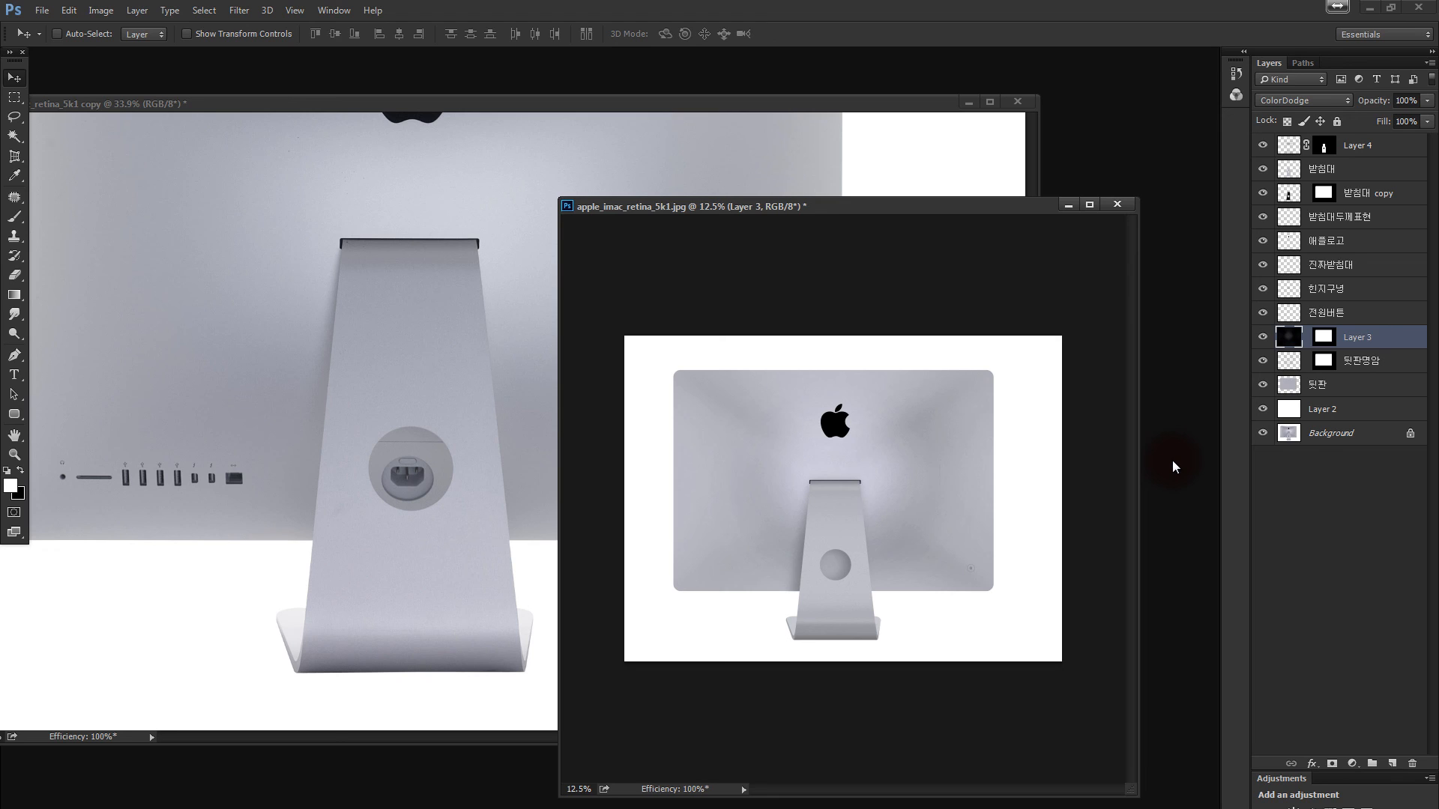
Zoom the drawing and the reference photo out to 12.5% so each whole iMac fits in its document window.
drag(928, 204, 911, 190)
drag(908, 449, 891, 472)
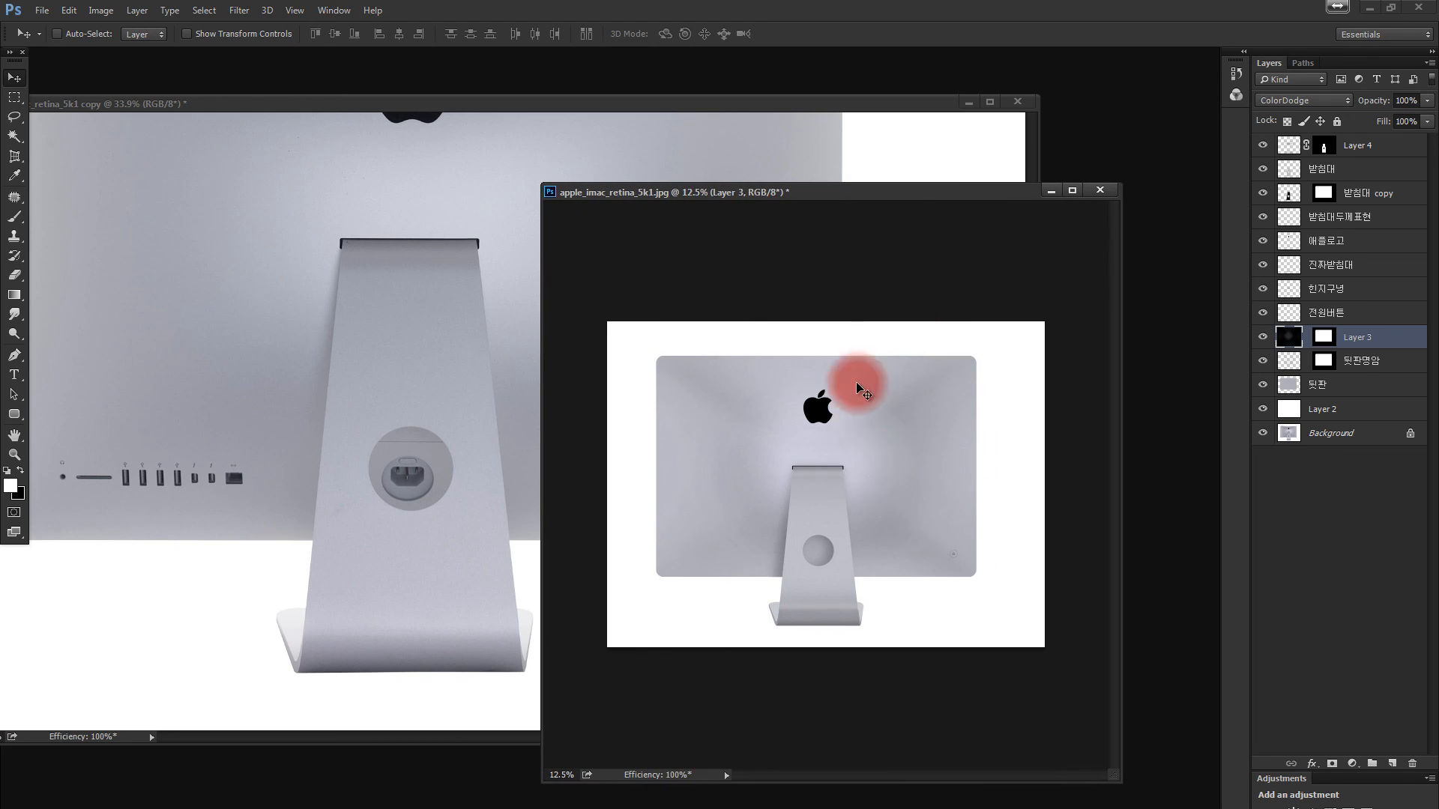
drag(856, 383, 858, 364)
key(ctrl+minus)
key(ctrl+equal)
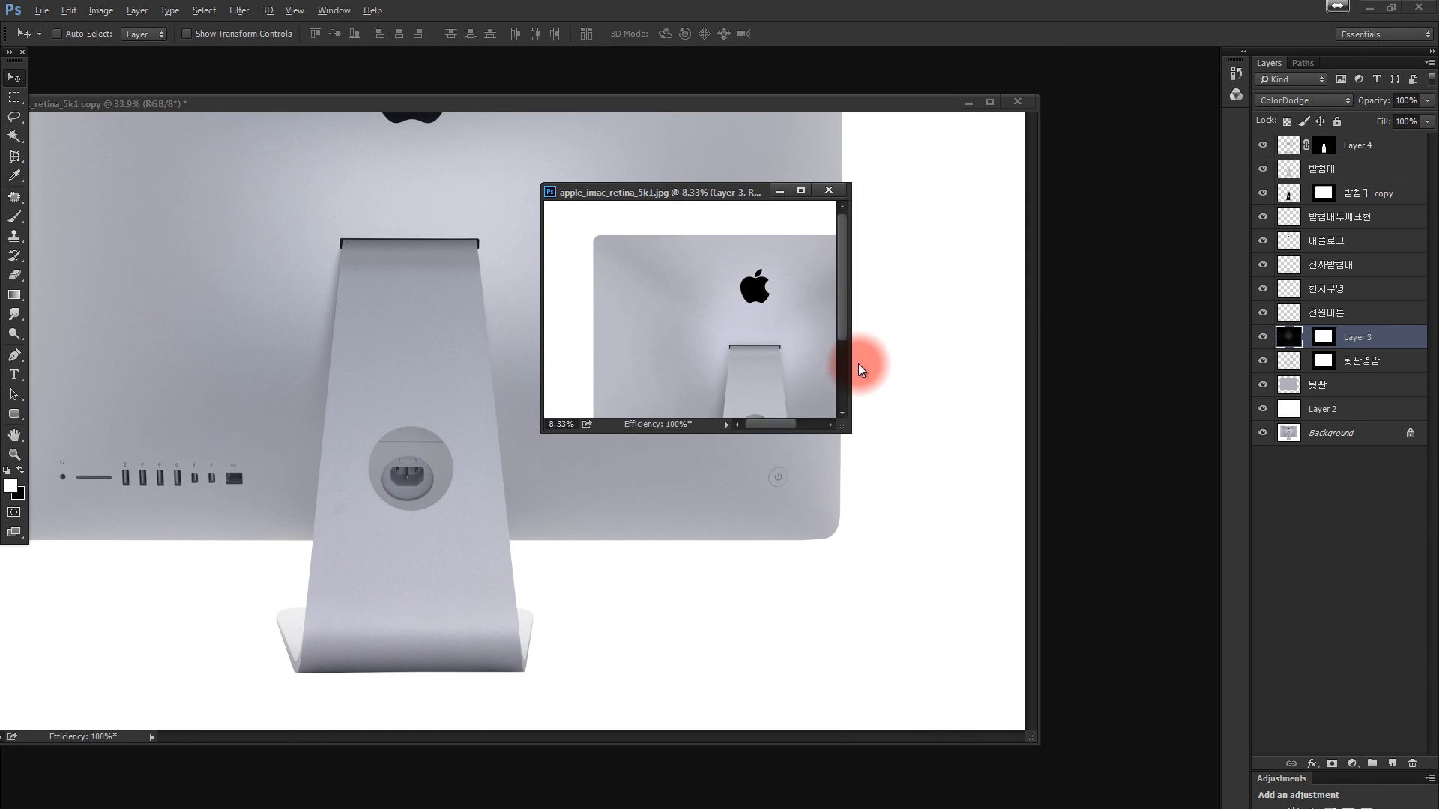
click(803, 107)
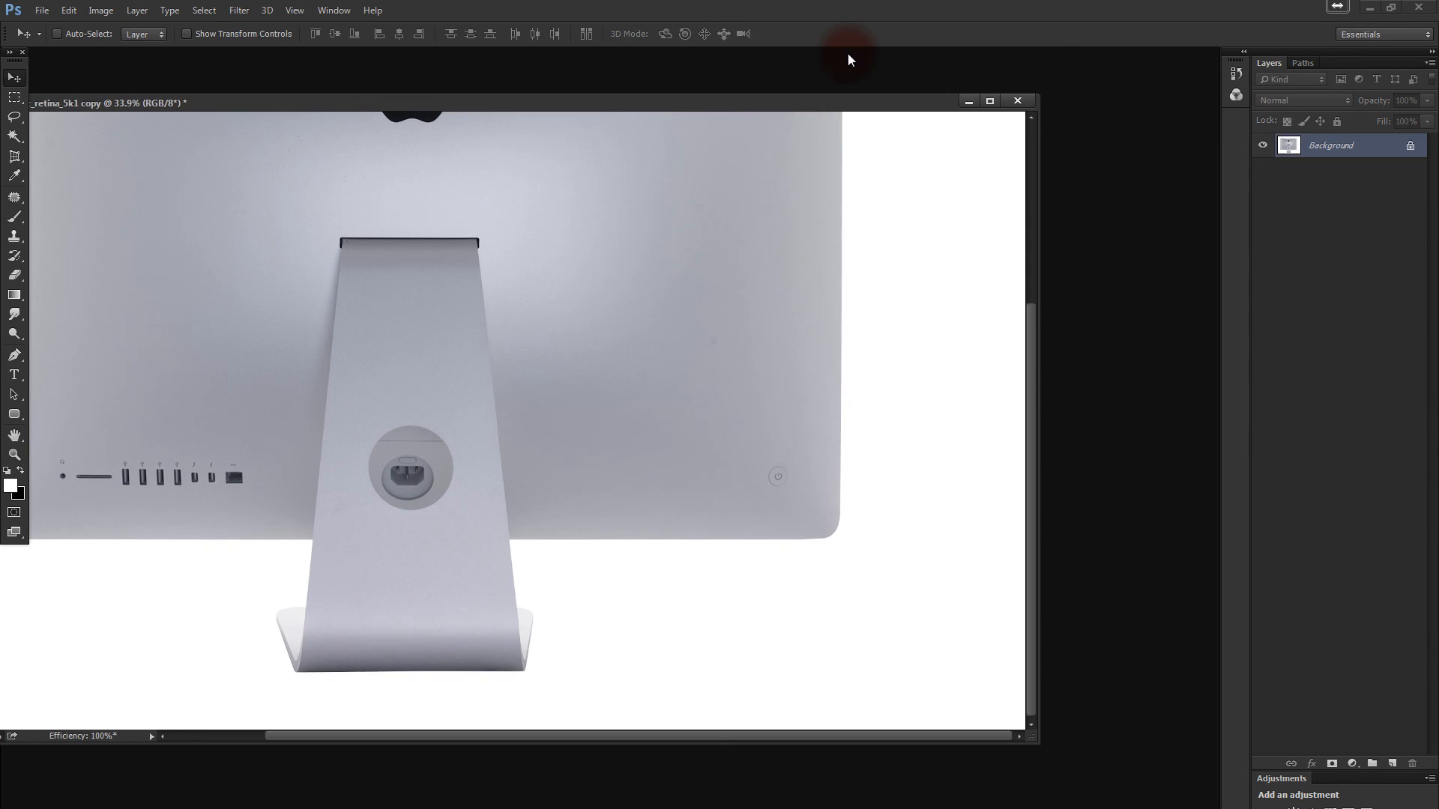
key(ctrl+minus)
key(ctrl+minus)
key(ctrl+minus)
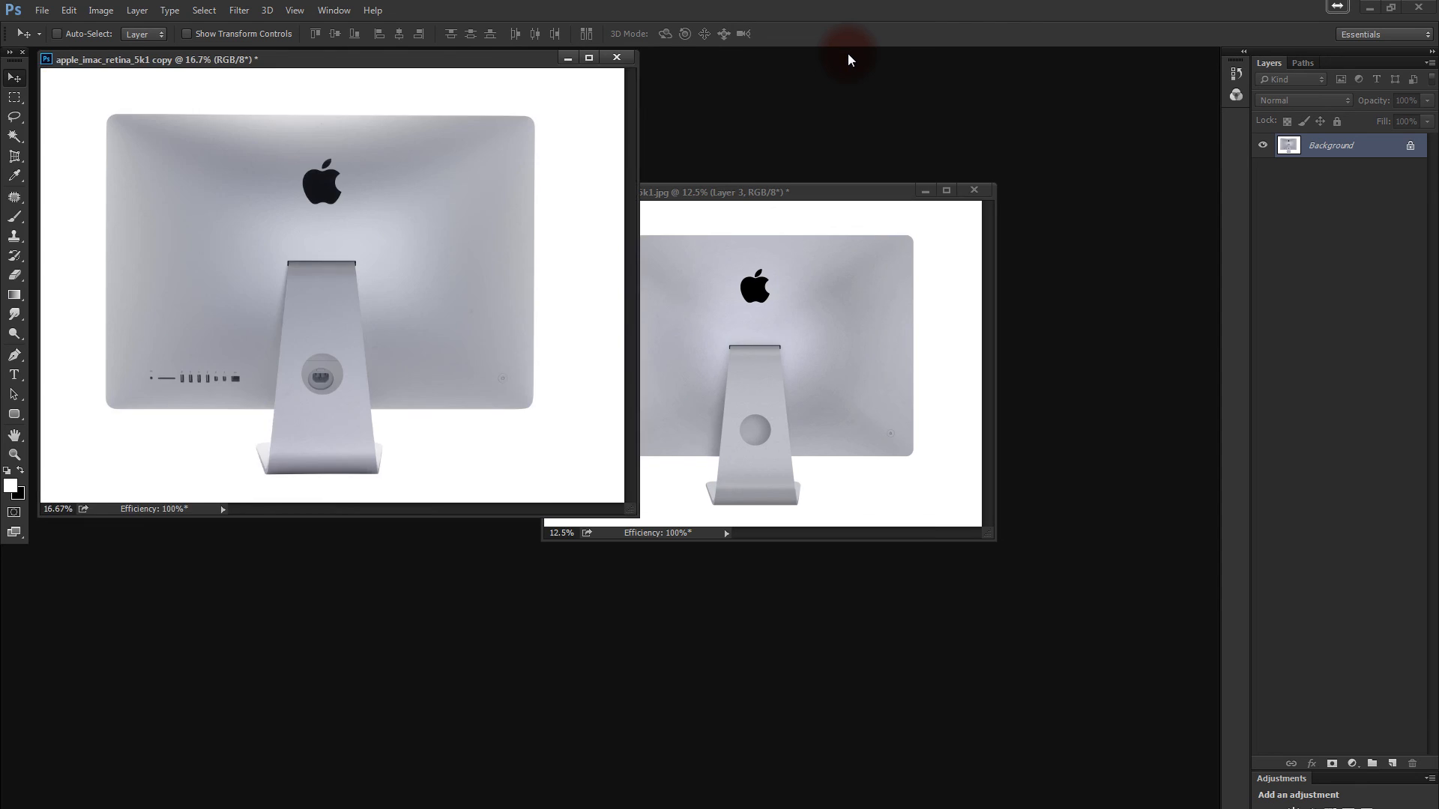
Place the reference photo and the drawing side by side and compare their back panel and stand shading.
drag(374, 60, 403, 195)
drag(578, 192, 551, 190)
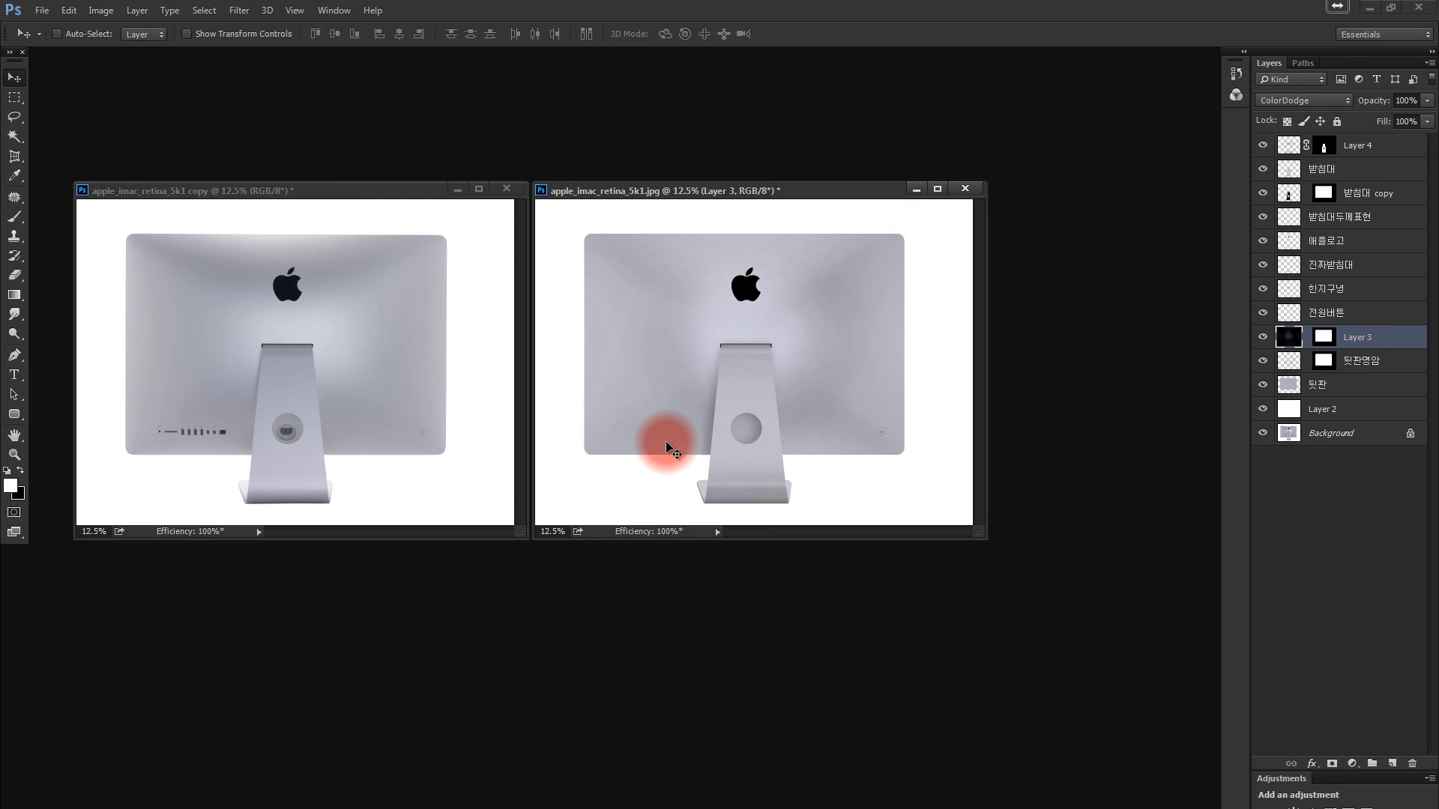
drag(666, 447, 731, 478)
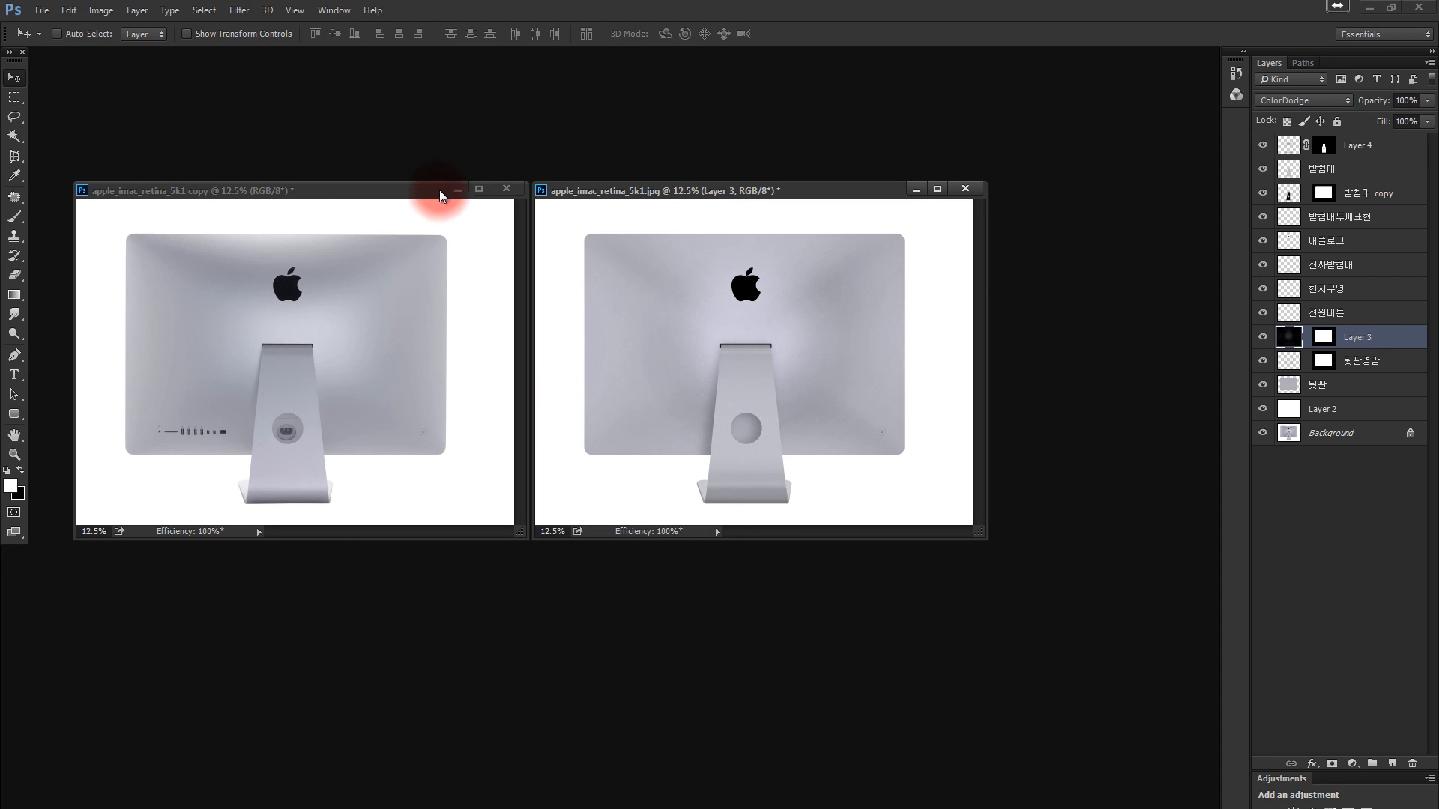
drag(626, 189, 645, 188)
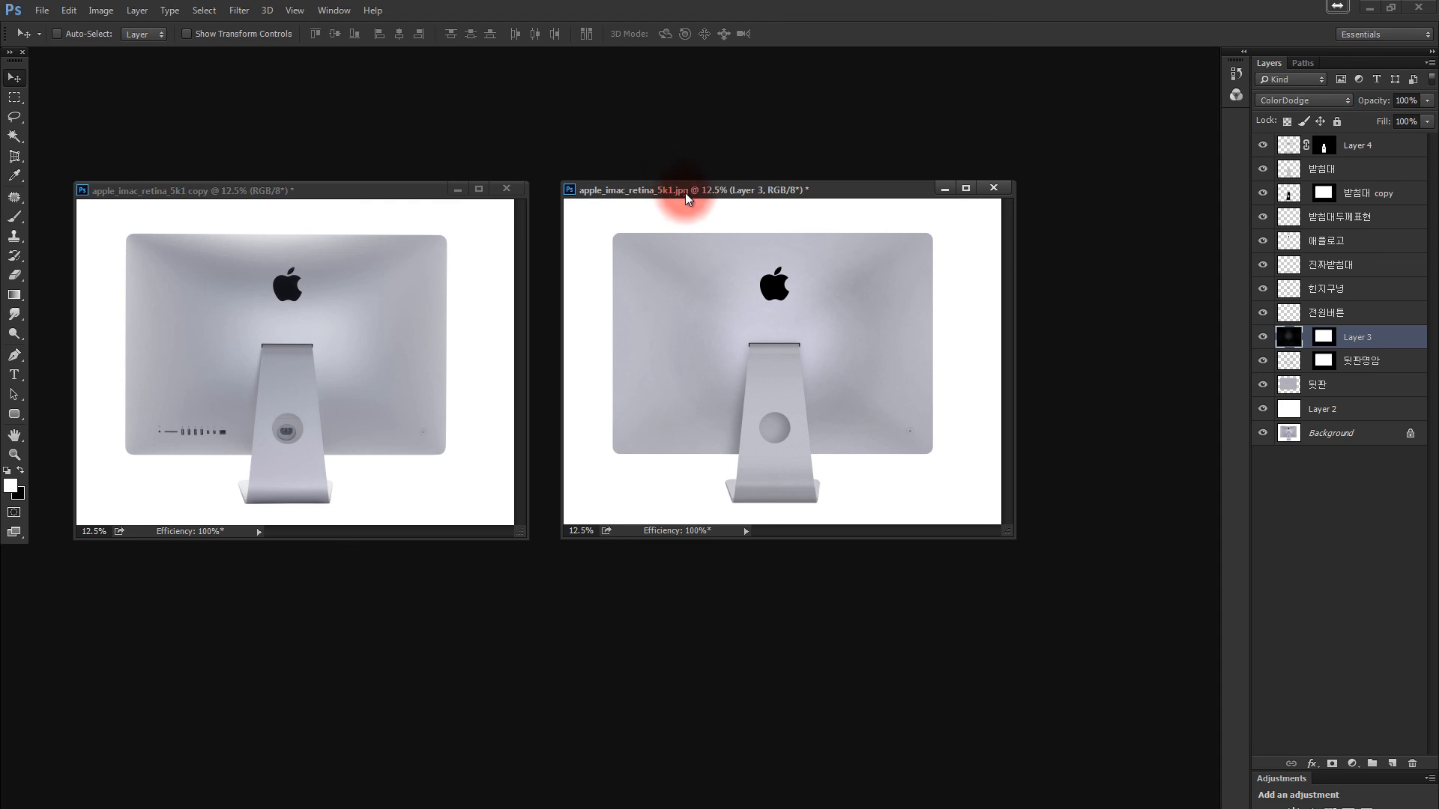
drag(685, 192, 641, 192)
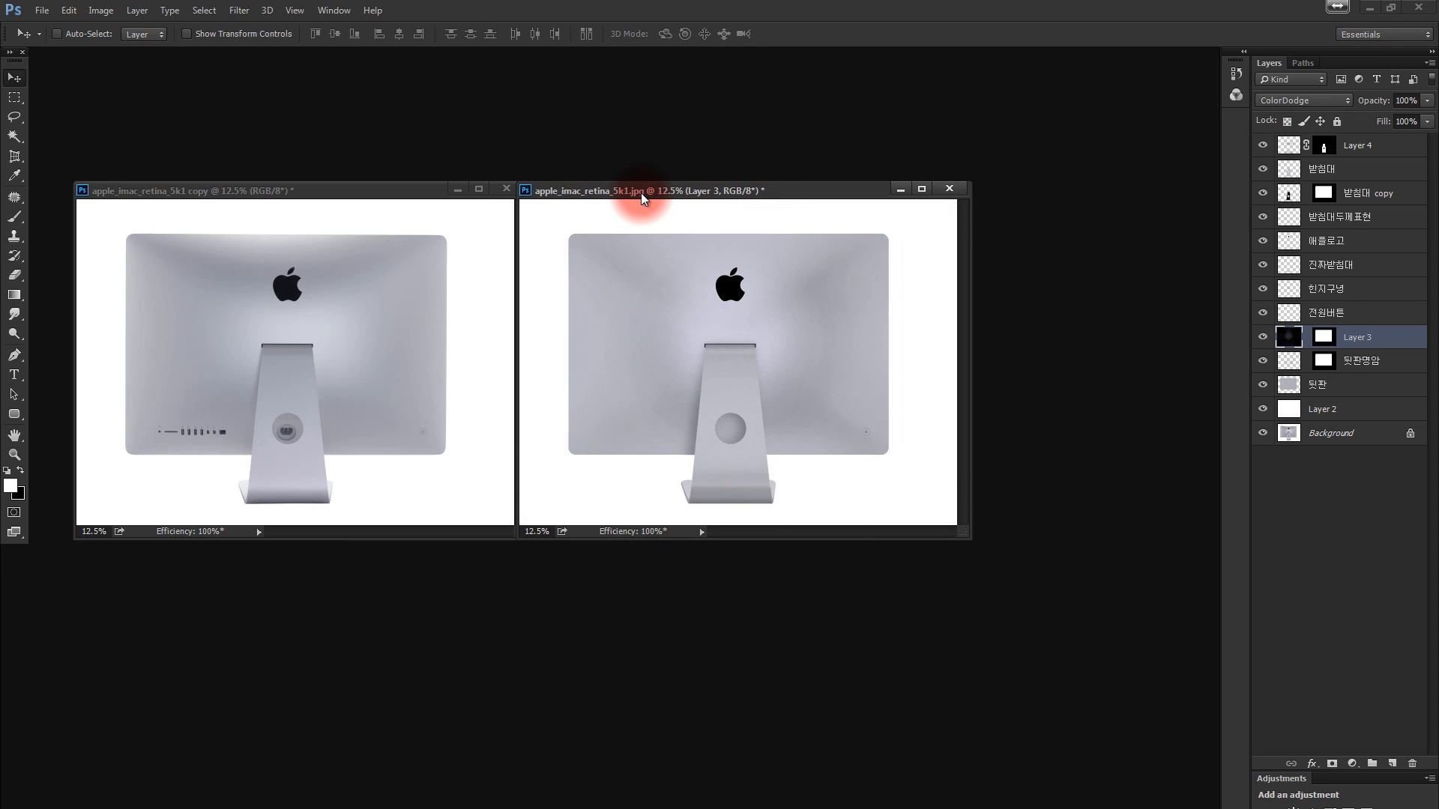